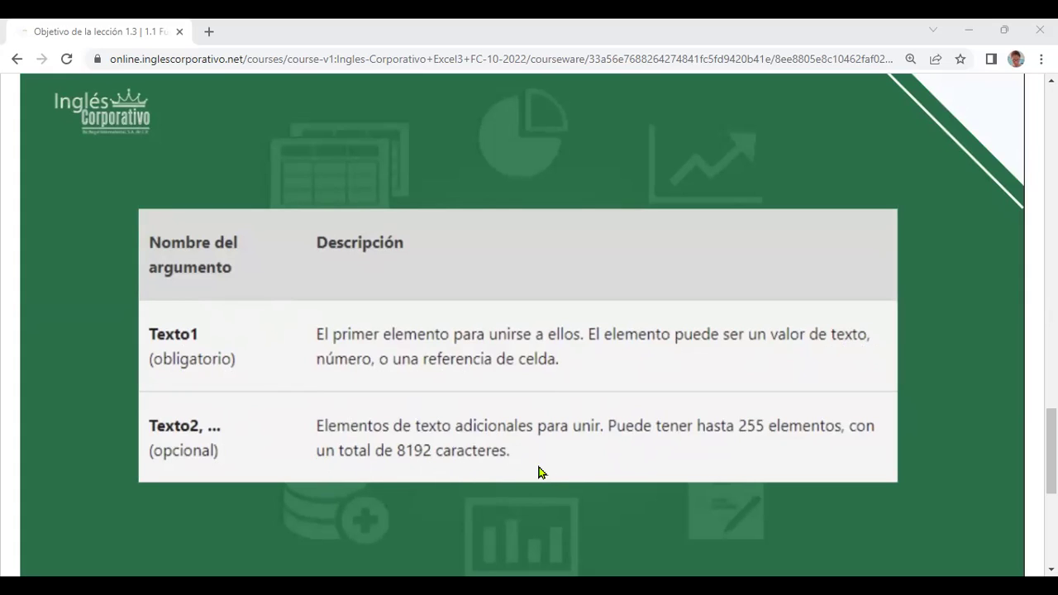
# Advance to the Funciones Independientes (Concatenar, Sustituir, Coincidir) lesson page and play its video in full screen
pyautogui.scroll(-4, 554, 466)
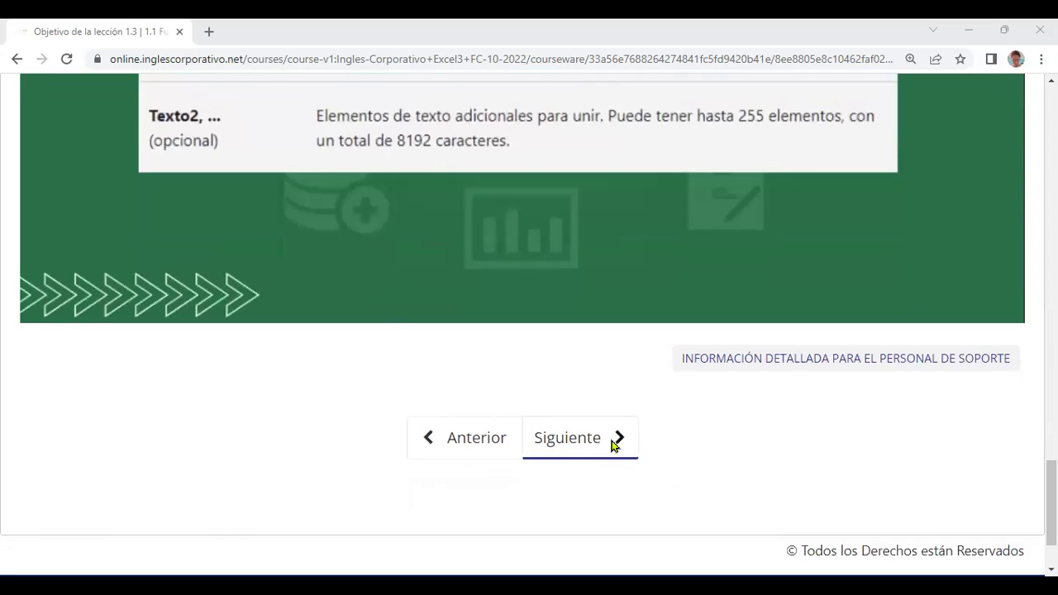
pyautogui.click(614, 440)
pyautogui.scroll(-5, 663, 372)
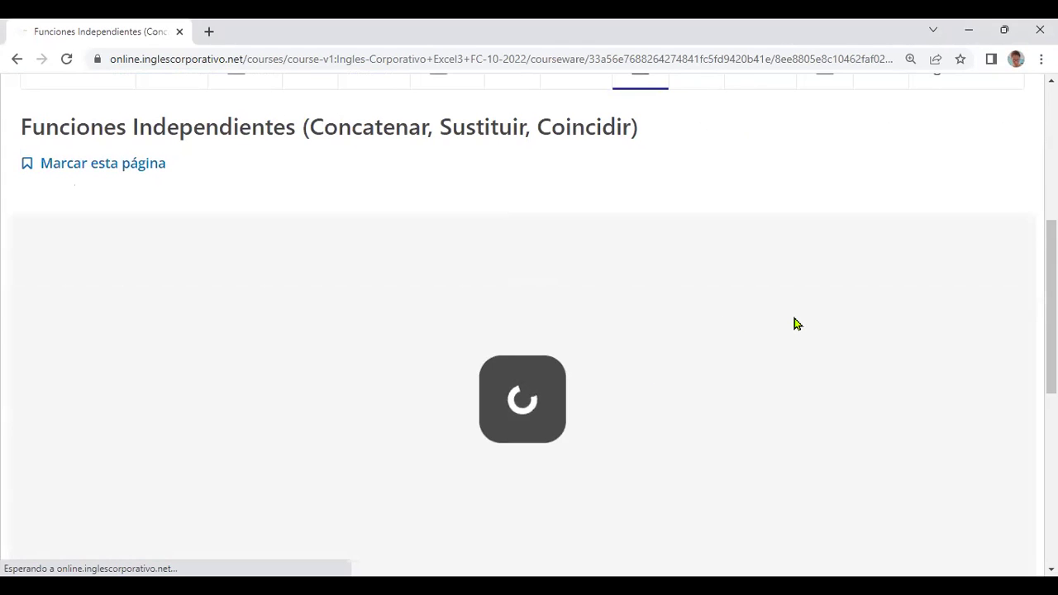
pyautogui.scroll(-1, 794, 323)
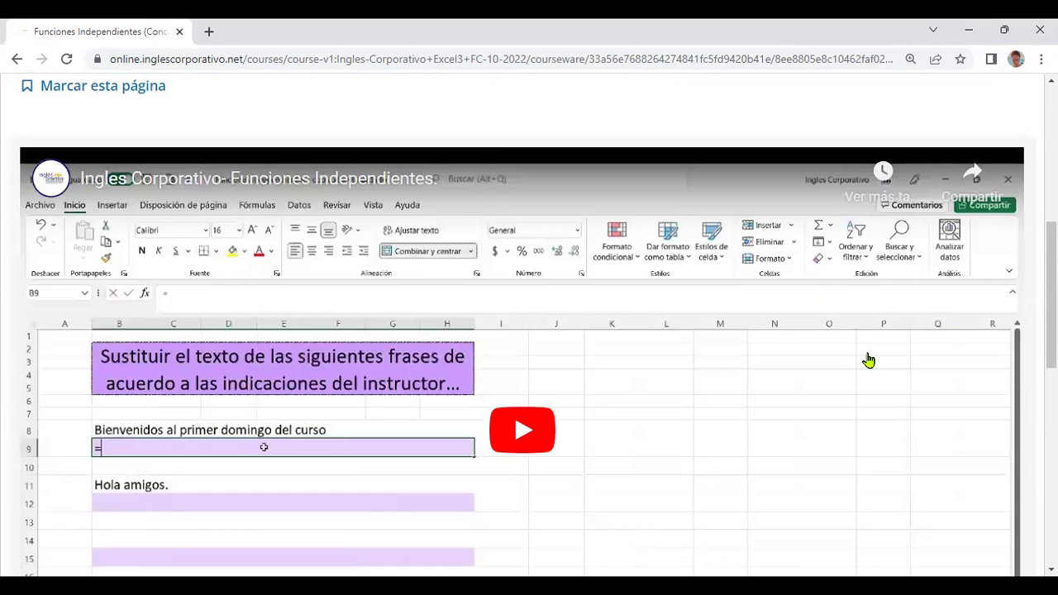
pyautogui.scroll(-3, 869, 359)
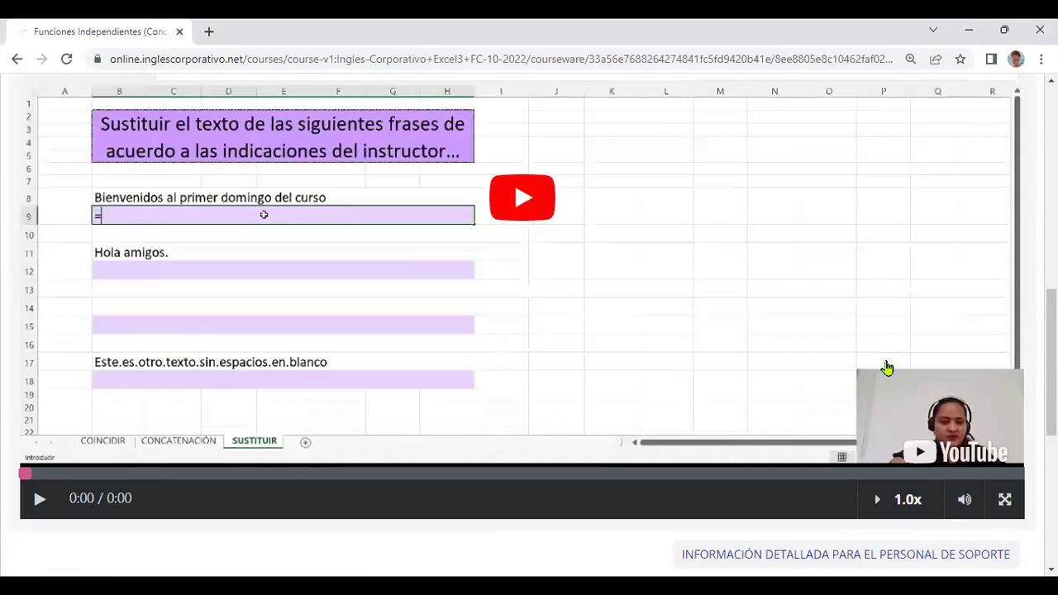
pyautogui.click(1002, 501)
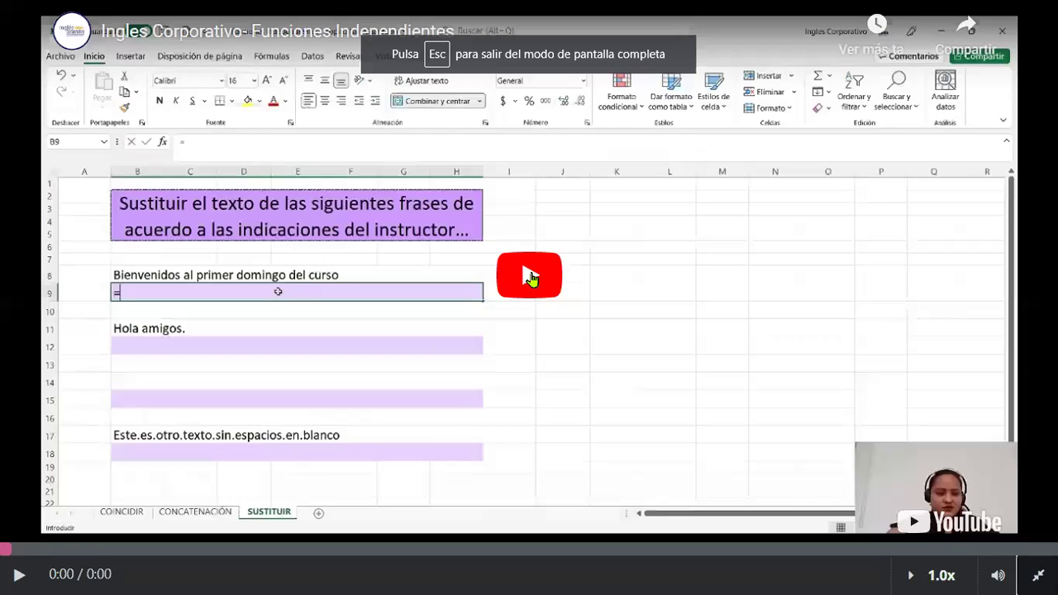
pyautogui.click(532, 275)
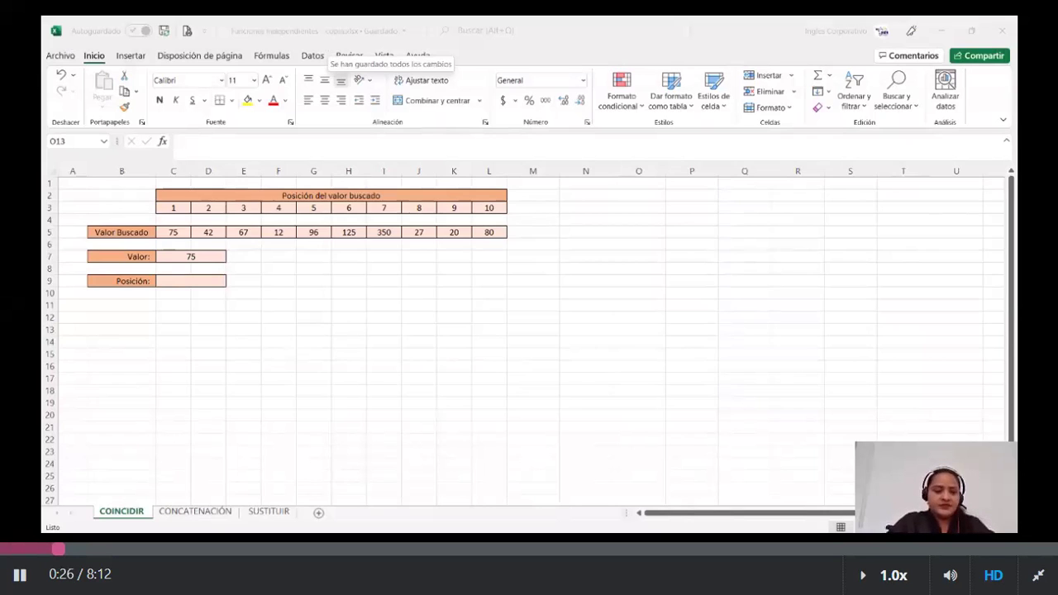
pyautogui.click(367, 308)
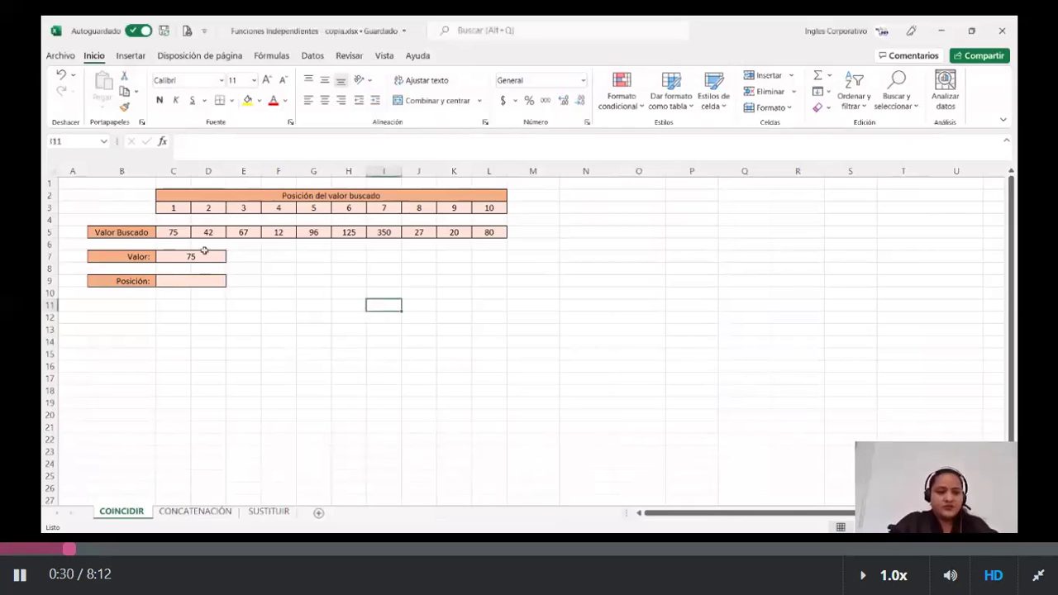
pyautogui.click(165, 511)
pyautogui.click(273, 511)
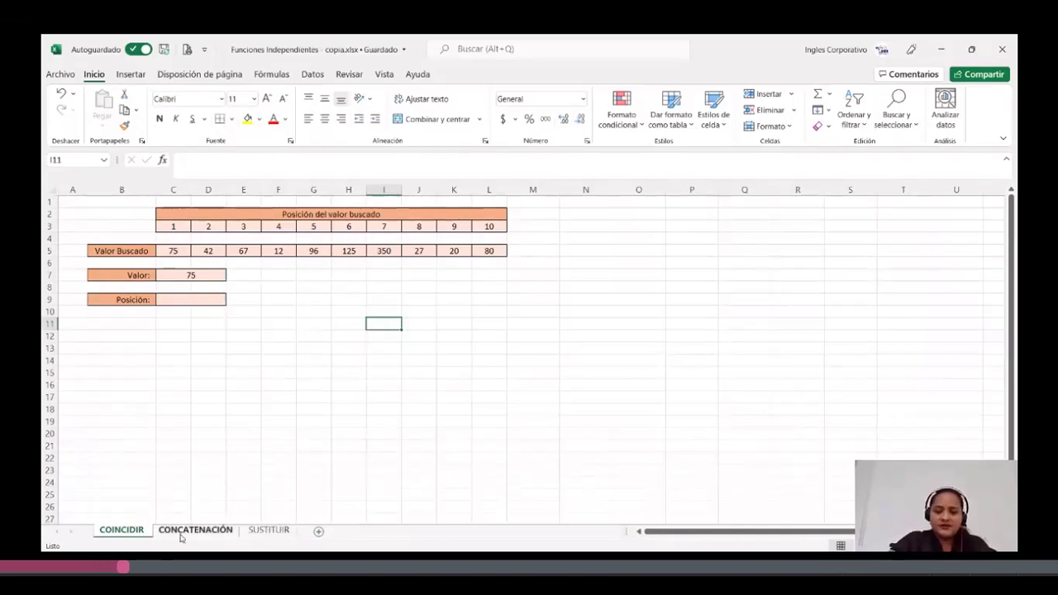
# Pause the lesson video and dismiss the suggested videos overlay
pyautogui.click(751, 125)
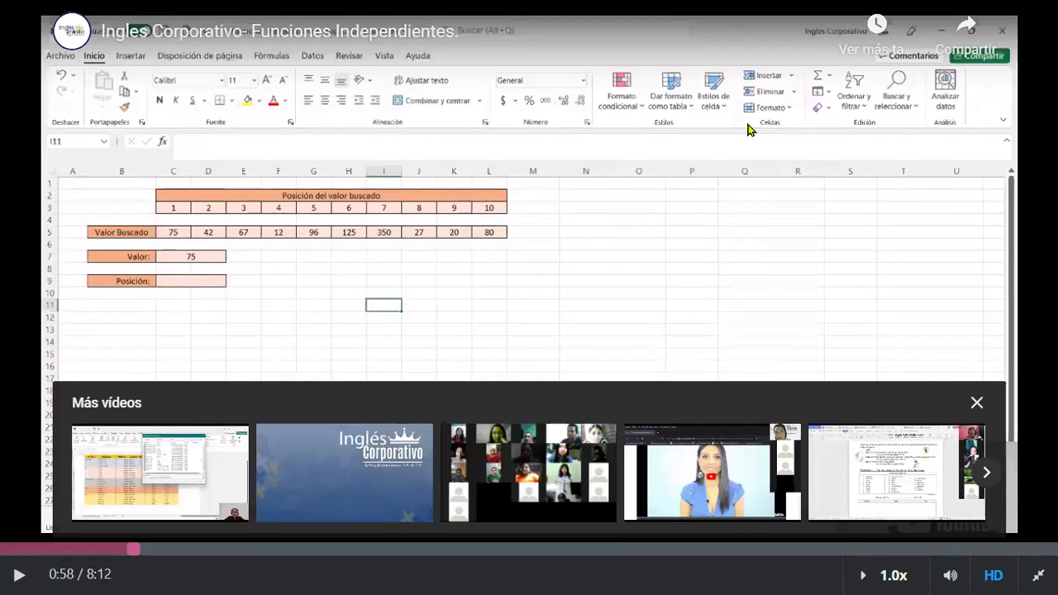
pyautogui.click(747, 130)
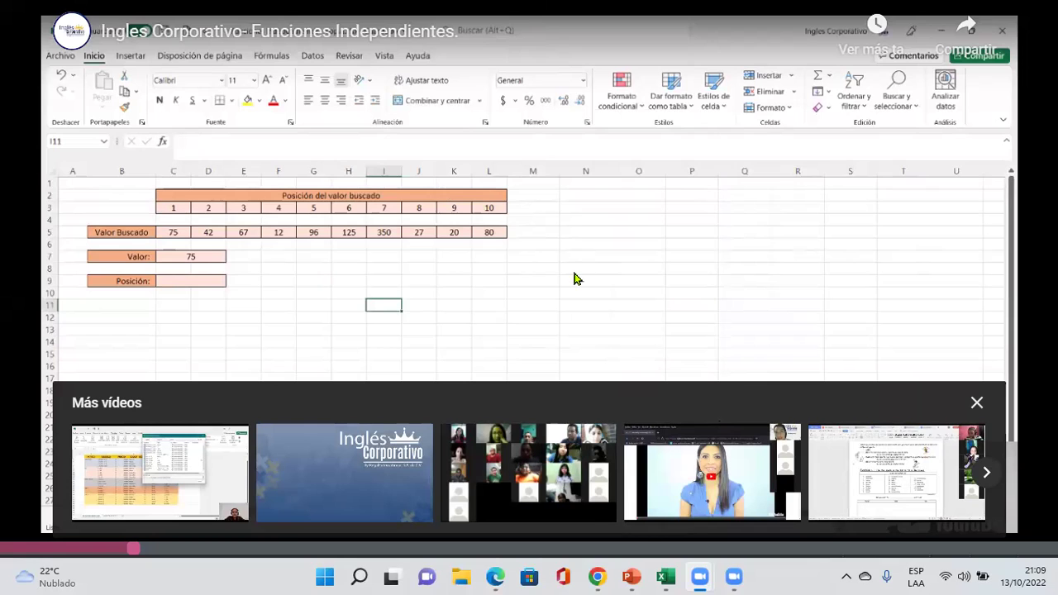
pyautogui.click(977, 403)
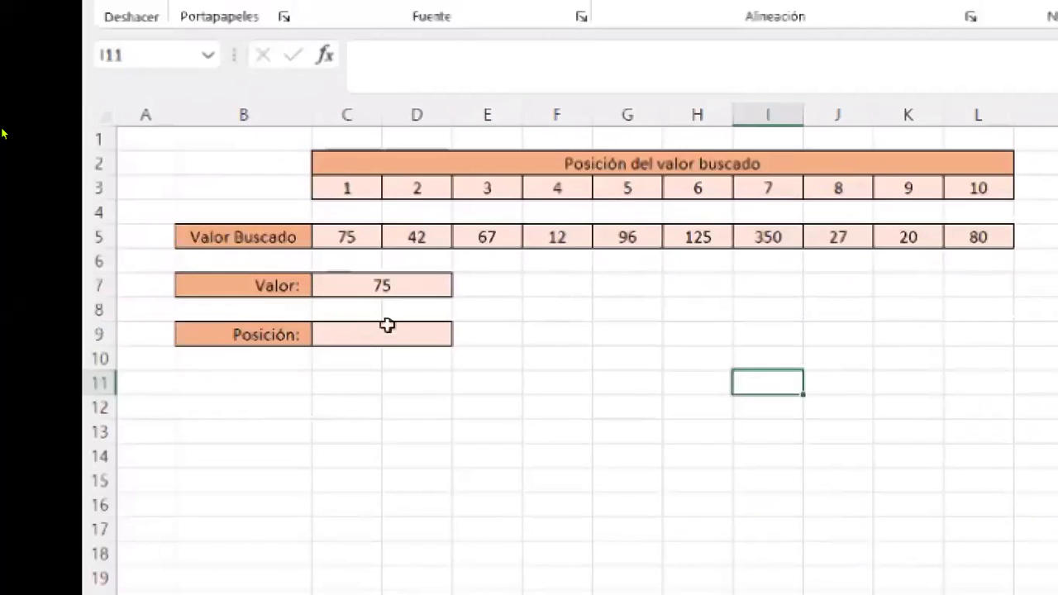
# Replace the lookup value in the Valor cell C7 with 27
pyautogui.click(399, 338)
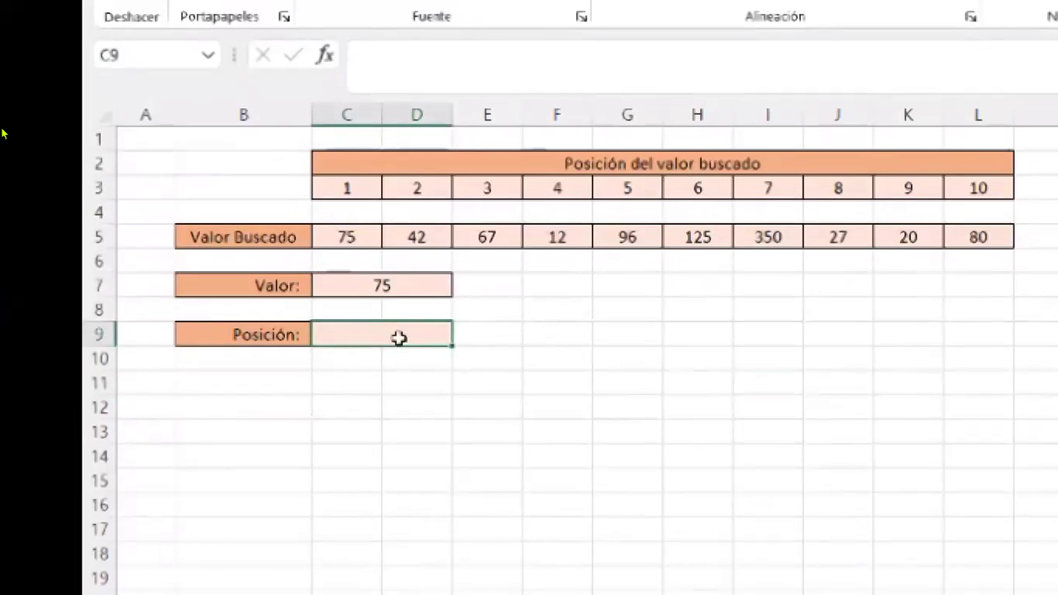
pyautogui.click(392, 286)
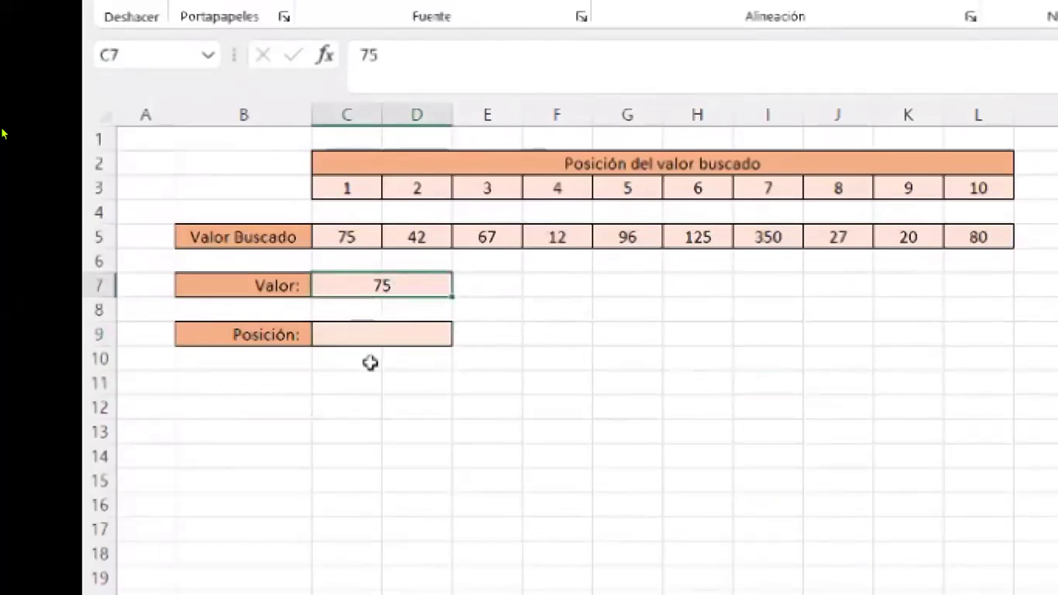
pyautogui.press('Delete')
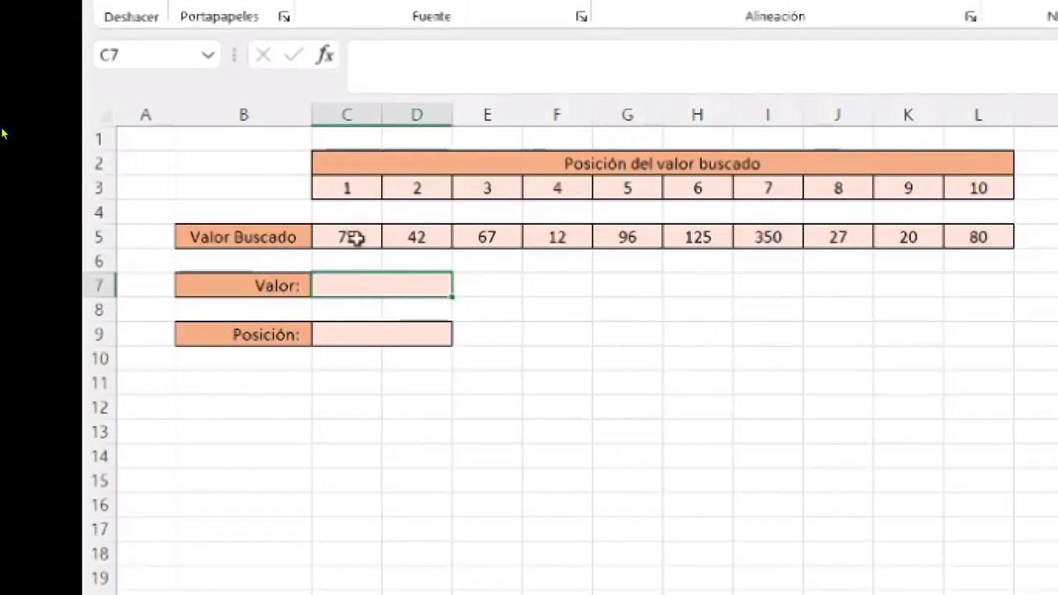
pyautogui.write('27')
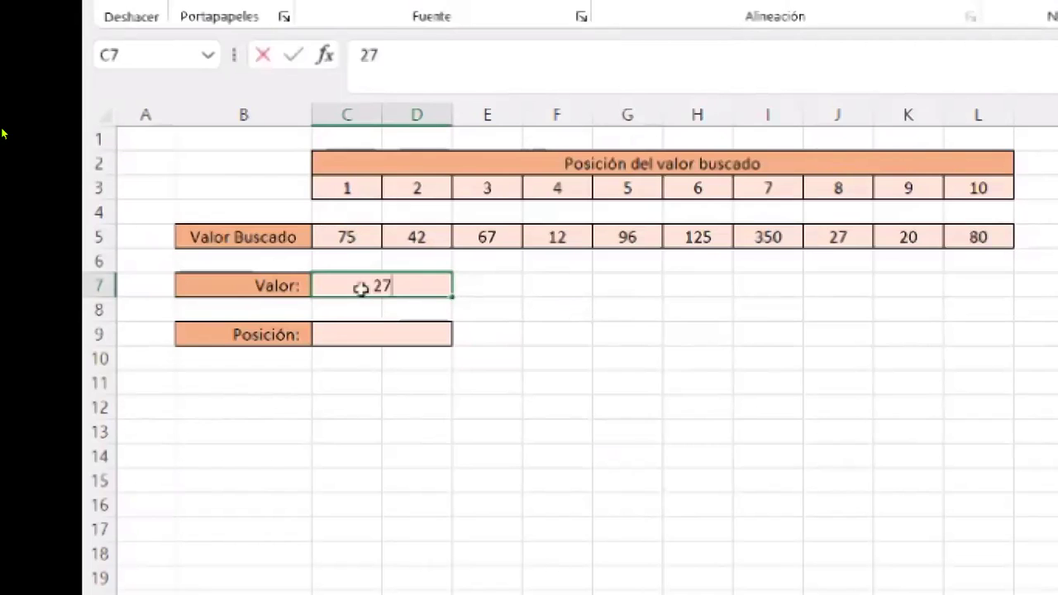
# Enter =COINCIDIR(C7;C5:L5;0) in the Posición cell C9 to find the lookup value's exact-match position in row 5
pyautogui.click(367, 337)
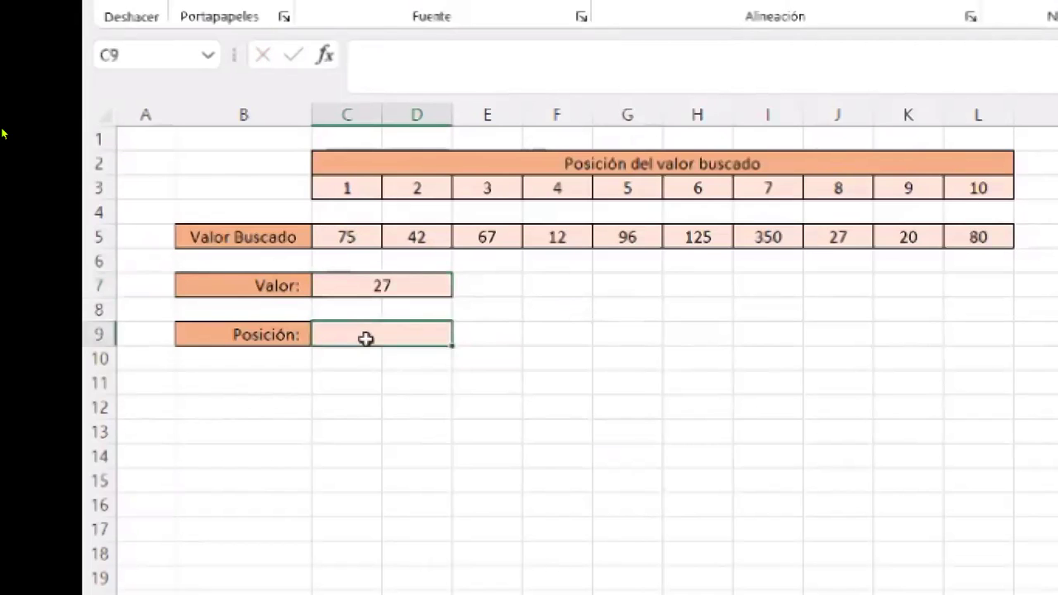
pyautogui.write('=')
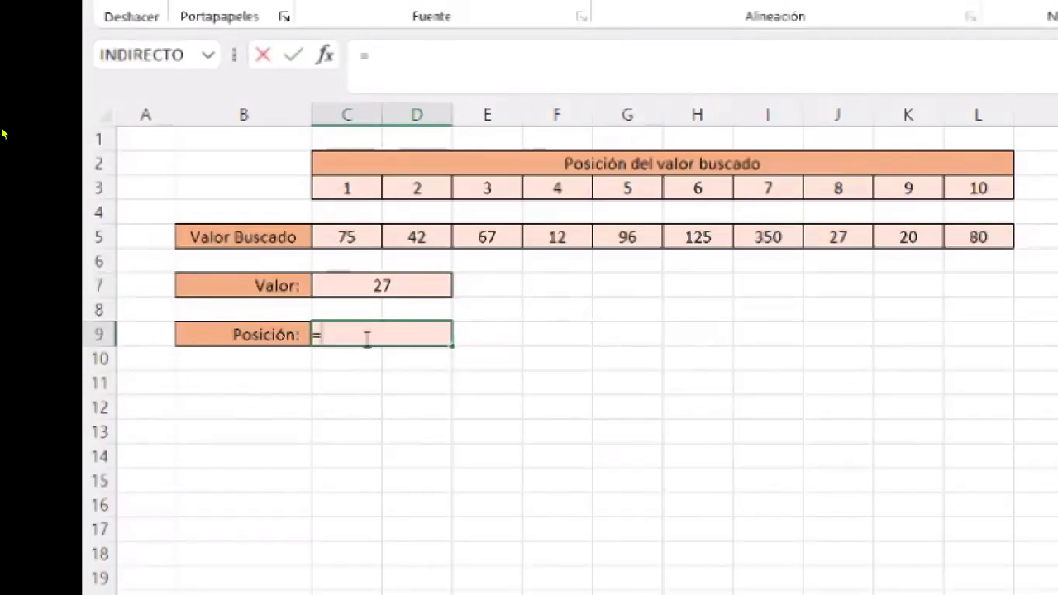
pyautogui.write('coi')
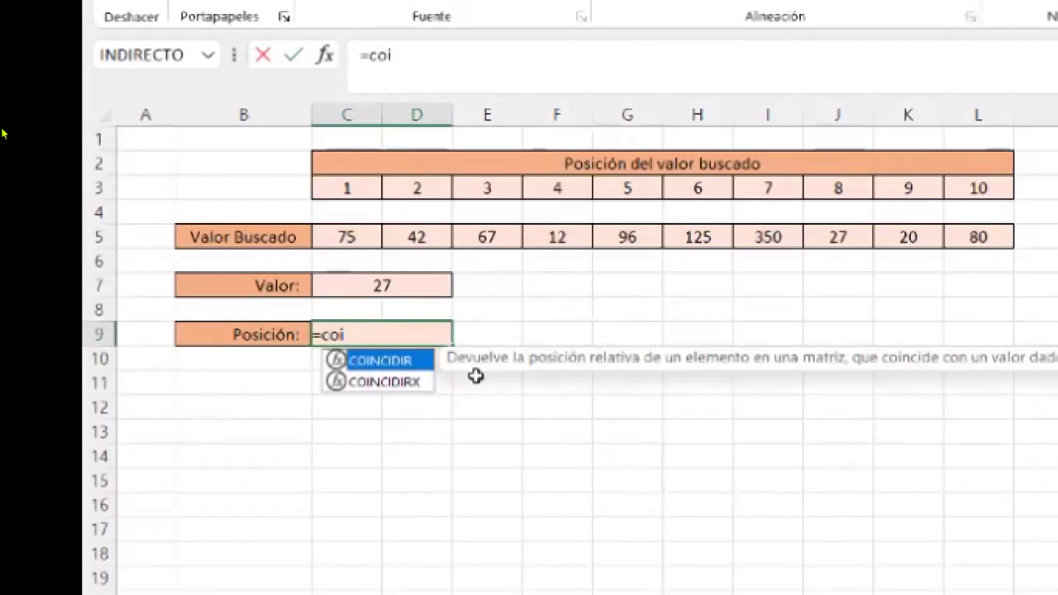
pyautogui.doubleClick(424, 362)
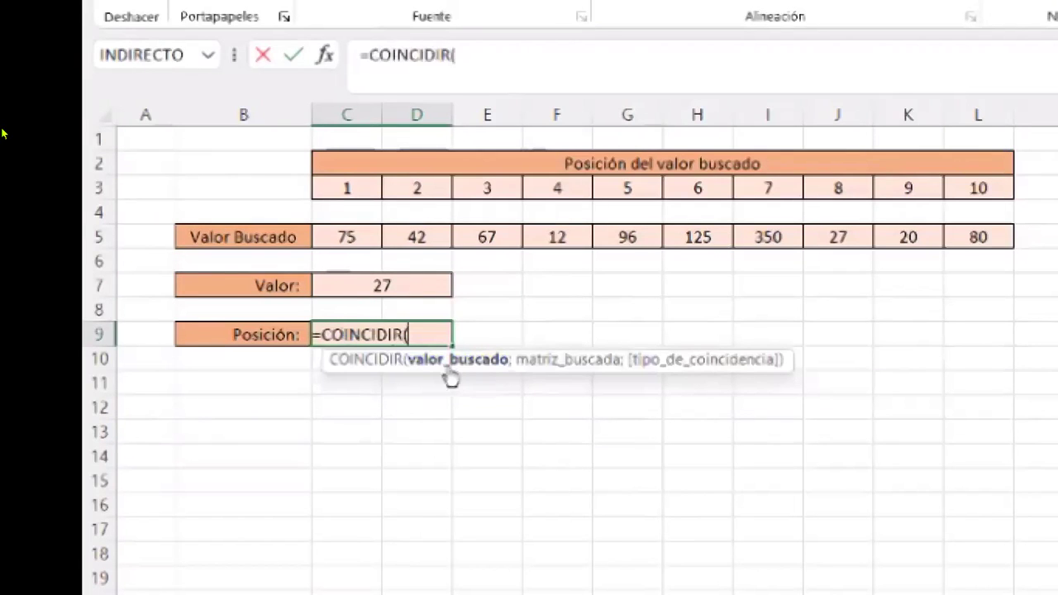
pyautogui.click(393, 285)
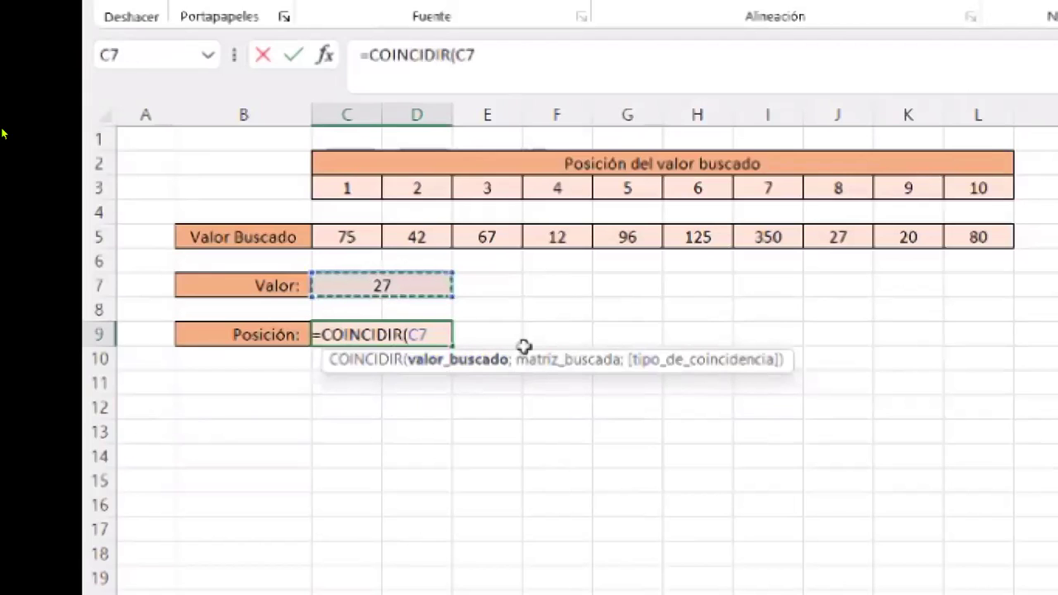
pyautogui.write(';')
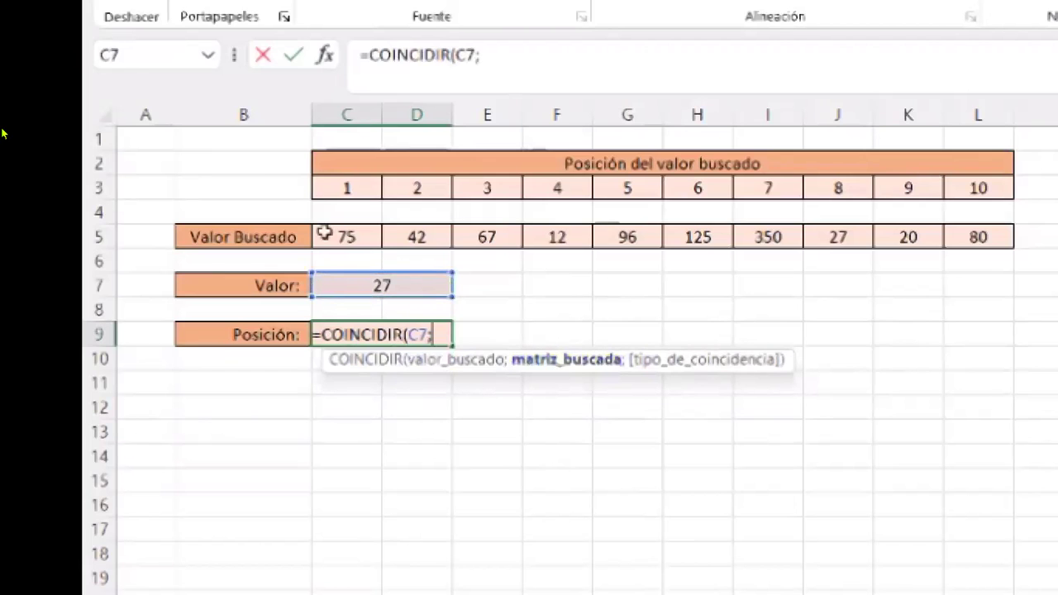
pyautogui.moveTo(323, 234); pyautogui.dragTo(957, 234)
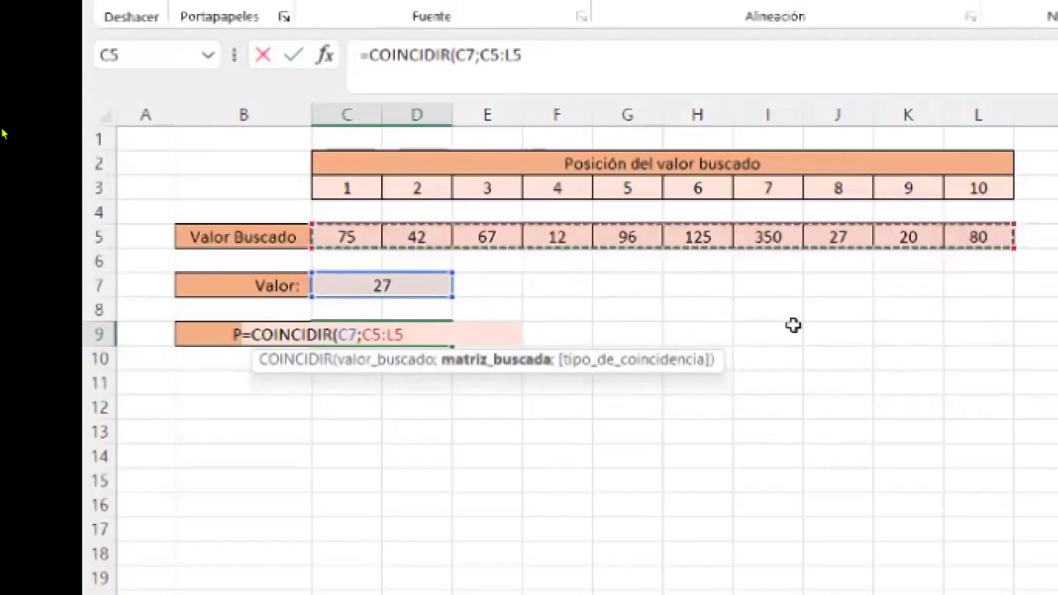
pyautogui.click(566, 54)
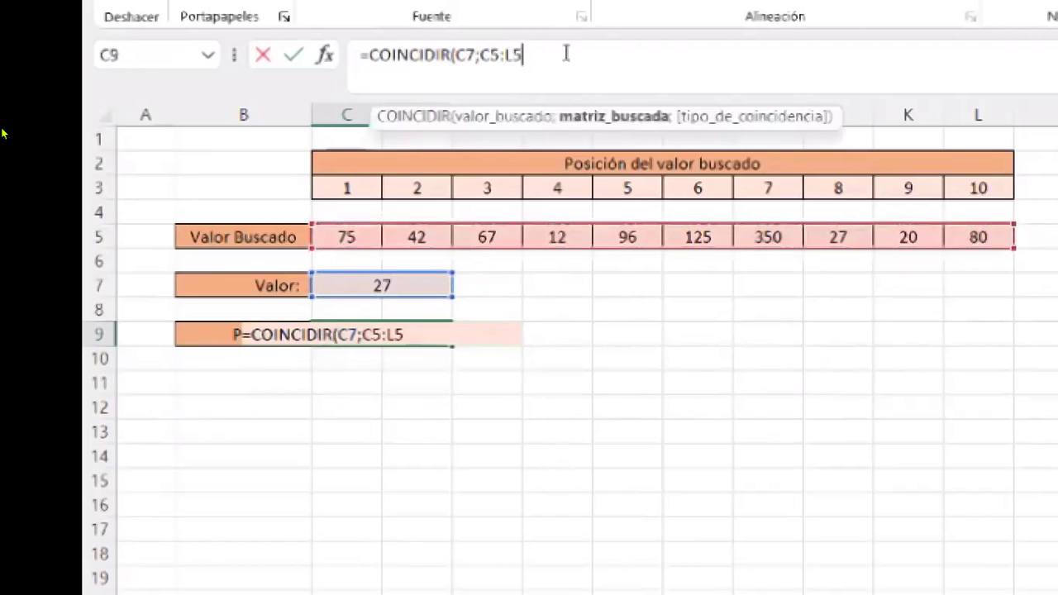
pyautogui.write(';')
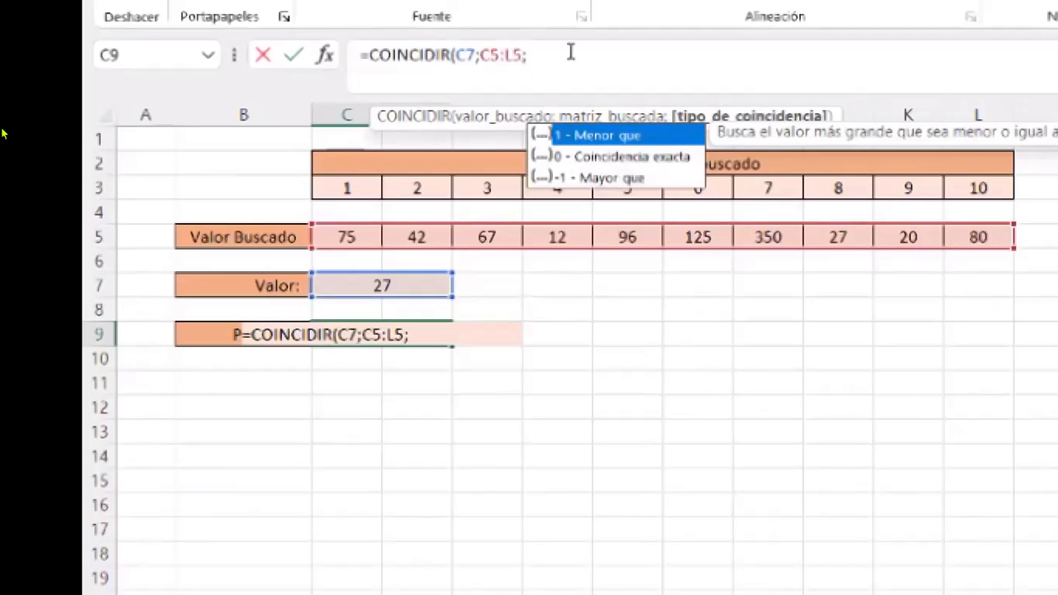
pyautogui.write('0)')
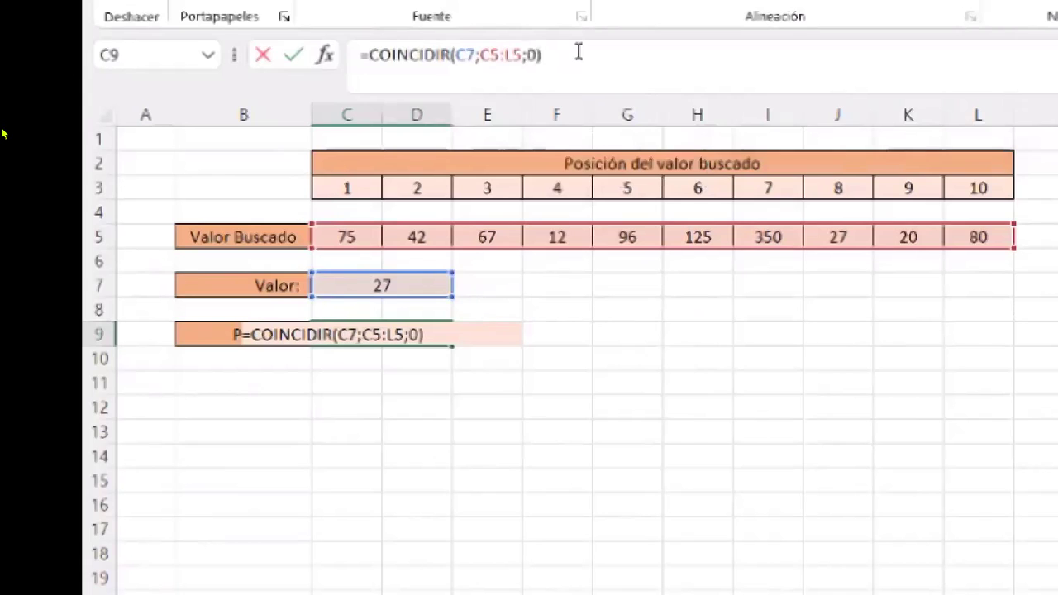
pyautogui.press('Return')
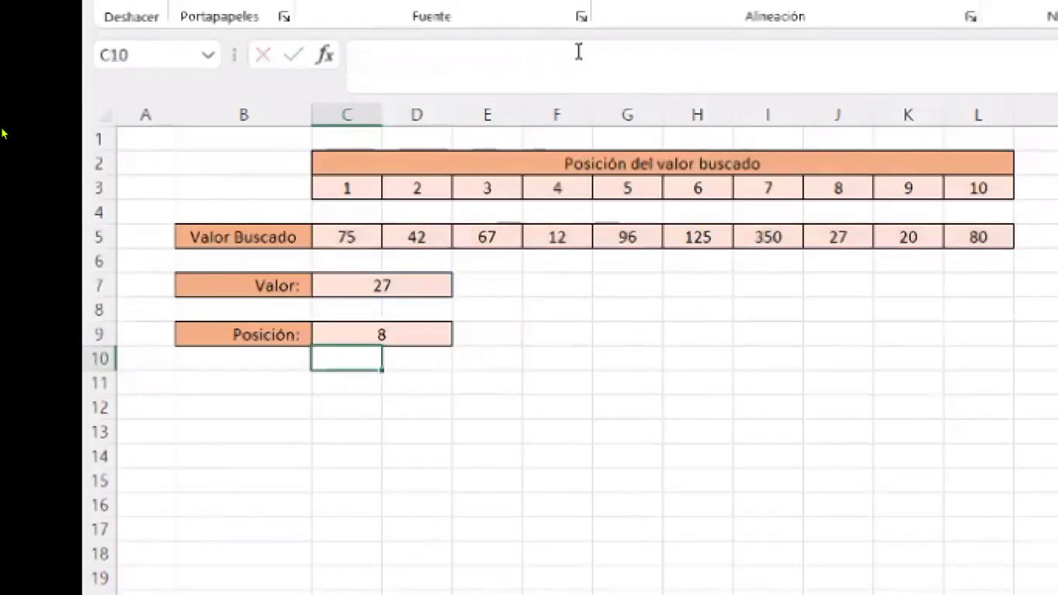
# Check the Posición formula's result in C9 against the position numbers in row 3 and the values in row 5
pyautogui.click(410, 338)
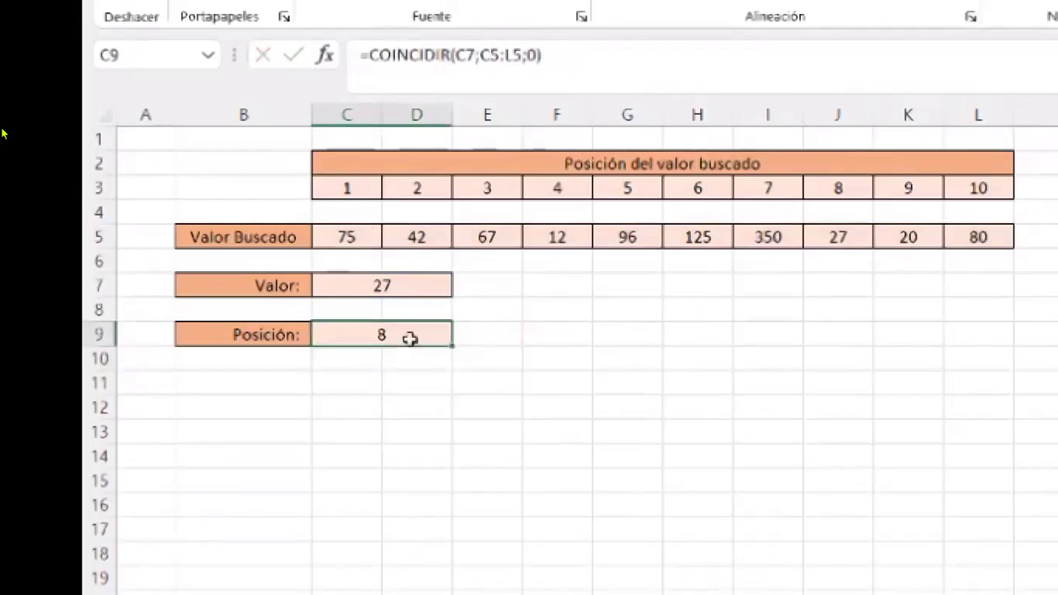
pyautogui.click(833, 187)
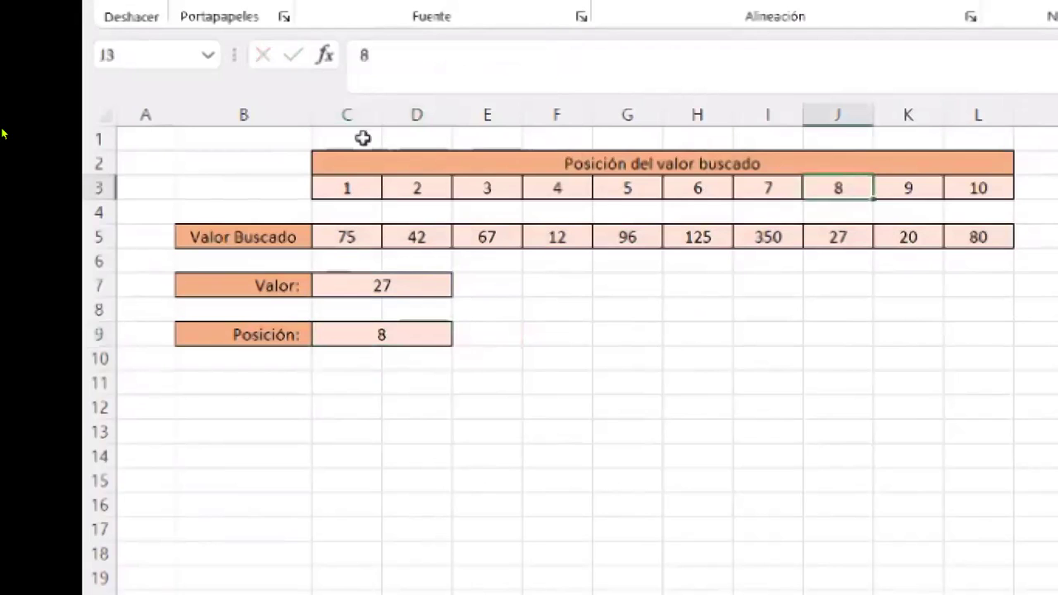
pyautogui.click(832, 234)
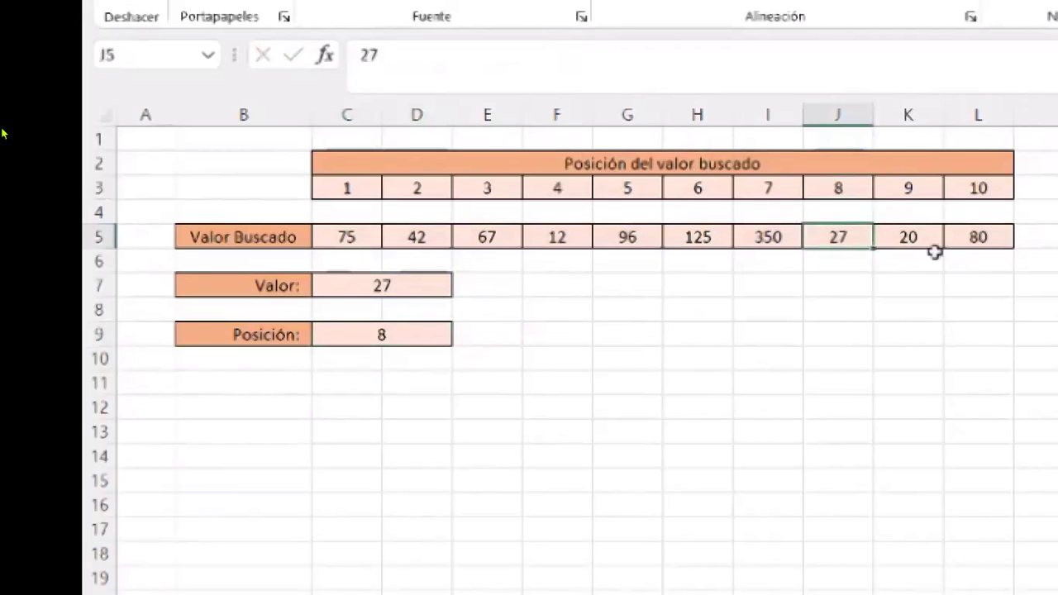
pyautogui.click(979, 238)
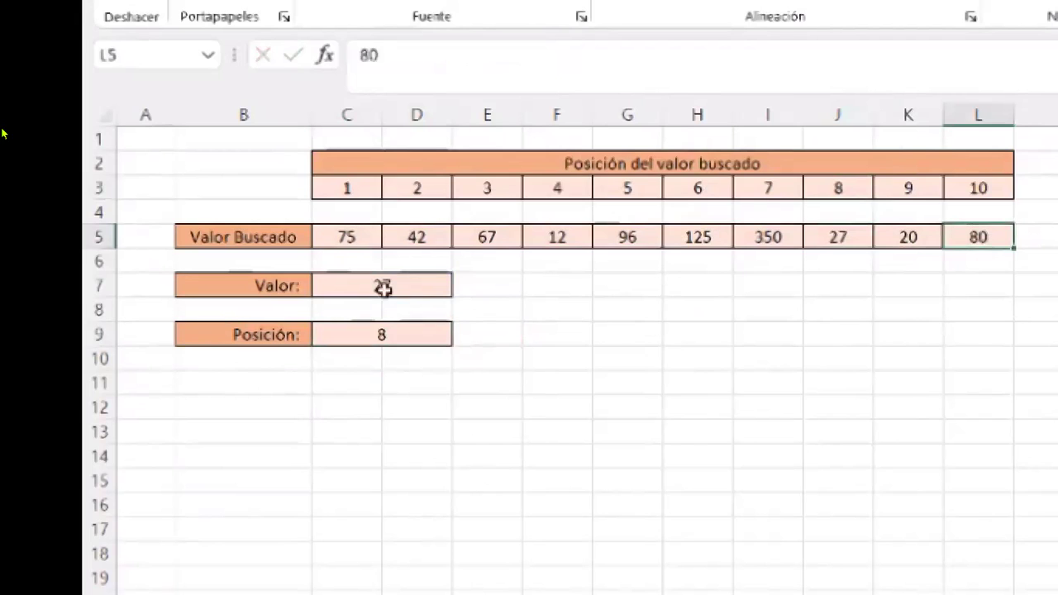
# Set the Valor cell C7 to 12 and check the updated position in C9 against the matching value in row 5
pyautogui.click(383, 287)
pyautogui.click(417, 63)
pyautogui.press('BackSpace')
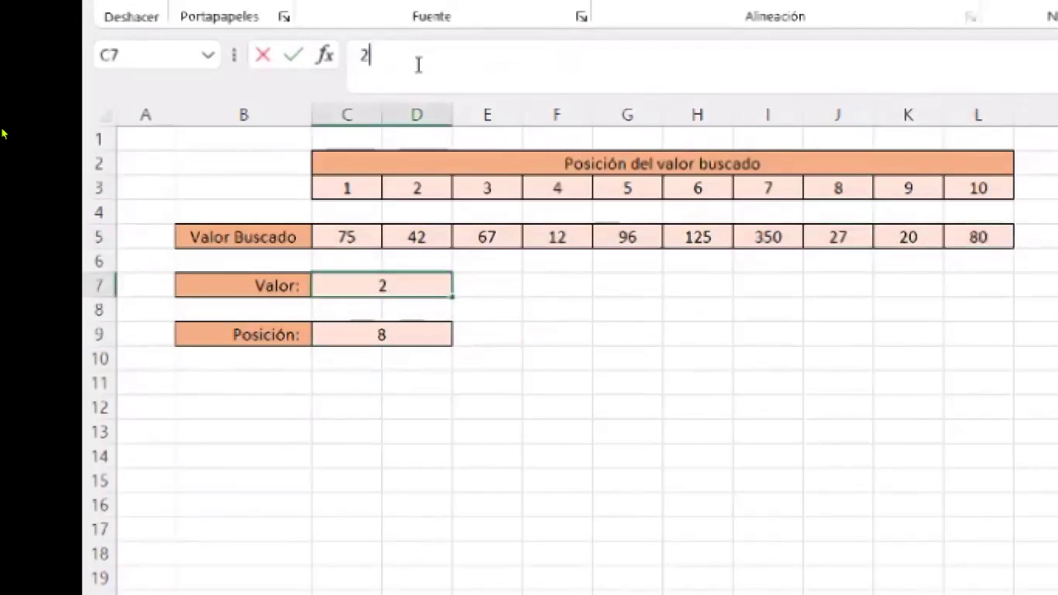
pyautogui.press('BackSpace')
pyautogui.write('12')
pyautogui.press('Return')
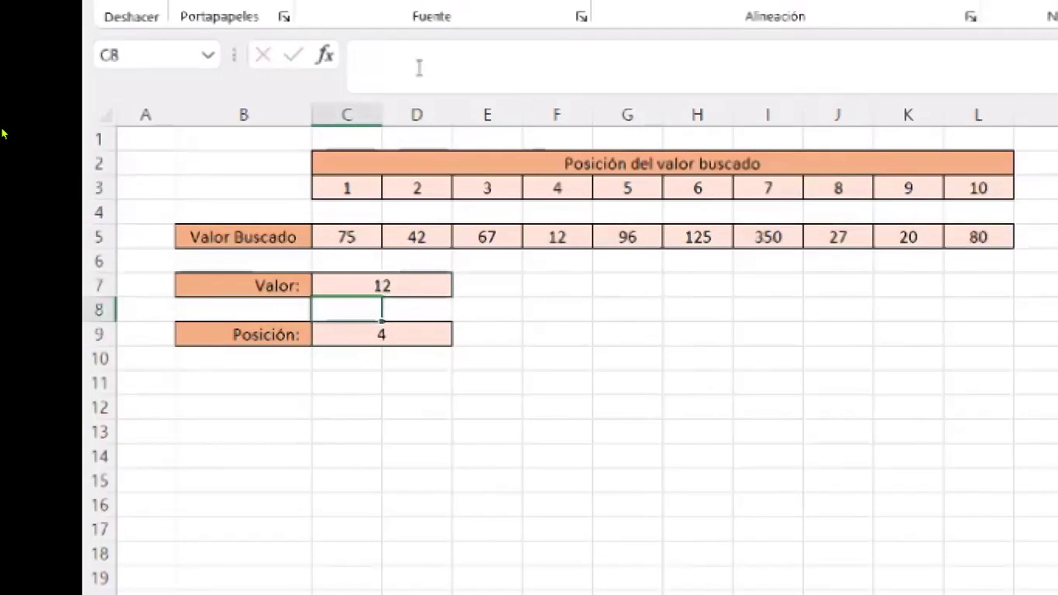
pyautogui.click(407, 334)
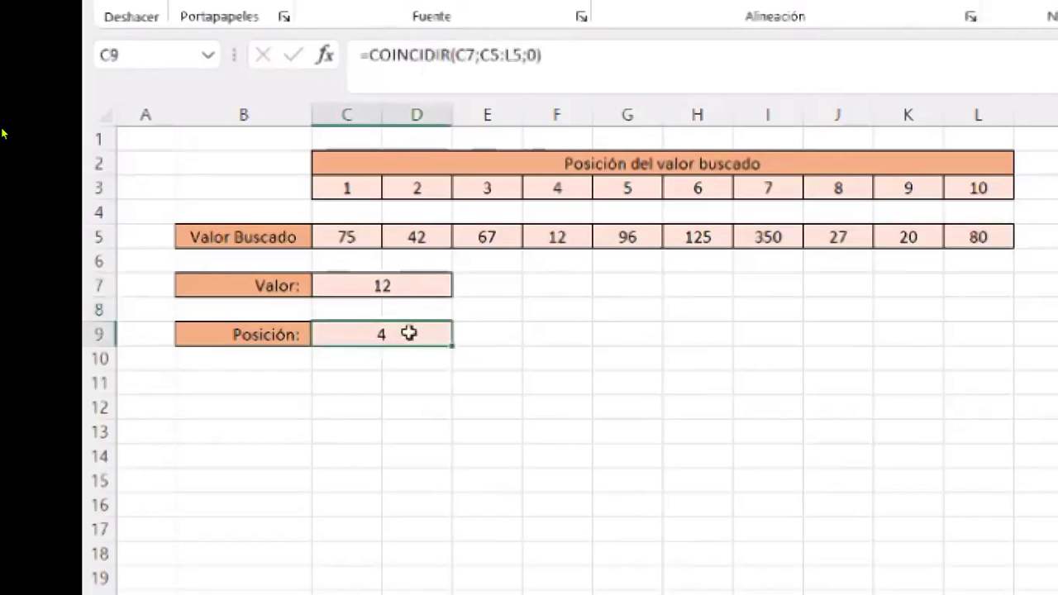
pyautogui.click(554, 237)
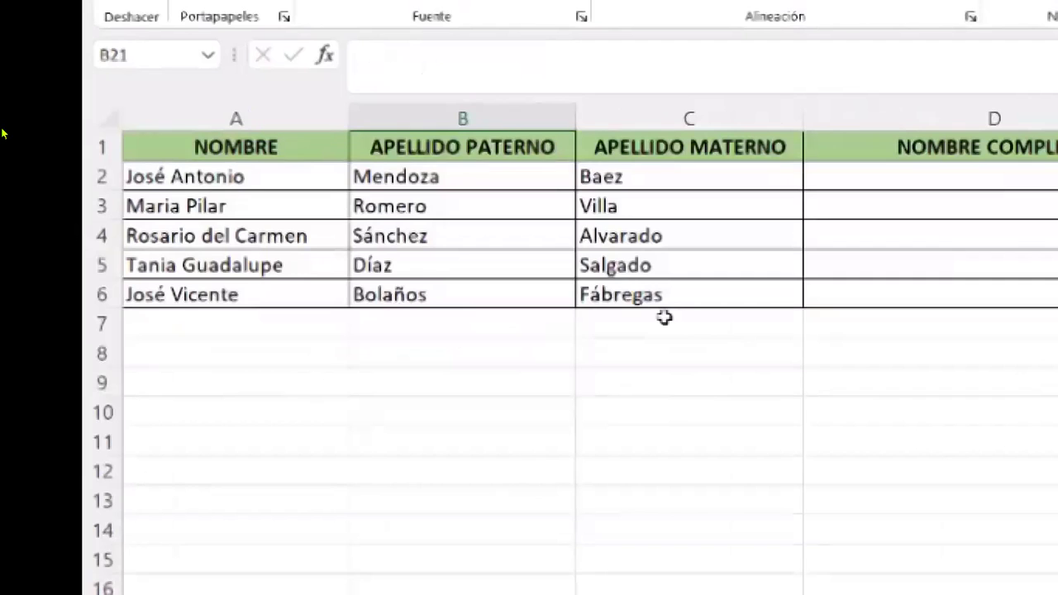
# Enter =CONCATENAR(A2;B2;C2) in the NOMBRE COMPLETO cell D2 and review the joined result against its formula
pyautogui.click(876, 186)
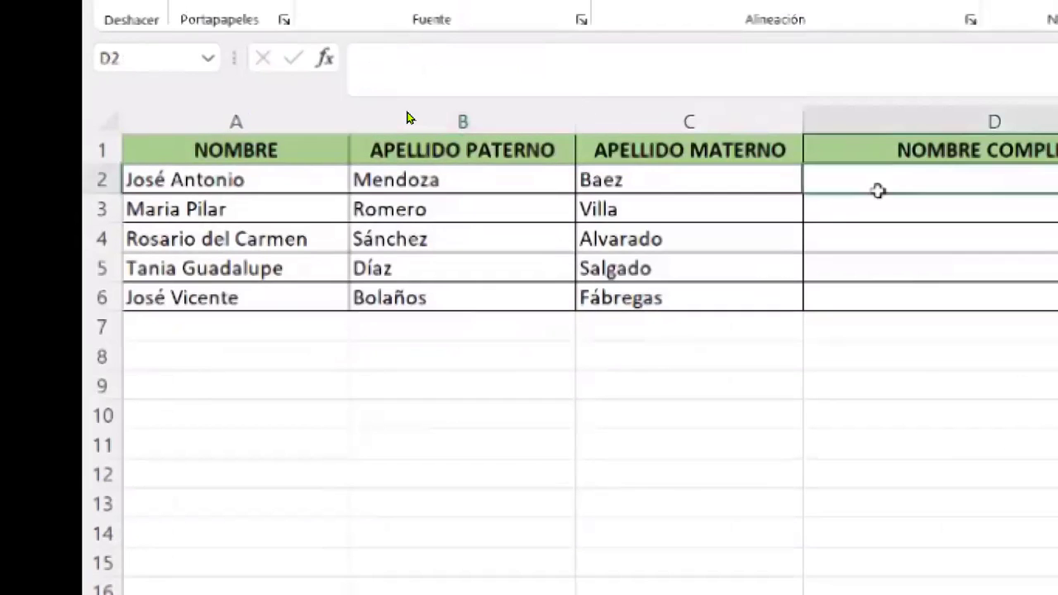
pyautogui.write('=')
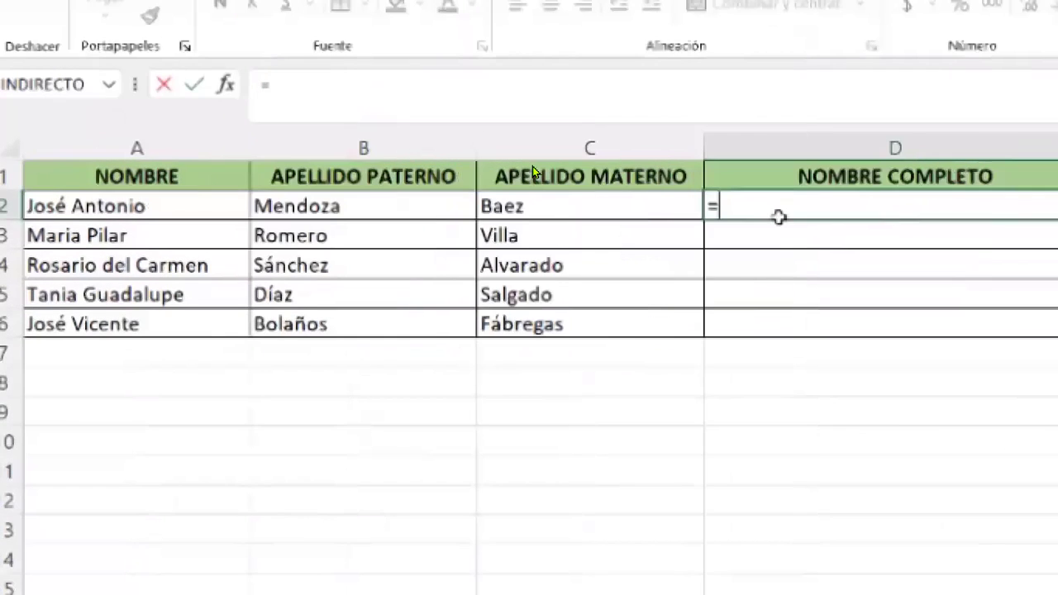
pyautogui.write('con')
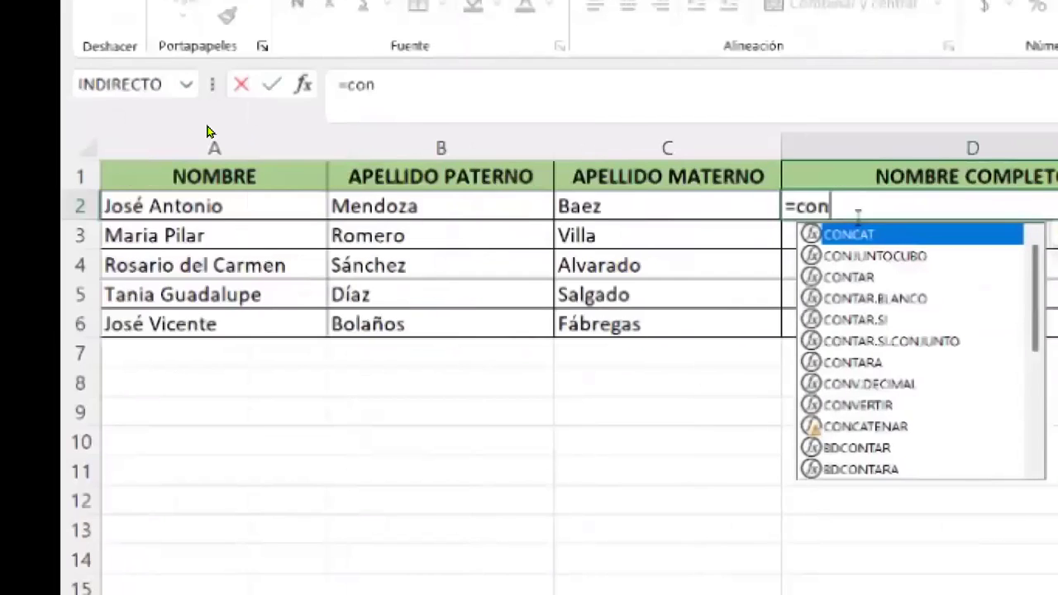
pyautogui.click(883, 427)
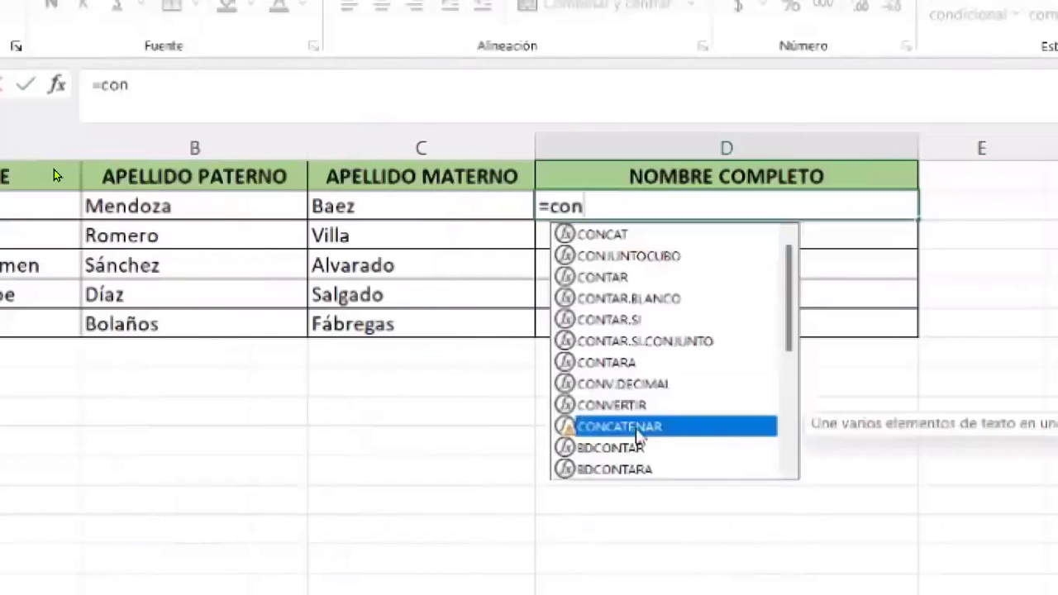
pyautogui.doubleClick(640, 426)
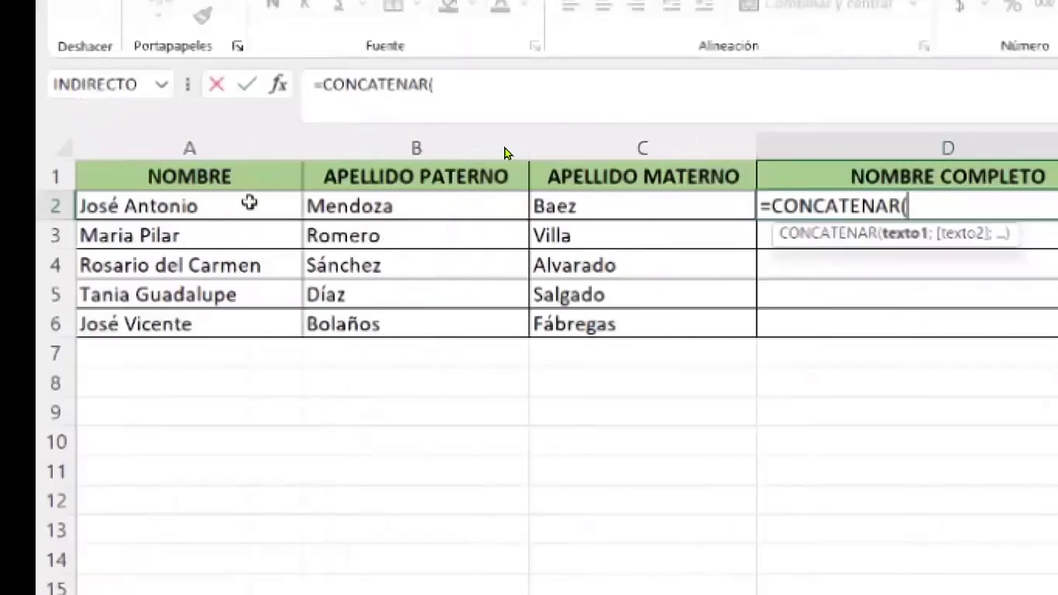
pyautogui.click(250, 203)
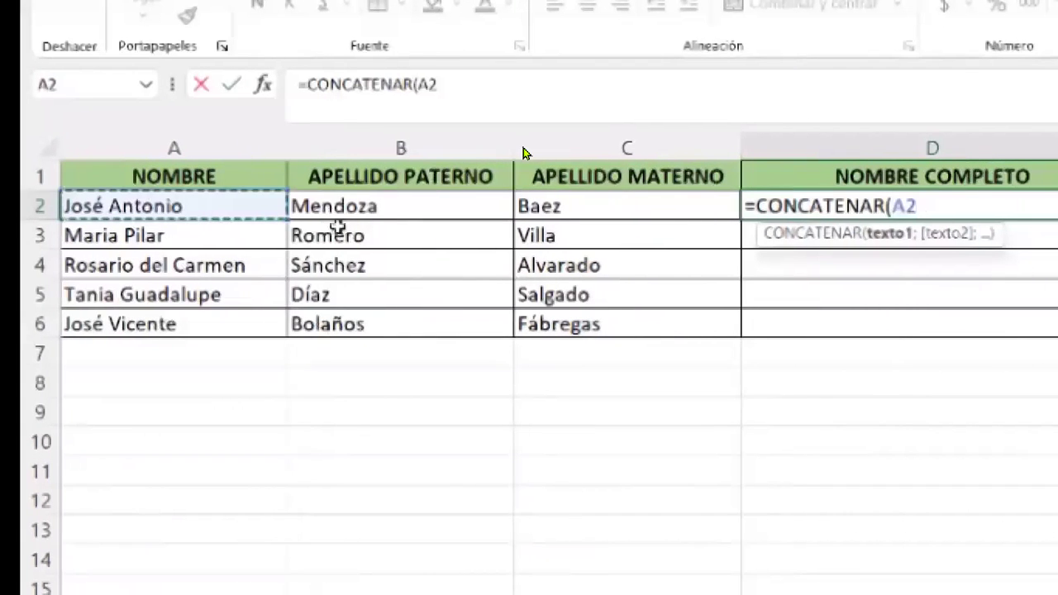
pyautogui.write(';')
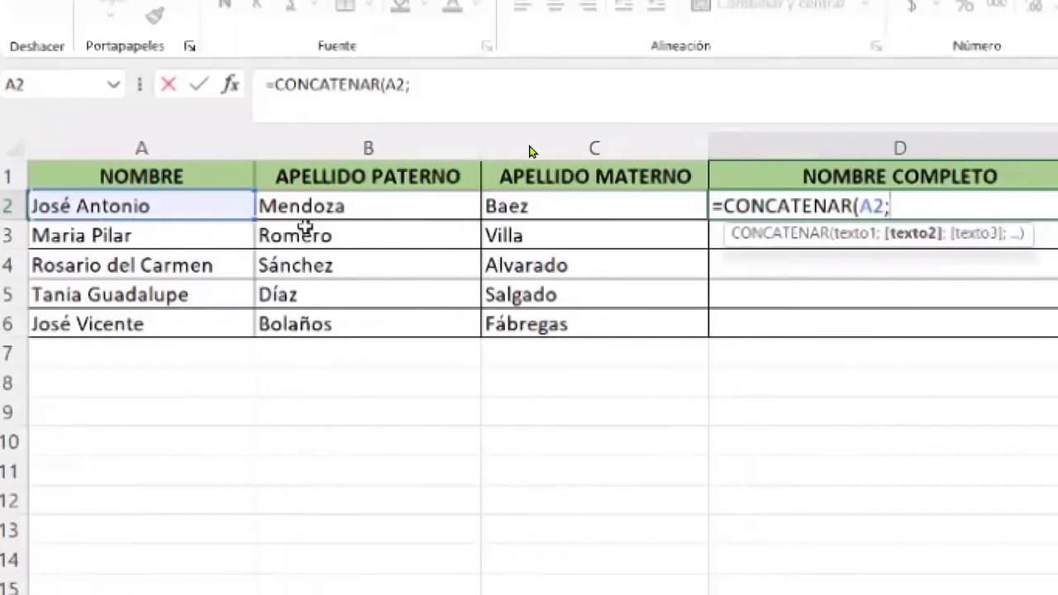
pyautogui.click(347, 209)
pyautogui.write(';')
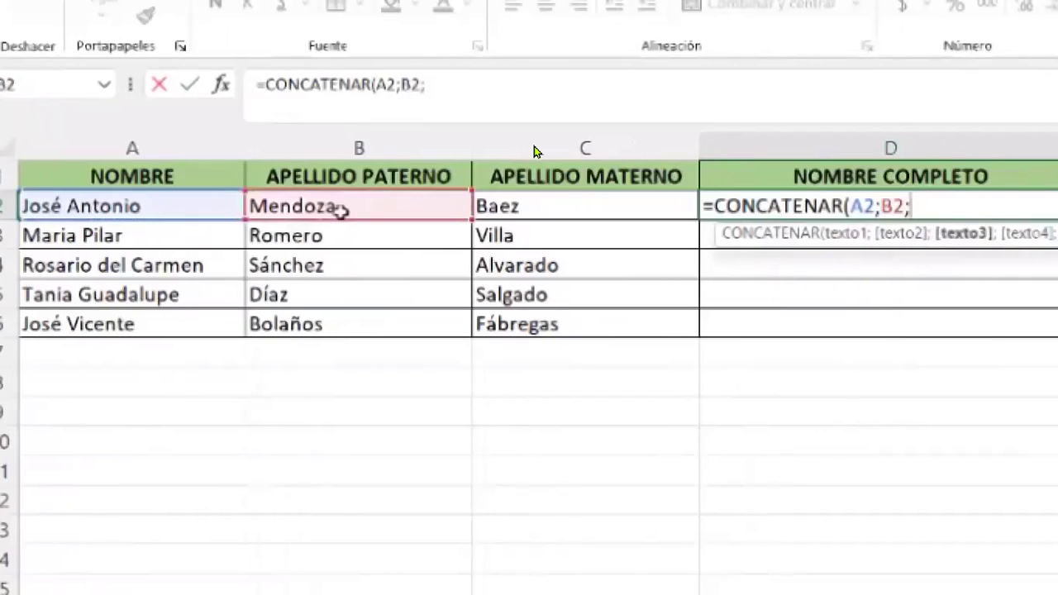
pyautogui.click(570, 207)
pyautogui.write(')')
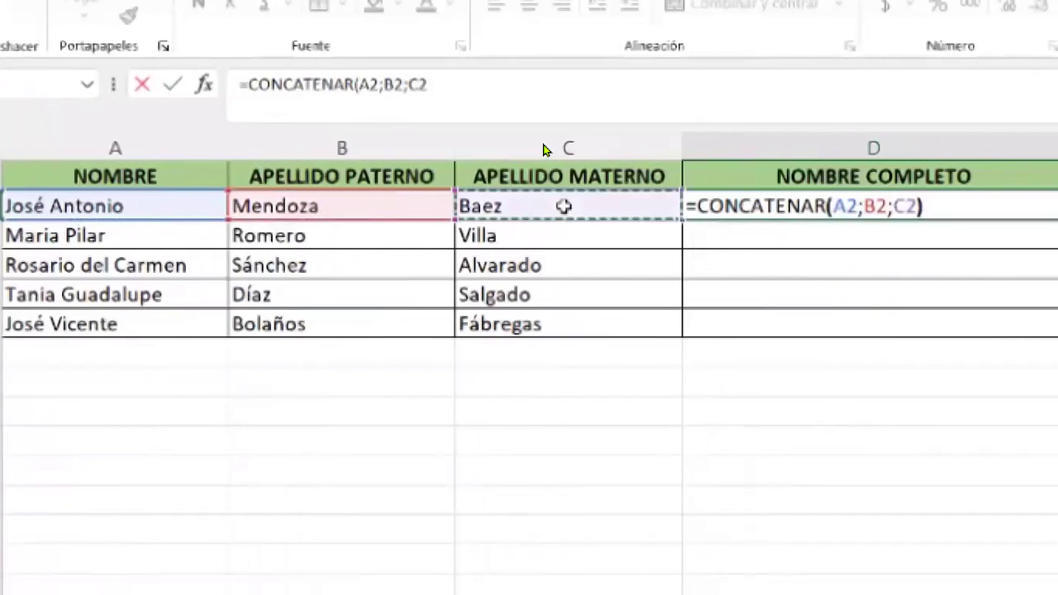
pyautogui.press('Return')
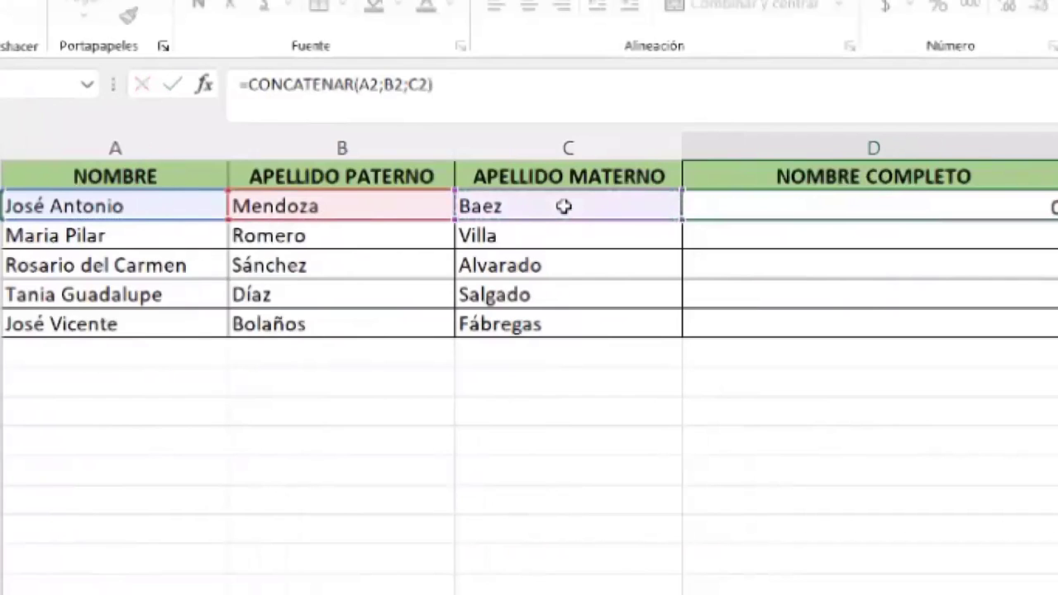
pyautogui.click(767, 209)
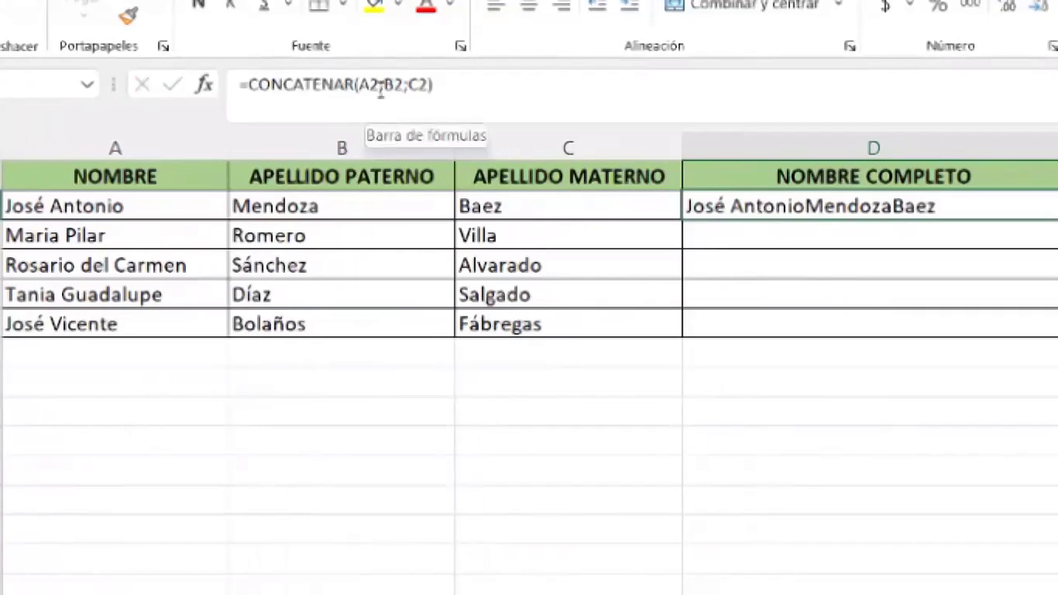
# Enter =A3&B3 in cell D3 to join the first name and paternal surname with the ampersand operator
pyautogui.click(779, 234)
pyautogui.write('=')
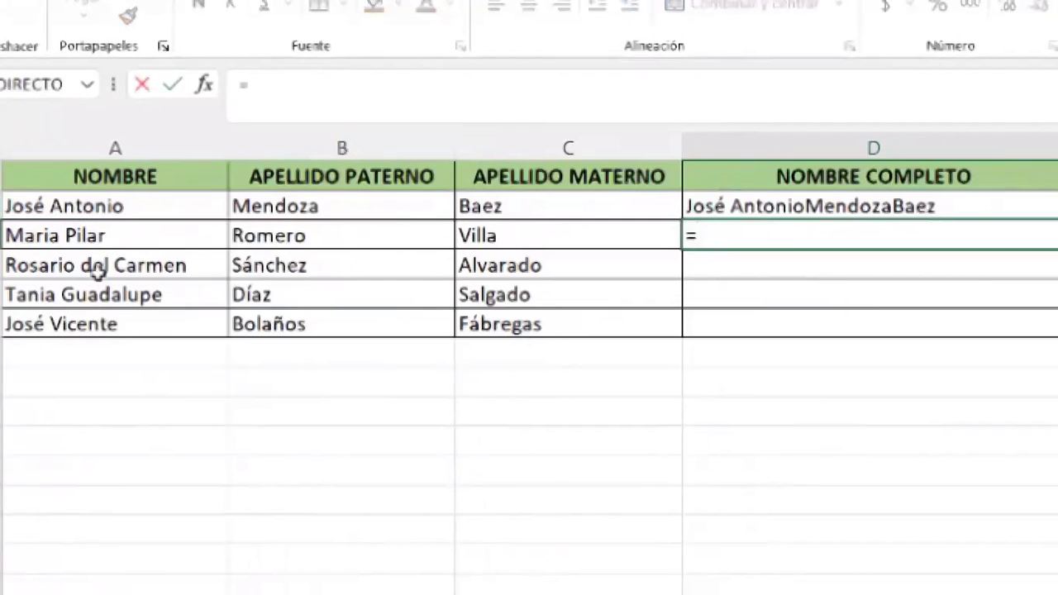
pyautogui.click(108, 236)
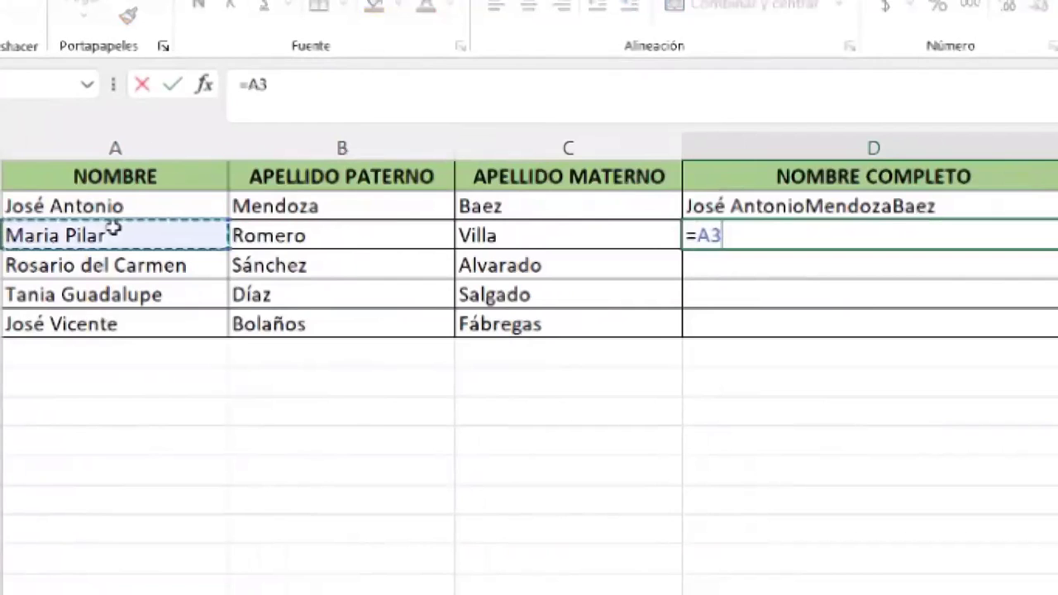
pyautogui.write('&')
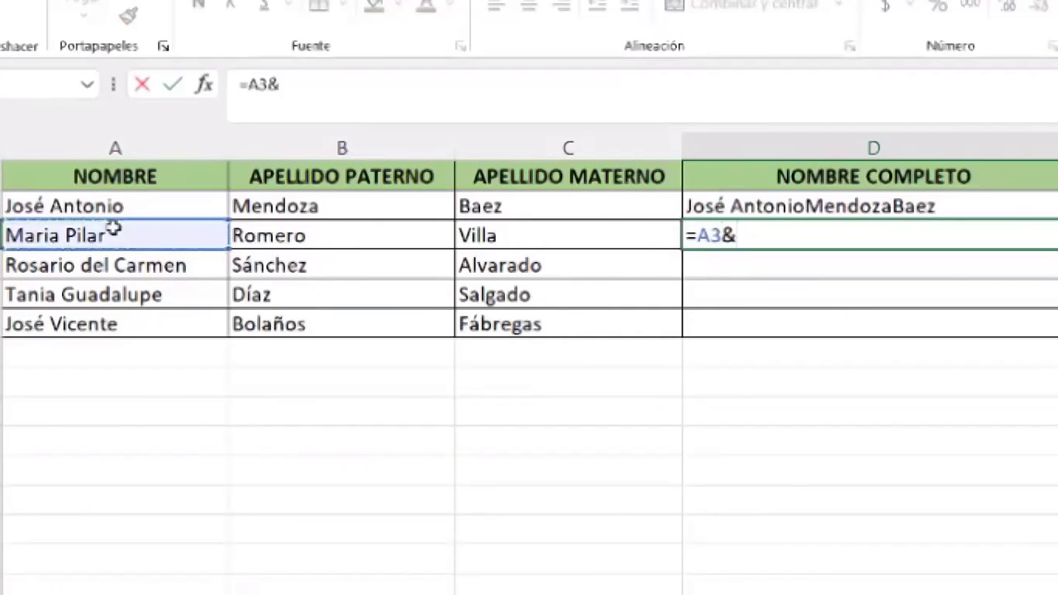
pyautogui.click(307, 235)
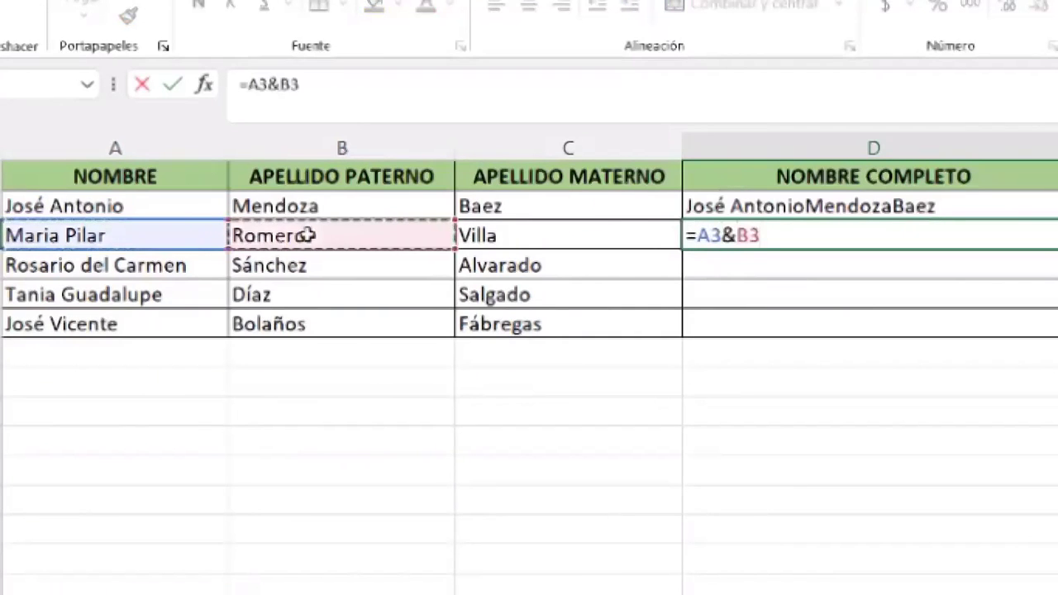
pyautogui.press('Return')
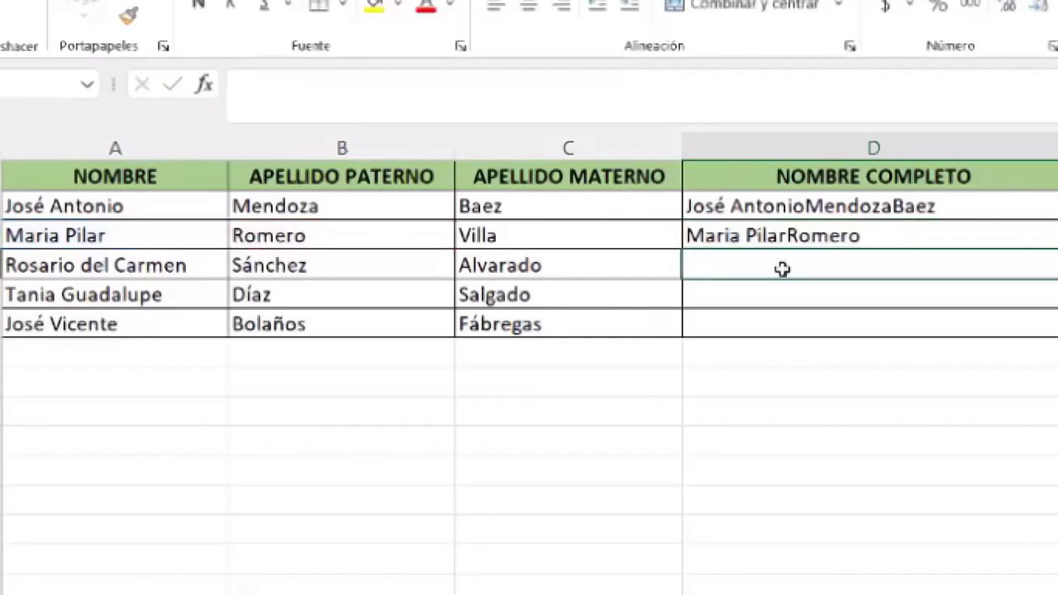
# Enter =CONCATENAR(A4;" ";B4) in cell D4 to join the name and paternal surname with a space, and review the formula
pyautogui.write('=')
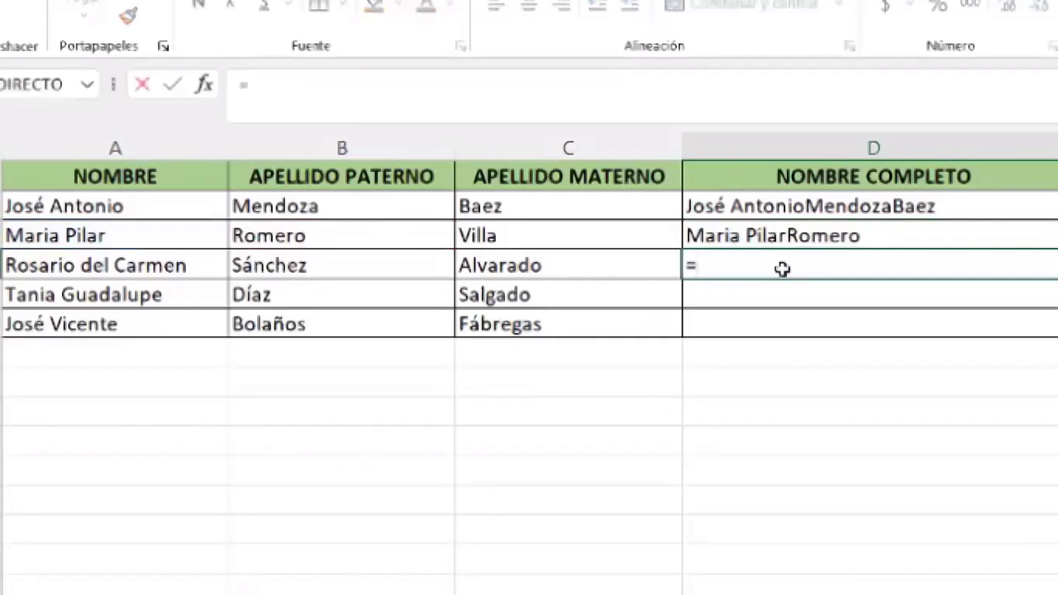
pyautogui.write('con')
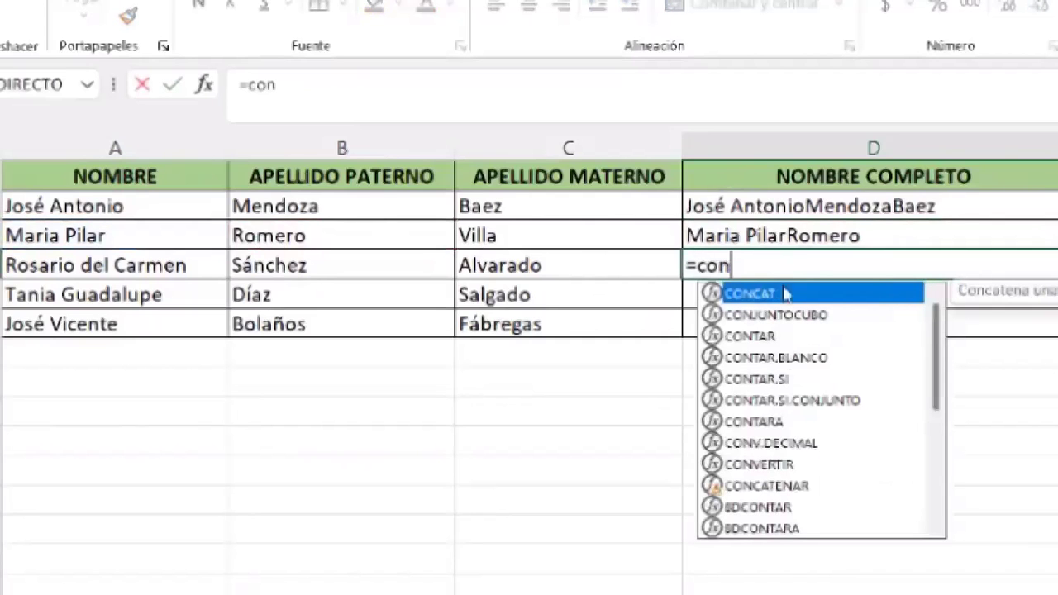
pyautogui.doubleClick(772, 488)
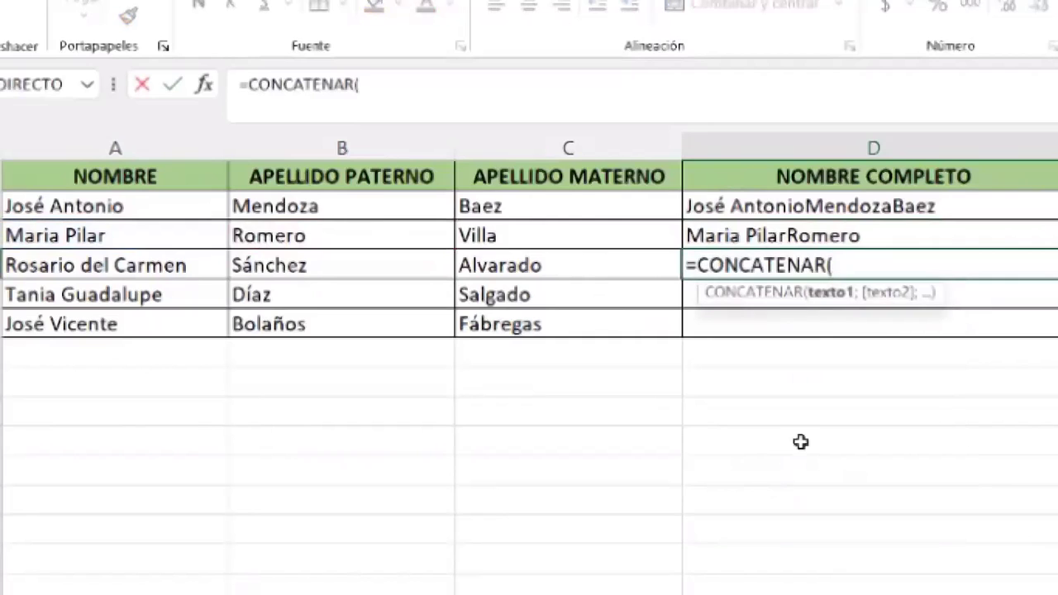
pyautogui.click(200, 266)
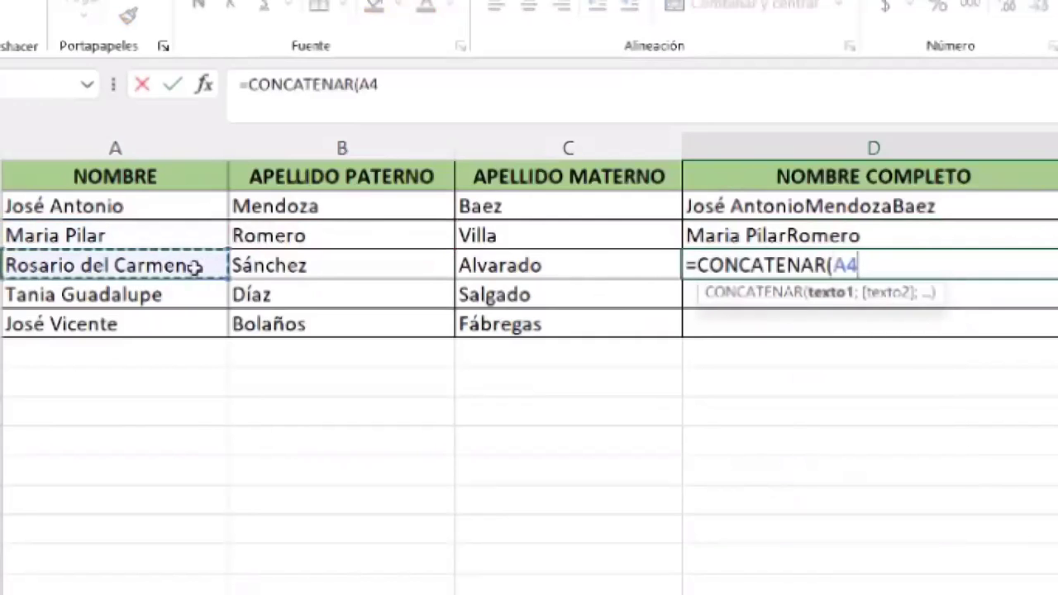
pyautogui.write(';"')
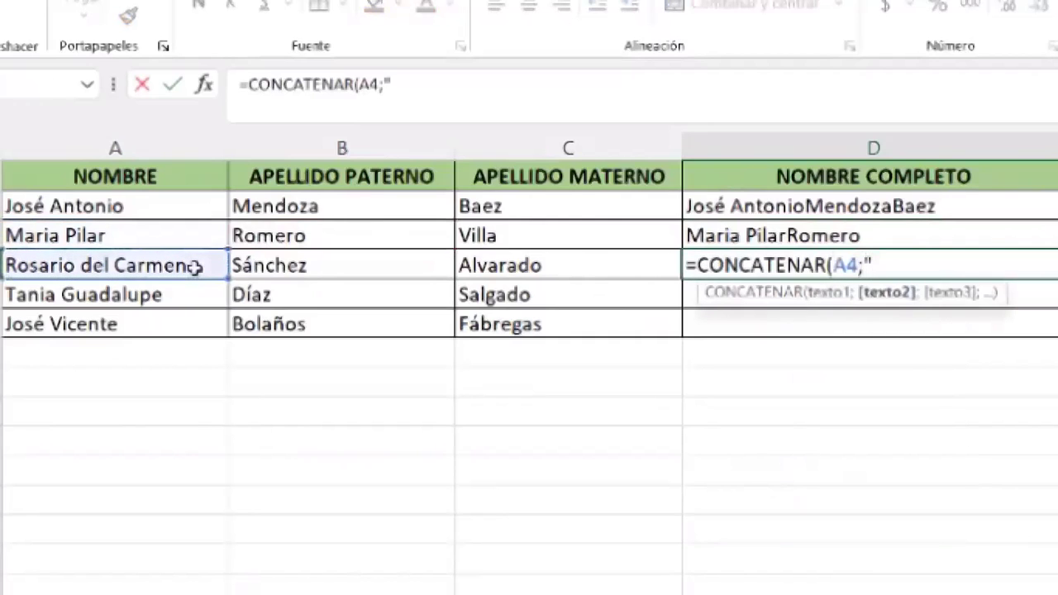
pyautogui.write(' ";')
pyautogui.click(329, 264)
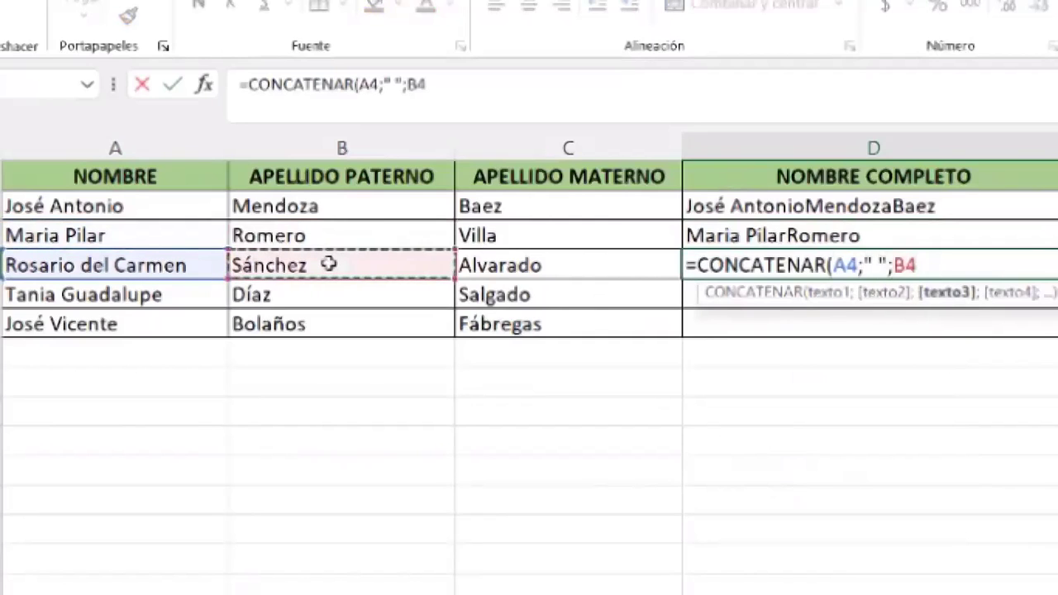
pyautogui.write(')')
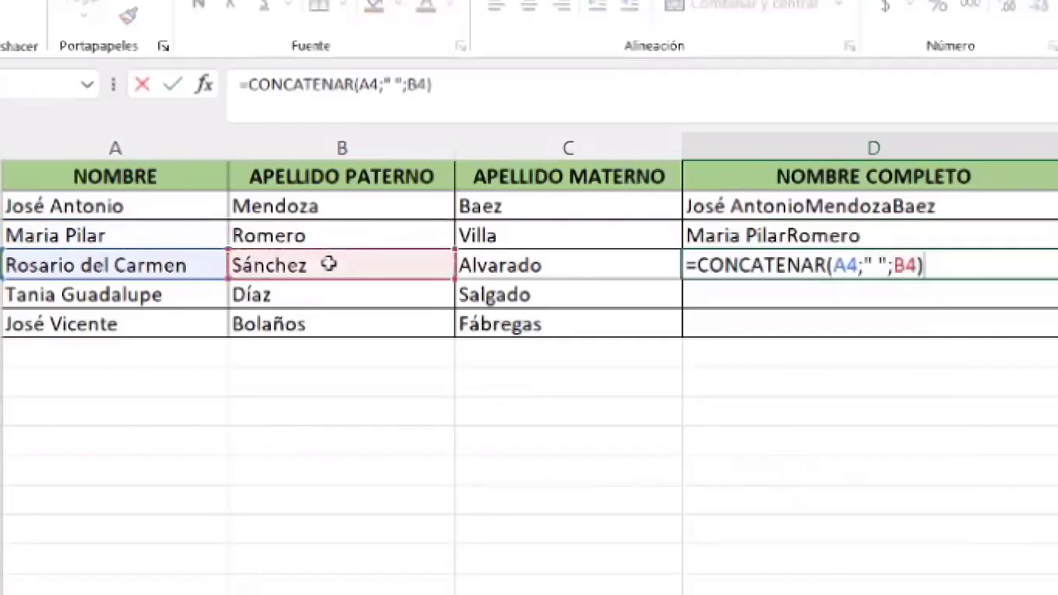
pyautogui.press('Return')
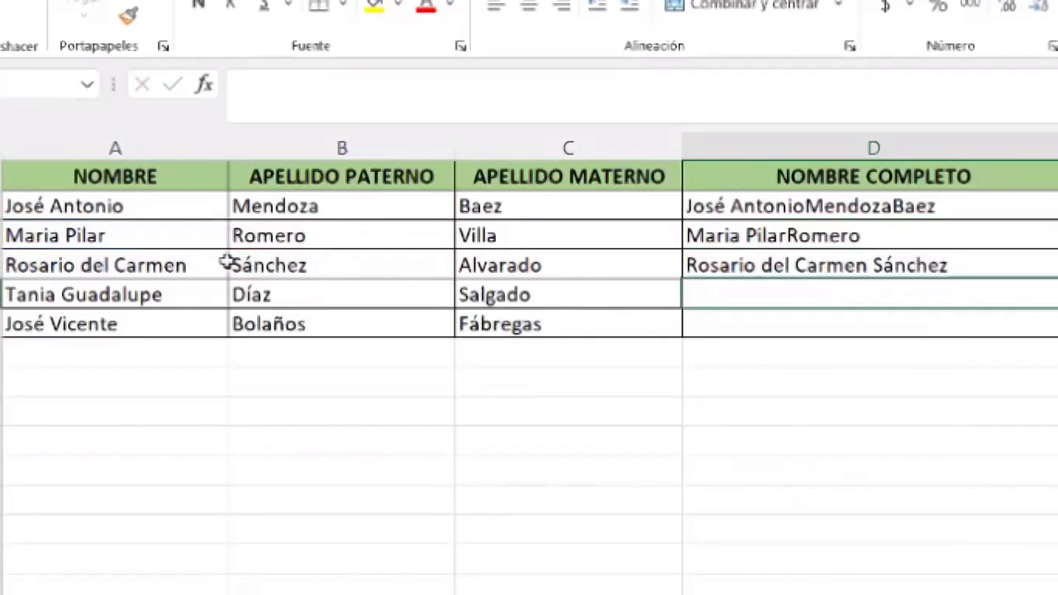
pyautogui.click(860, 265)
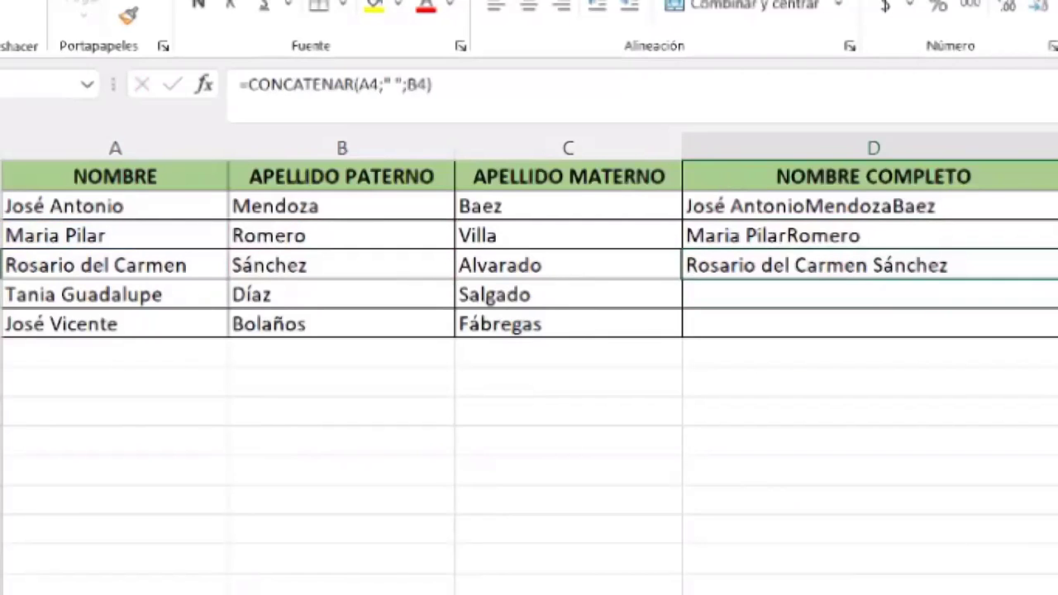
# Go to the phrase substitution exercise and start a SUSTITUIR formula in B9 with the phrase in B8 as its text
pyautogui.click(568, 413)
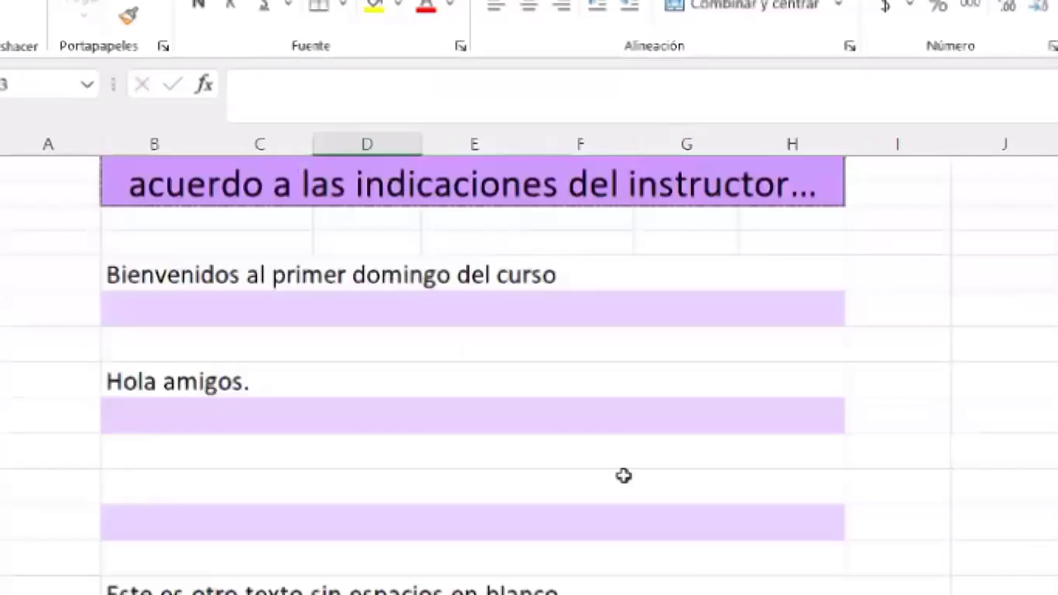
pyautogui.scroll(1, 624, 475)
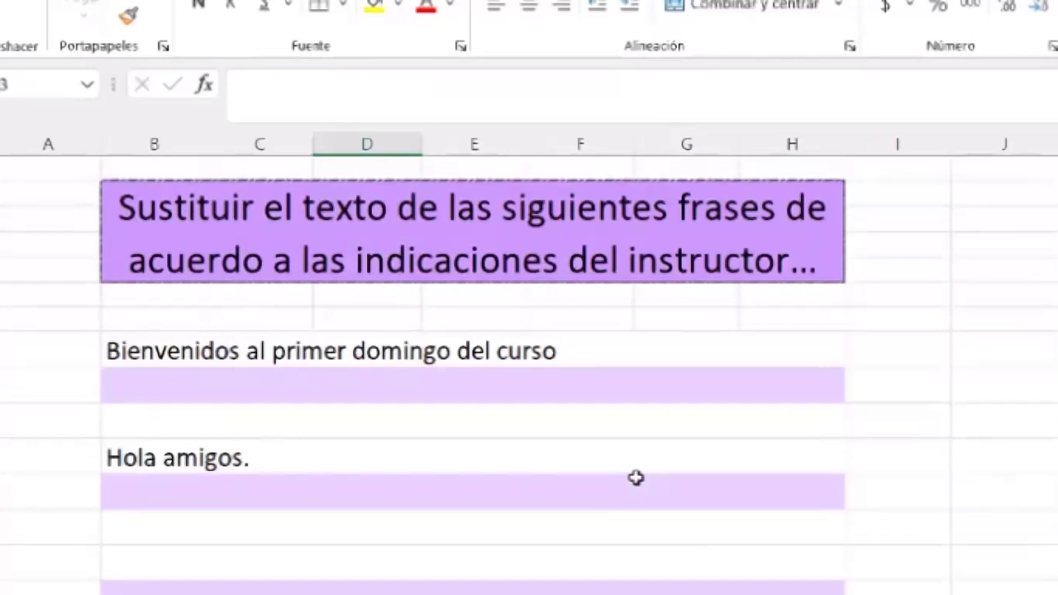
pyautogui.click(435, 383)
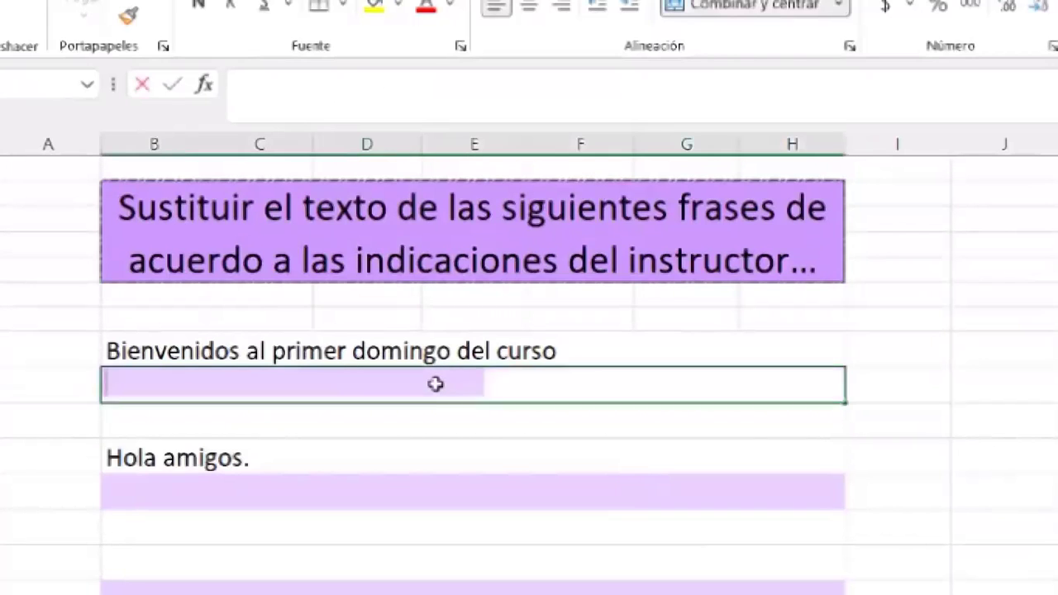
pyautogui.write('=')
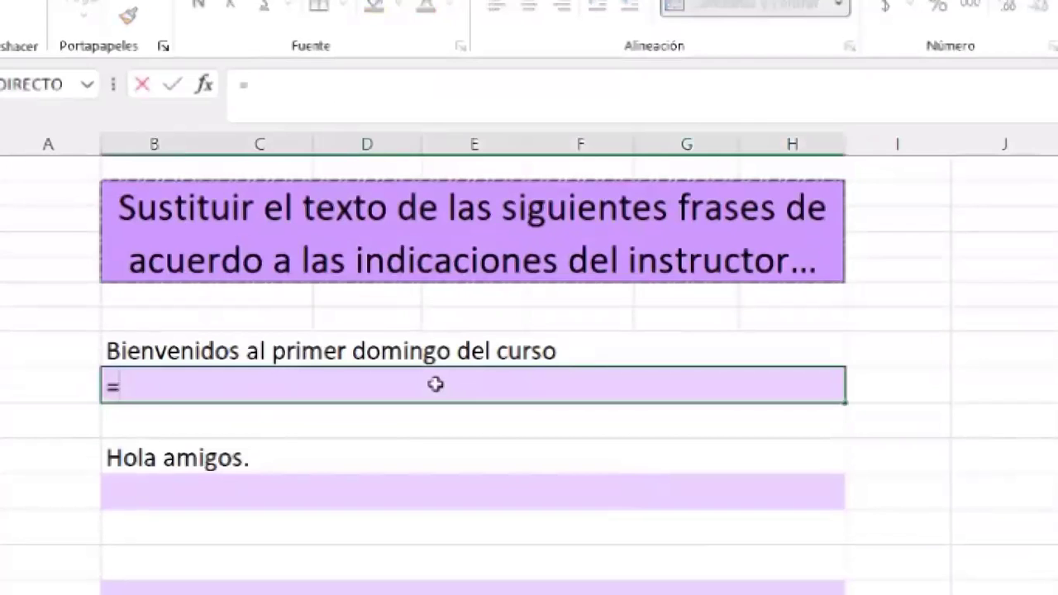
pyautogui.write('s')
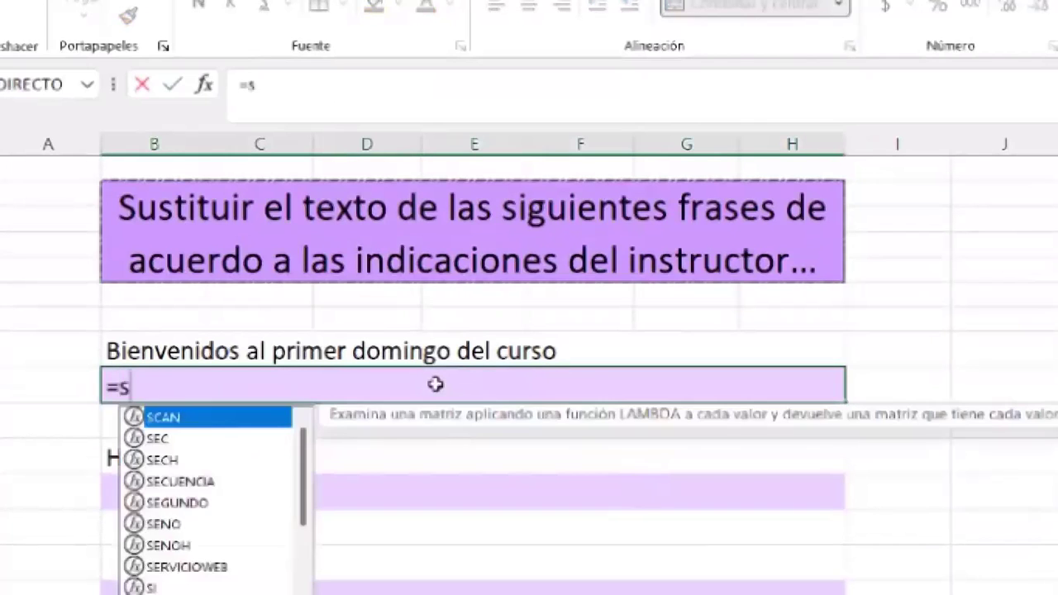
pyautogui.write('us')
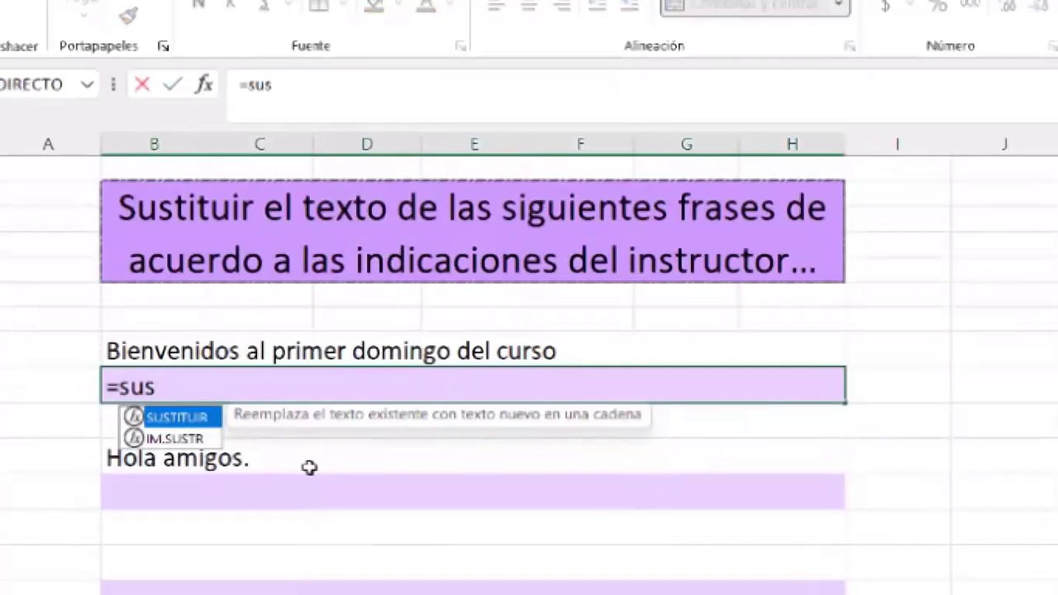
pyautogui.doubleClick(195, 419)
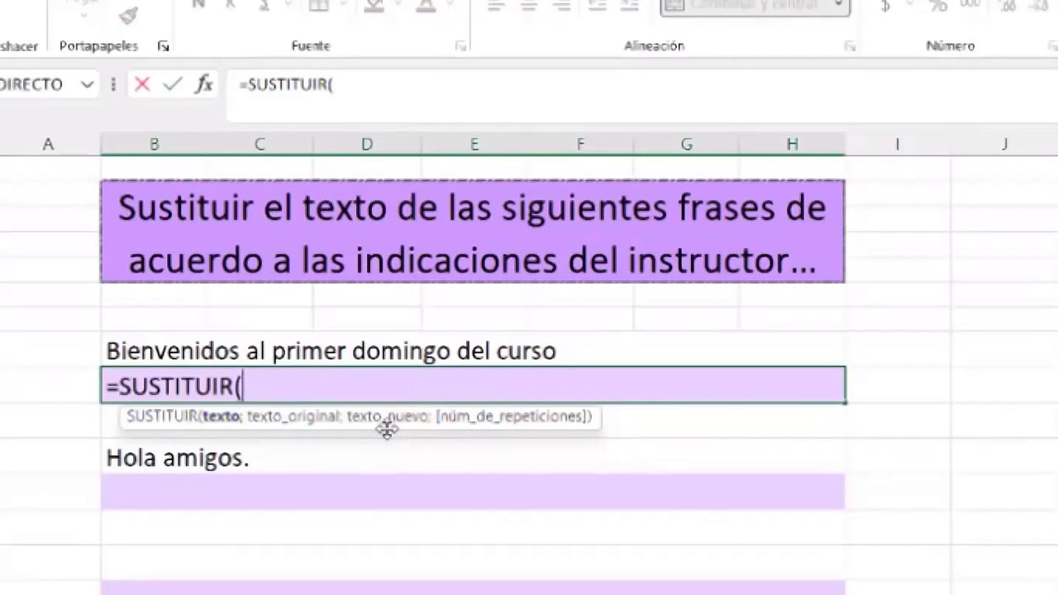
pyautogui.click(374, 349)
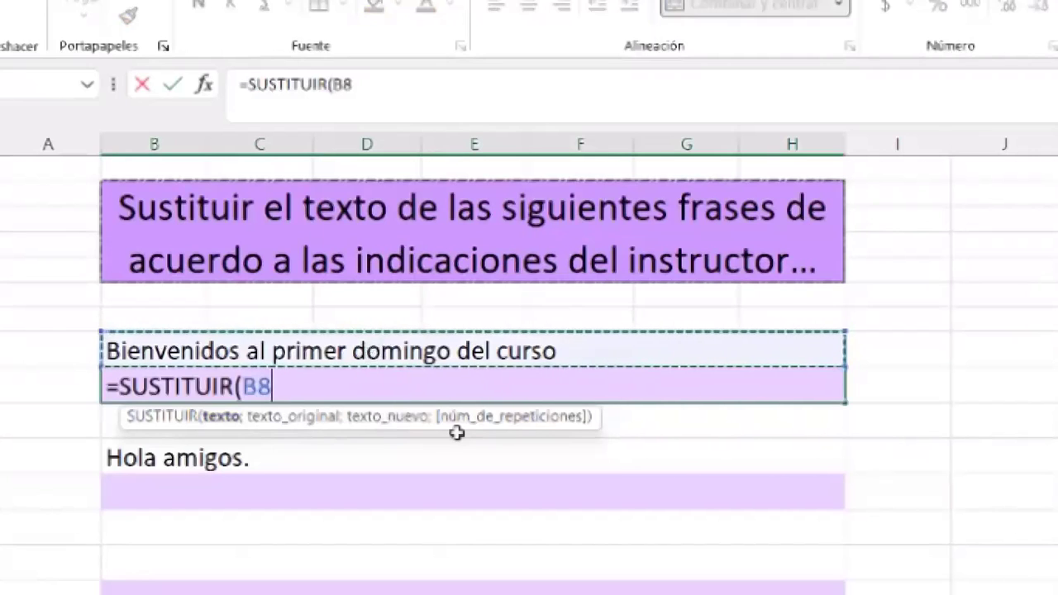
# Complete the B9 formula as =SUSTITUIR(B8;"domingo";"sabado") and compare its result with the original phrase
pyautogui.write(';')
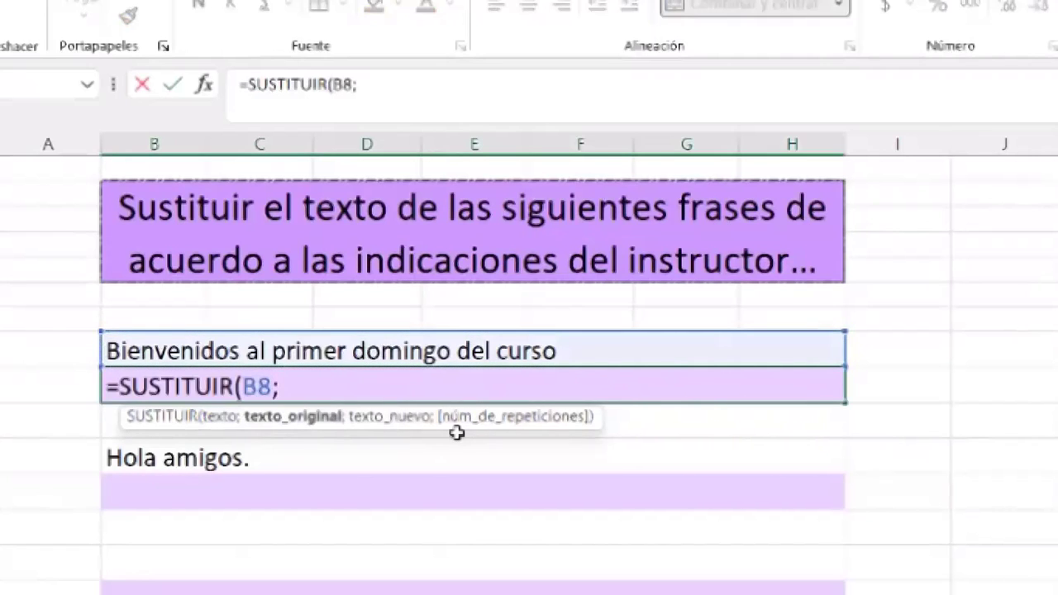
pyautogui.write('"')
pyautogui.write('dom')
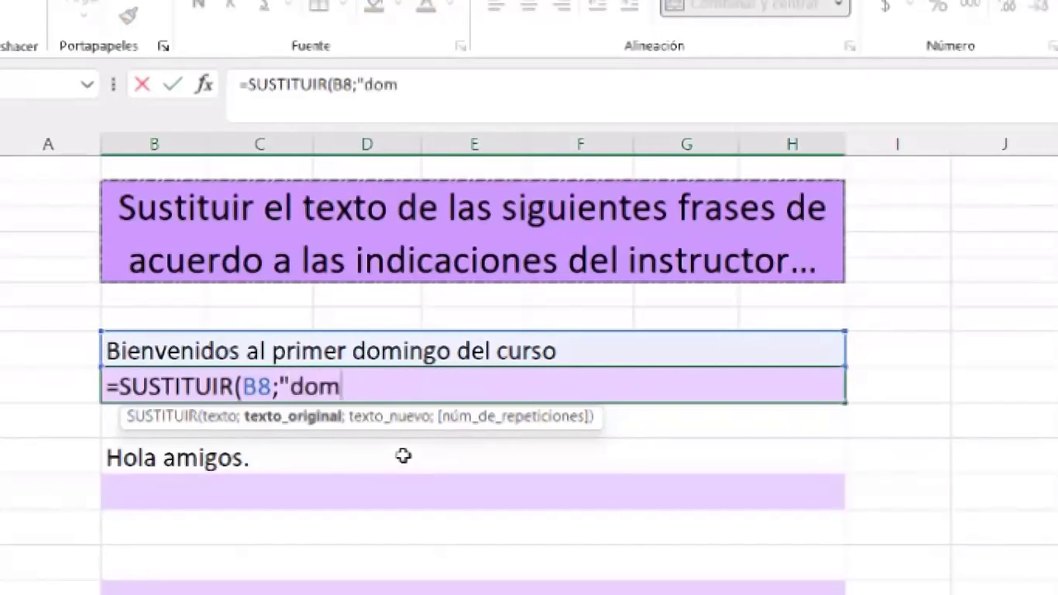
pyautogui.write('ingo')
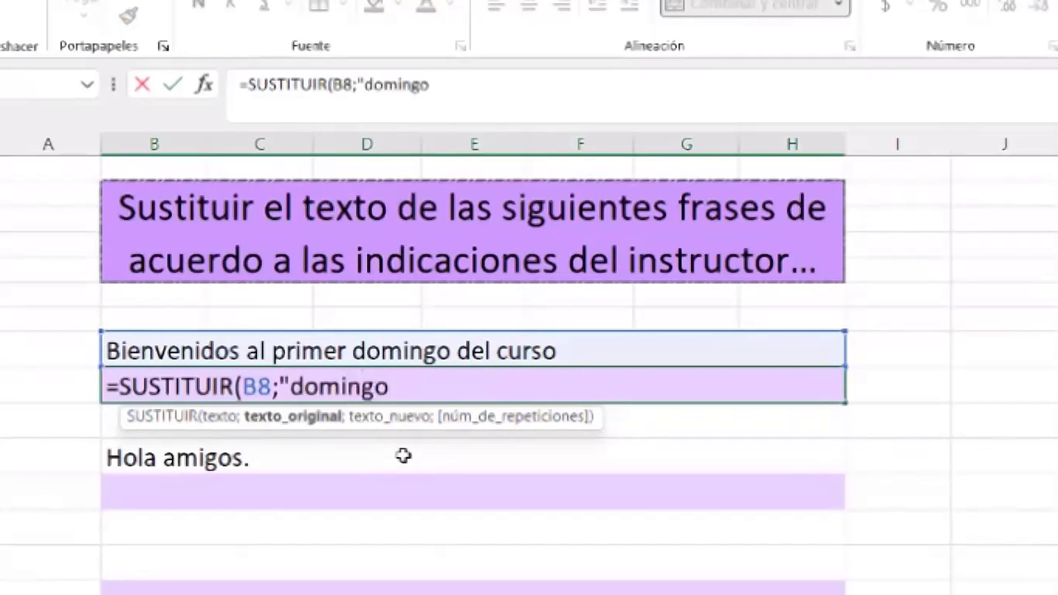
pyautogui.write('";"')
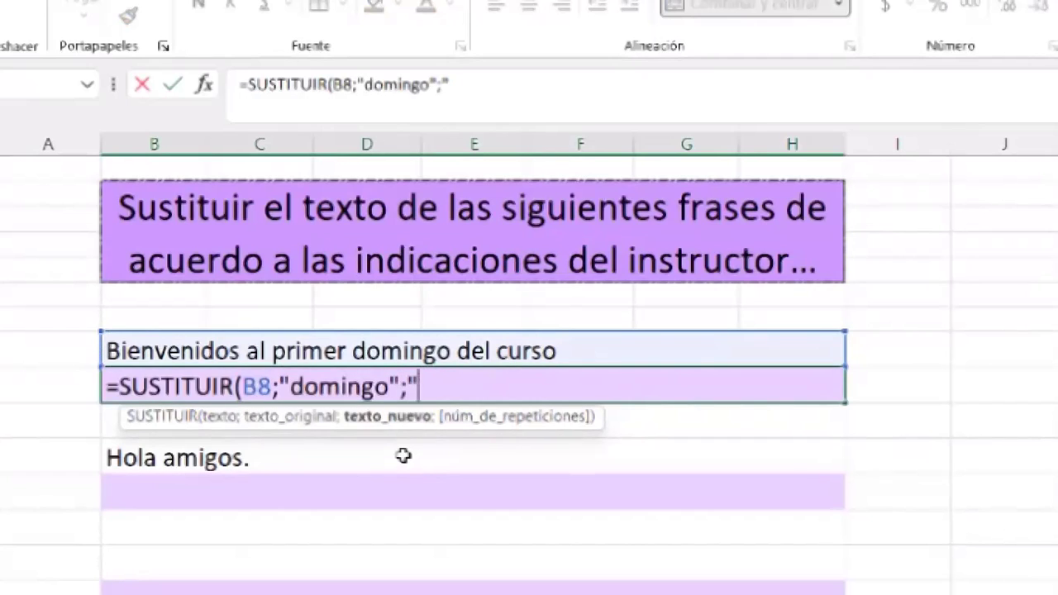
pyautogui.write('saba')
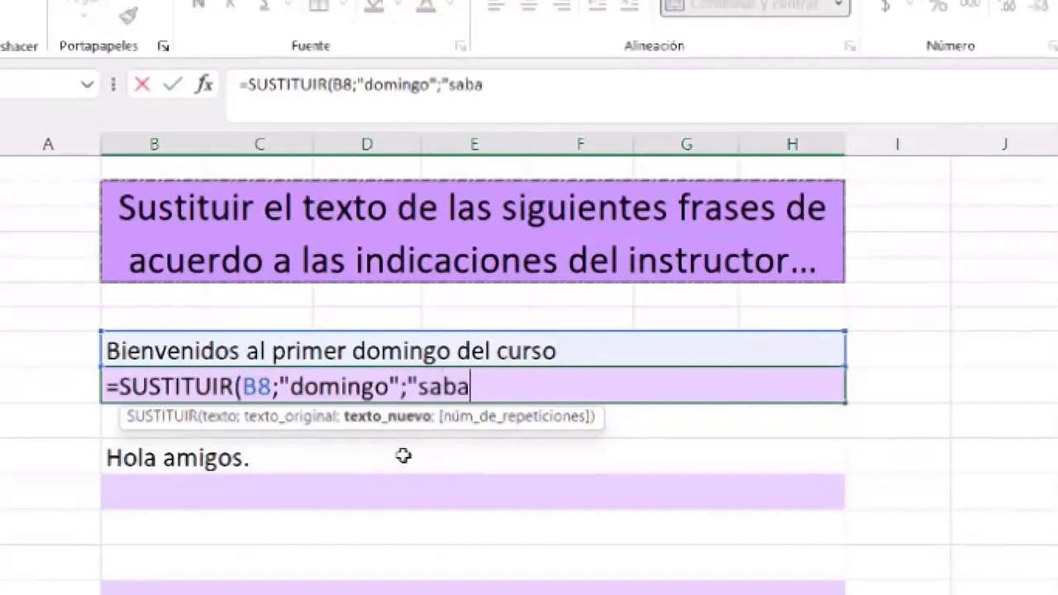
pyautogui.write('do")')
pyautogui.press('Return')
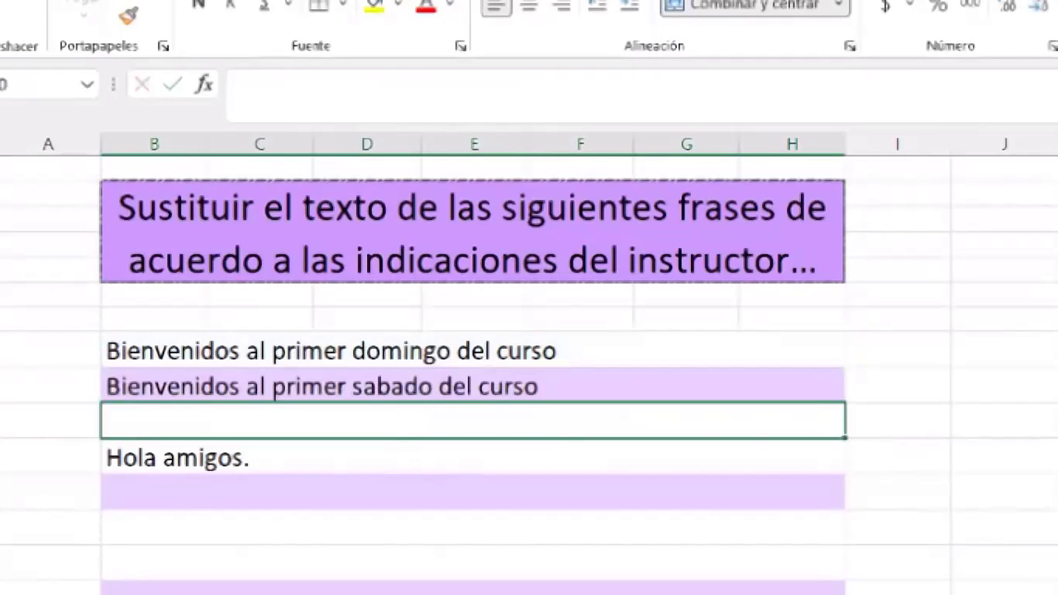
pyautogui.click(548, 391)
pyautogui.click(569, 351)
# Enter =SUSTITUIR("Hola amigos";"amigos";"compañeros") in B12, below the phrase "Hola amigos."
pyautogui.click(439, 491)
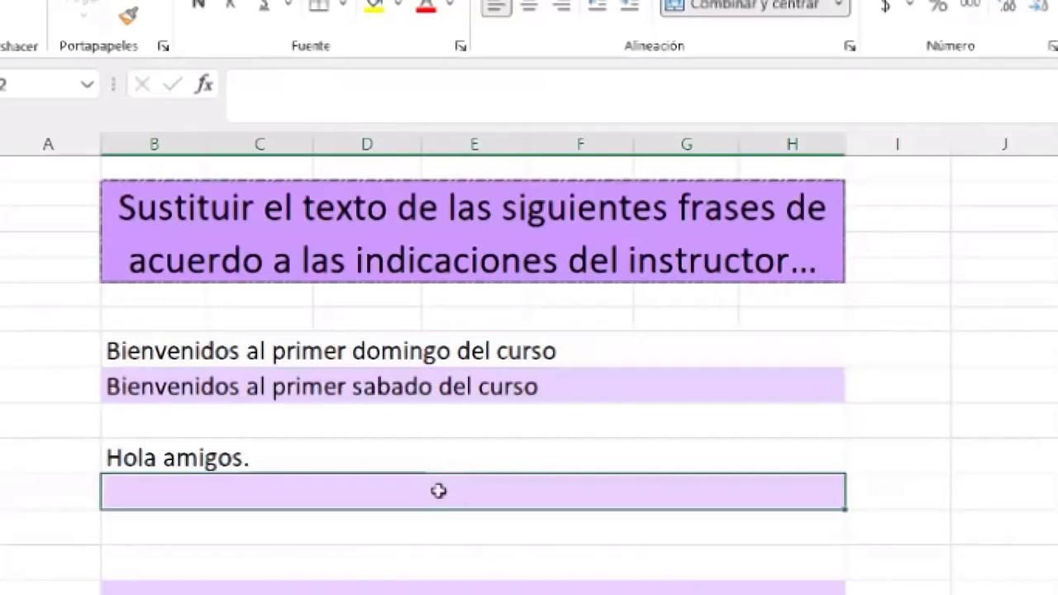
pyautogui.write('=sus')
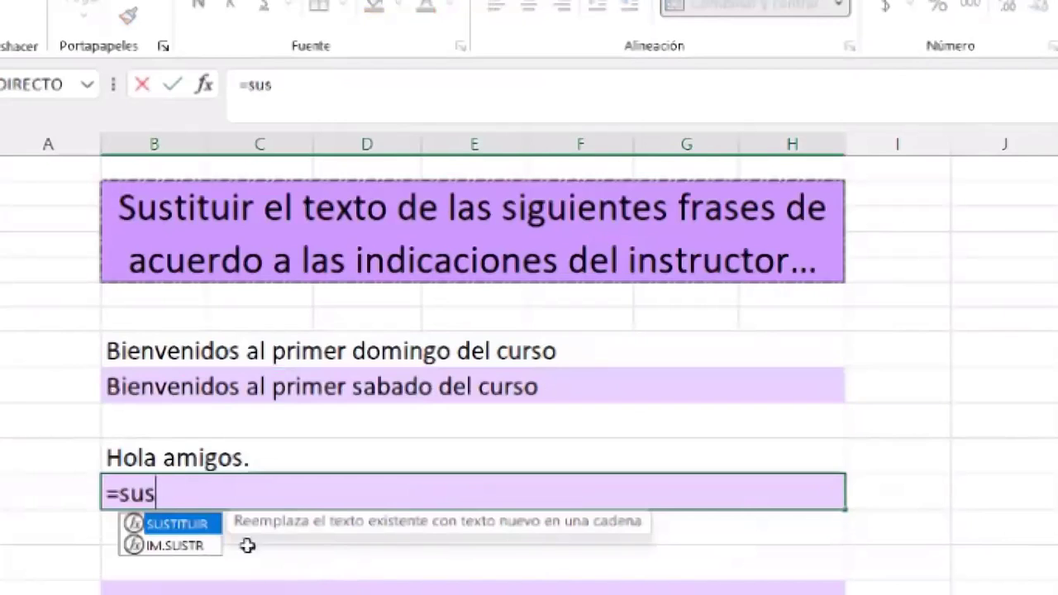
pyautogui.doubleClick(195, 522)
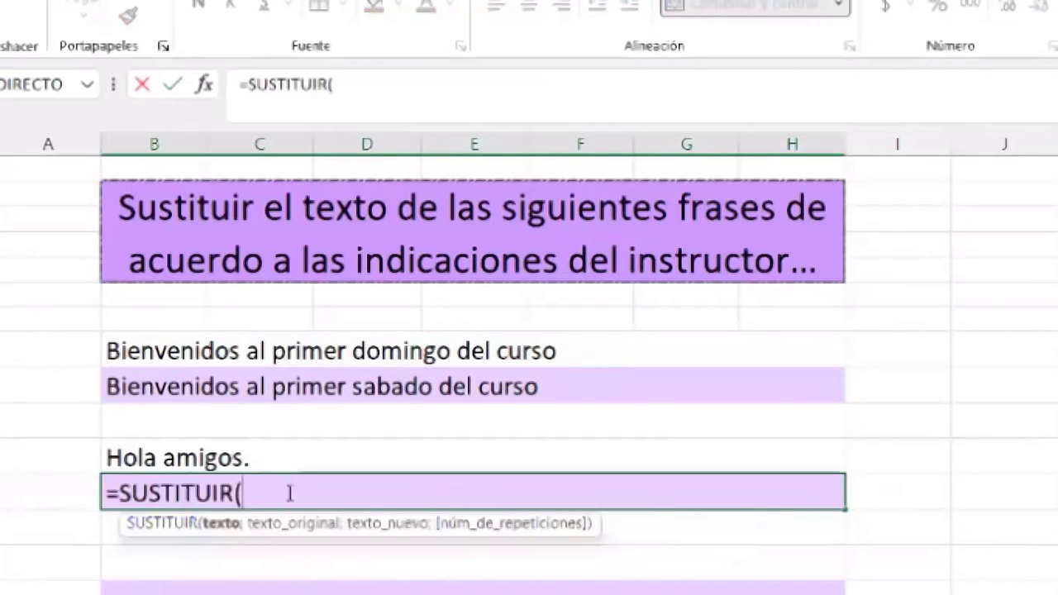
pyautogui.write('"Hol')
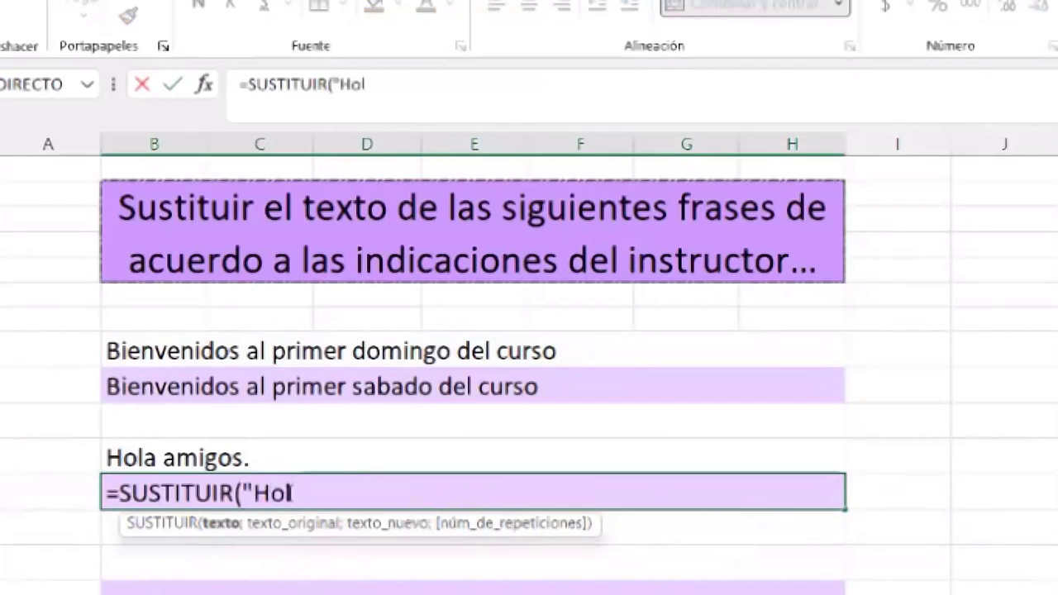
pyautogui.write('a amigos')
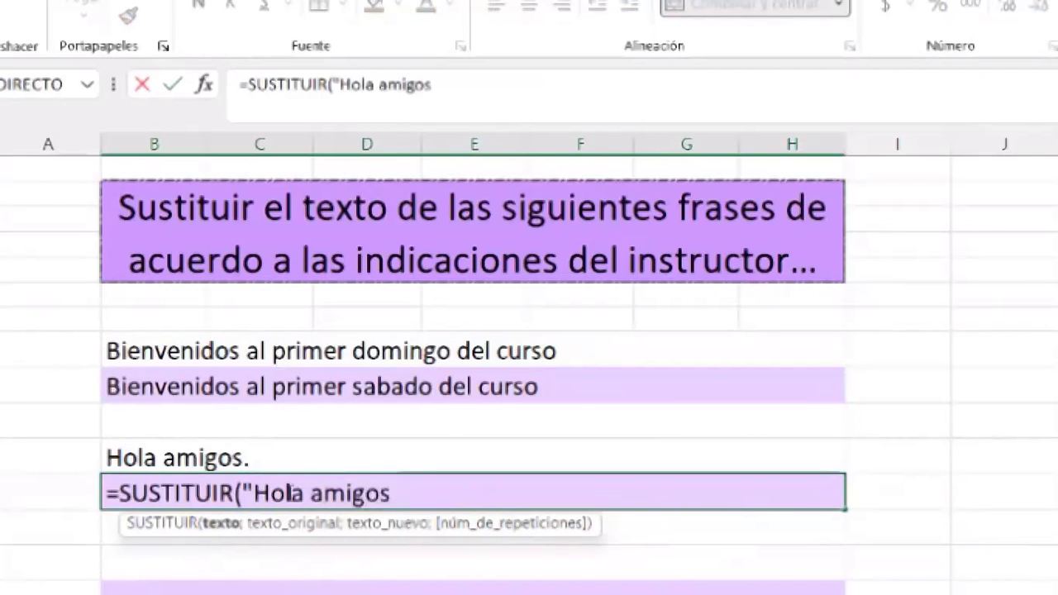
pyautogui.write('";"')
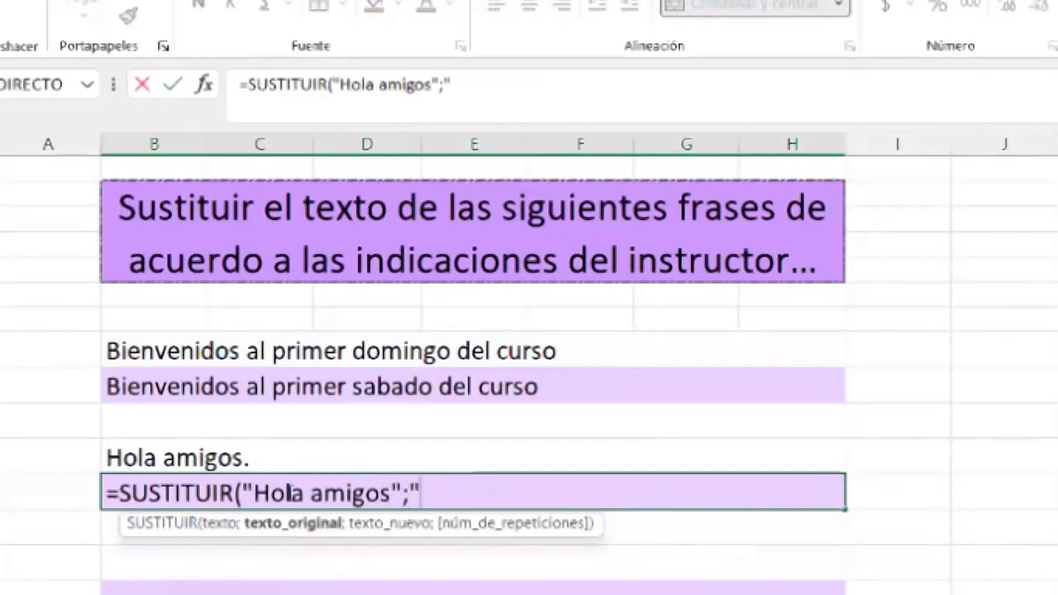
pyautogui.write('amigos')
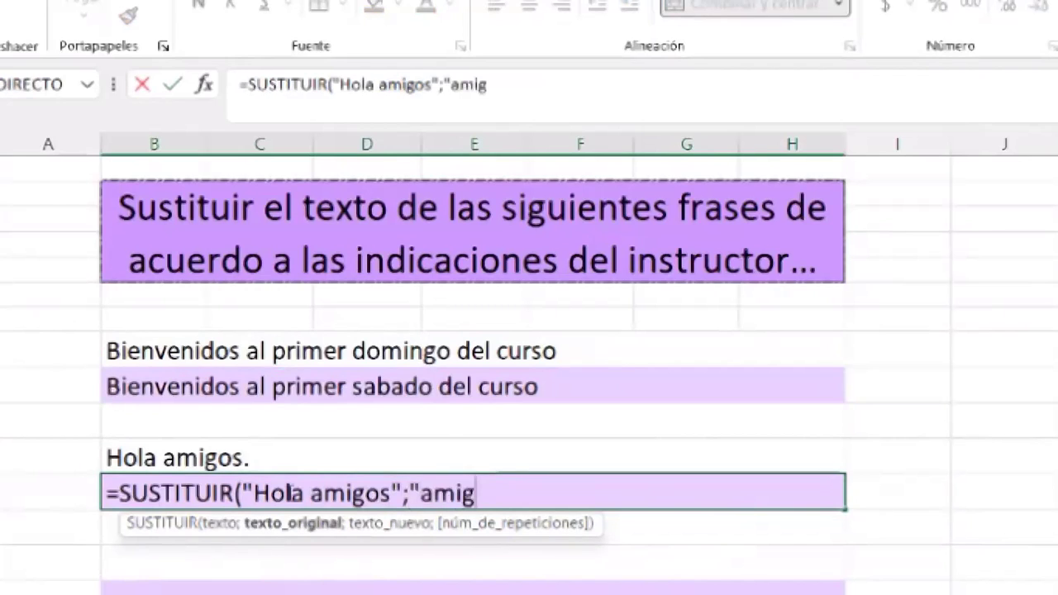
pyautogui.write('";')
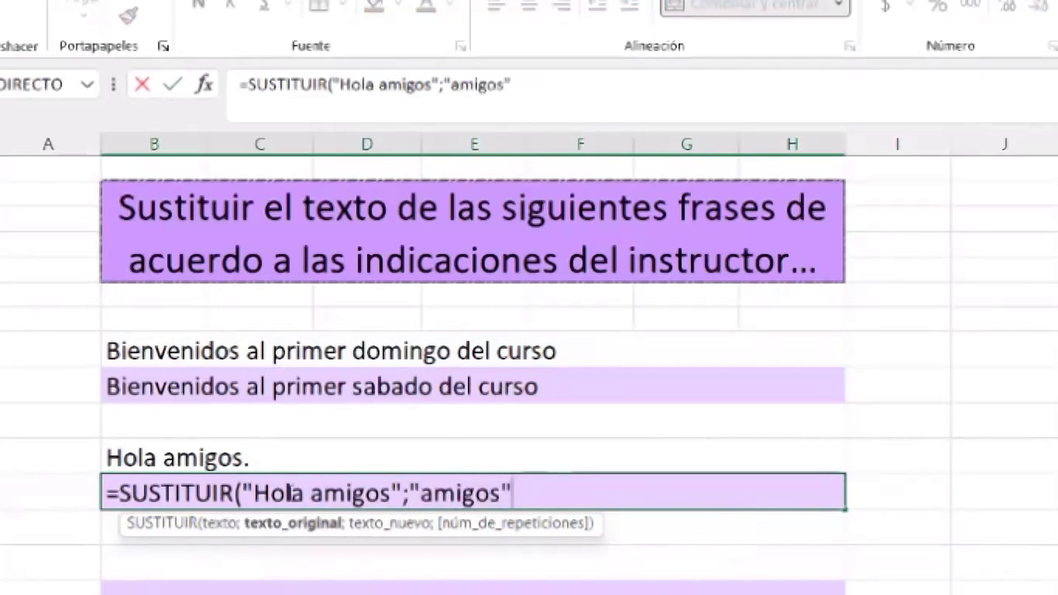
pyautogui.write('"c')
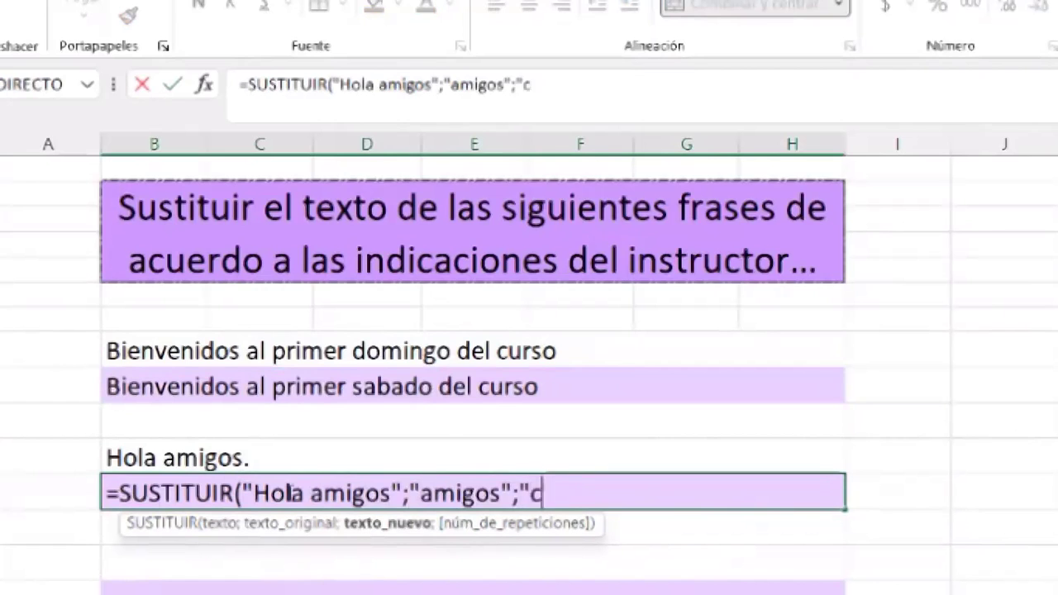
pyautogui.write('ompañero')
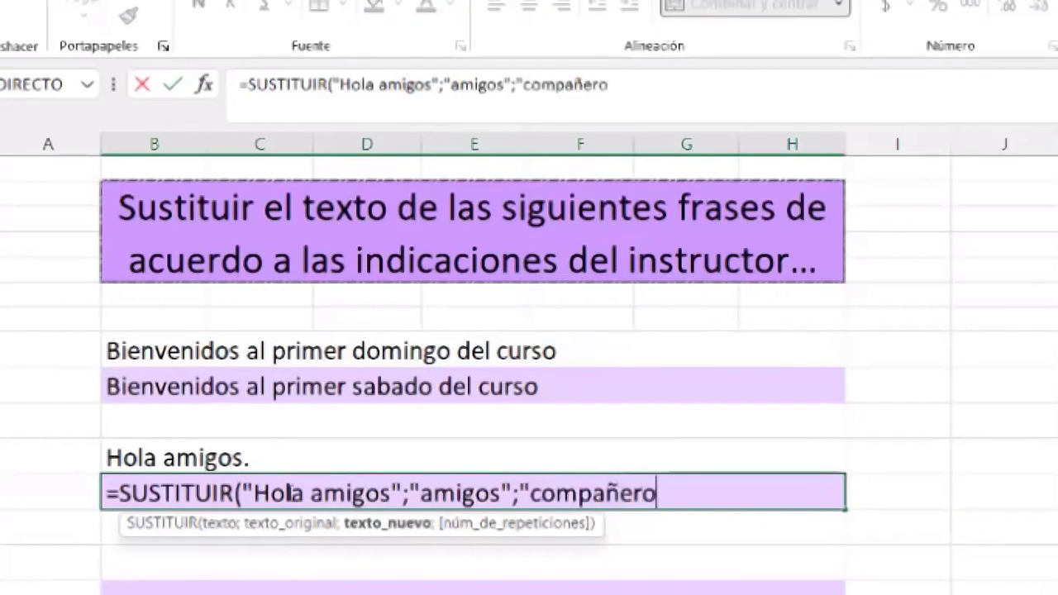
pyautogui.write('s"')
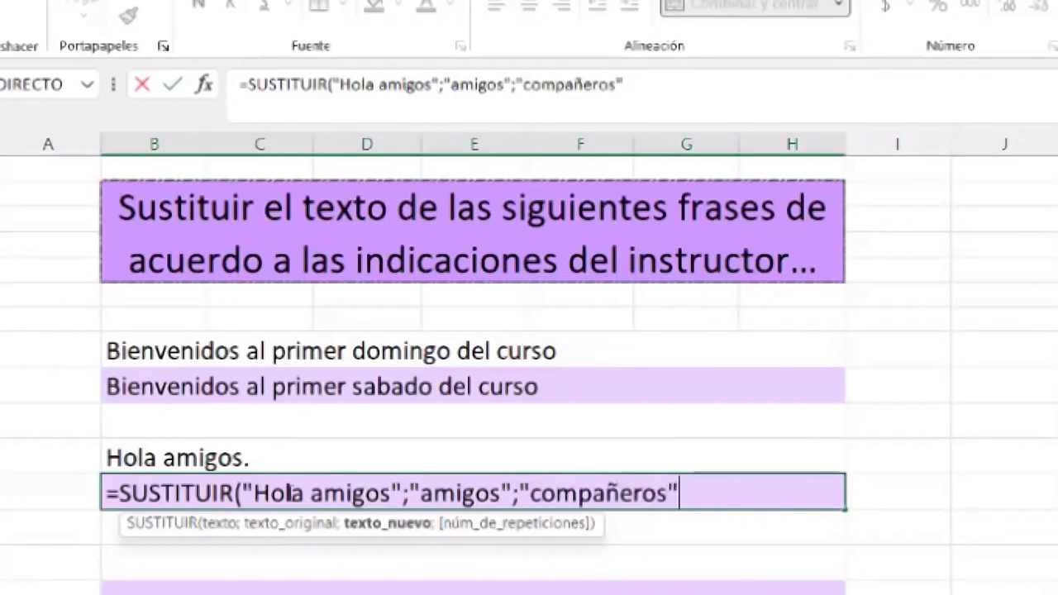
pyautogui.write(')')
pyautogui.press('Return')
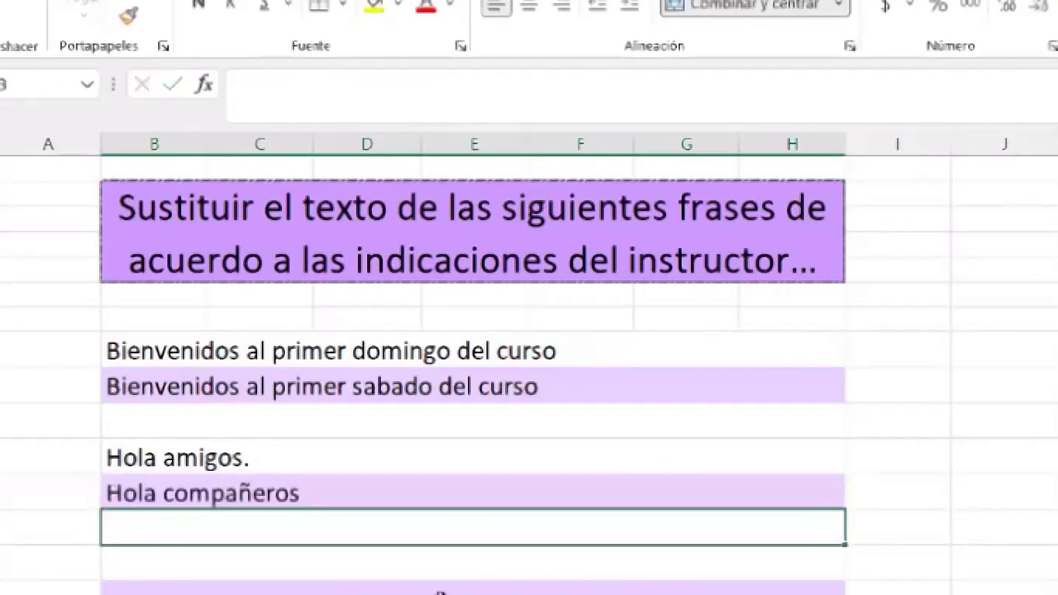
# Compare the SUSTITUIR formula in B12, which uses literal text, with the cell-reference version in B9
pyautogui.click(347, 491)
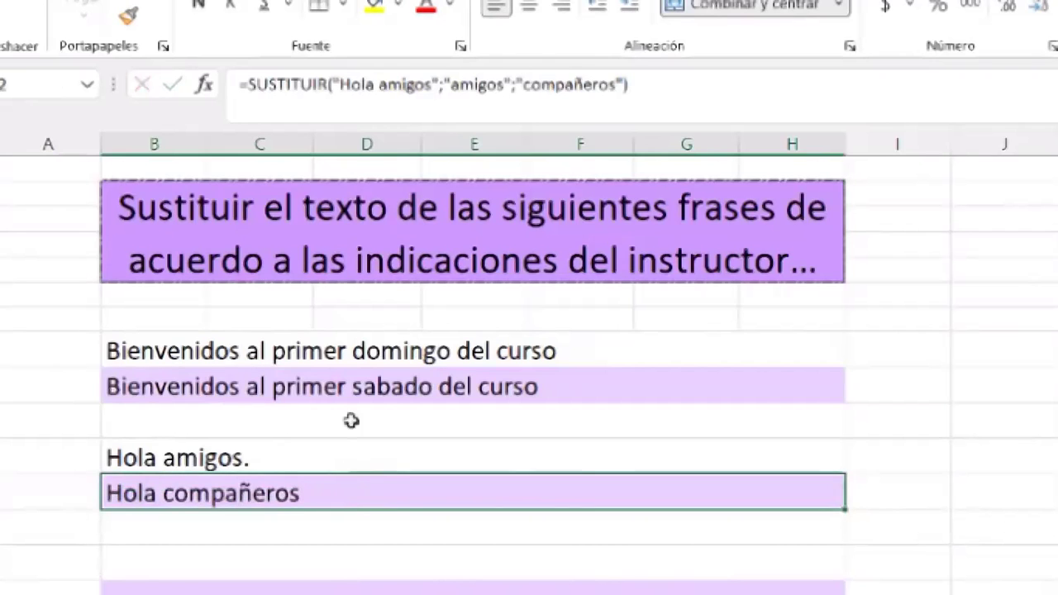
pyautogui.click(350, 386)
pyautogui.click(348, 491)
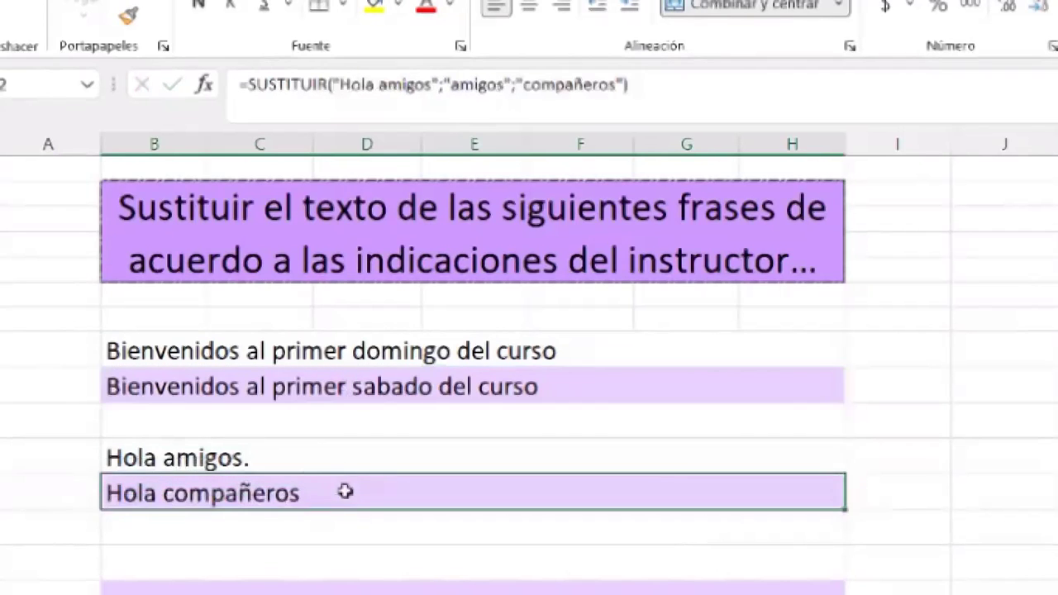
# Start a SUSTITUIR formula in B18, below the period-separated phrase, with B17 as its text
pyautogui.scroll(-2, 344, 491)
pyautogui.click(334, 527)
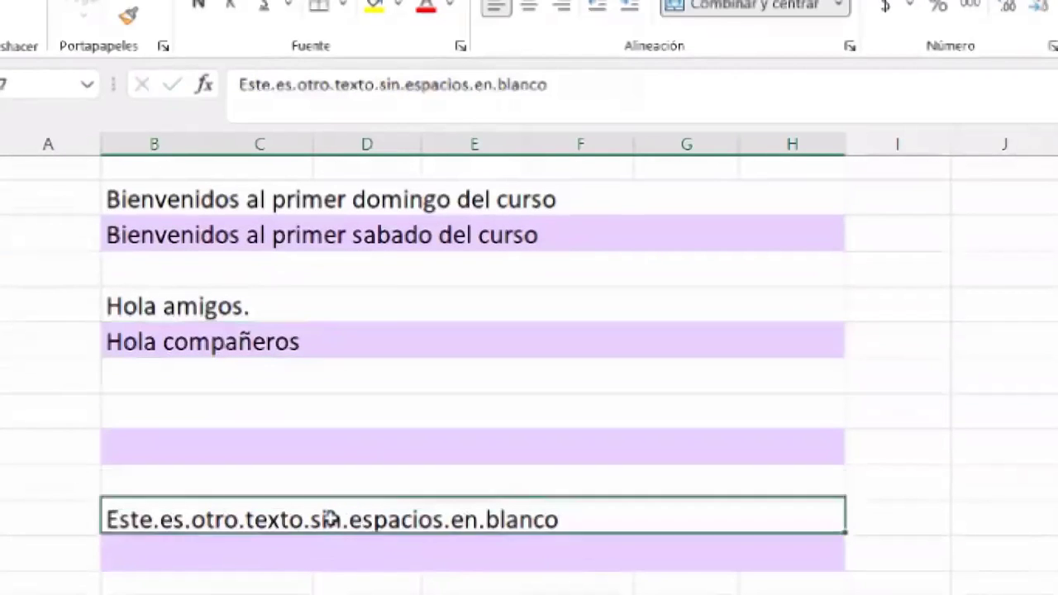
pyautogui.click(198, 558)
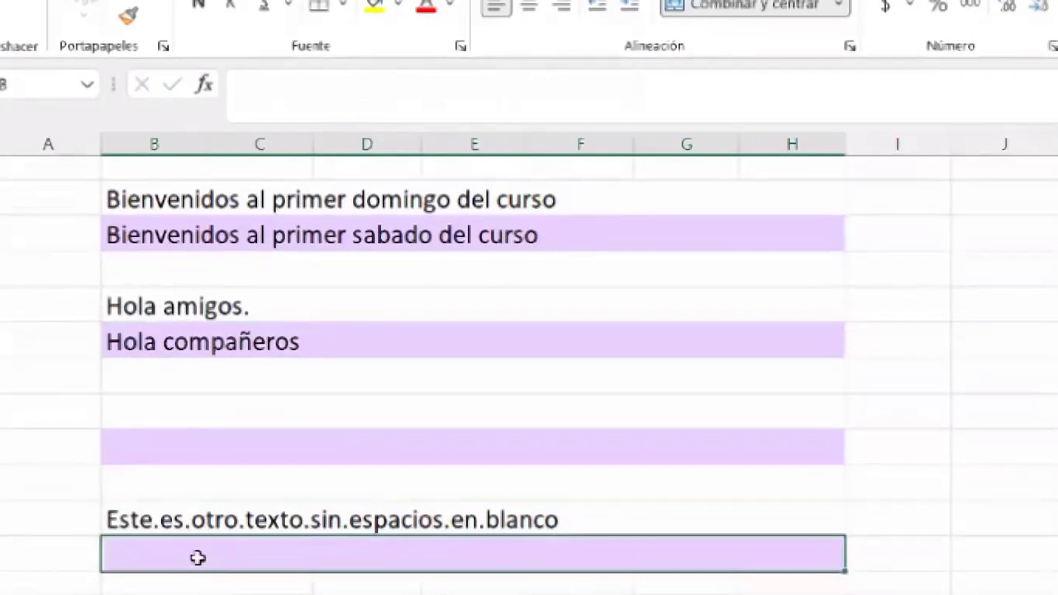
pyautogui.write('=')
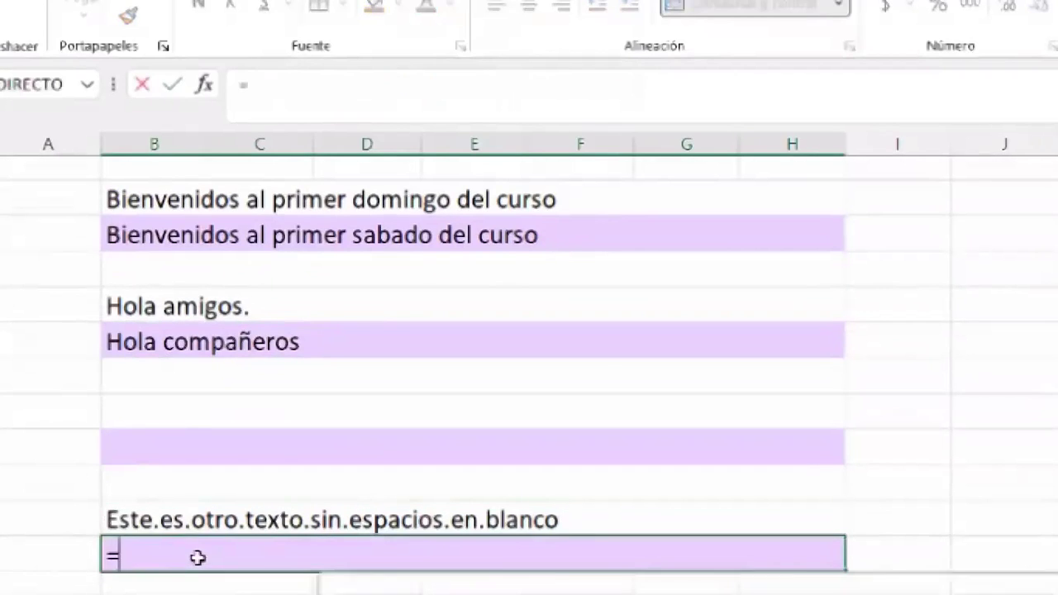
pyautogui.write('sus')
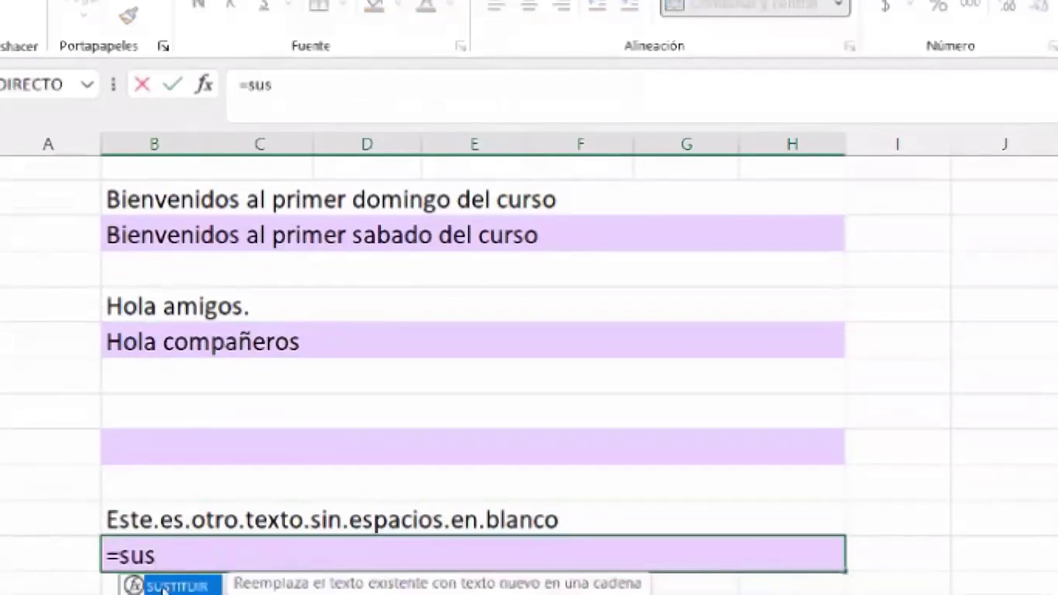
pyautogui.doubleClick(176, 585)
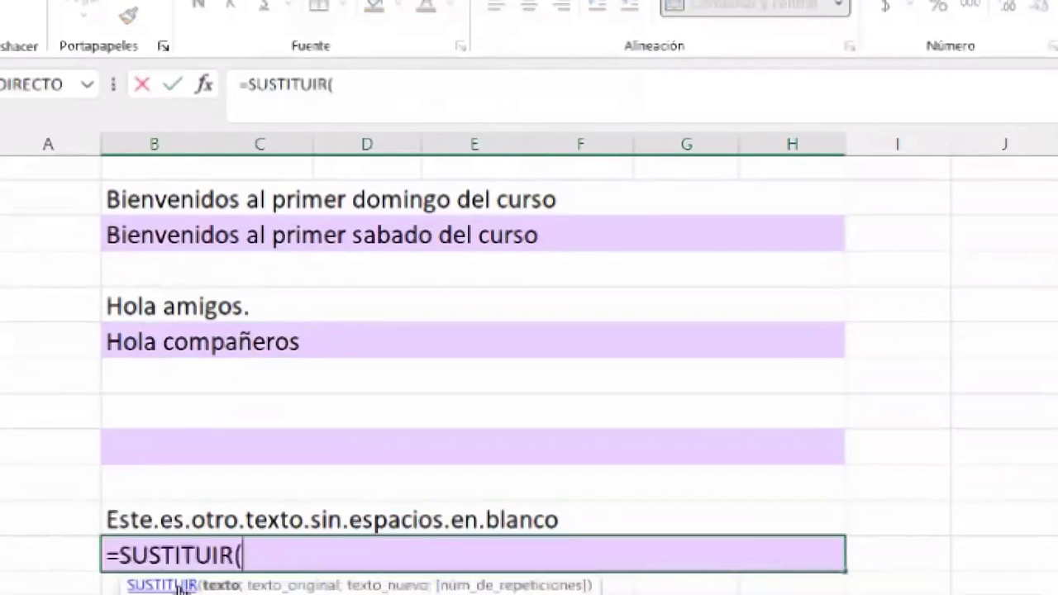
pyautogui.click(321, 521)
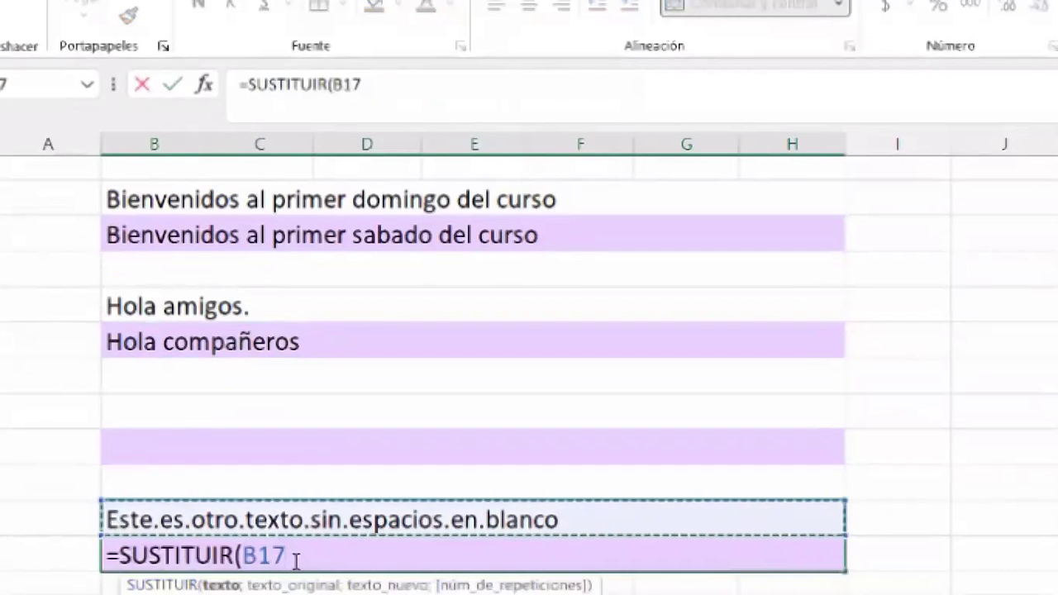
# Complete the B18 formula as =SUSTITUIR(B17;".";" ") to replace the periods with spaces
pyautogui.write(';".";')
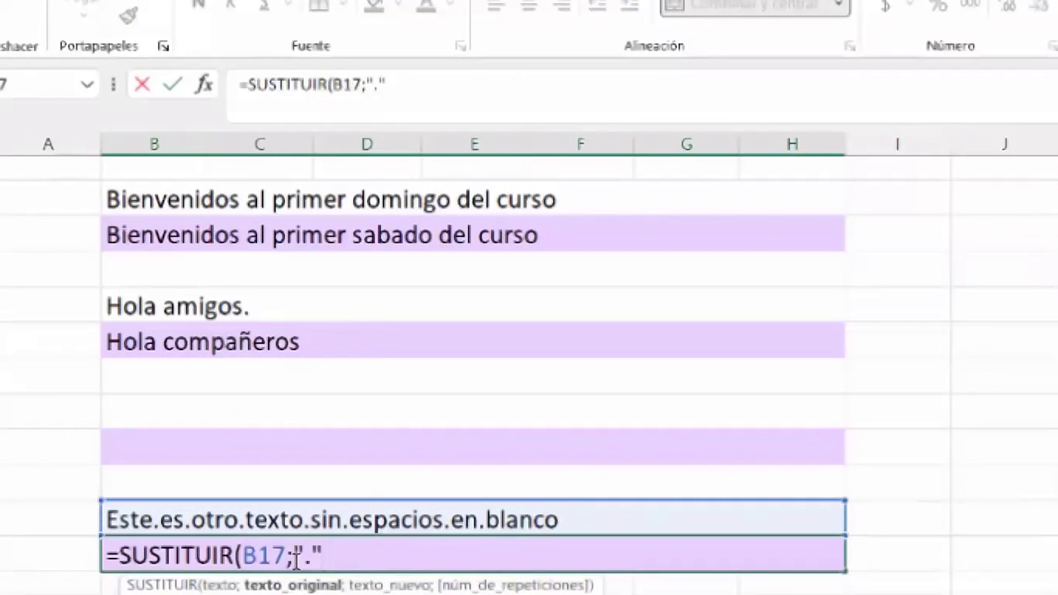
pyautogui.write('"')
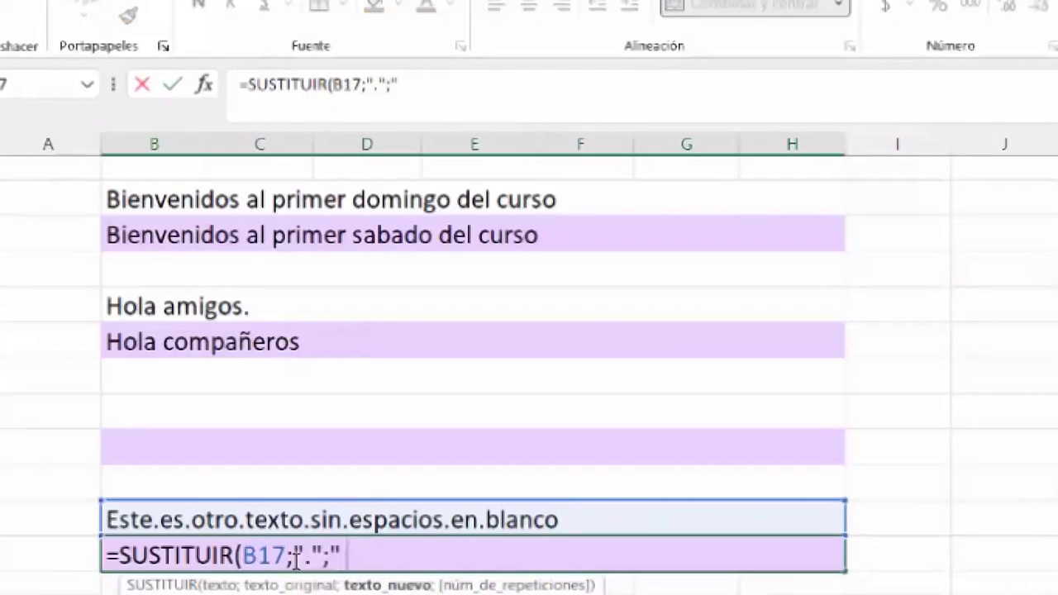
pyautogui.write(' ")')
pyautogui.press('Return')
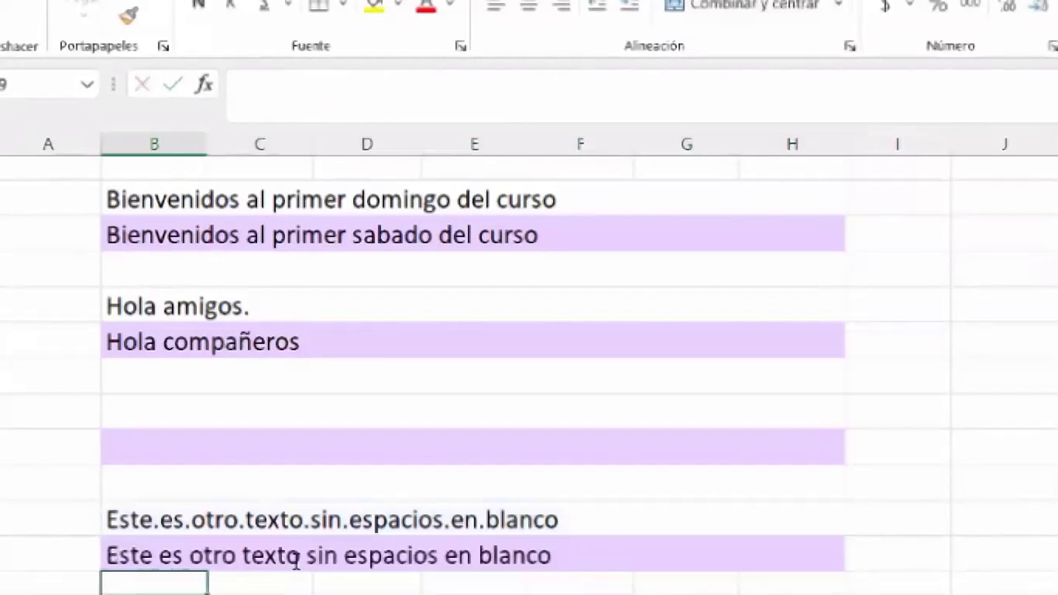
pyautogui.click(588, 558)
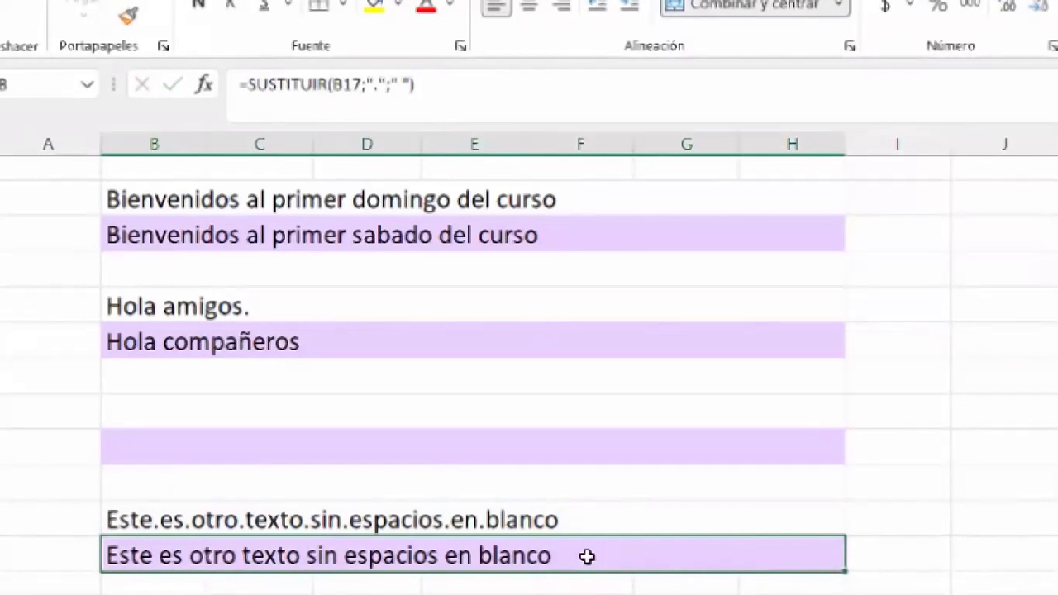
pyautogui.scroll(2, 557, 522)
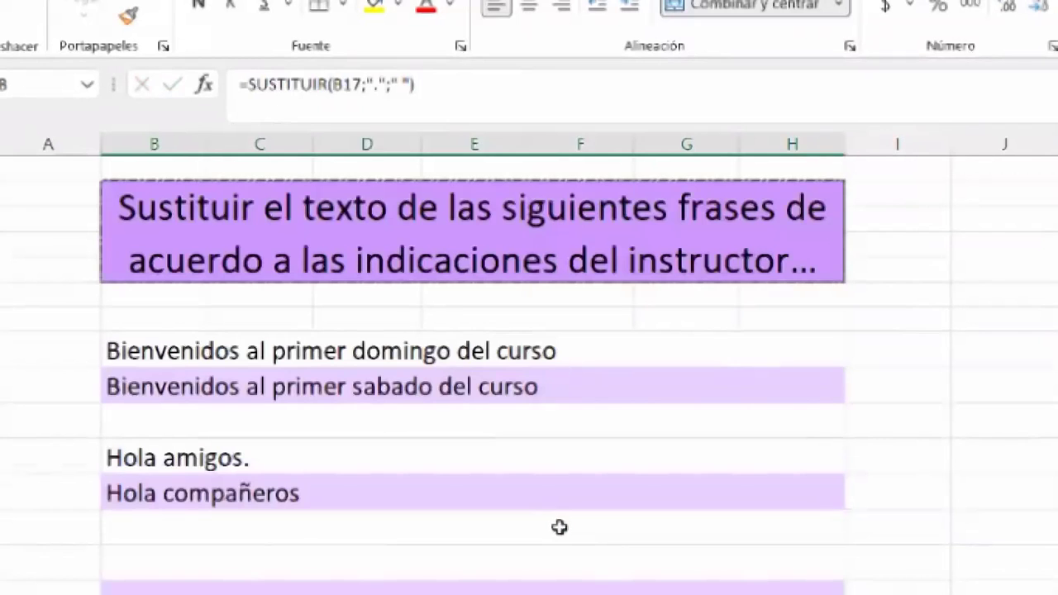
pyautogui.scroll(-2, 560, 527)
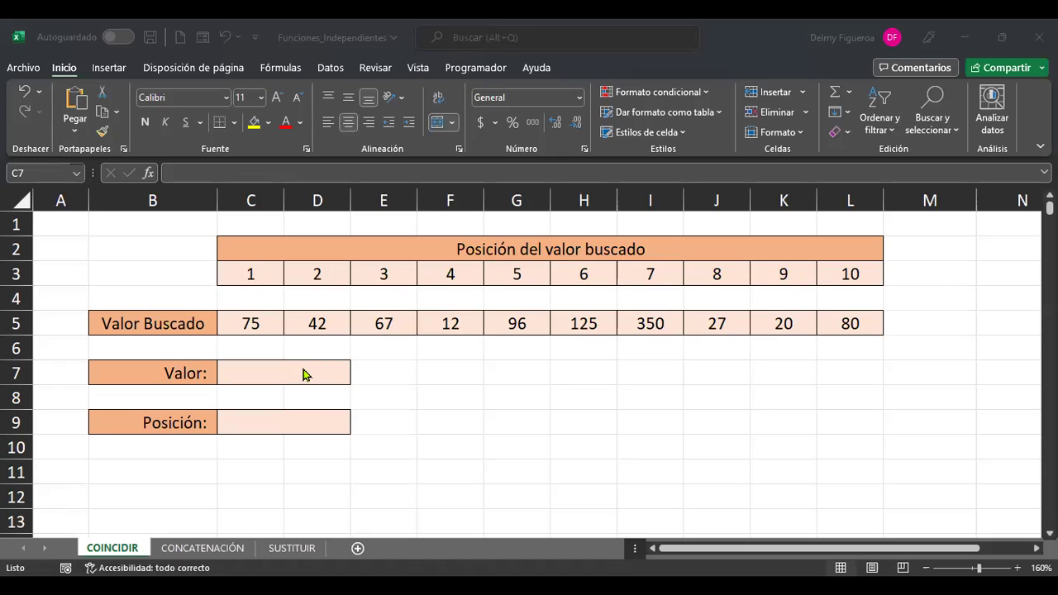
# Review the position and searched-value rows on the COINCIDIR sheet and enter 75 as the Valor in C7
pyautogui.click(297, 370)
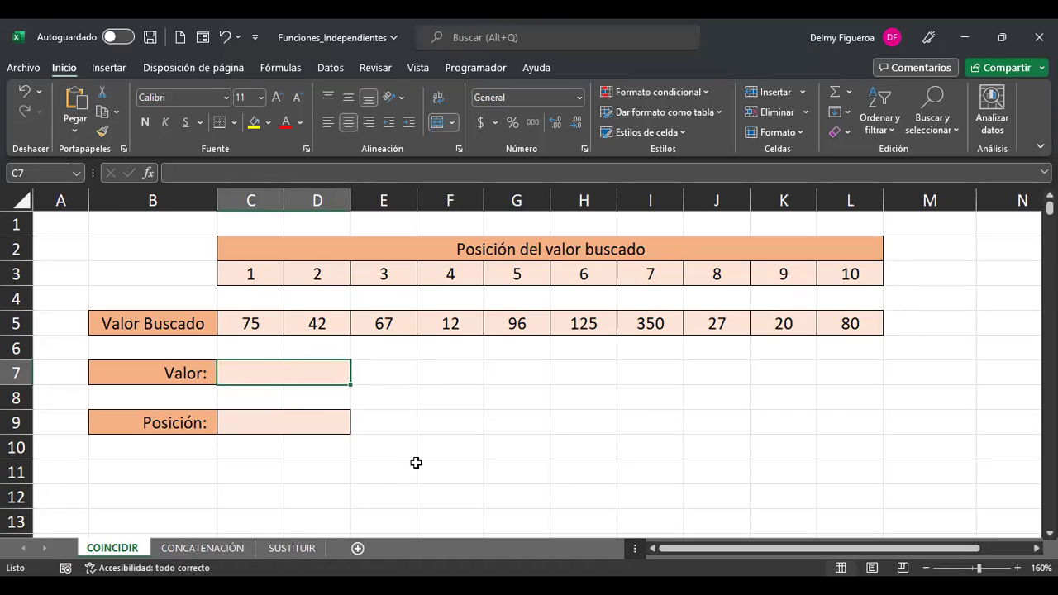
pyautogui.click(271, 419)
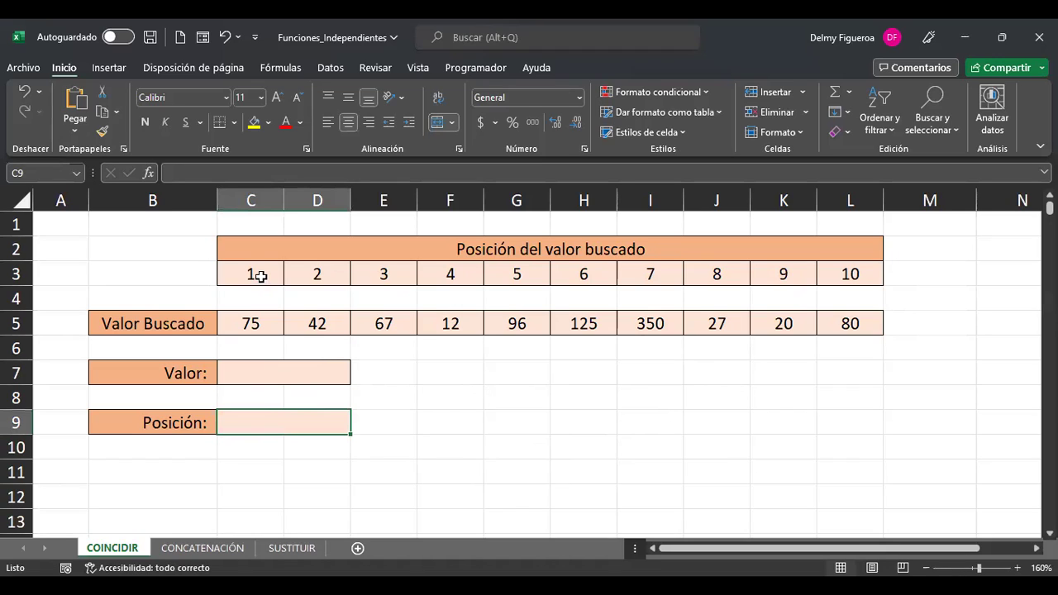
pyautogui.moveTo(258, 275); pyautogui.dragTo(847, 276)
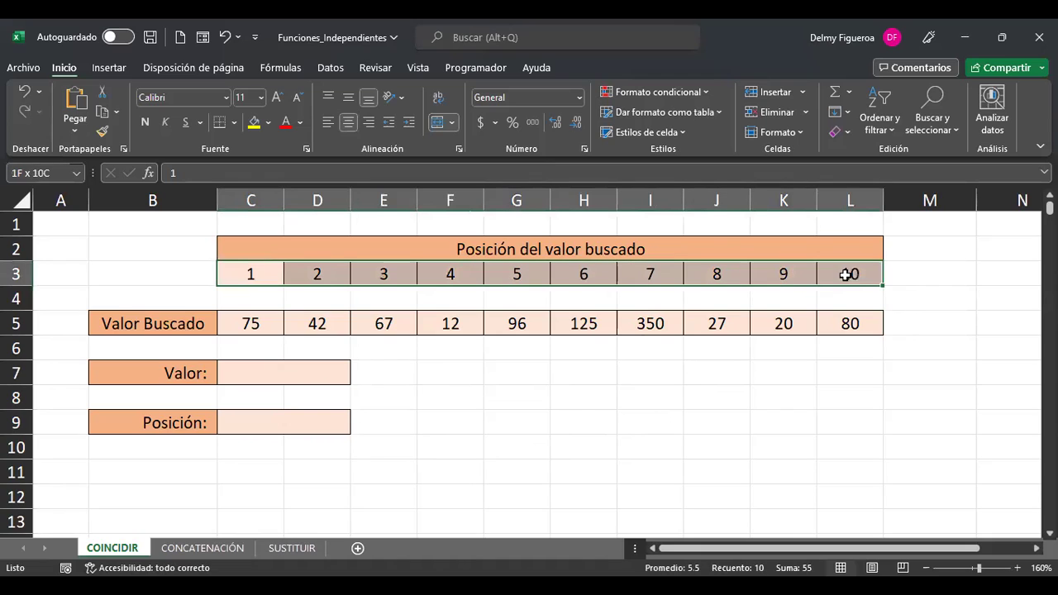
pyautogui.moveTo(259, 329); pyautogui.dragTo(840, 326)
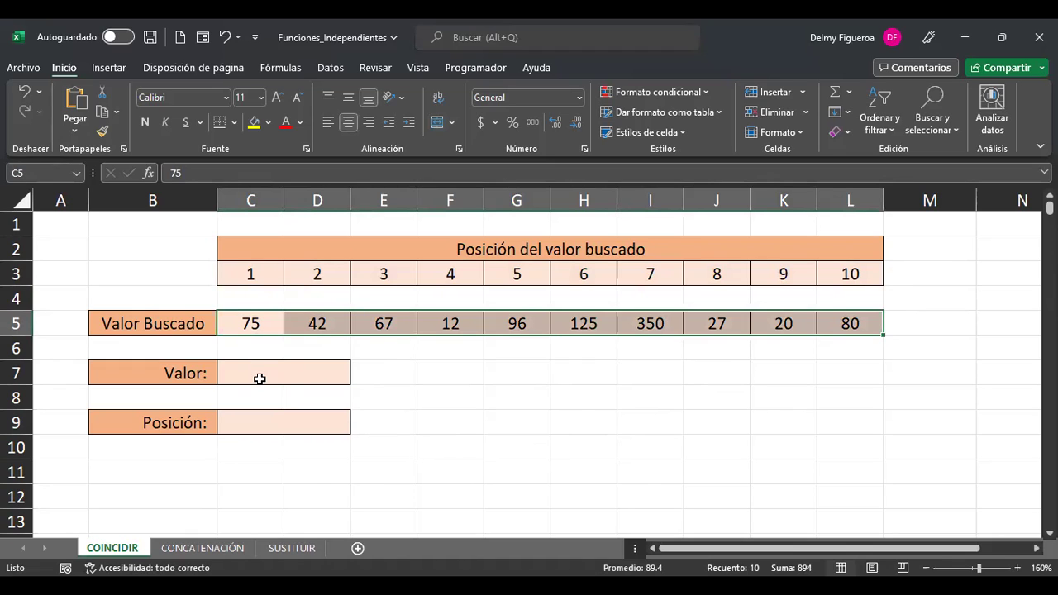
pyautogui.click(258, 378)
pyautogui.write('75')
pyautogui.press('Return')
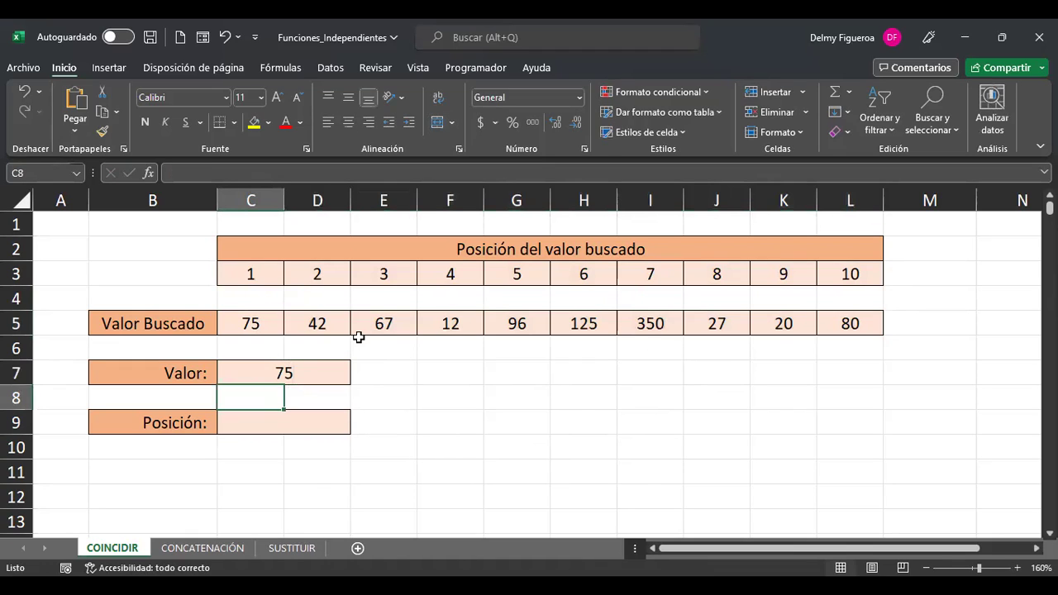
# Start a COINCIDIR formula in the Posición cell C9 with C7 as the lookup value
pyautogui.click(281, 427)
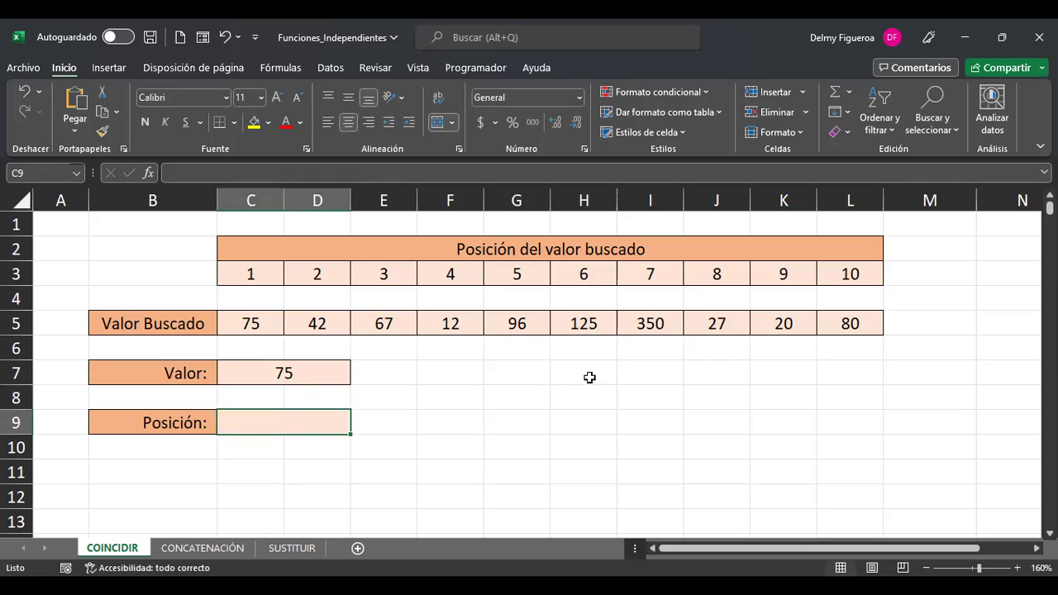
pyautogui.write('+')
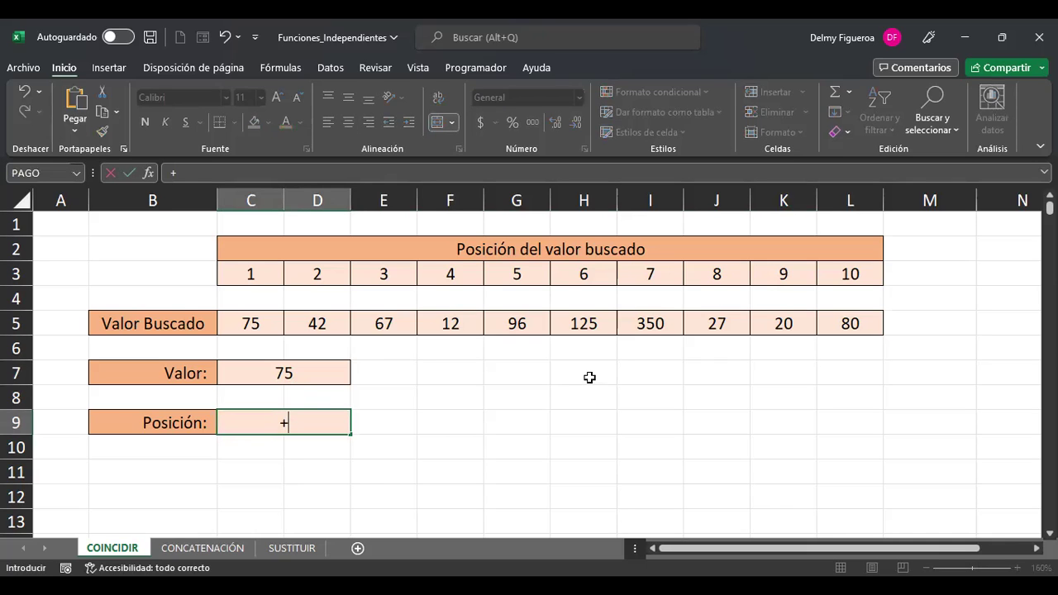
pyautogui.write('coi')
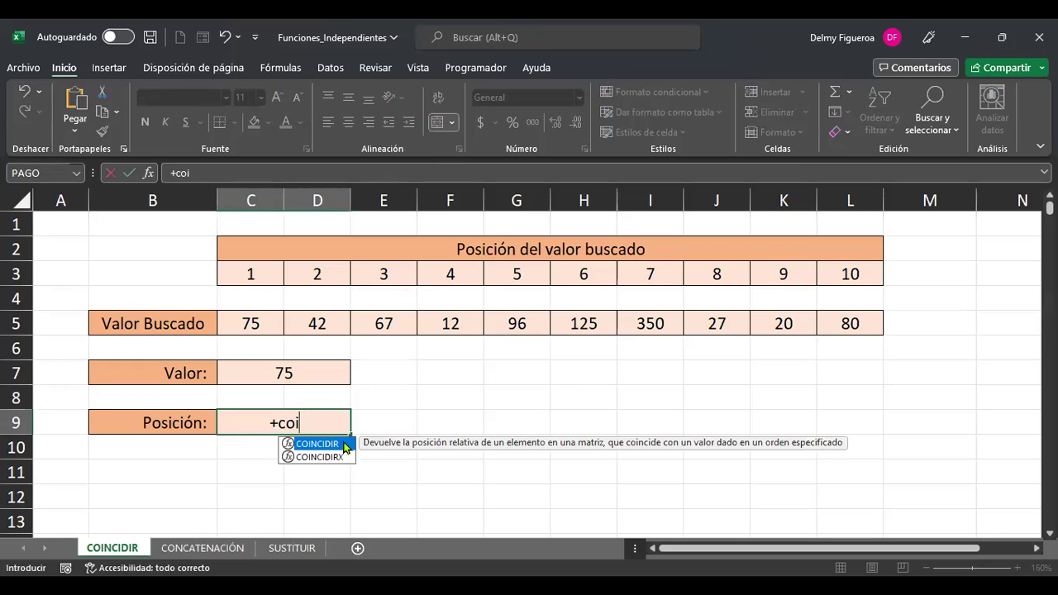
pyautogui.doubleClick(346, 447)
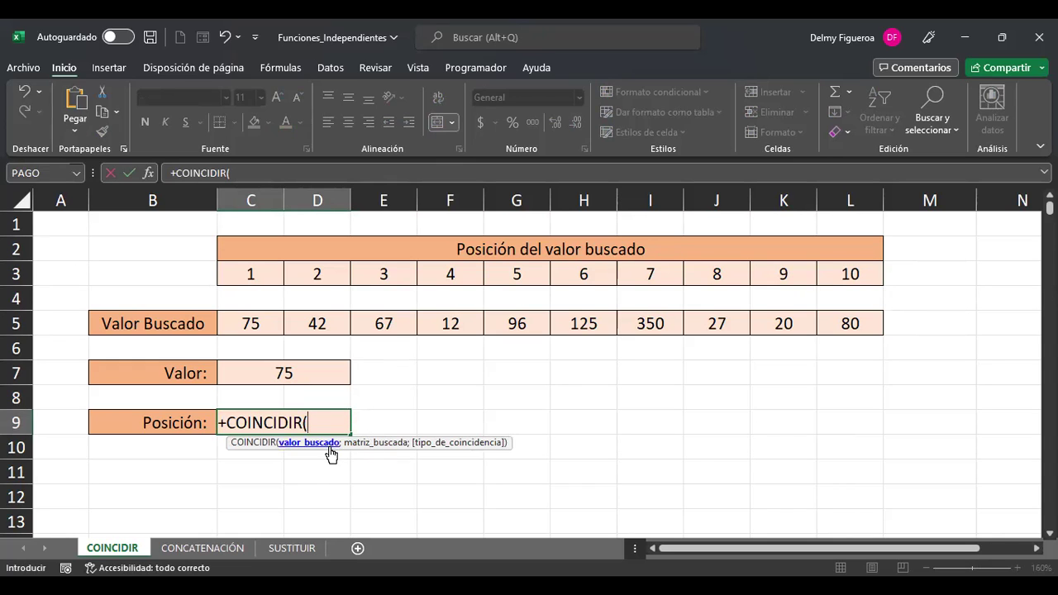
pyautogui.click(291, 372)
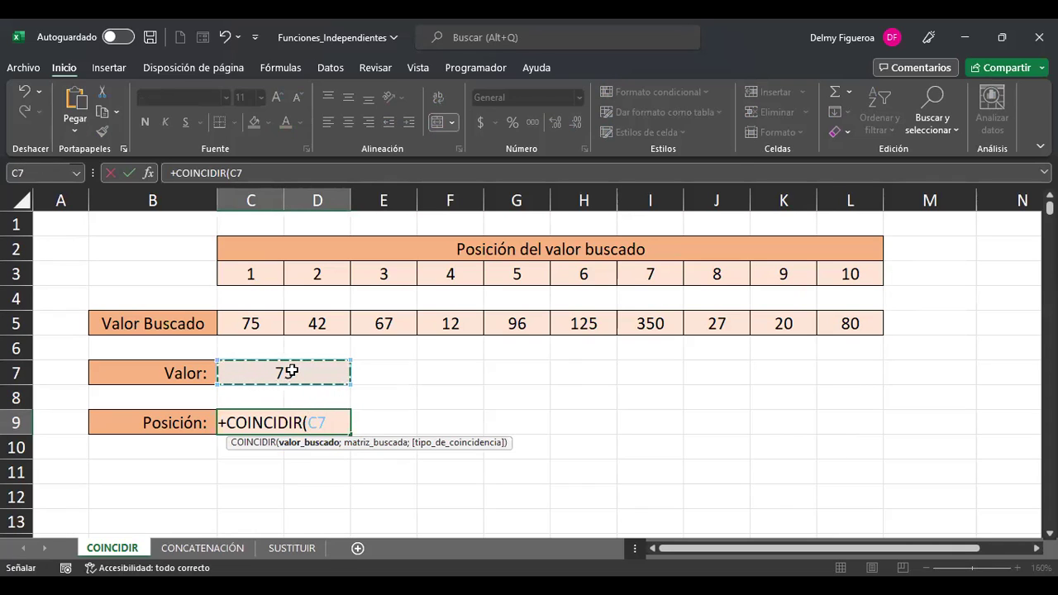
pyautogui.write(';')
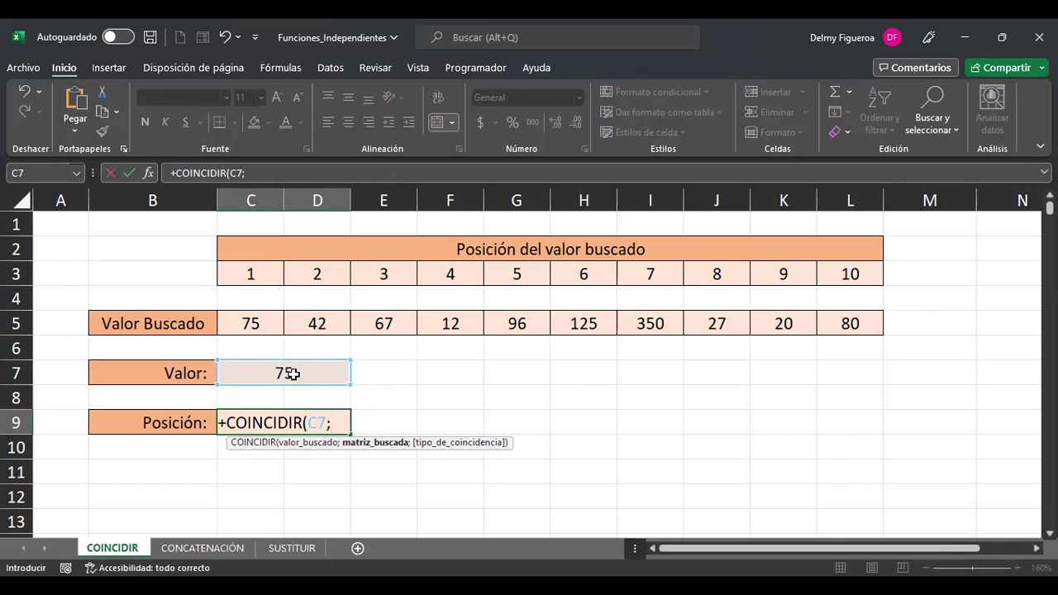
# Complete the C9 formula as +COINCIDIR(C7;C5:L5;0), using the Valor Buscado row and an exact match
pyautogui.click(258, 322)
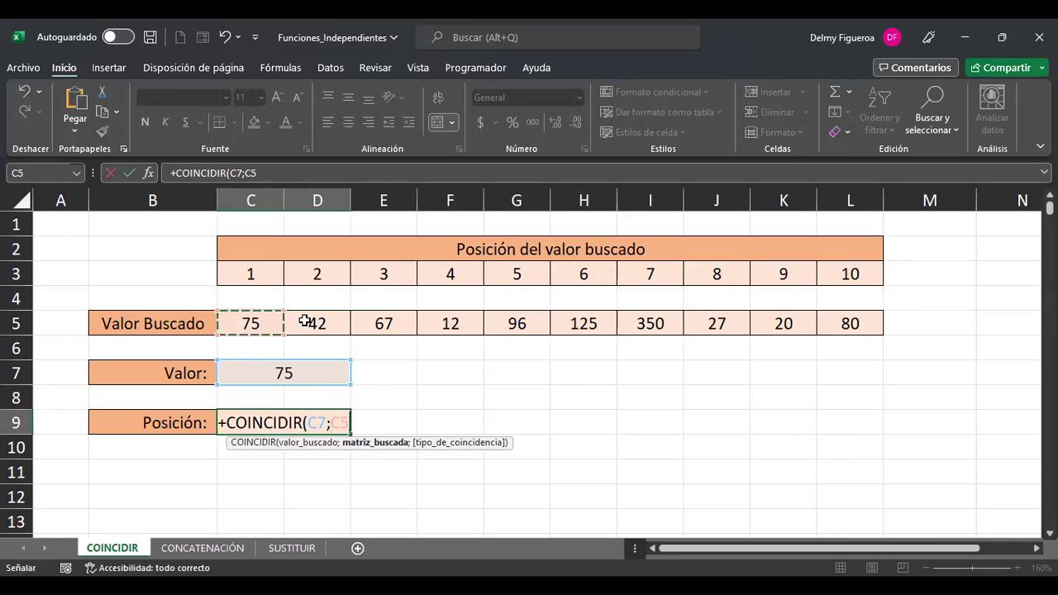
pyautogui.keyDown('shift'); pyautogui.click(838, 321); pyautogui.keyUp('shift')
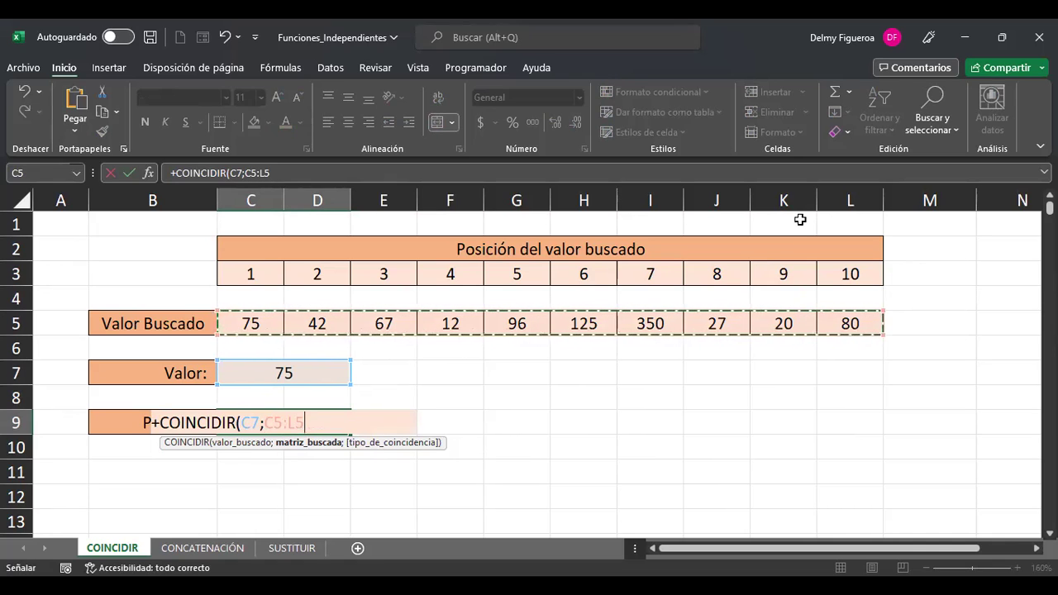
pyautogui.write(';')
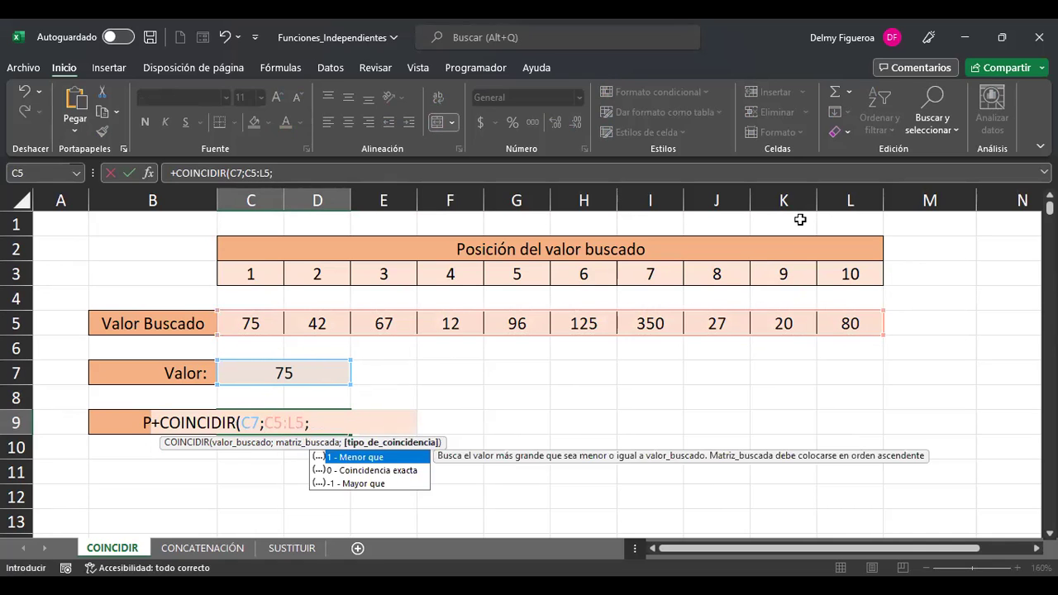
pyautogui.doubleClick(410, 470)
pyautogui.press('Return')
pyautogui.press('Up')
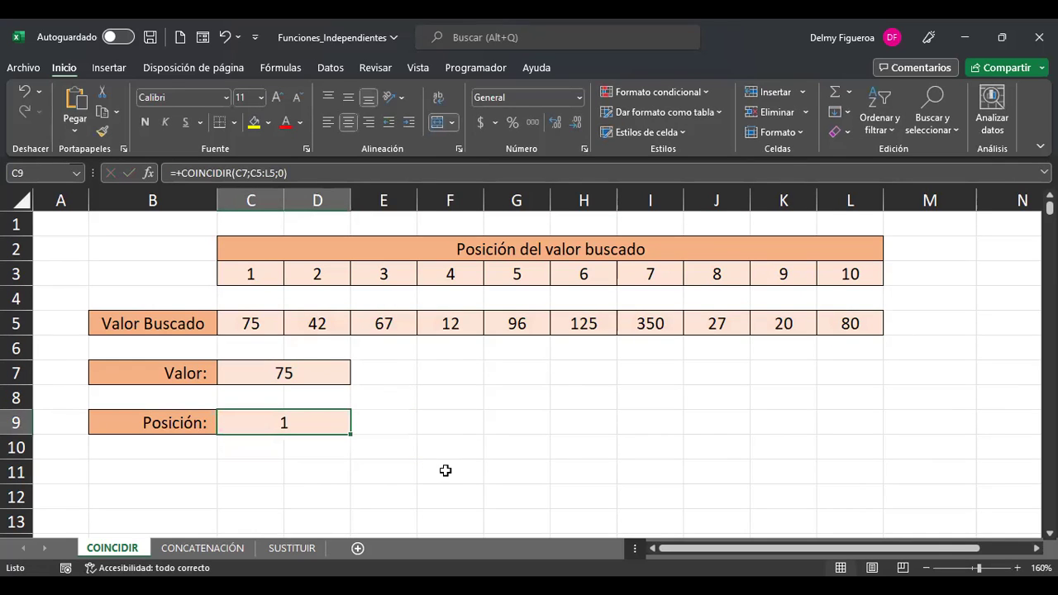
# Compare the Valor with its Posición result, and set the Valor in C7 to 350
pyautogui.click(290, 376)
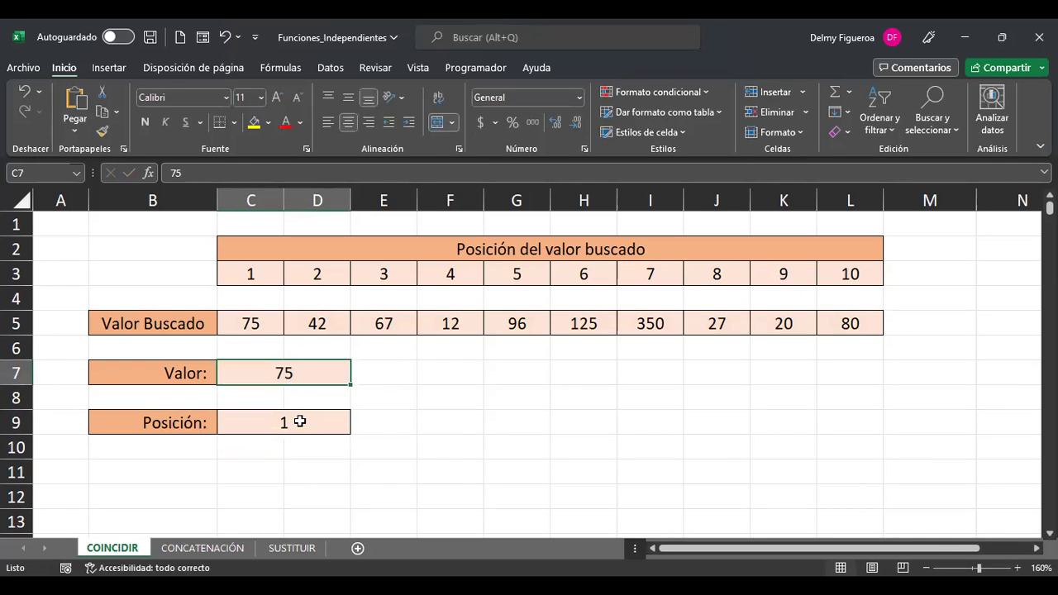
pyautogui.click(300, 421)
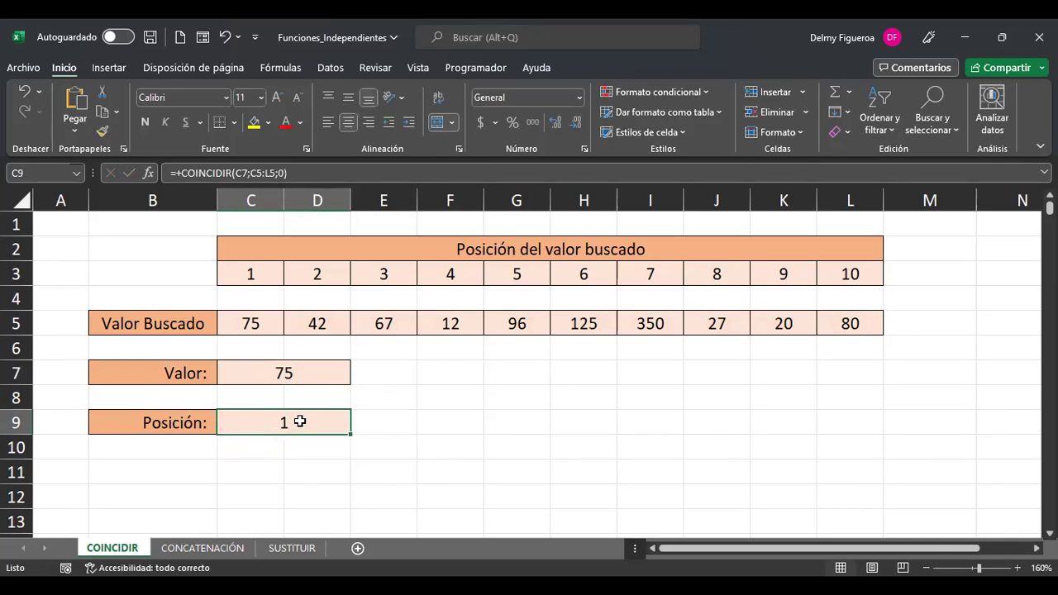
pyautogui.click(289, 373)
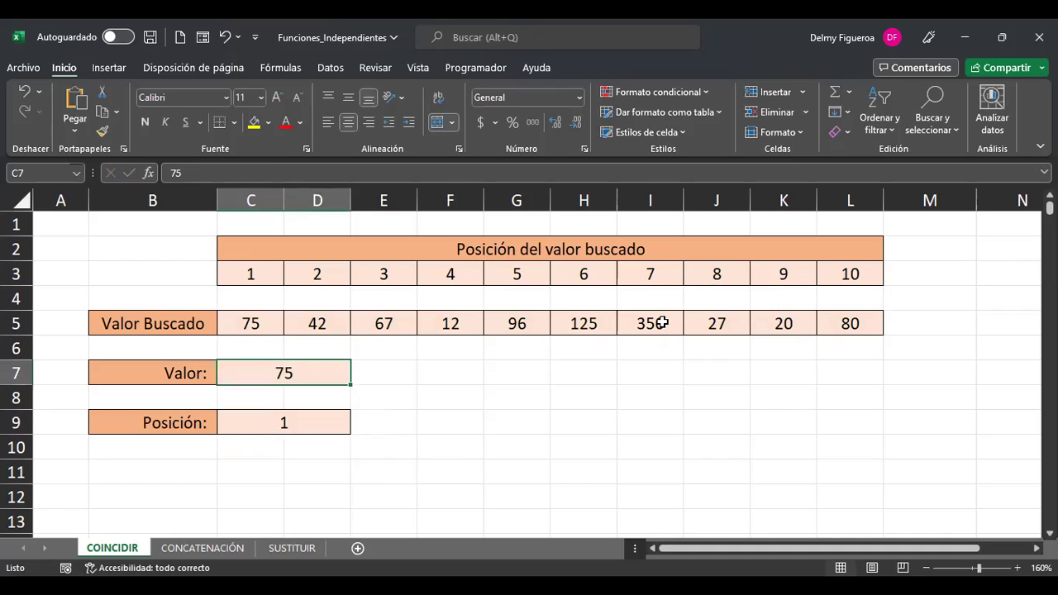
pyautogui.write('350')
pyautogui.press('Return')
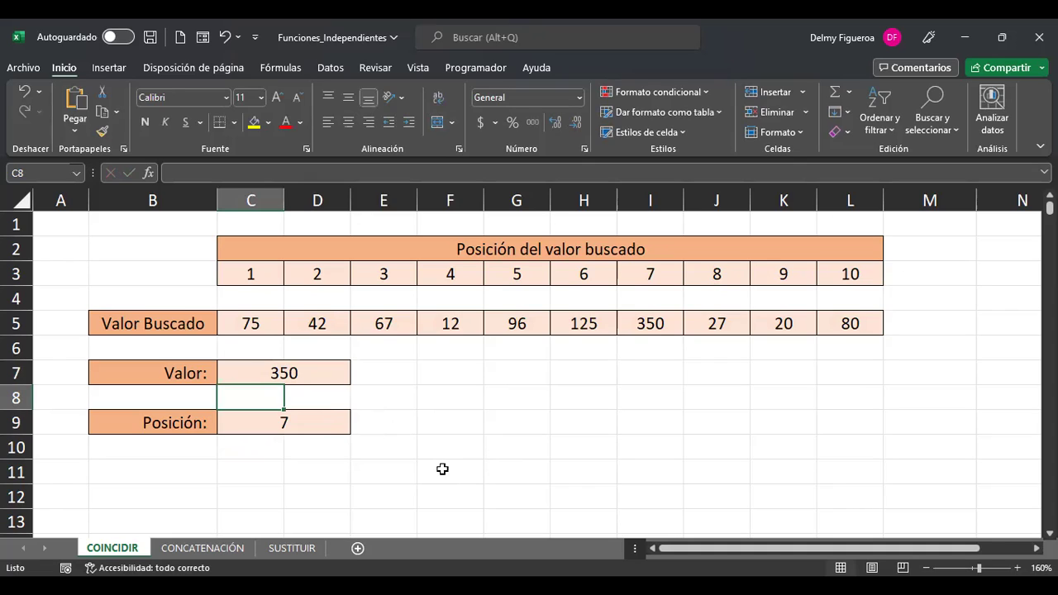
# On the CONCATENACIÓN sheet, enter the formula +CONCAT(A2;B2) in the first NOMBRE COMPLETO cell, D2
pyautogui.click(213, 549)
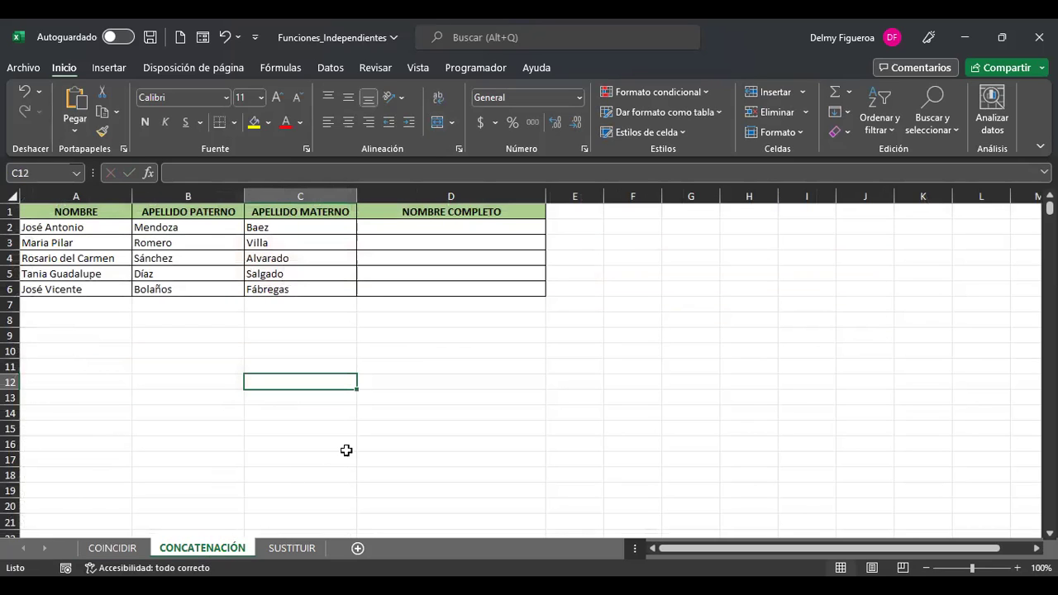
pyautogui.keyDown('ctrl'); pyautogui.scroll(3, 693, 401); pyautogui.keyUp('ctrl')
pyautogui.keyDown('ctrl'); pyautogui.scroll(1, 693, 401); pyautogui.keyUp('ctrl')
pyautogui.hotkey('ctrl', 'Home')
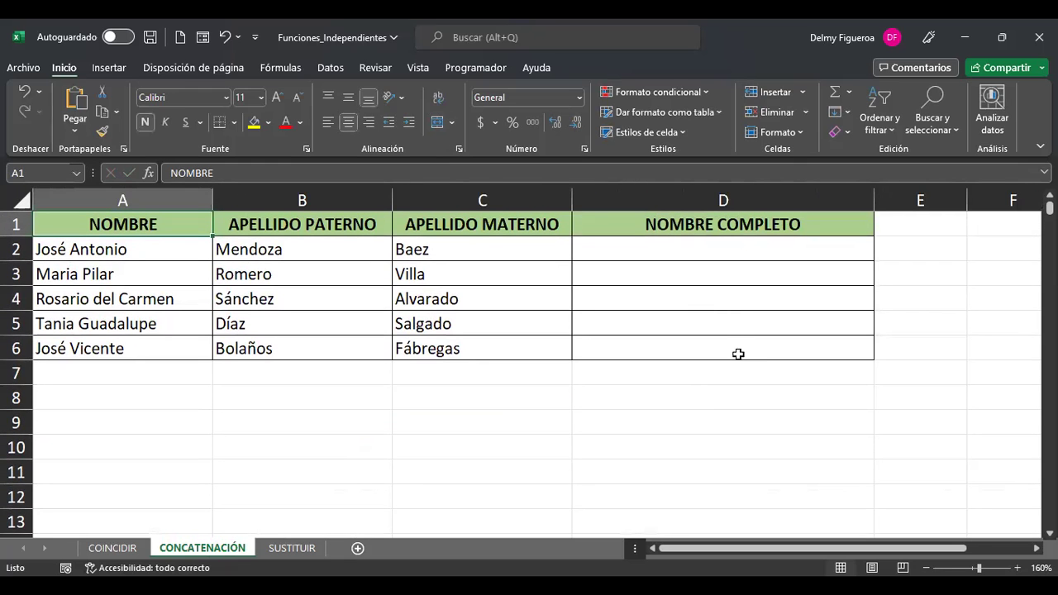
pyautogui.click(674, 251)
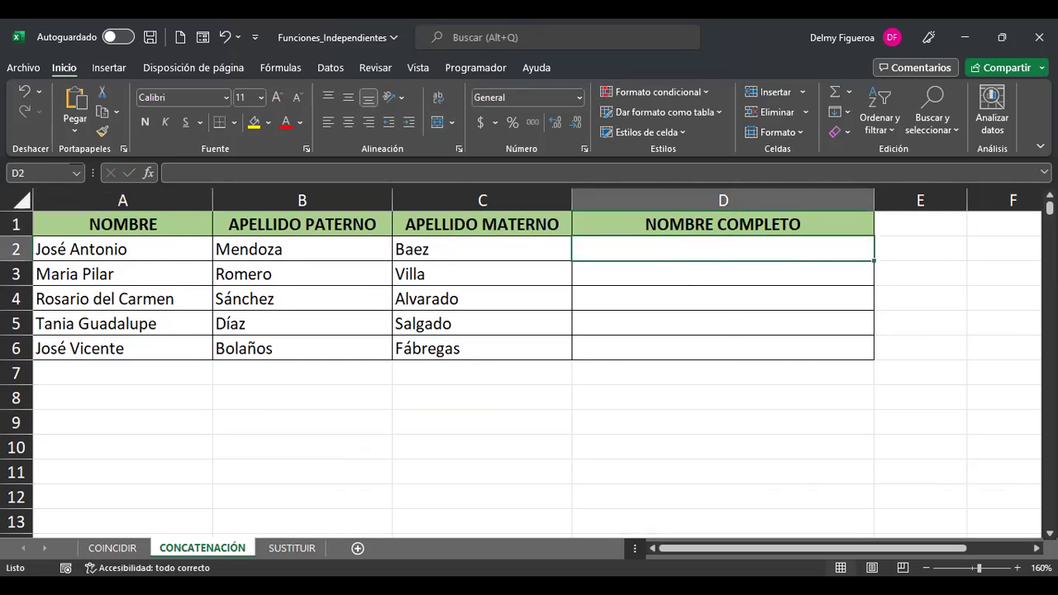
pyautogui.write('+')
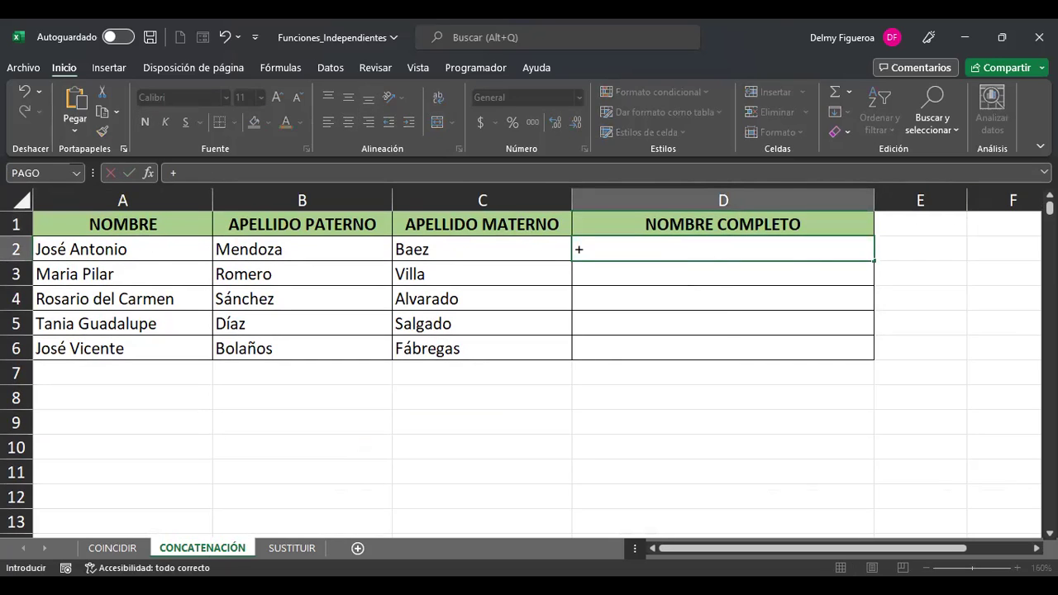
pyautogui.write('con')
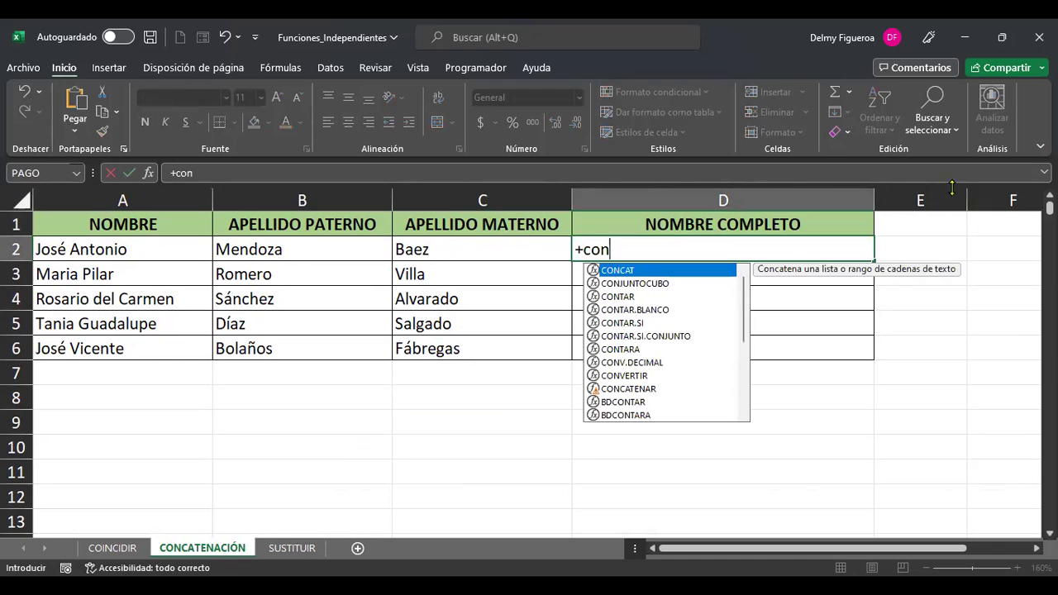
pyautogui.doubleClick(646, 270)
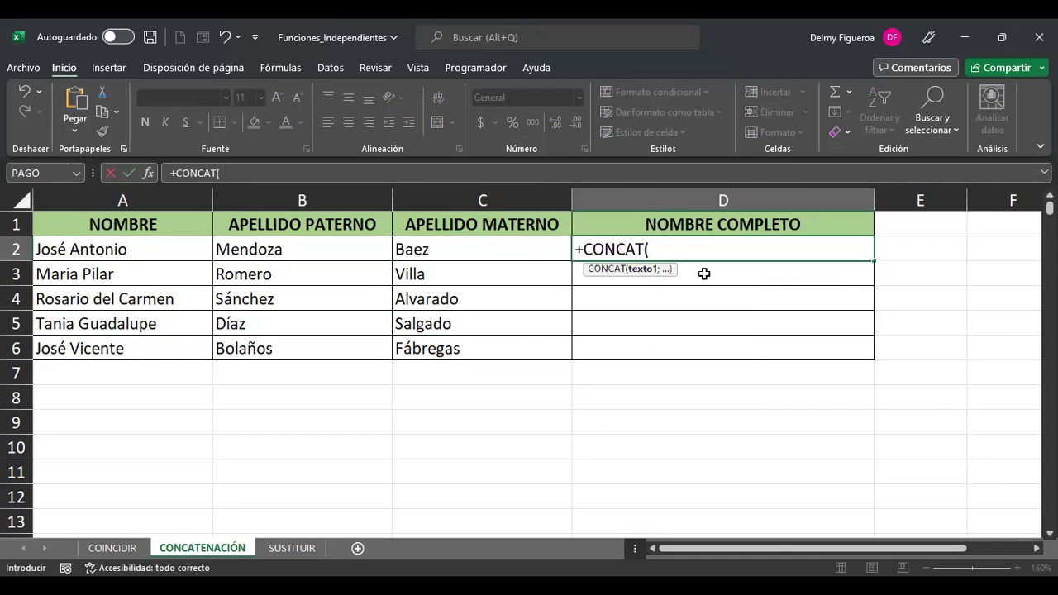
pyautogui.click(106, 247)
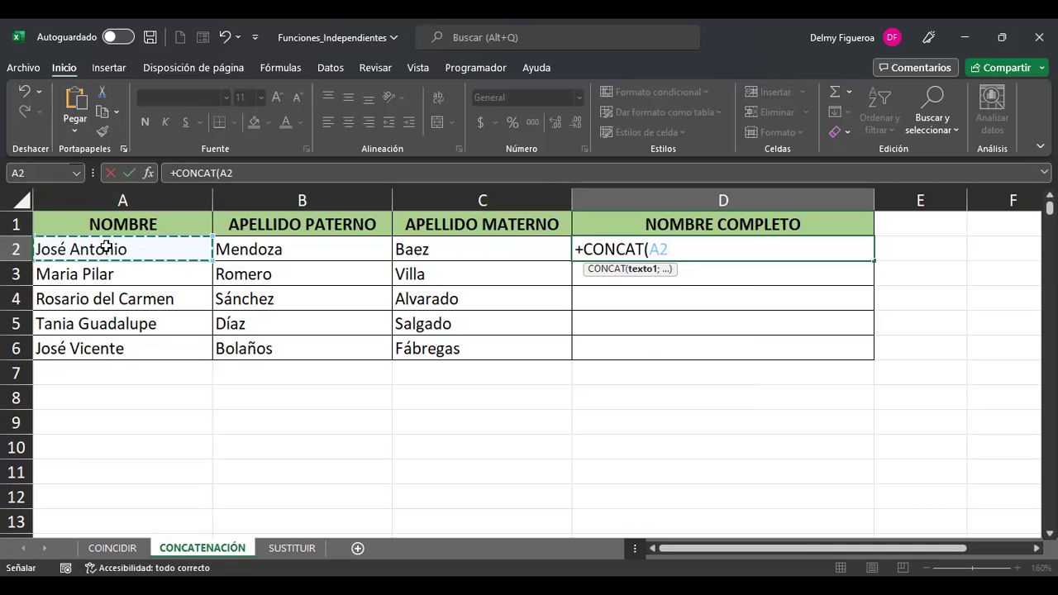
pyautogui.write(';')
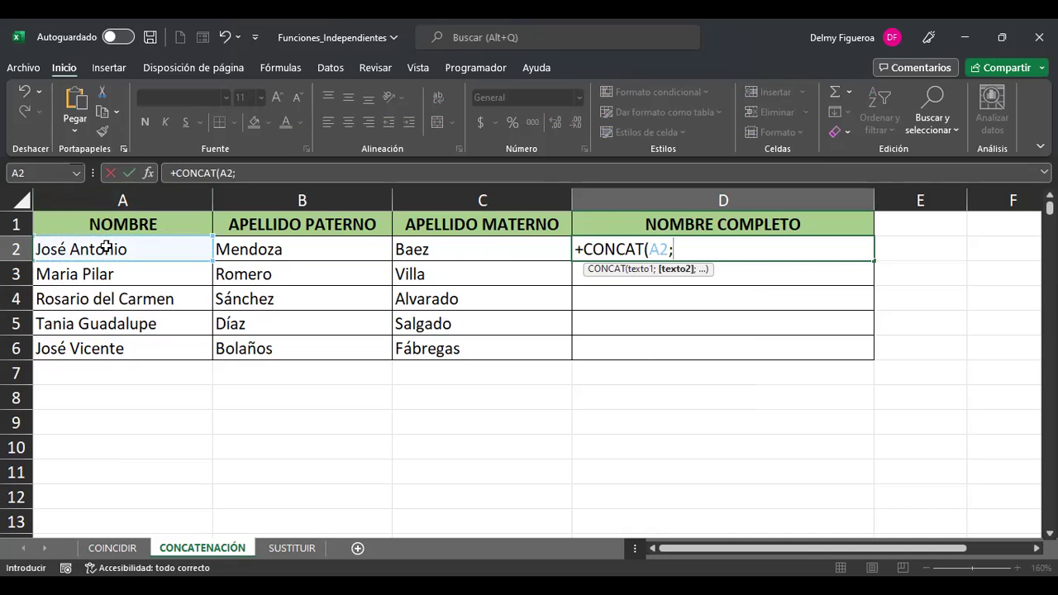
pyautogui.click(317, 251)
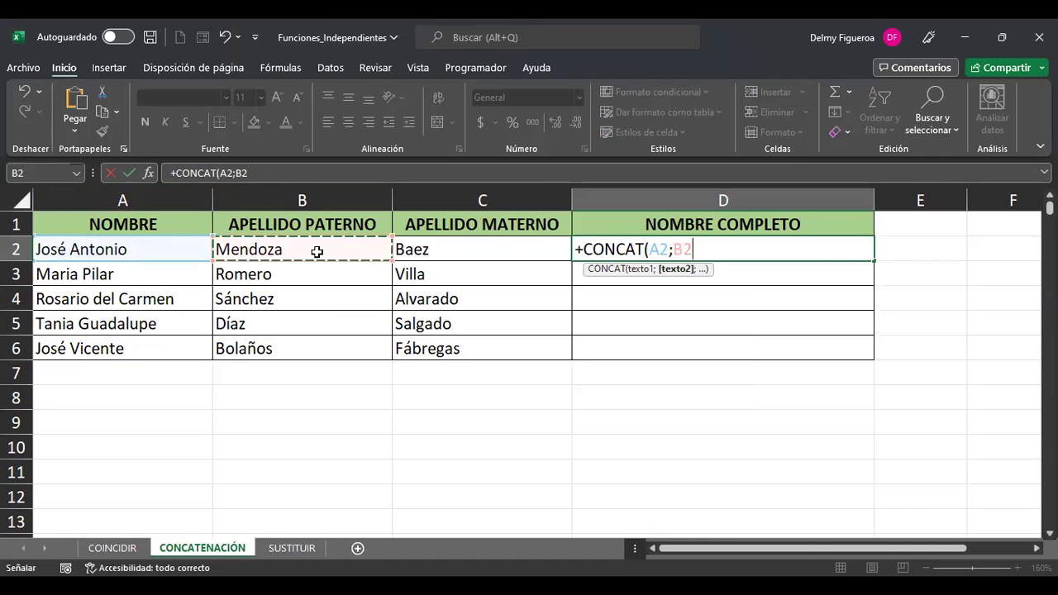
pyautogui.press('Return')
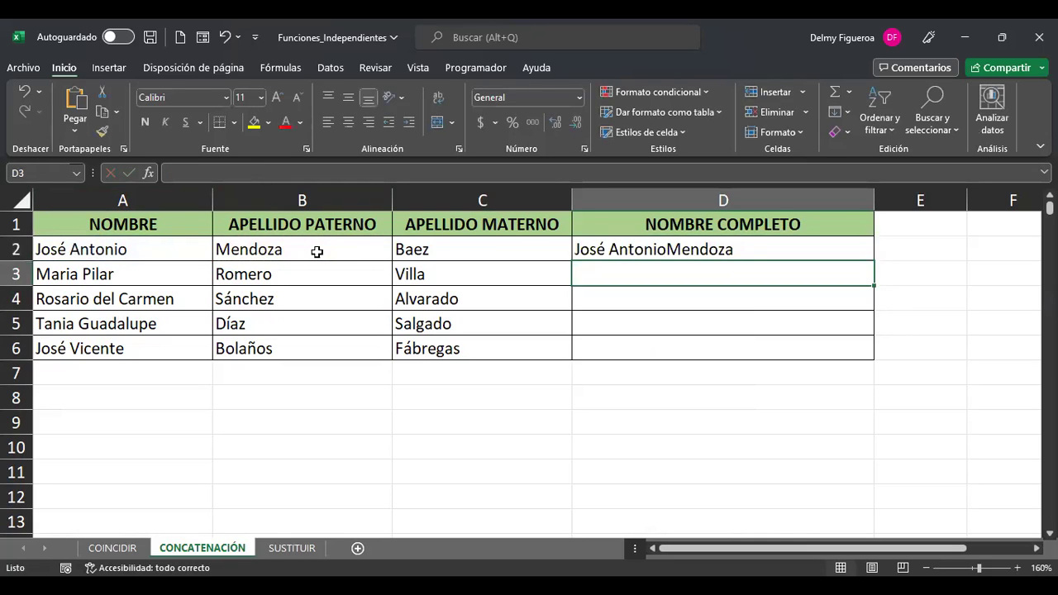
# Extend the D2 formula to =+CONCAT(A2;" ";B2;" ";C2), adding space separators and the APELLIDO MATERNO cell
pyautogui.press('Up')
pyautogui.press('F2')
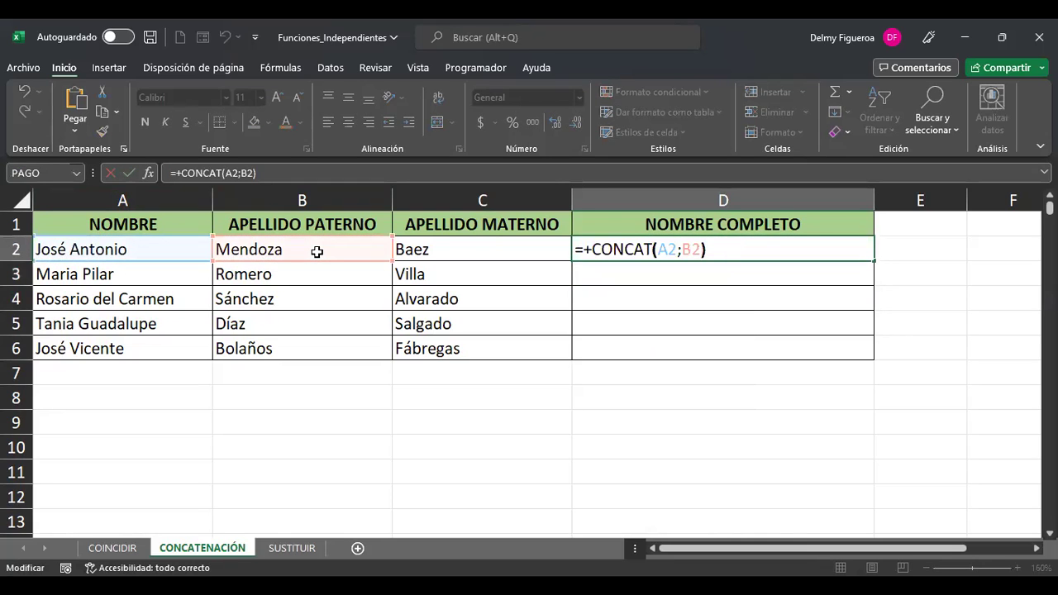
pyautogui.press('Left')
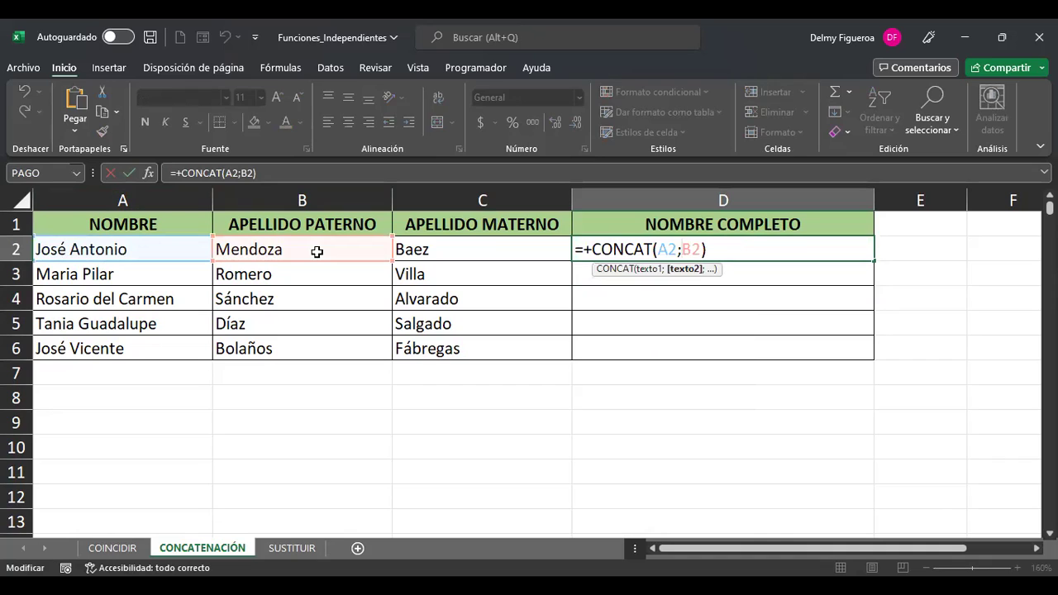
pyautogui.write('" "')
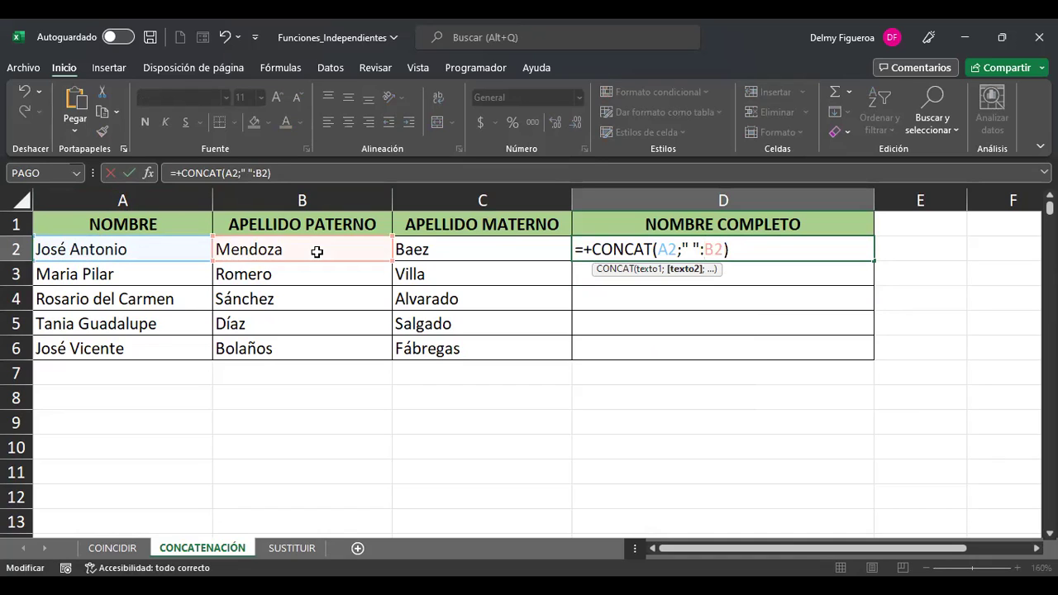
pyautogui.write(';B2')
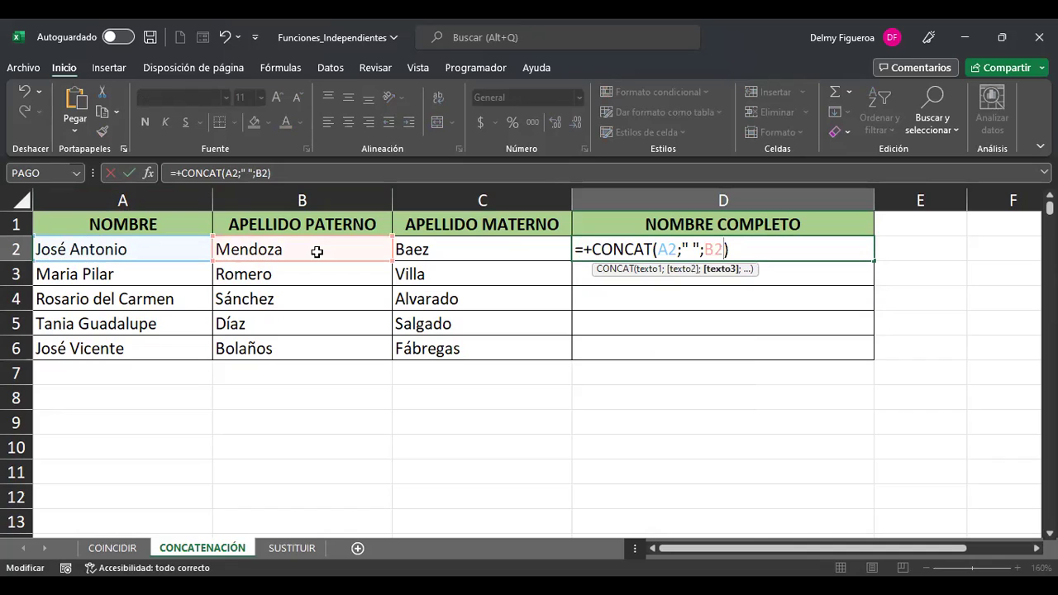
pyautogui.write(';')
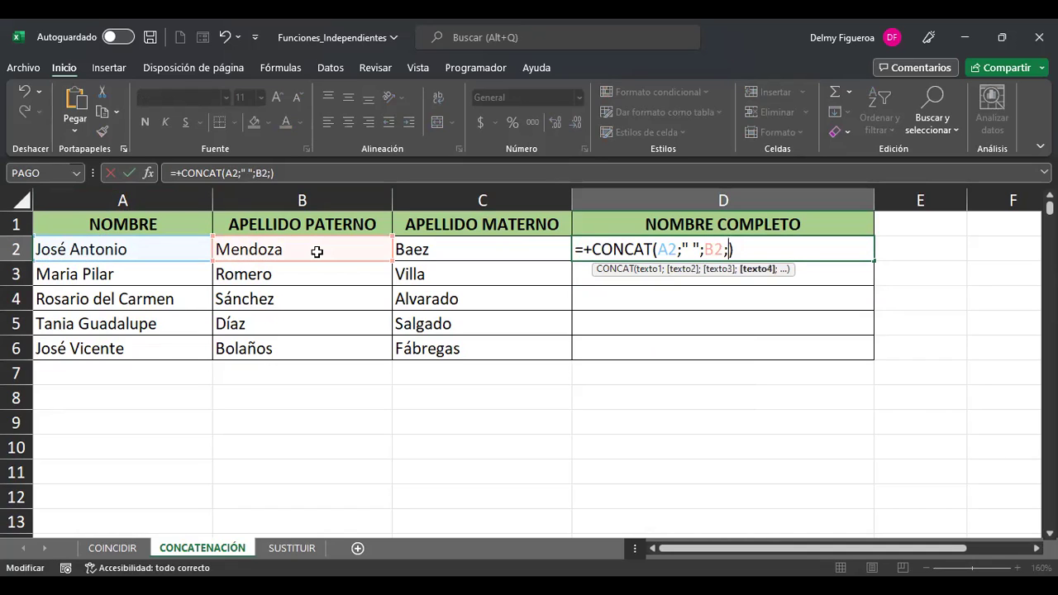
pyautogui.write('" ";')
pyautogui.click(456, 251)
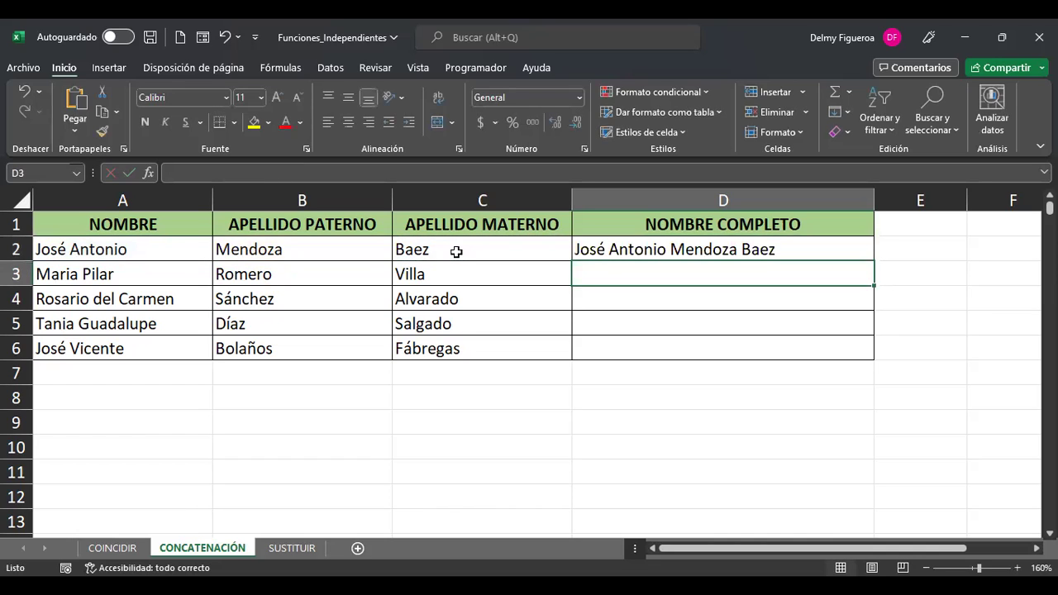
# Review the D2 formula, copy it down through D6, and check the formulas in the filled NOMBRE COMPLETO cells
pyautogui.click(798, 252)
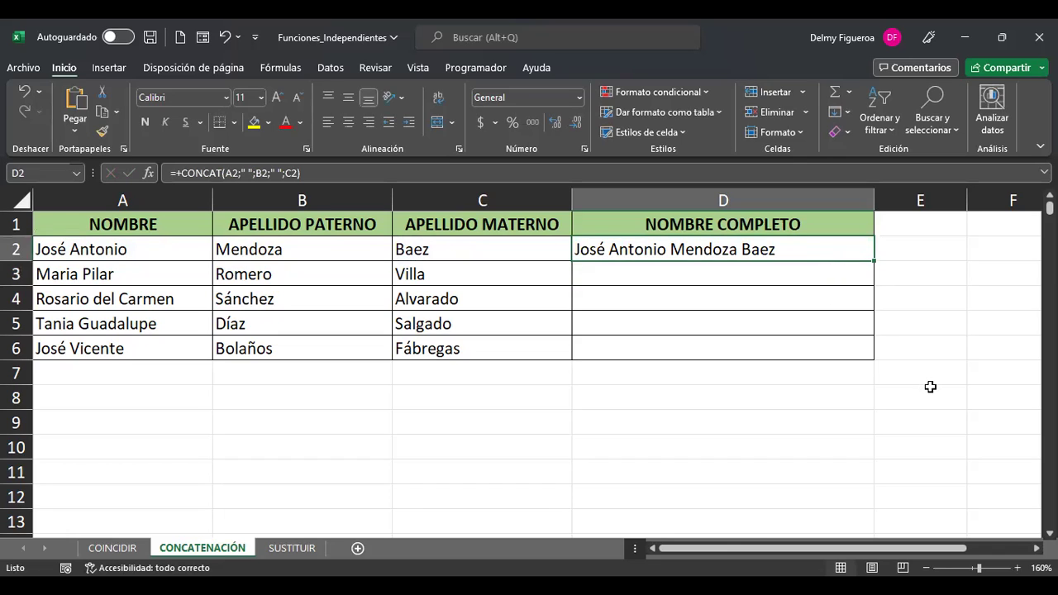
pyautogui.press('F2')
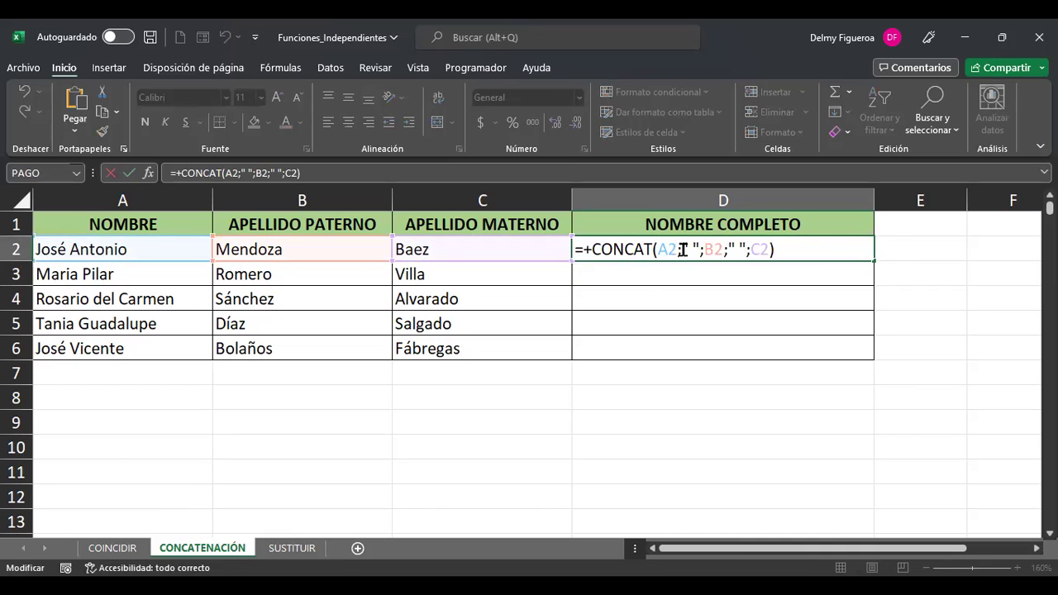
pyautogui.press('Return')
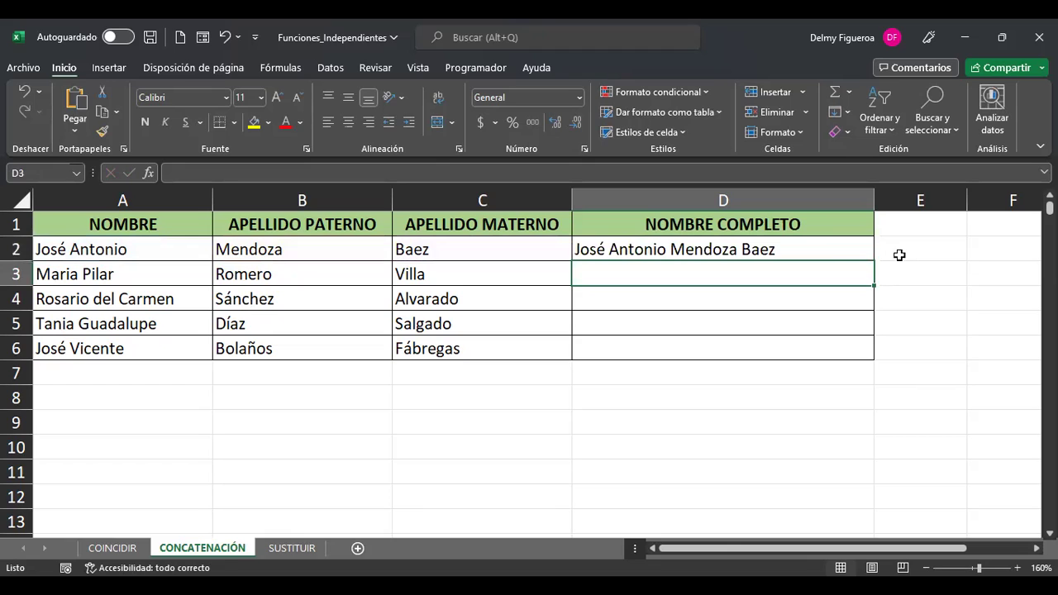
pyautogui.click(838, 251)
pyautogui.moveTo(874, 261); pyautogui.dragTo(873, 361)
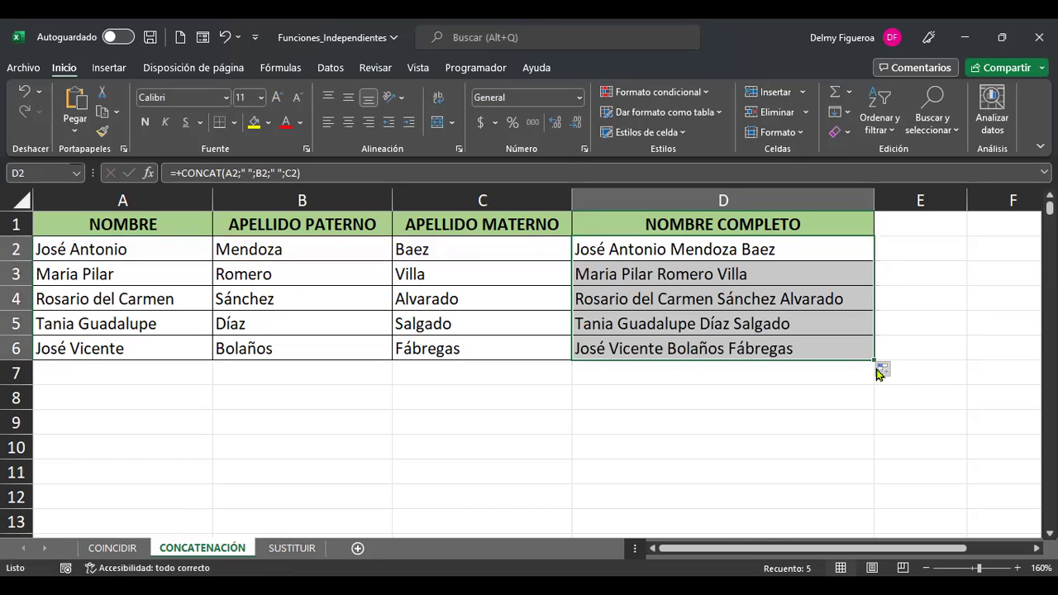
pyautogui.click(743, 274)
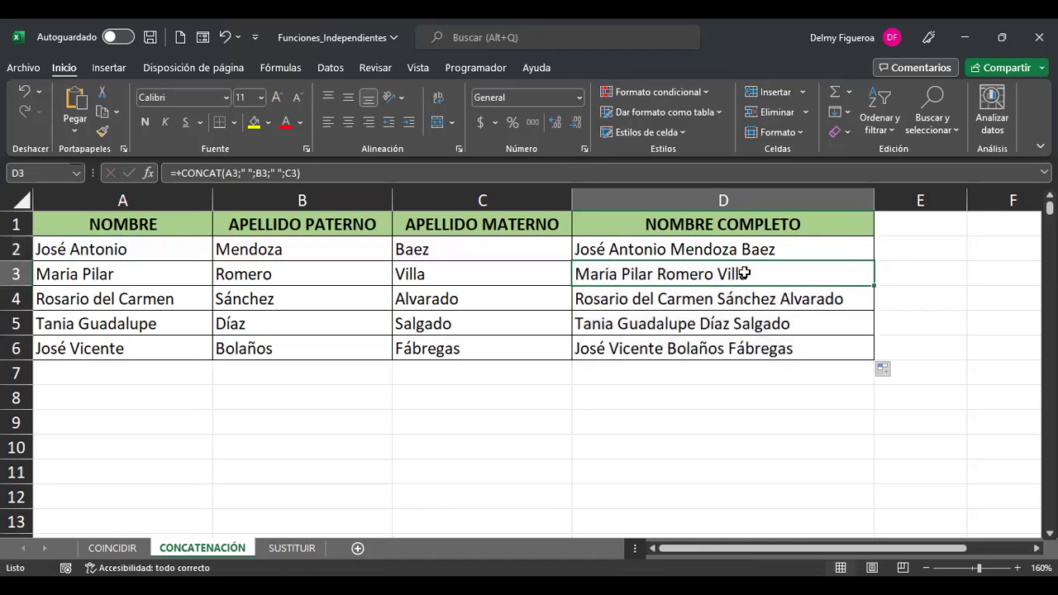
pyautogui.click(813, 300)
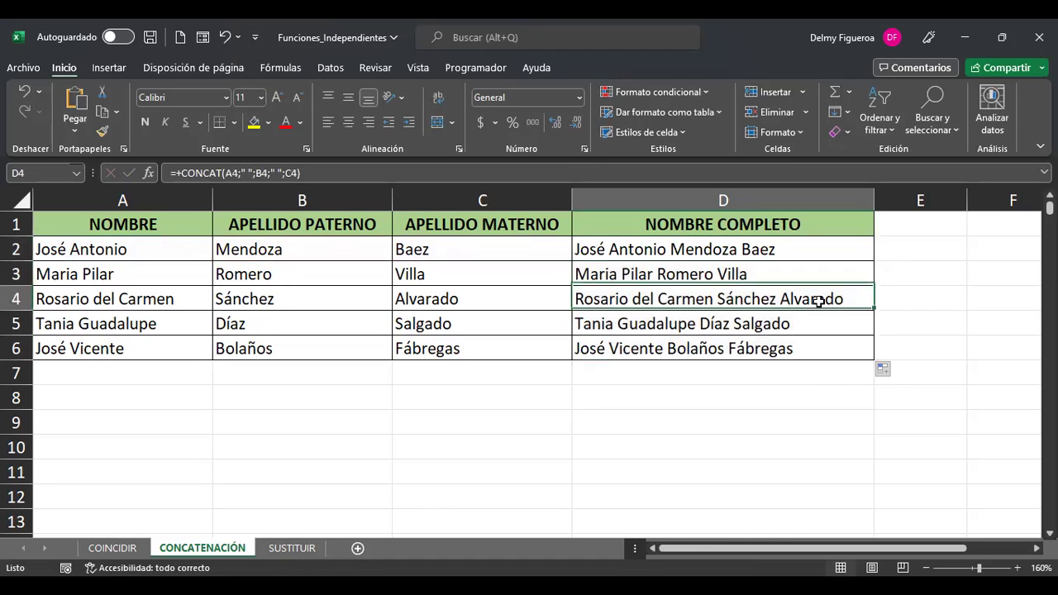
pyautogui.click(785, 351)
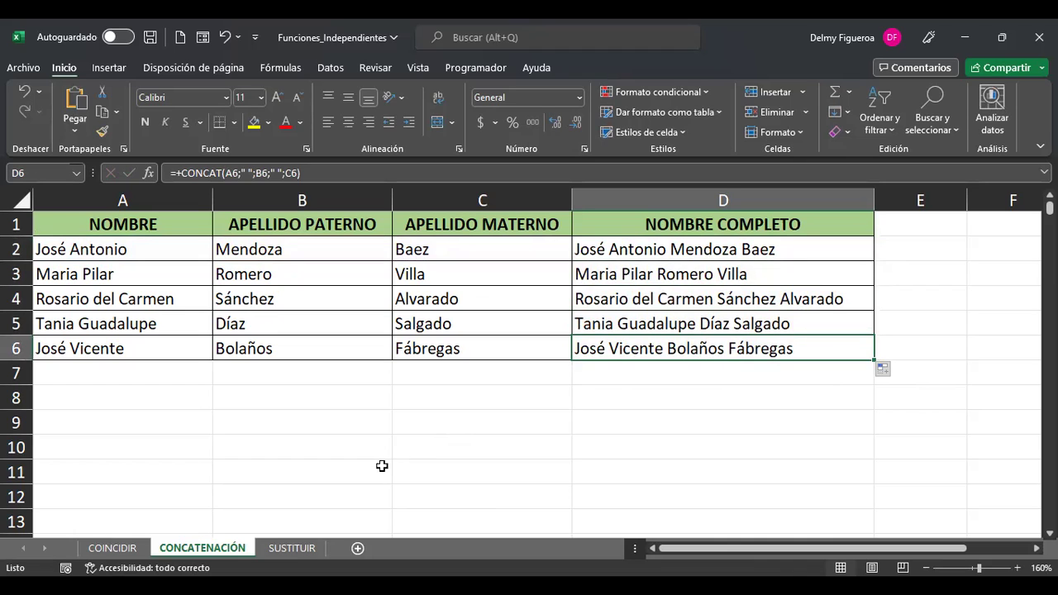
# On the SUSTITUIR sheet, enter +SUSTITUIR(B8;"domingo";"sábado") in B9 to replace the day in the first phrase
pyautogui.click(291, 548)
pyautogui.click(281, 338)
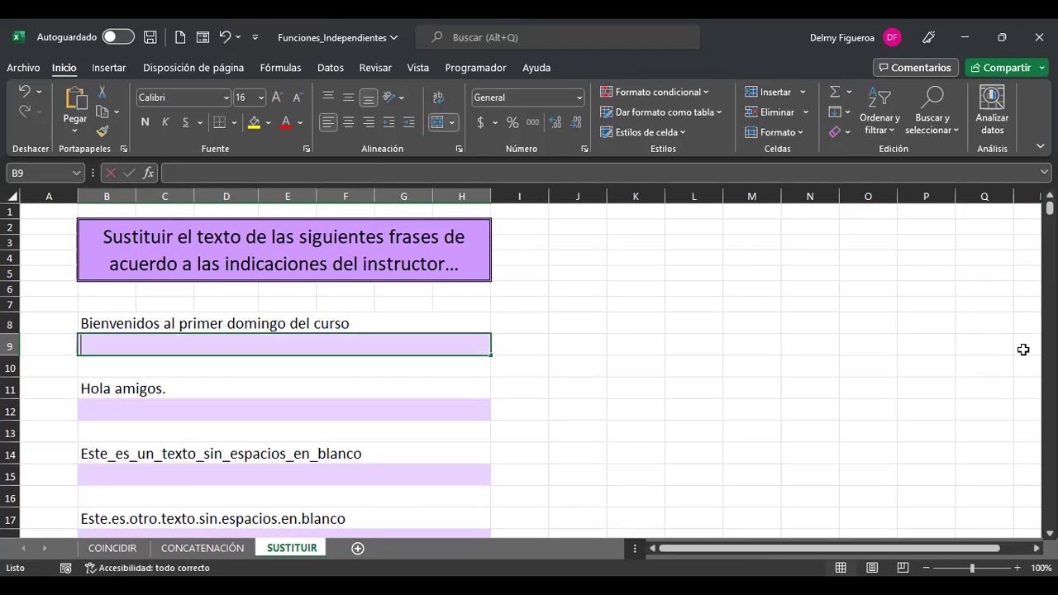
pyautogui.write('+sus')
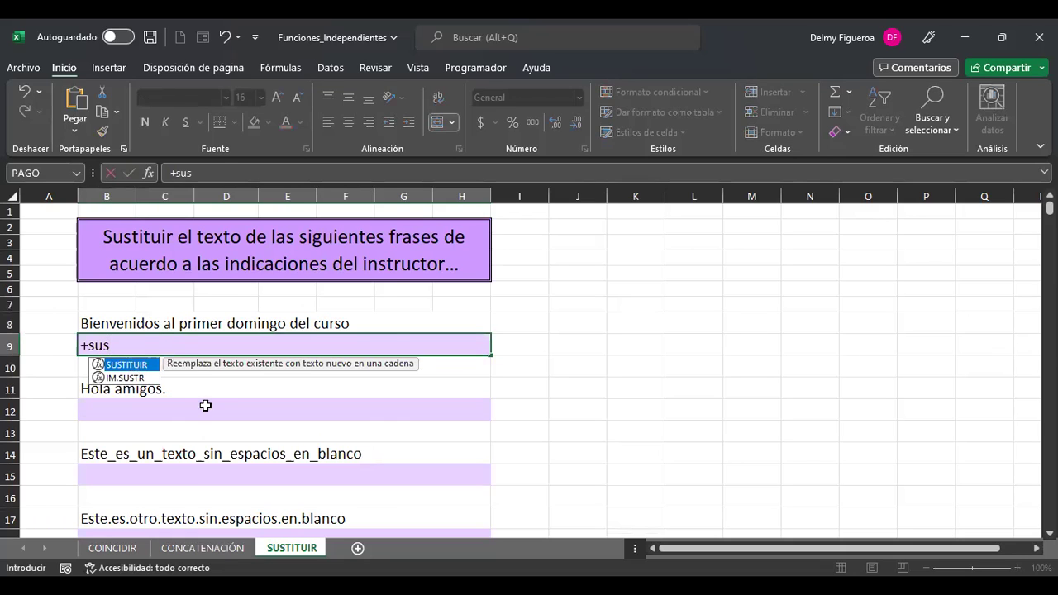
pyautogui.press('Tab')
pyautogui.click(96, 323)
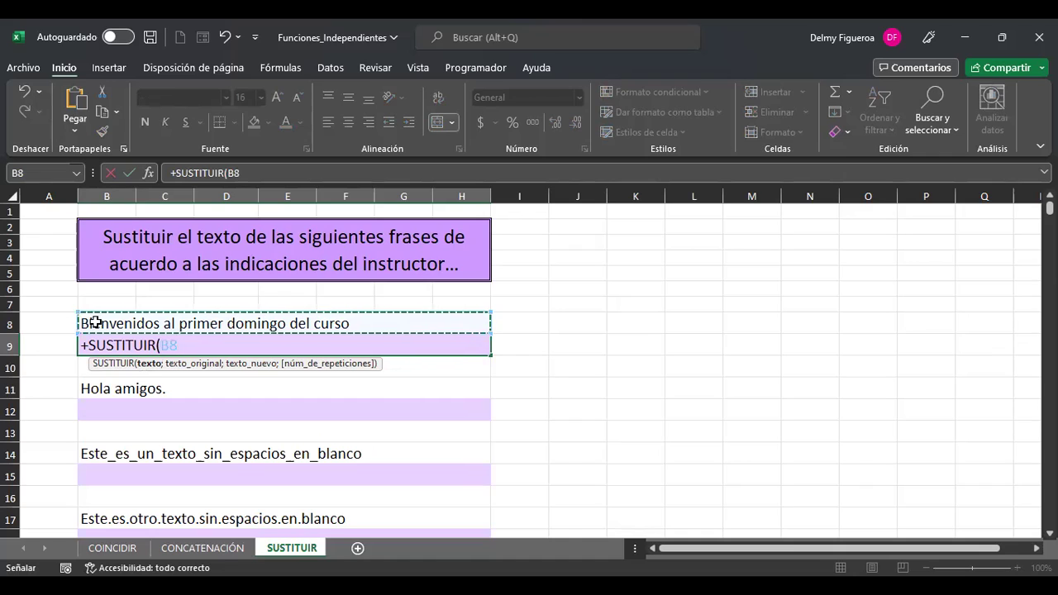
pyautogui.write(';')
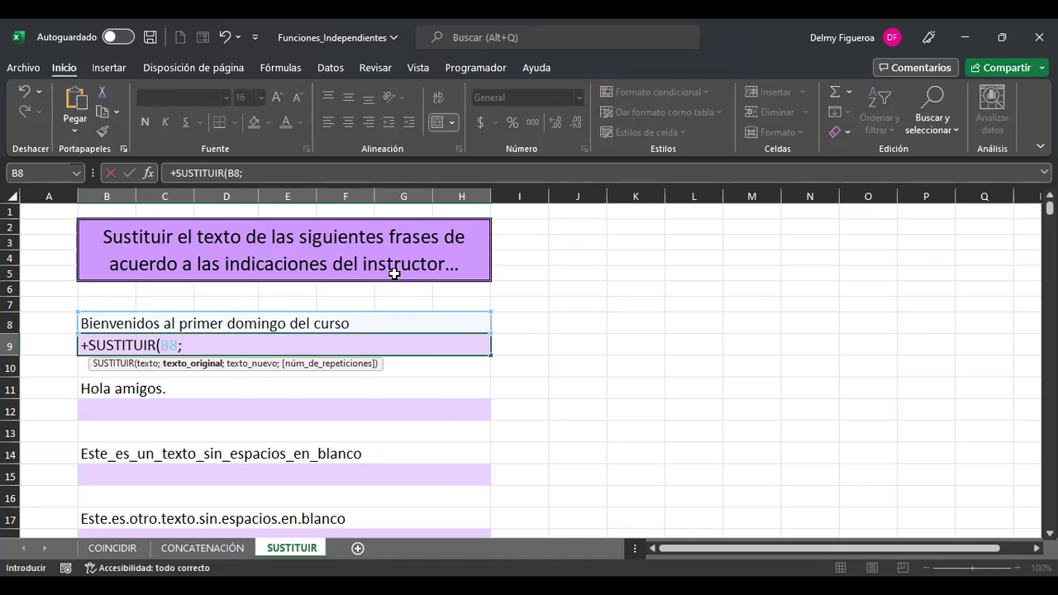
pyautogui.write('"domingo"')
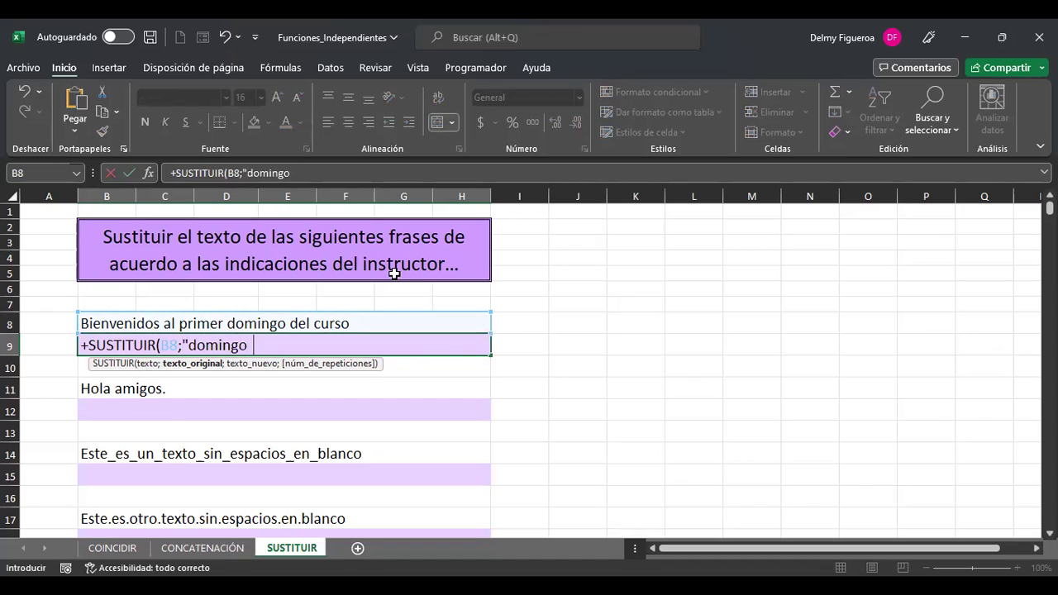
pyautogui.write(';')
pyautogui.write('"sábado')
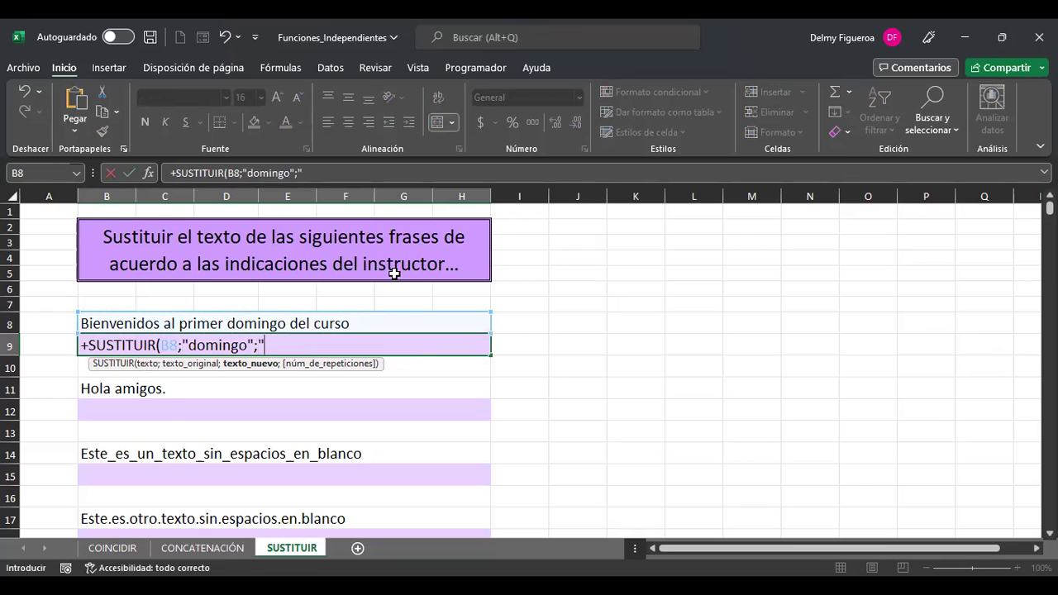
pyautogui.write('"')
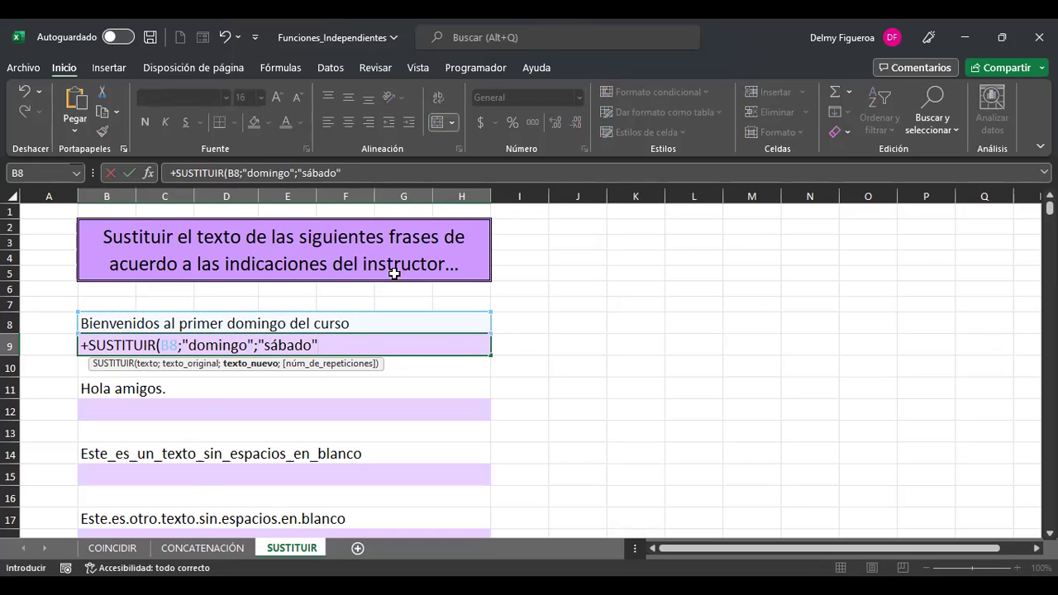
pyautogui.hotkey('ctrl', 'Return')
# Enter +SUSTITUIR(B11;"amigos";"compañeros") in B12 to replace the word in the "Hola amigos." phrase
pyautogui.scroll(2, 646, 364)
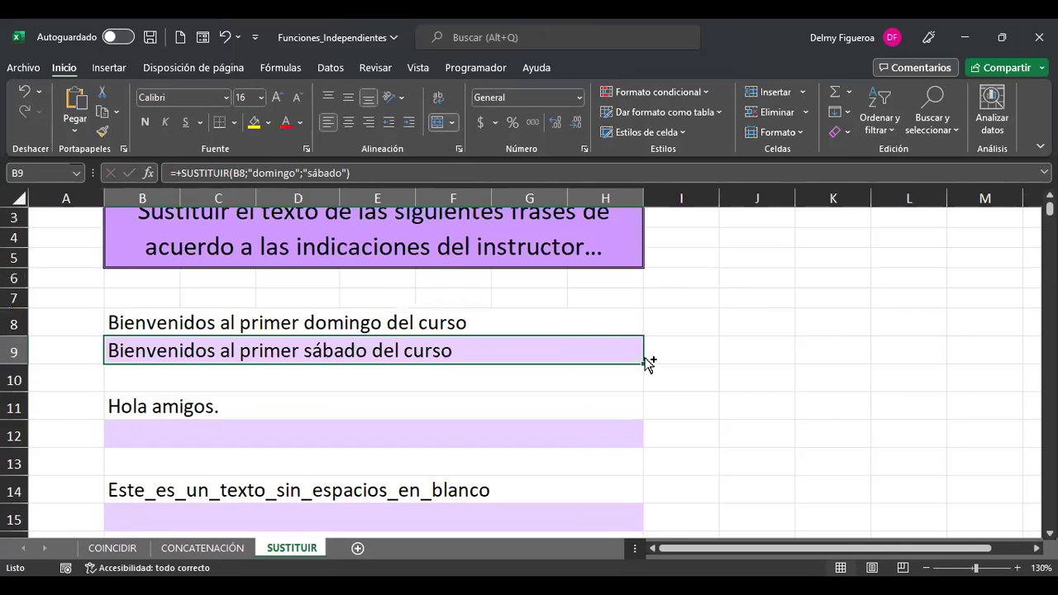
pyautogui.scroll(1, 646, 363)
pyautogui.hotkey('ctrl', 'Home')
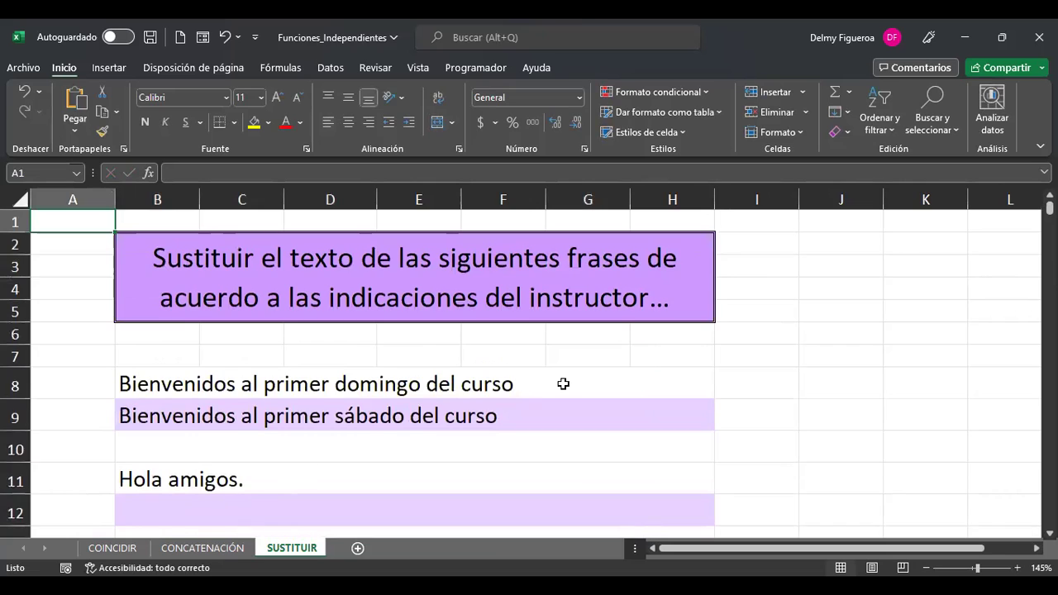
pyautogui.scroll(-1, 562, 382)
pyautogui.scroll(-2, 562, 382)
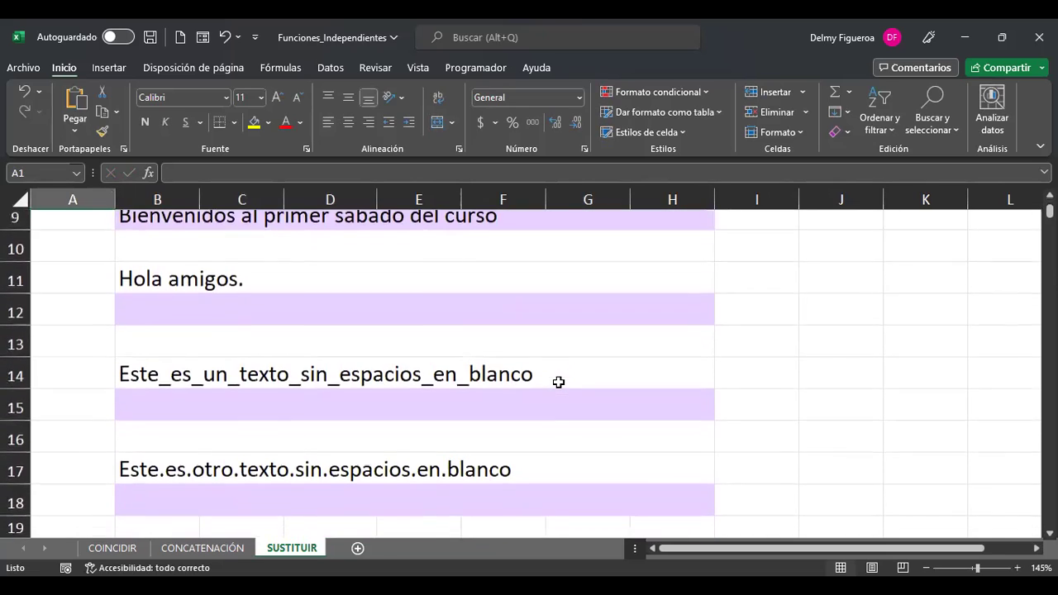
pyautogui.click(224, 306)
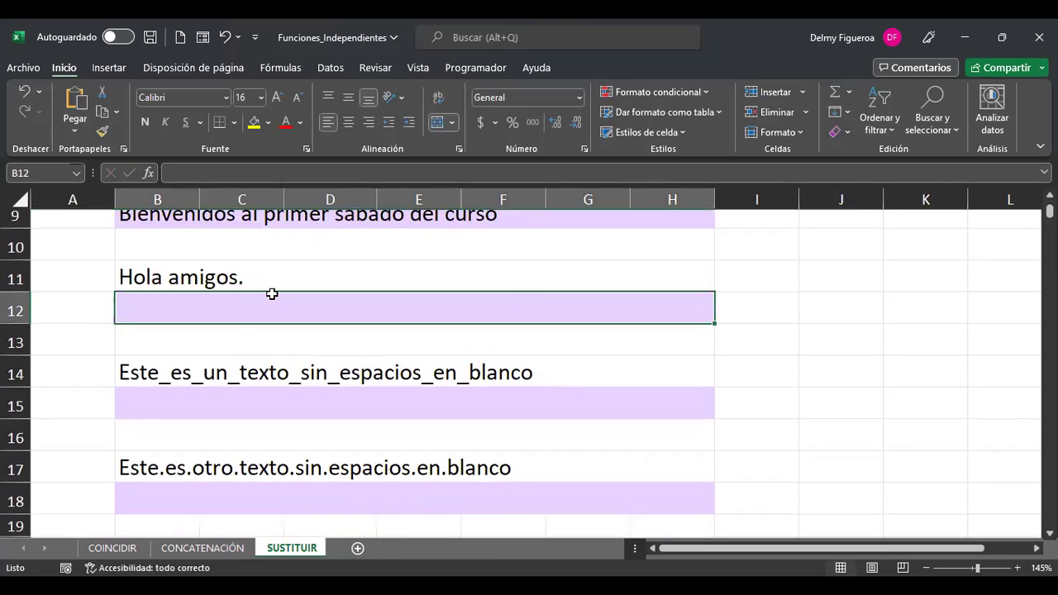
pyautogui.write('+')
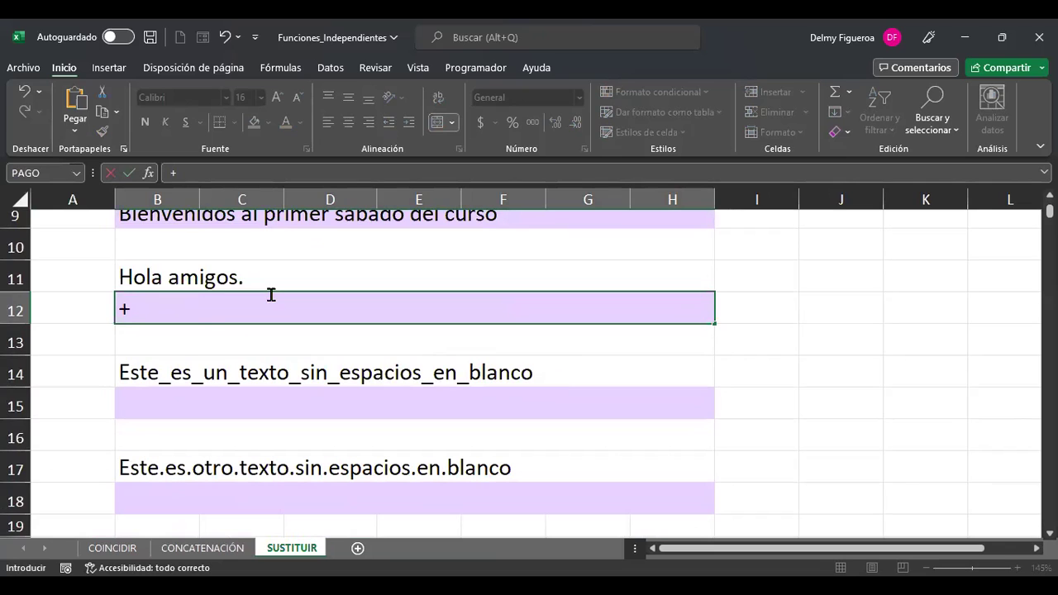
pyautogui.write('sus')
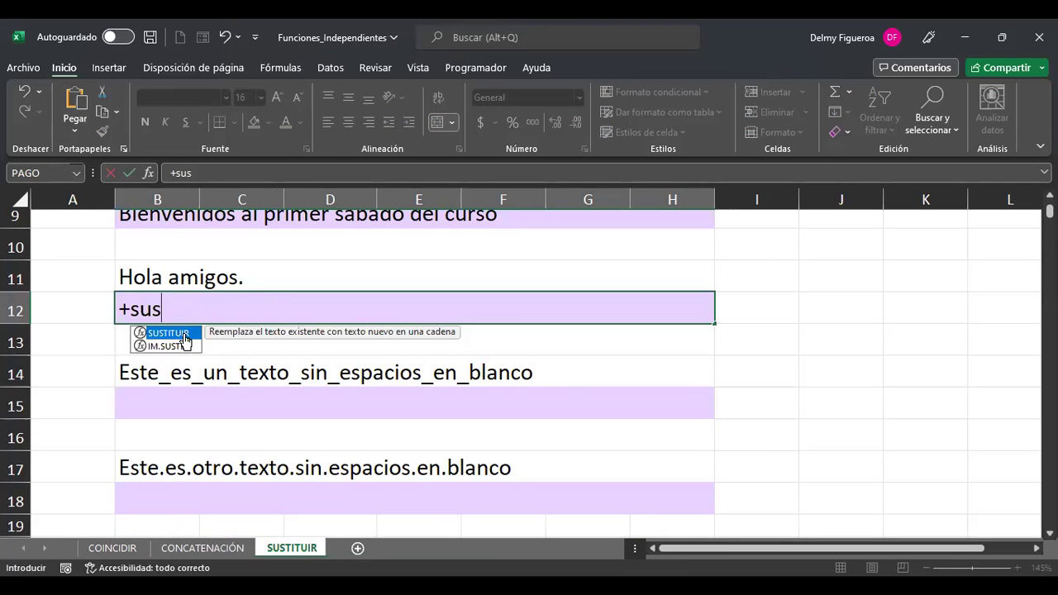
pyautogui.doubleClick(185, 338)
pyautogui.click(144, 273)
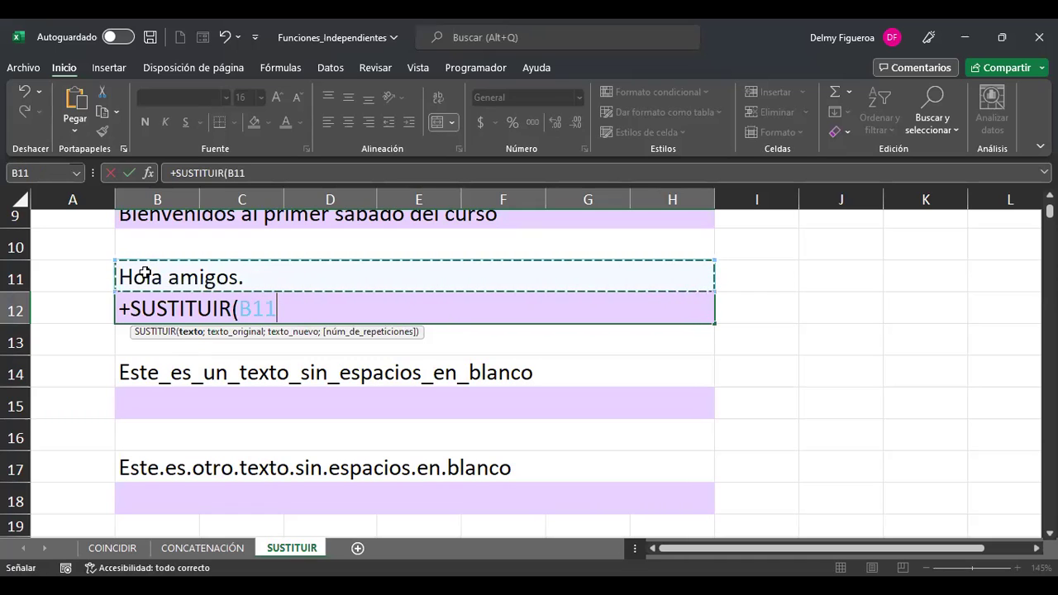
pyautogui.write(';')
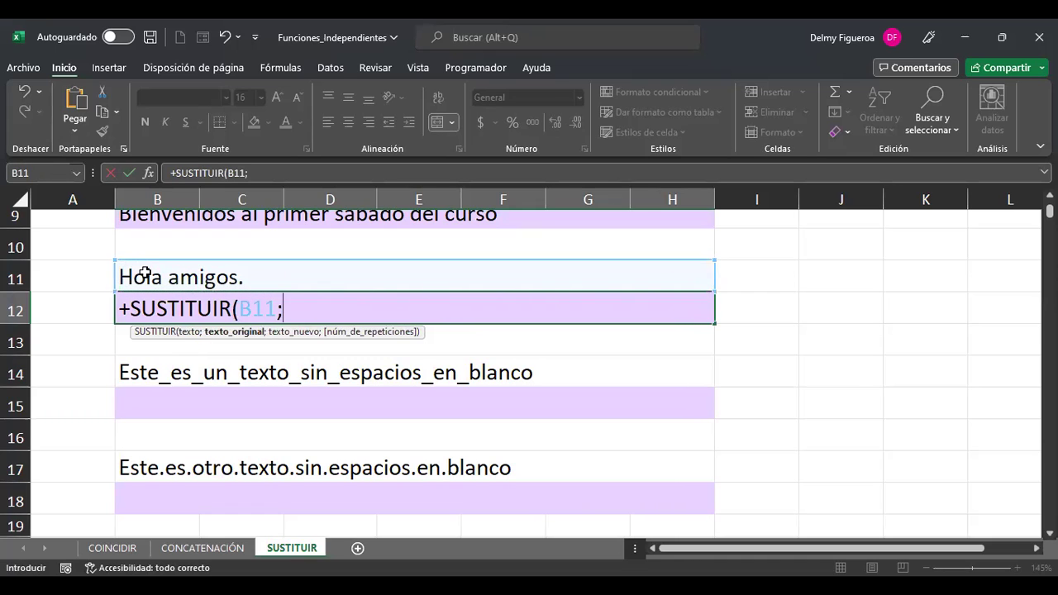
pyautogui.write('"amigos')
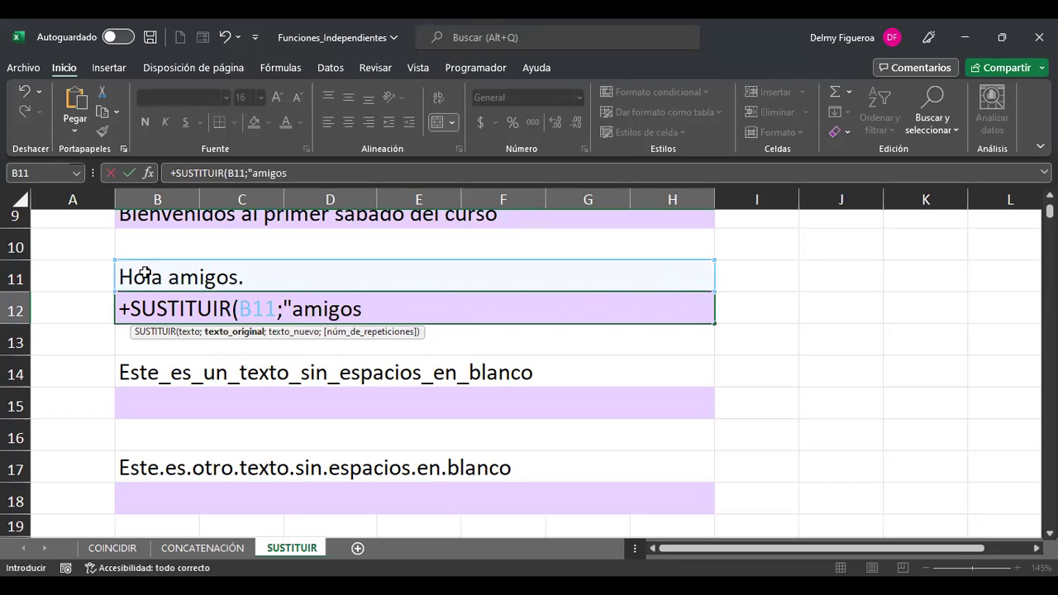
pyautogui.write('";"')
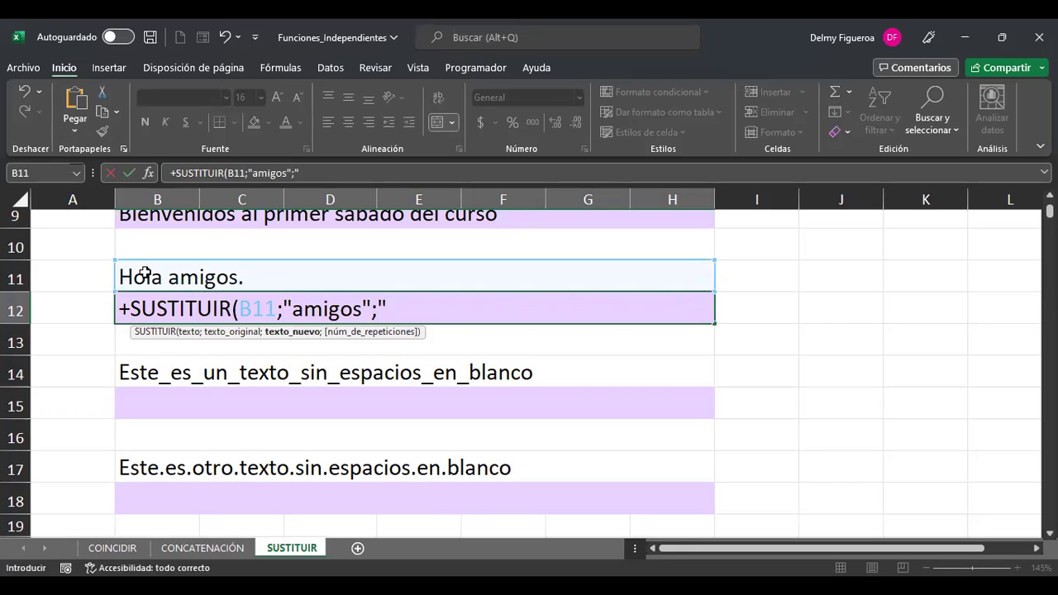
pyautogui.write('compa')
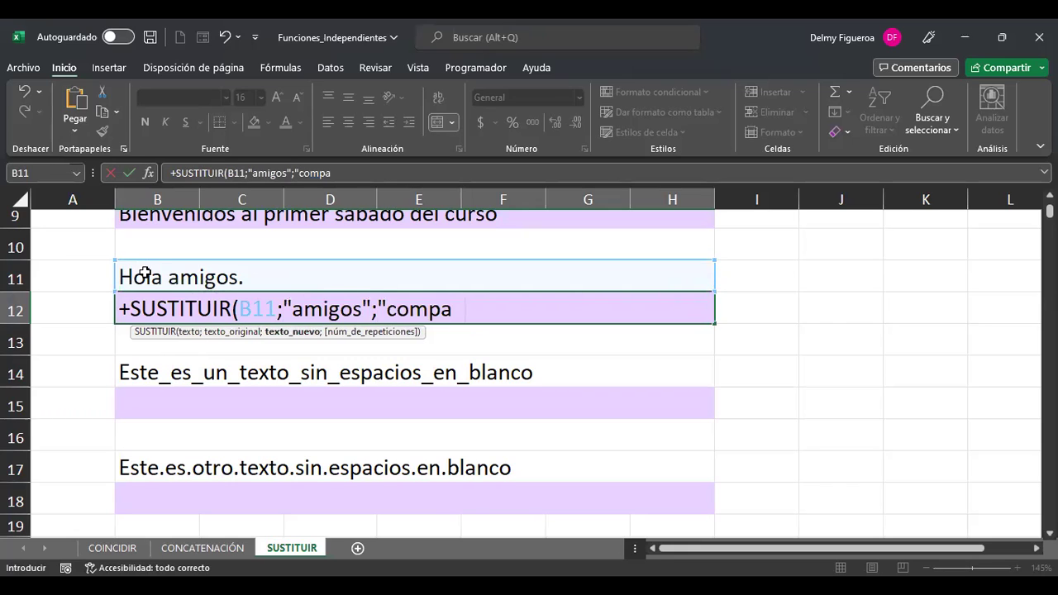
pyautogui.write('ñeros"')
pyautogui.press('Return')
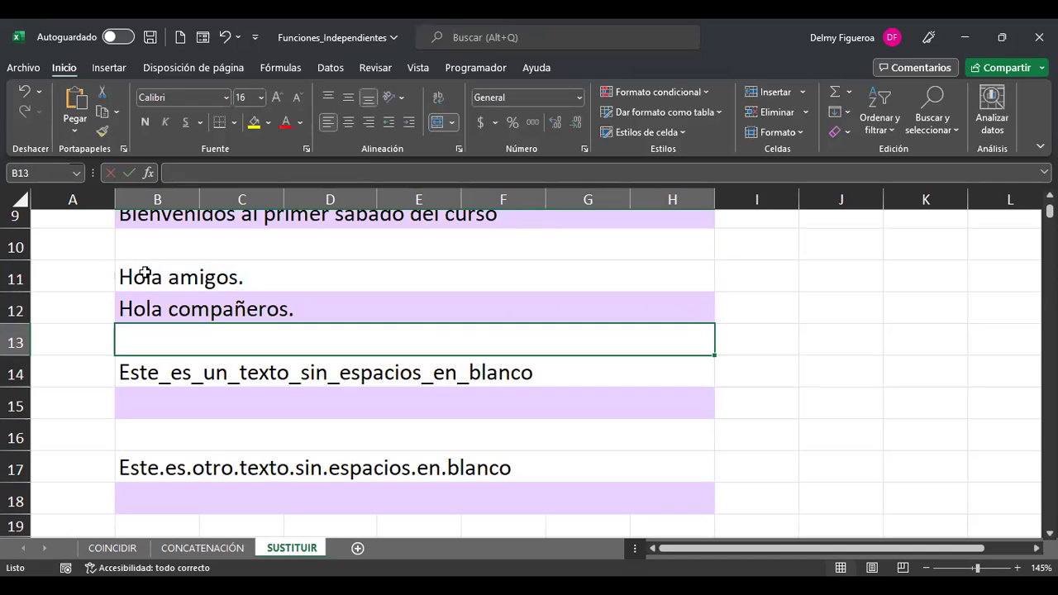
# Enter +SUSTITUIR(B14;"_";" ") in B15 to replace the underscores in the third phrase with spaces
pyautogui.click(185, 402)
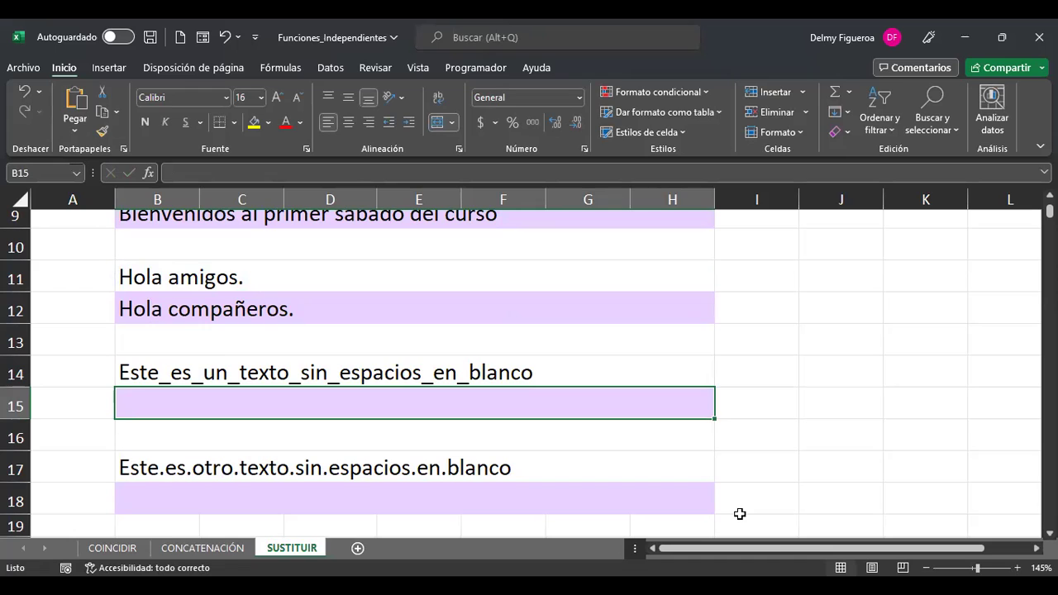
pyautogui.write('+sus')
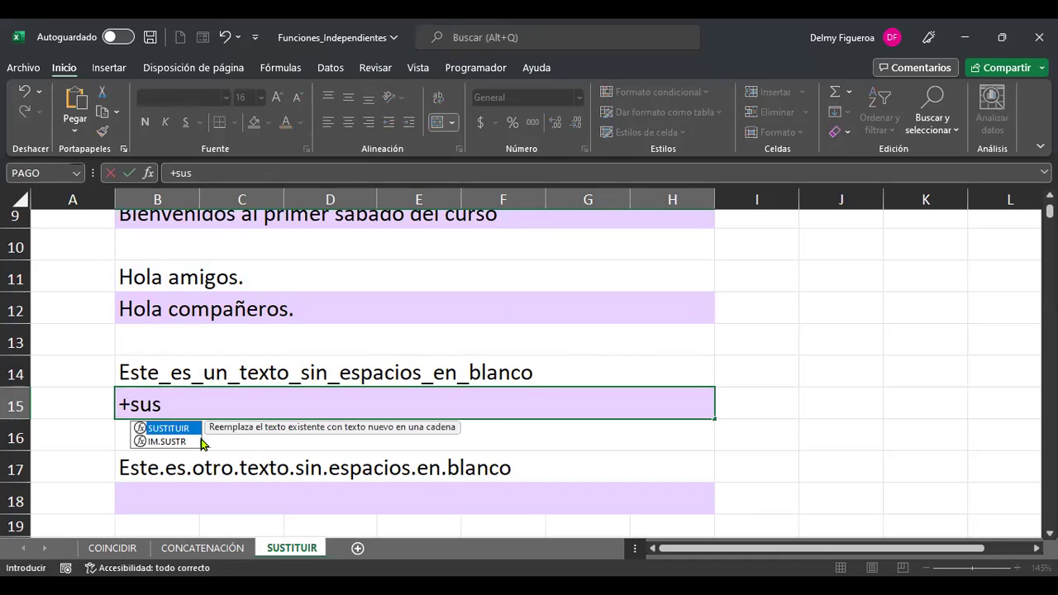
pyautogui.doubleClick(169, 428)
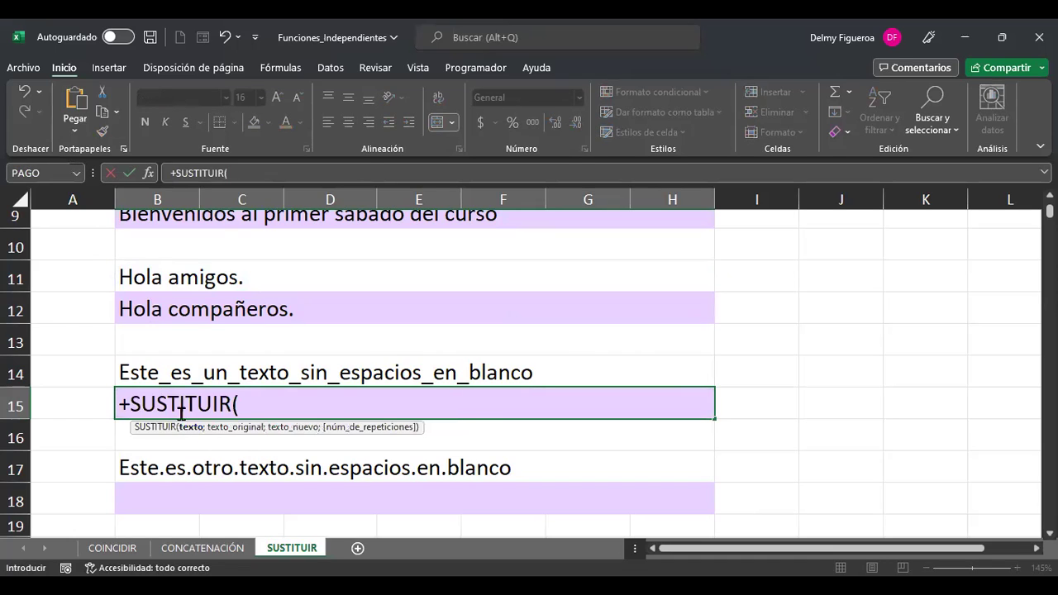
pyautogui.click(154, 373)
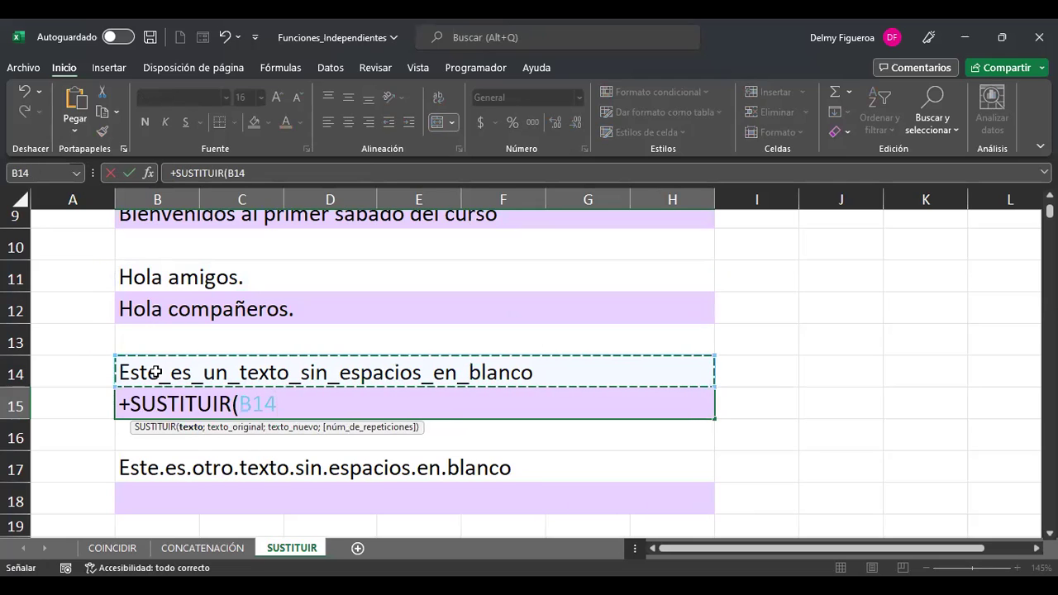
pyautogui.write(';"_')
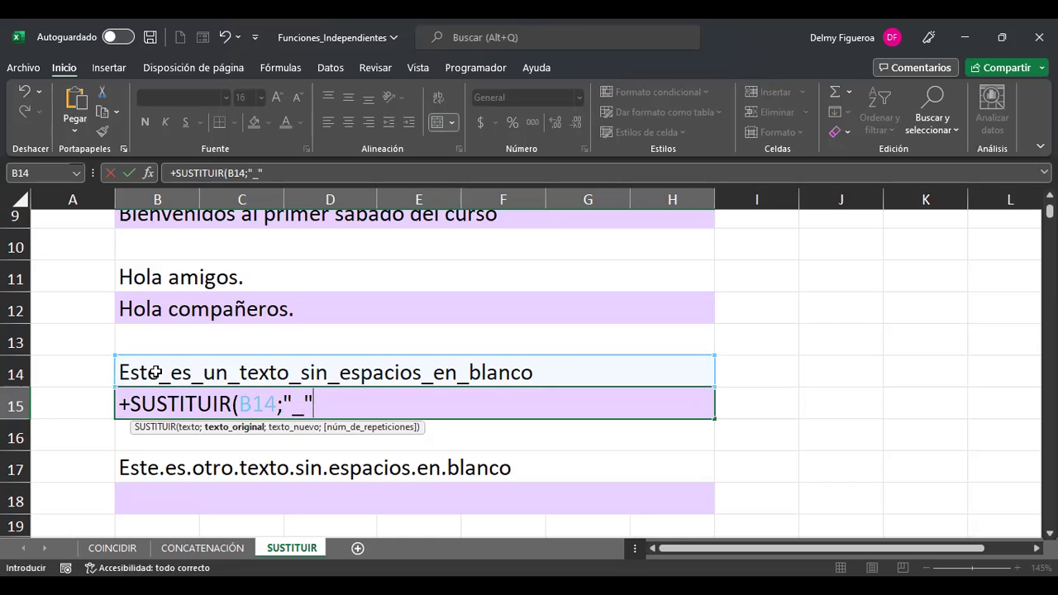
pyautogui.write('";')
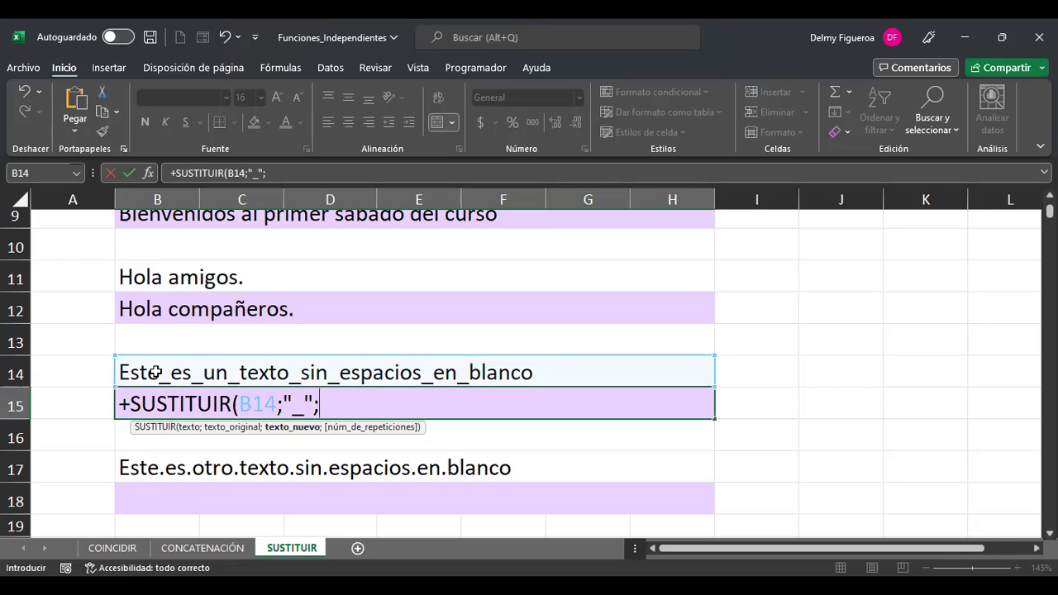
pyautogui.write('" "')
pyautogui.press('Return')
pyautogui.press('Up')
# Enter +SUSTITUIR(B17;".";" ") in B18 to replace the periods in the fourth phrase with spaces
pyautogui.click(146, 488)
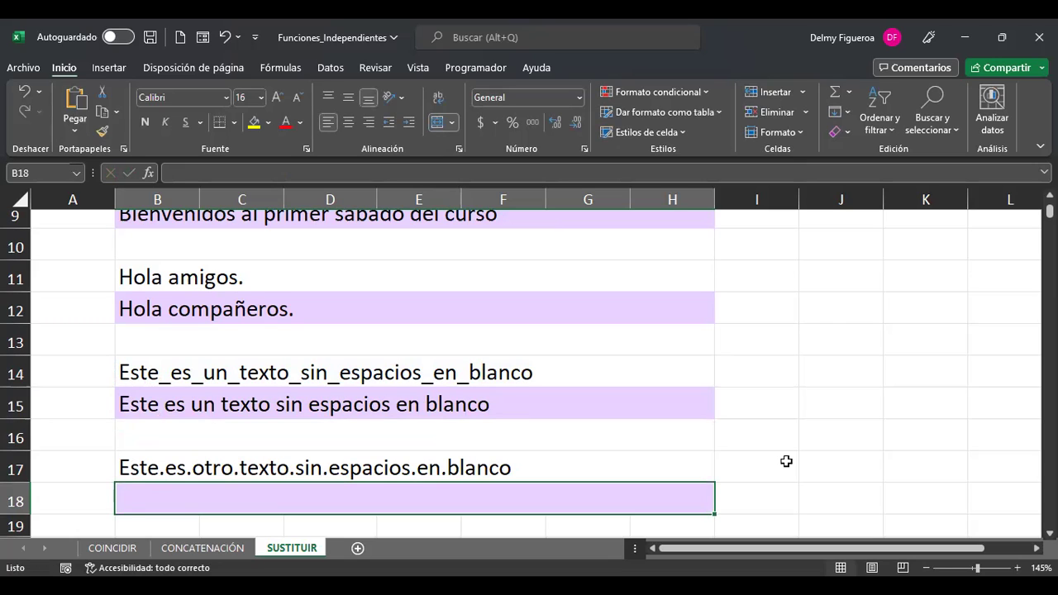
pyautogui.write('+sus')
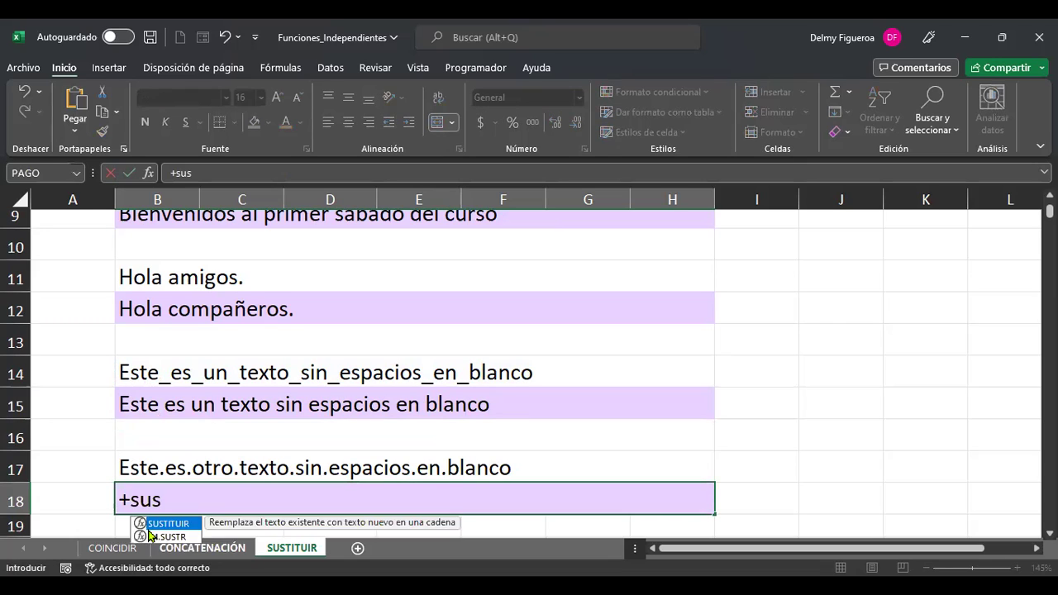
pyautogui.doubleClick(161, 522)
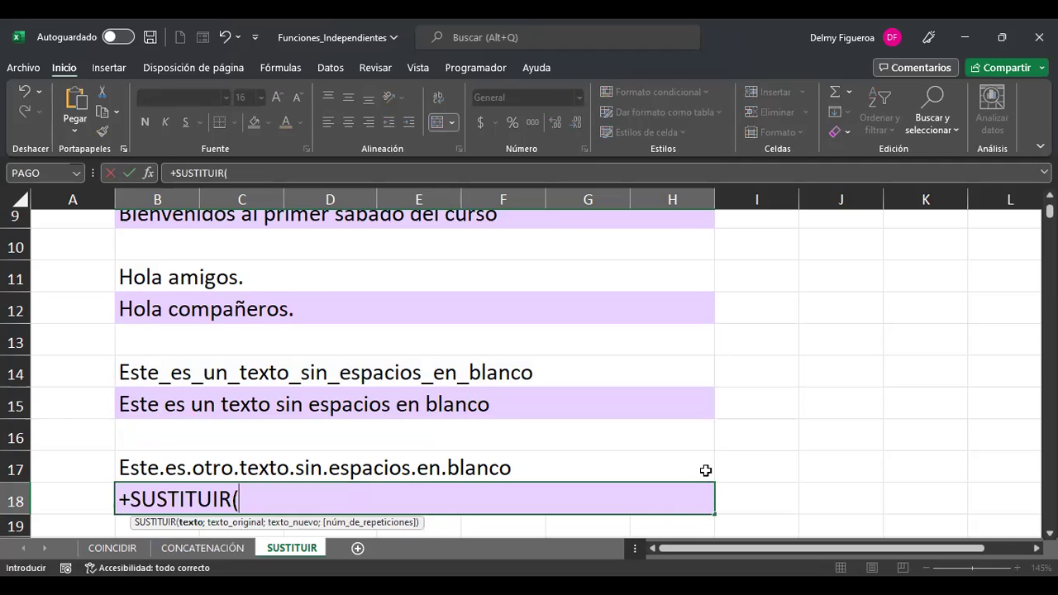
pyautogui.click(162, 460)
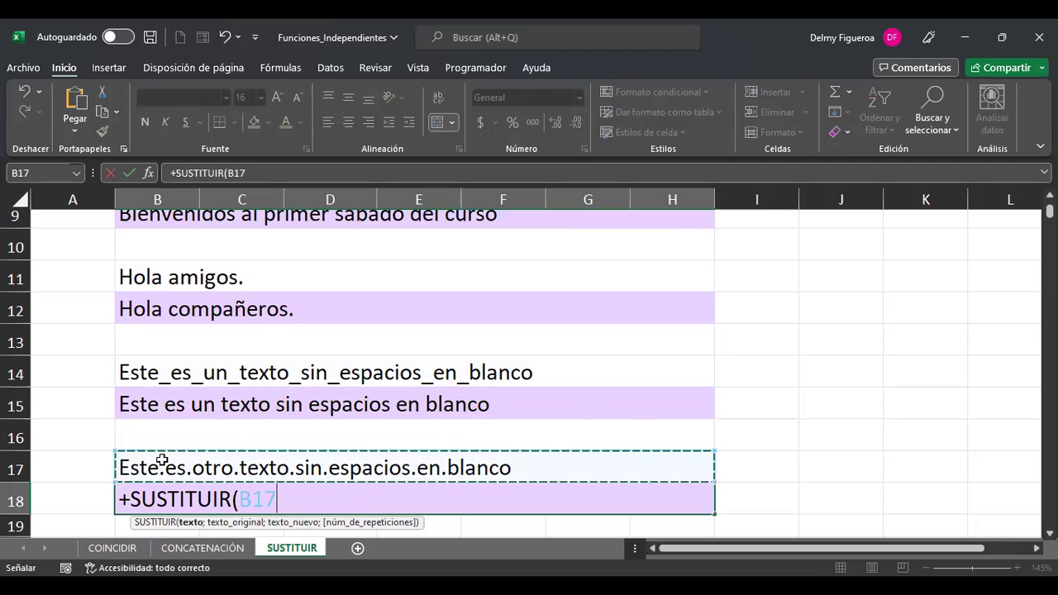
pyautogui.write(';')
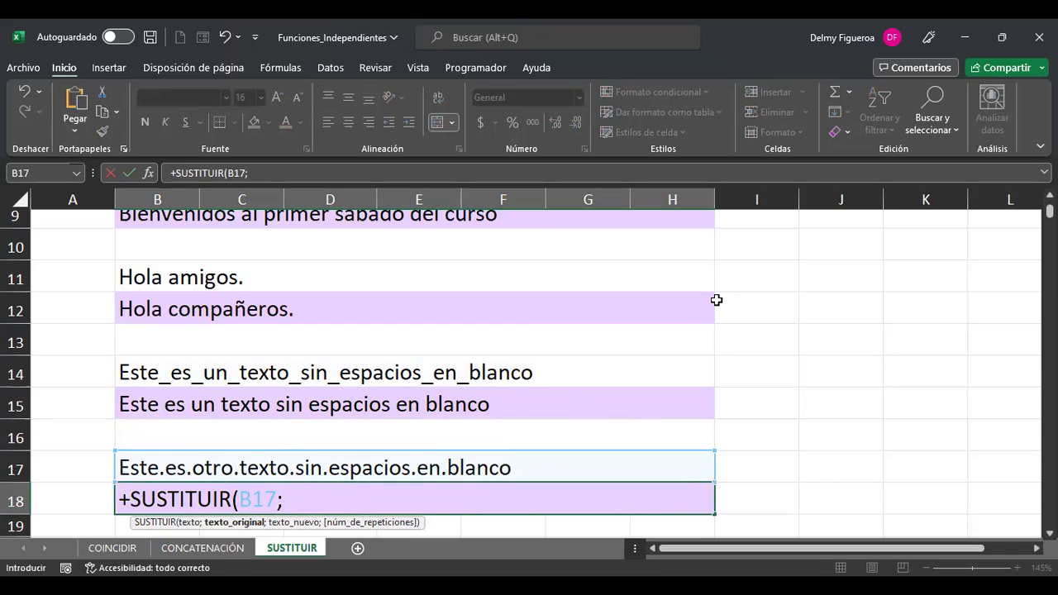
pyautogui.write('".";" "')
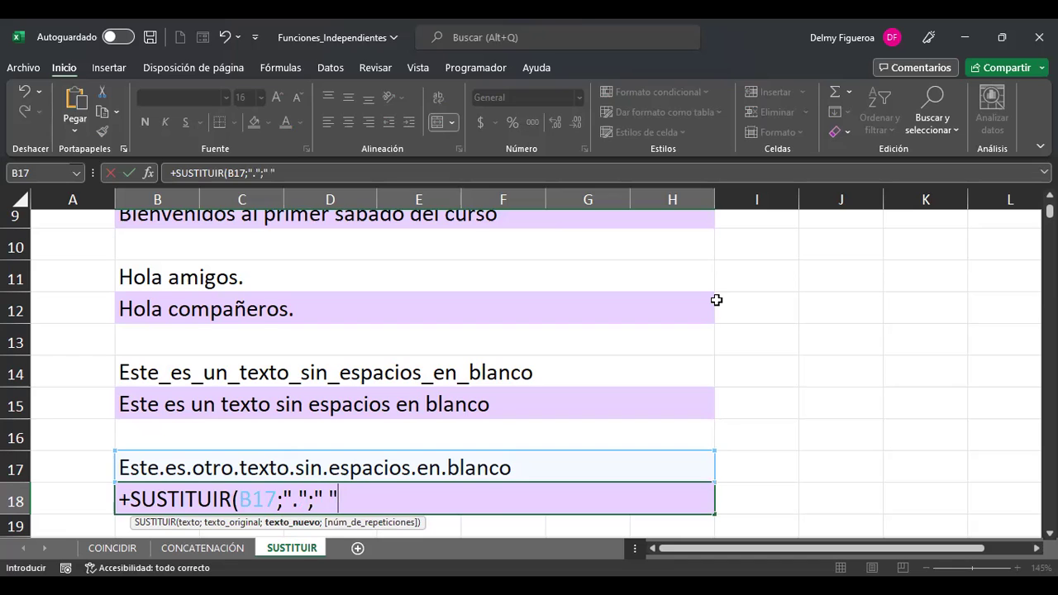
pyautogui.press('Return')
# Review the original phrases and their SUSTITUIR results from row 8 to row 18
pyautogui.scroll(-2, 690, 411)
pyautogui.scroll(3, 690, 411)
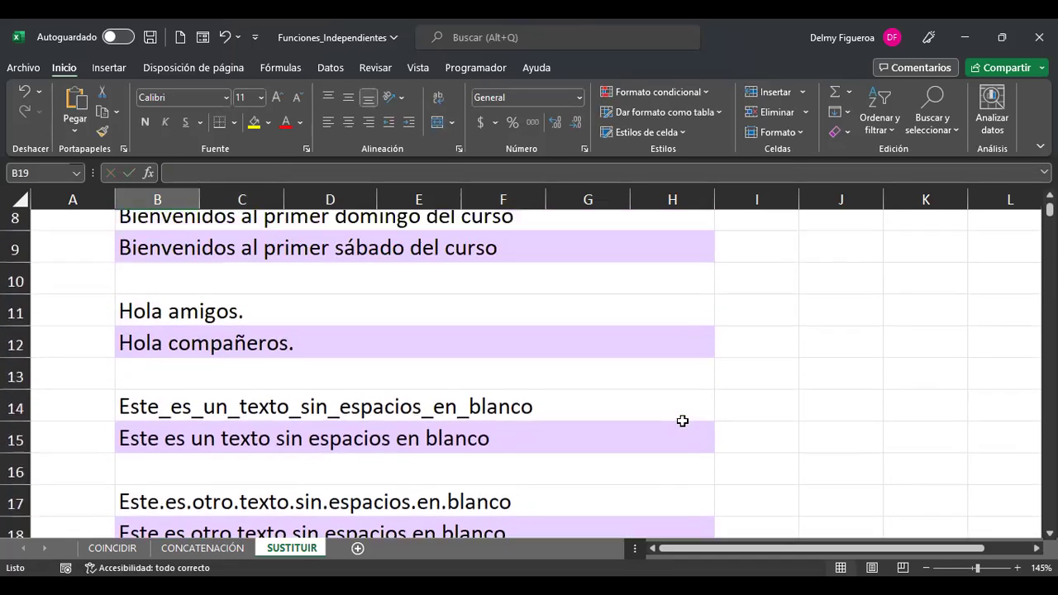
pyautogui.scroll(1, 682, 421)
pyautogui.scroll(2, 690, 396)
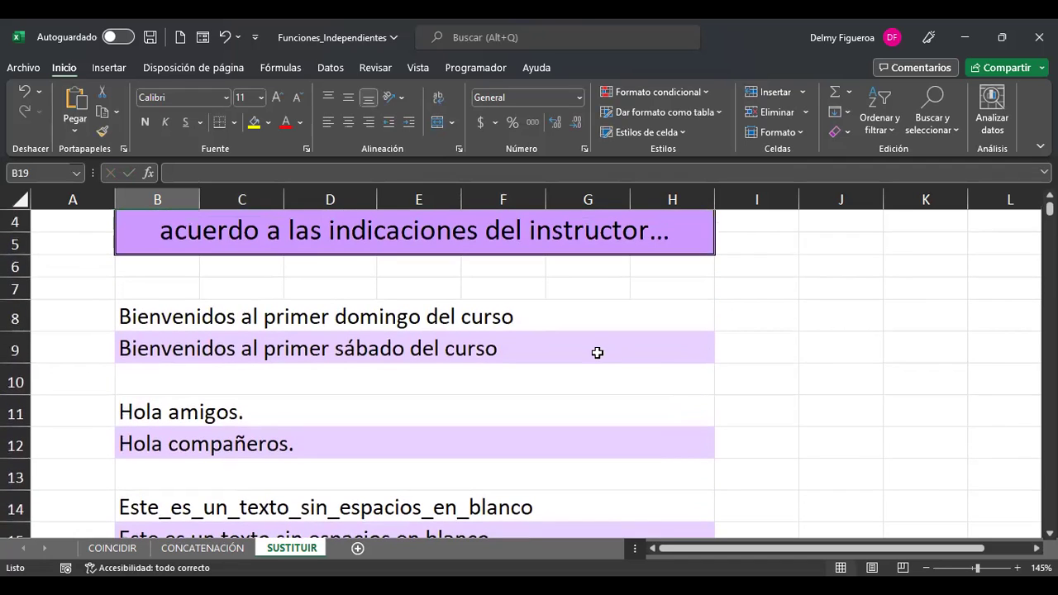
pyautogui.scroll(-3, 627, 349)
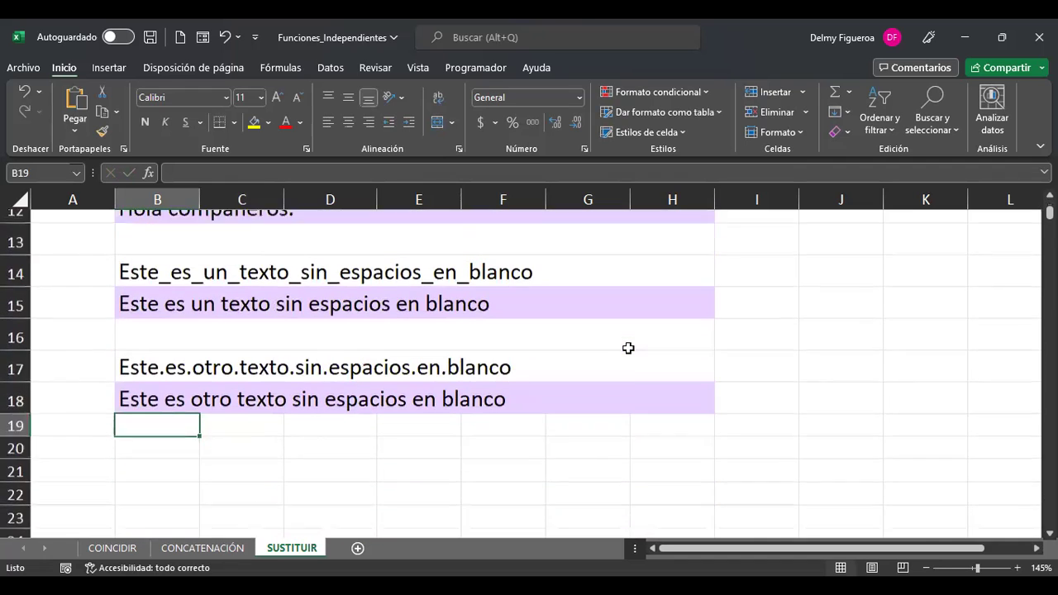
pyautogui.scroll(-2, 628, 349)
pyautogui.scroll(3, 586, 403)
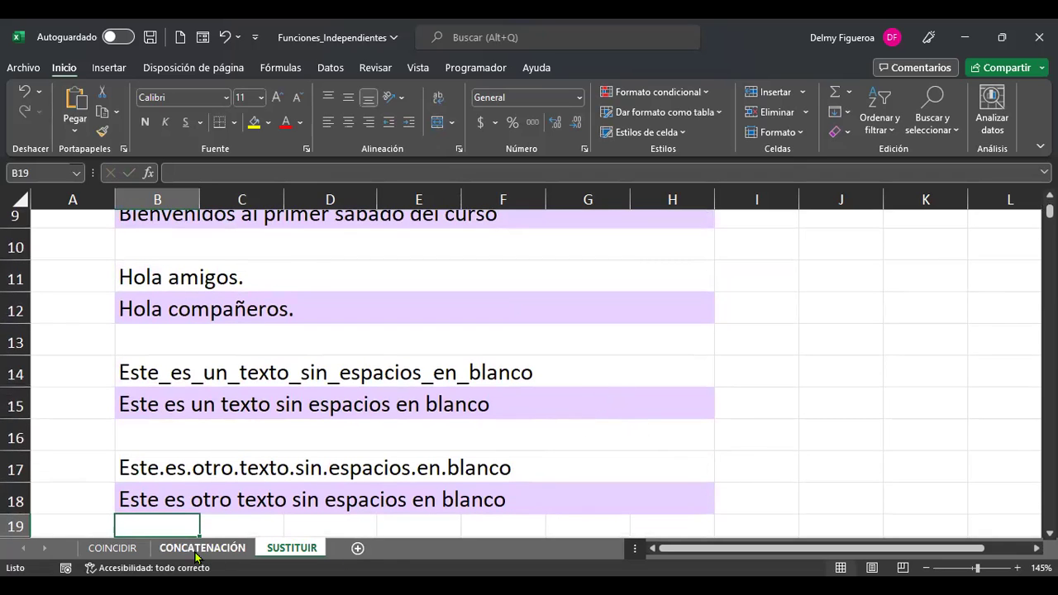
pyautogui.scroll(3, 536, 468)
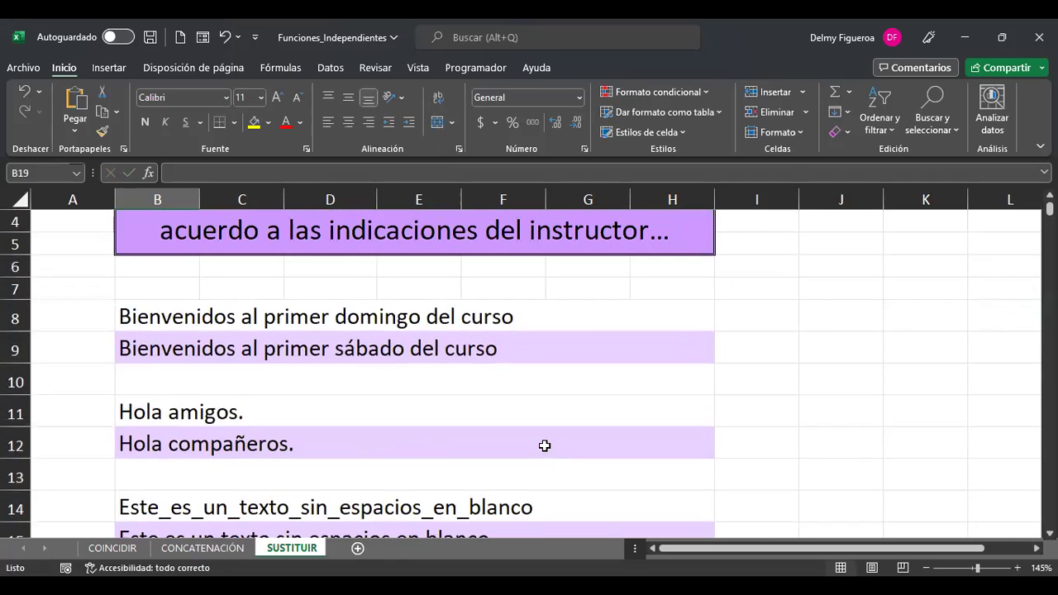
# Add a new blank worksheet after the SUSTITUIR sheet
pyautogui.click(357, 549)
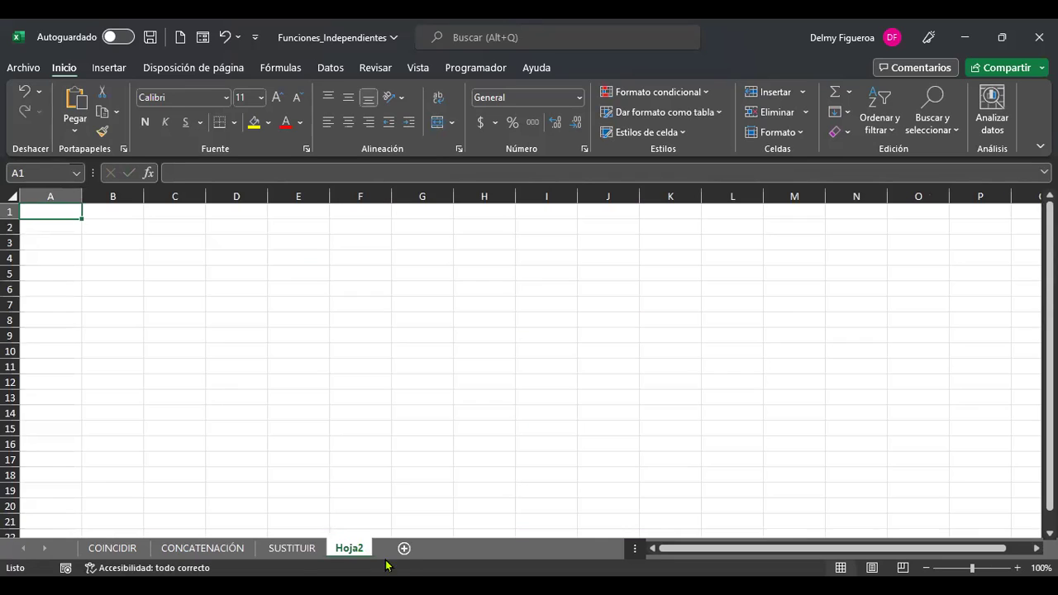
pyautogui.click(12, 195)
pyautogui.scroll(4, 296, 357)
pyautogui.hotkey('ctrl', 'Home')
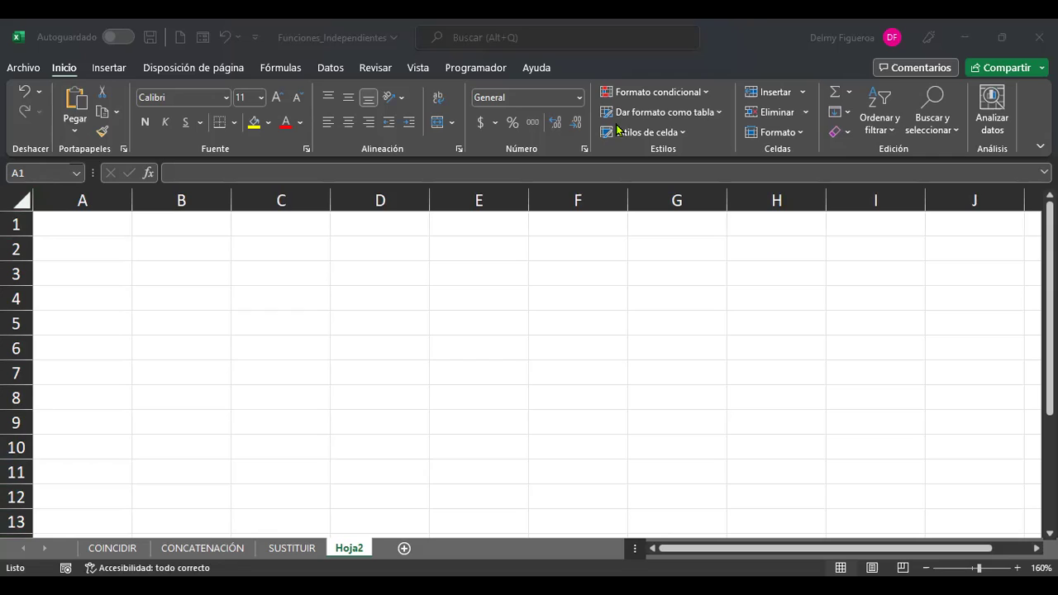
# Enter the heading "Vendedores" in cell B2 of the new sheet
pyautogui.click(86, 216)
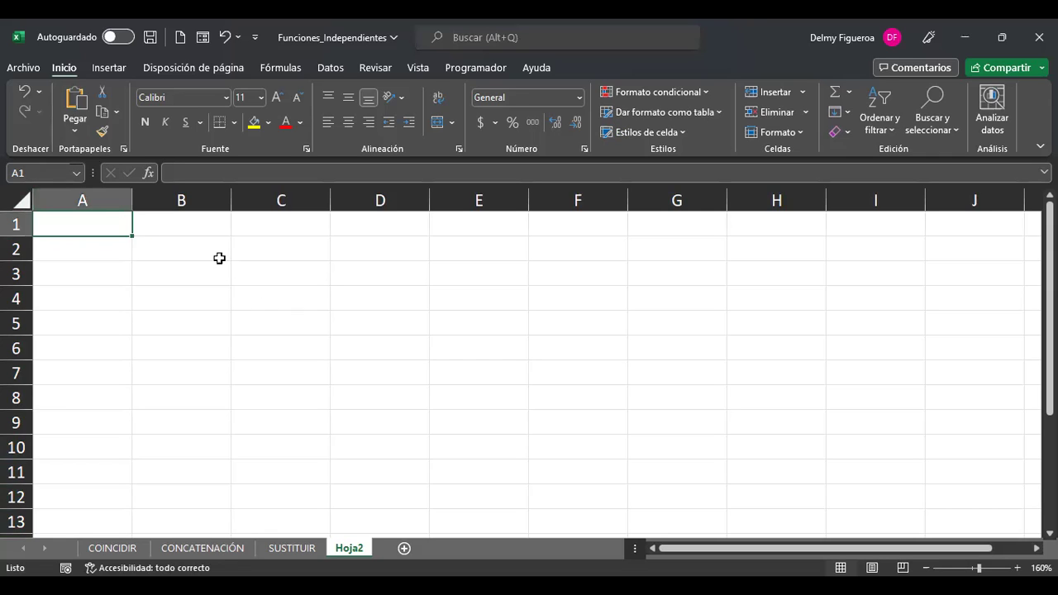
pyautogui.click(200, 245)
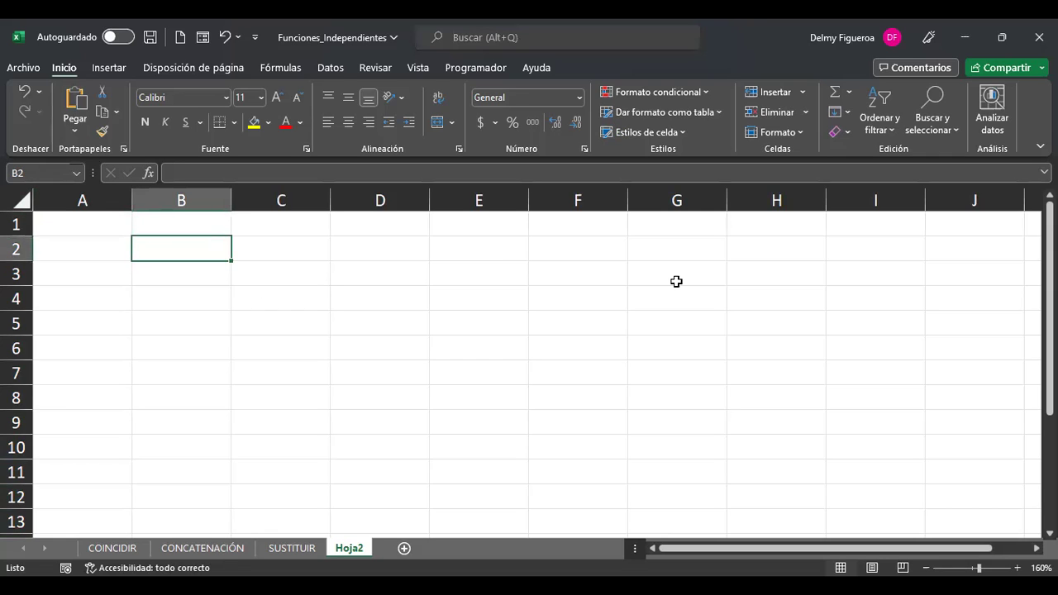
pyautogui.write('Vendedores')
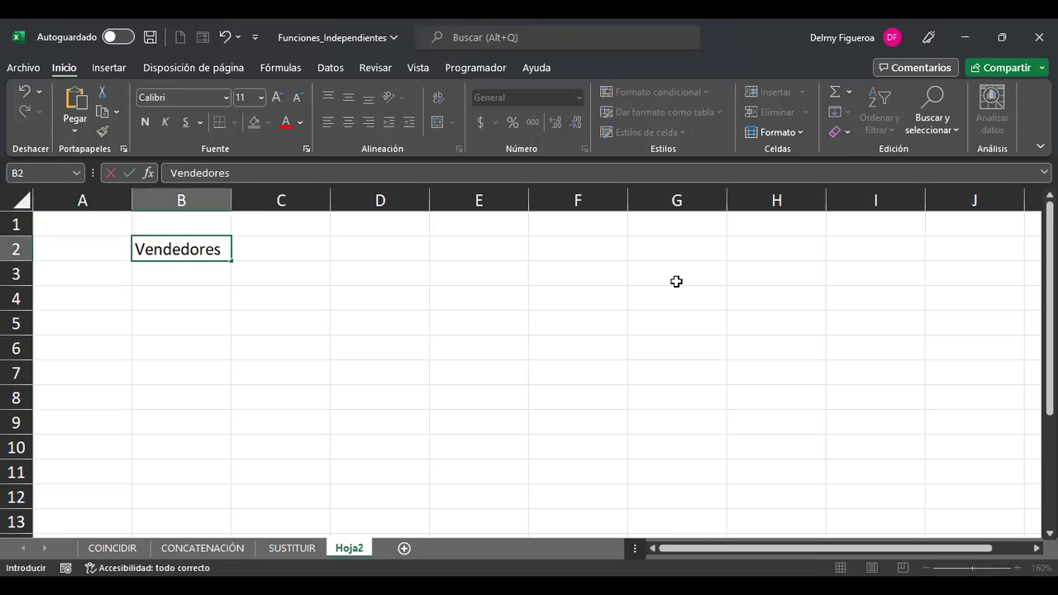
pyautogui.press('Return')
pyautogui.press('Up')
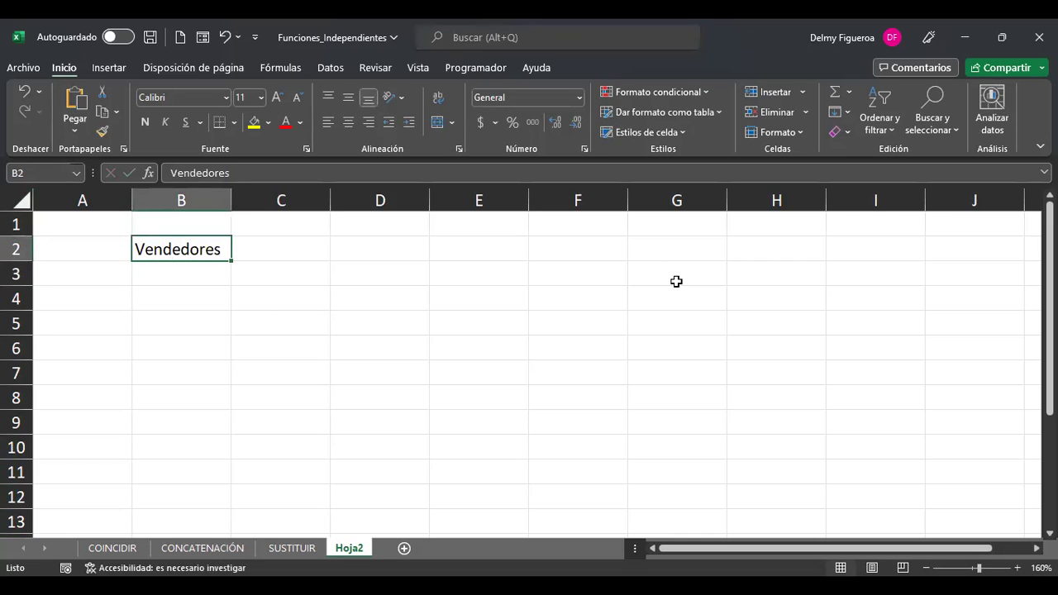
# Change the text in cell B2 to "Vendedor 1"
pyautogui.press('F2')
pyautogui.press('BackSpace')
pyautogui.press('BackSpace')
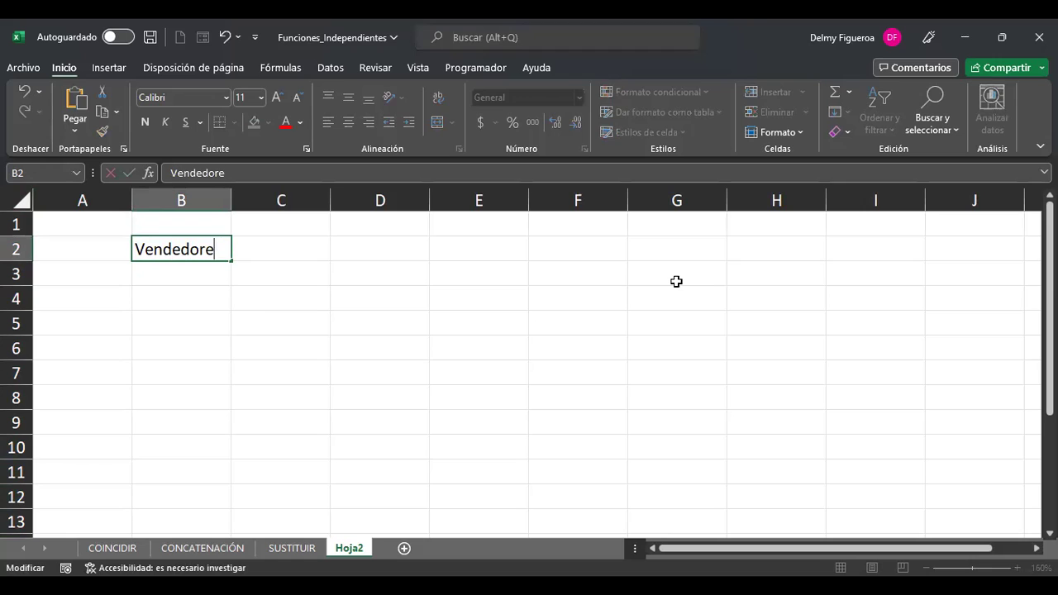
pyautogui.write('1')
pyautogui.press('Return')
pyautogui.press('Up')
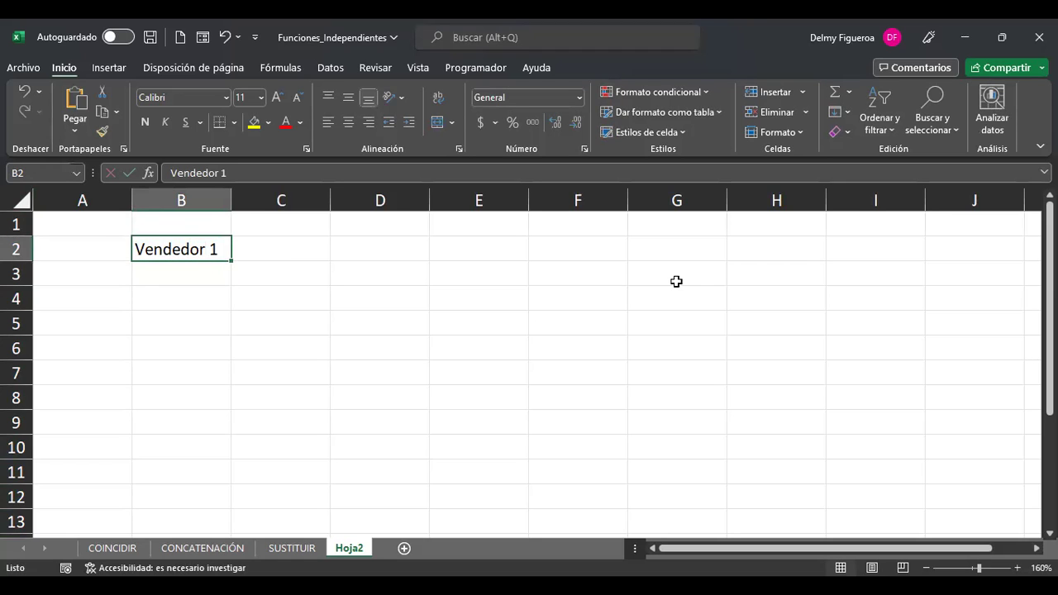
# Copy B2 into B3, change it to "Vendedor 2", and fill the series down to "Vendedor 5" in B6
pyautogui.hotkey('ctrl', 'c')
pyautogui.press('Down')
pyautogui.hotkey('ctrl', 'v')
pyautogui.press('Escape')
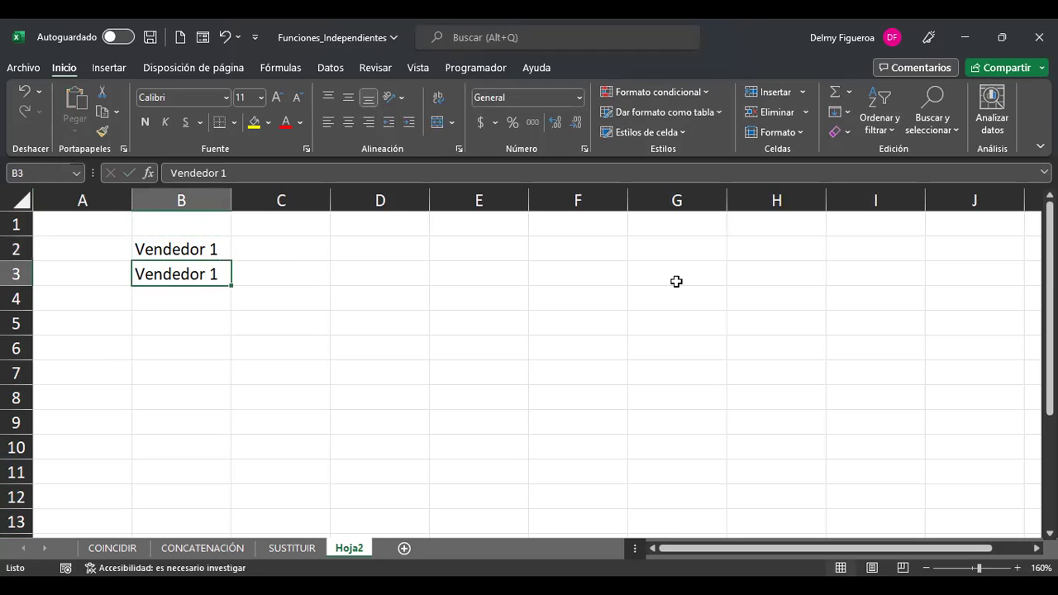
pyautogui.press('F2')
pyautogui.press('BackSpace')
pyautogui.press('BackSpace')
pyautogui.write('2')
pyautogui.press('Return')
pyautogui.moveTo(206, 246); pyautogui.dragTo(232, 351)
# Enter +ALEATORIO.ENTRE(1000;2000) in C2 to generate a random amount for Vendedor 1
pyautogui.click(281, 248)
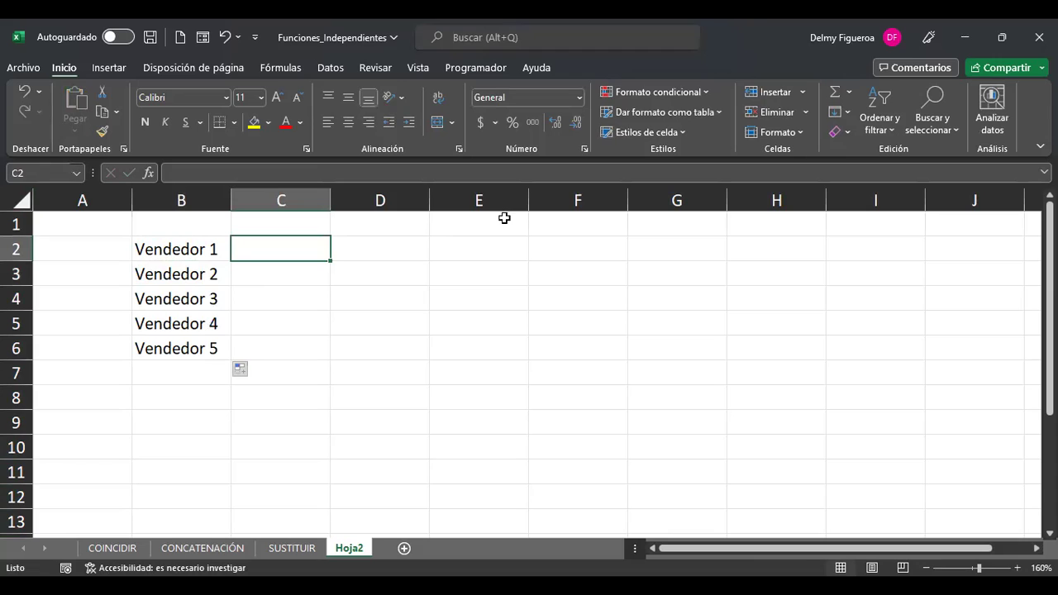
pyautogui.write('+')
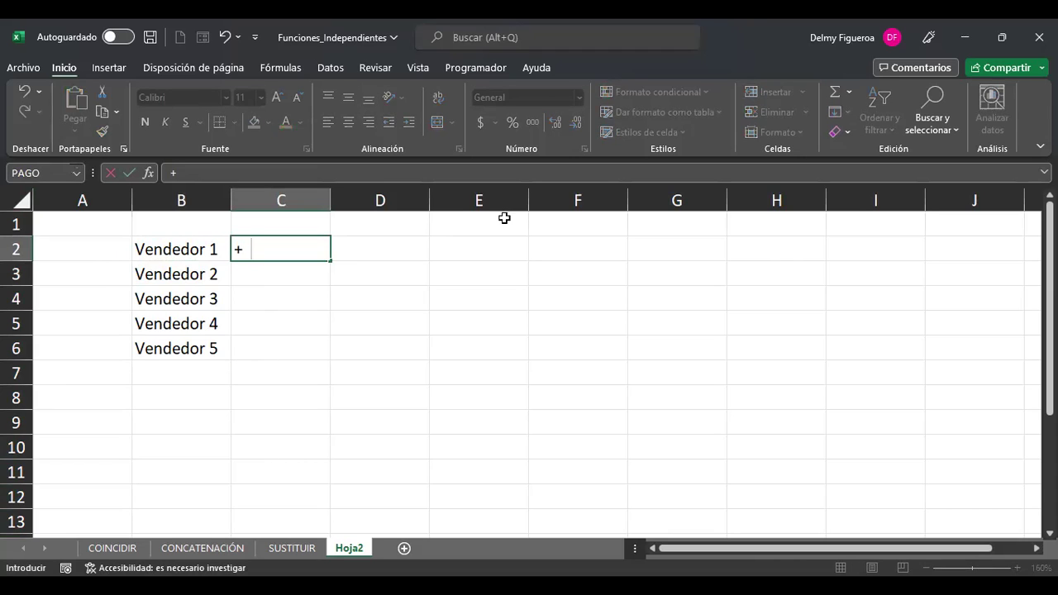
pyautogui.write('ale')
pyautogui.doubleClick(328, 283)
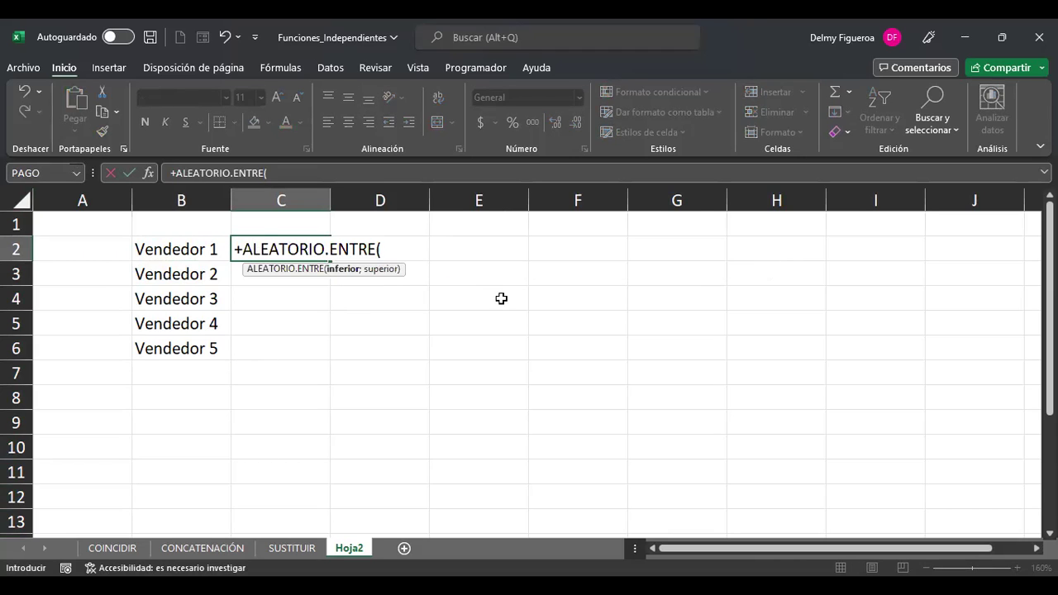
pyautogui.write('1000;20')
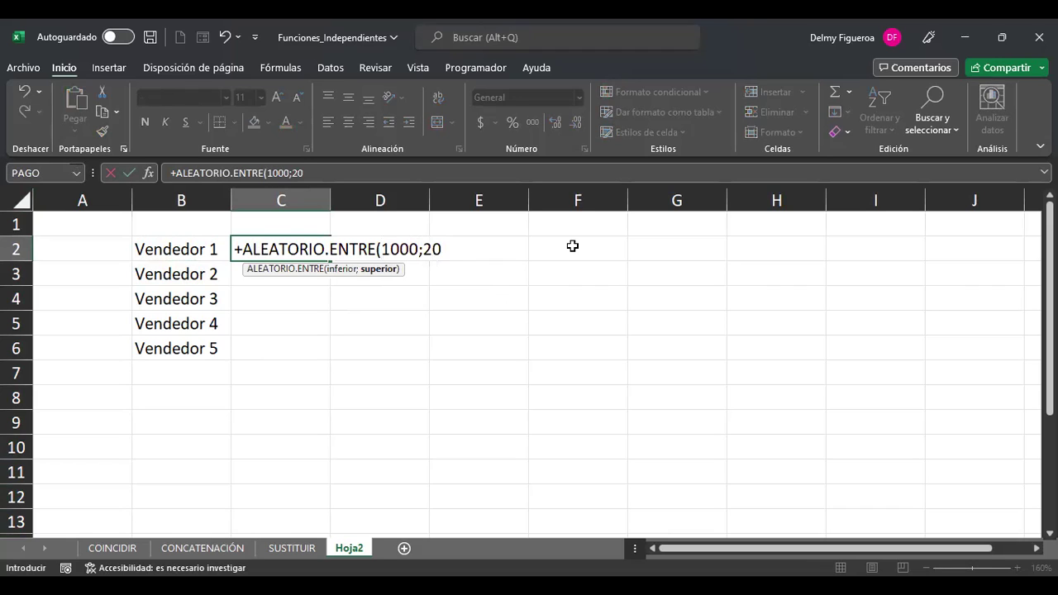
pyautogui.write('00')
pyautogui.press('Return')
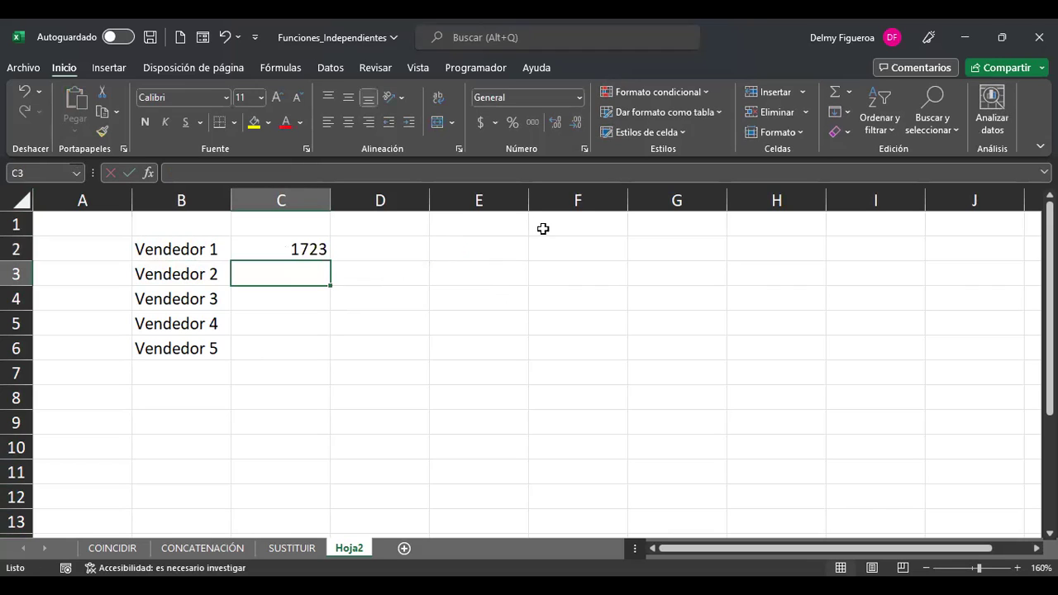
# Fill the random-number formula from C2 down to C6 and apply the dollar accounting format to the range
pyautogui.click(307, 248)
pyautogui.moveTo(331, 263); pyautogui.dragTo(335, 368)
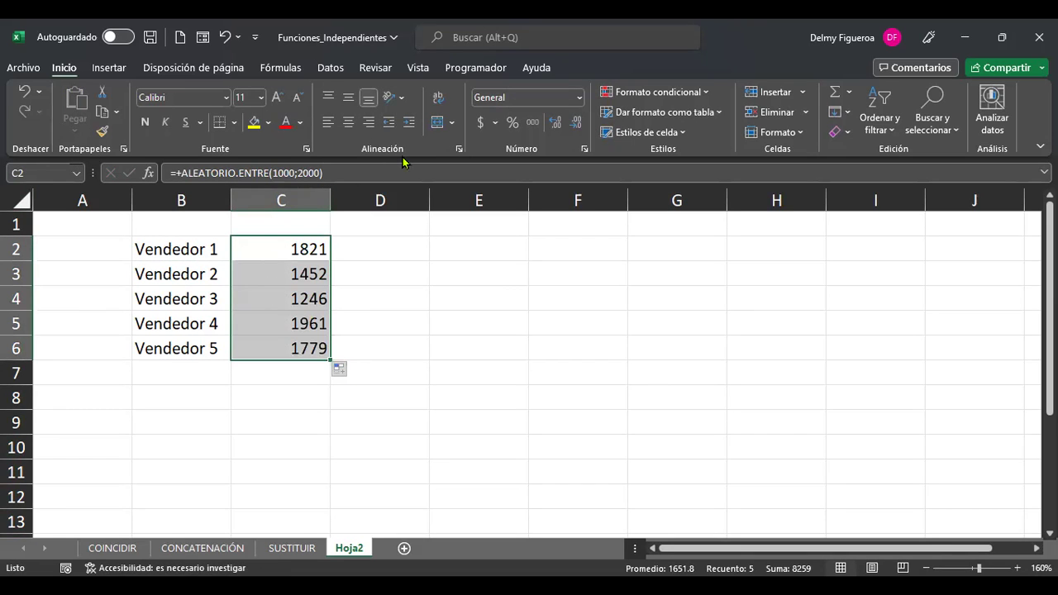
pyautogui.click(477, 122)
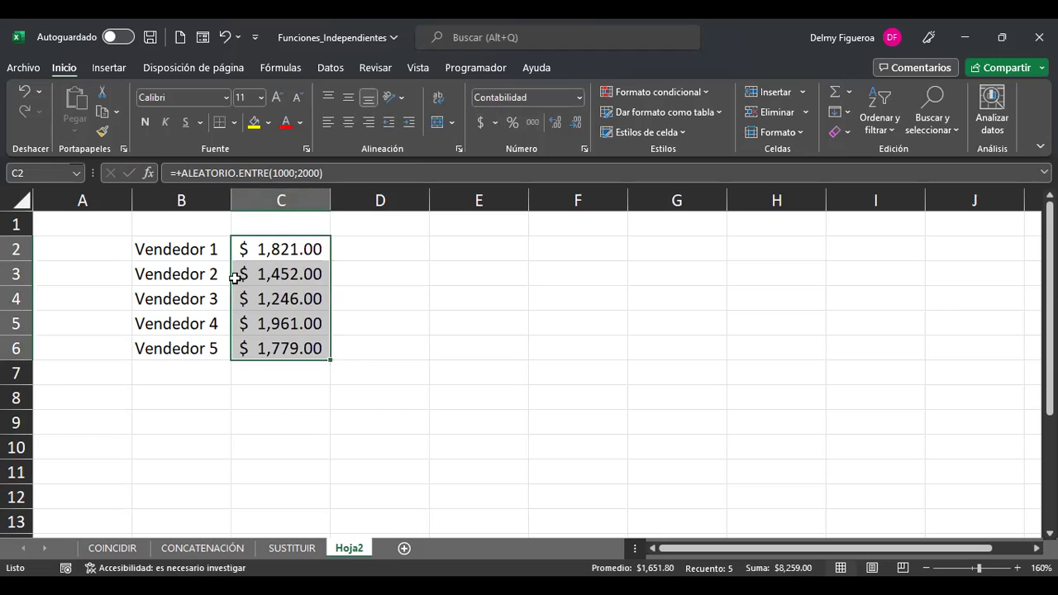
# Create a copy of the Hoja2 sheet and place it before Hoja2 in the same workbook
pyautogui.rightClick(353, 552)
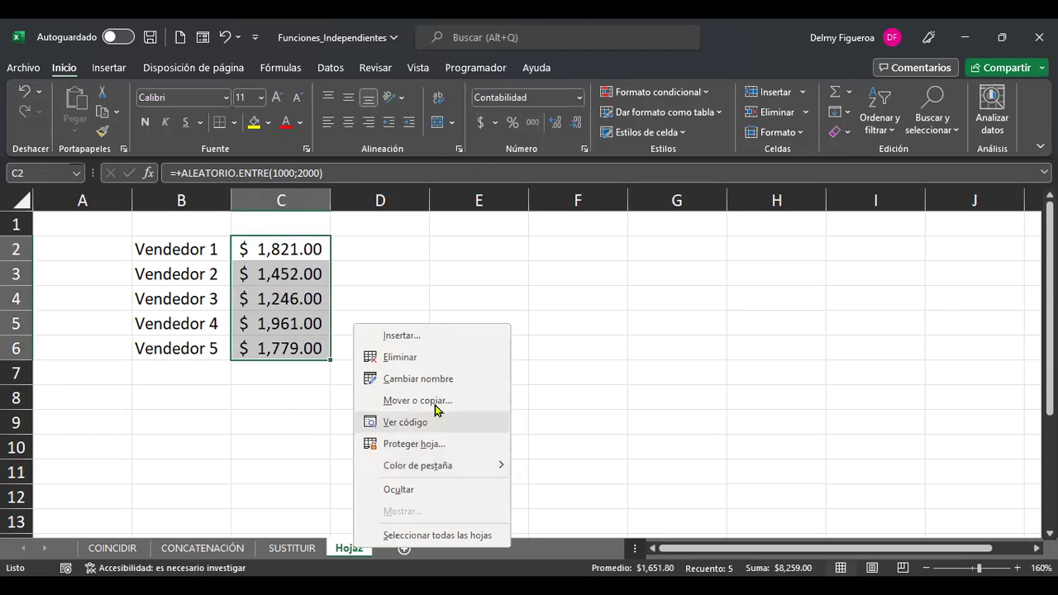
pyautogui.click(440, 402)
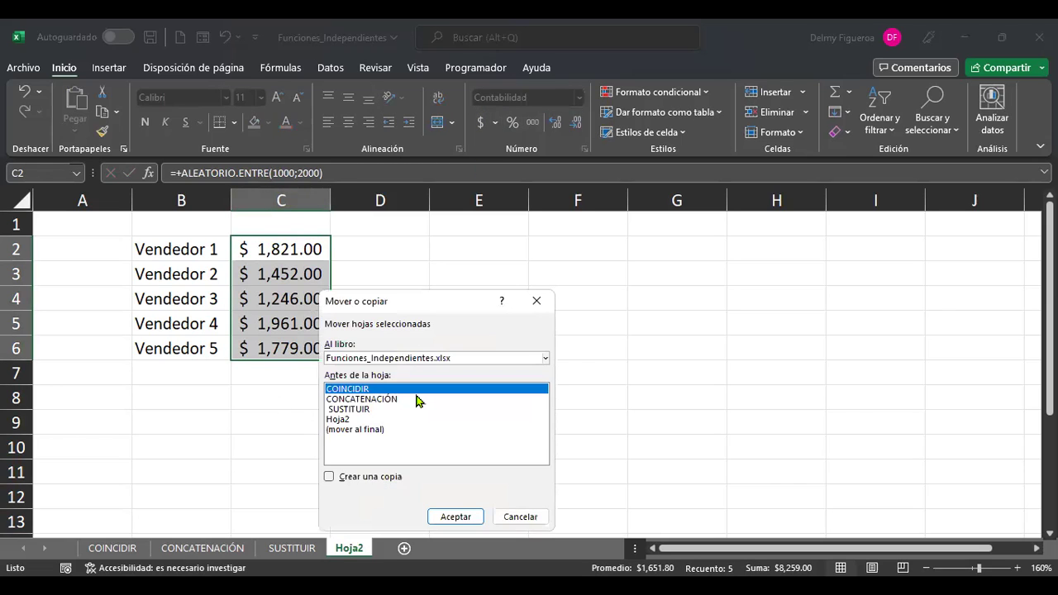
pyautogui.click(344, 419)
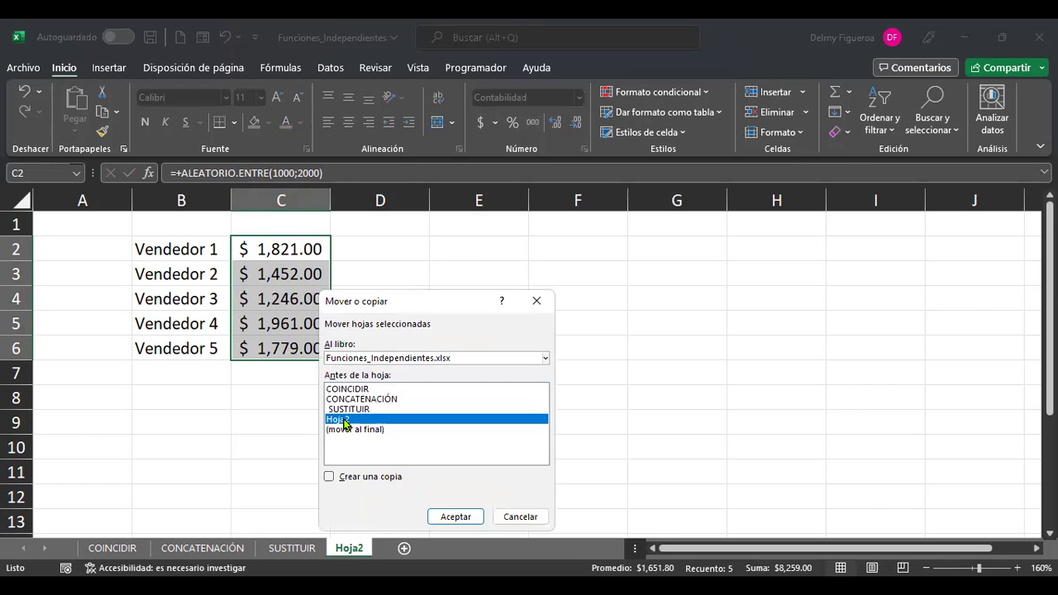
pyautogui.click(330, 478)
pyautogui.click(450, 516)
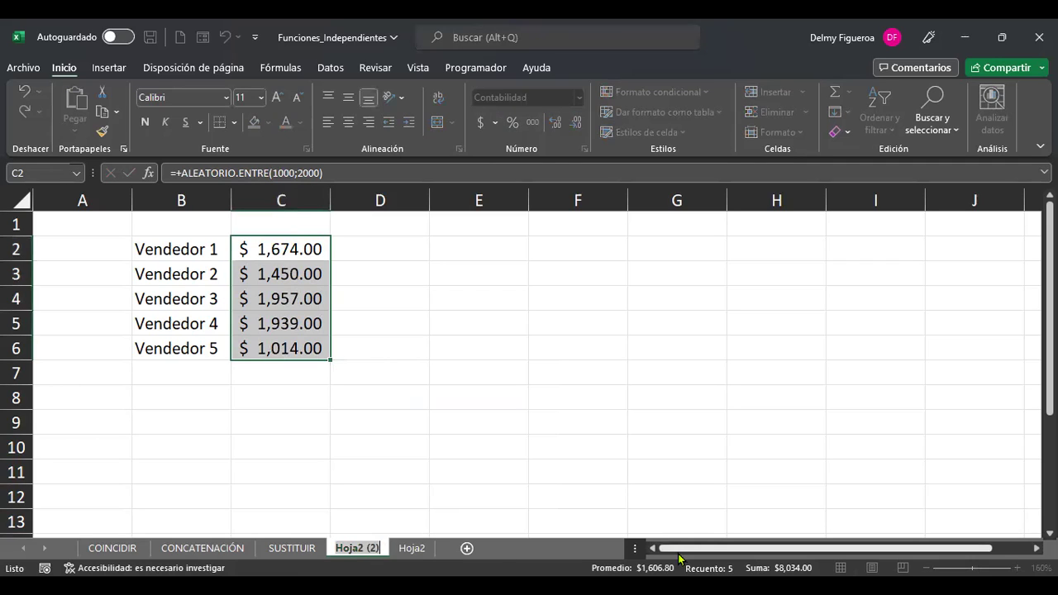
# Rename the copied sheet "Soyapango" and the original Hoja2 sheet "San Salvador"
pyautogui.write('Soyapango')
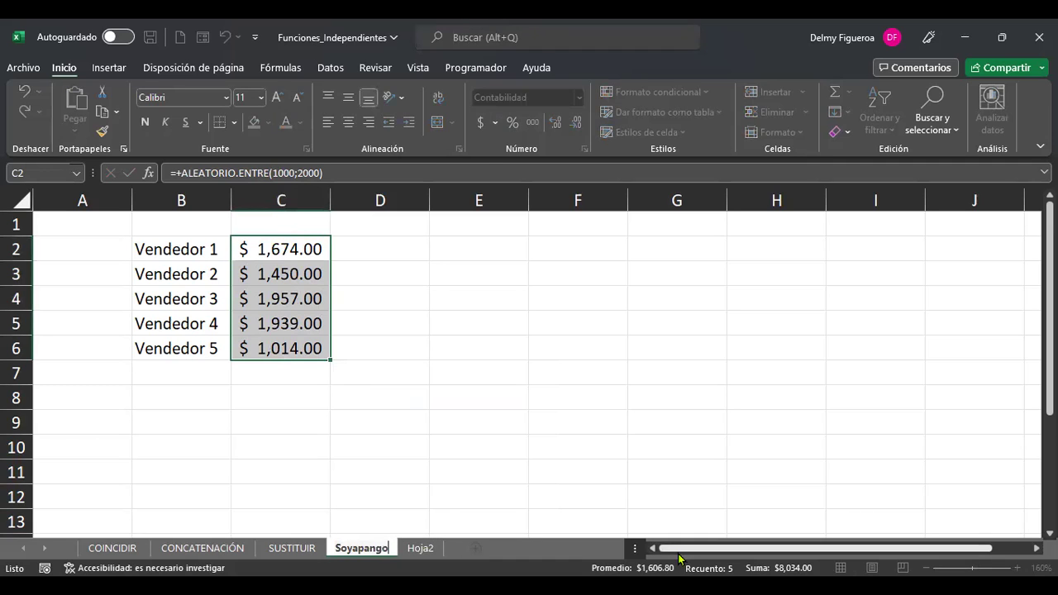
pyautogui.press('Return')
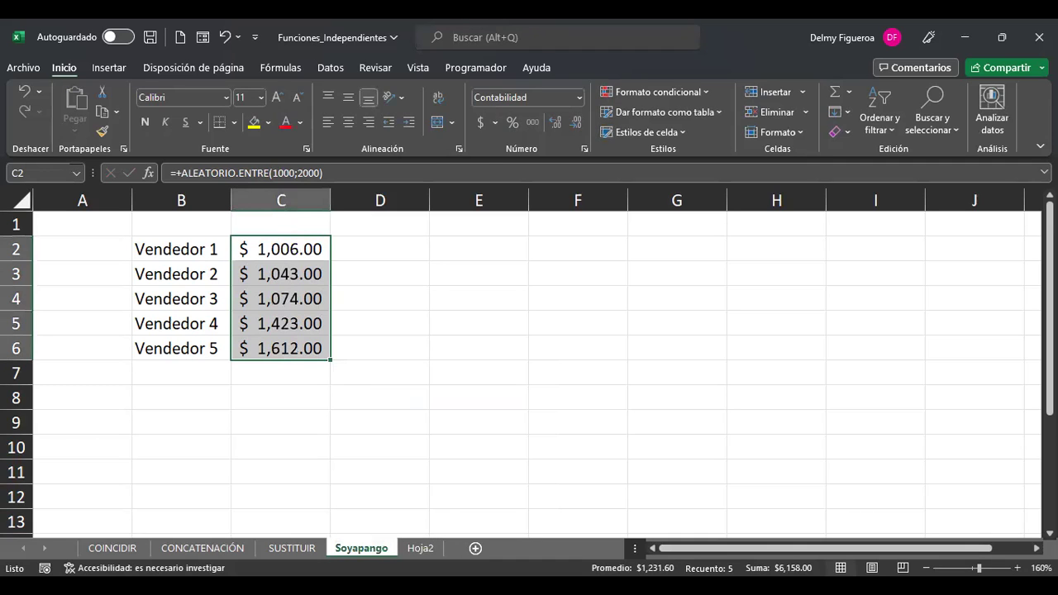
pyautogui.doubleClick(420, 548)
pyautogui.write('San Salvador')
pyautogui.press('Return')
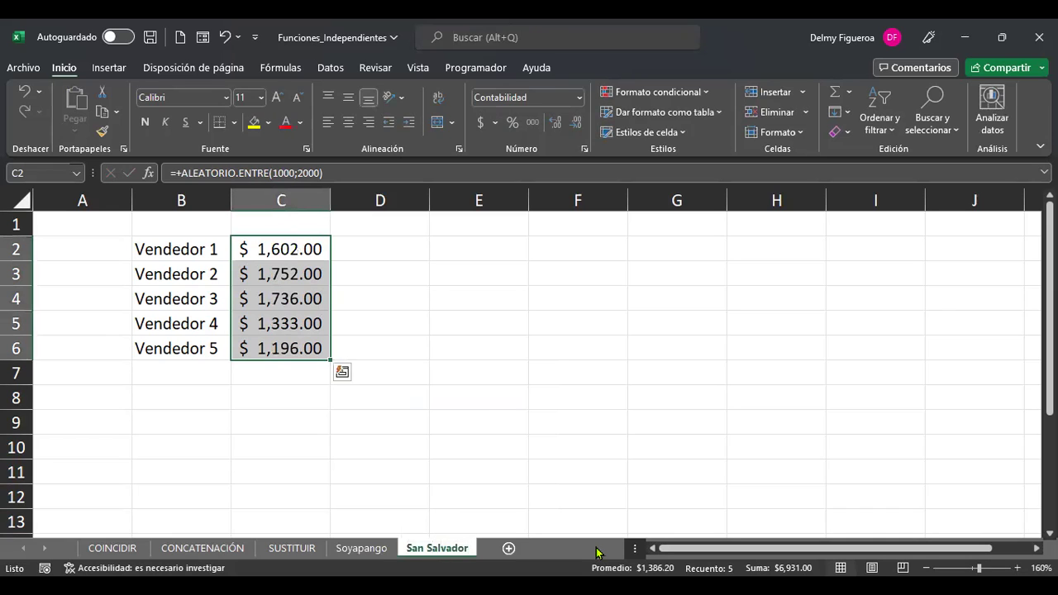
# Create a copy of the San Salvador sheet before the original and rename the copy "Centro"
pyautogui.rightClick(447, 545)
pyautogui.click(537, 400)
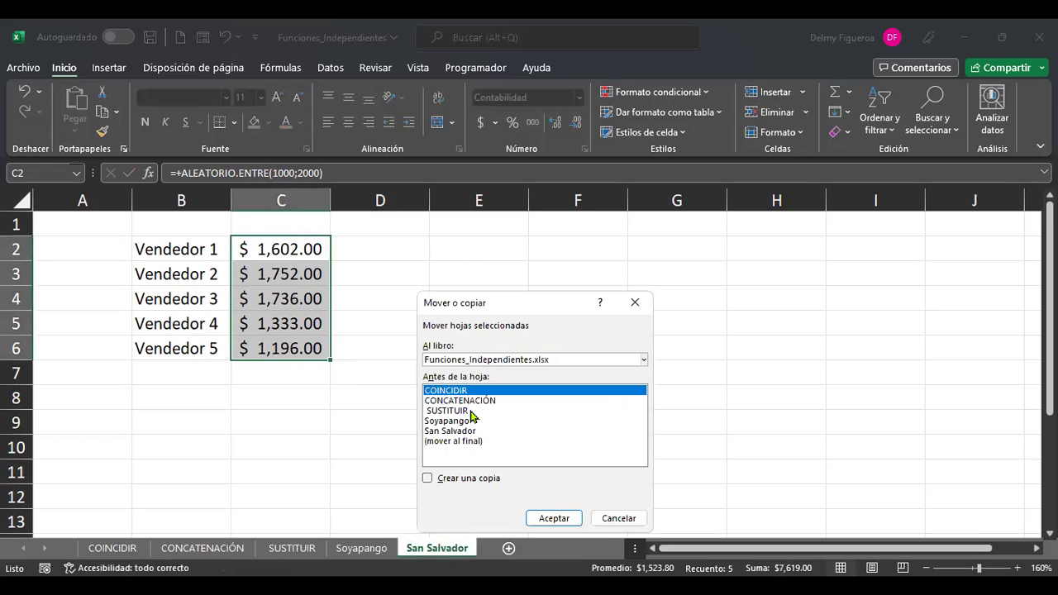
pyautogui.click(465, 431)
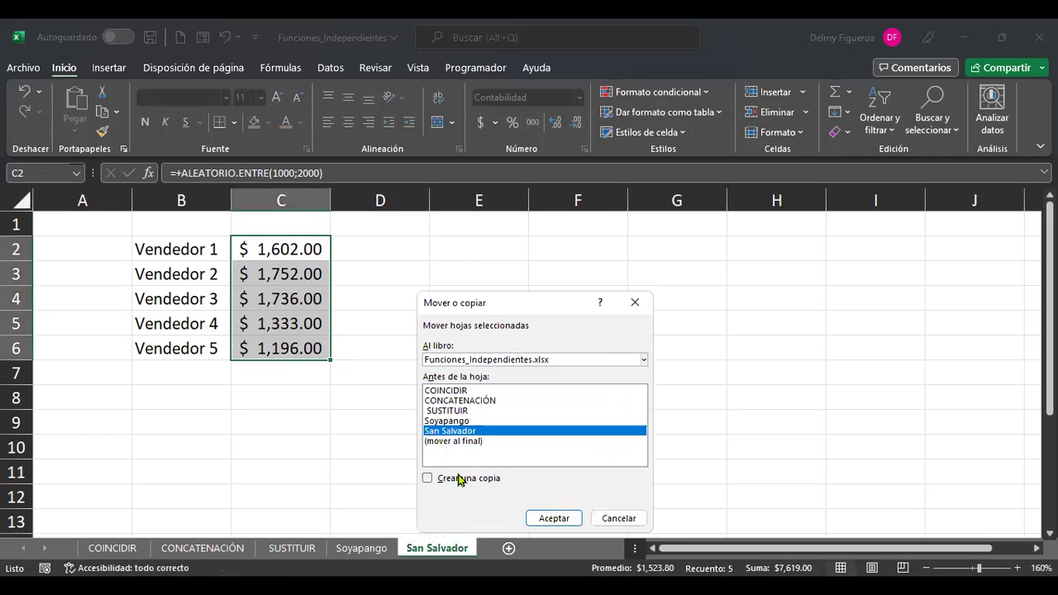
pyautogui.click(459, 477)
pyautogui.click(549, 517)
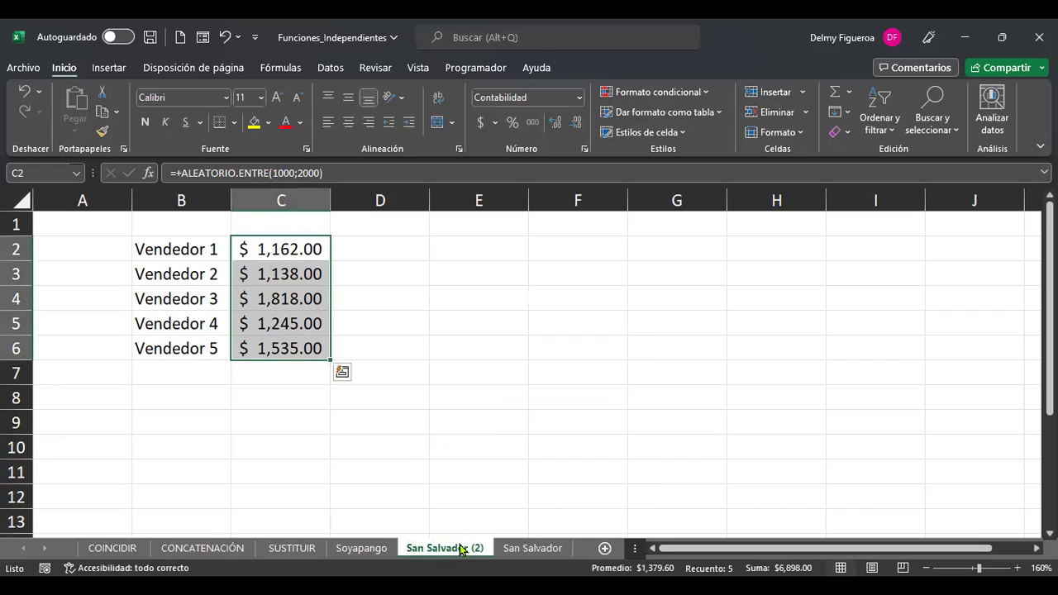
pyautogui.doubleClick(458, 545)
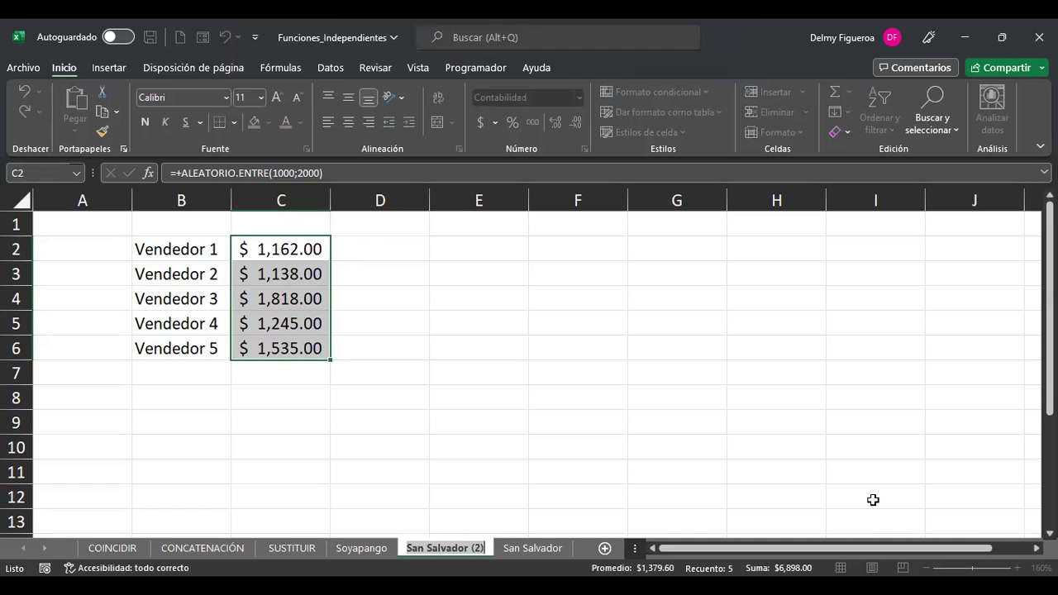
pyautogui.write('Centro')
pyautogui.press('Return')
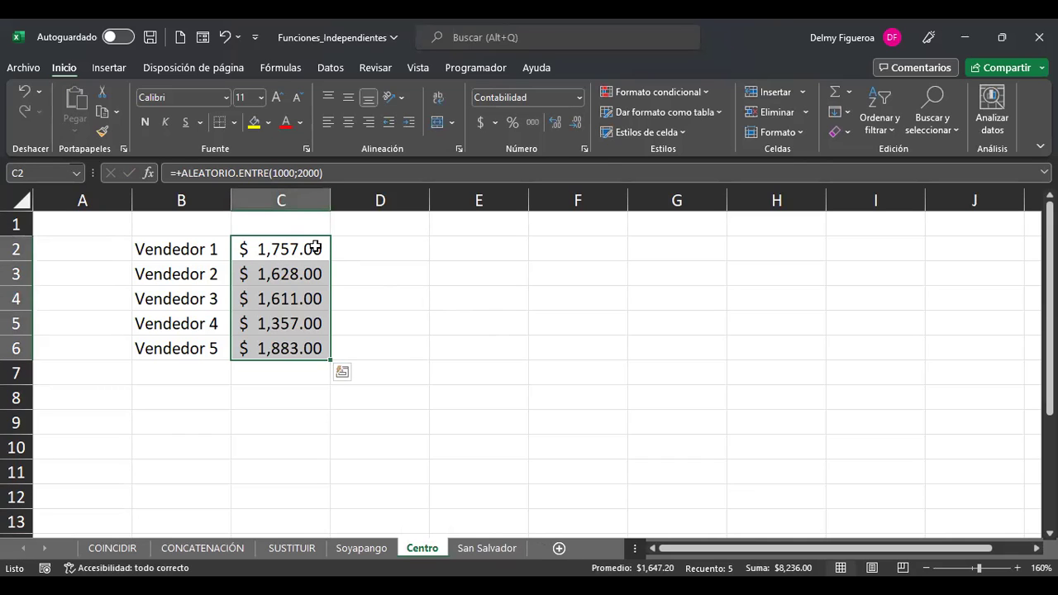
# Replace the random formulas in C2:C6 of the Centro sheet with their fixed values
pyautogui.hotkey('ctrl', 'c')
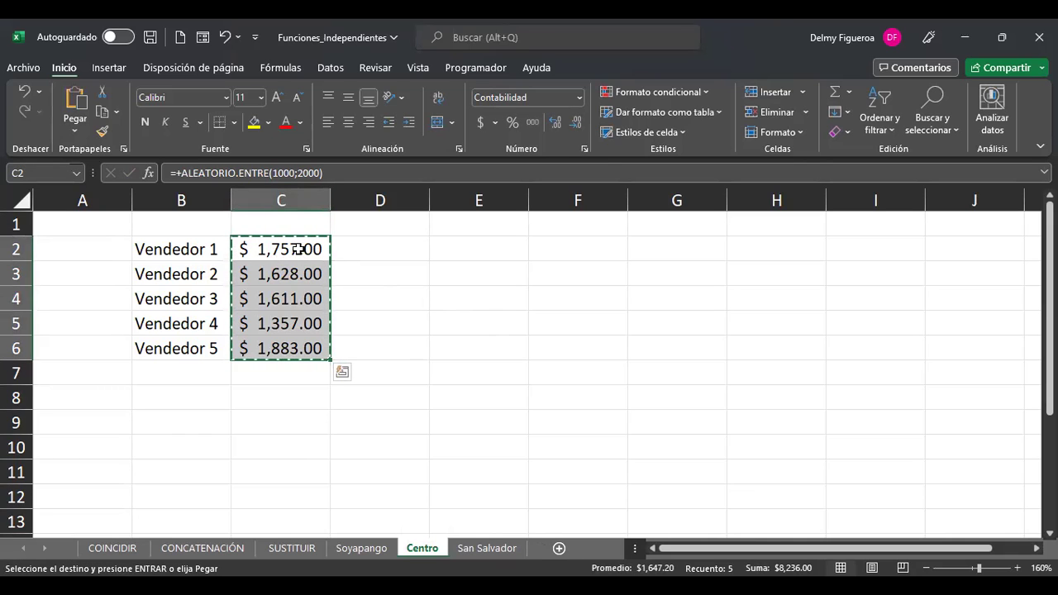
pyautogui.rightClick(298, 248)
pyautogui.click(359, 222)
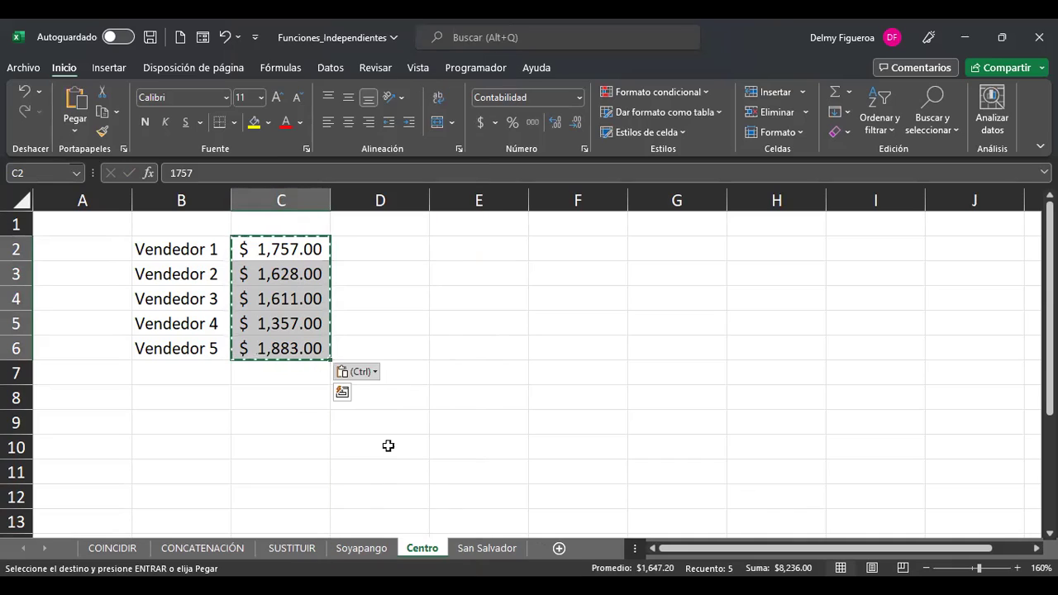
# Convert the random formulas in C2:C6 of the Soyapango sheet to fixed values
pyautogui.click(372, 552)
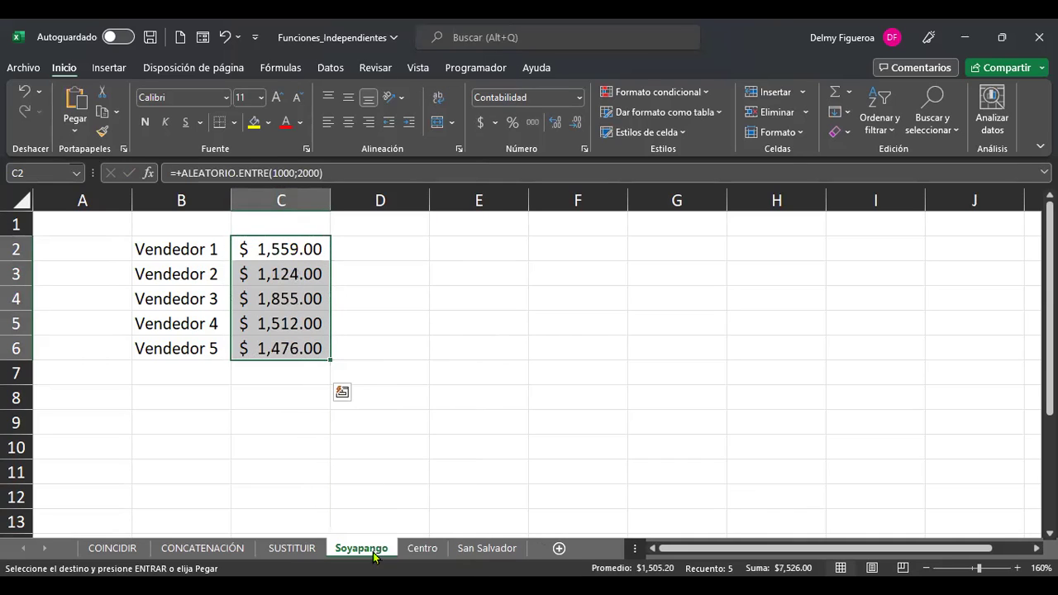
pyautogui.rightClick(319, 275)
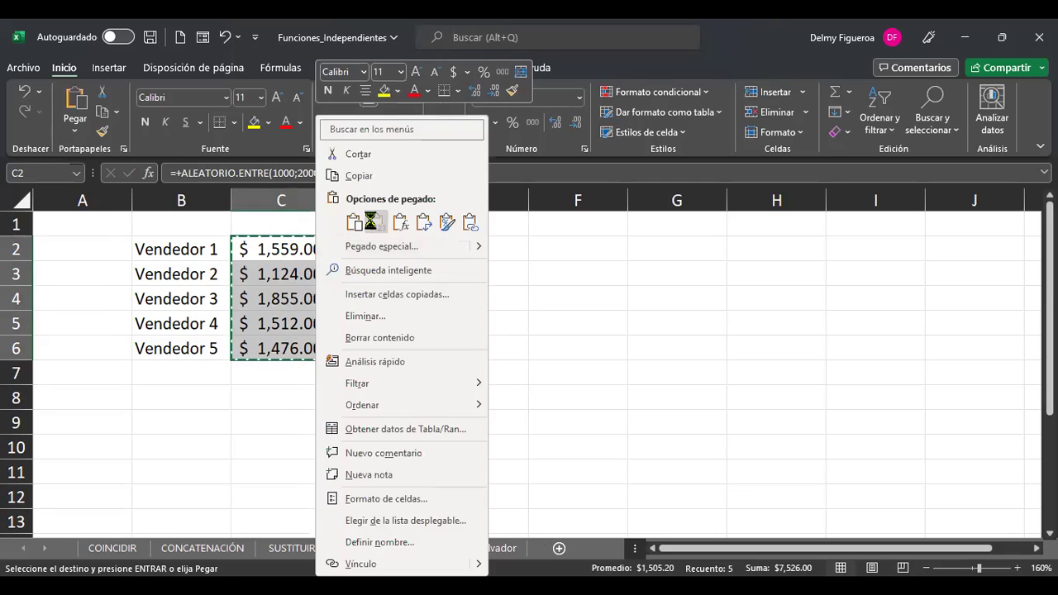
pyautogui.press('Escape')
# Paste C2:C6 of the San Salvador sheet over itself as values to remove the random formulas
pyautogui.click(418, 546)
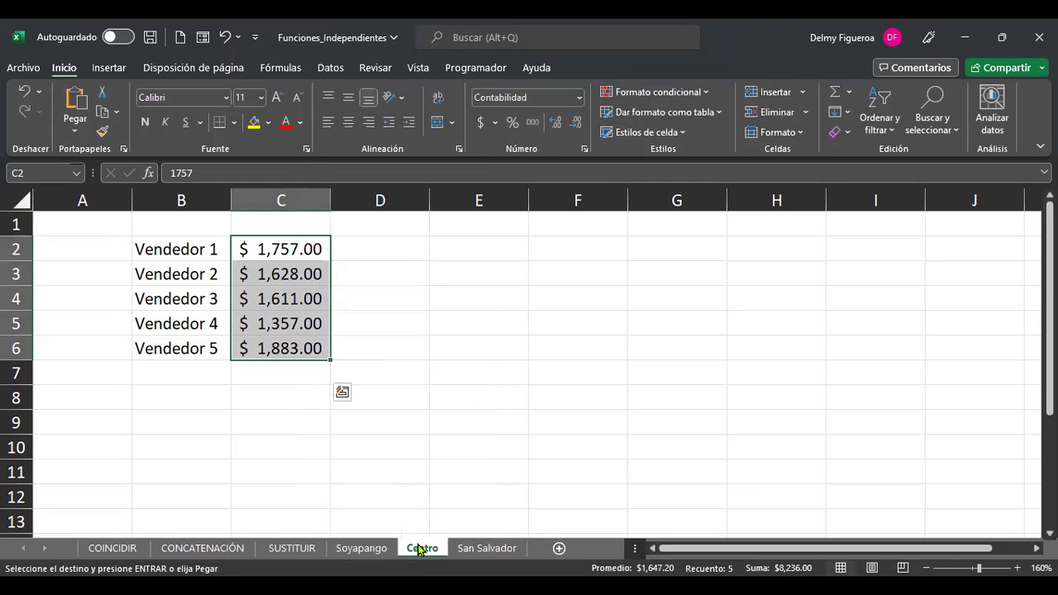
pyautogui.click(468, 541)
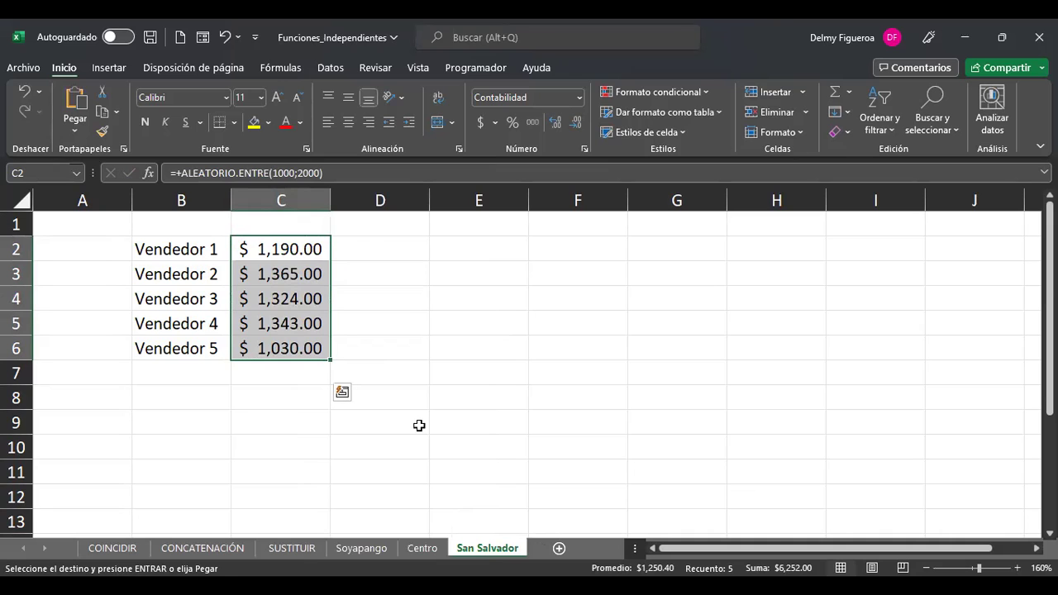
pyautogui.hotkey('ctrl', 'c')
pyautogui.rightClick(313, 266)
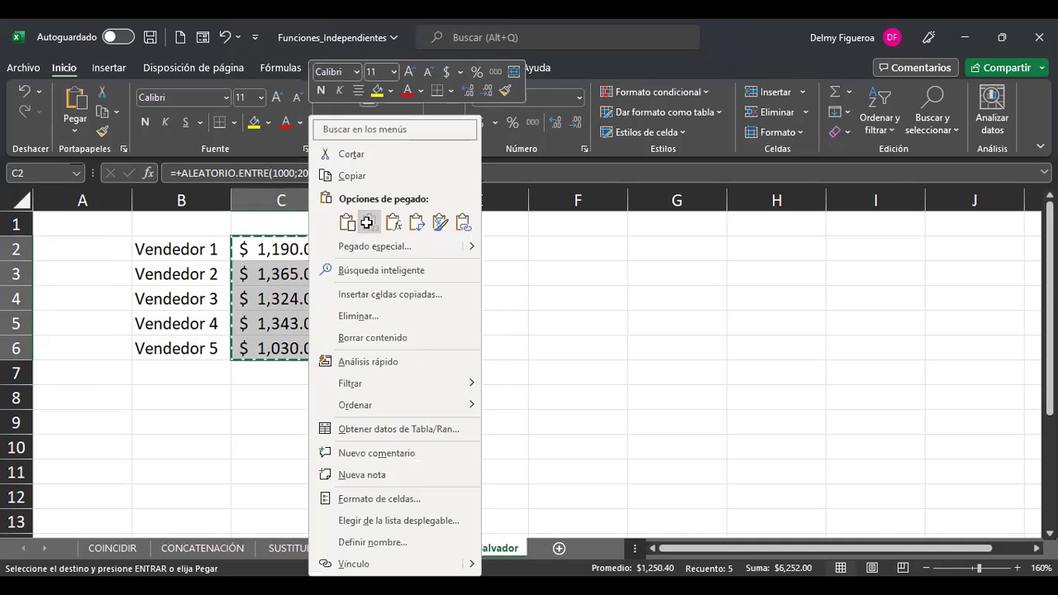
pyautogui.click(366, 223)
pyautogui.click(366, 239)
pyautogui.click(281, 246)
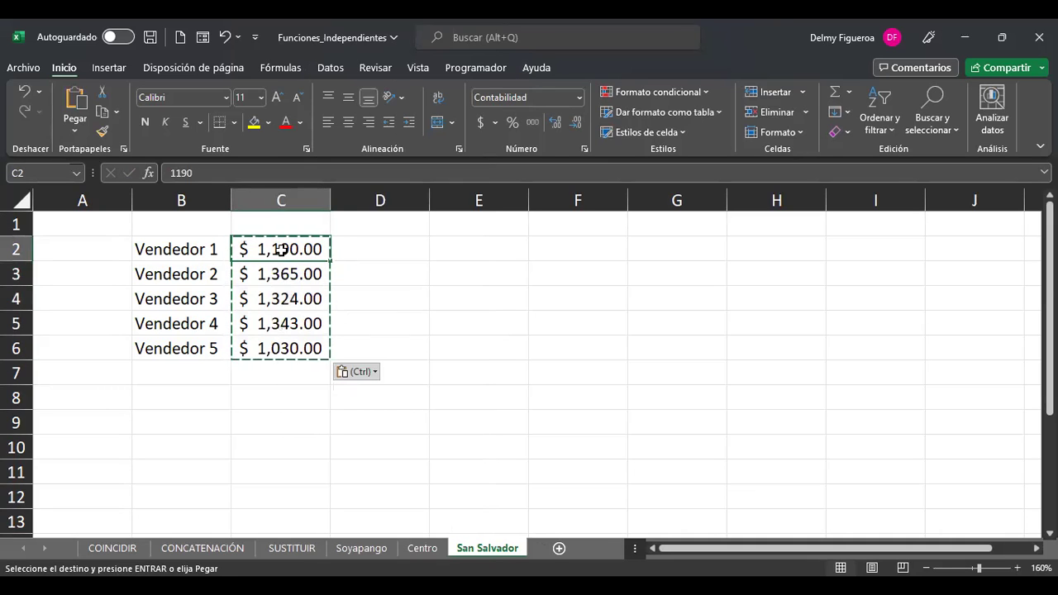
# Check the amounts on the Centro and Soyapango sheets and add a blank worksheet after San Salvador
pyautogui.click(423, 549)
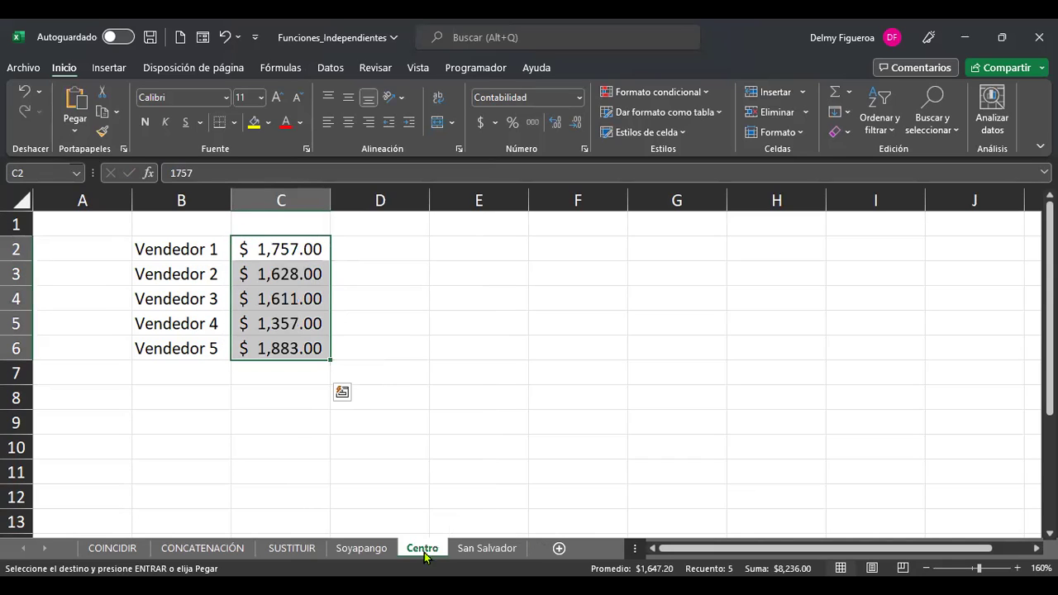
pyautogui.click(350, 549)
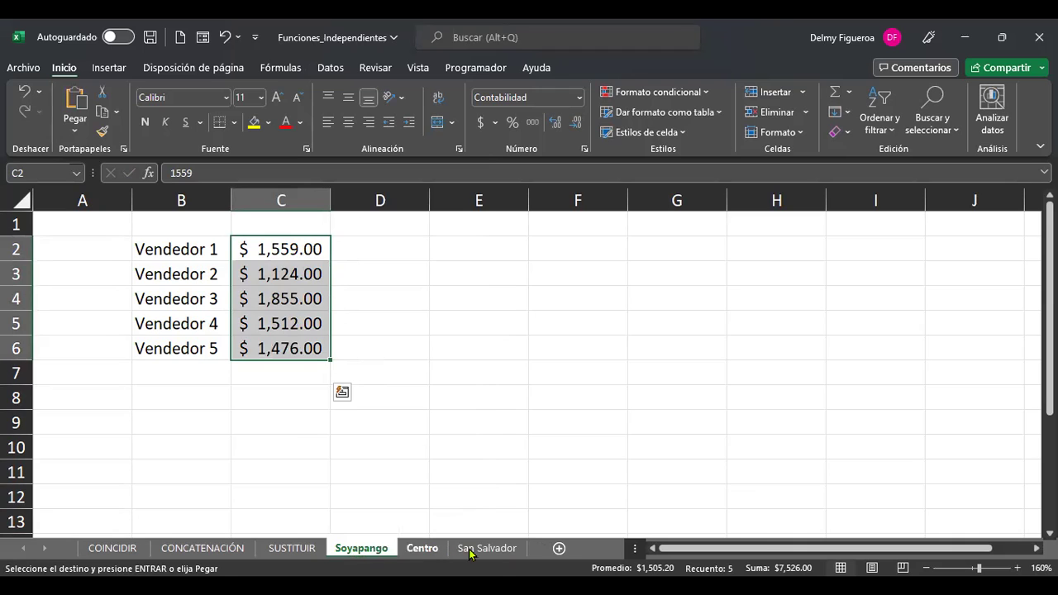
pyautogui.click(498, 549)
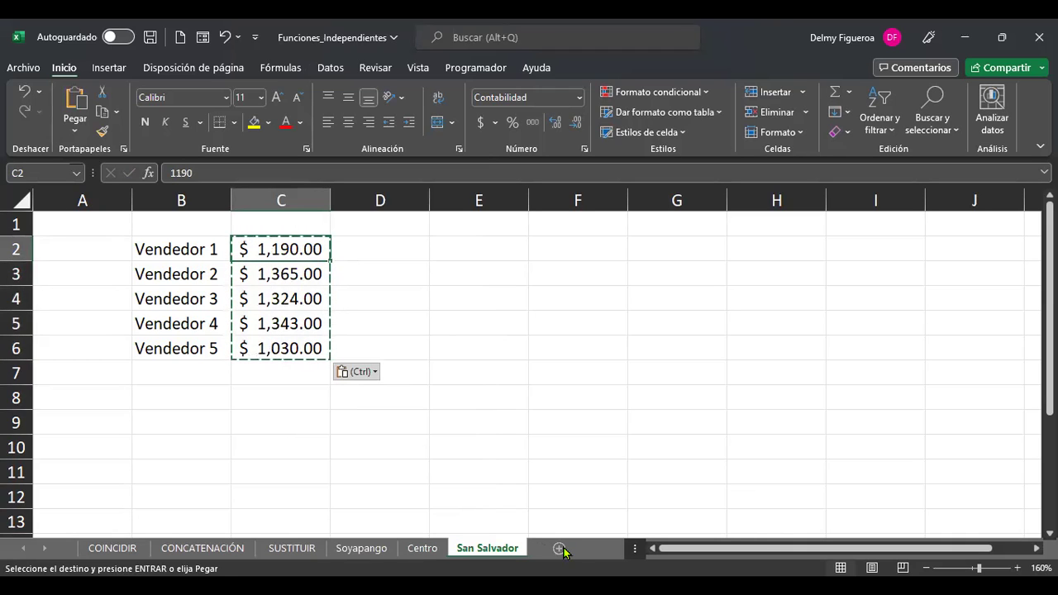
pyautogui.click(561, 549)
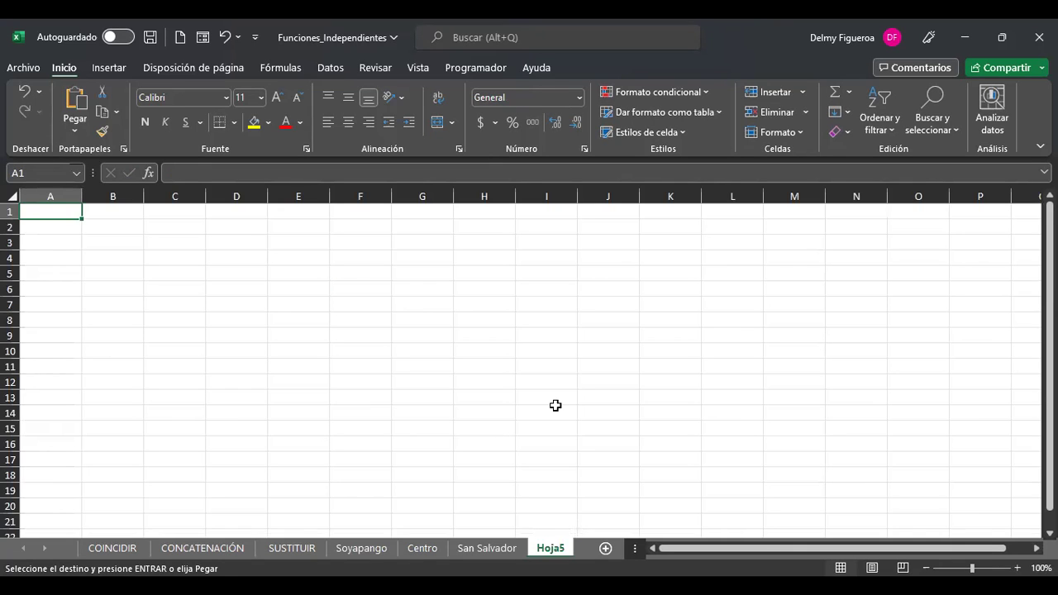
pyautogui.scroll(4, 556, 405)
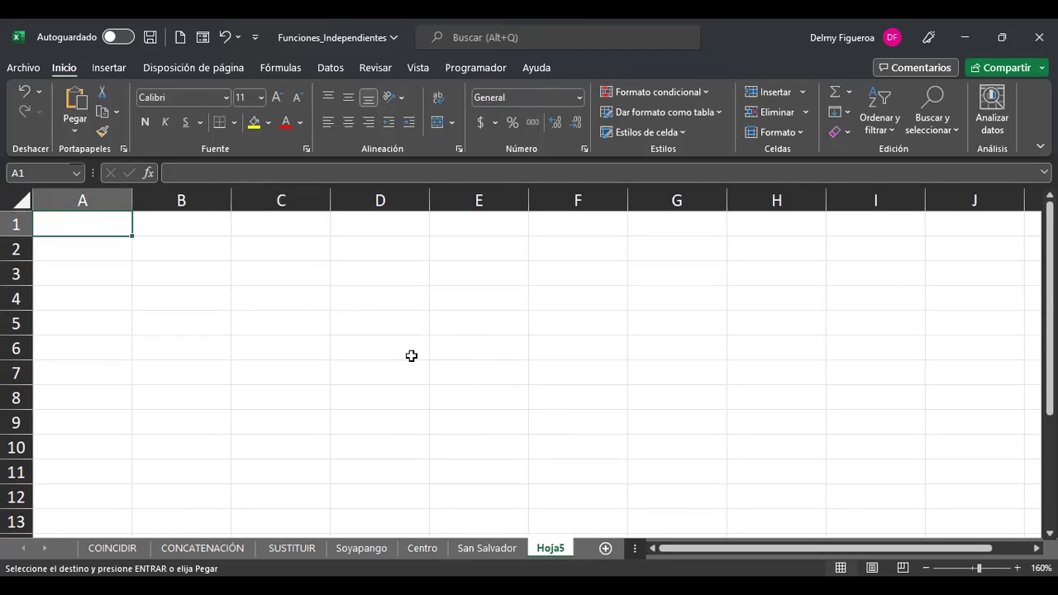
# List the heading Hojas and the sheet names San Salvador, Centro and Soyapango in B3:B6 of the new sheet
pyautogui.click(207, 276)
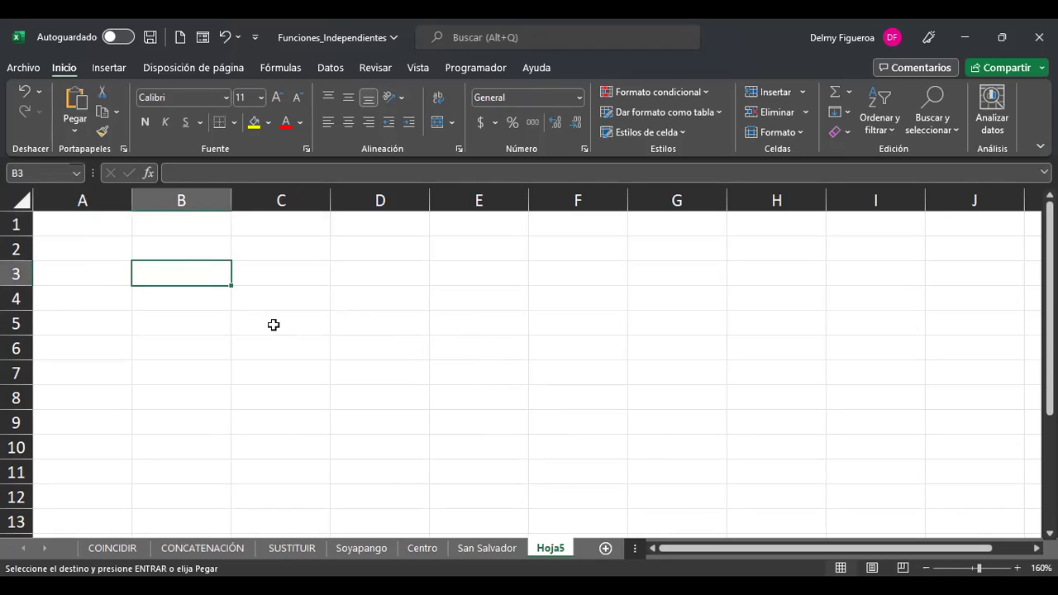
pyautogui.write('Hojas')
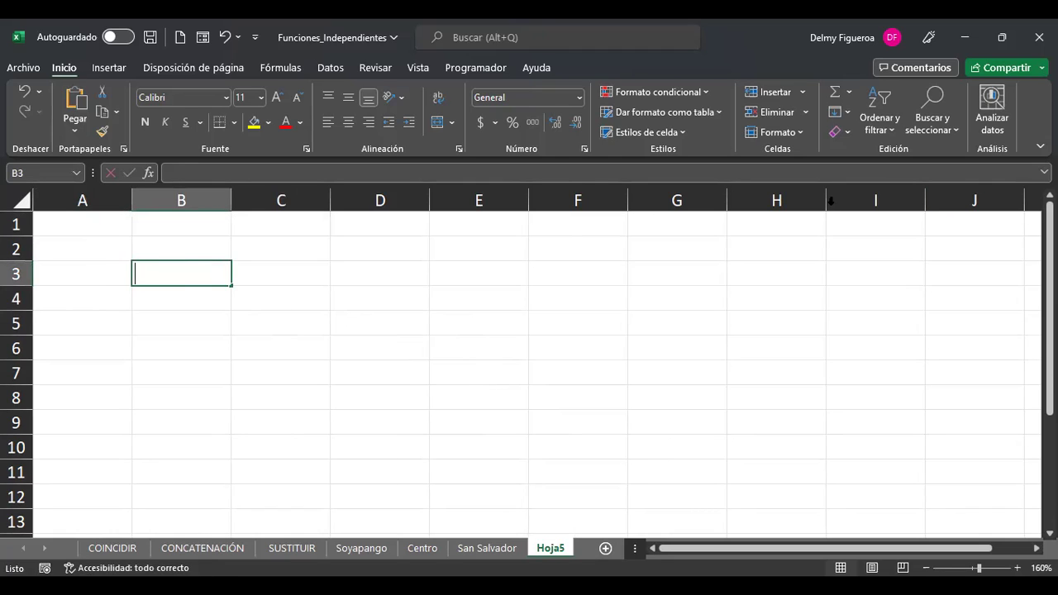
pyautogui.press('Return')
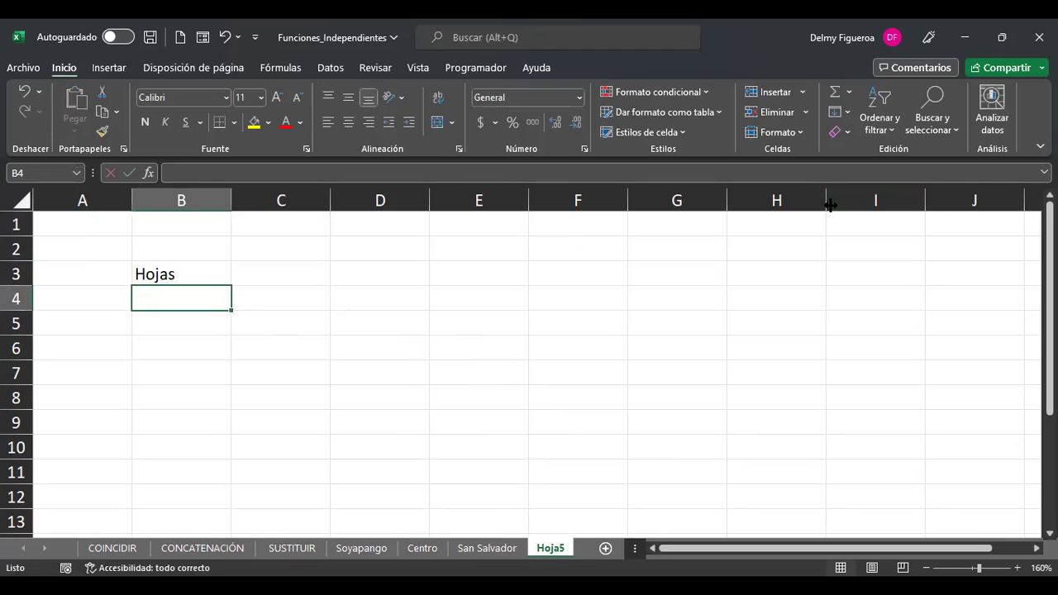
pyautogui.write('San Salvador')
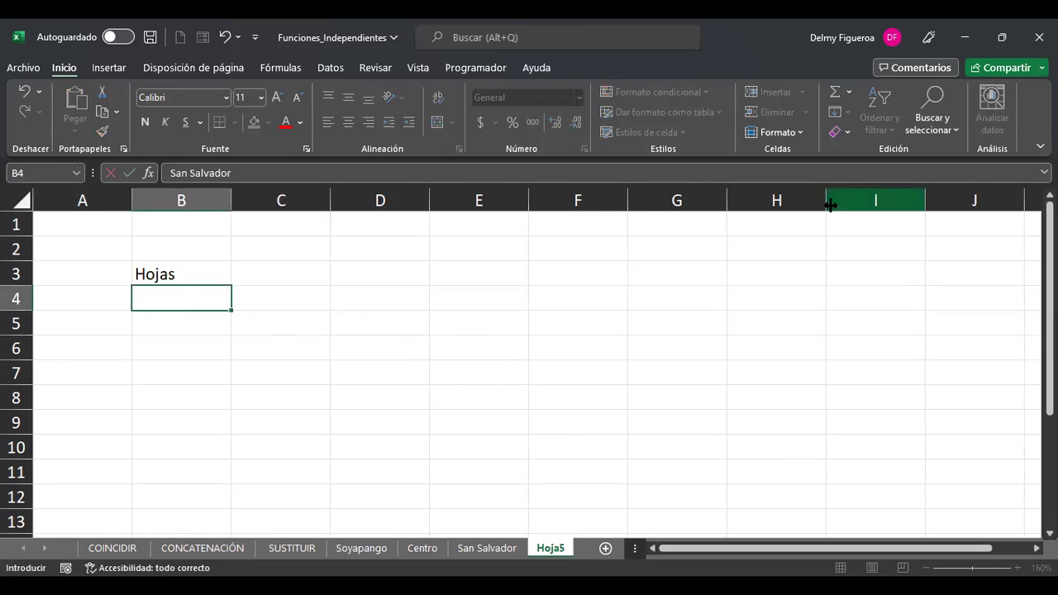
pyautogui.press('Return')
pyautogui.write('Centr')
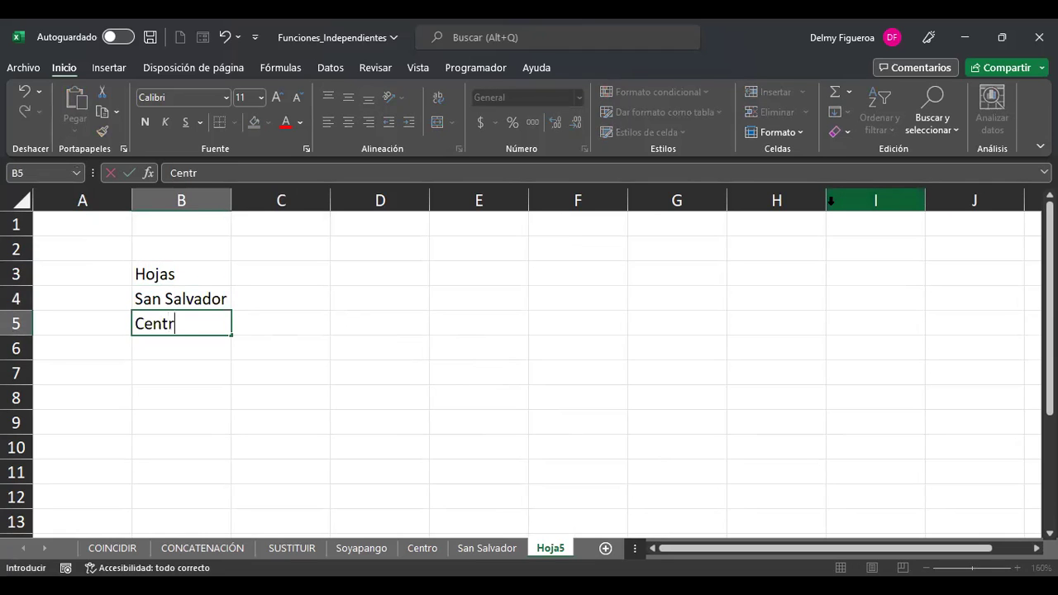
pyautogui.write('o')
pyautogui.press('Return')
pyautogui.write('Soyapag')
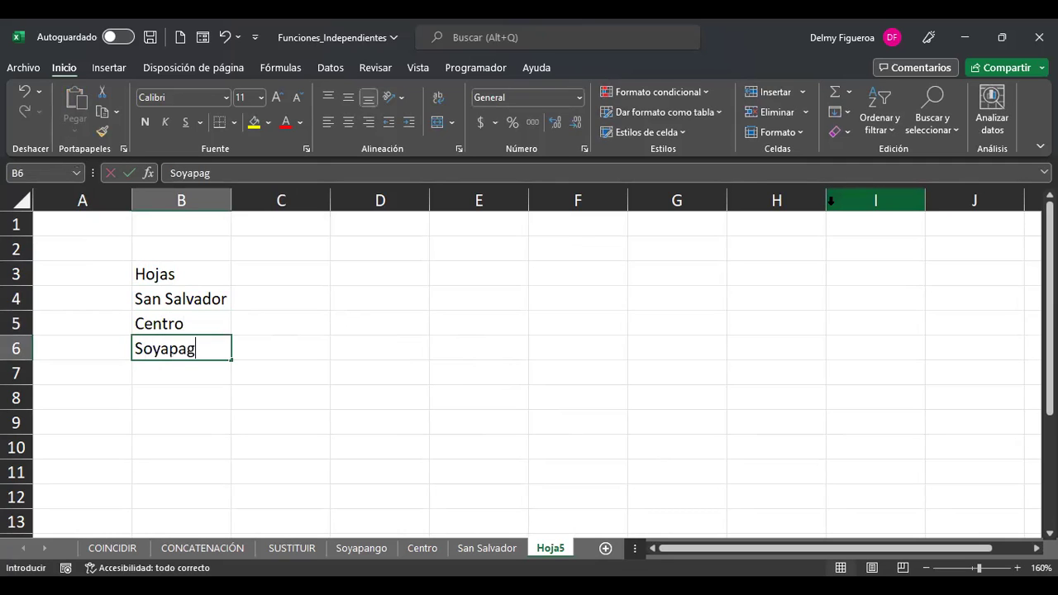
pyautogui.press('BackSpace')
pyautogui.write('ngo')
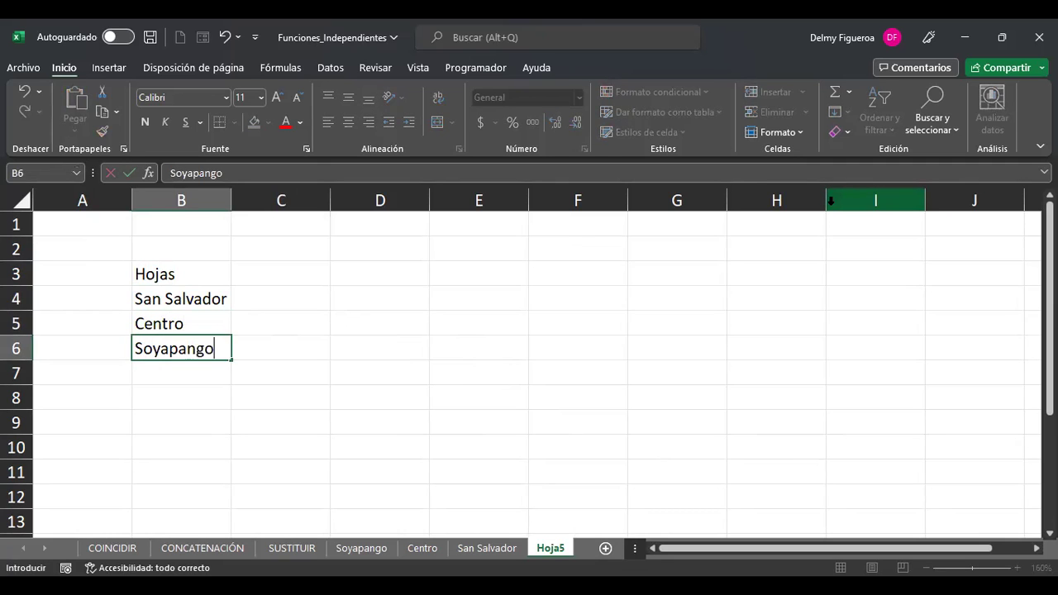
pyautogui.press('Return')
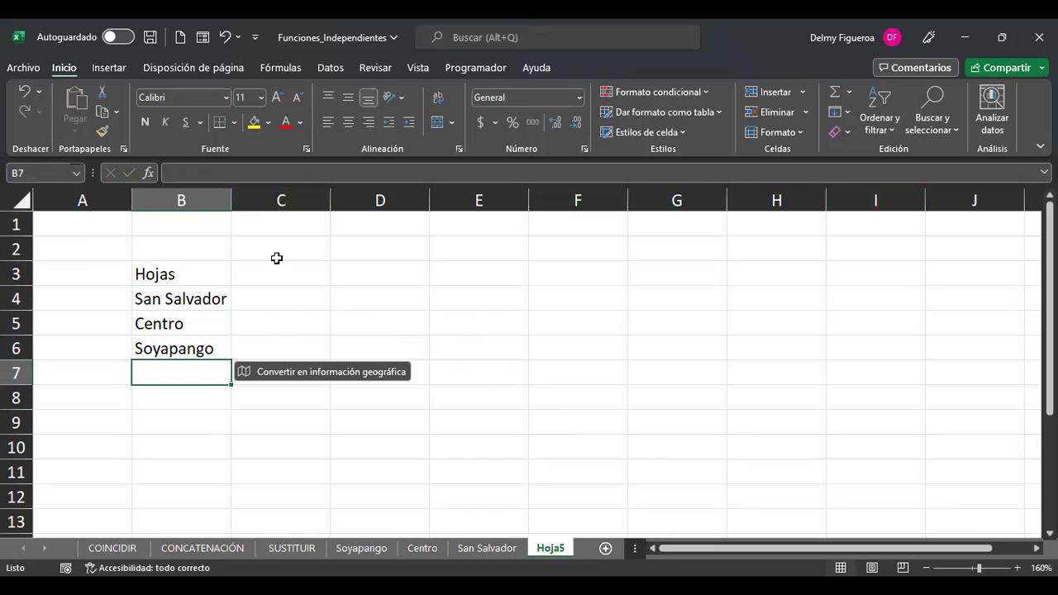
pyautogui.click(272, 302)
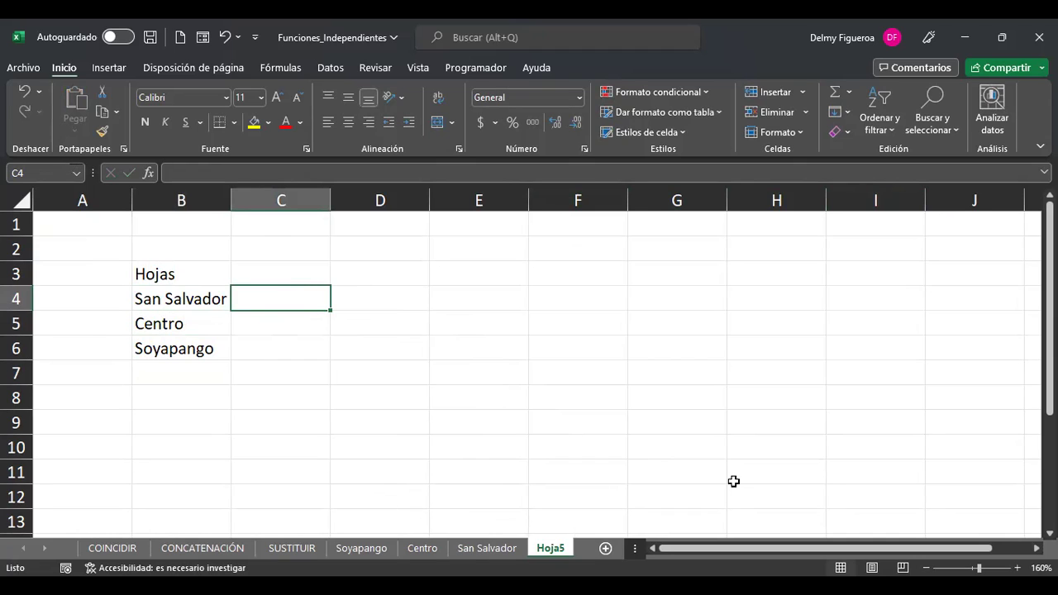
pyautogui.write('+')
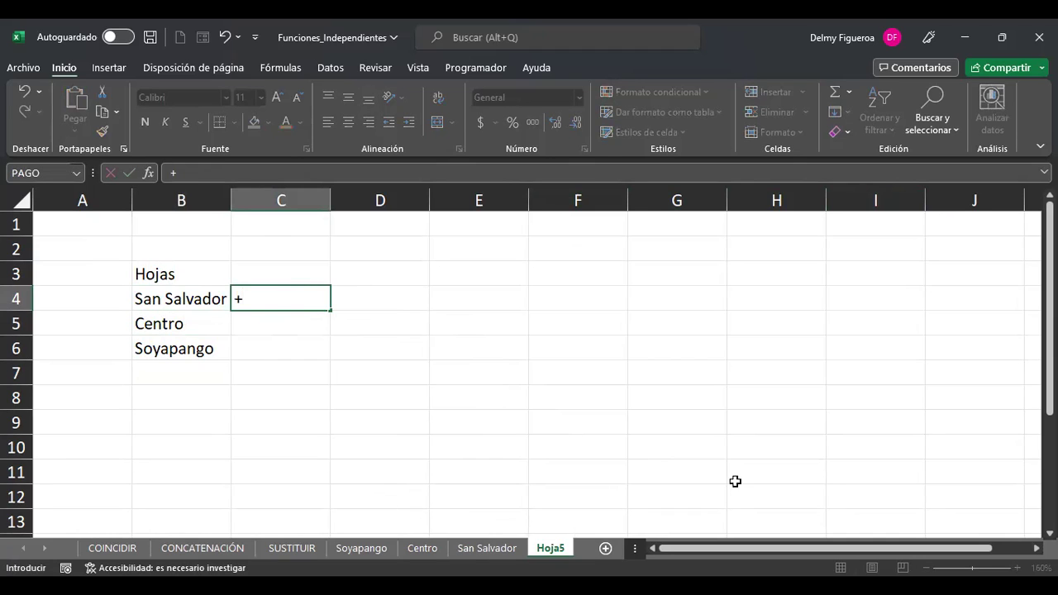
pyautogui.write('indire')
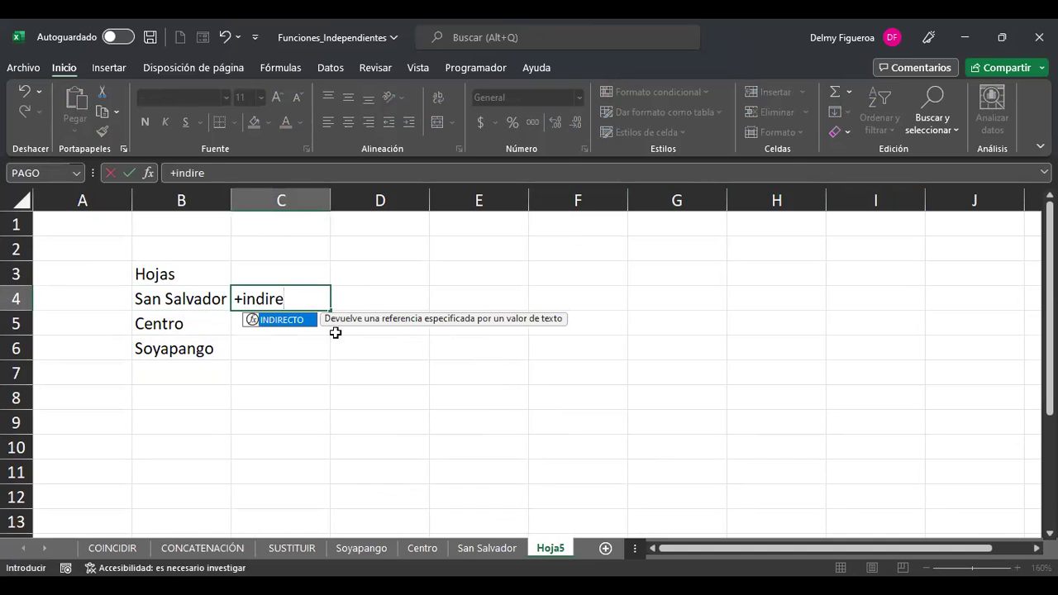
pyautogui.doubleClick(298, 324)
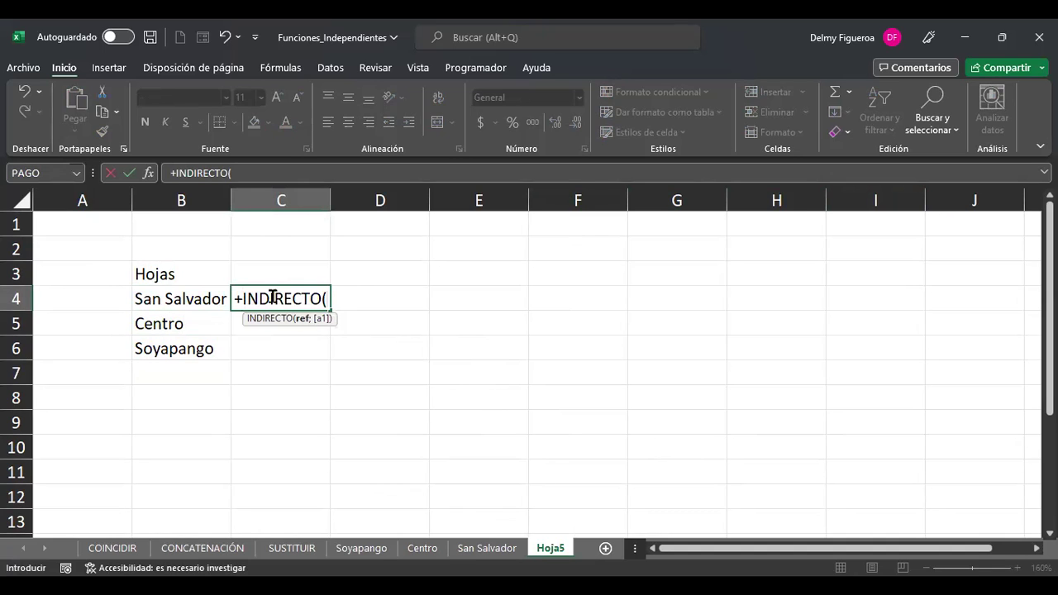
pyautogui.click(179, 298)
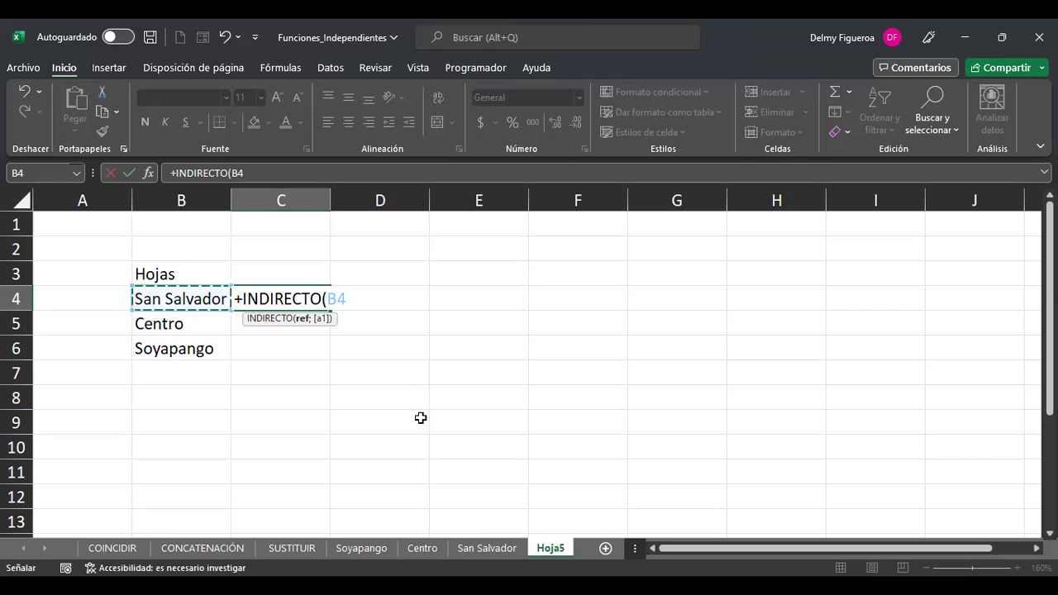
# Total the seller amounts C2:C6 in C7 of the San Salvador sheet with a SUMA formula
pyautogui.click(486, 548)
pyautogui.click(269, 371)
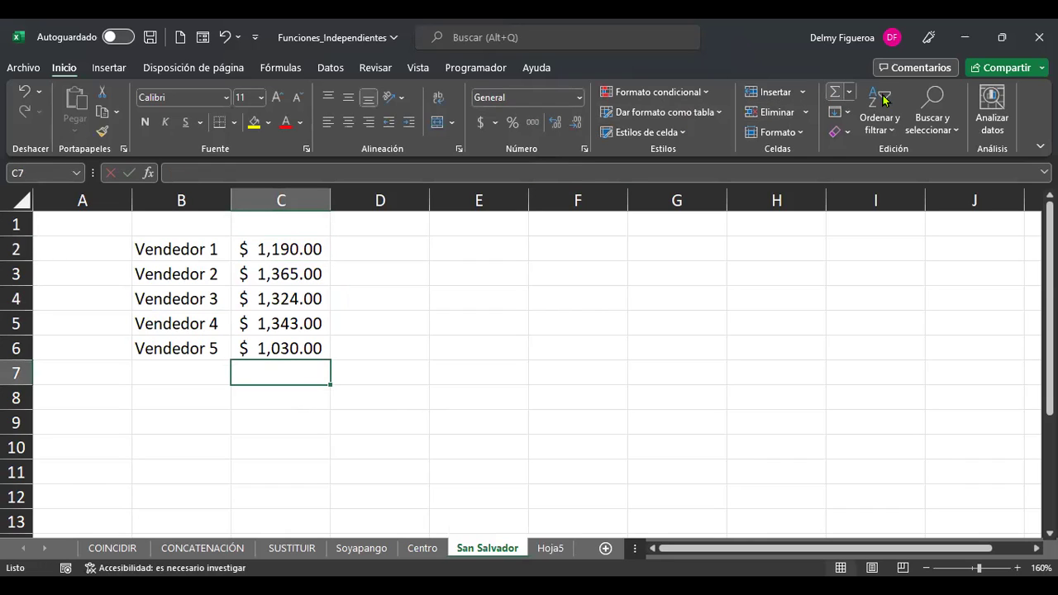
pyautogui.press('Return')
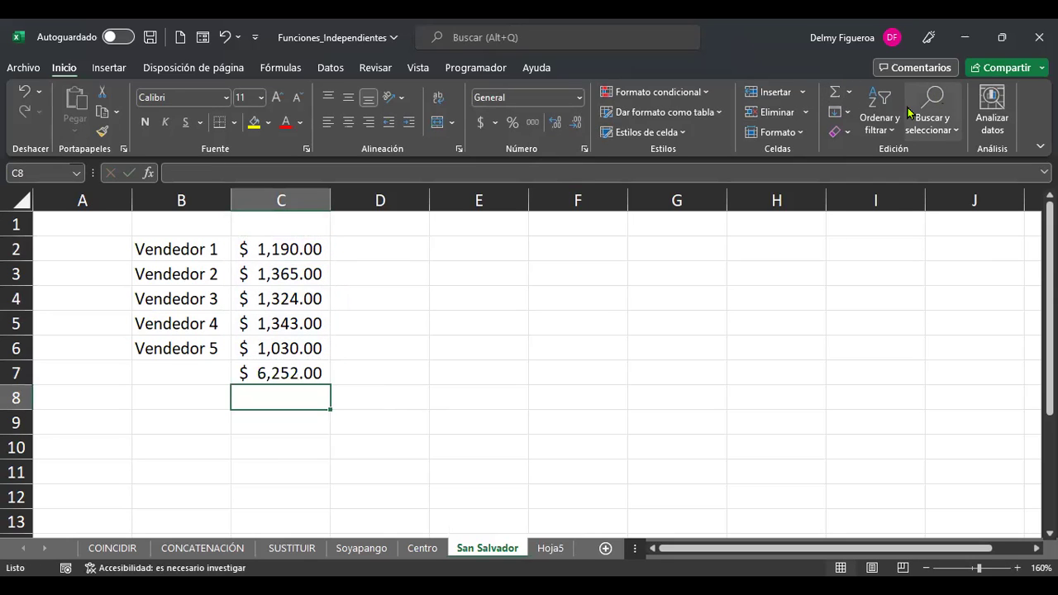
pyautogui.click(288, 374)
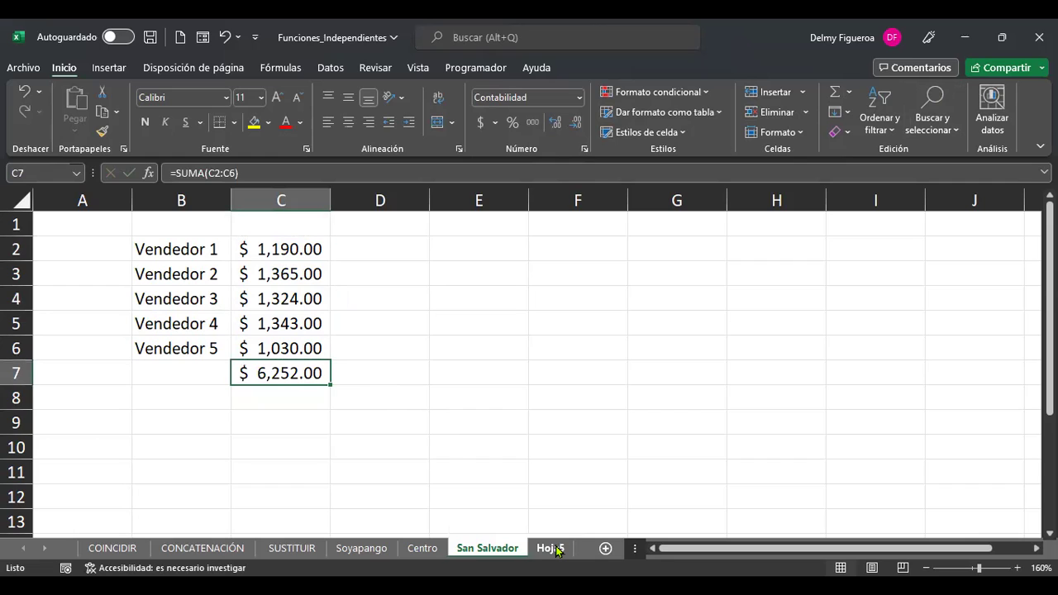
# Add a sum of the five seller amounts in C7 of the Centro sheet
pyautogui.click(423, 548)
pyautogui.click(303, 372)
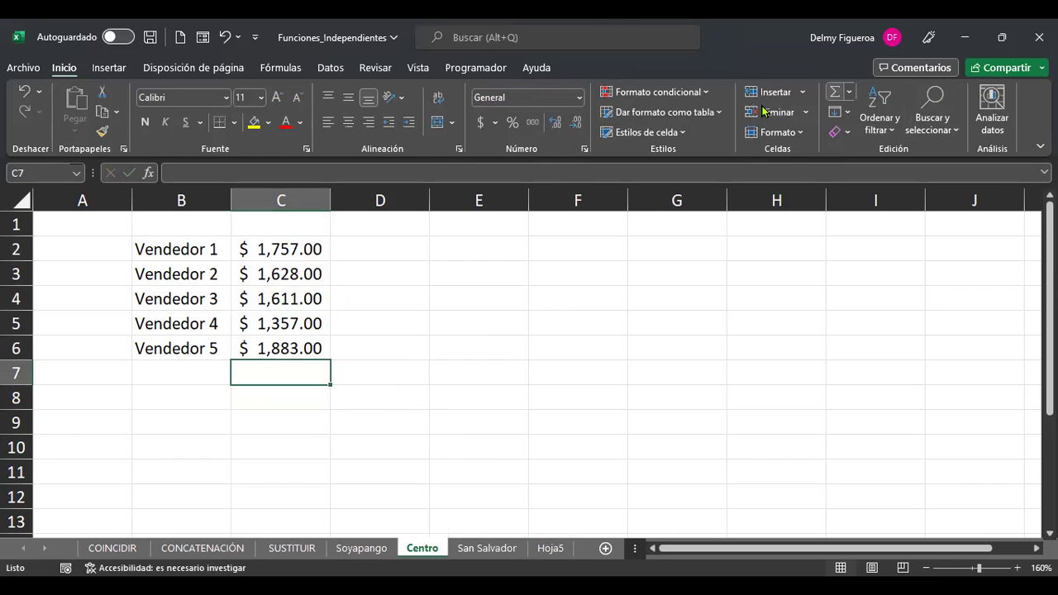
pyautogui.hotkey('alt', '=')
pyautogui.press('Return')
# Sum the Soyapango sheet's seller amounts C2:C6 in cell C7
pyautogui.click(364, 548)
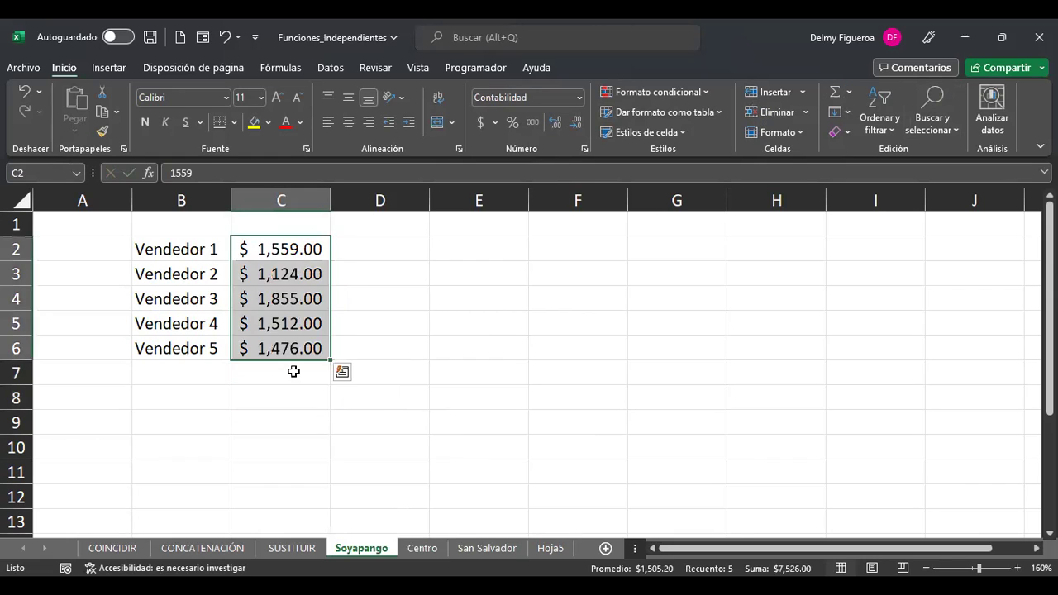
pyautogui.click(293, 370)
pyautogui.click(831, 100)
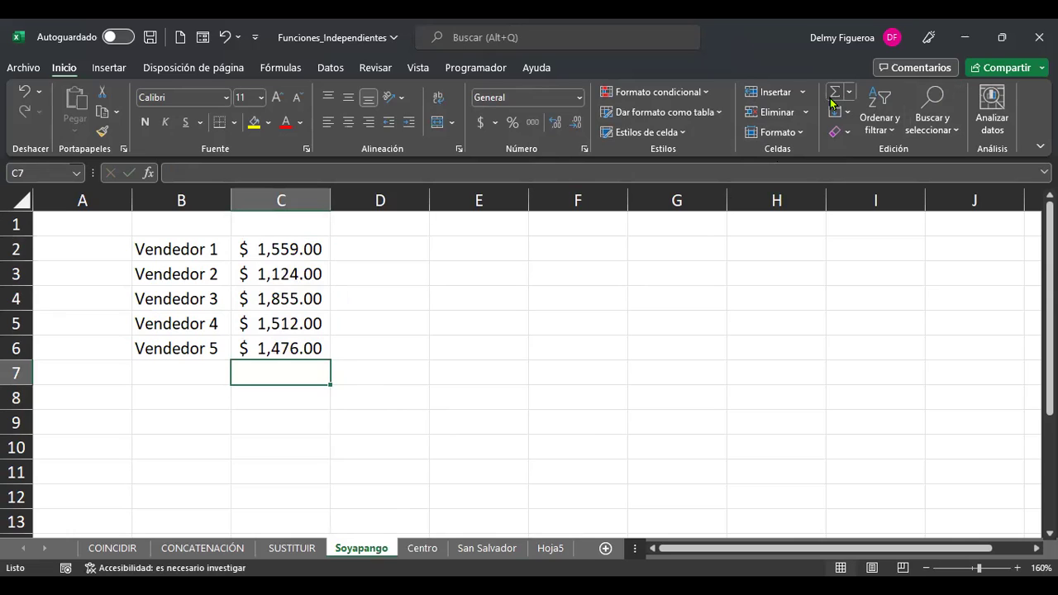
pyautogui.press('Return')
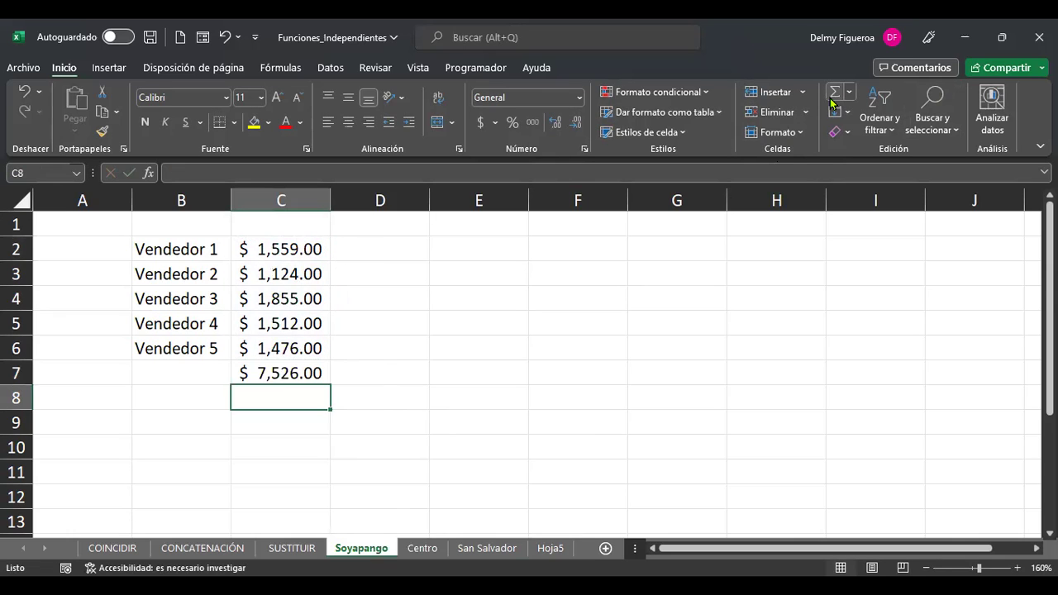
pyautogui.click(280, 364)
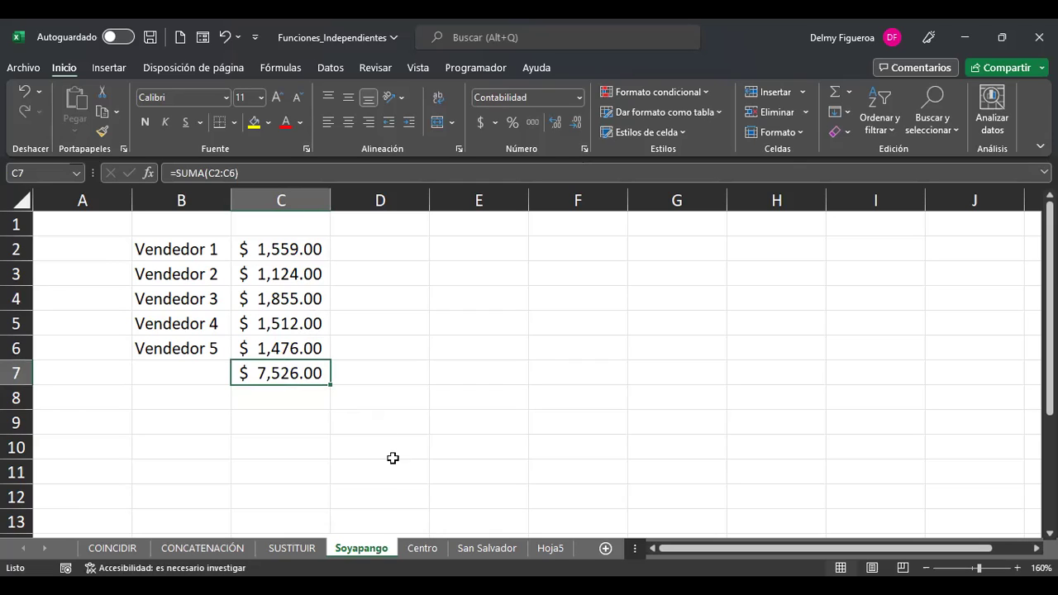
# Link C4 of Hoja5 to the San Salvador sheet's total with =+'San Salvador'!C7 and inspect the formula
pyautogui.click(426, 548)
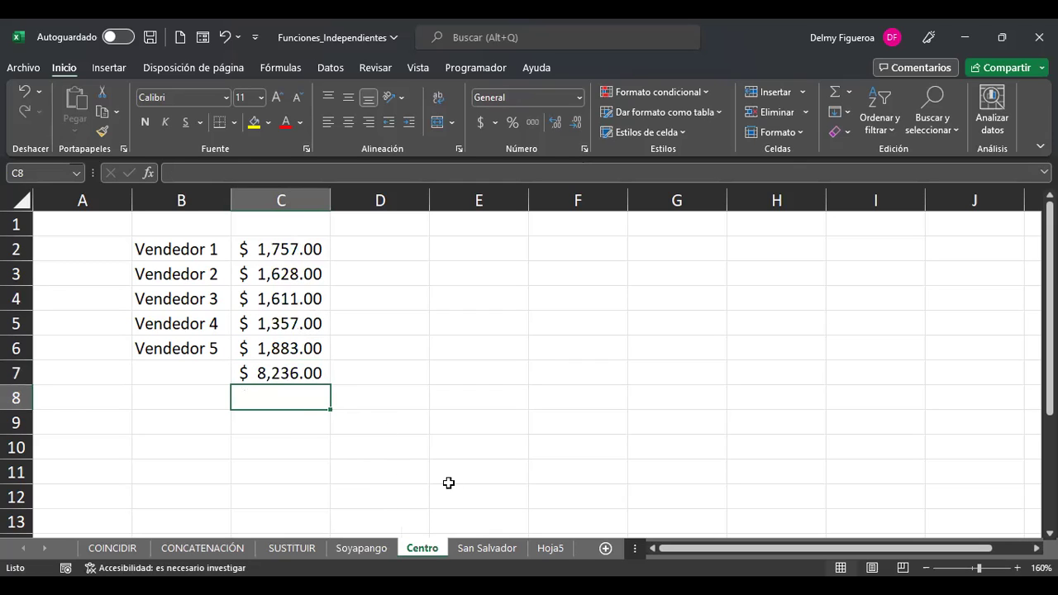
pyautogui.click(486, 548)
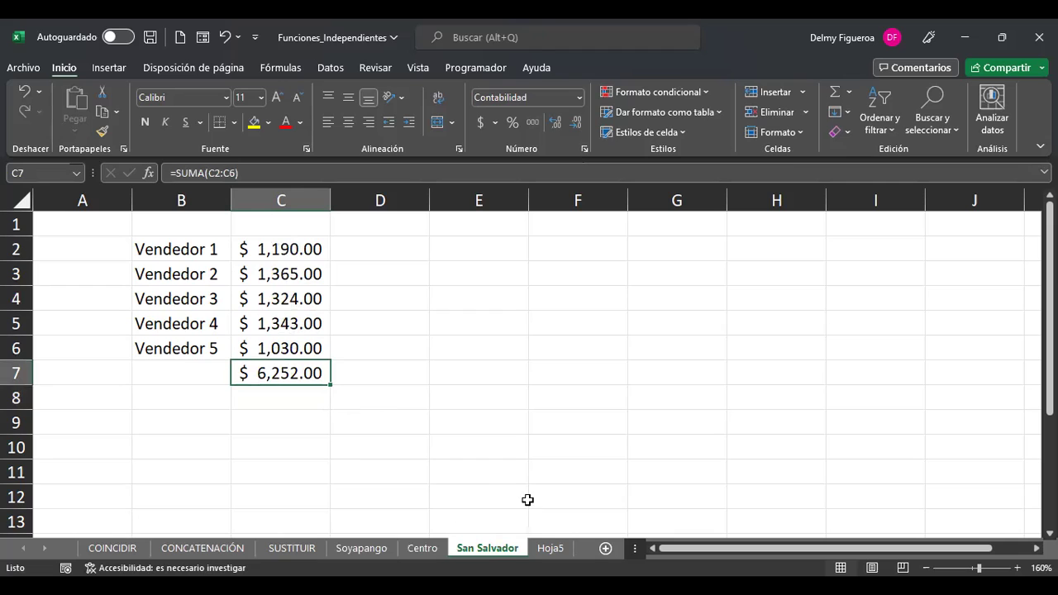
pyautogui.click(551, 548)
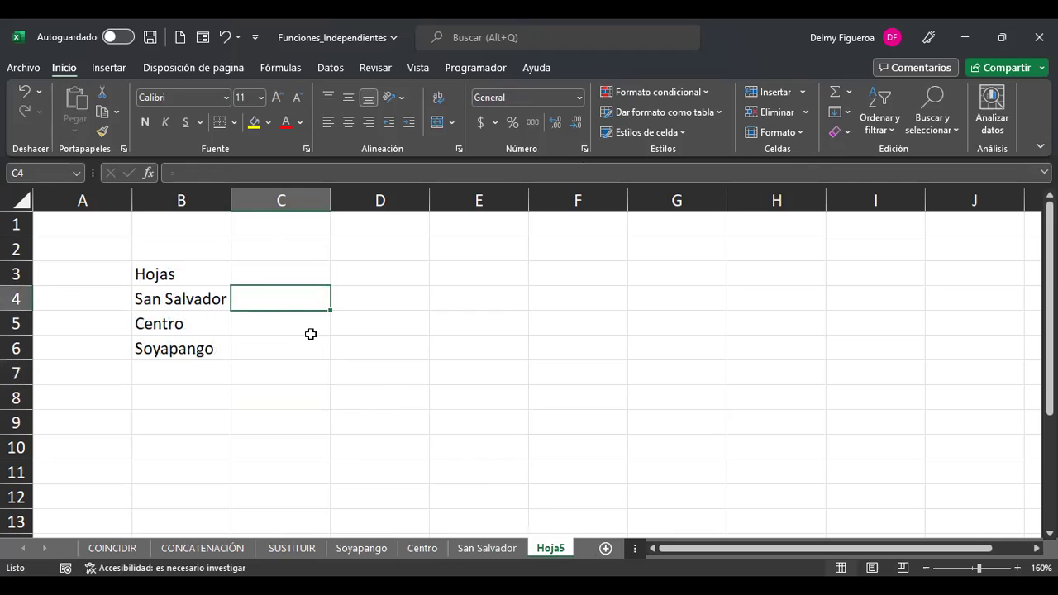
pyautogui.write('+')
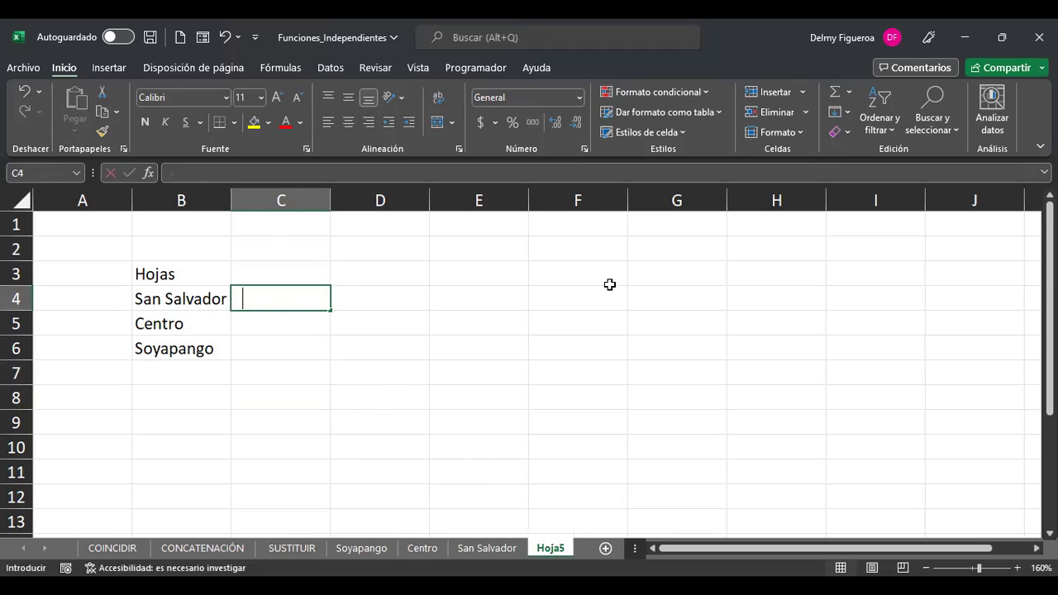
pyautogui.click(508, 548)
pyautogui.click(281, 372)
pyautogui.press('Return')
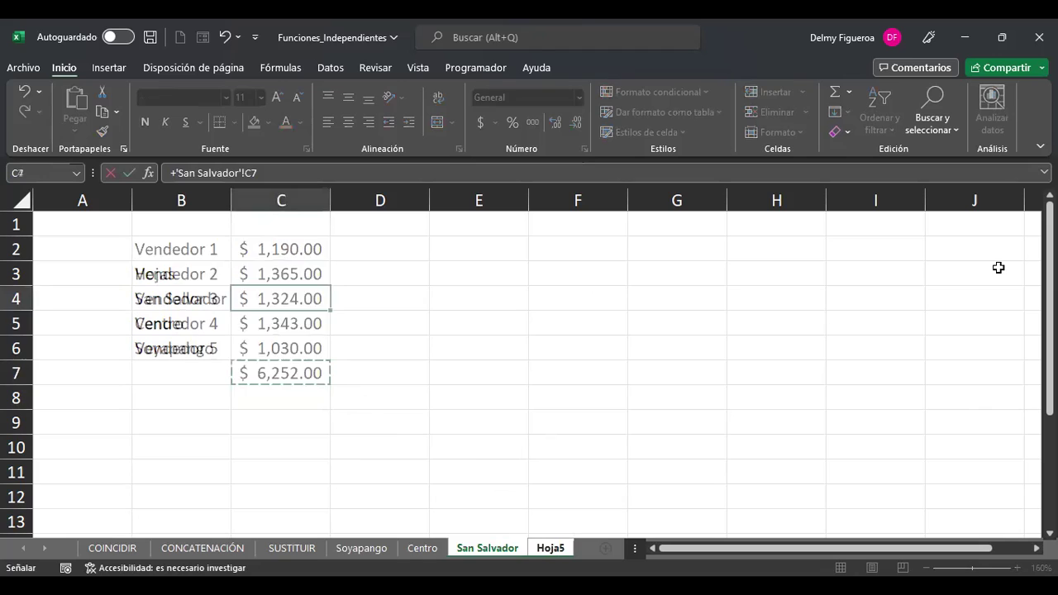
pyautogui.press('Up')
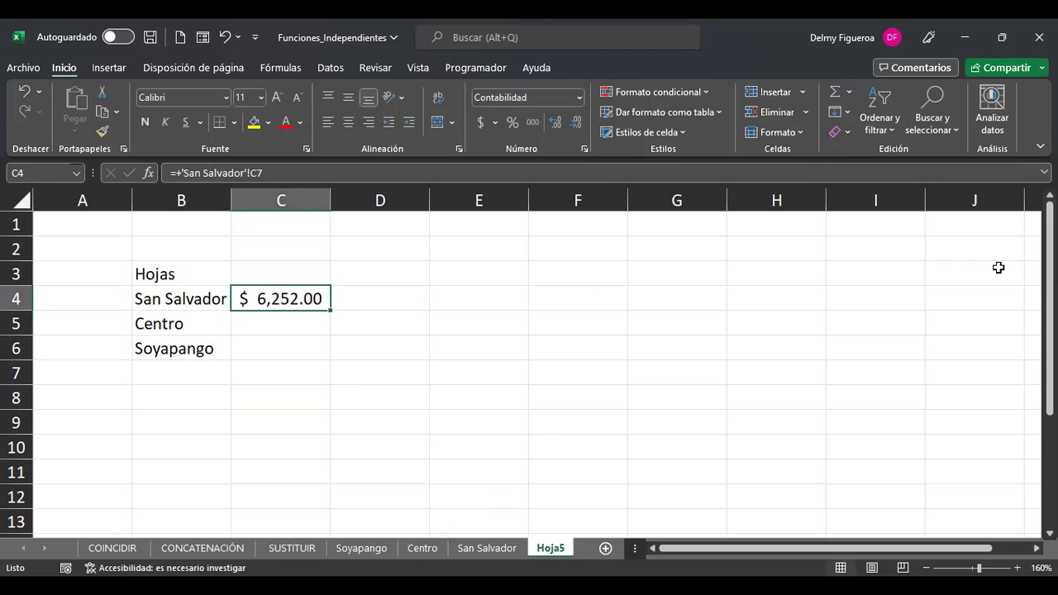
pyautogui.press('F2')
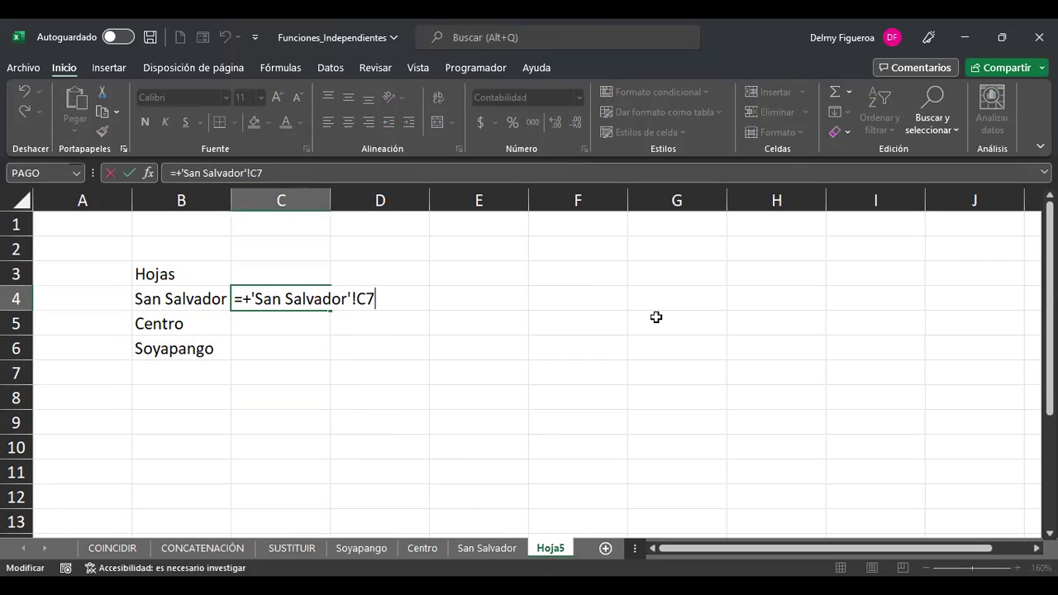
pyautogui.press('Return')
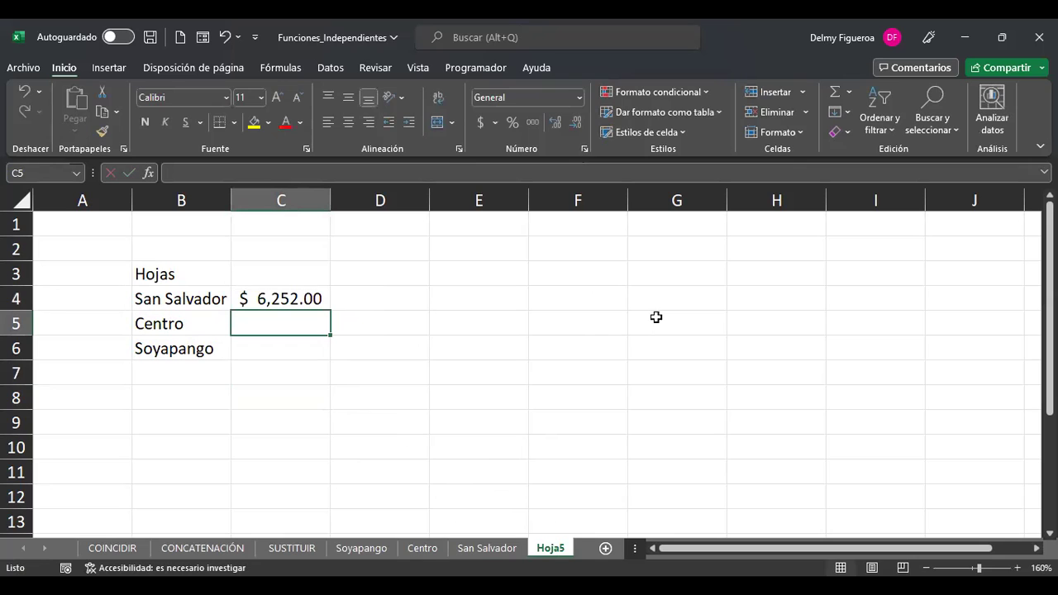
# Link C5 of Hoja5 to the Centro sheet's total in C7
pyautogui.write('+')
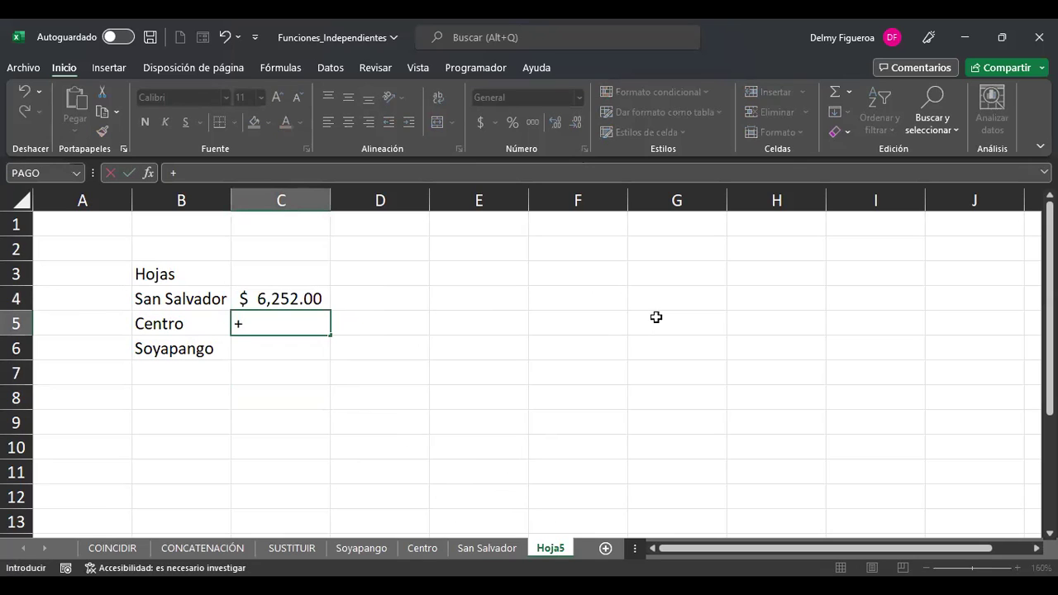
pyautogui.click(430, 547)
pyautogui.click(305, 369)
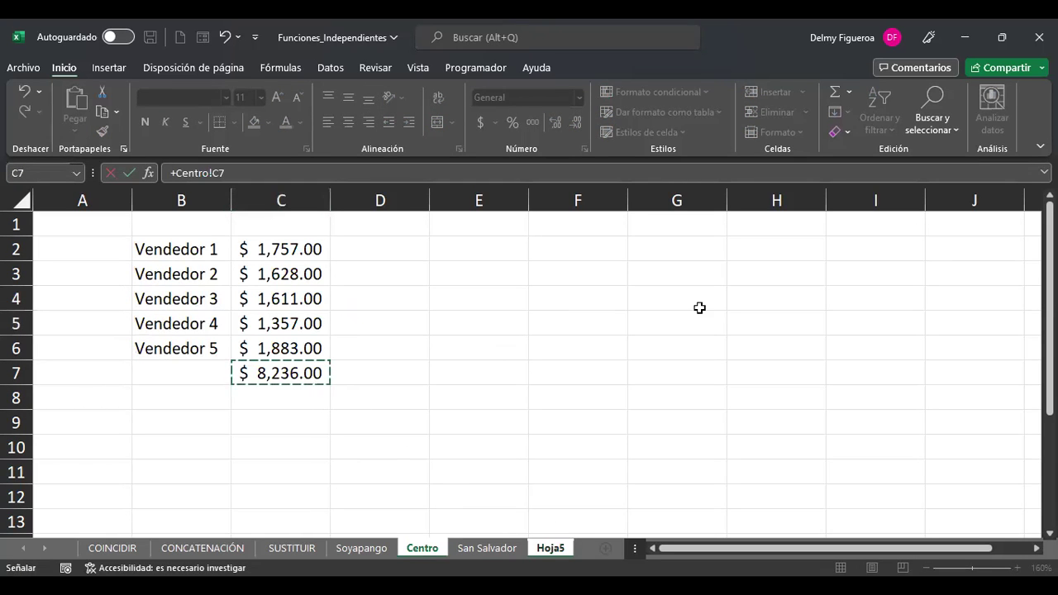
pyautogui.press('Return')
# Compare how the direct references in C5 and C4 write the Centro and San Salvador sheet names
pyautogui.press('Up')
pyautogui.press('F2')
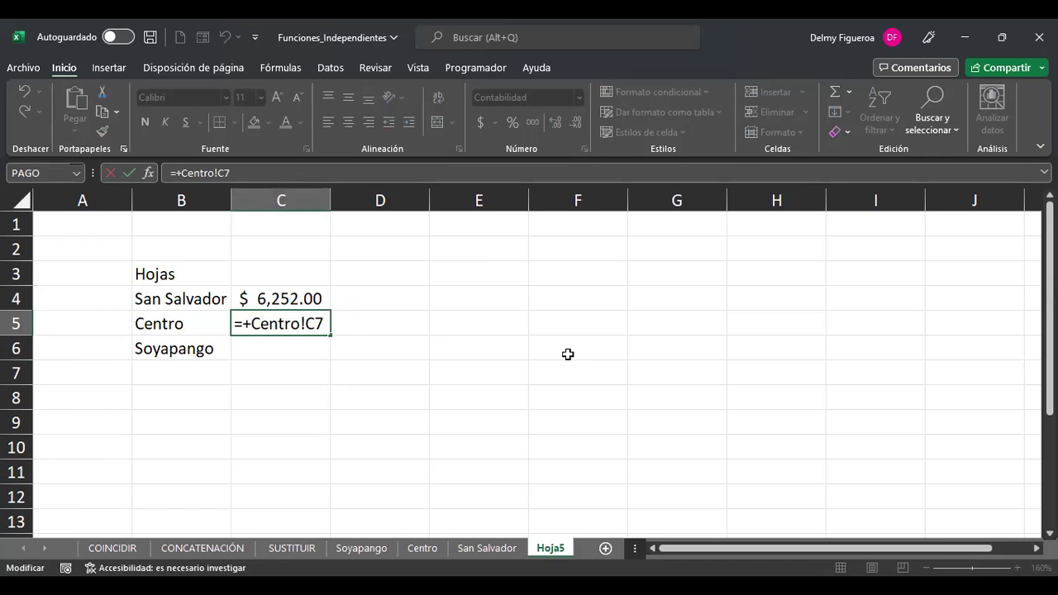
pyautogui.press('Return')
pyautogui.press('Up')
pyautogui.press('Up')
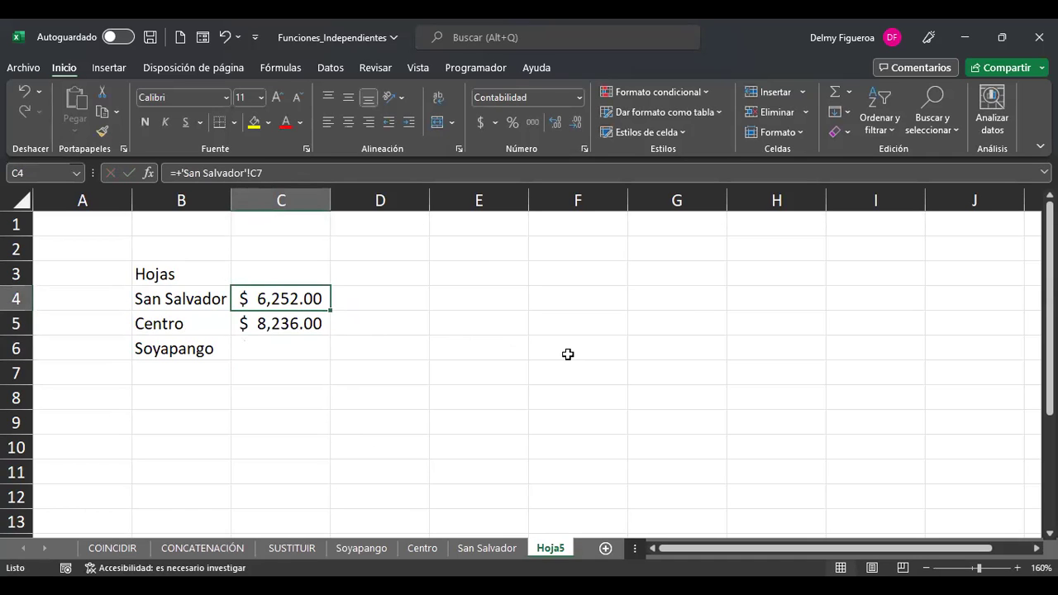
pyautogui.press('F2')
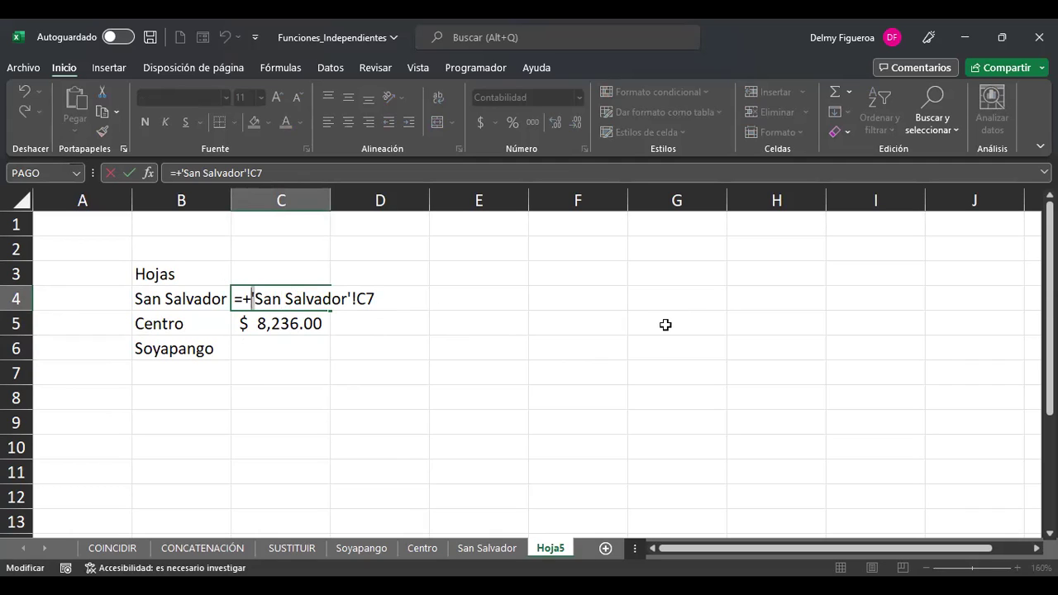
pyautogui.press('Return')
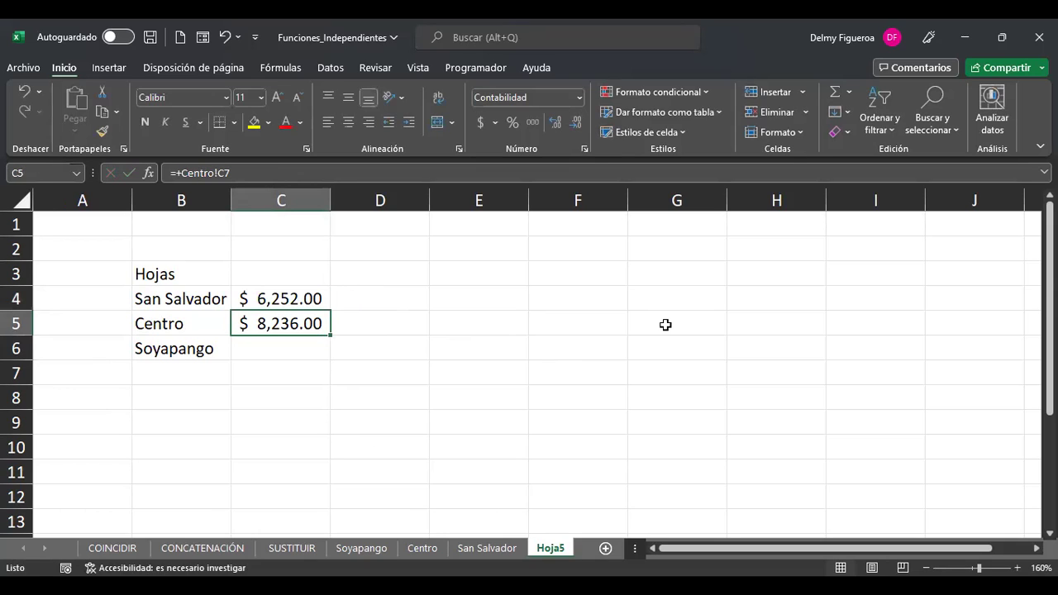
# Review the direct sheet reference in C5 and return to the San Salvador reference in C4
pyautogui.press('F2')
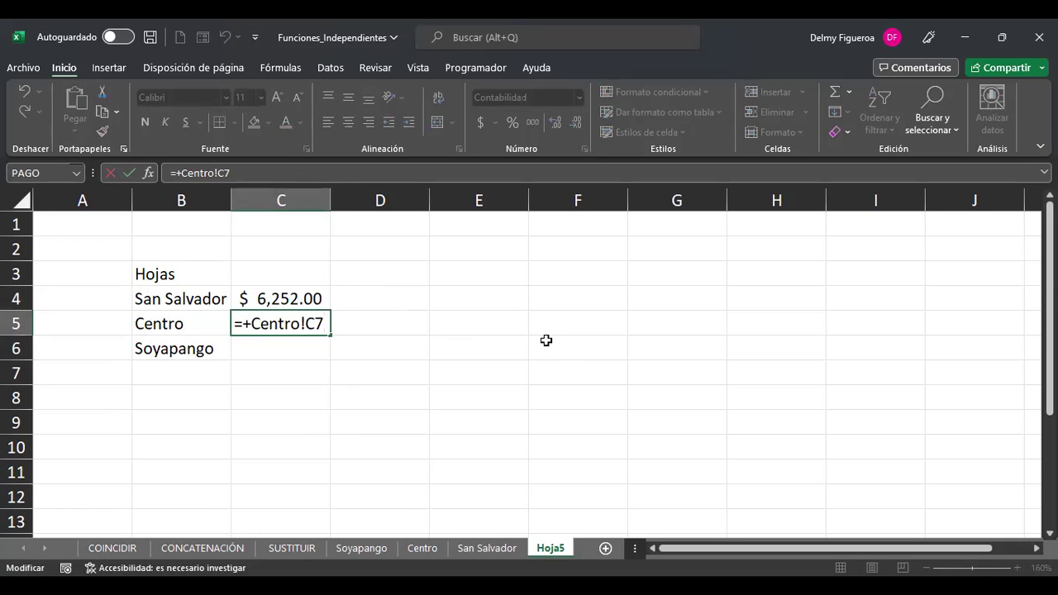
pyautogui.press('Return')
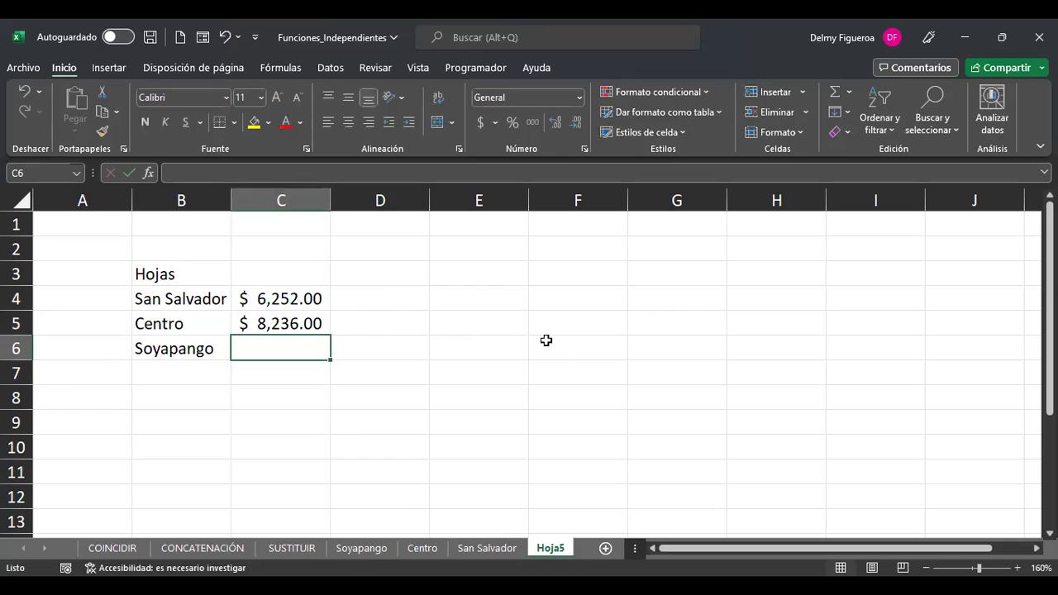
pyautogui.press('Up')
pyautogui.press('Up')
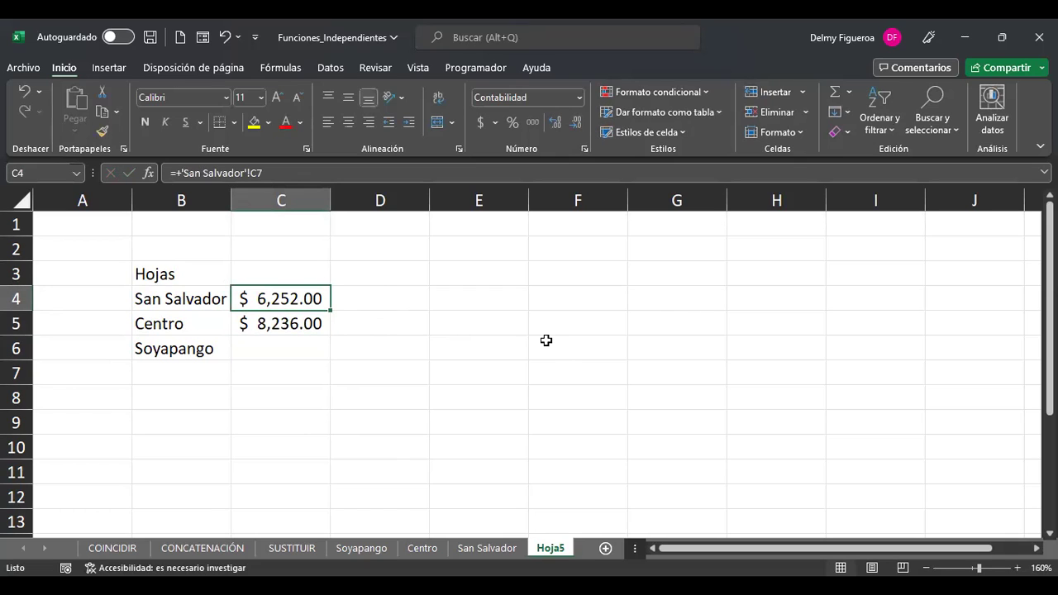
pyautogui.write('+')
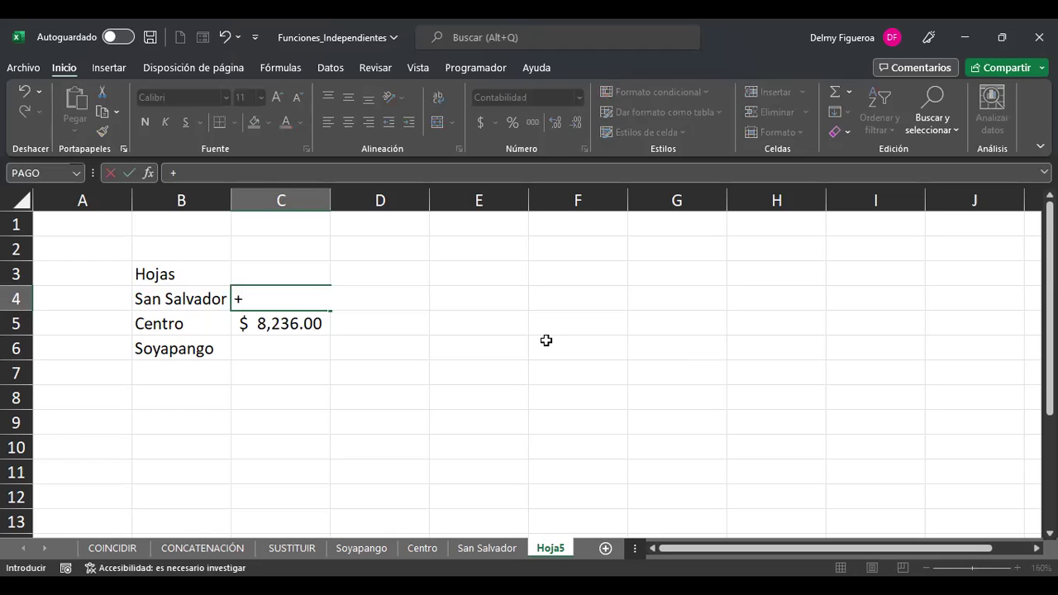
pyautogui.write('indi')
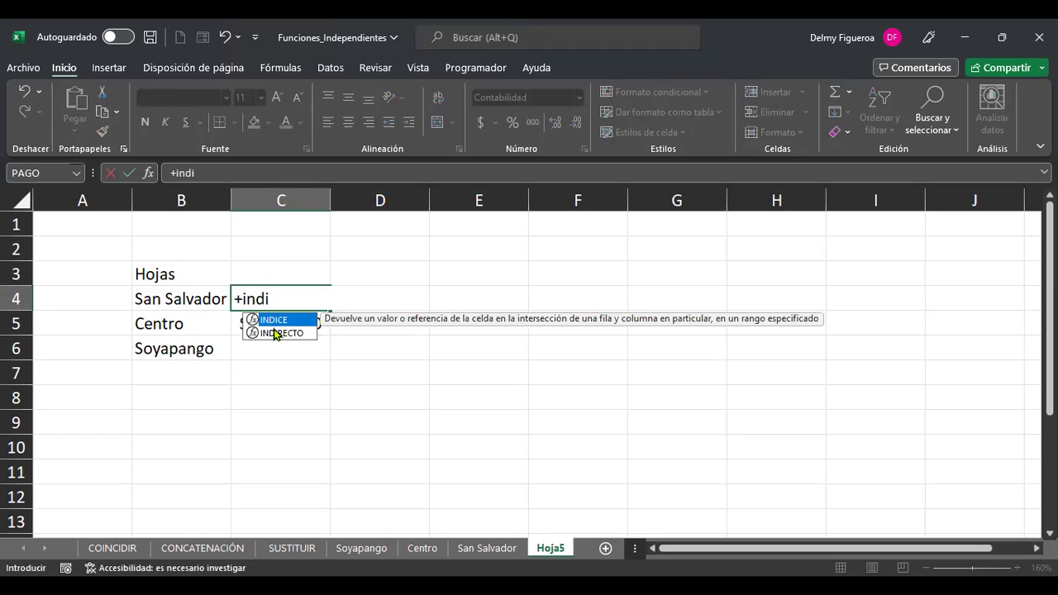
pyautogui.press('Down')
pyautogui.press('Tab')
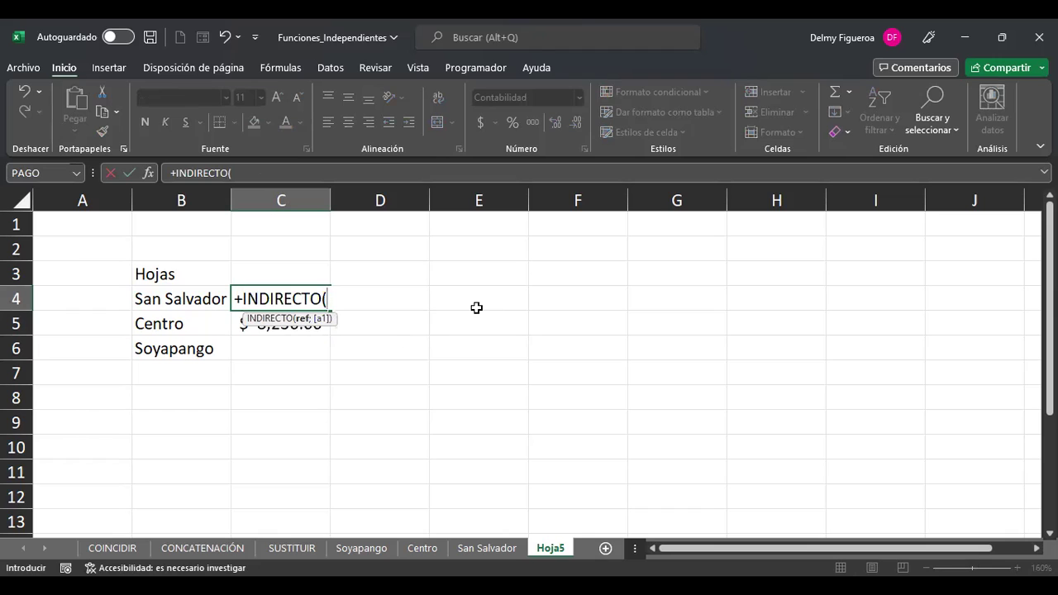
pyautogui.press('Escape')
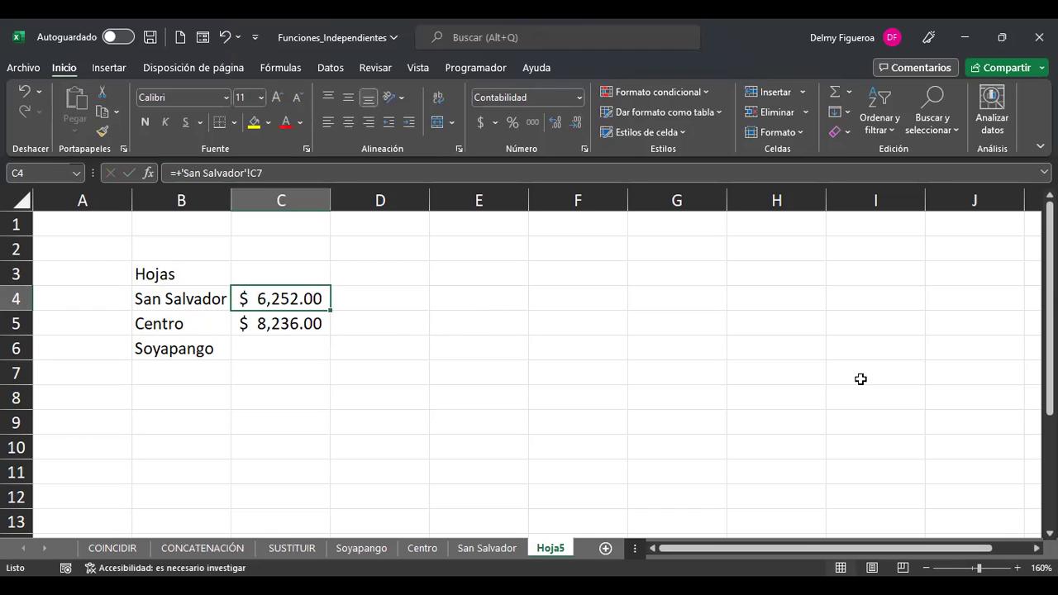
# Turn C4's San Salvador formula into plain text by removing its leading =+, and autofit column C
pyautogui.press('F2')
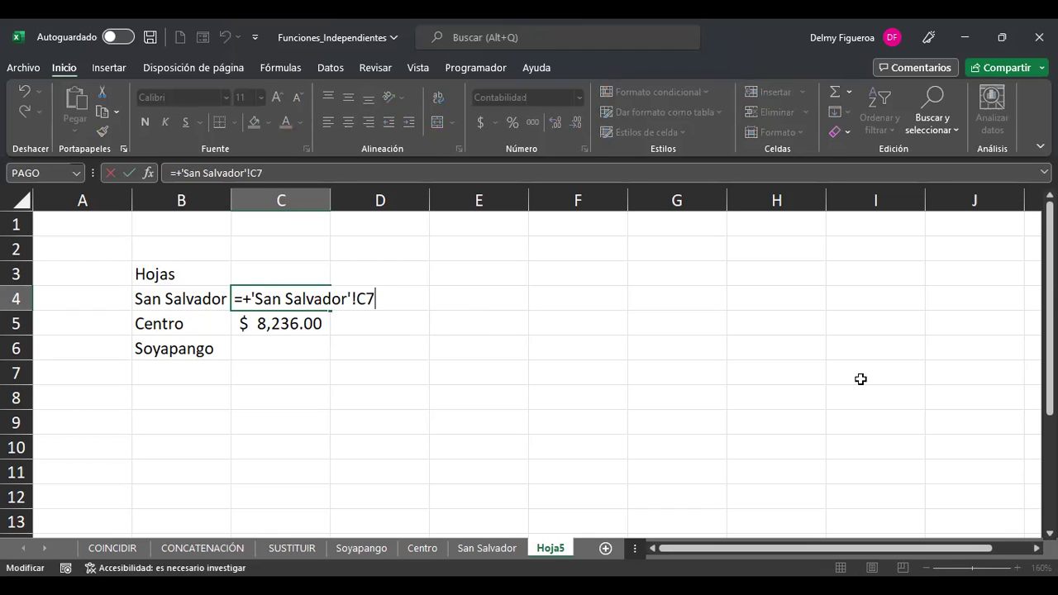
pyautogui.press('Home')
pyautogui.press('Delete')
pyautogui.press('Delete')
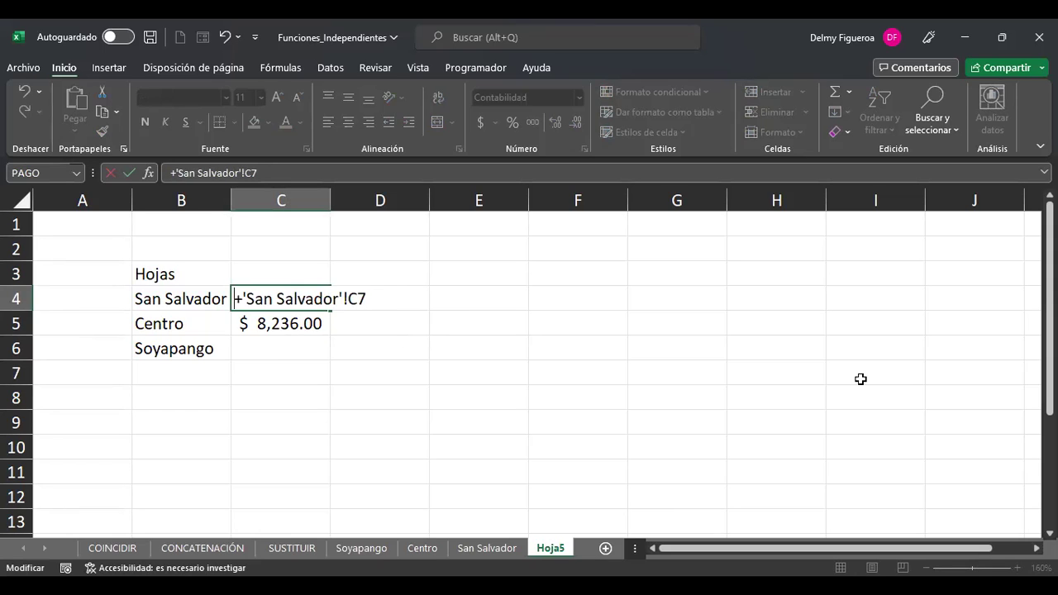
pyautogui.press('Return')
pyautogui.press('Up')
pyautogui.press('Right')
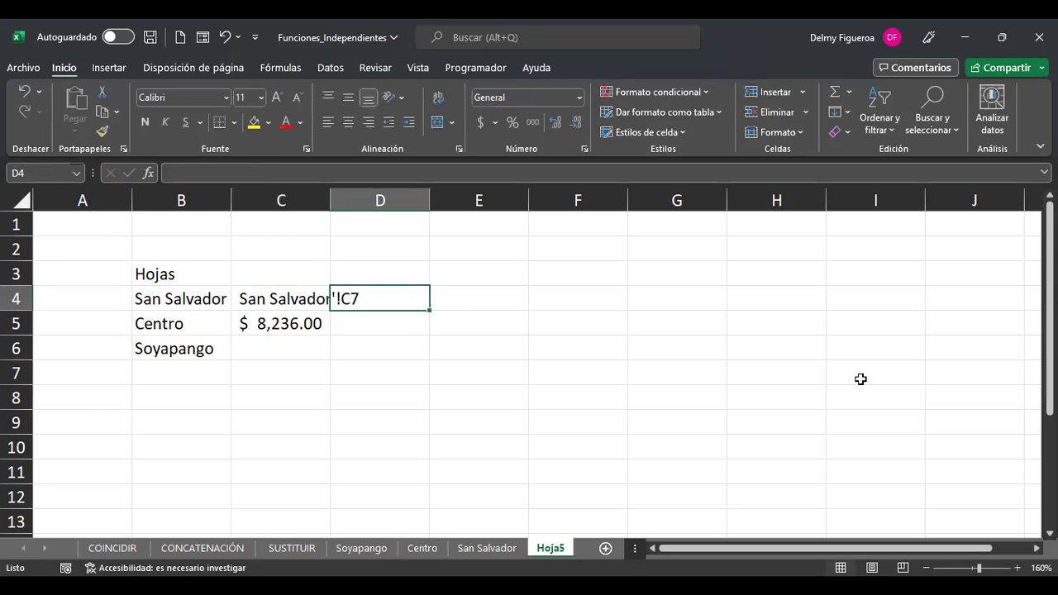
pyautogui.doubleClick(336, 205)
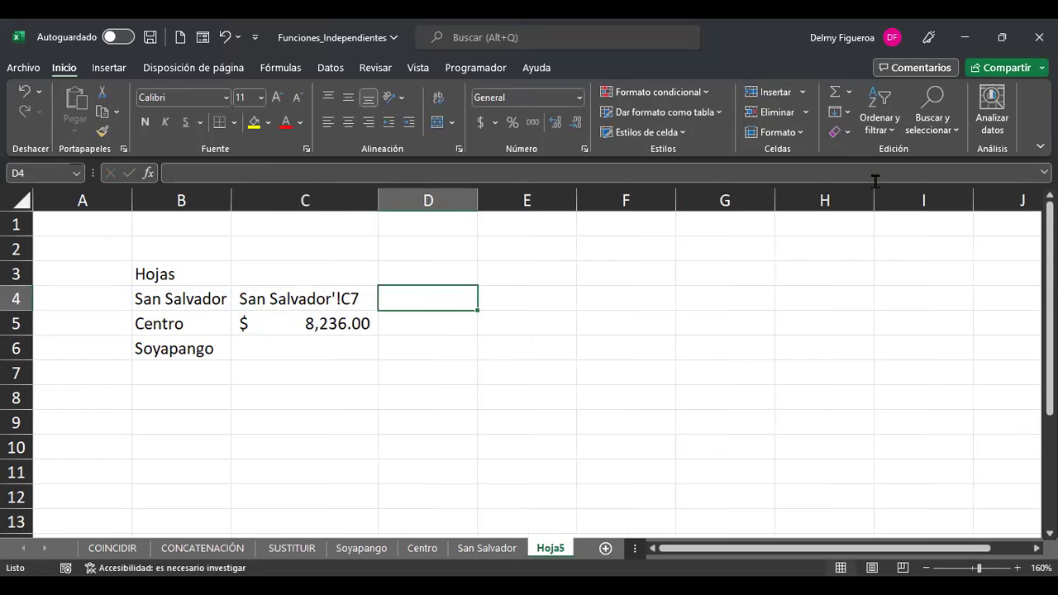
# Enter an INDIRECTO formula in D4 that takes the sheet name in B4 as its reference
pyautogui.write('+')
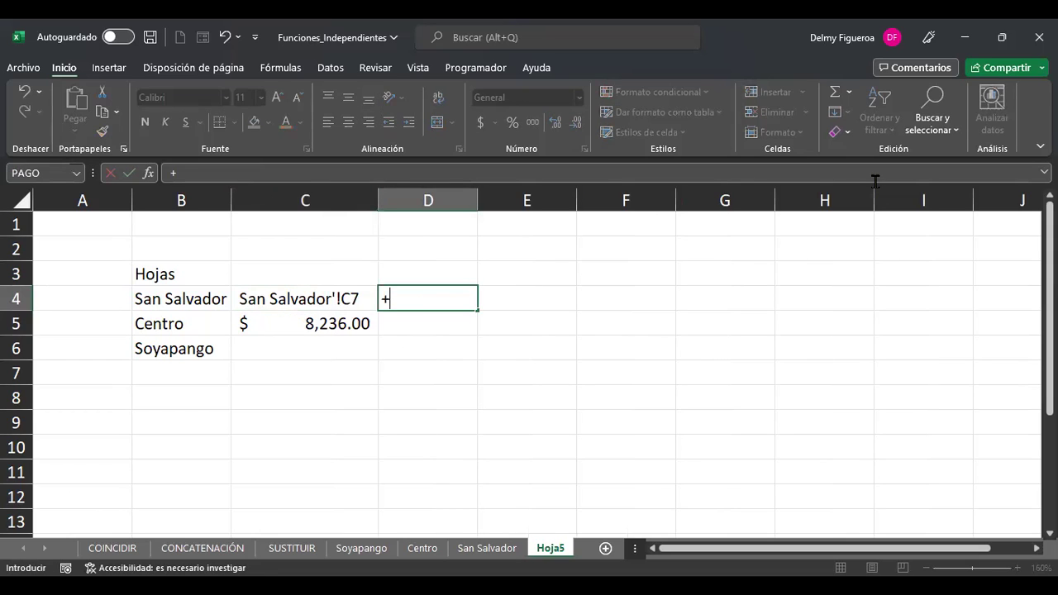
pyautogui.write('indi')
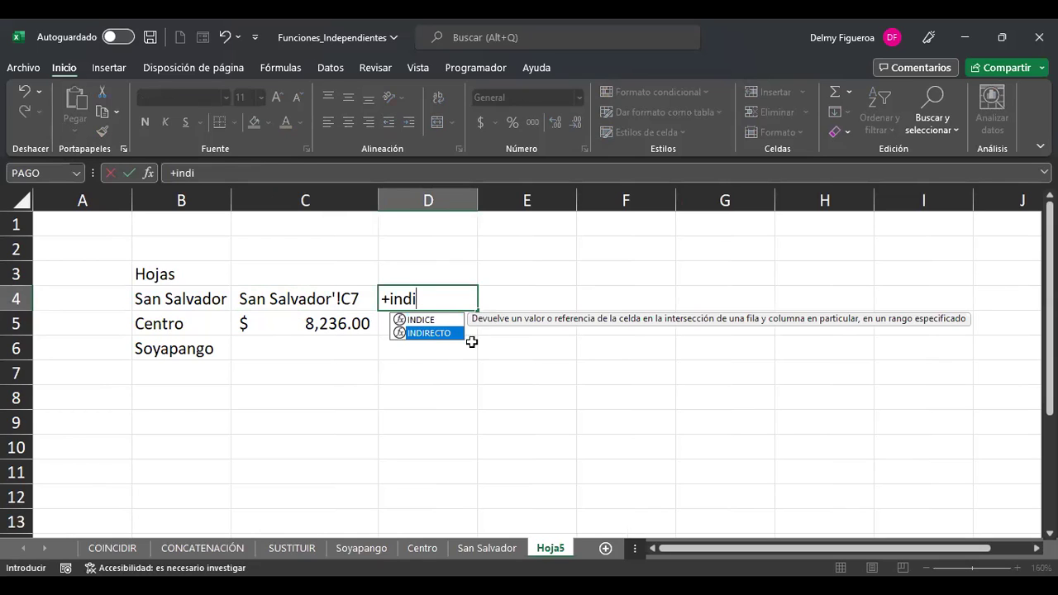
pyautogui.doubleClick(446, 334)
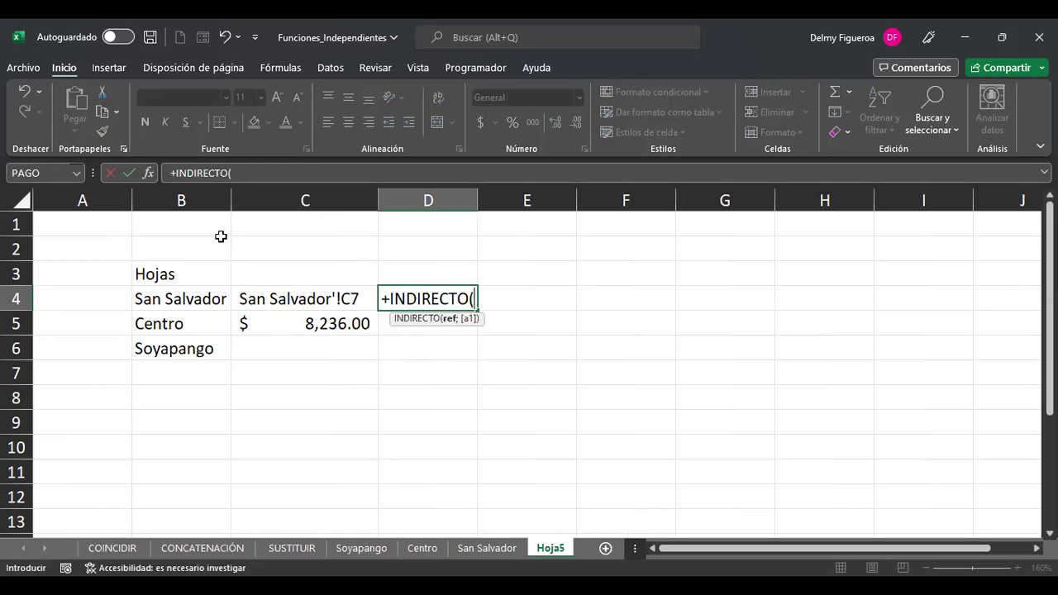
pyautogui.click(185, 301)
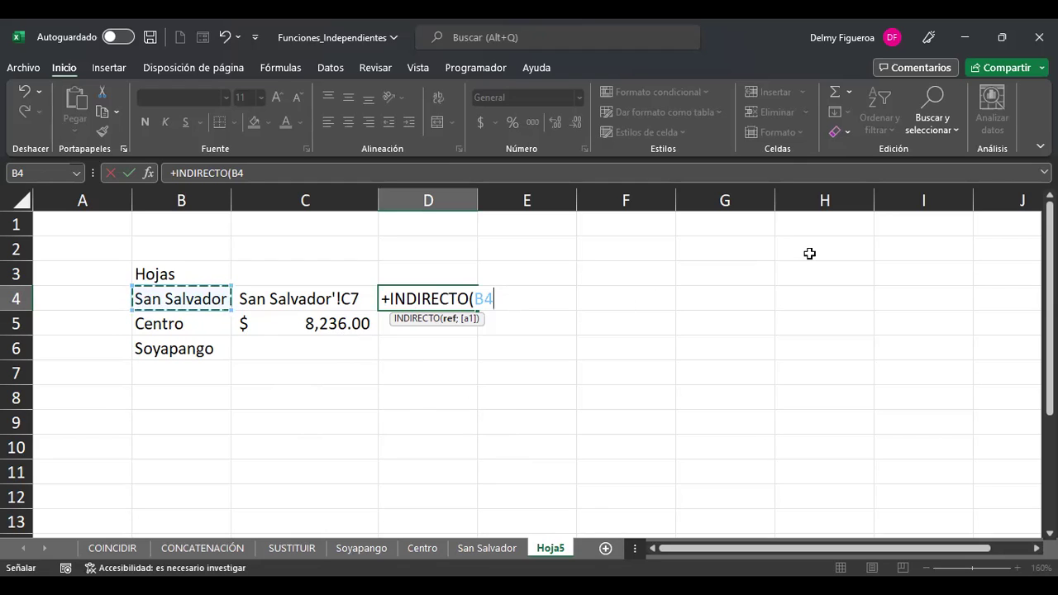
pyautogui.hotkey('ctrl', 'Return')
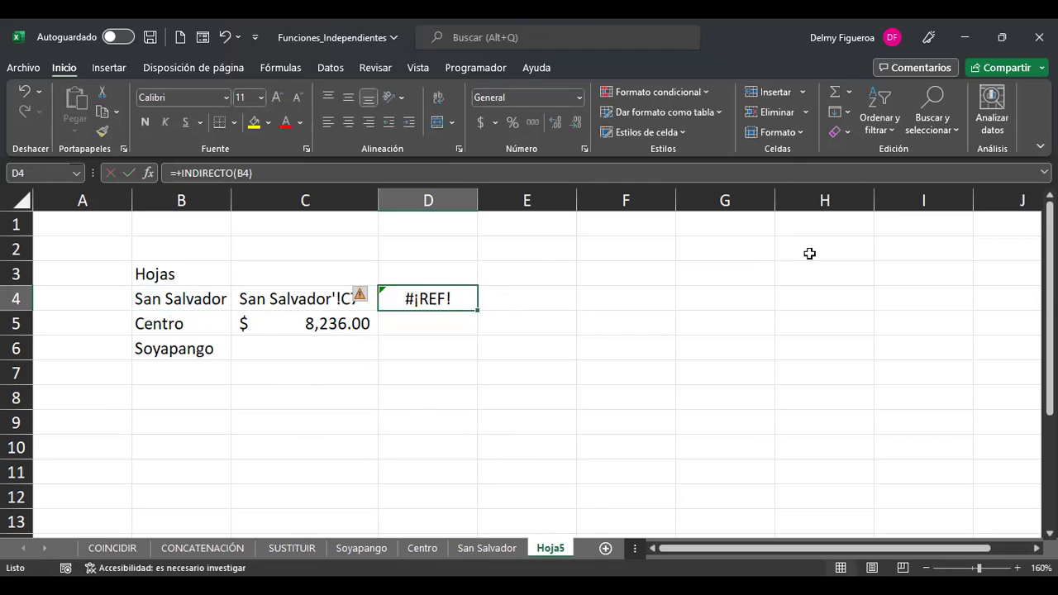
# Extend the INDIRECTO argument in D4 from B4 alone to B4!C7
pyautogui.press('F2')
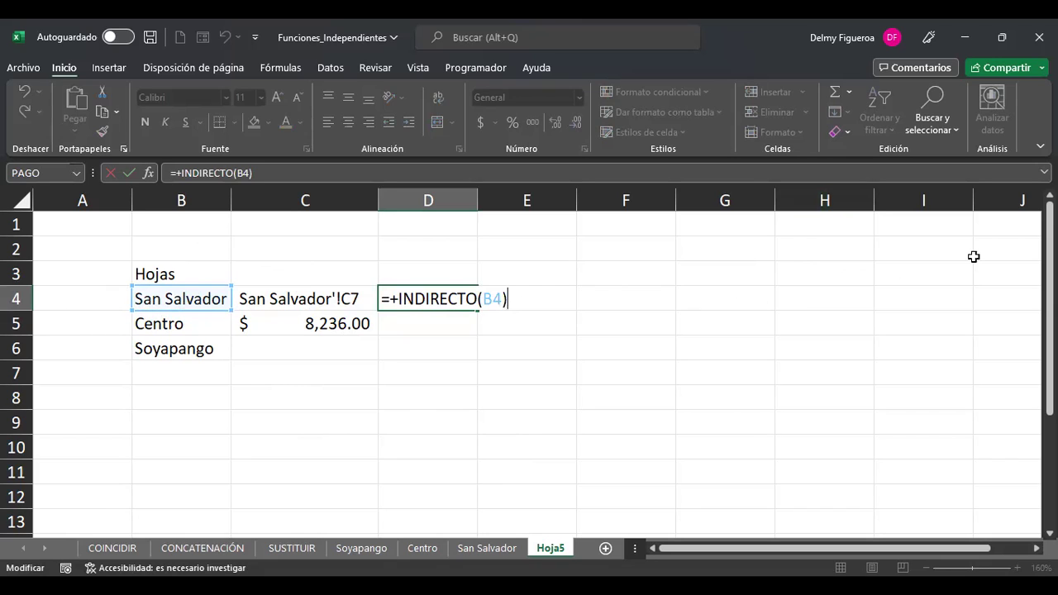
pyautogui.press('Left')
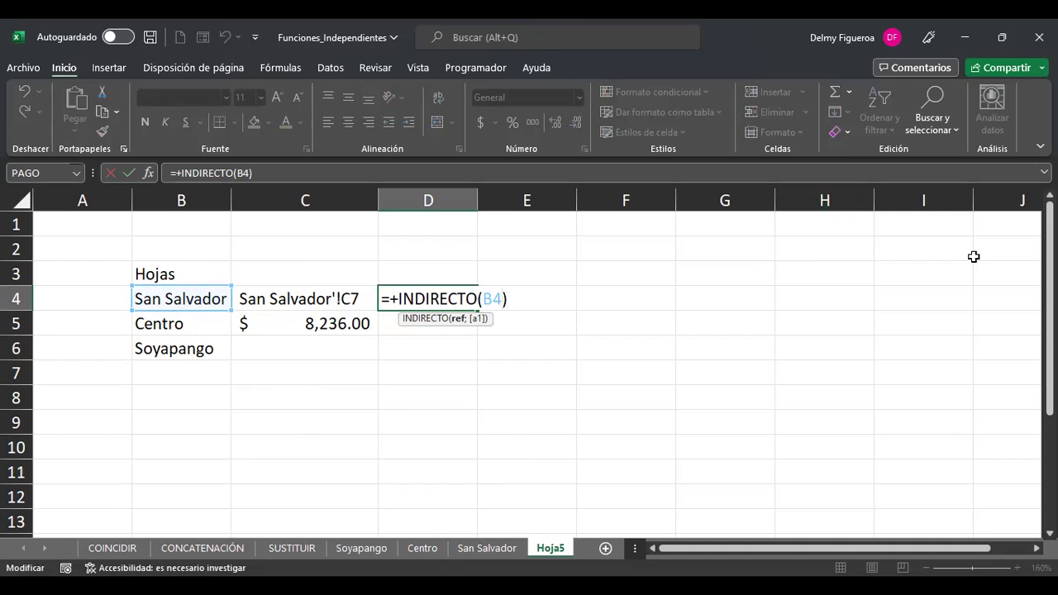
pyautogui.write('!')
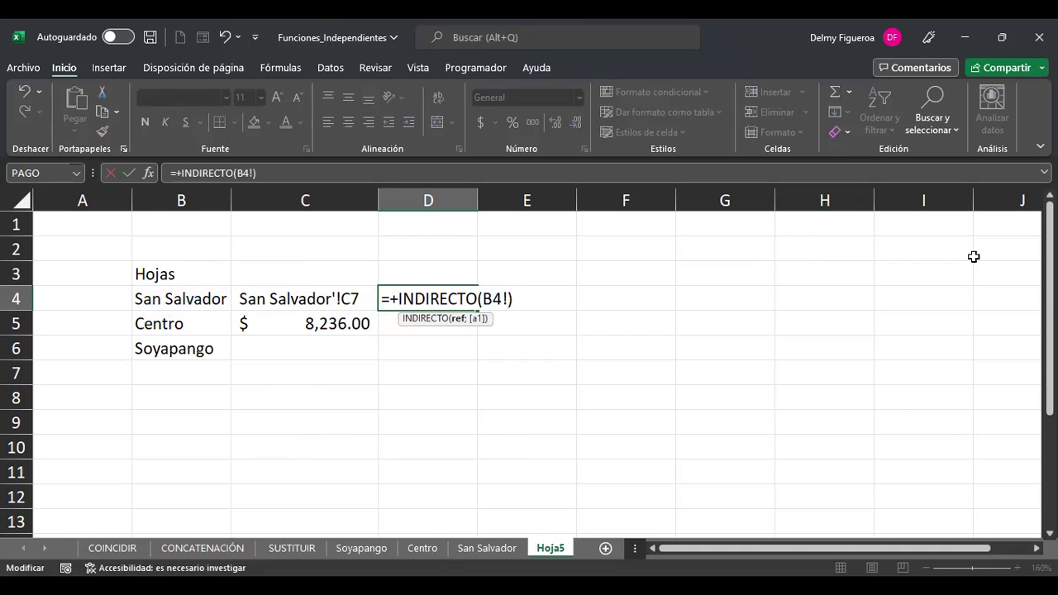
pyautogui.write('c7')
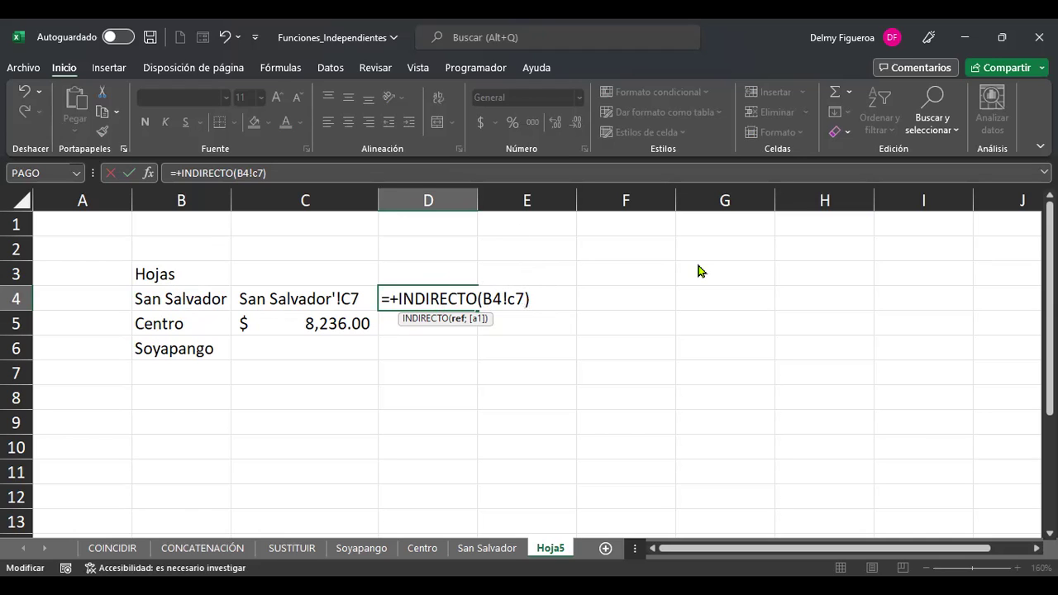
pyautogui.press('Return')
pyautogui.press('Escape')
pyautogui.press('Up')
# Enclose !C7 in double quotes and join it to 'B4' with & in D4's INDIRECTO formula
pyautogui.press('F2')
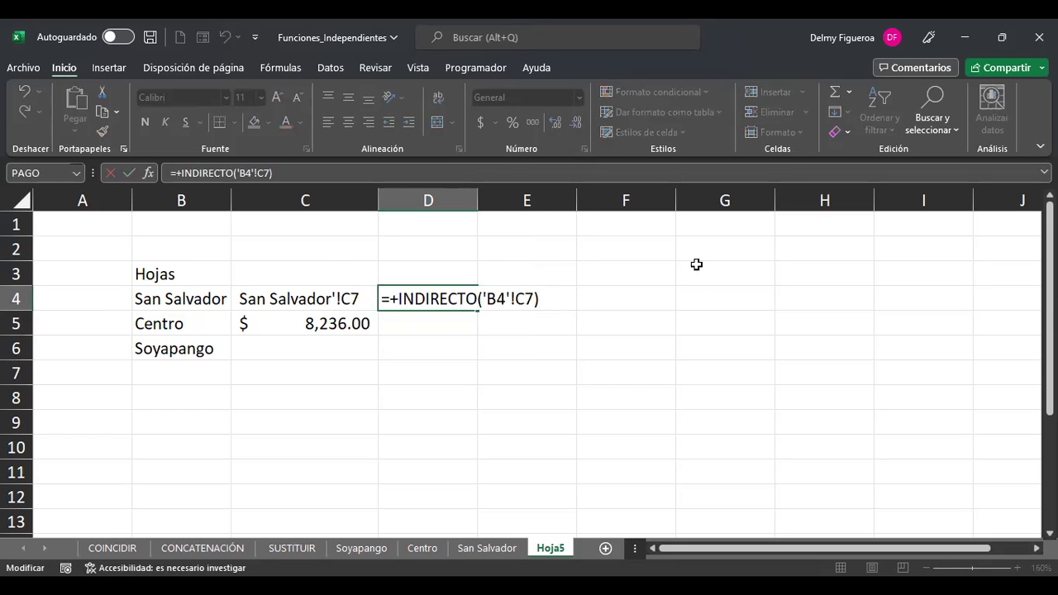
pyautogui.click(505, 296)
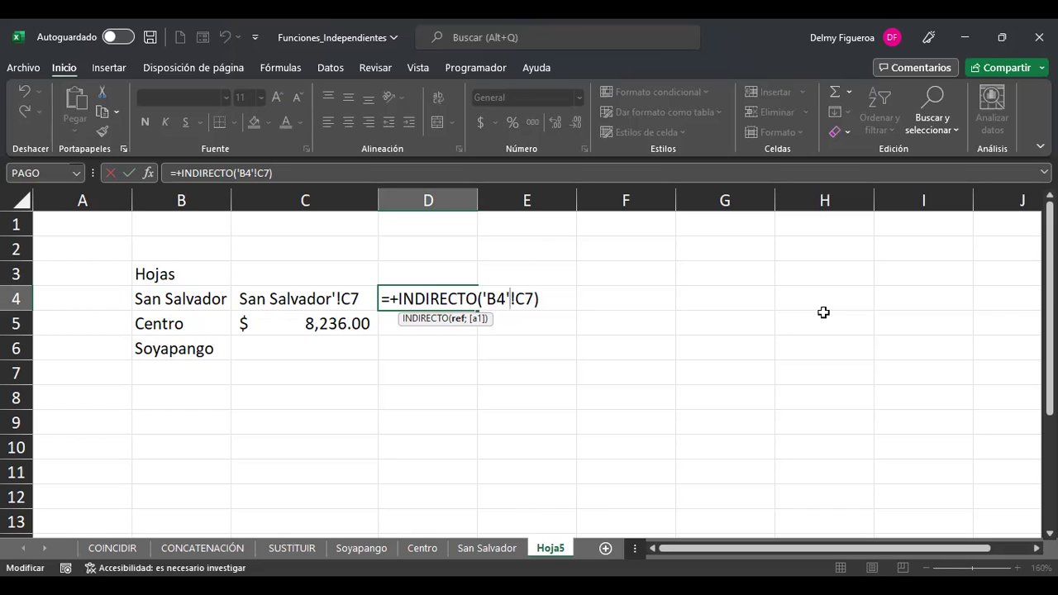
pyautogui.write('"')
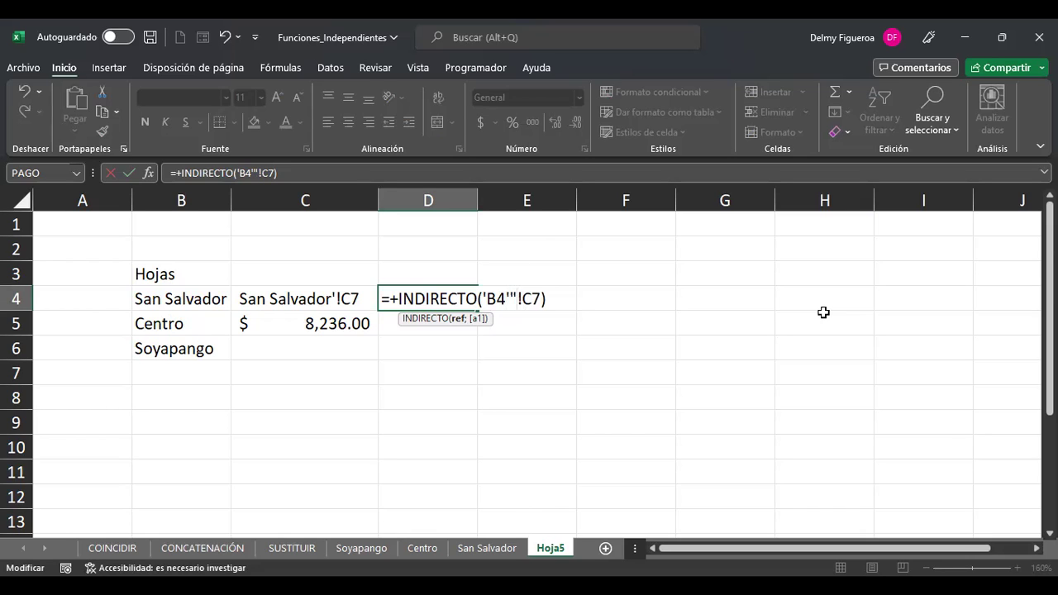
pyautogui.press('Right')
pyautogui.press('Right')
pyautogui.write('"')
pyautogui.press('Return')
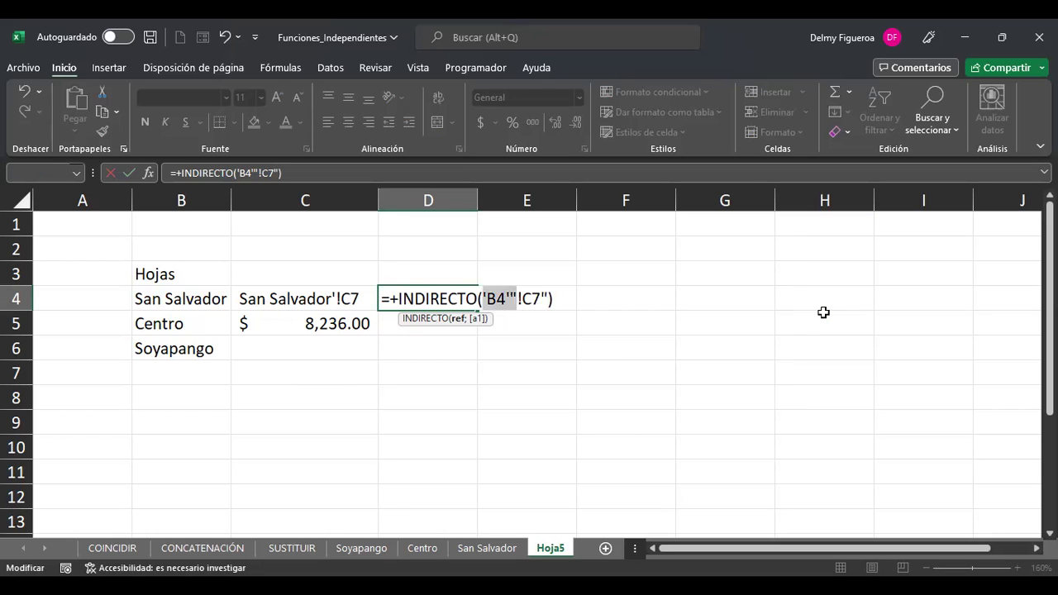
pyautogui.press('Right')
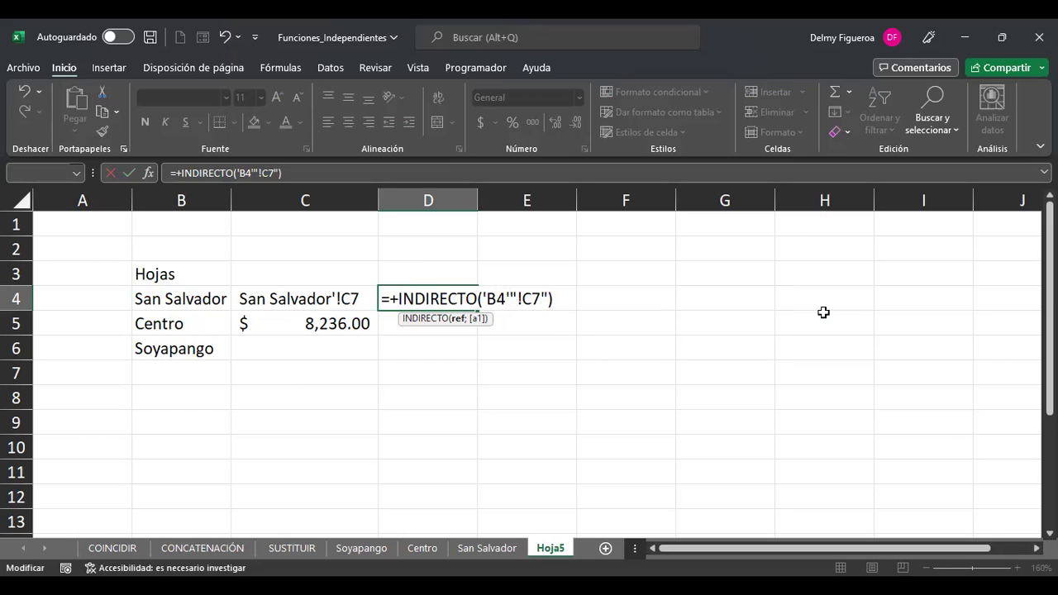
pyautogui.write('&')
pyautogui.press('Return')
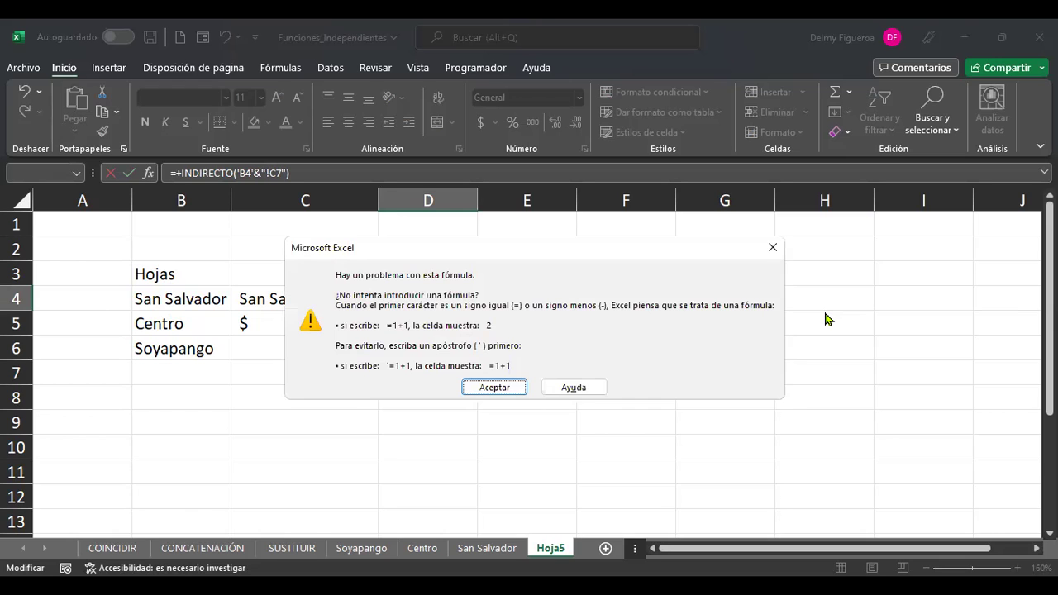
pyautogui.press('Return')
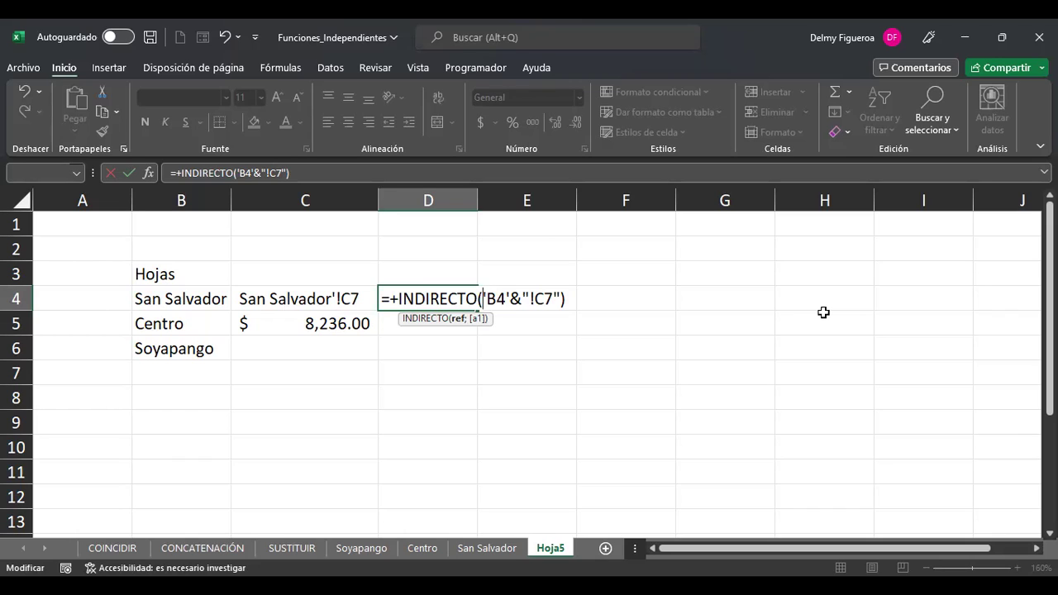
# Wrap each apostrophe around B4 in double quotes within D4's INDIRECTO formula and try to enter it
pyautogui.write('"')
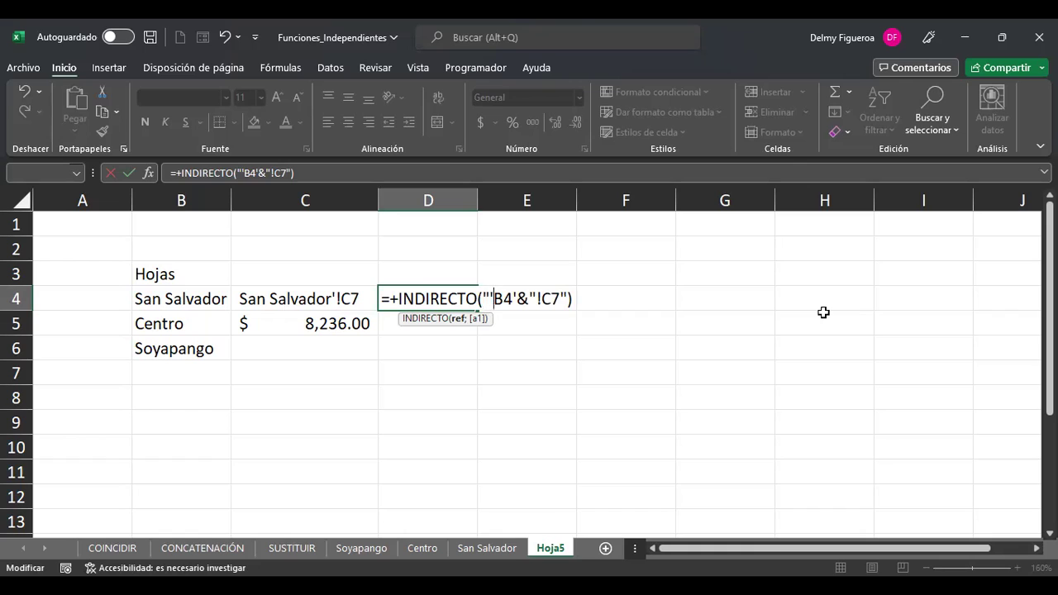
pyautogui.write('"')
pyautogui.press('Right')
pyautogui.press('Right')
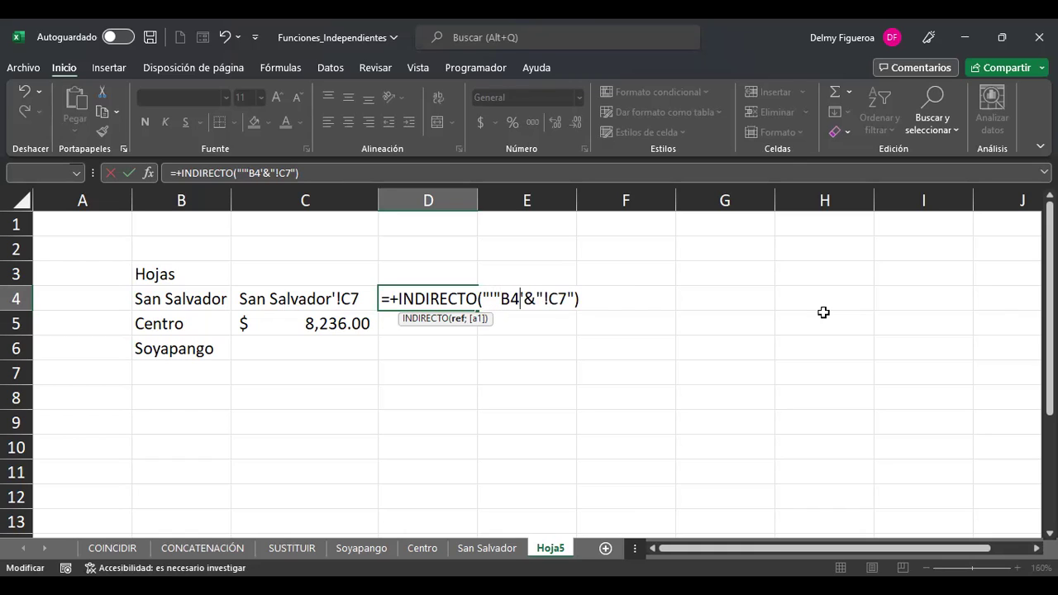
pyautogui.write('"')
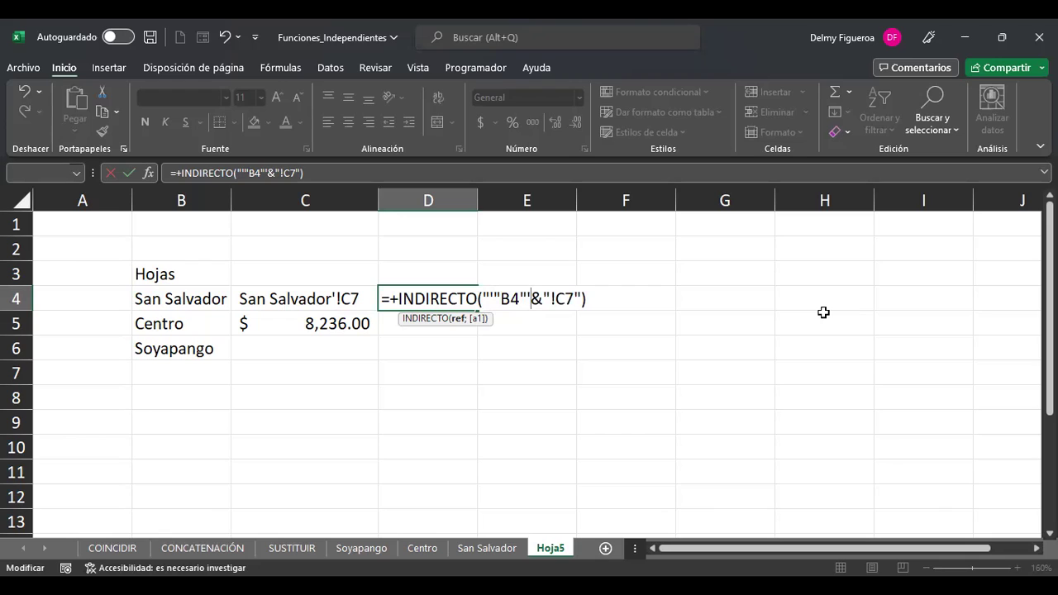
pyautogui.write('"')
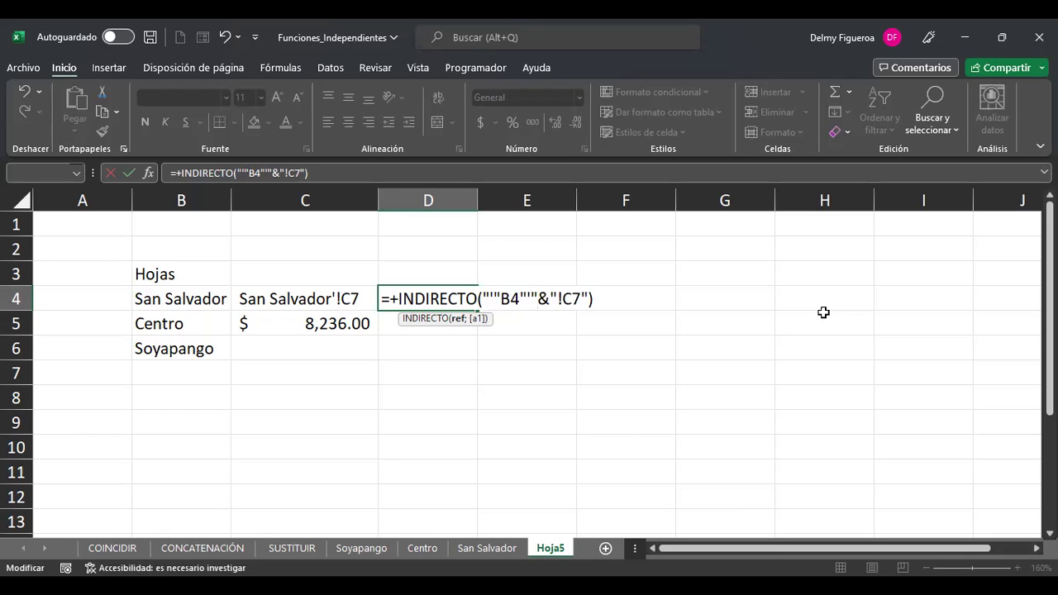
pyautogui.press('Return')
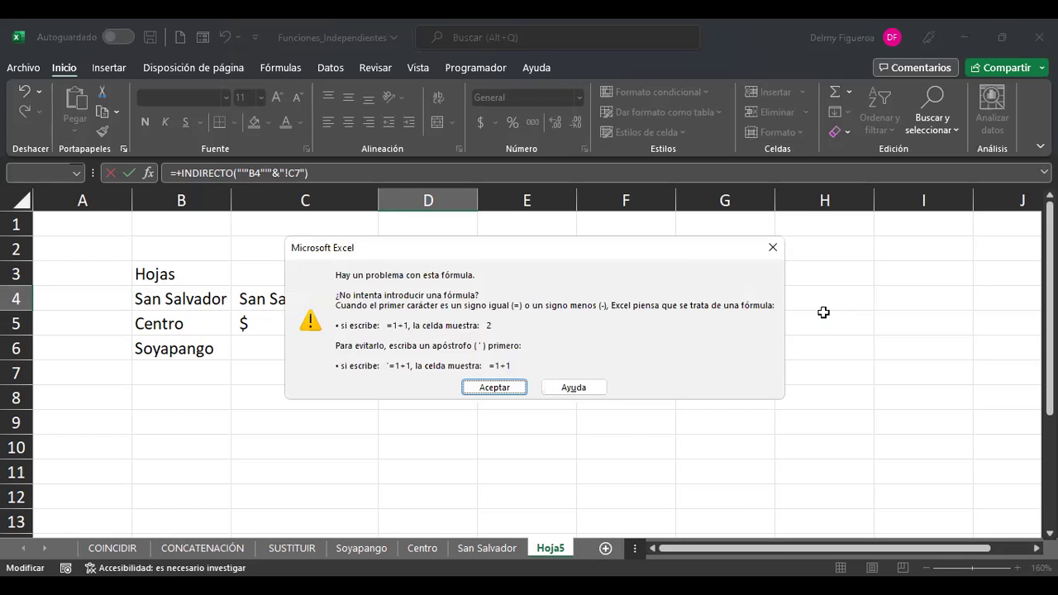
pyautogui.press('Return')
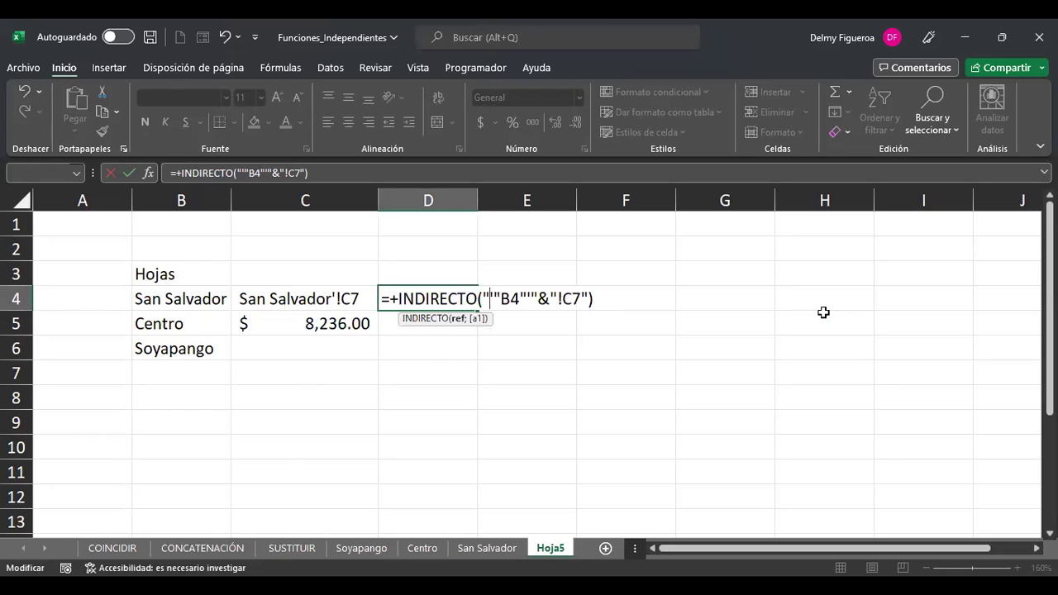
# Join each quoted apostrophe to B4 with & in D4's INDIRECTO formula and enter it
pyautogui.press('Right')
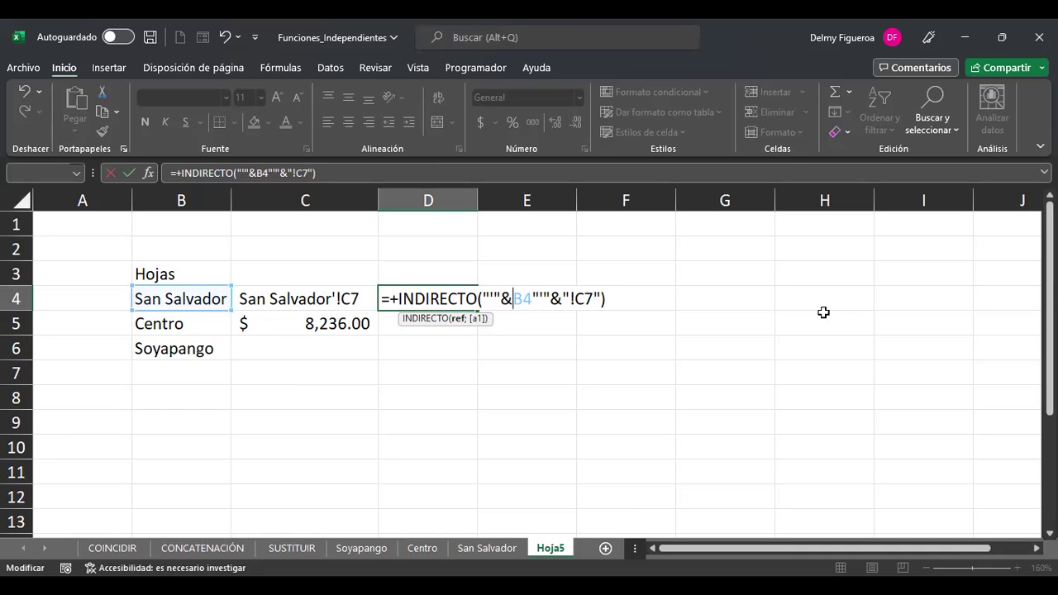
pyautogui.press('Right')
pyautogui.write('&')
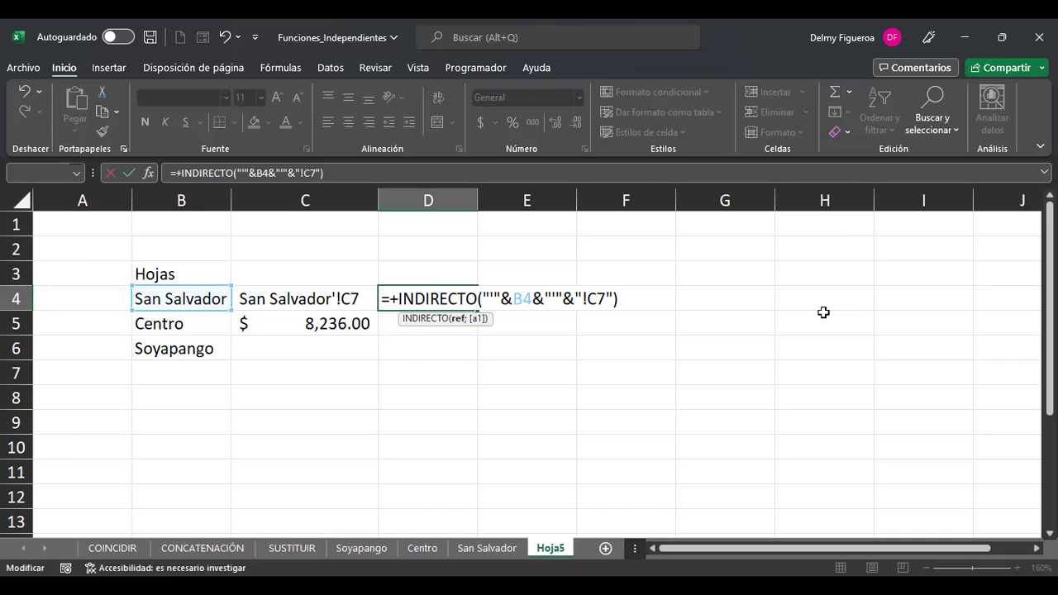
pyautogui.press('Left')
pyautogui.press('Left')
pyautogui.hotkey('shift', 'Right')
pyautogui.hotkey('shift', 'Right')
pyautogui.press('Left')
pyautogui.press('Return')
pyautogui.press('Up')
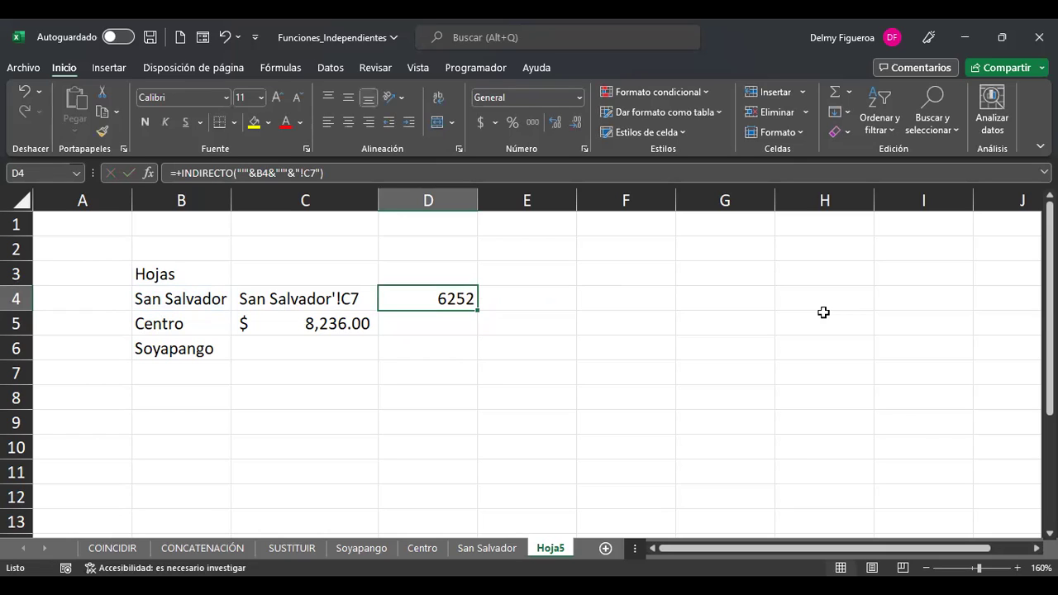
# Review the INDIRECTO formula in D4 and compare its result with C7 on the San Salvador sheet
pyautogui.press('F2')
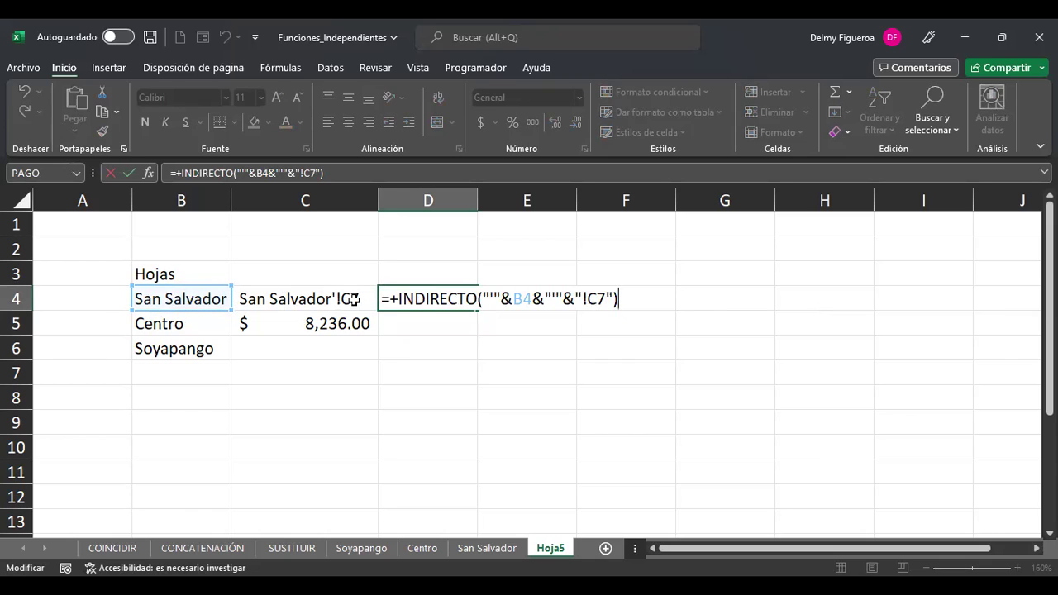
pyautogui.press('Return')
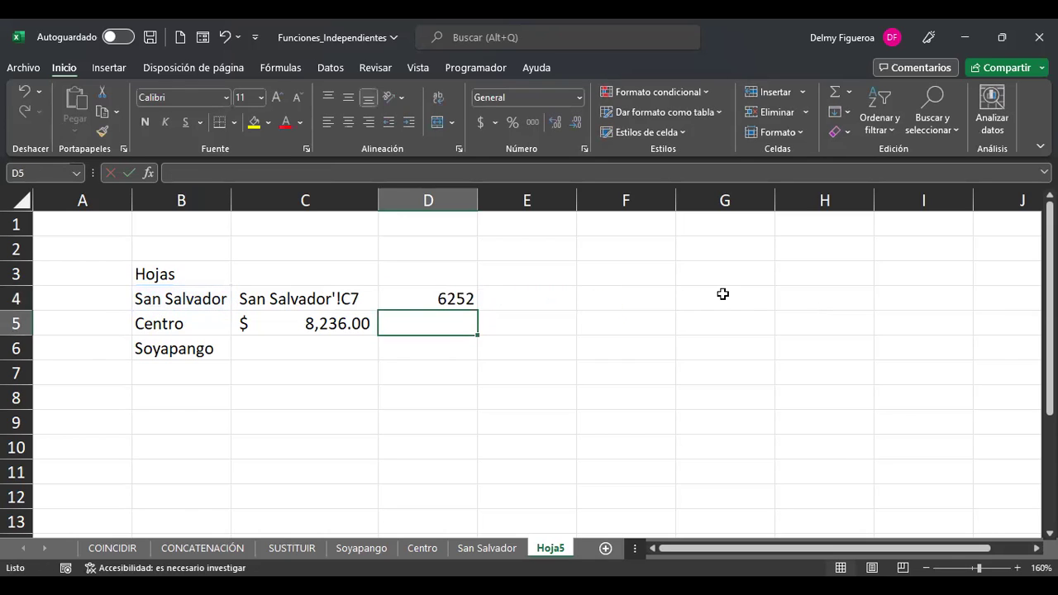
pyautogui.click(494, 549)
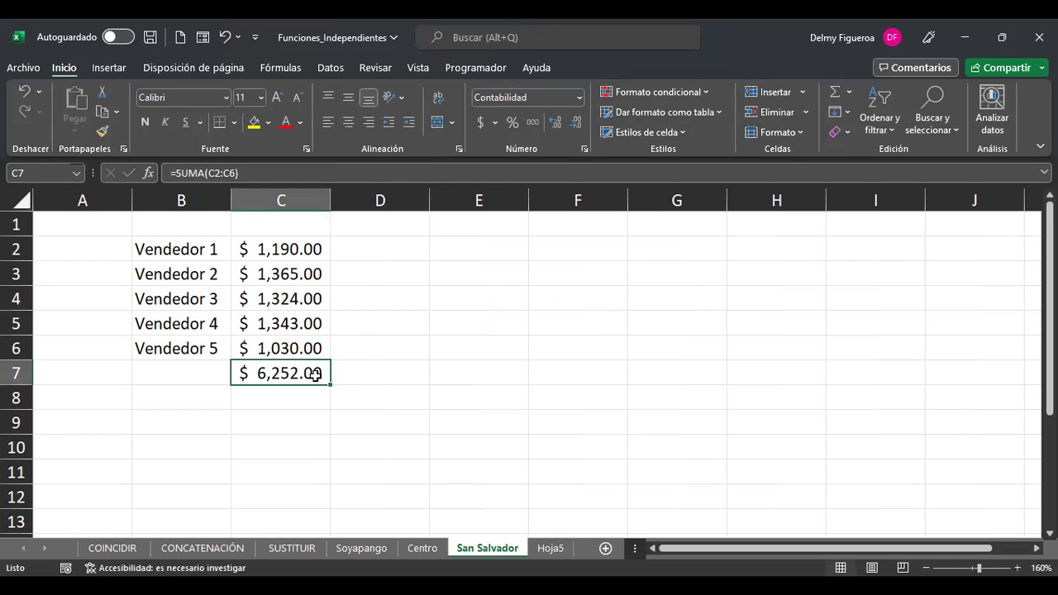
pyautogui.click(549, 549)
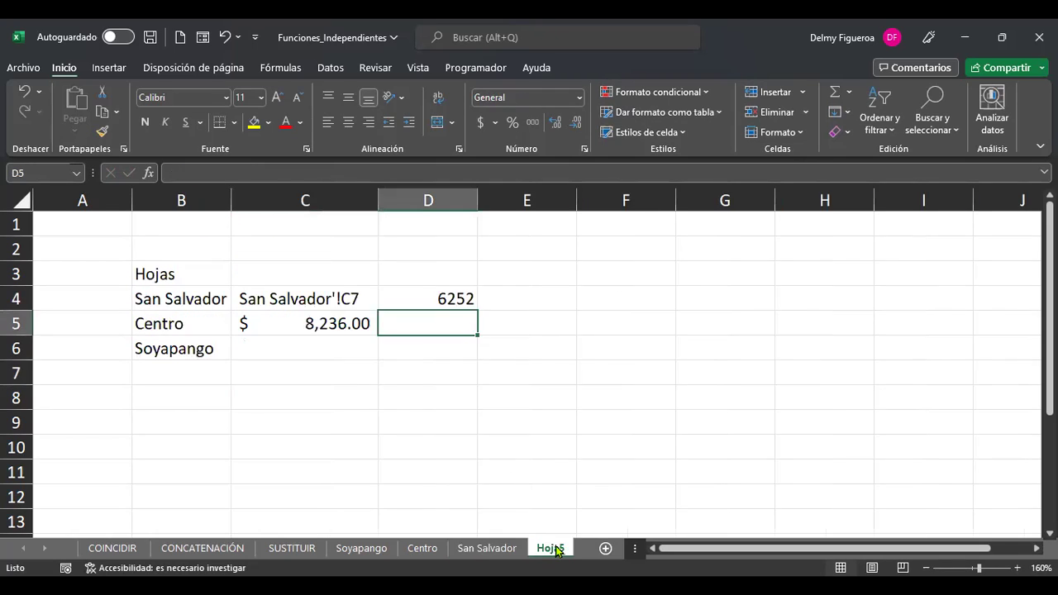
pyautogui.click(454, 298)
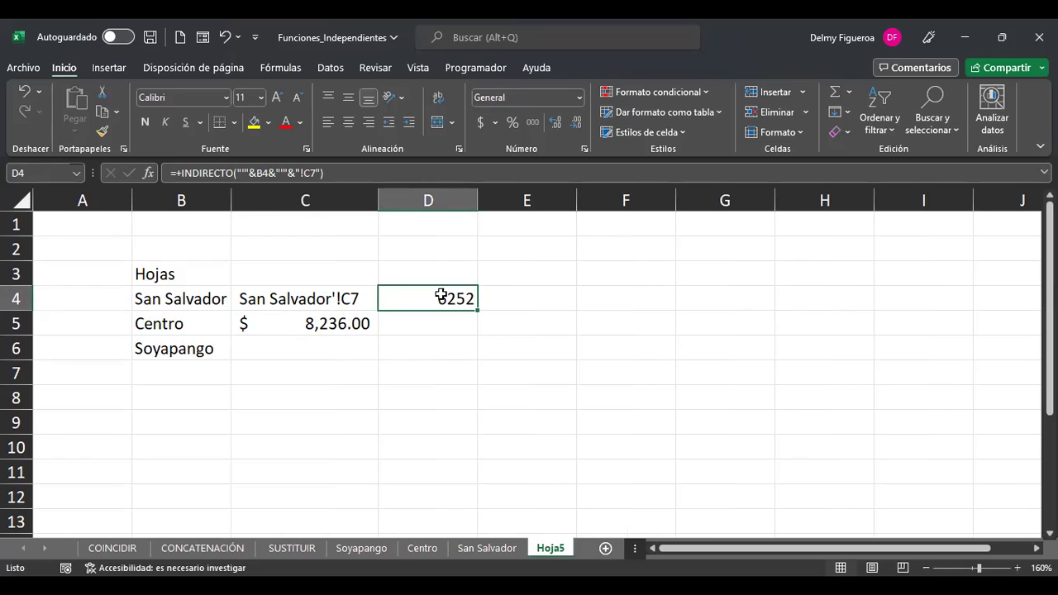
# Replace the sheet name in B4 with Centro to test the INDIRECTO formula in D4
pyautogui.click(186, 299)
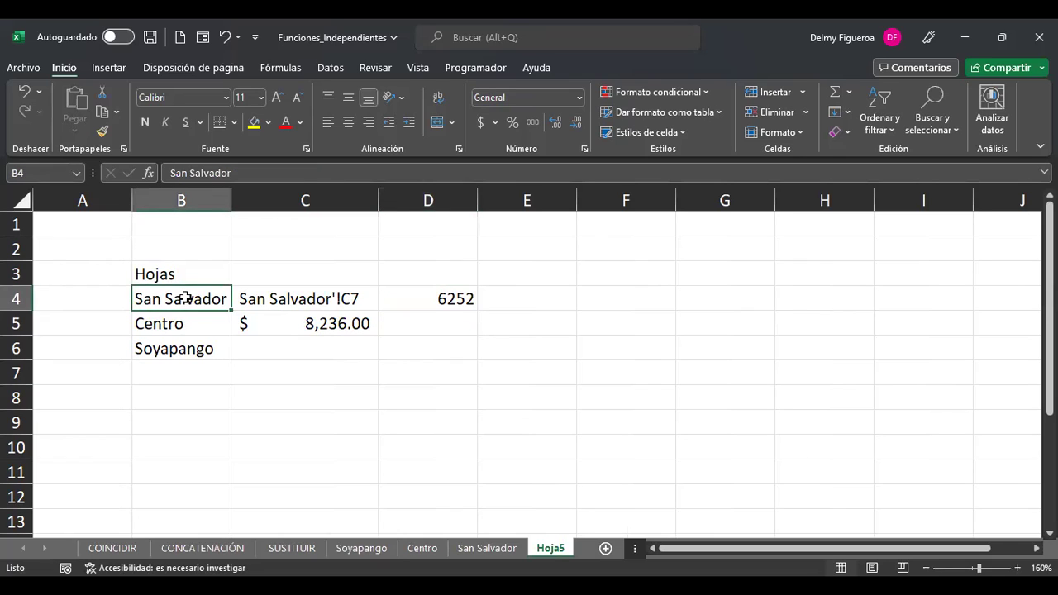
pyautogui.click(452, 302)
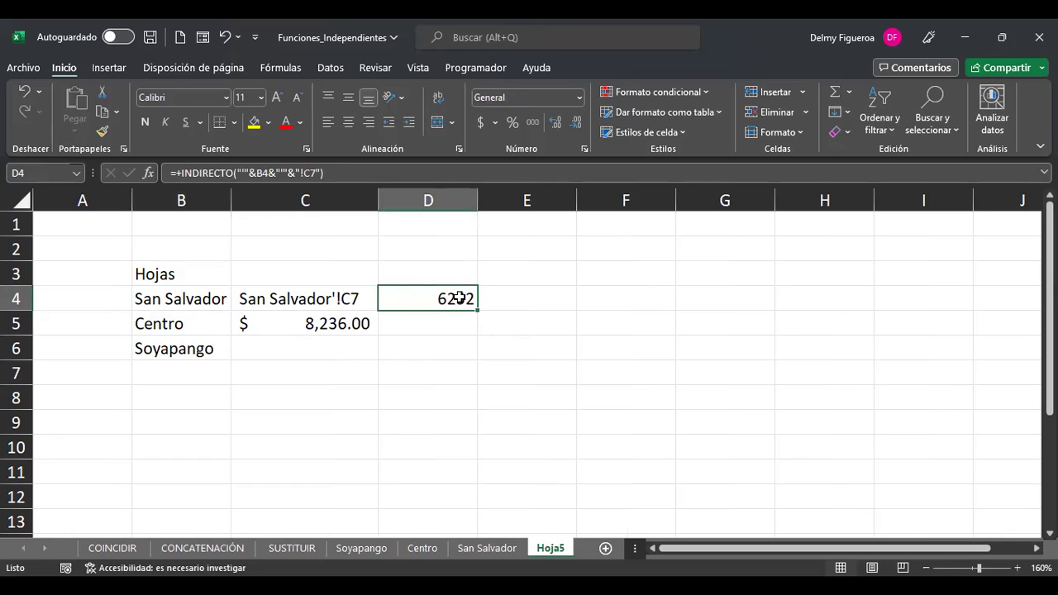
pyautogui.click(182, 304)
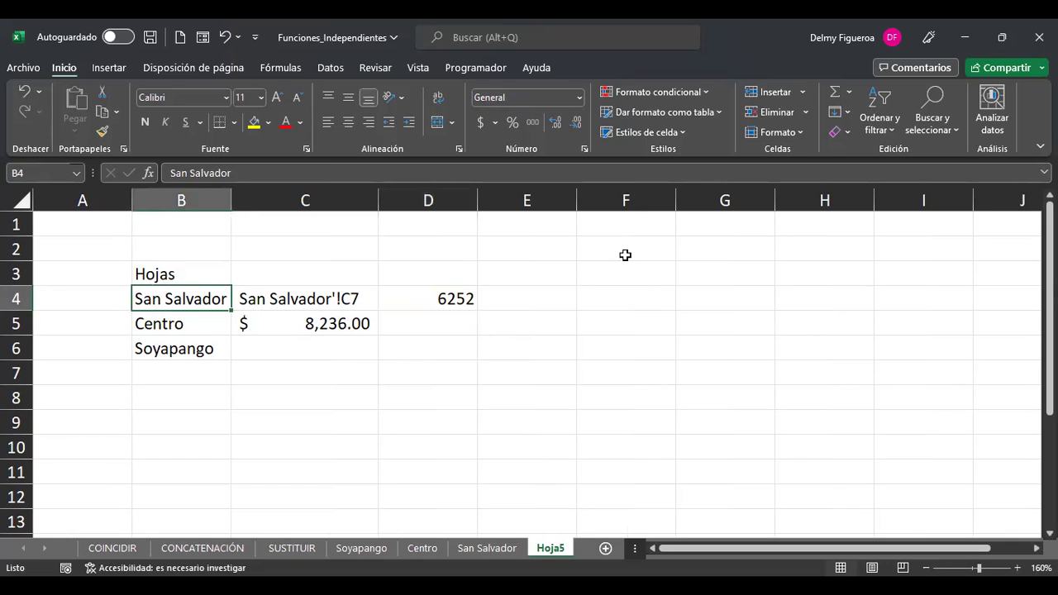
pyautogui.write('Centro')
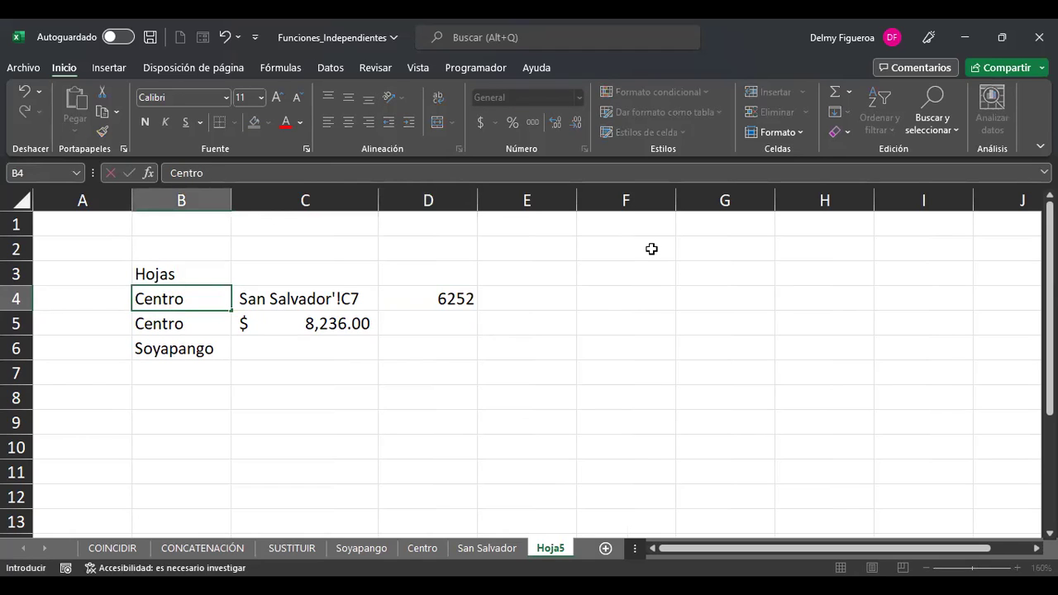
pyautogui.press('Return')
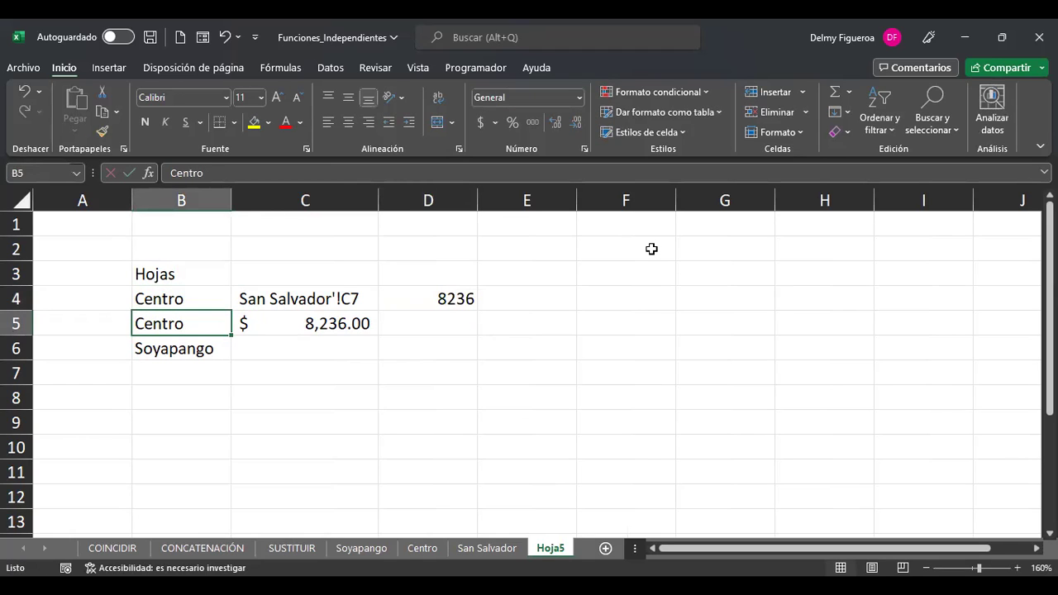
# Replace the sheet name in B4 with Soyapango
pyautogui.press('Up')
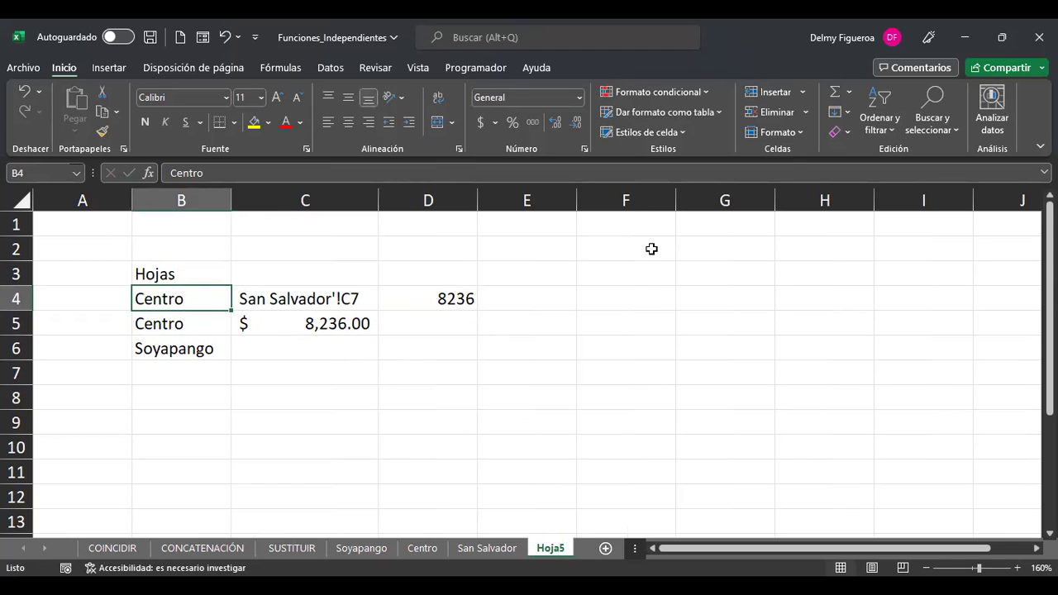
pyautogui.write('Soyapango')
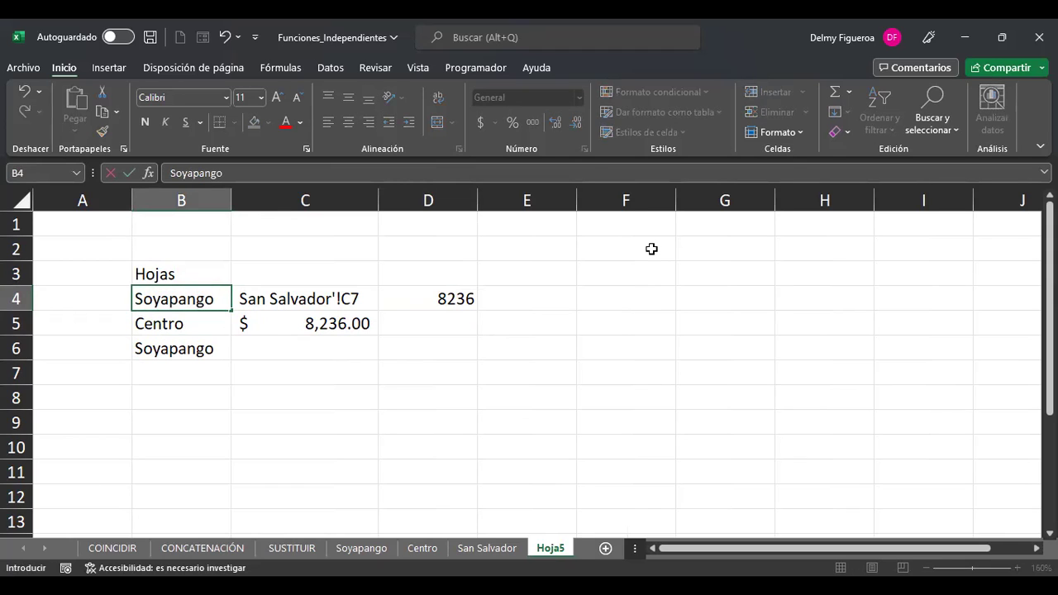
pyautogui.press('Return')
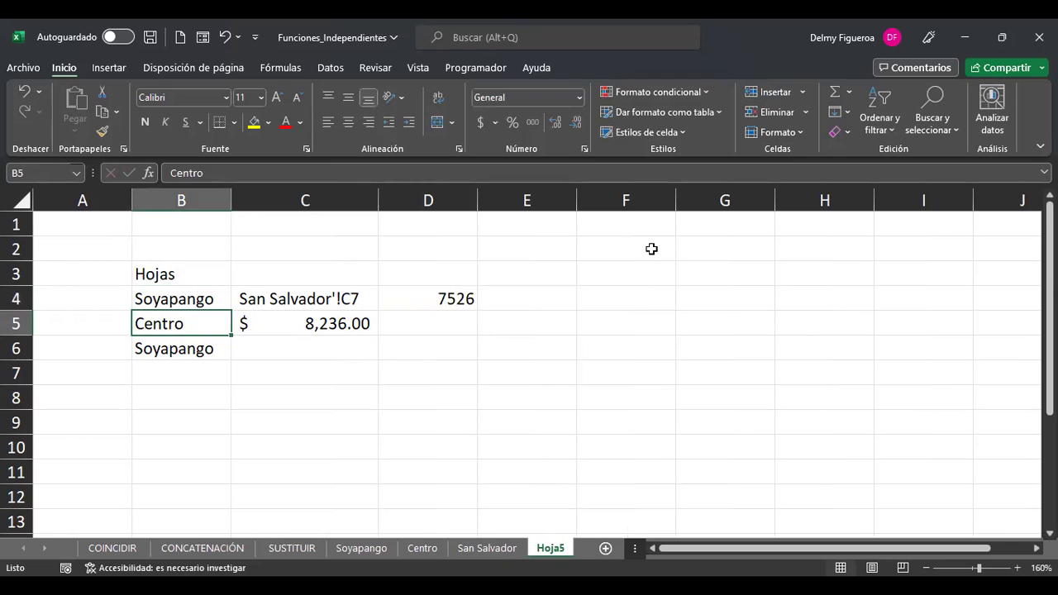
# Compare the INDIRECTO result in D4 with the C7 total on the Soyapango sheet
pyautogui.click(442, 298)
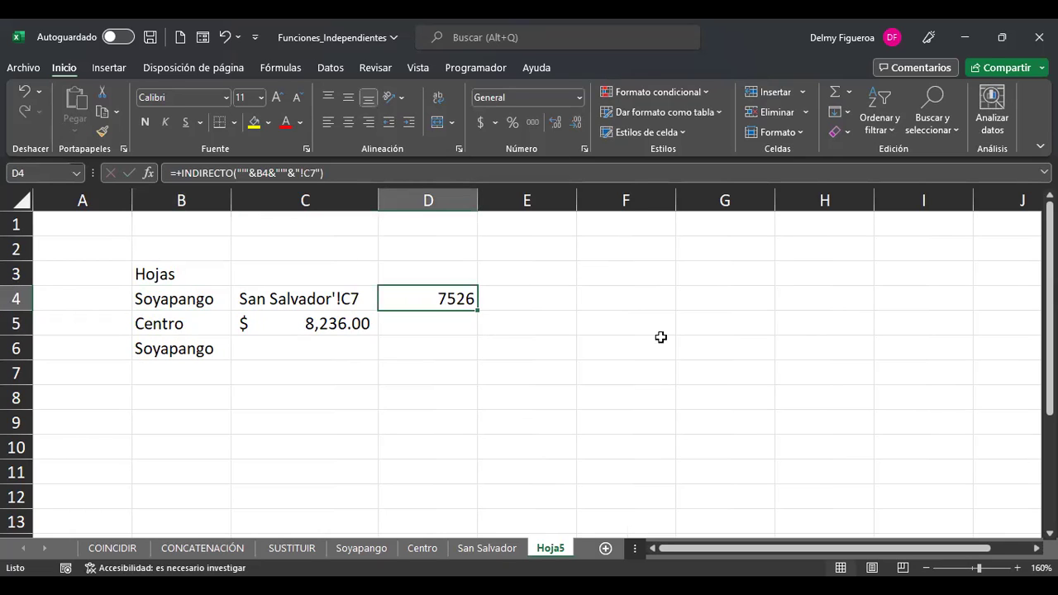
pyautogui.click(375, 552)
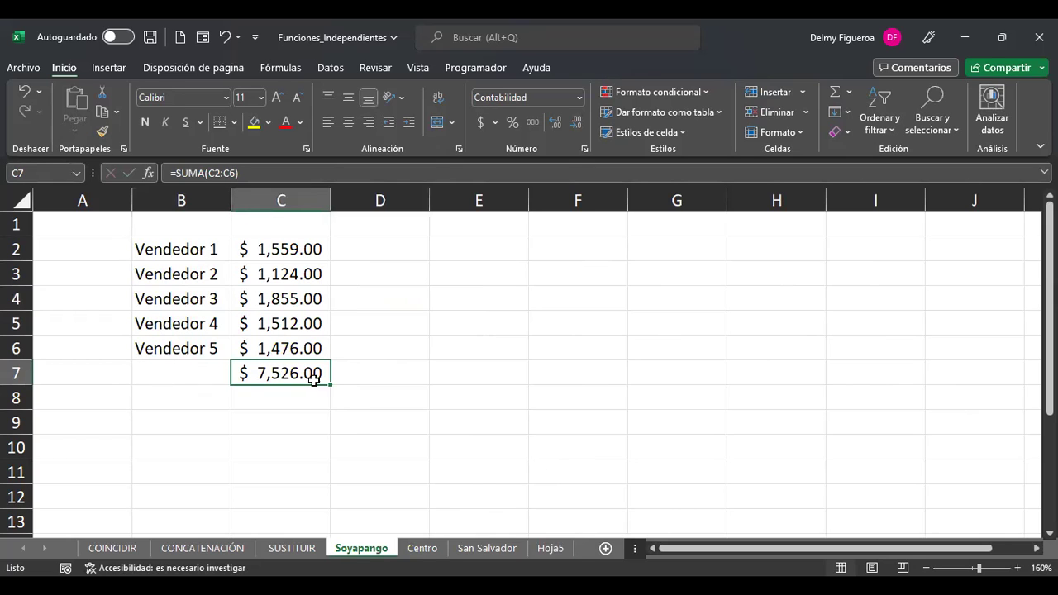
pyautogui.click(551, 549)
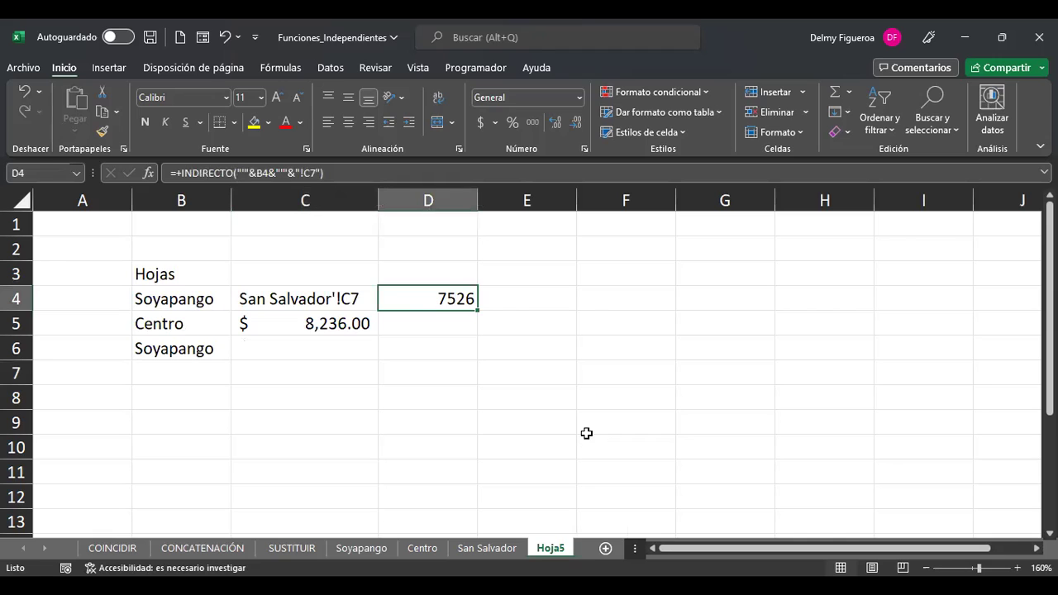
# Examine how D4's INDIRECTO formula joins the quoted apostrophes, the B4 reference and the "!C7" text
pyautogui.press('F2')
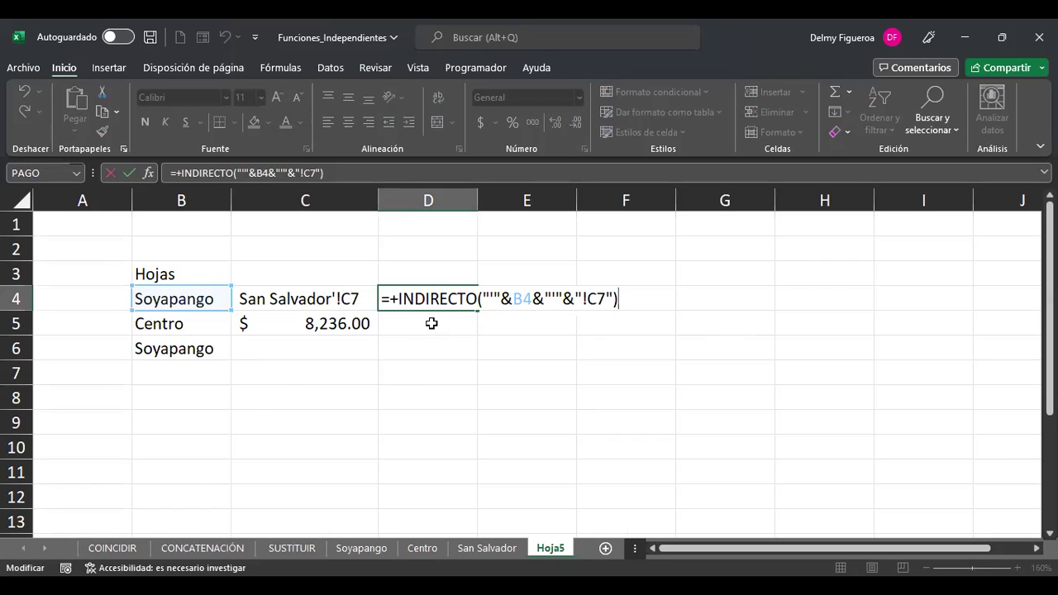
pyautogui.click(493, 299)
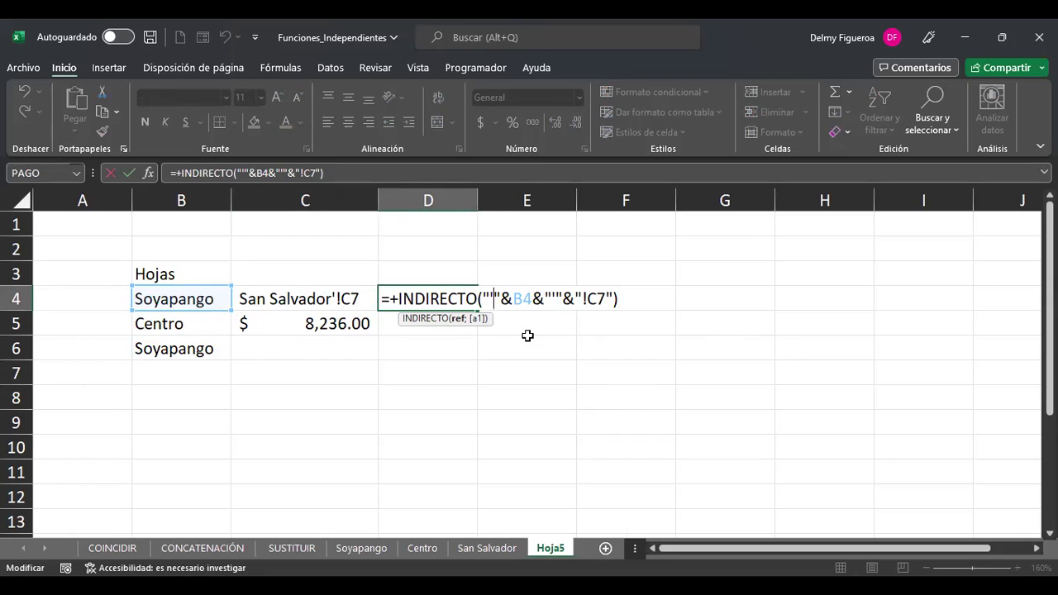
pyautogui.click(521, 299)
pyautogui.write("'")
pyautogui.press('Right')
pyautogui.press('Right')
pyautogui.press('Right')
pyautogui.press('Right')
pyautogui.press('Right')
pyautogui.press('Right')
pyautogui.press('Right')
pyautogui.press('Right')
pyautogui.press('Right')
pyautogui.press('Right')
pyautogui.hotkey('ctrl', 'Return')
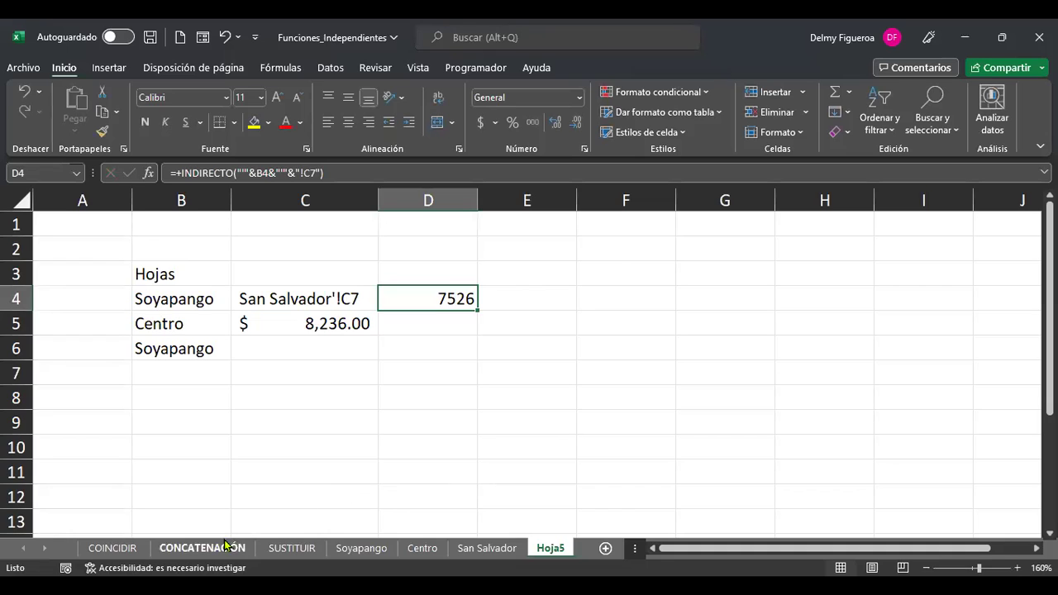
# Go to the COINCIDIR sheet and select the Posición result in C9
pyautogui.click(113, 548)
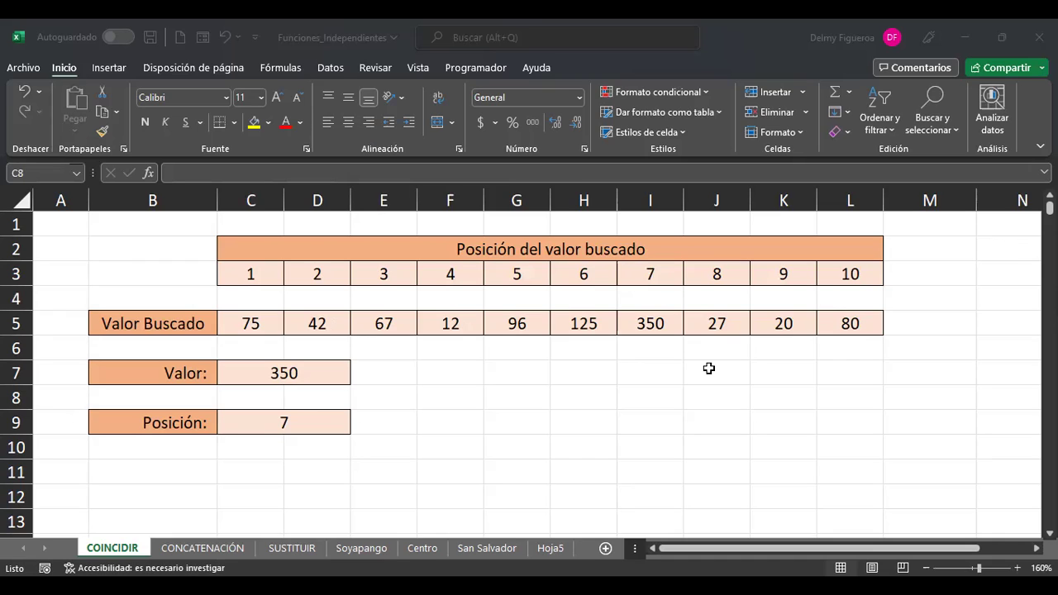
pyautogui.hotkey('alt', 'Tab')
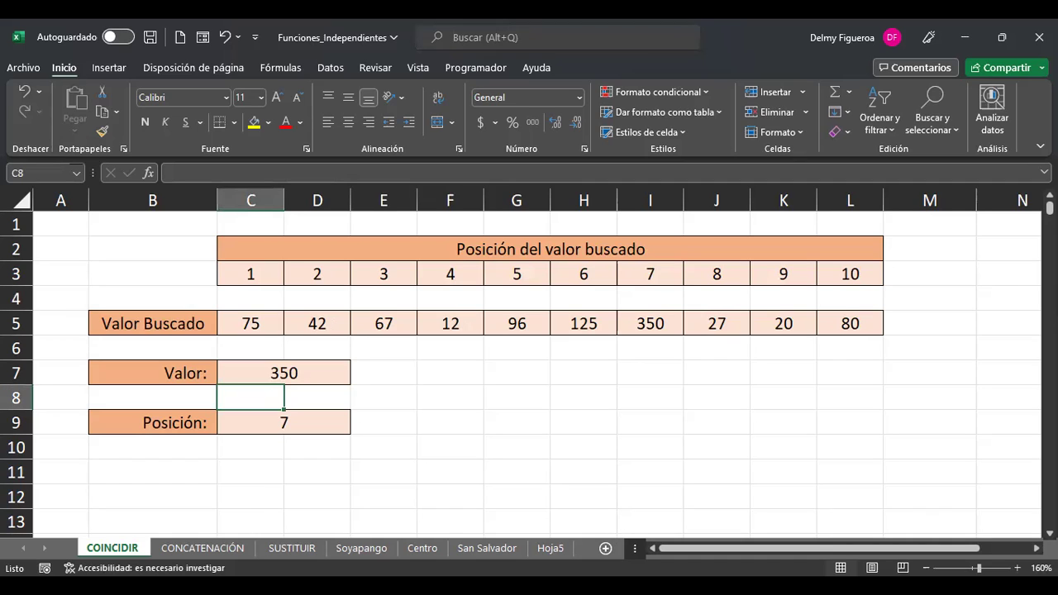
pyautogui.hotkey('alt', 'Tab')
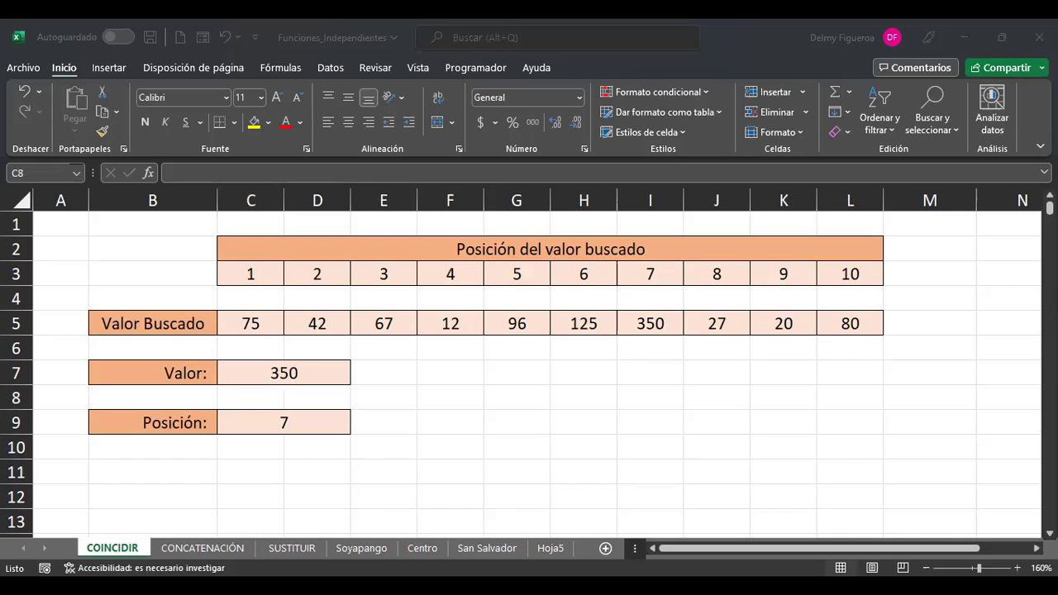
pyautogui.hotkey('alt', 'Tab')
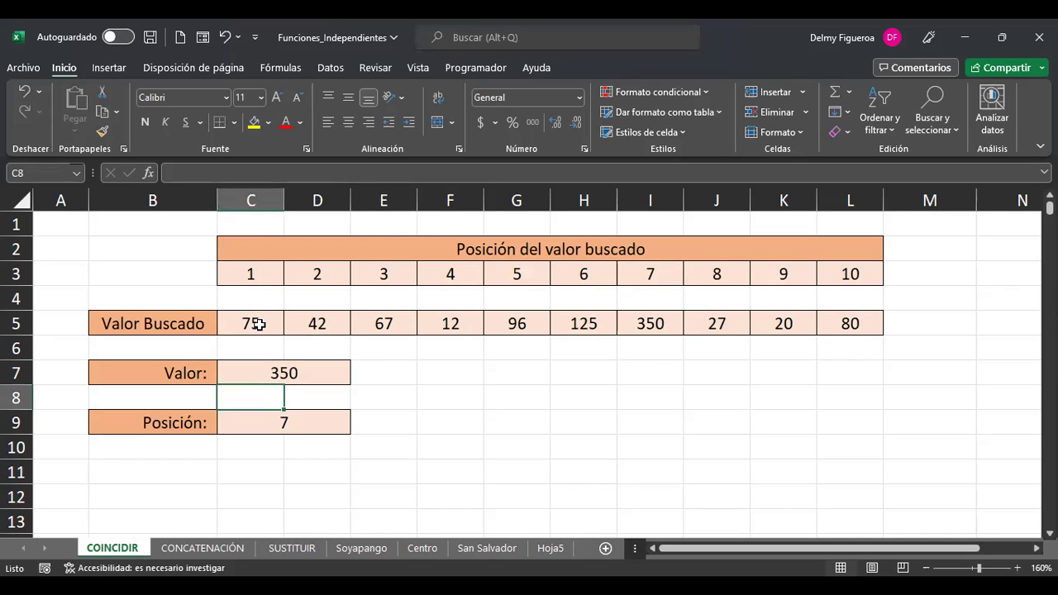
pyautogui.click(278, 422)
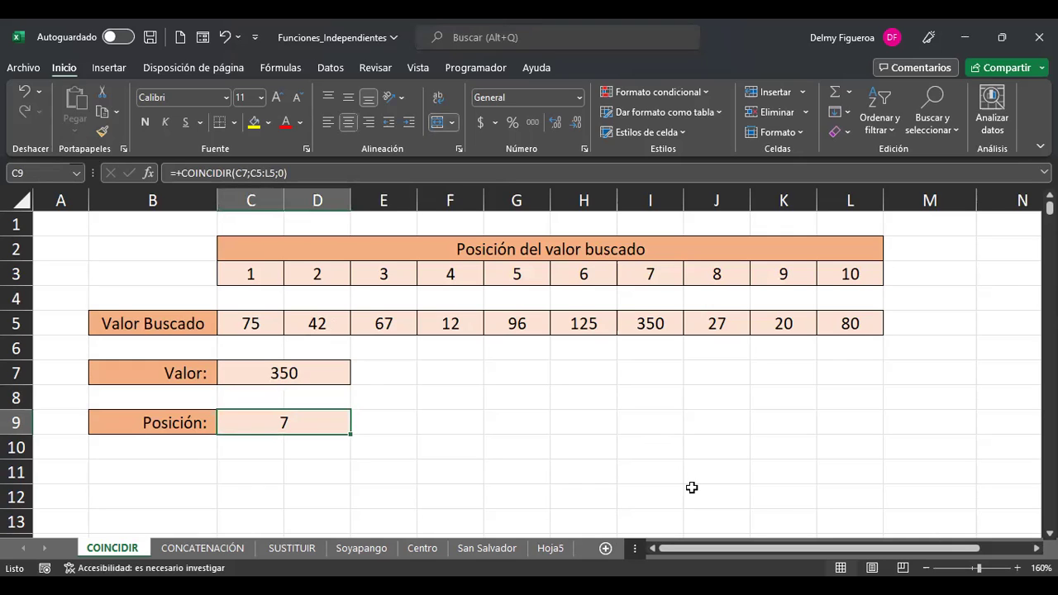
# Remove the match type argument 0 from the COINCIDIR formula in C9, leaving only C7 and C5:L5
pyautogui.press('F2')
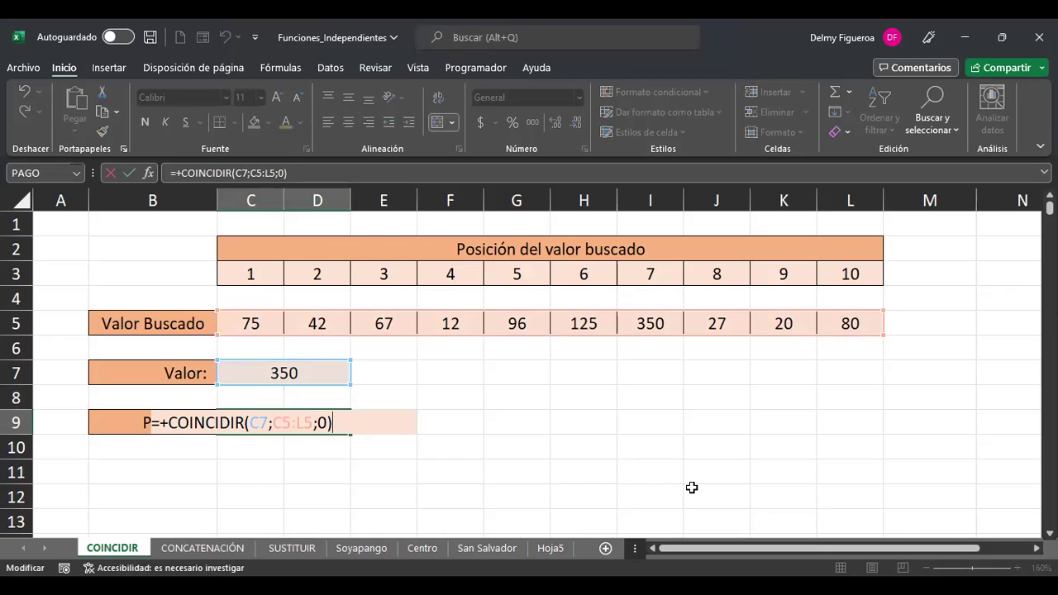
pyautogui.press('BackSpace')
pyautogui.press('BackSpace')
pyautogui.press('BackSpace')
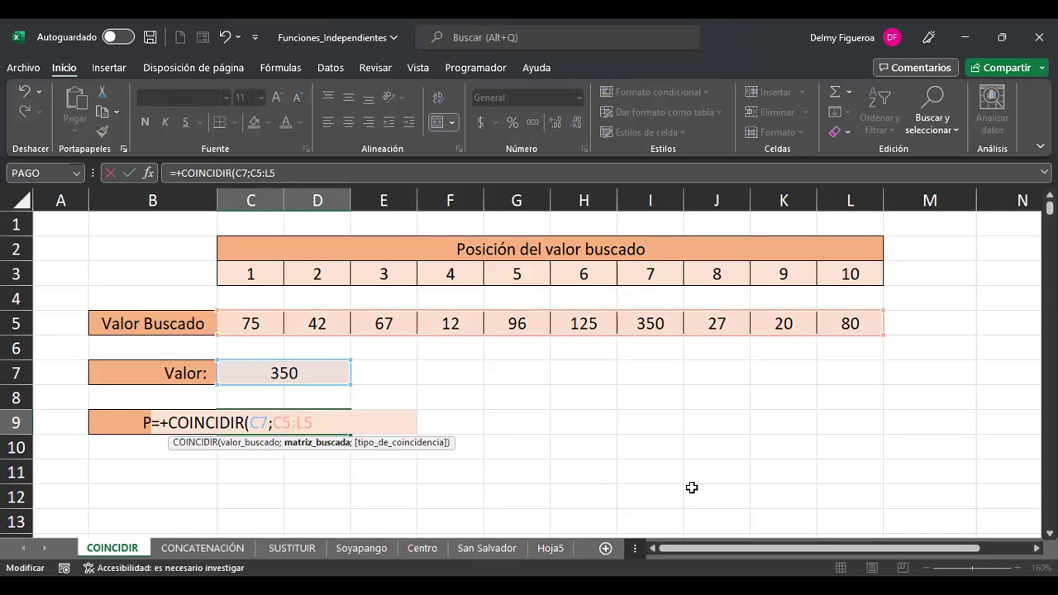
pyautogui.press('Return')
pyautogui.press('Up')
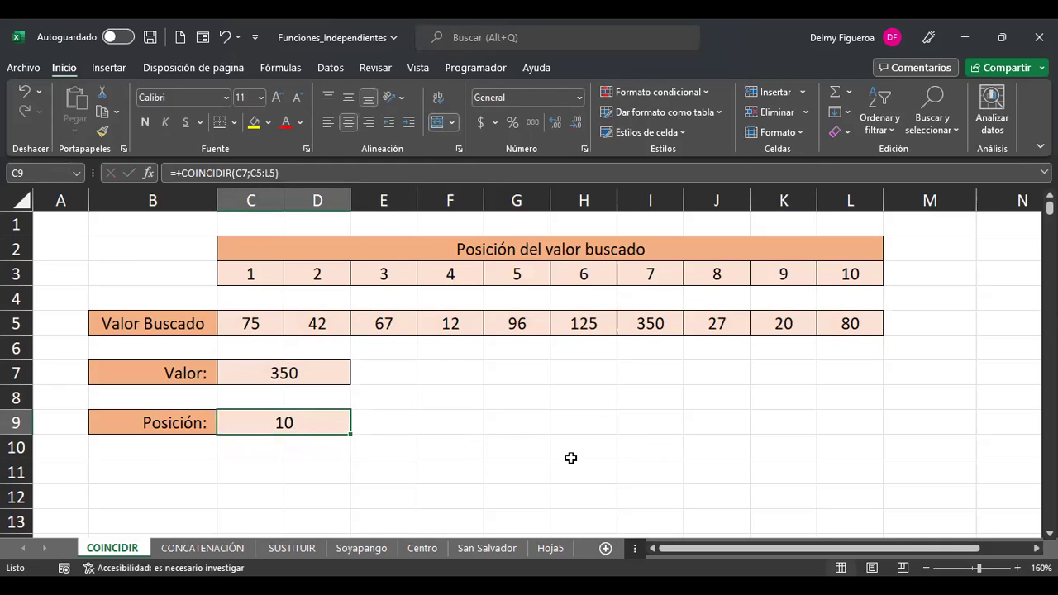
# Add the match type 0 - Coincidencia exacta as the third argument of C9's COINCIDIR formula
pyautogui.press('F2')
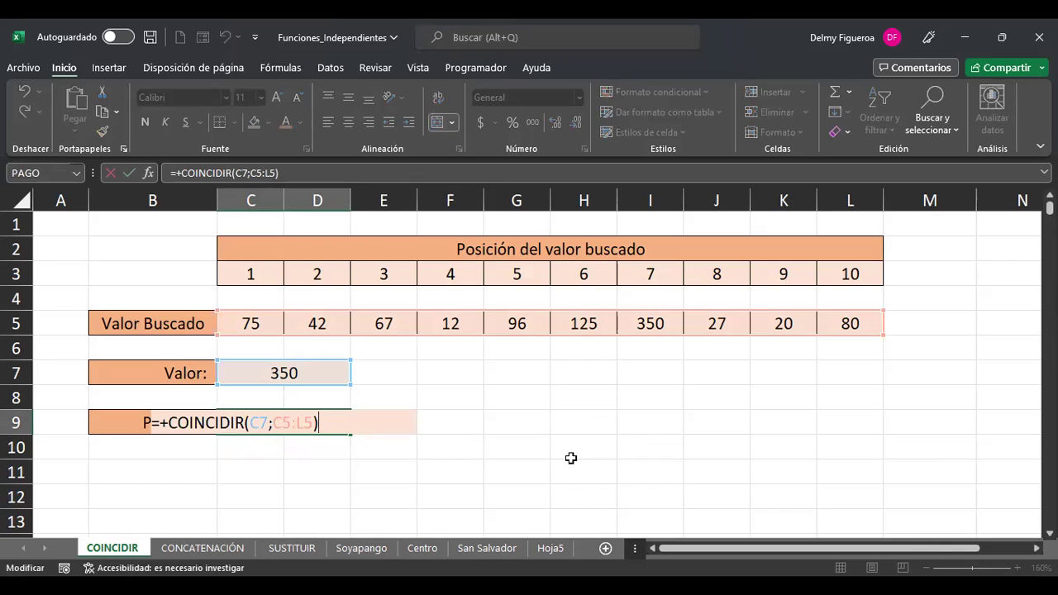
pyautogui.click(312, 428)
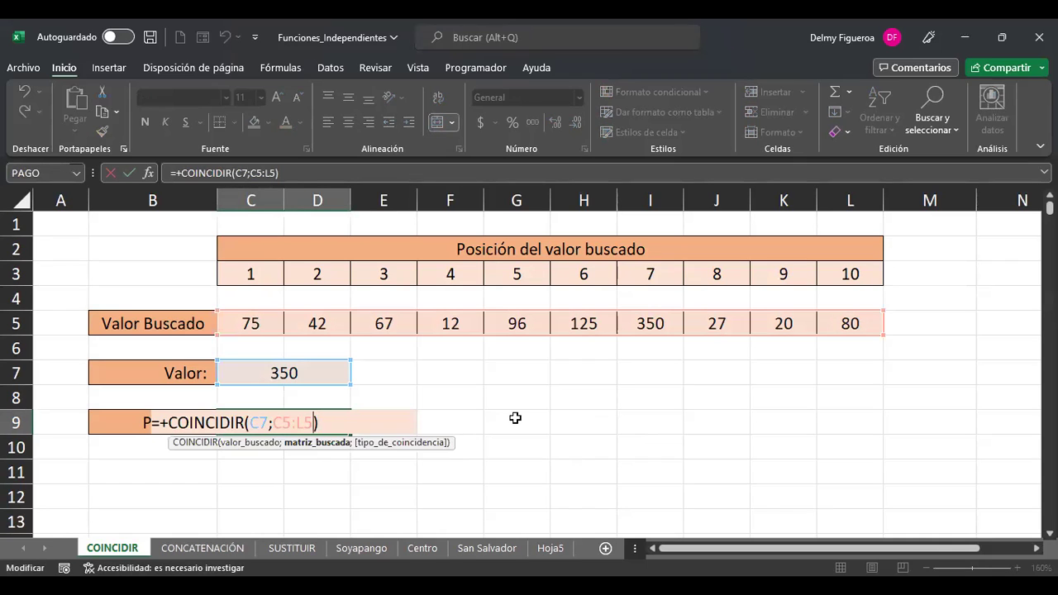
pyautogui.write(';')
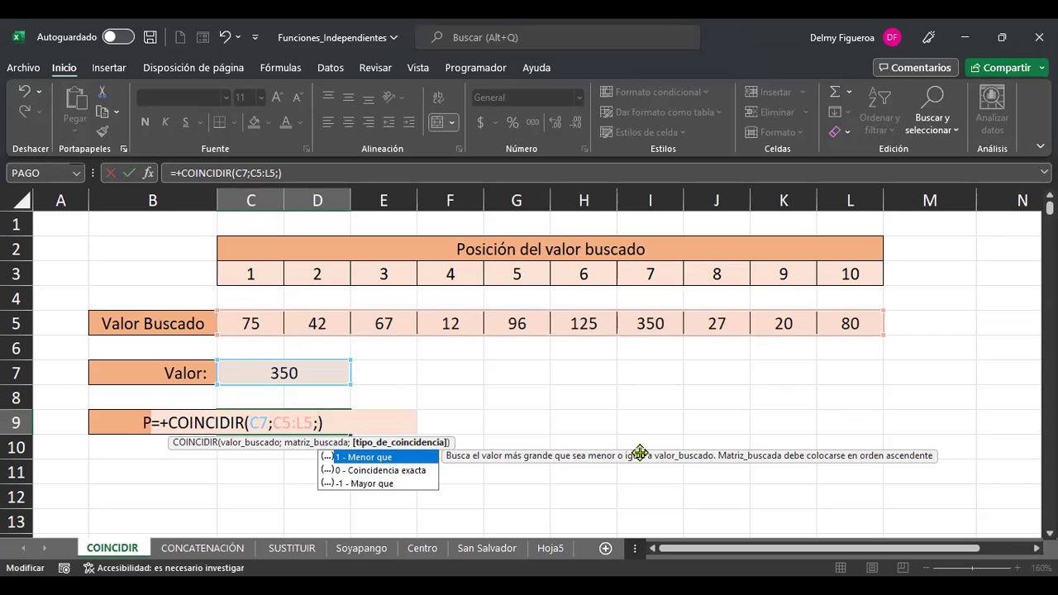
pyautogui.doubleClick(407, 473)
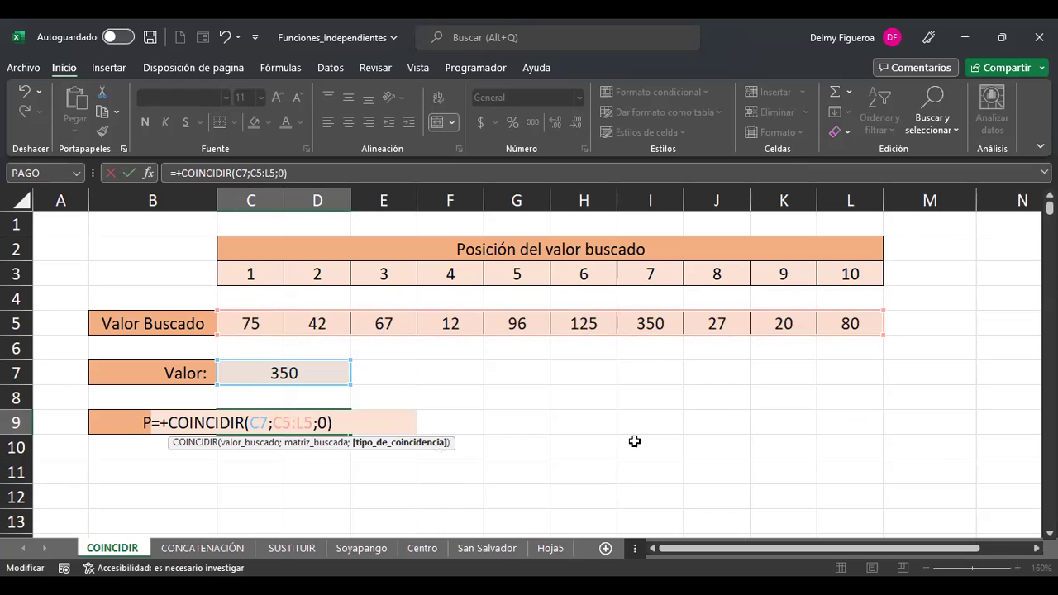
pyautogui.press('Return')
pyautogui.press('Up')
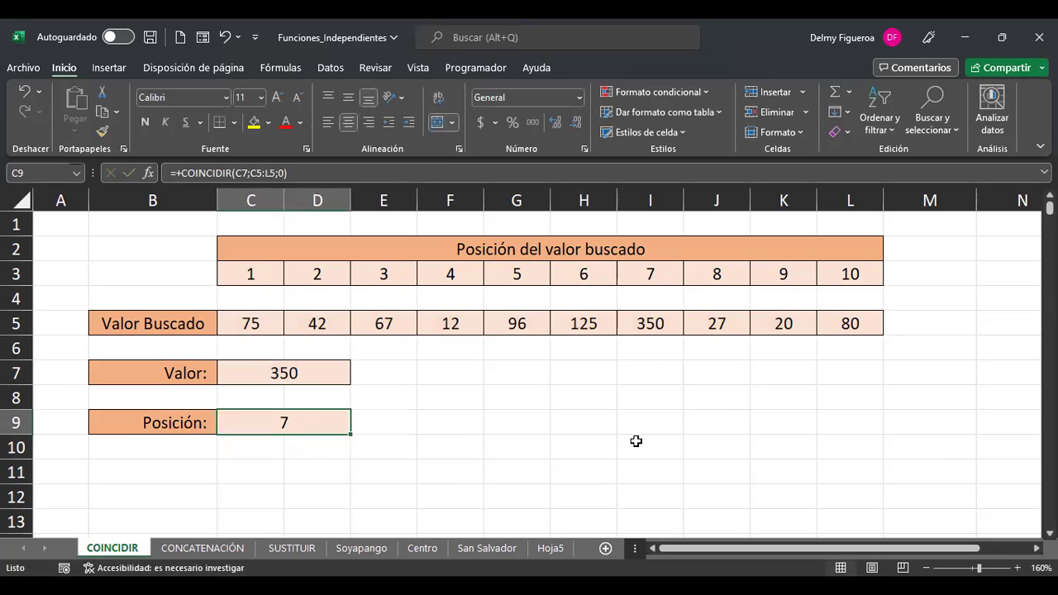
# Open the COINCIDIR formula in C9 for editing
pyautogui.press('F2')
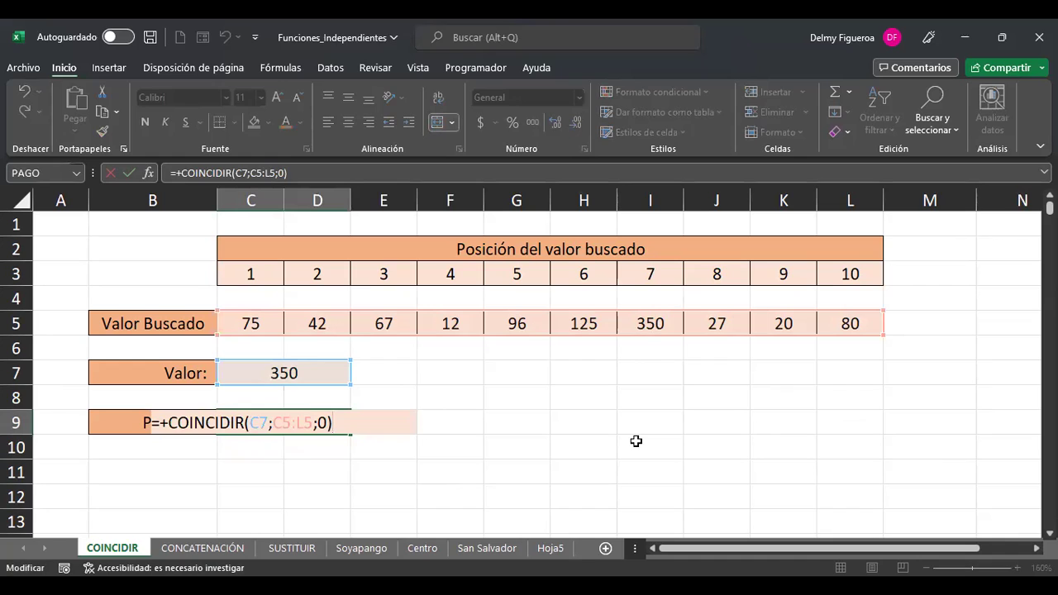
# Remove the match-type argument from the Posición formula in C9, leaving =+COINCIDIR(C7;C5:L5)
pyautogui.press('BackSpace')
pyautogui.press('BackSpace')
pyautogui.press('BackSpace')
pyautogui.press('Return')
pyautogui.press('Up')
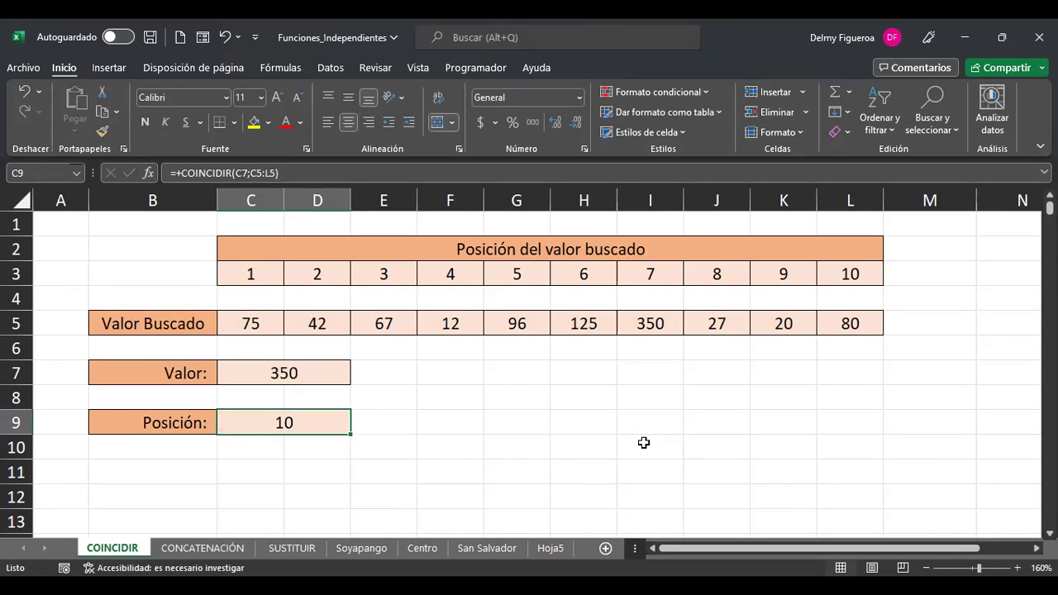
# Copy the Valor Buscado values in C5:L5 to row 11, starting at C11
pyautogui.click(248, 324)
pyautogui.moveTo(320, 320); pyautogui.dragTo(831, 338)
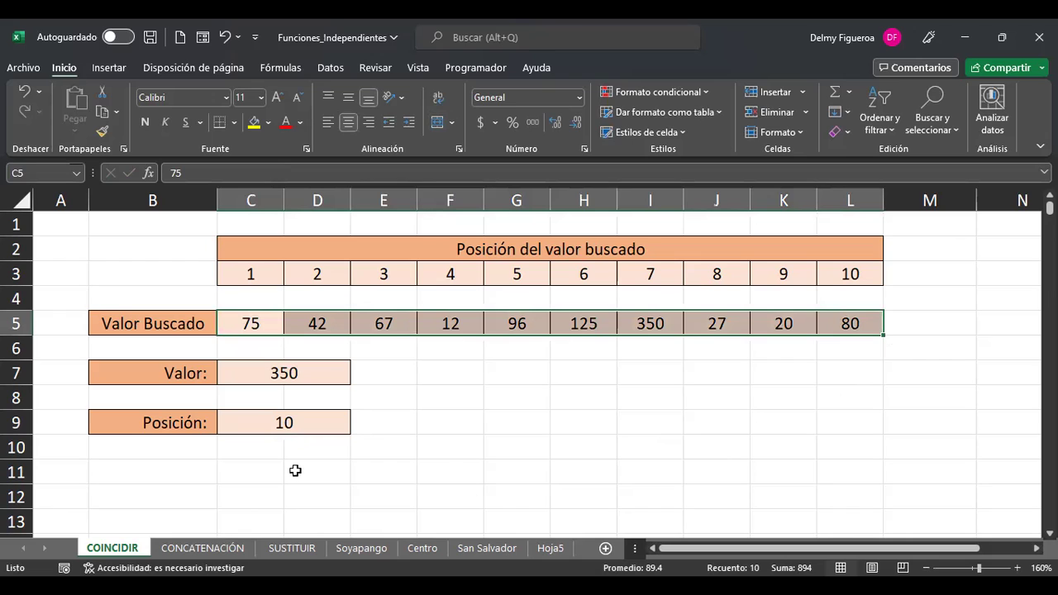
pyautogui.click(257, 472)
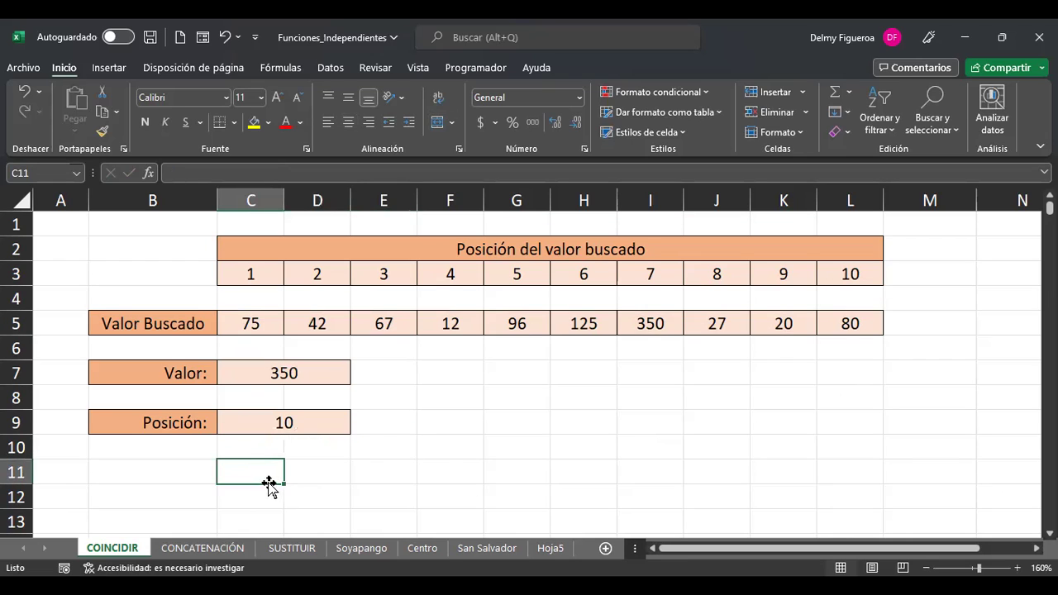
pyautogui.moveTo(257, 323); pyautogui.dragTo(865, 321)
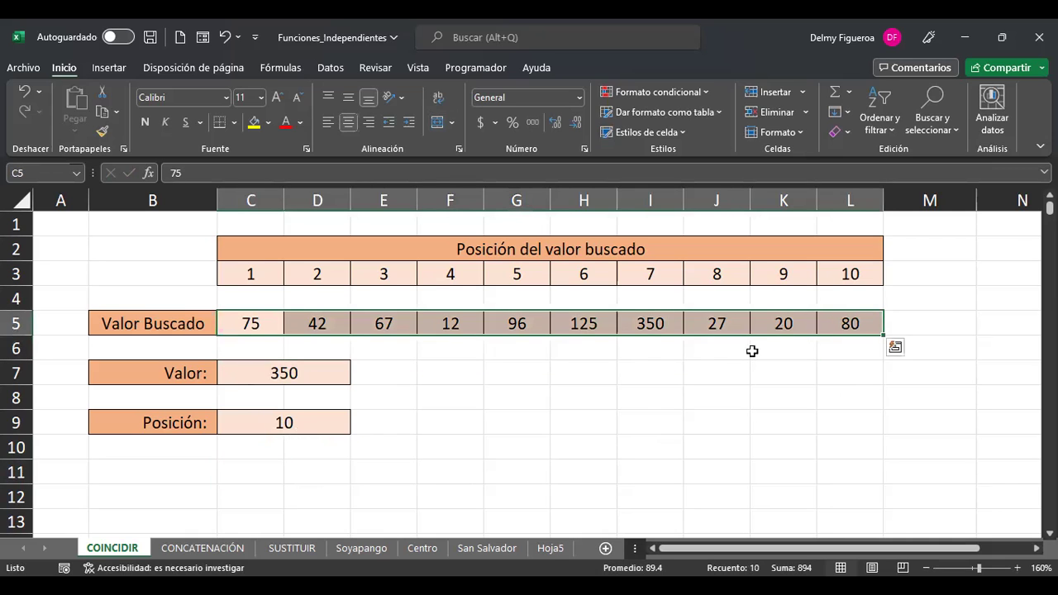
pyautogui.hotkey('ctrl', 'c')
pyautogui.click(275, 468)
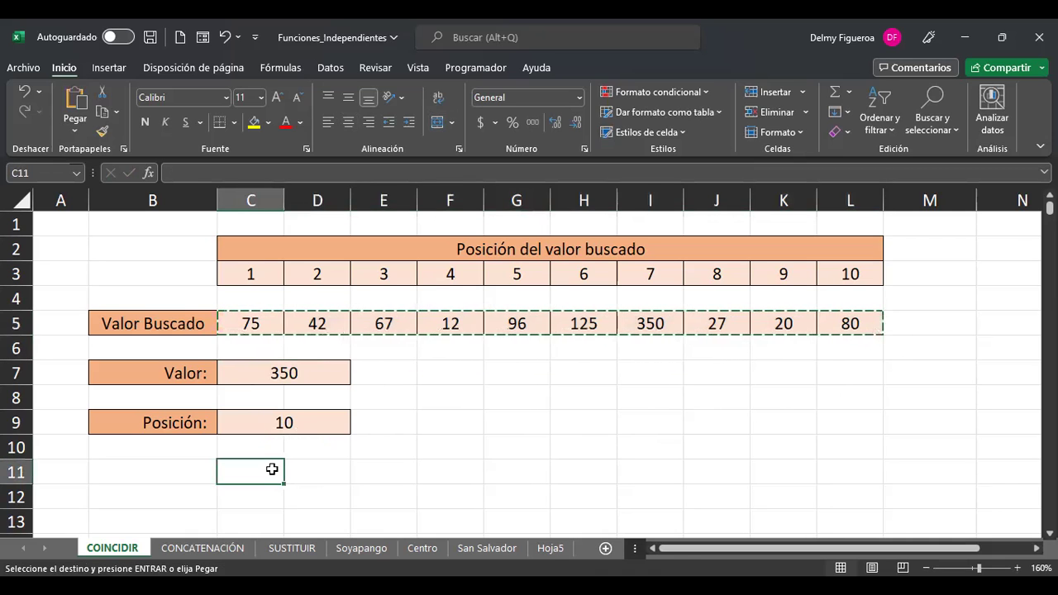
pyautogui.hotkey('ctrl', 'v')
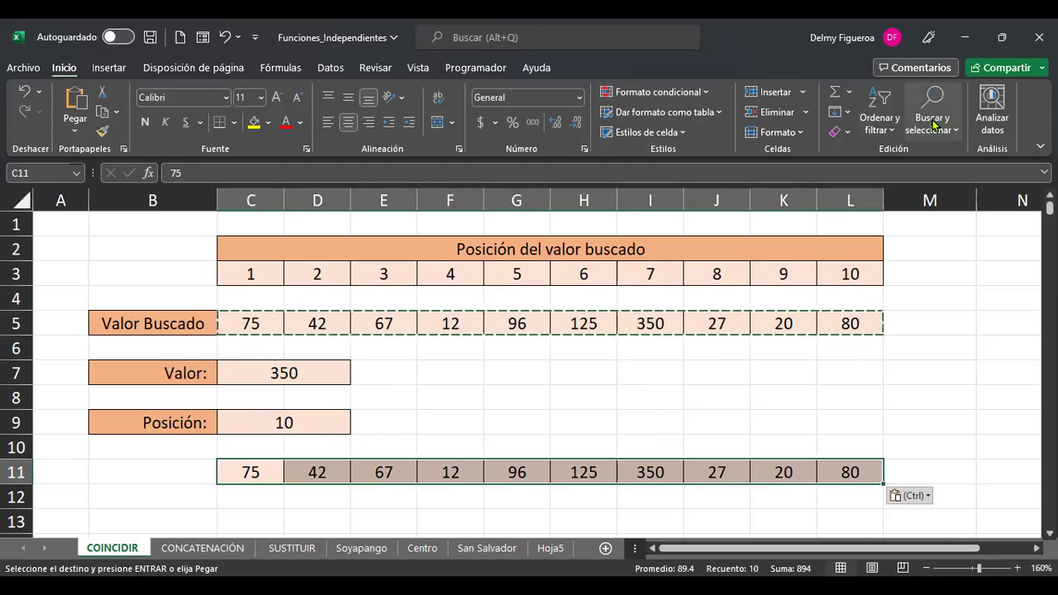
# Try to sort the copied values in C11:L11 from smallest to largest
pyautogui.click(886, 117)
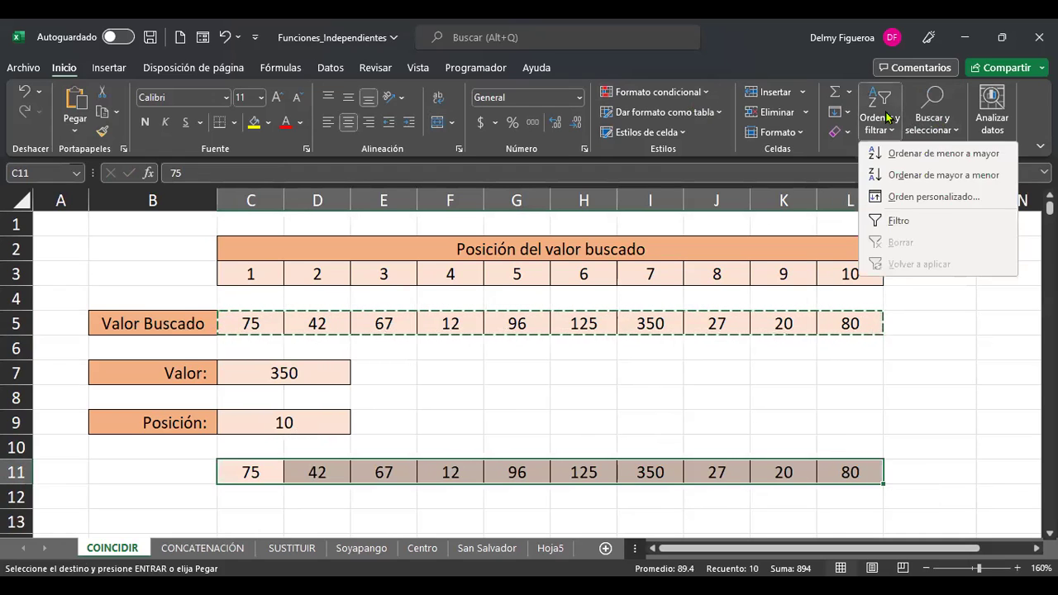
pyautogui.click(938, 157)
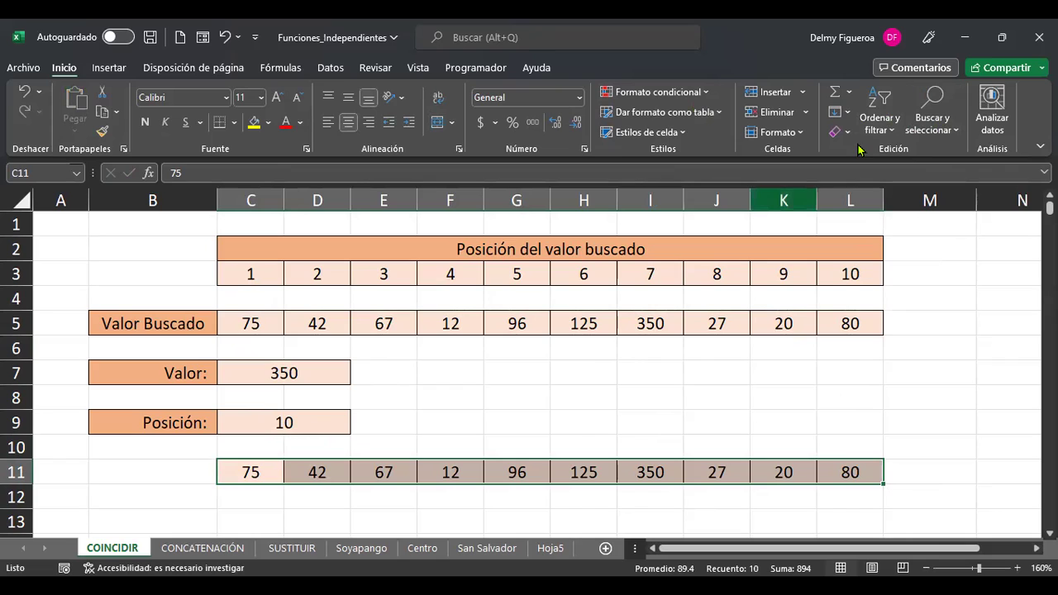
pyautogui.click(877, 102)
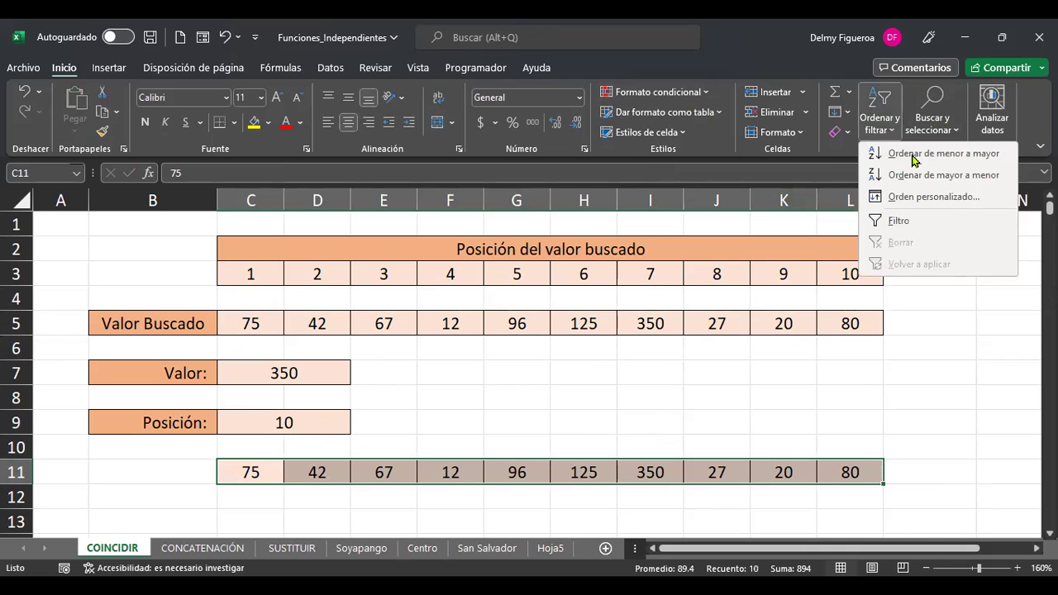
pyautogui.click(879, 104)
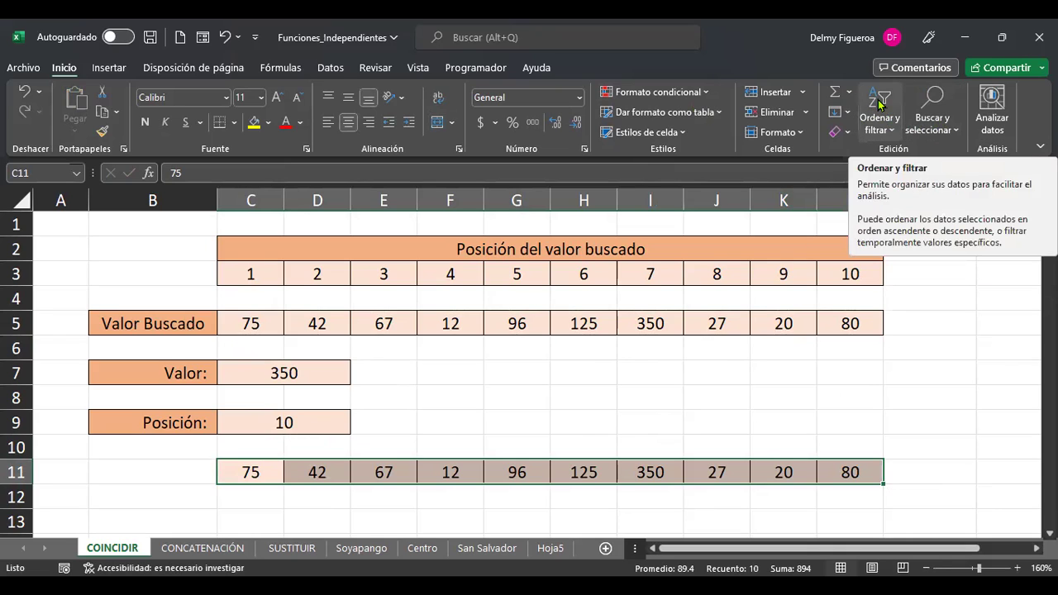
pyautogui.click(879, 103)
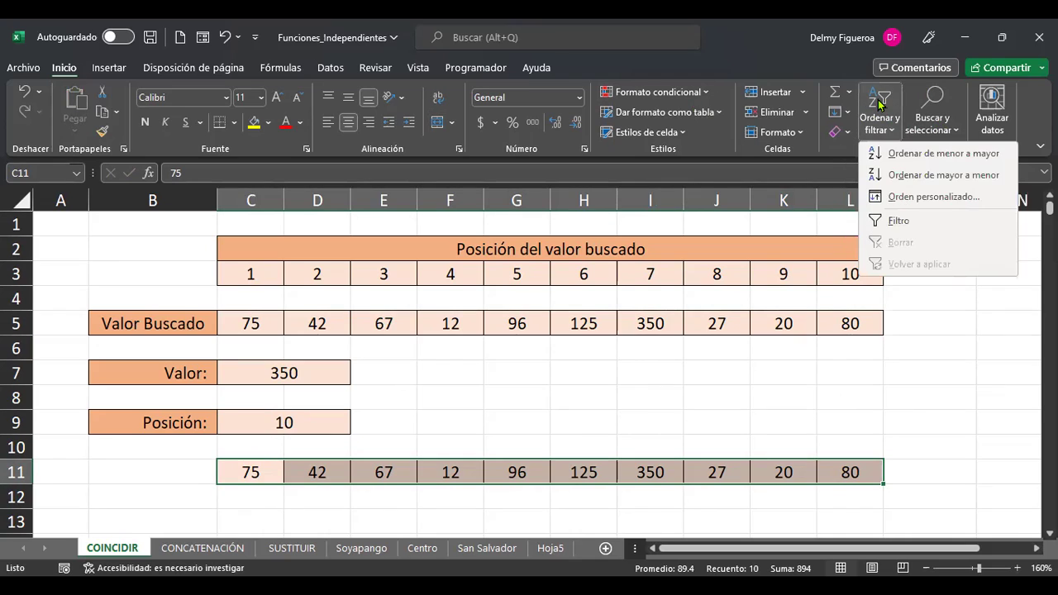
pyautogui.click(921, 197)
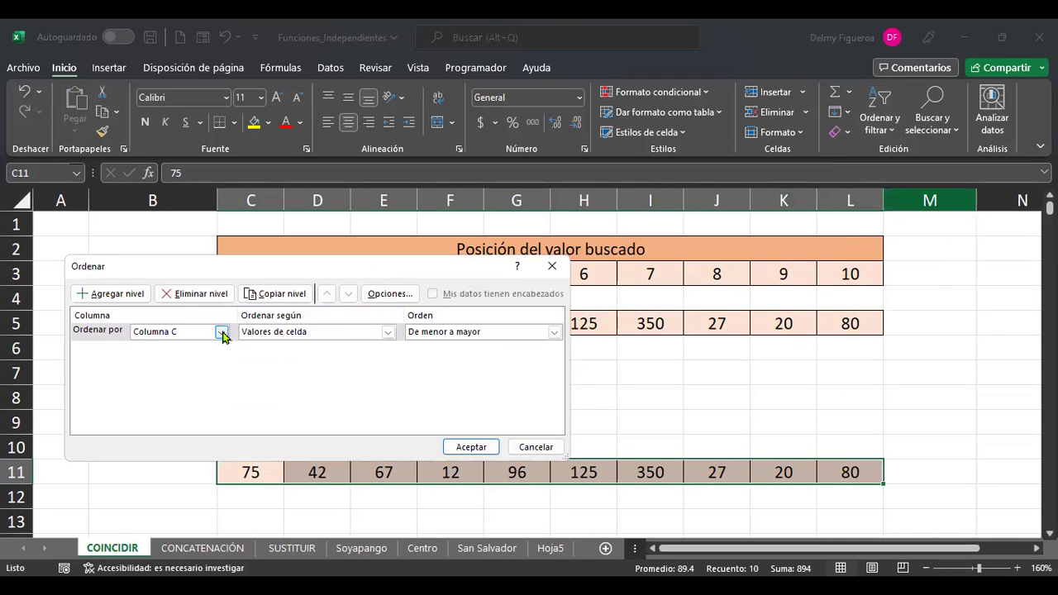
pyautogui.click(222, 332)
pyautogui.click(221, 332)
pyautogui.click(221, 332)
pyautogui.click(222, 332)
pyautogui.click(306, 332)
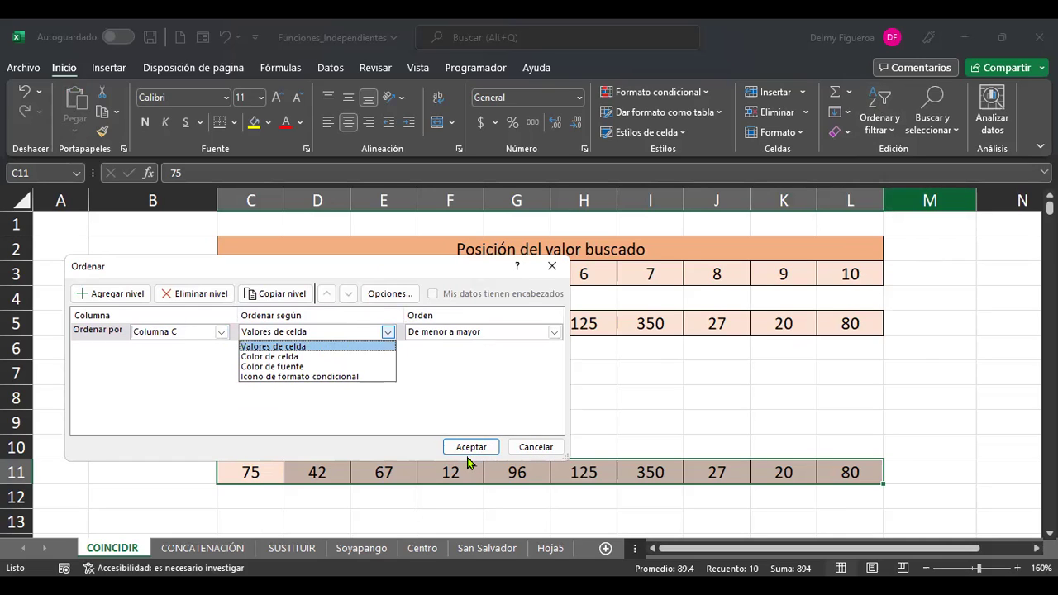
pyautogui.click(527, 447)
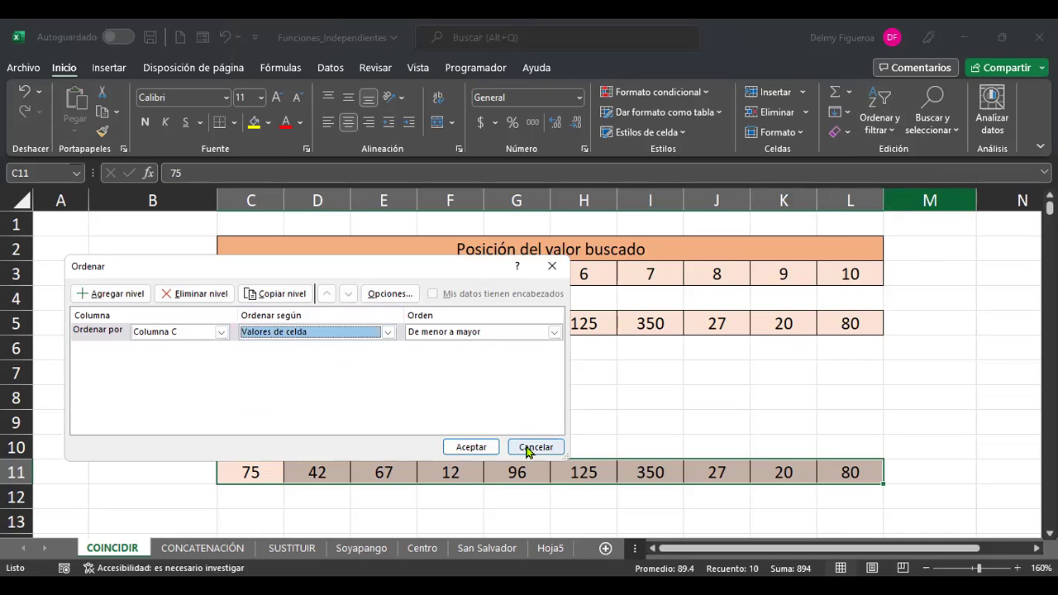
pyautogui.click(533, 447)
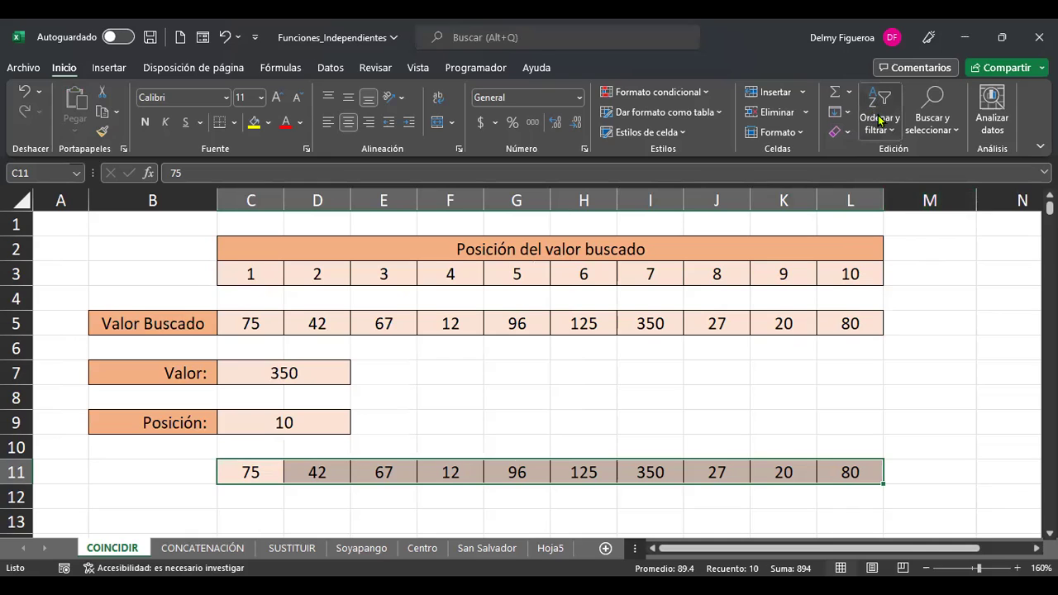
pyautogui.click(880, 124)
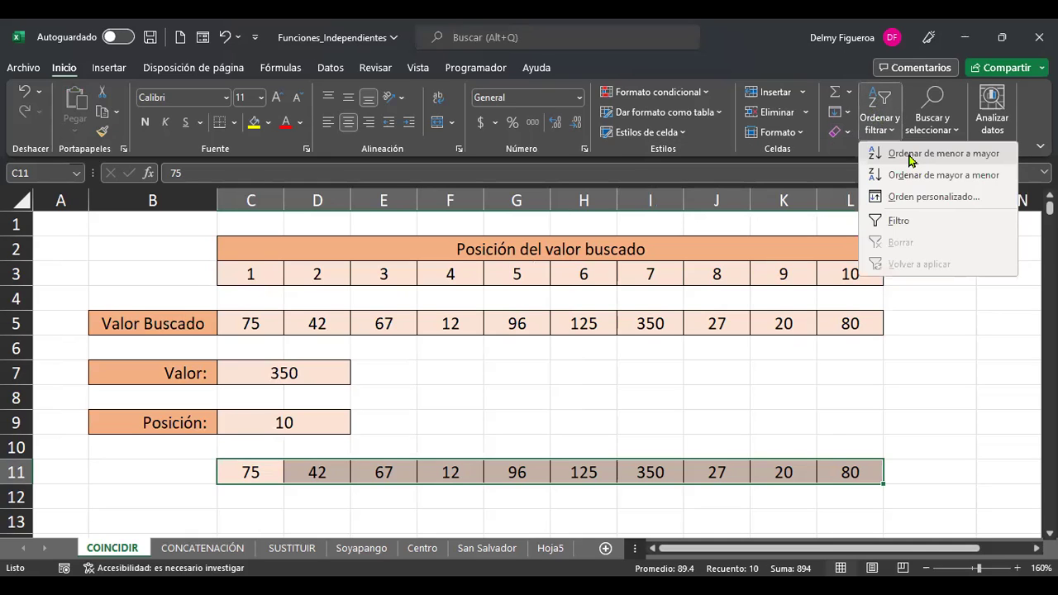
pyautogui.click(910, 158)
# Copy C11:L11 and paste it transposed as a vertical list starting at C12
pyautogui.hotkey('ctrl', 'c')
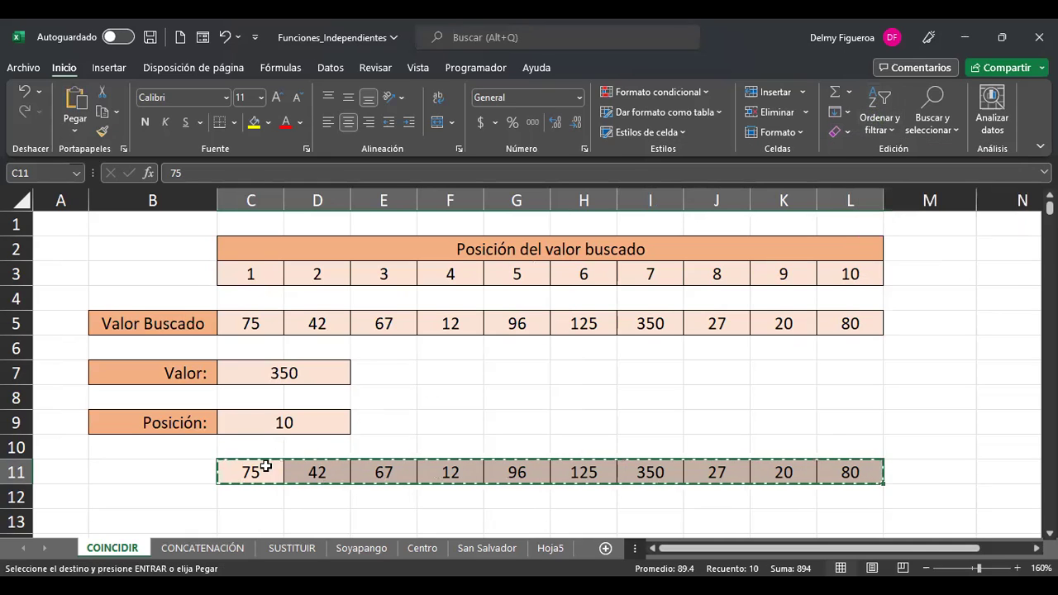
pyautogui.click(258, 473)
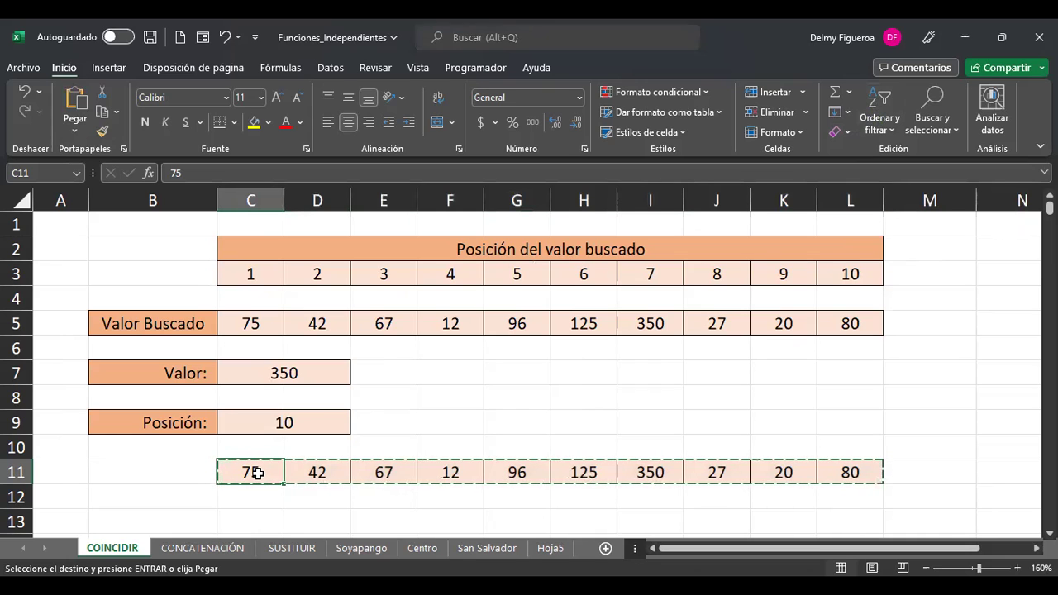
pyautogui.rightClick(258, 473)
pyautogui.click(367, 221)
pyautogui.click(517, 351)
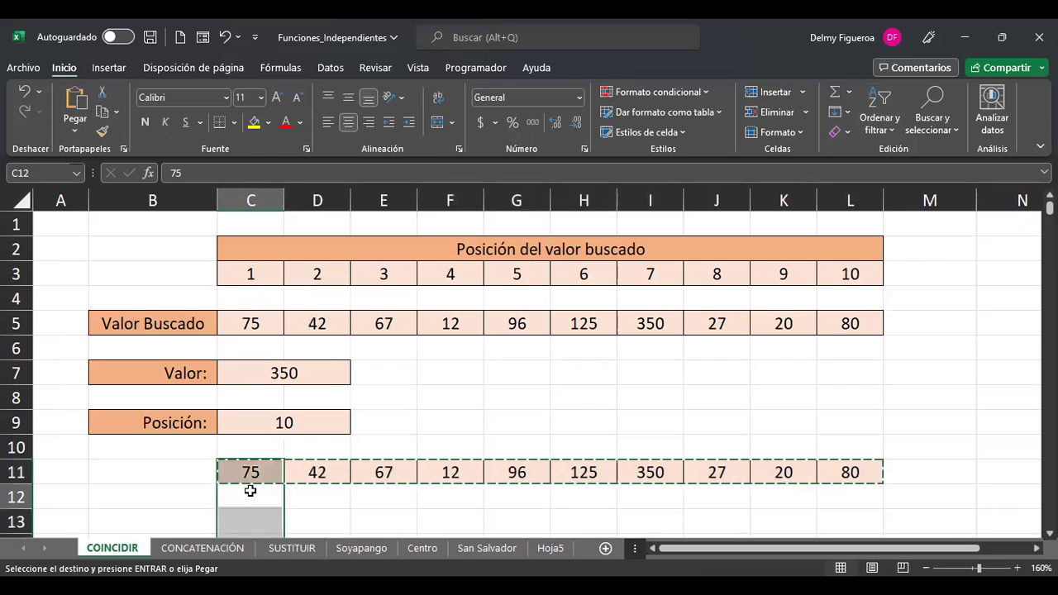
pyautogui.click(249, 489)
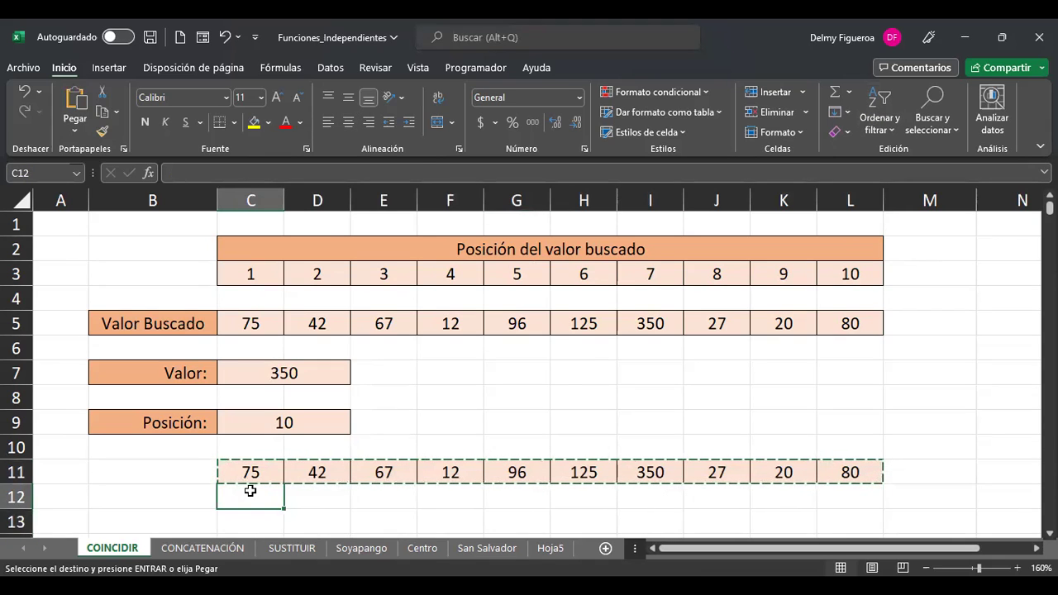
pyautogui.rightClick(250, 491)
pyautogui.click(361, 142)
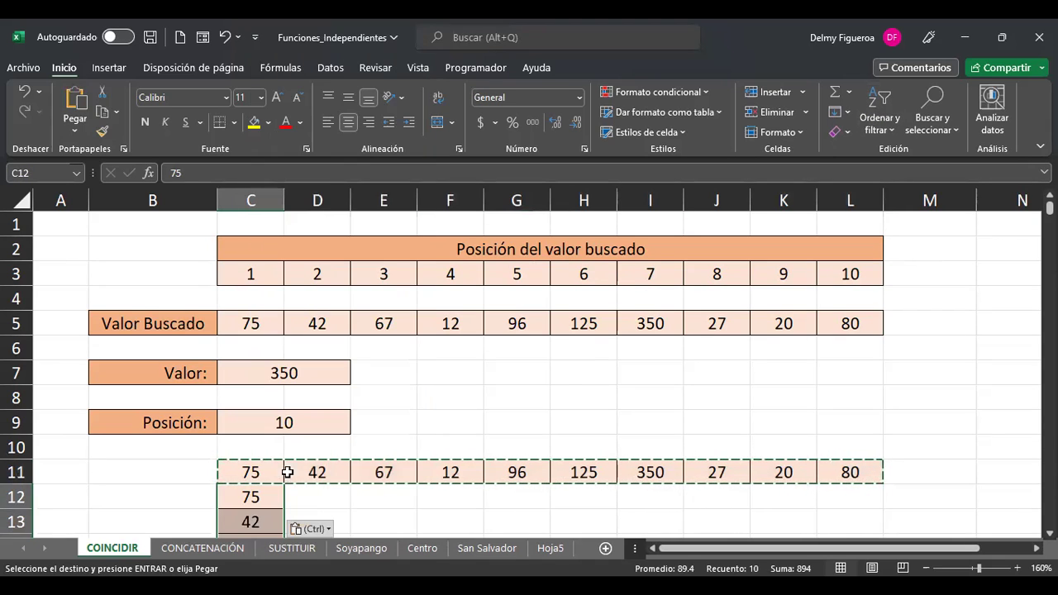
# Delete row 11, which holds the horizontal copy of the values
pyautogui.click(273, 469)
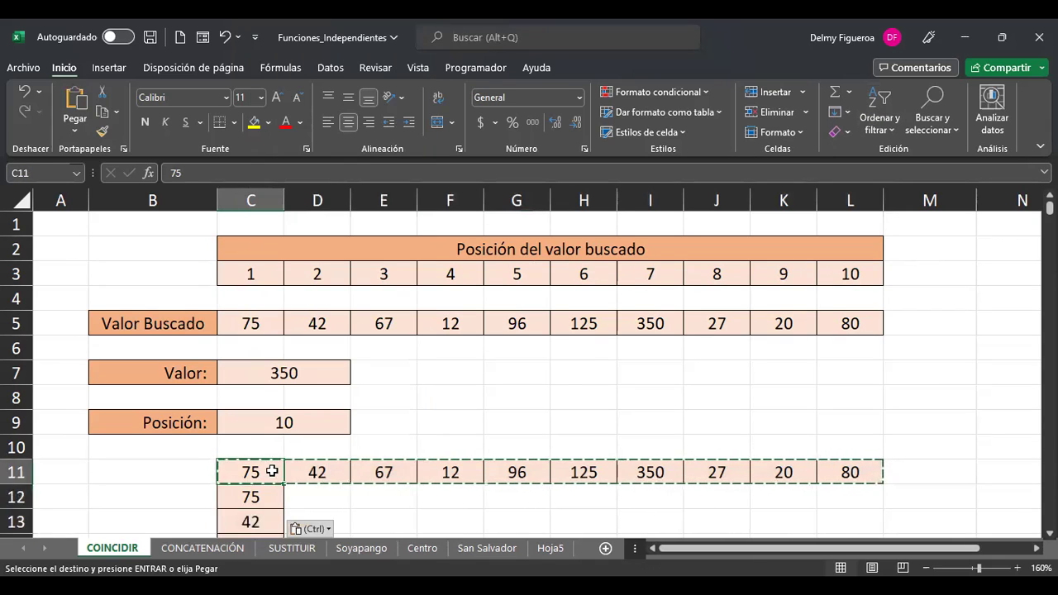
pyautogui.click(25, 470)
pyautogui.rightClick(25, 469)
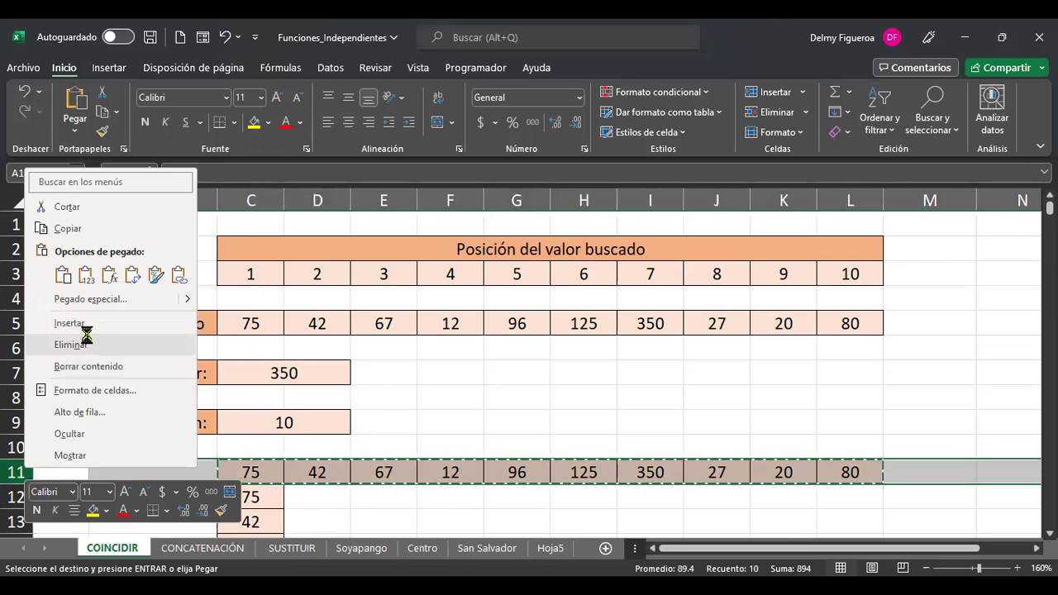
pyautogui.click(90, 341)
pyautogui.click(368, 465)
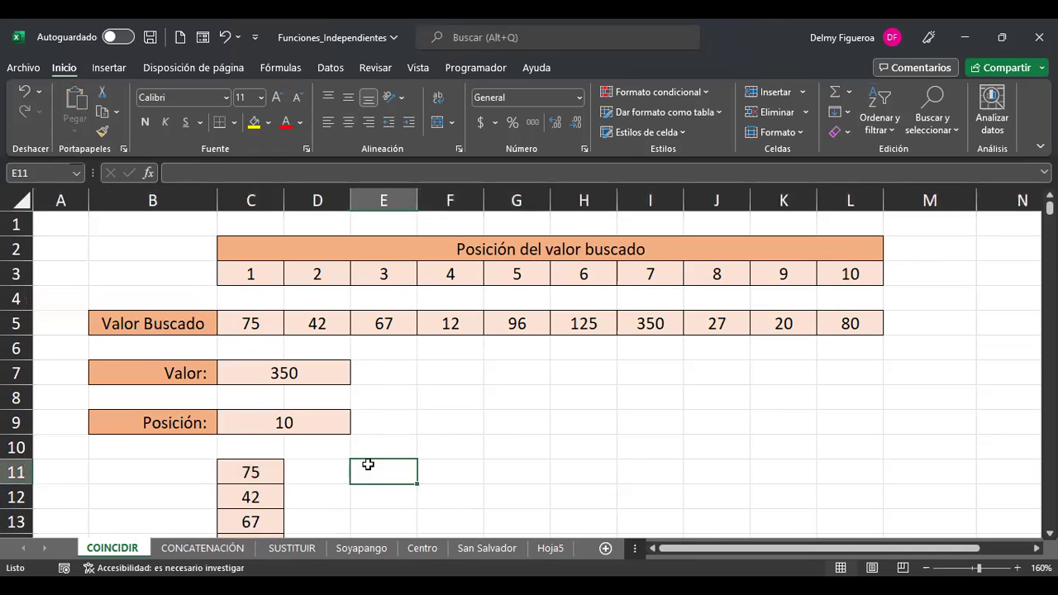
# Sort the vertical list in C11:C20 from smallest to largest
pyautogui.scroll(-1, 367, 465)
pyautogui.moveTo(250, 398); pyautogui.dragTo(281, 478)
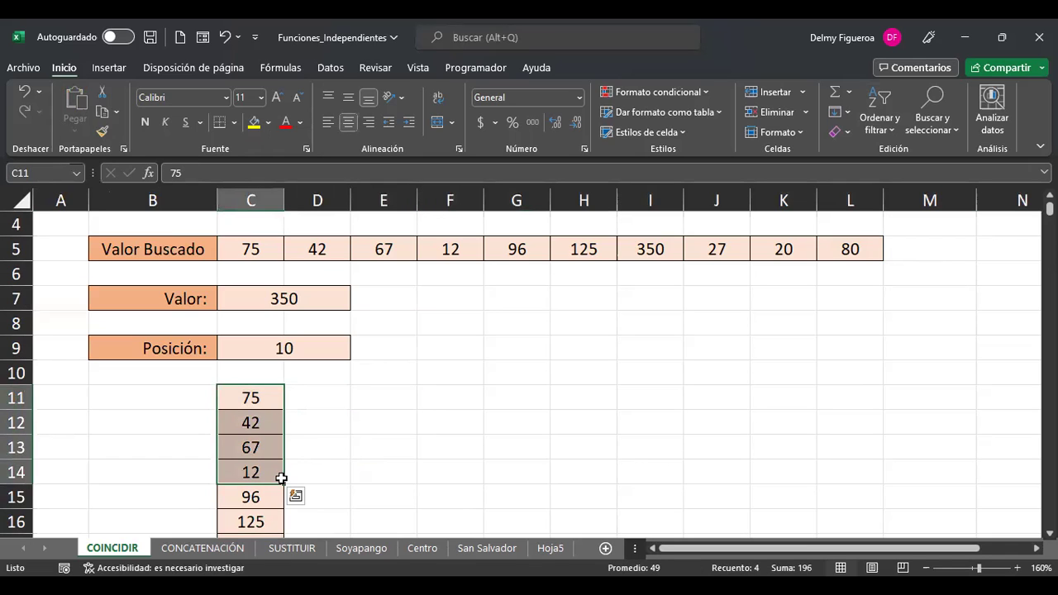
pyautogui.scroll(-3, 261, 405)
pyautogui.moveTo(260, 405); pyautogui.dragTo(263, 407)
pyautogui.scroll(2, 496, 405)
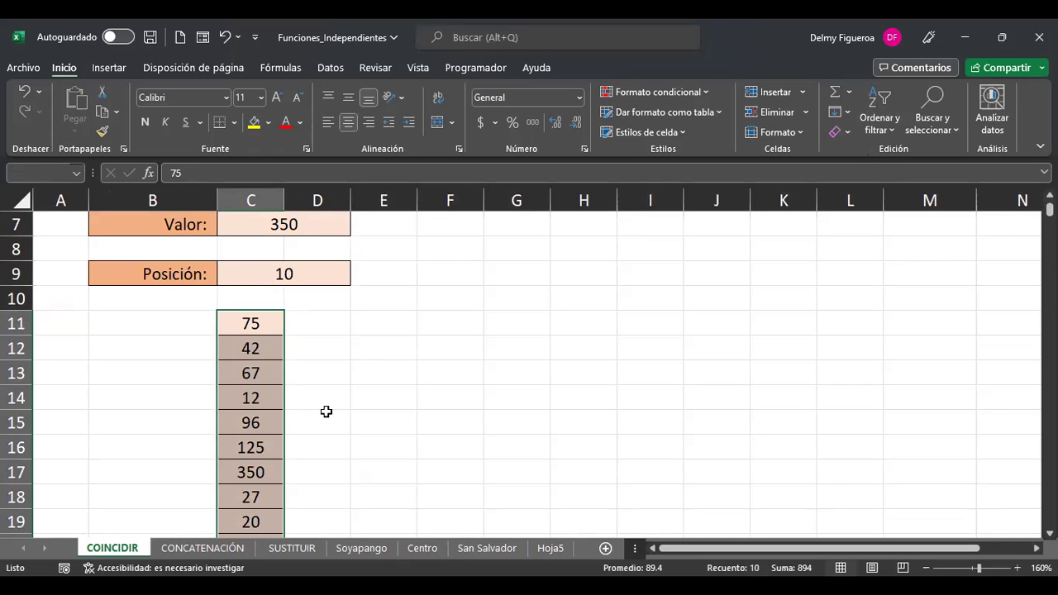
pyautogui.scroll(-2, 314, 417)
pyautogui.scroll(1, 352, 332)
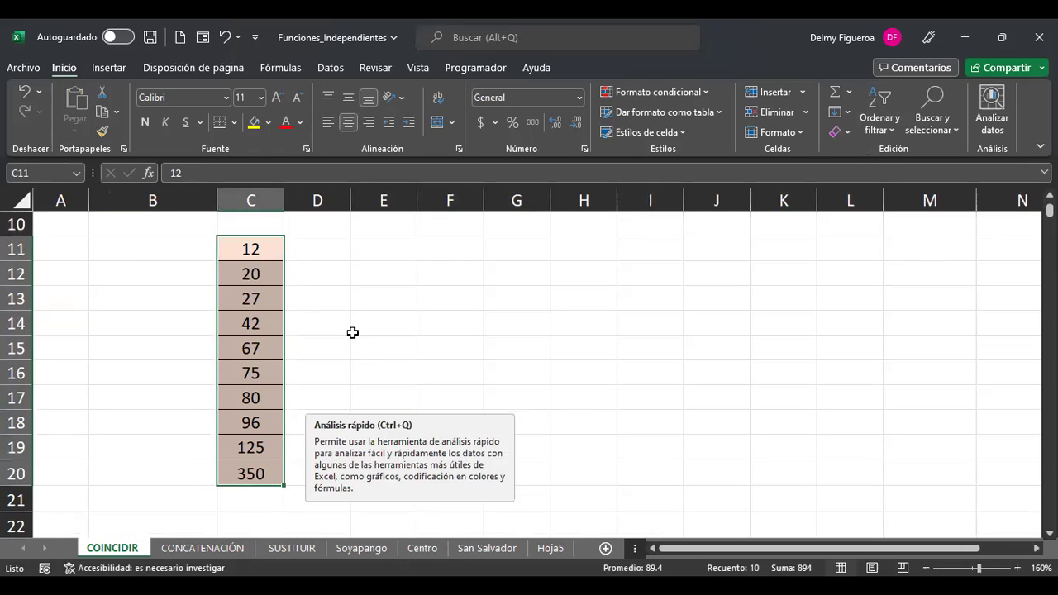
# Number the sorted values by entering 1 through 10 in B11:B20
pyautogui.click(194, 249)
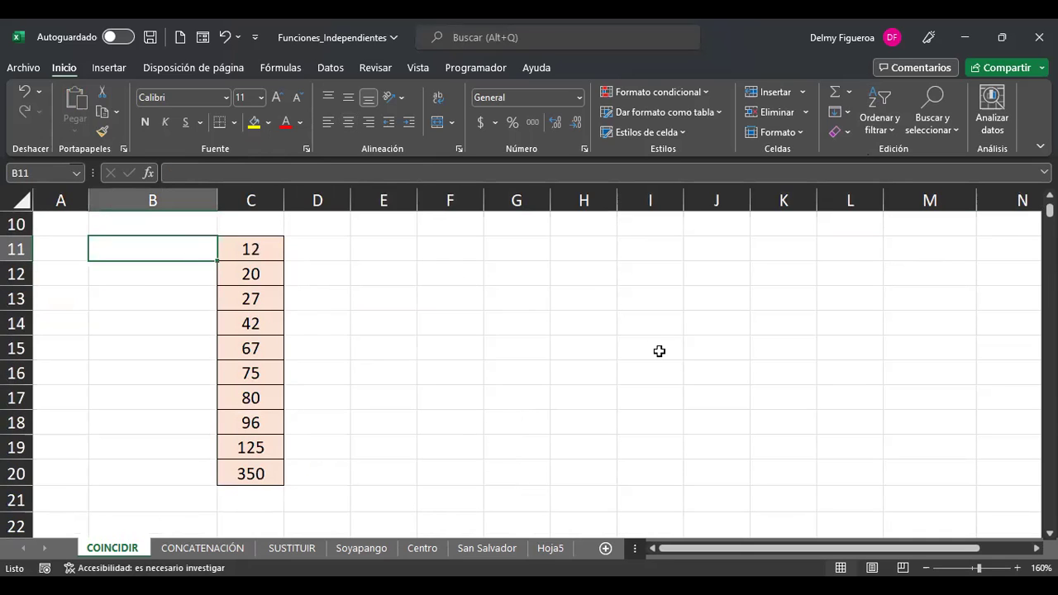
pyautogui.write('1')
pyautogui.press('Return')
pyautogui.write('2')
pyautogui.press('Return')
pyautogui.write('3')
pyautogui.press('Return')
pyautogui.write('4 5')
pyautogui.press('Return')
pyautogui.write('6')
pyautogui.press('Return')
pyautogui.write('7 8 9')
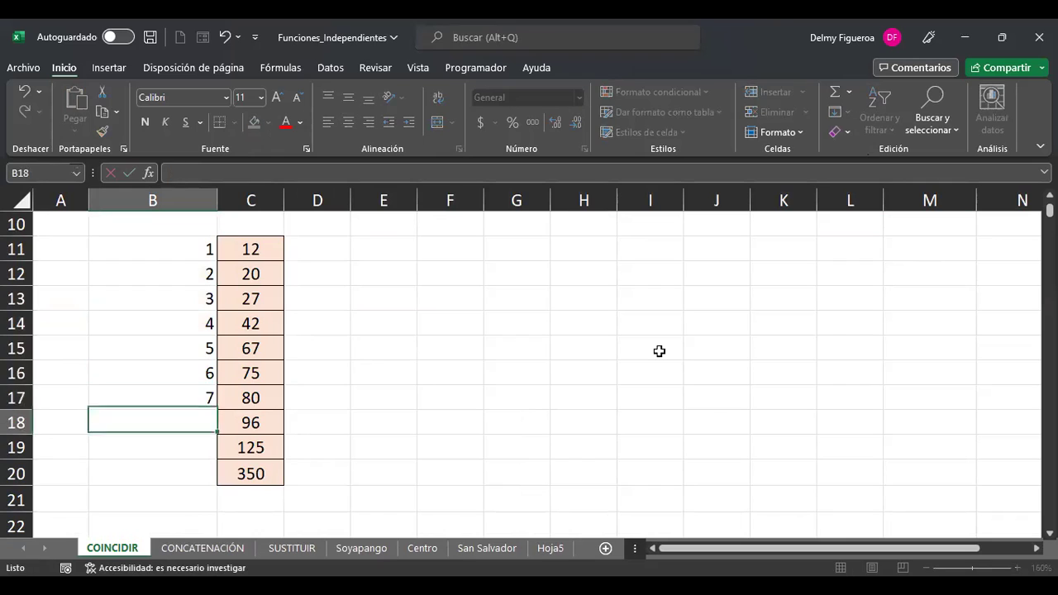
pyautogui.press('Return')
pyautogui.write('10')
pyautogui.press('Return')
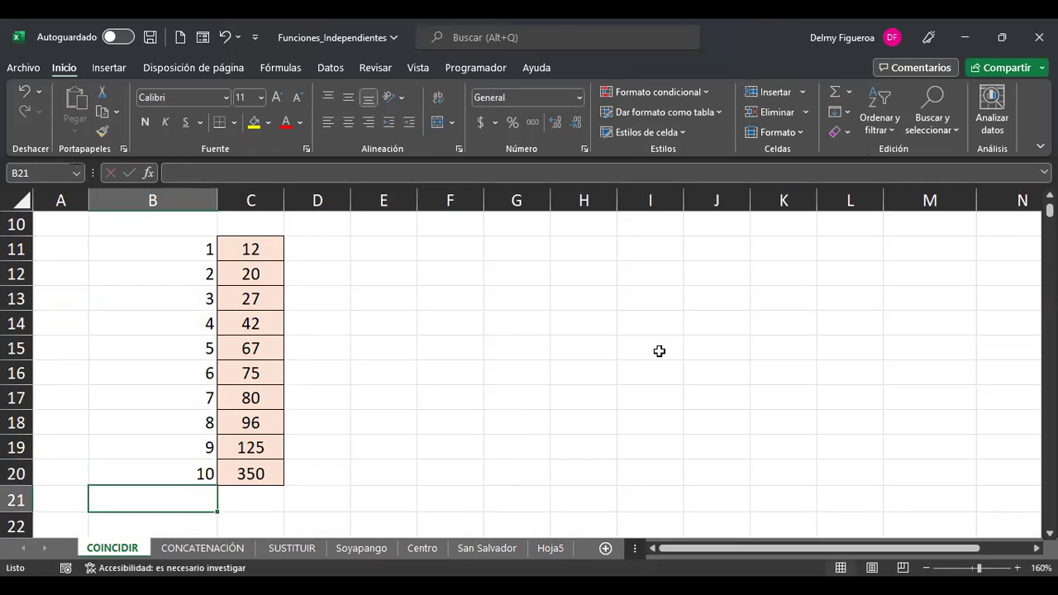
# Review the COINCIDIR formula in C9 against the numbered, sorted list below it
pyautogui.scroll(1, 503, 401)
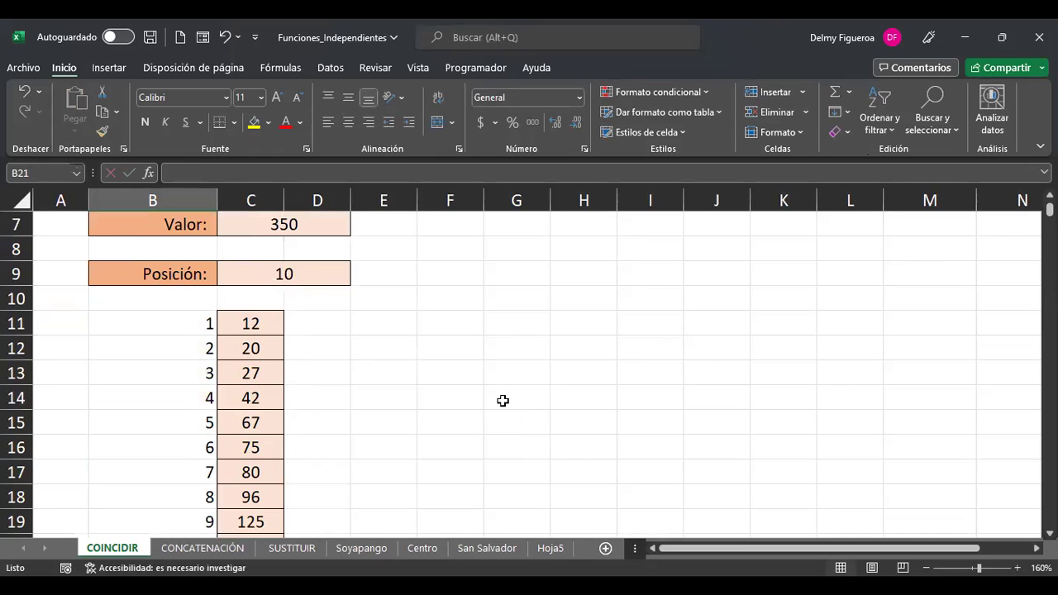
pyautogui.scroll(1, 503, 401)
pyautogui.scroll(-2, 503, 401)
pyautogui.scroll(1, 502, 401)
pyautogui.click(288, 281)
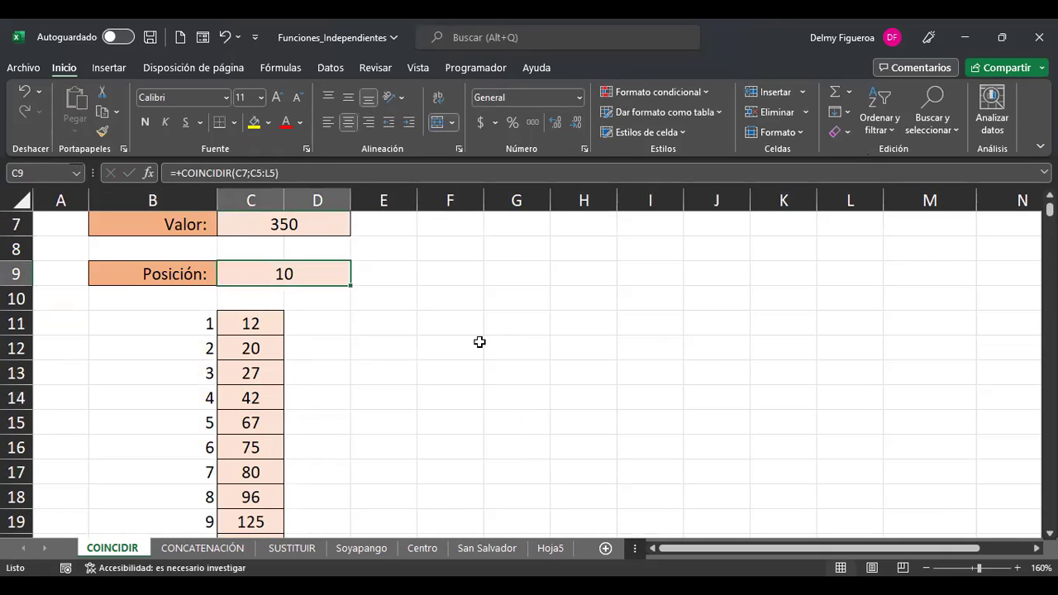
pyautogui.press('F2')
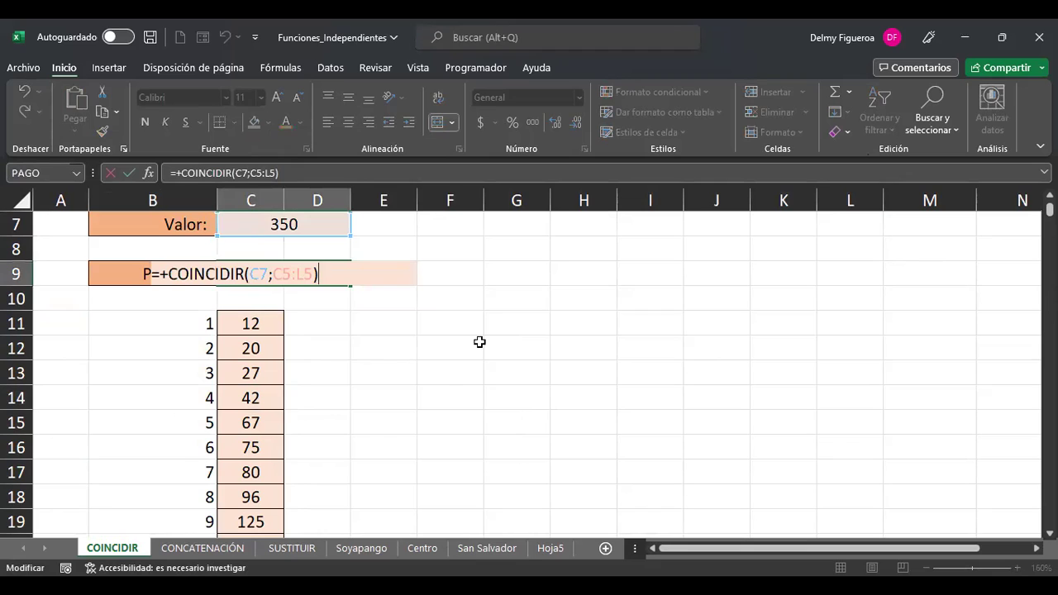
pyautogui.press('Return')
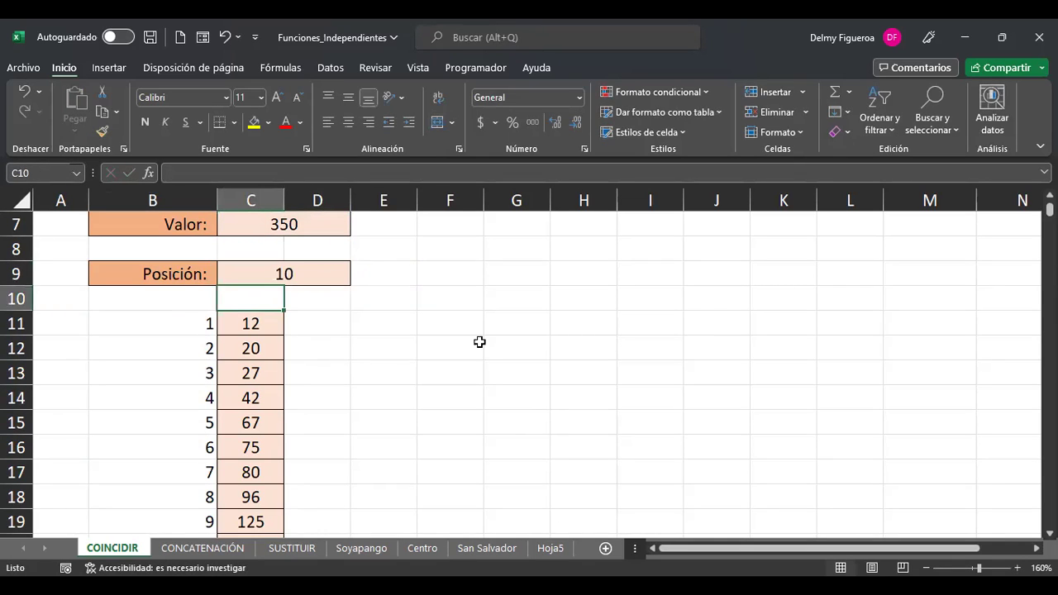
pyautogui.click(305, 279)
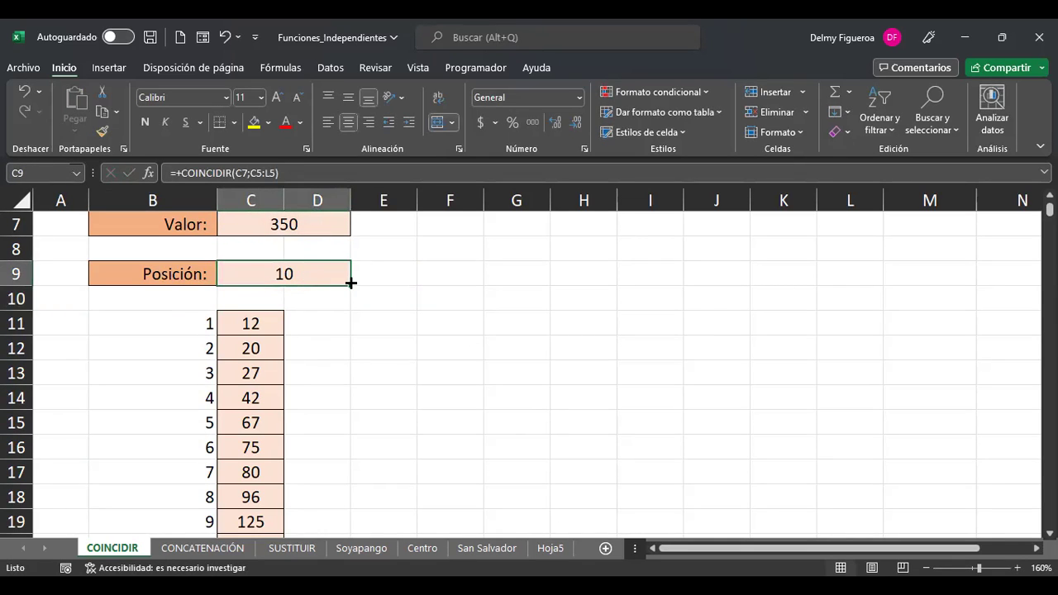
# Change the lookup range of the COINCIDIR formula in C9 to the sorted vertical list C11:C20
pyautogui.scroll(-1, 309, 410)
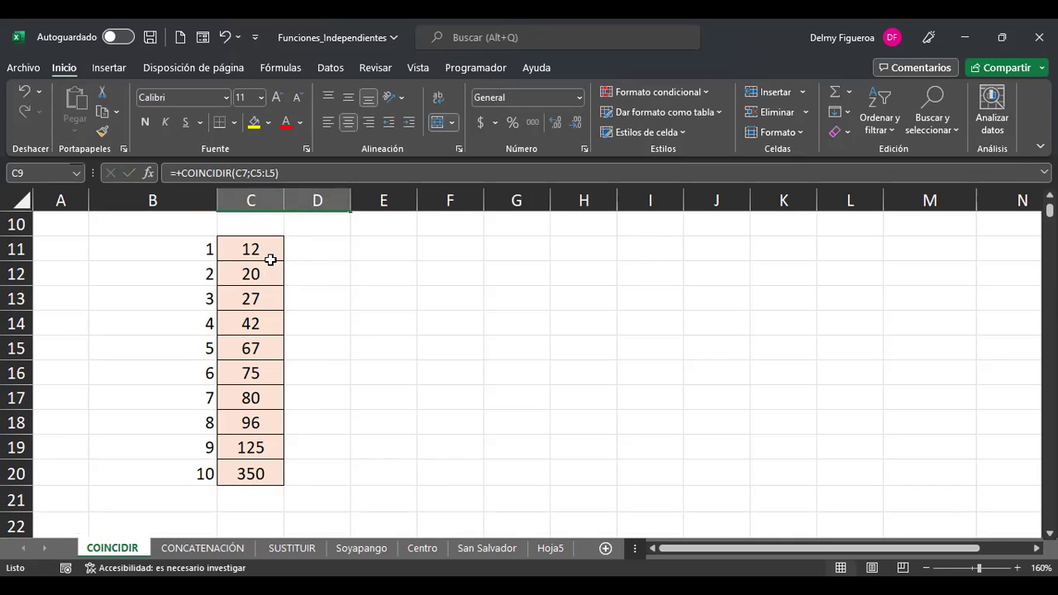
pyautogui.click(164, 472)
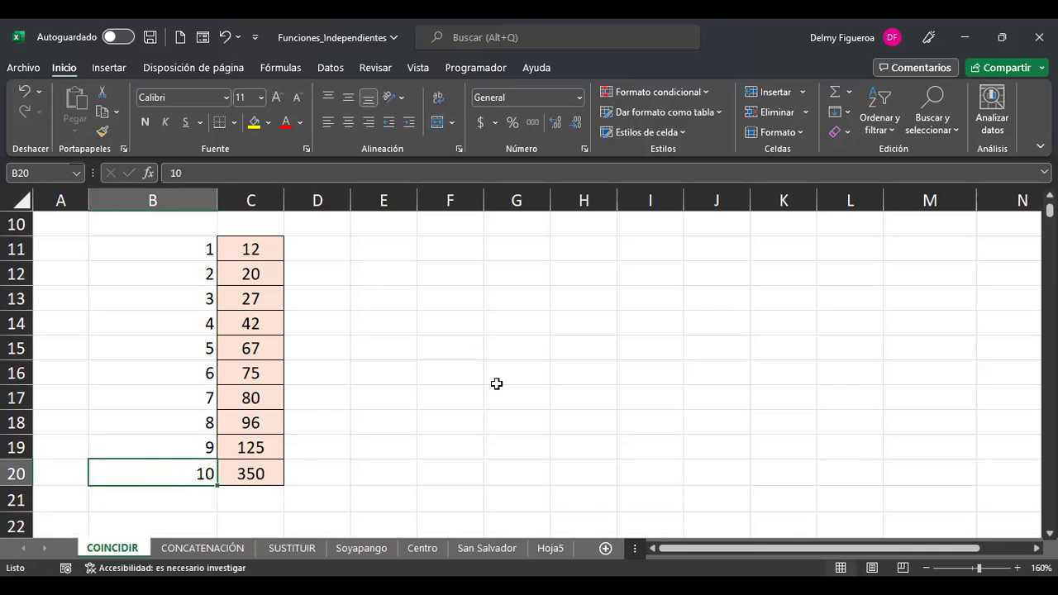
pyautogui.scroll(1, 496, 384)
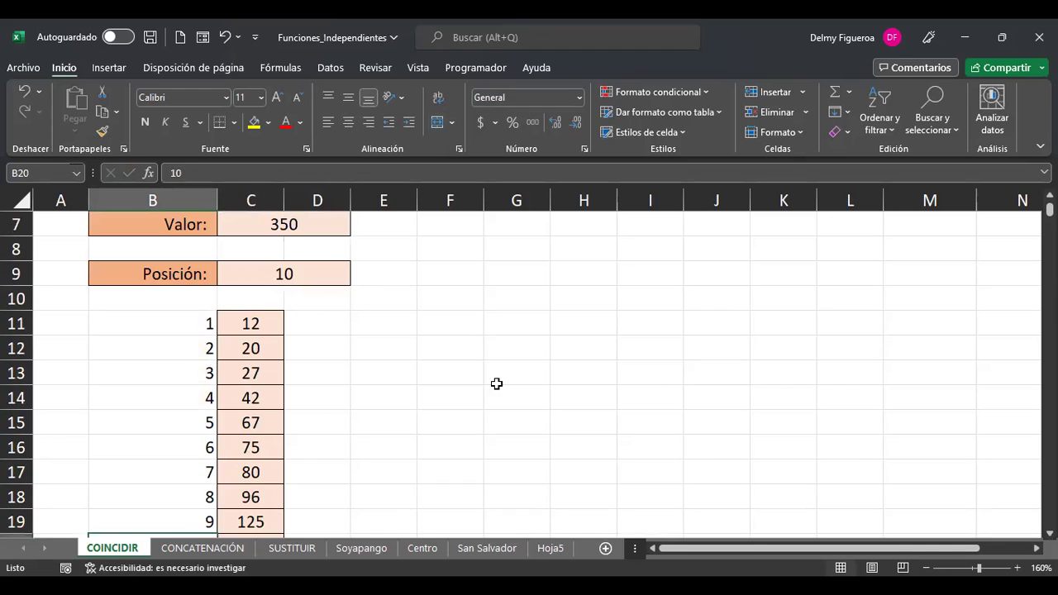
pyautogui.click(303, 222)
pyautogui.click(307, 274)
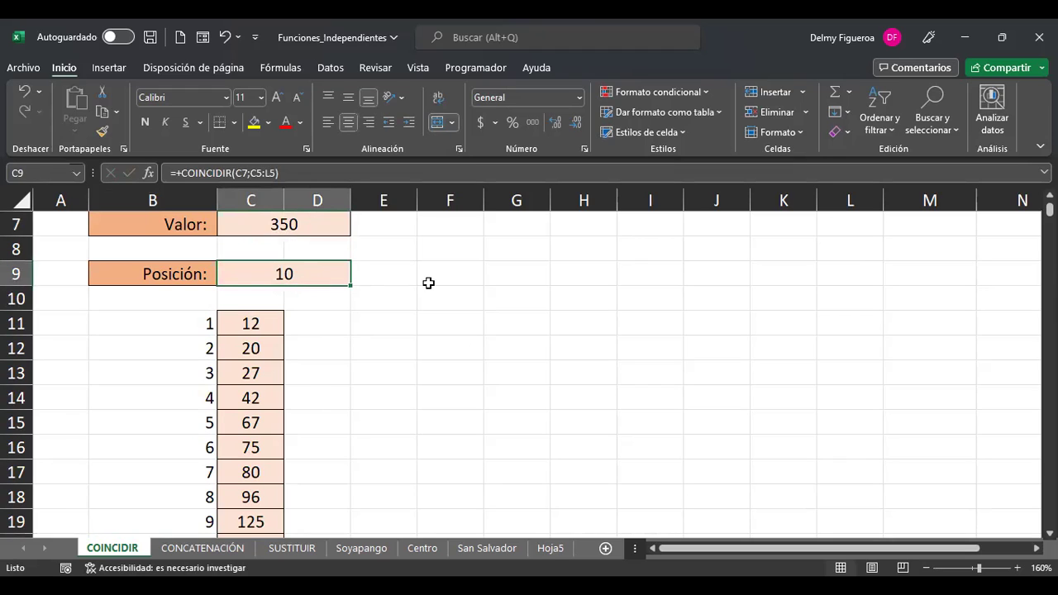
pyautogui.press('F2')
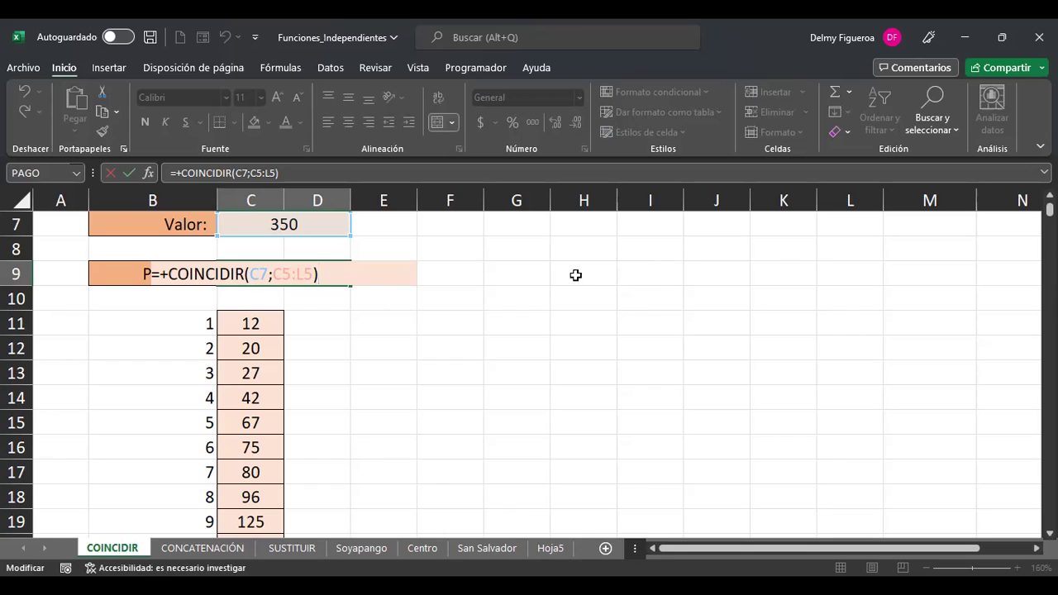
pyautogui.press('BackSpace')
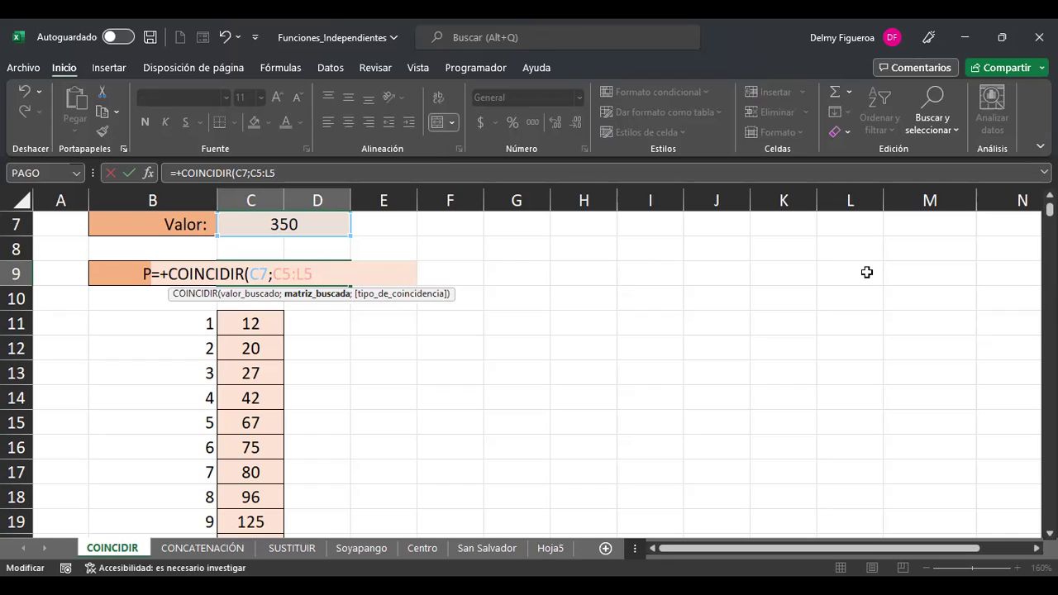
pyautogui.press('BackSpace')
pyautogui.press('Left')
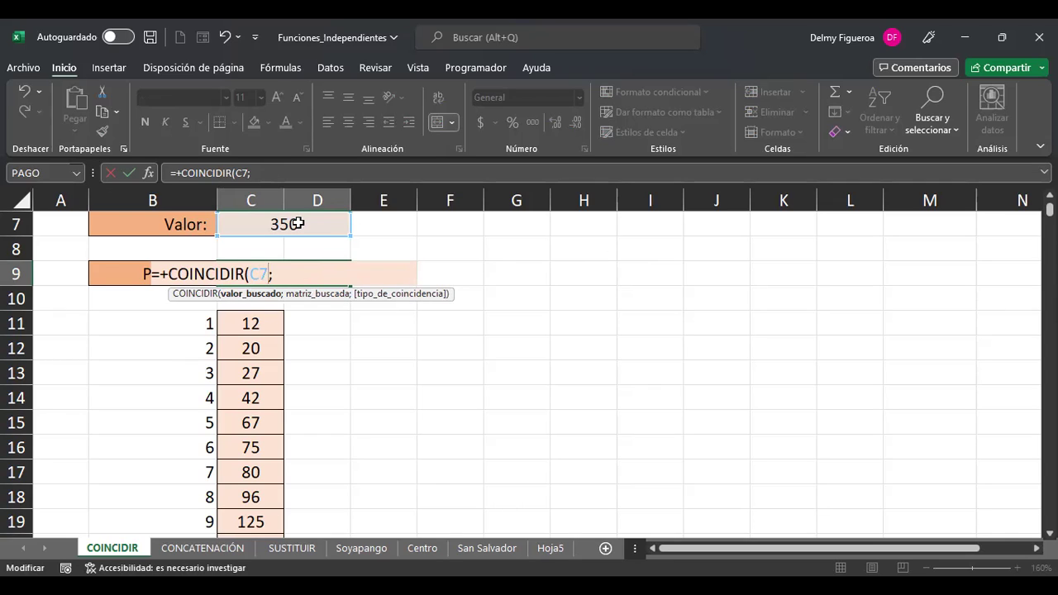
pyautogui.press('Right')
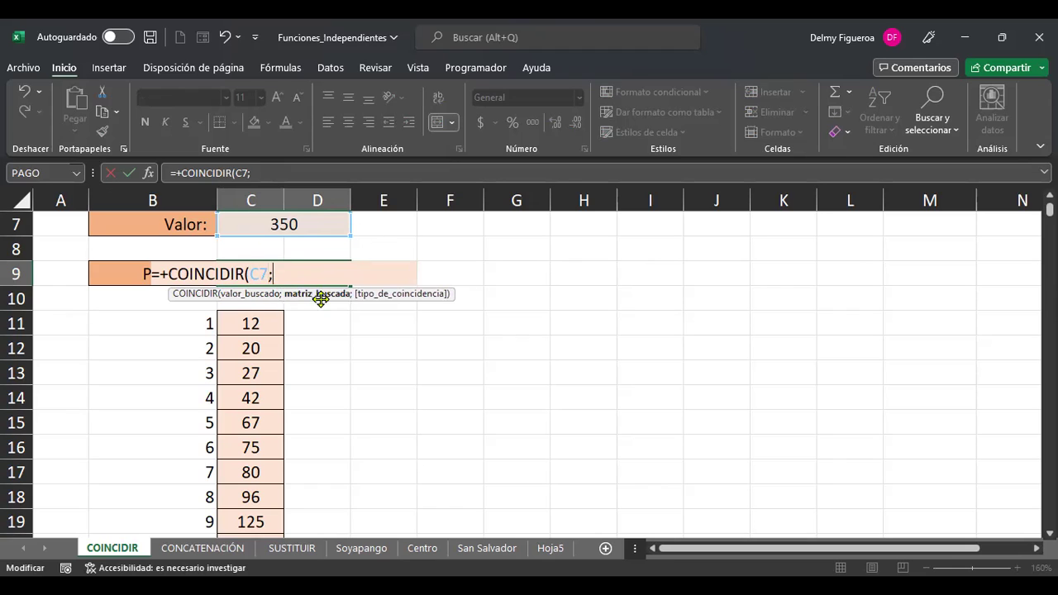
pyautogui.click(256, 327)
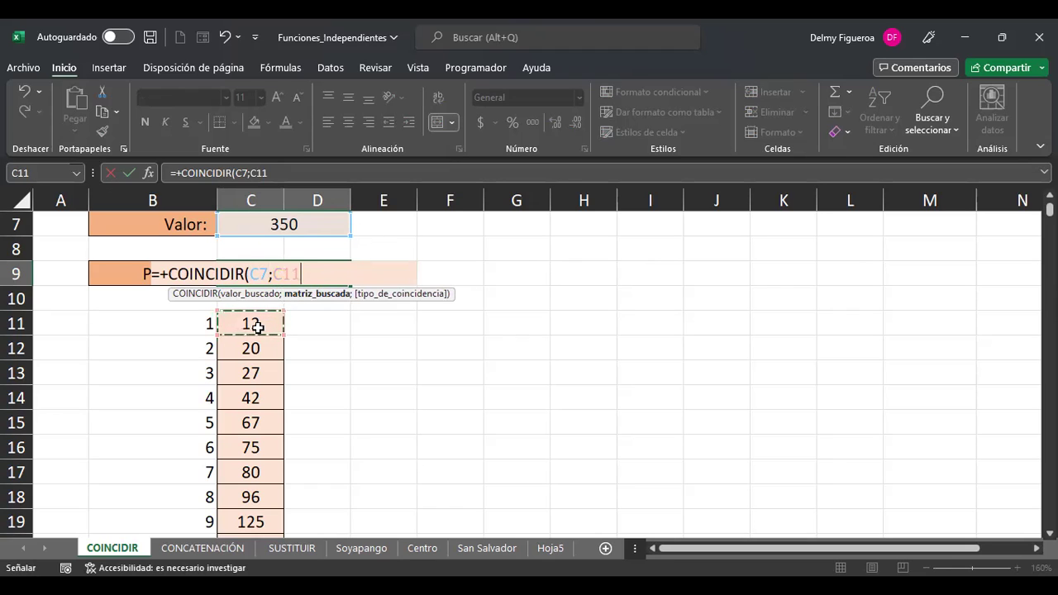
pyautogui.hotkey('ctrl', 'shift', 'Down')
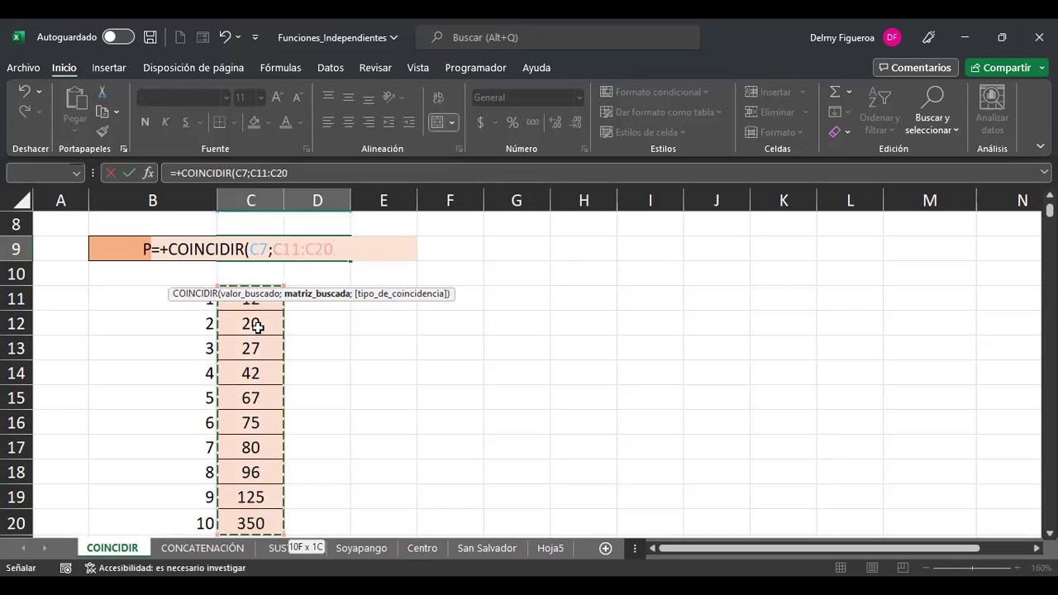
pyautogui.hotkey('ctrl', 'Return')
# Add match type 1 (Menor que) as the third argument of the COINCIDIR formula in C9
pyautogui.press('F2')
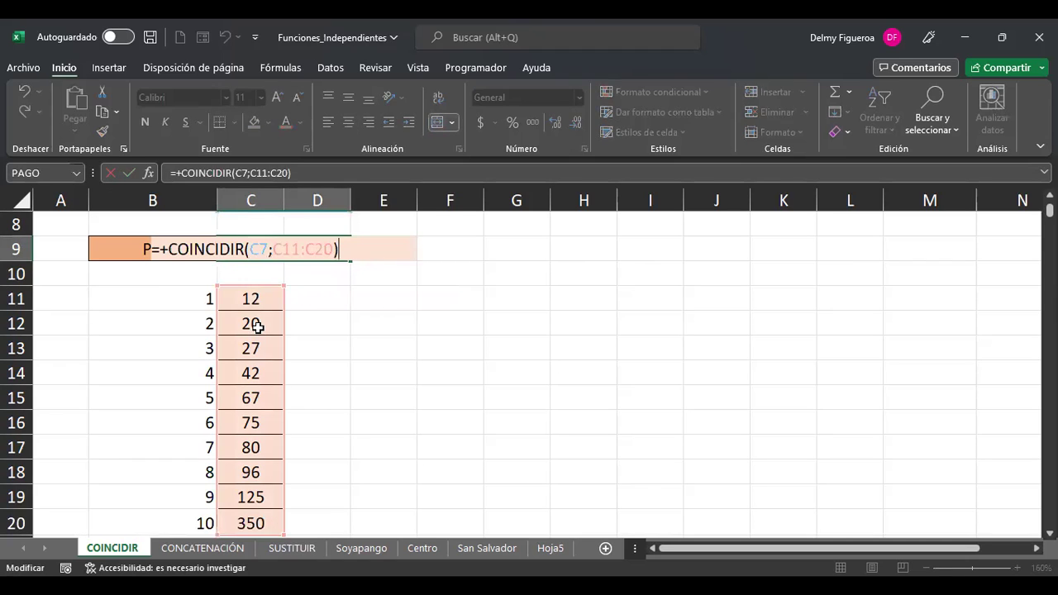
pyautogui.press('Left')
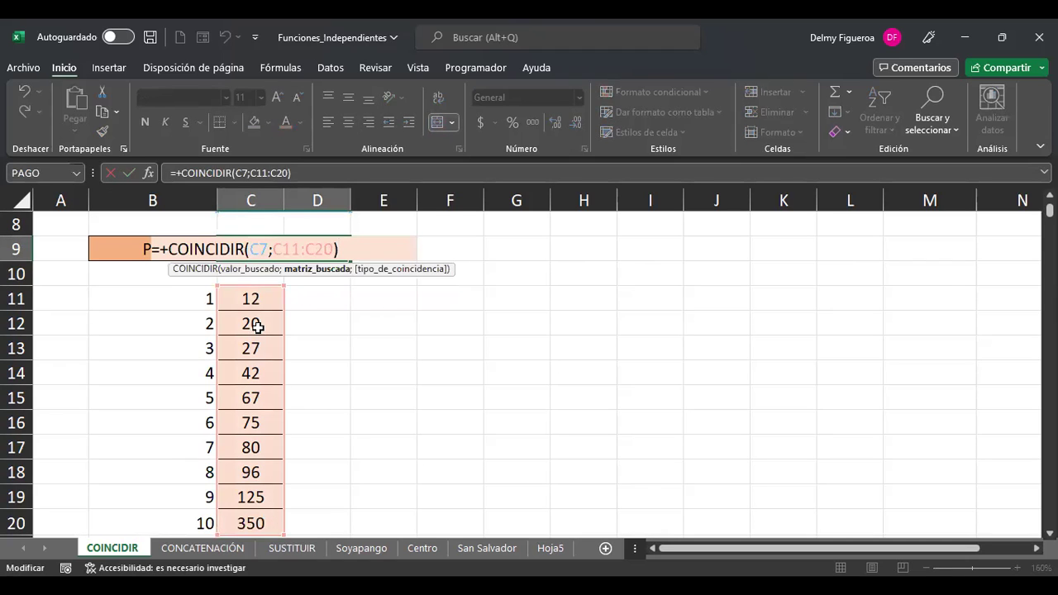
pyautogui.write(';')
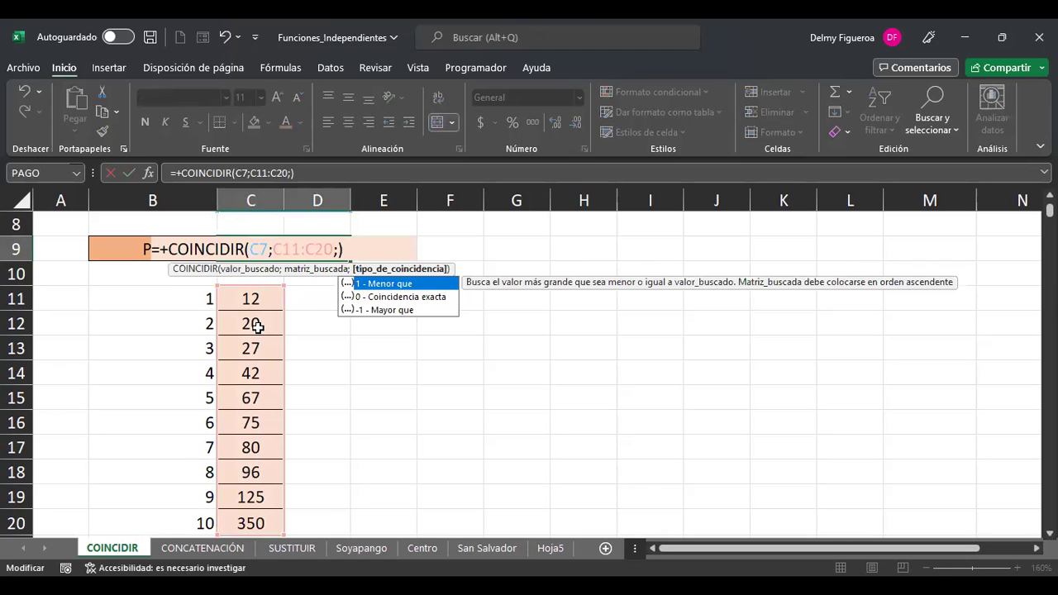
pyautogui.doubleClick(425, 284)
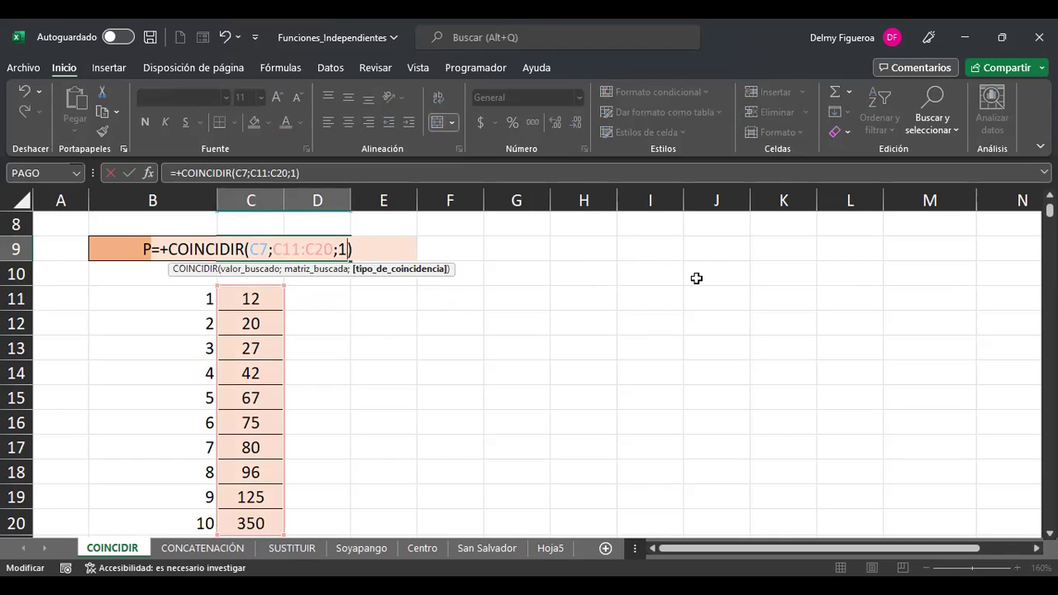
pyautogui.hotkey('ctrl', 'Return')
# Set the lookup value in C7 to 200 and check the returned position against the numbered list
pyautogui.press('Up')
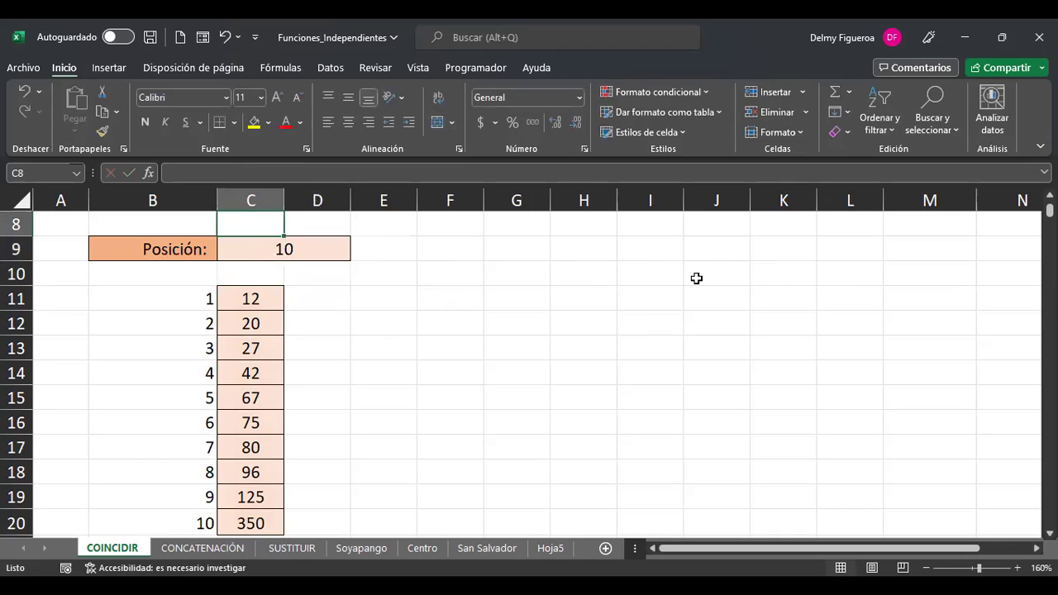
pyautogui.scroll(-1, 633, 439)
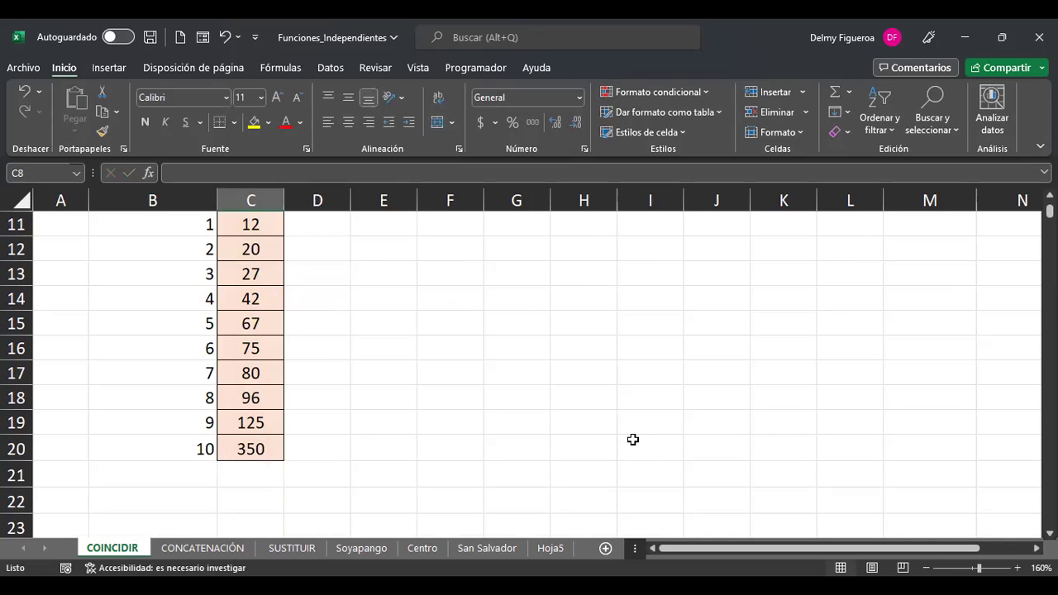
pyautogui.scroll(2, 633, 439)
pyautogui.press('Up')
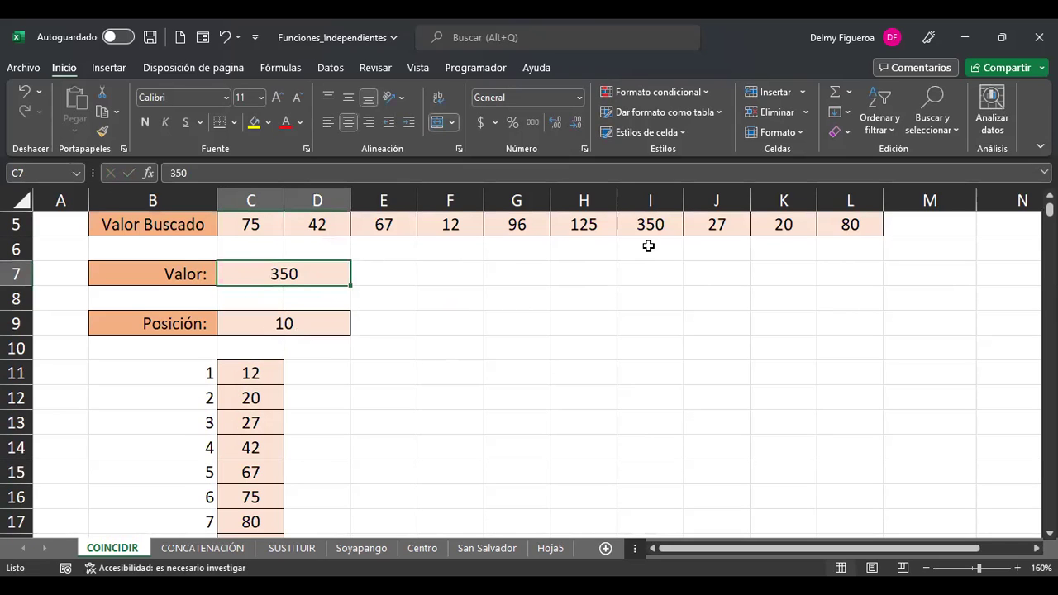
pyautogui.write('200')
pyautogui.press('Return')
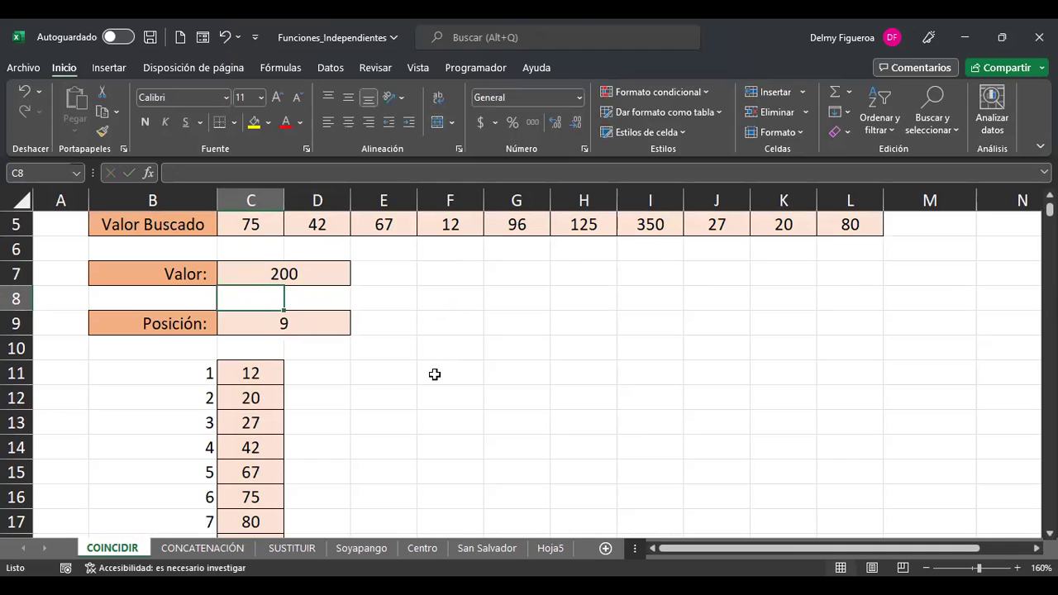
pyautogui.scroll(-2, 435, 375)
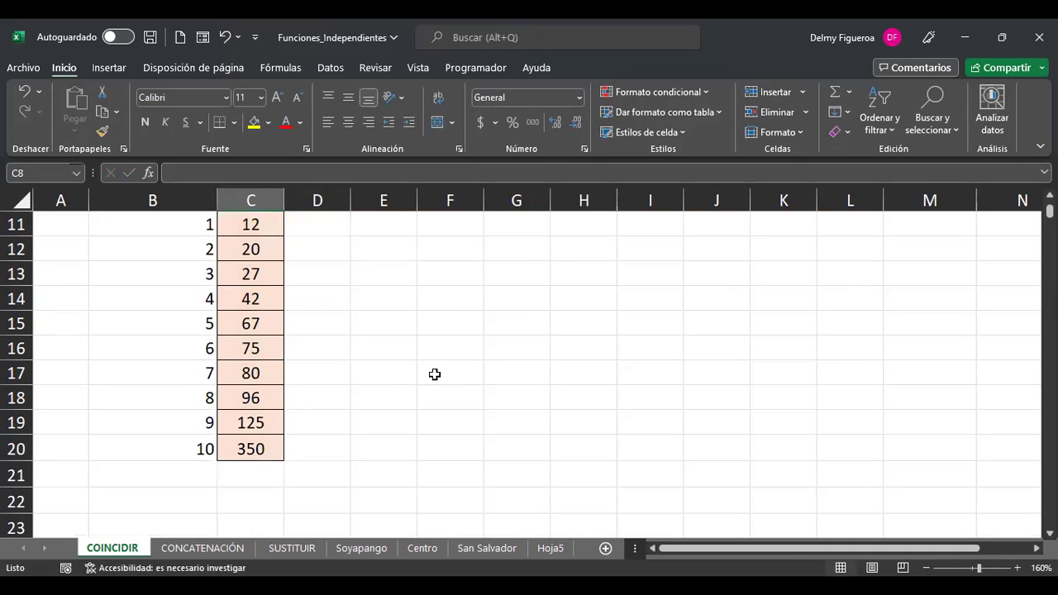
pyautogui.click(309, 422)
pyautogui.scroll(1, 309, 423)
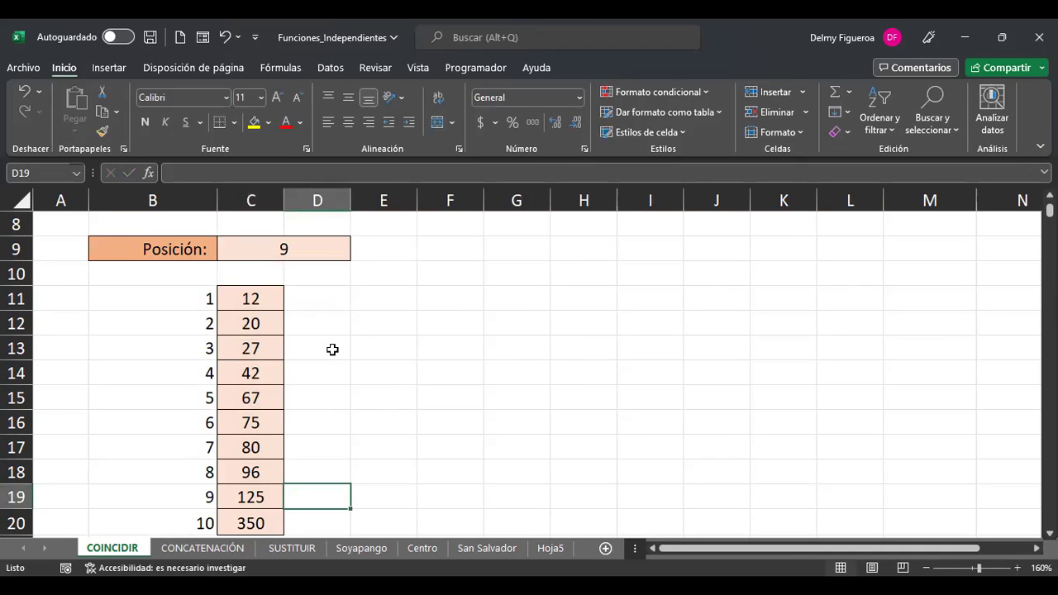
# Replace the match type in the C9 COINCIDIR formula with -1 (Mayor que)
pyautogui.click(324, 250)
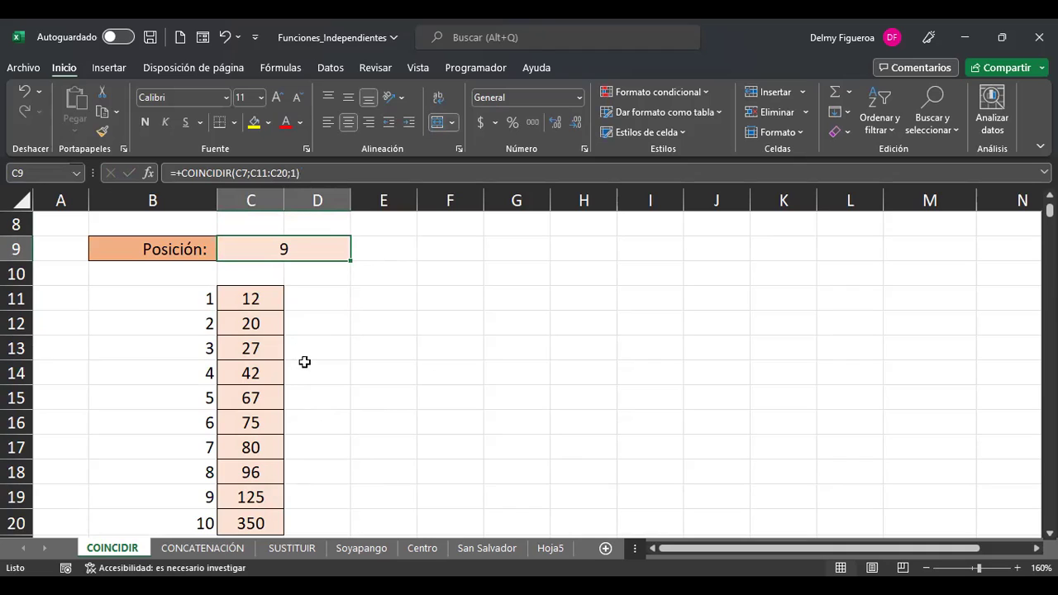
pyautogui.press('F2')
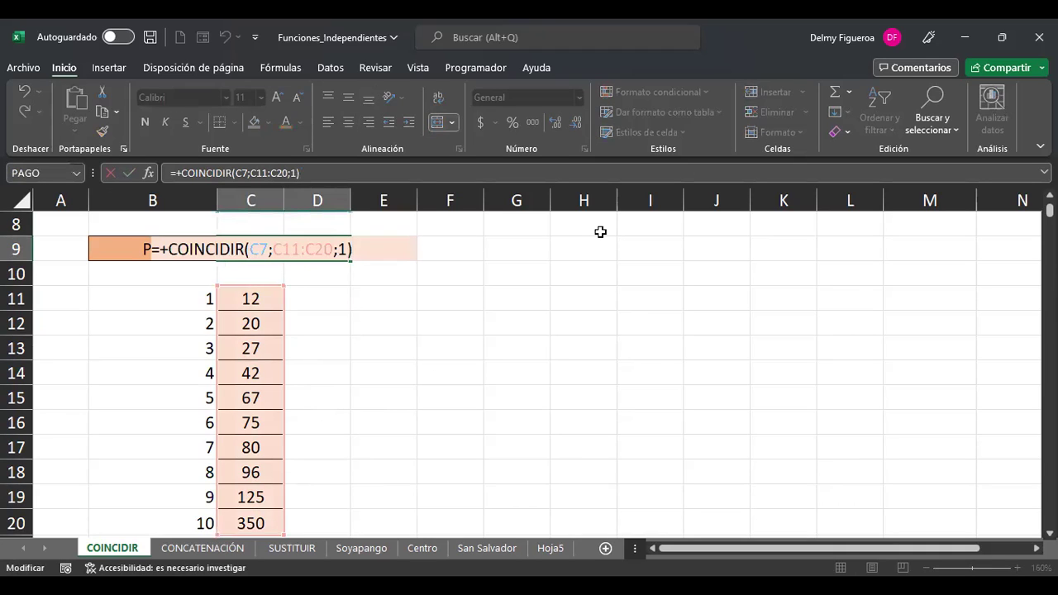
pyautogui.press('Left')
pyautogui.press('BackSpace')
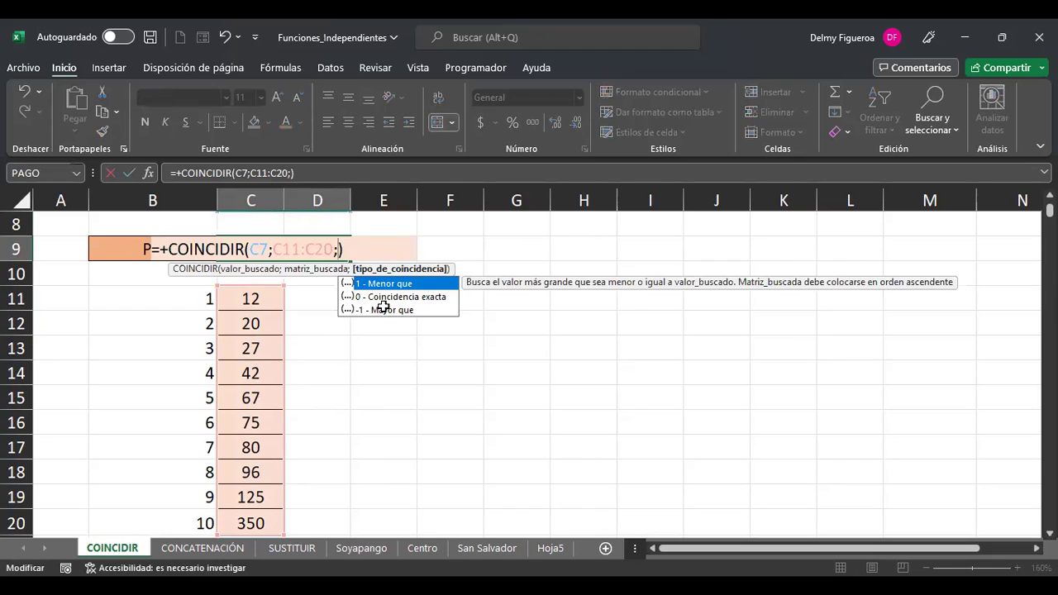
pyautogui.doubleClick(386, 309)
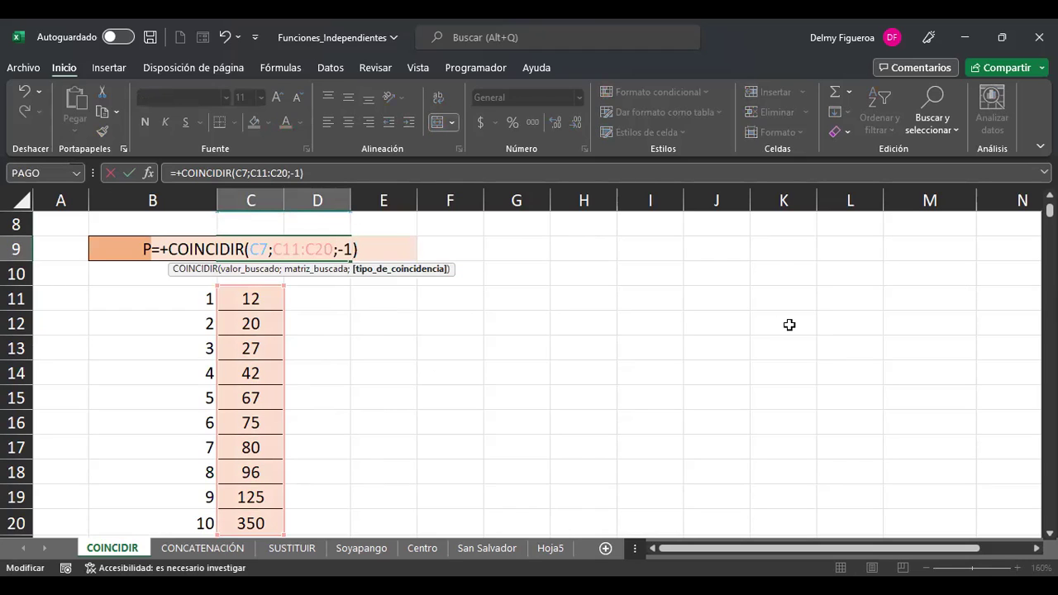
pyautogui.press('Return')
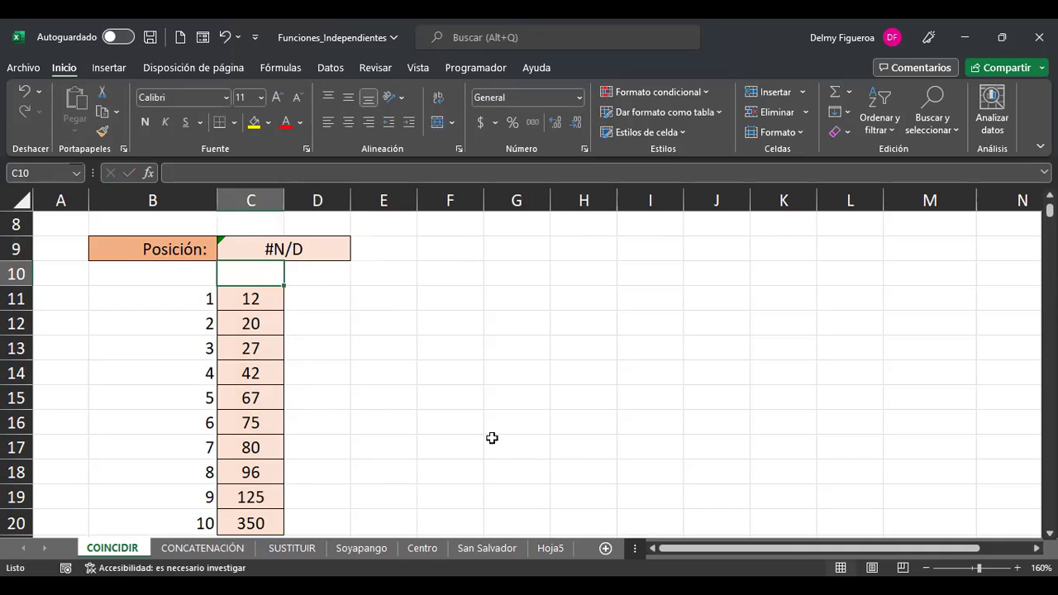
# Examine the lookup value, lookup range and match type arguments of the COINCIDIR formula in C9
pyautogui.scroll(1, 323, 267)
pyautogui.click(299, 274)
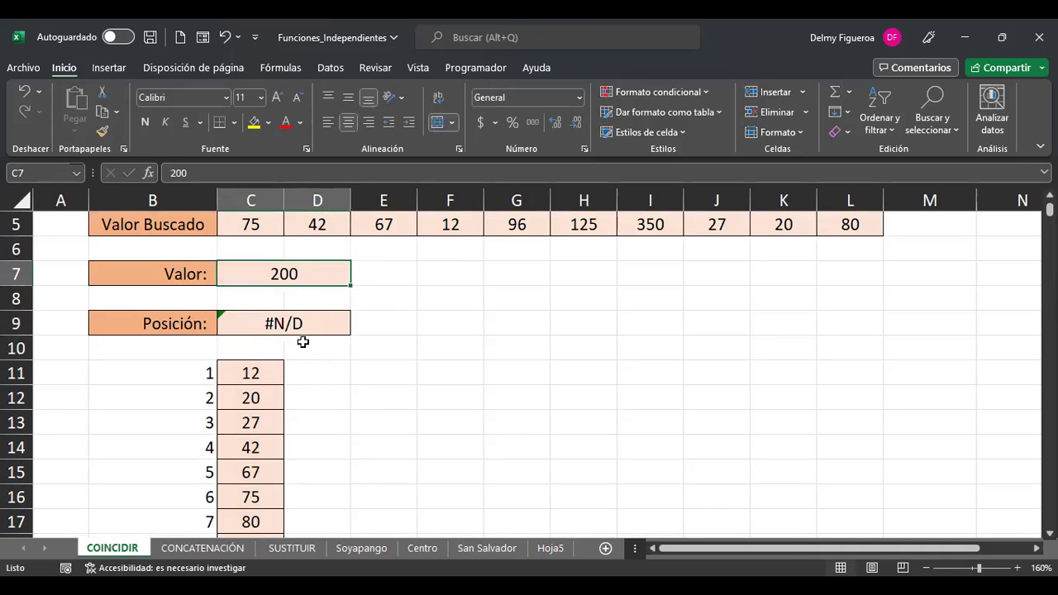
pyautogui.click(296, 322)
pyautogui.press('F2')
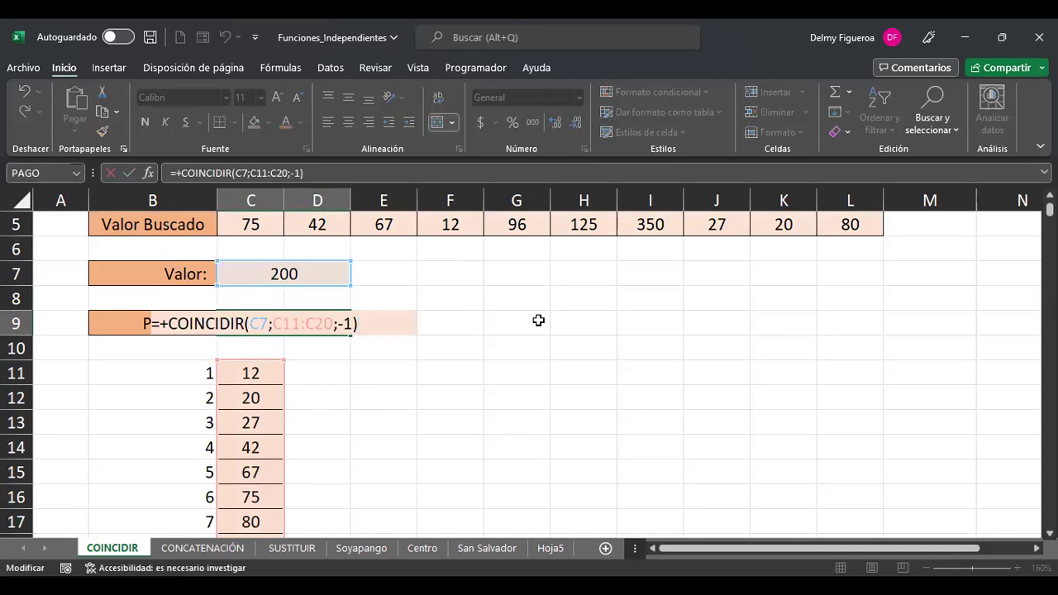
pyautogui.click(252, 324)
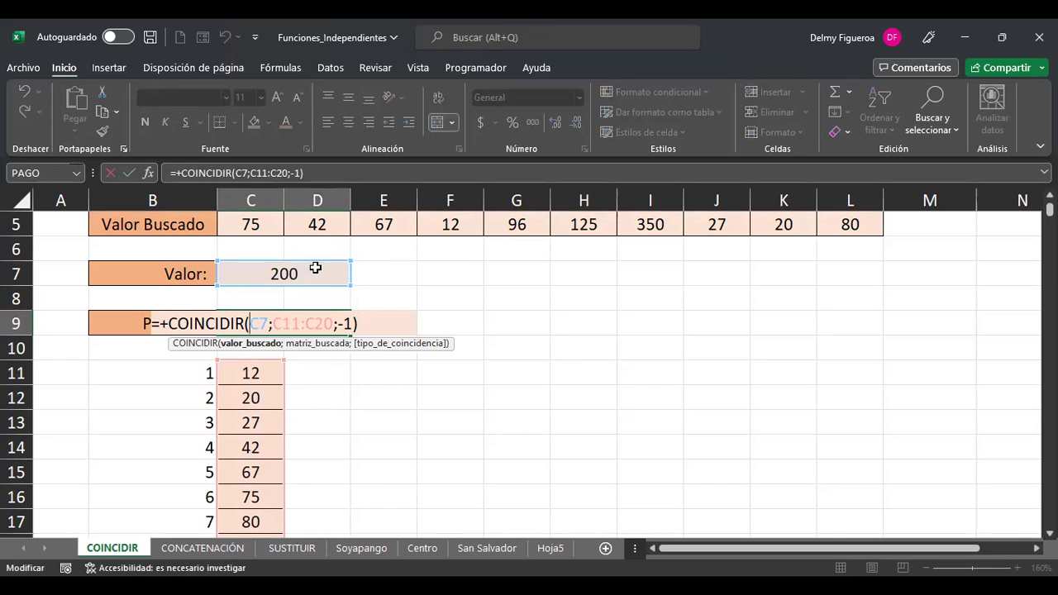
pyautogui.press('Right')
pyautogui.press('Right')
pyautogui.press('Right')
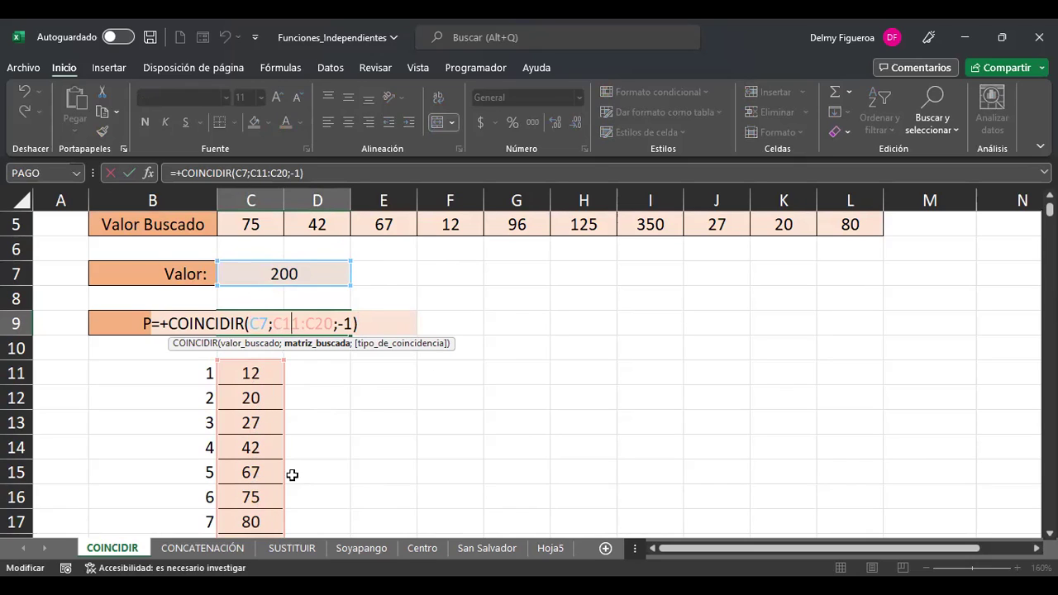
pyautogui.click(342, 324)
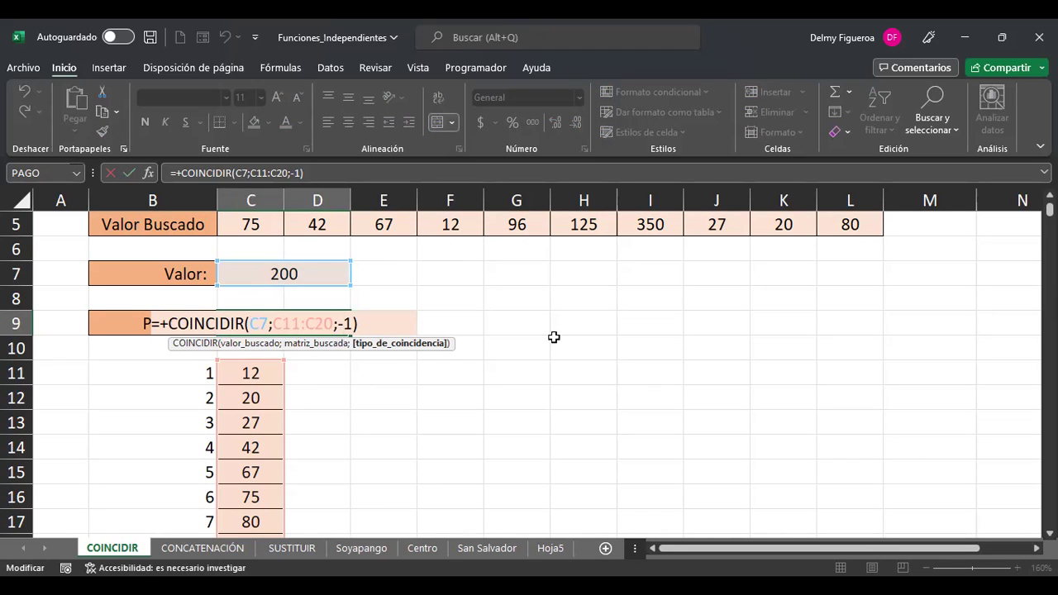
# Re-enter -1 as the match type of the COINCIDIR formula in C9
pyautogui.press('End')
pyautogui.press('Left')
pyautogui.press('BackSpace')
pyautogui.press('BackSpace')
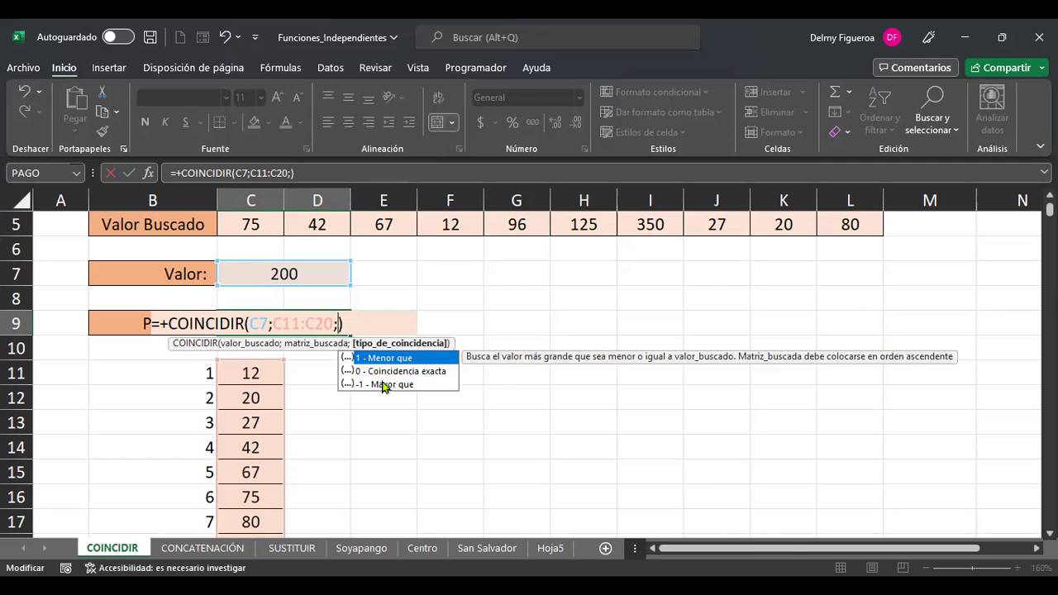
pyautogui.write('-1')
pyautogui.press('Return')
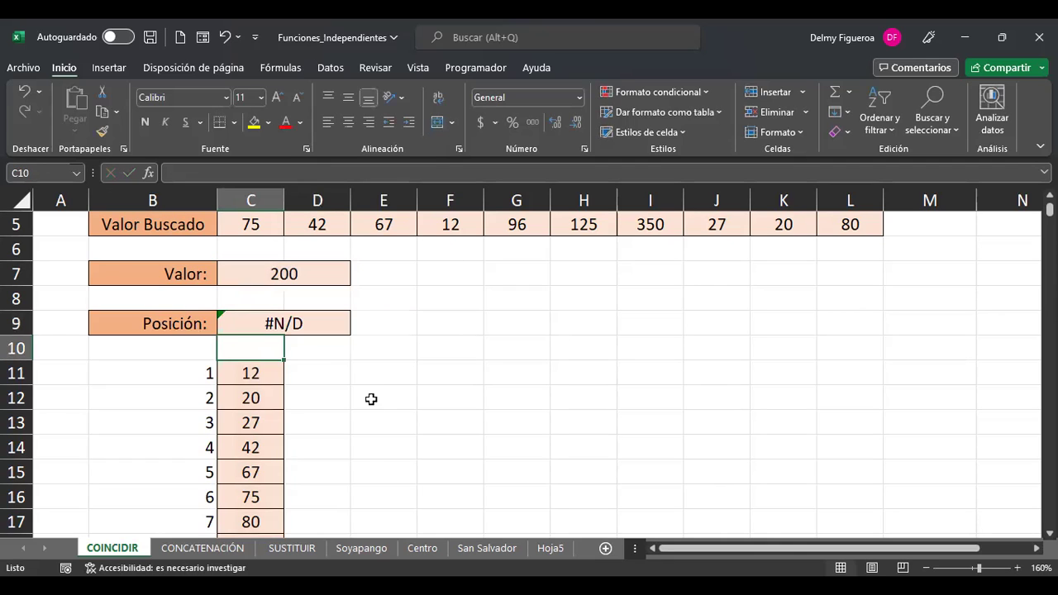
# Sort only the values in C11:C20, continuing with the current selection so the numbering in column B is excluded
pyautogui.click(265, 369)
pyautogui.scroll(-1, 291, 420)
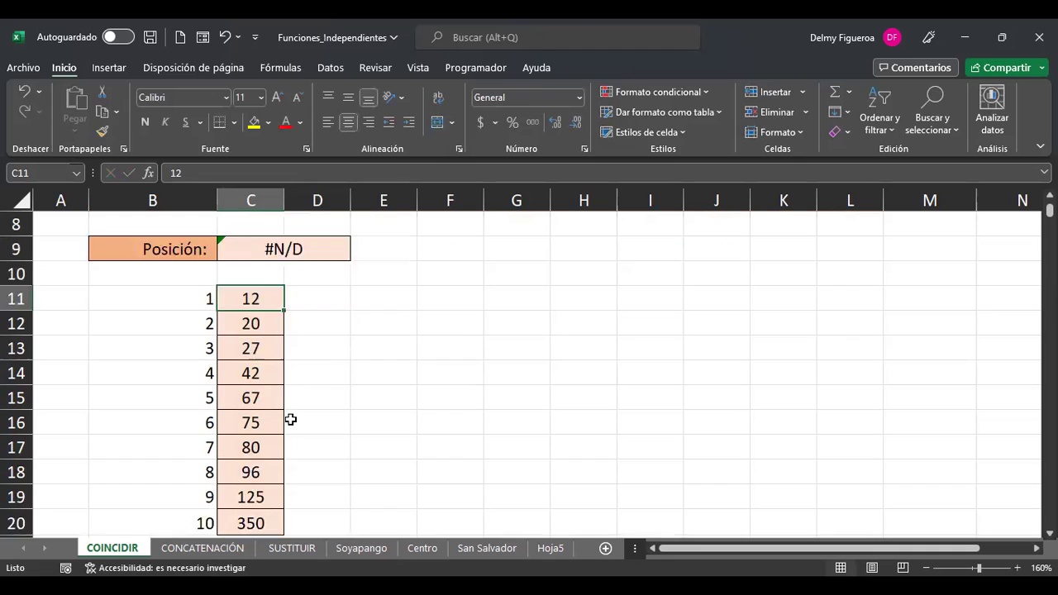
pyautogui.scroll(-1, 291, 420)
pyautogui.keyDown('shift'); pyautogui.click(263, 449); pyautogui.keyUp('shift')
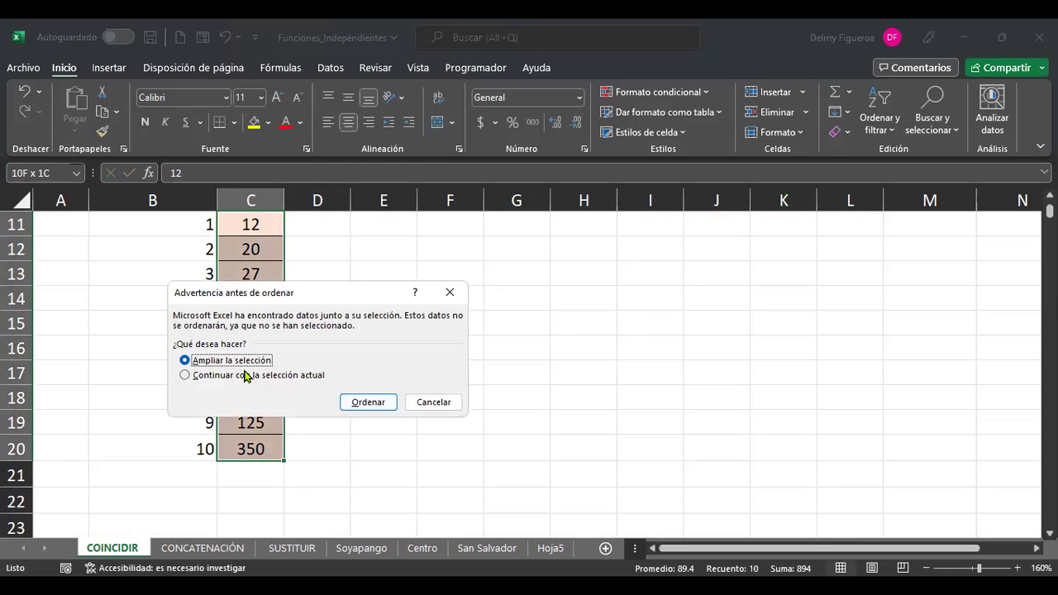
pyautogui.click(250, 376)
pyautogui.click(368, 401)
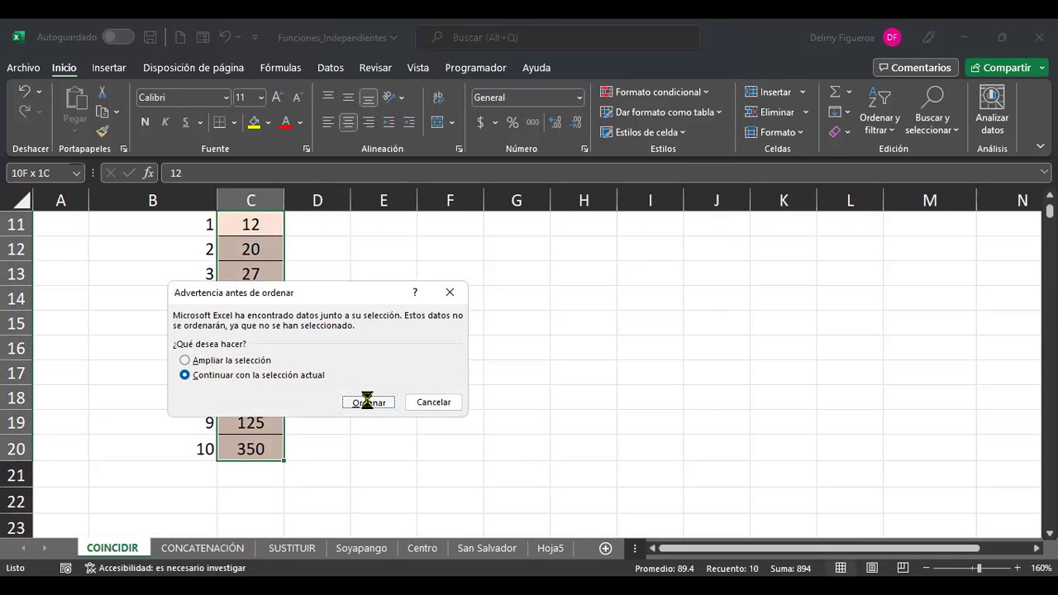
# Compare the position result in C9 with the lookup value in C7 and the first value of the sorted list in C11
pyautogui.scroll(2, 388, 443)
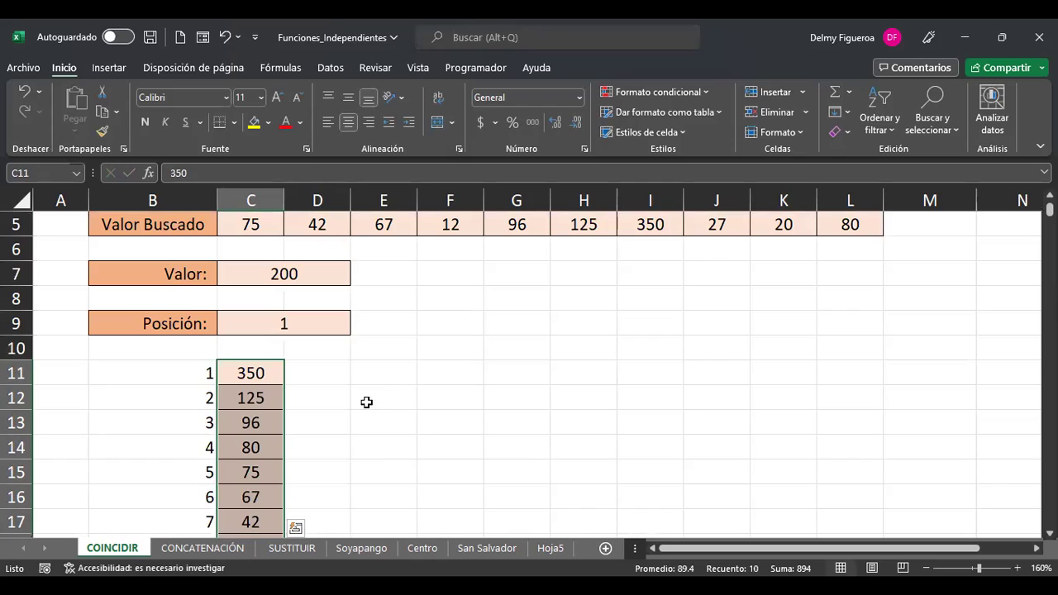
pyautogui.click(307, 326)
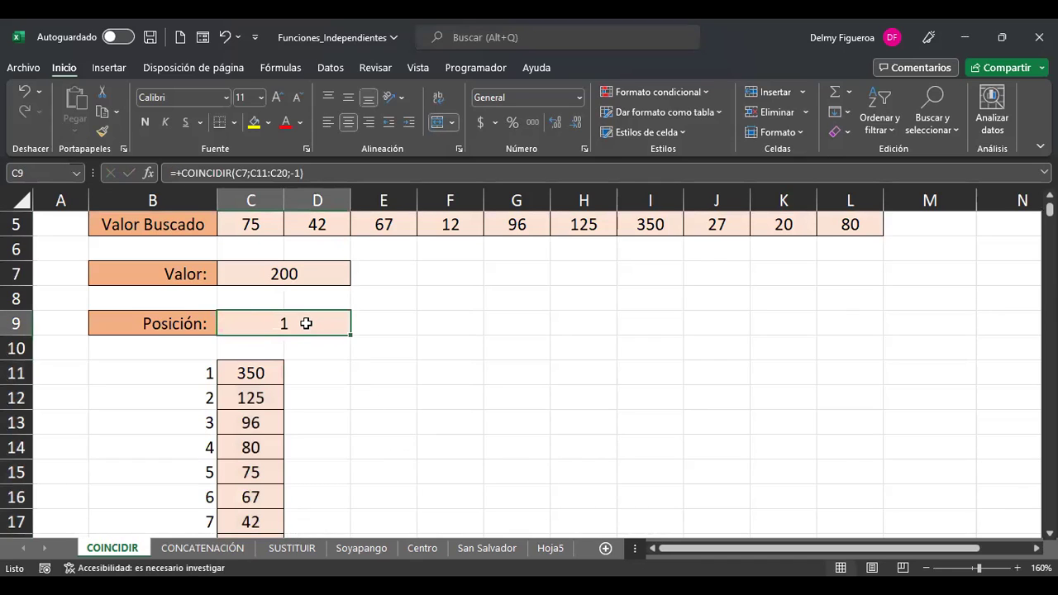
pyautogui.click(284, 274)
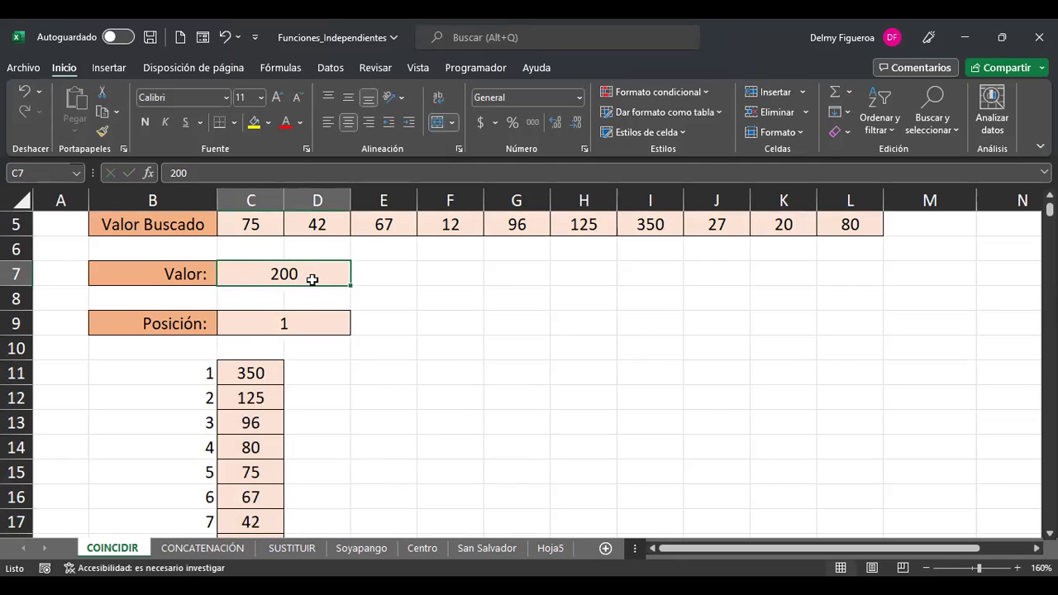
pyautogui.click(289, 326)
pyautogui.click(251, 374)
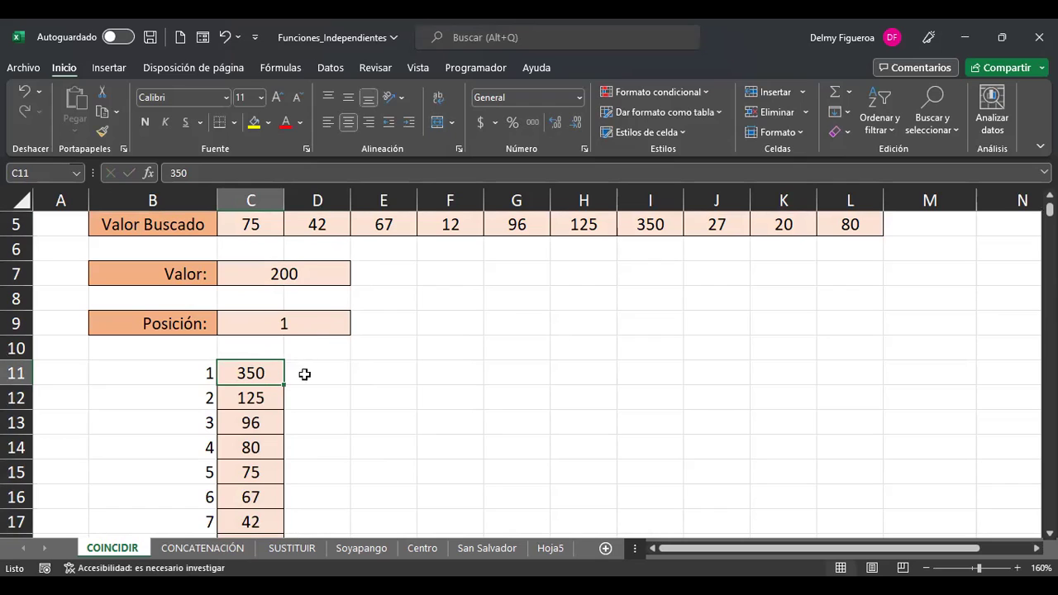
pyautogui.scroll(1, 380, 329)
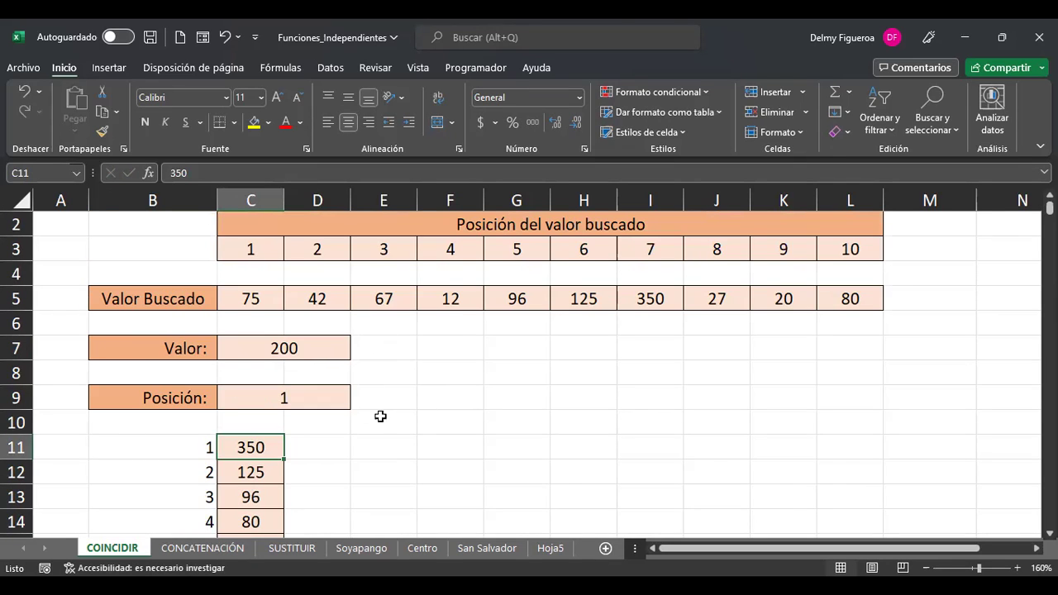
pyautogui.scroll(1, 548, 427)
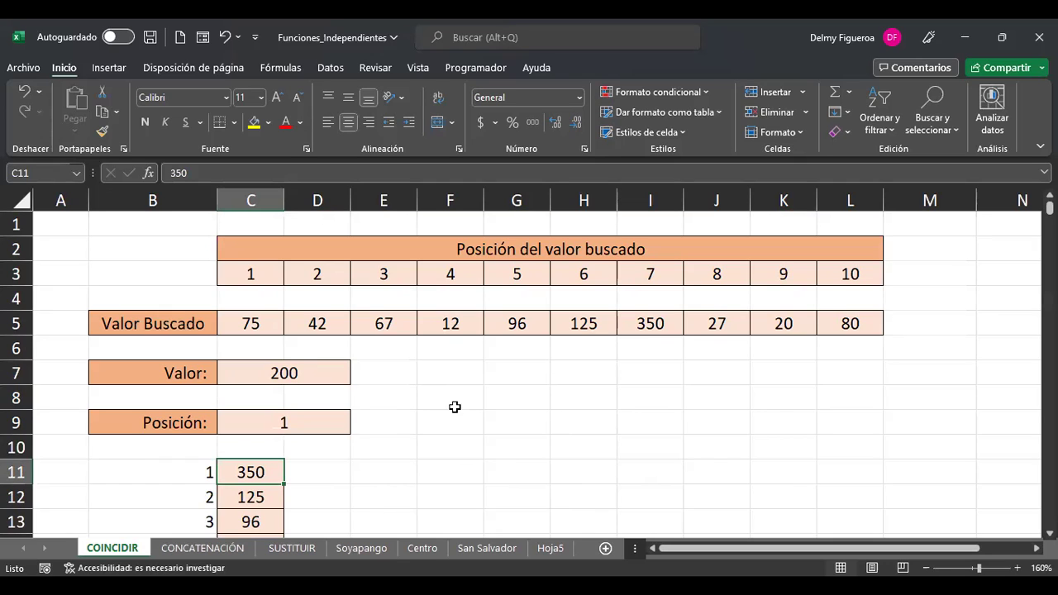
pyautogui.click(487, 405)
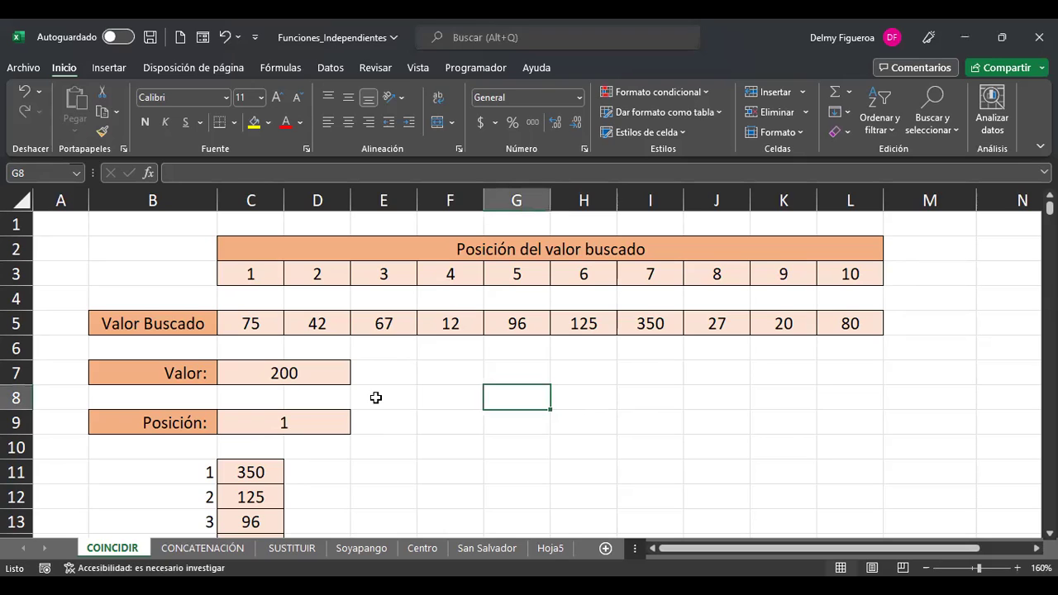
pyautogui.click(199, 548)
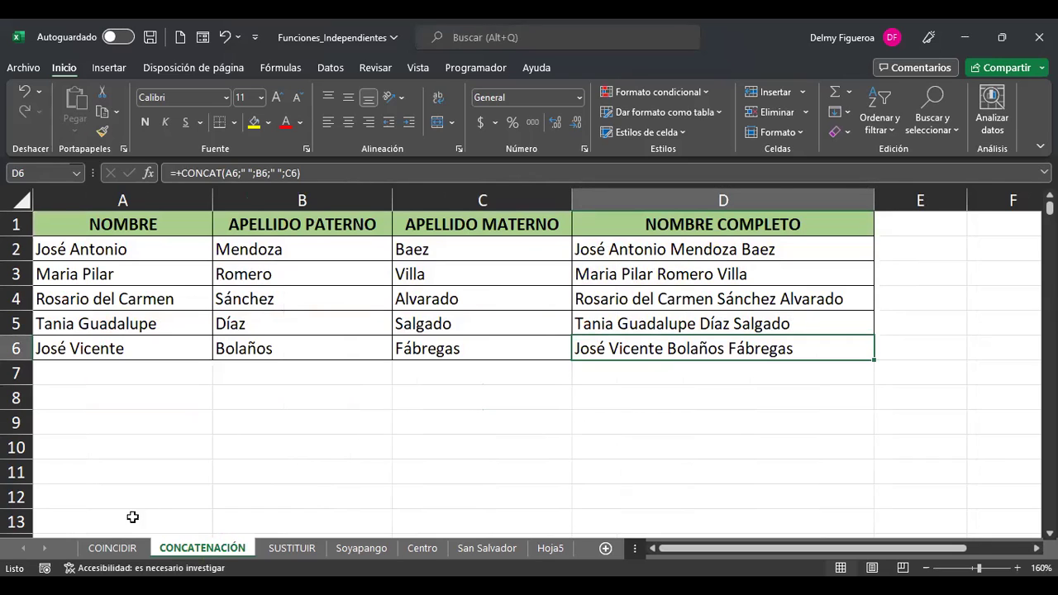
pyautogui.click(130, 548)
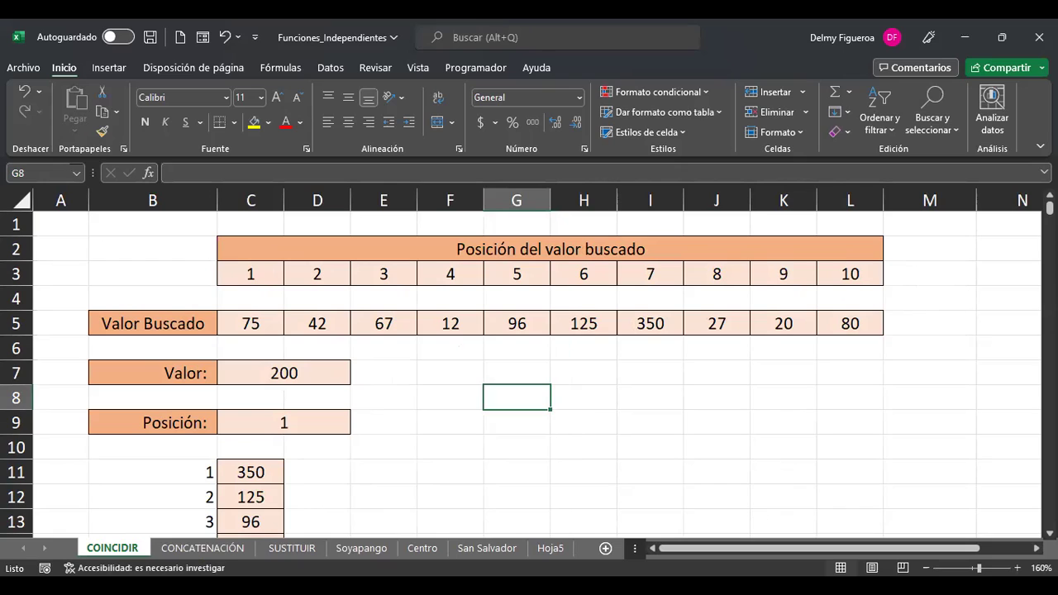
# Replace the match type in the C9 COINCIDIR formula with 0 (Coincidencia exacta)
pyautogui.click(265, 424)
pyautogui.doubleClick(265, 423)
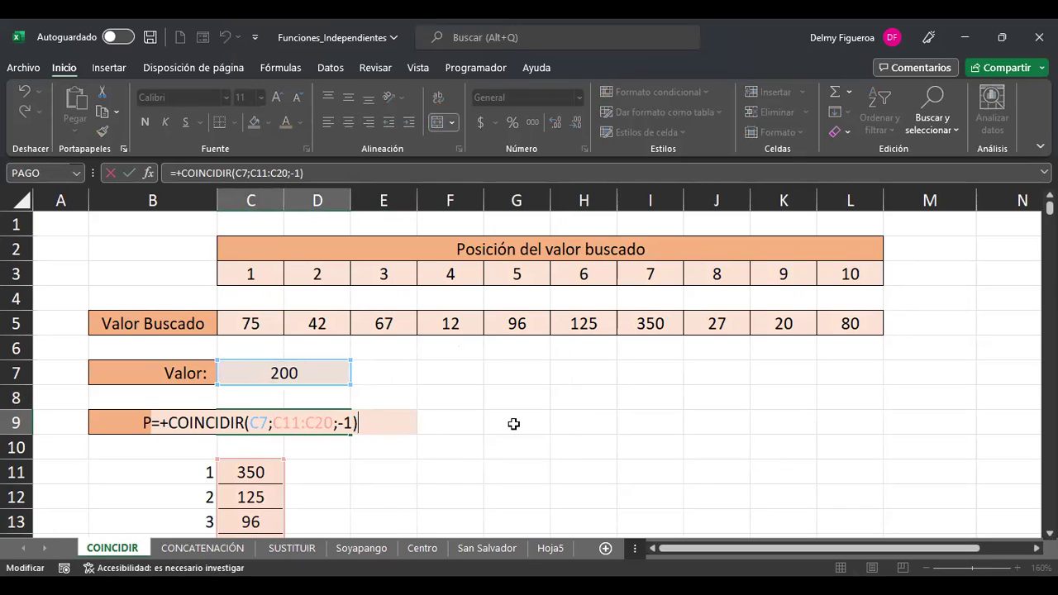
pyautogui.press('BackSpace')
pyautogui.press('BackSpace')
pyautogui.press('BackSpace')
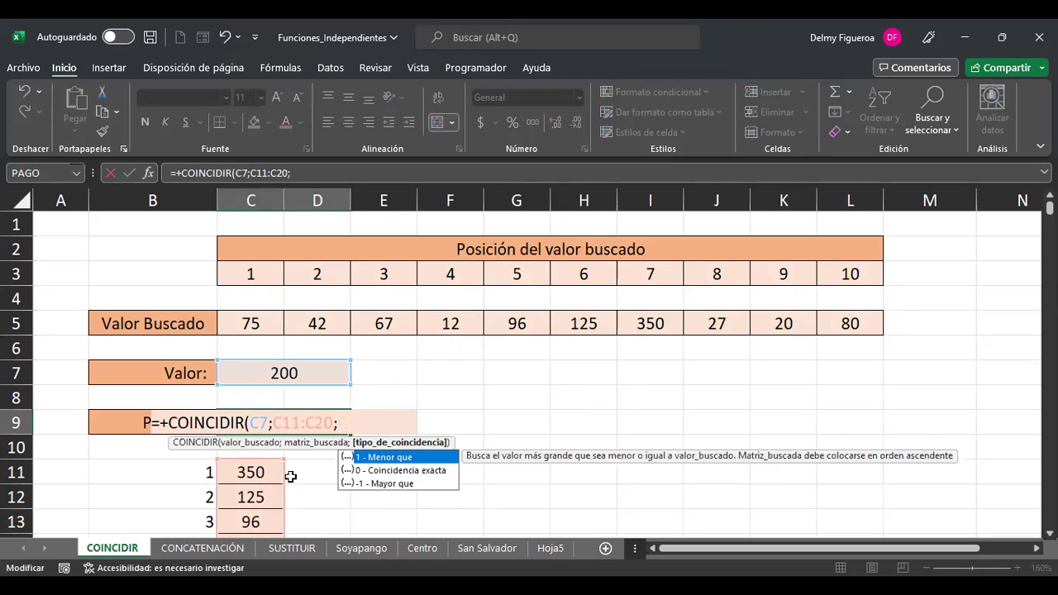
pyautogui.click(405, 471)
pyautogui.write('0')
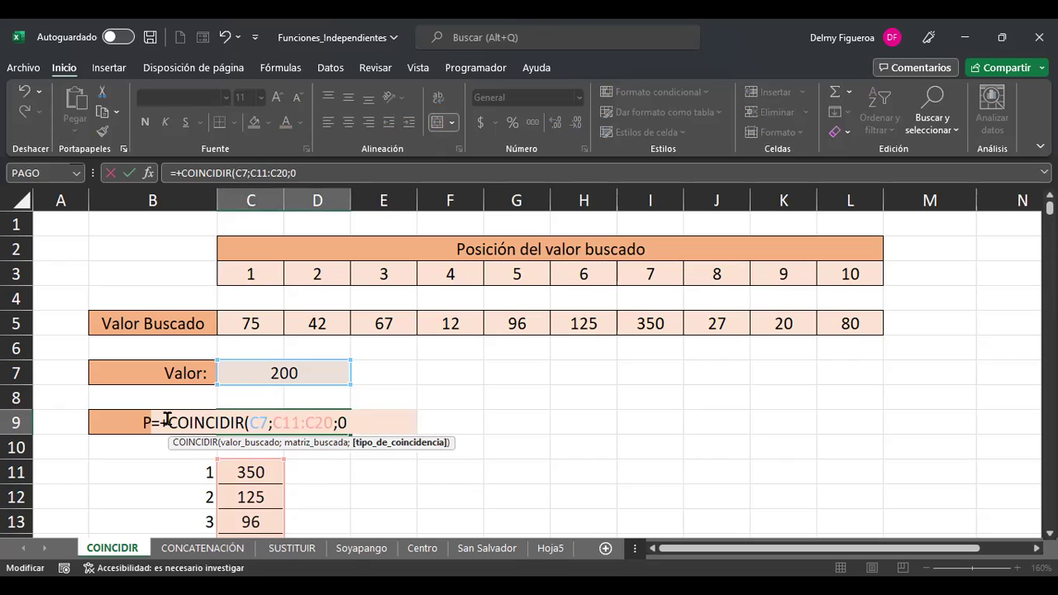
# Remove the plus sign from the C9 formula and nest COINCIDIR inside an INDICE function with C5:L5 as its array
pyautogui.click(167, 422)
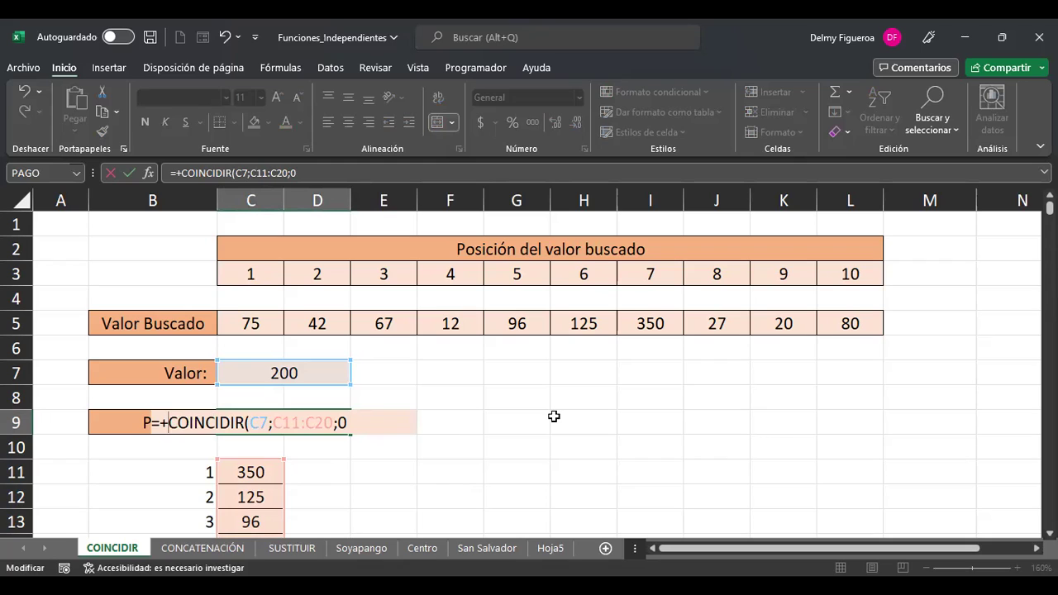
pyautogui.press('BackSpace')
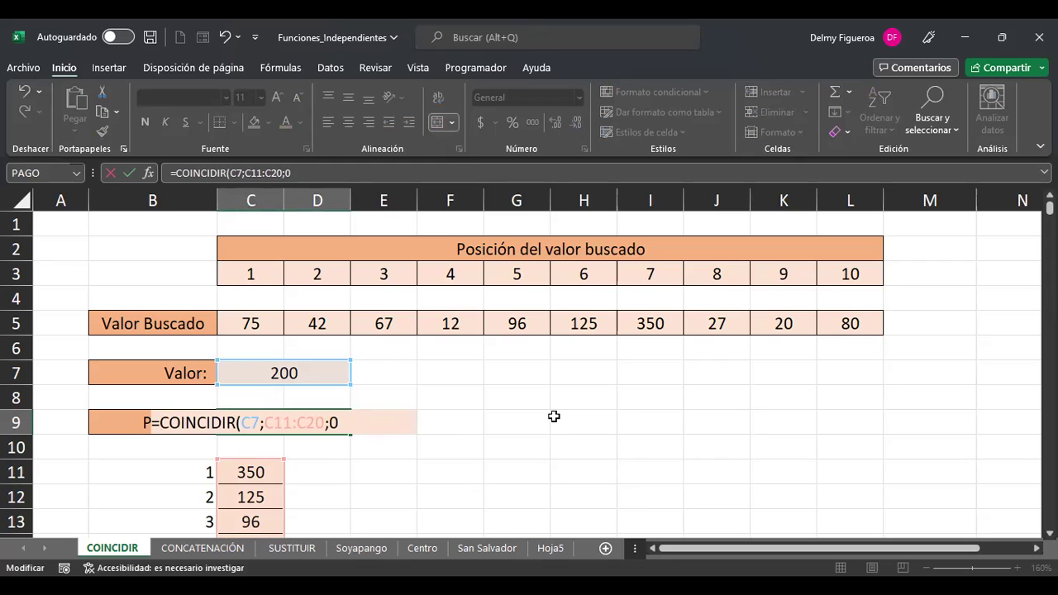
pyautogui.write('indi')
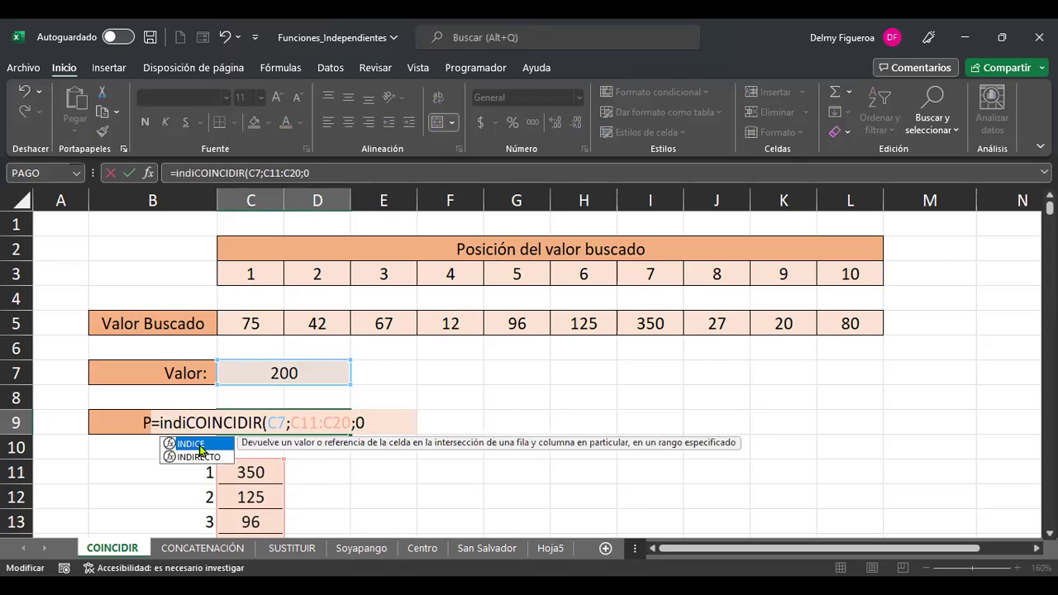
pyautogui.doubleClick(204, 447)
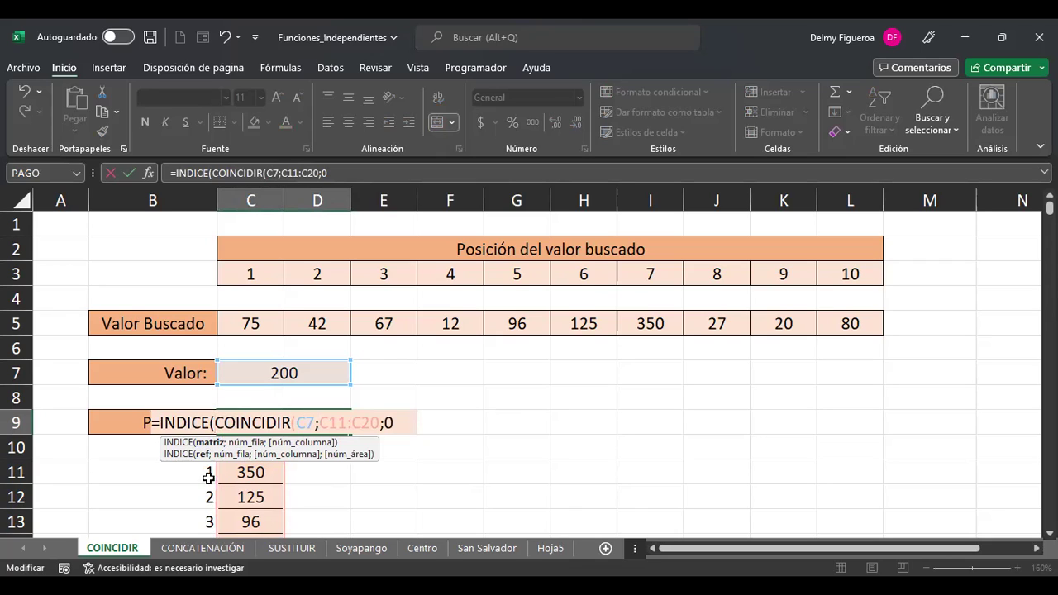
pyautogui.moveTo(253, 323); pyautogui.dragTo(343, 323)
pyautogui.moveTo(835, 323); pyautogui.dragTo(885, 331)
pyautogui.write(';')
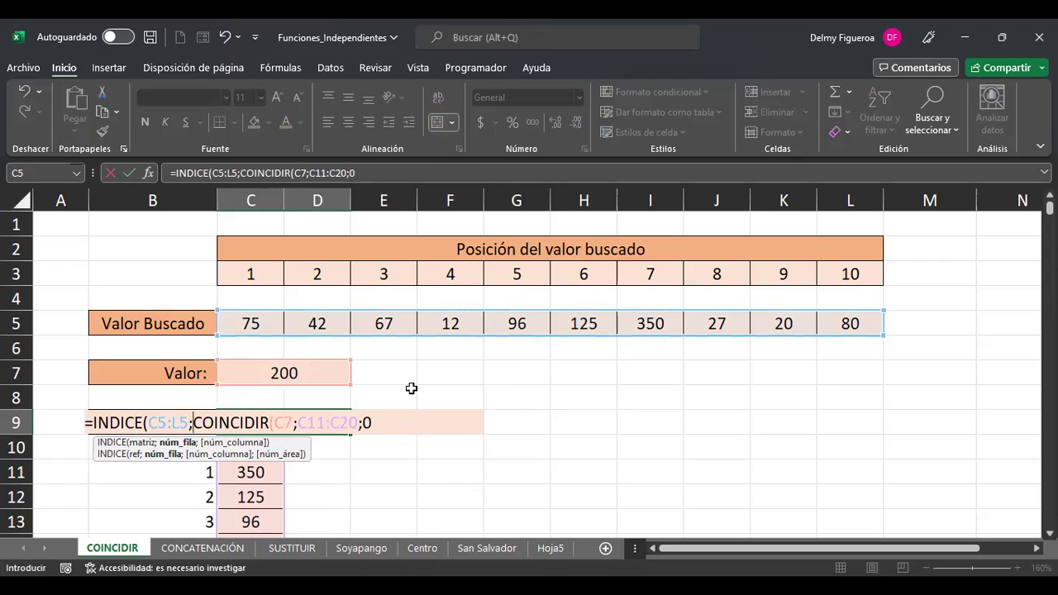
# Close the parentheses of COINCIDIR and INDICE in C9 and enter the nested formula
pyautogui.click(380, 423)
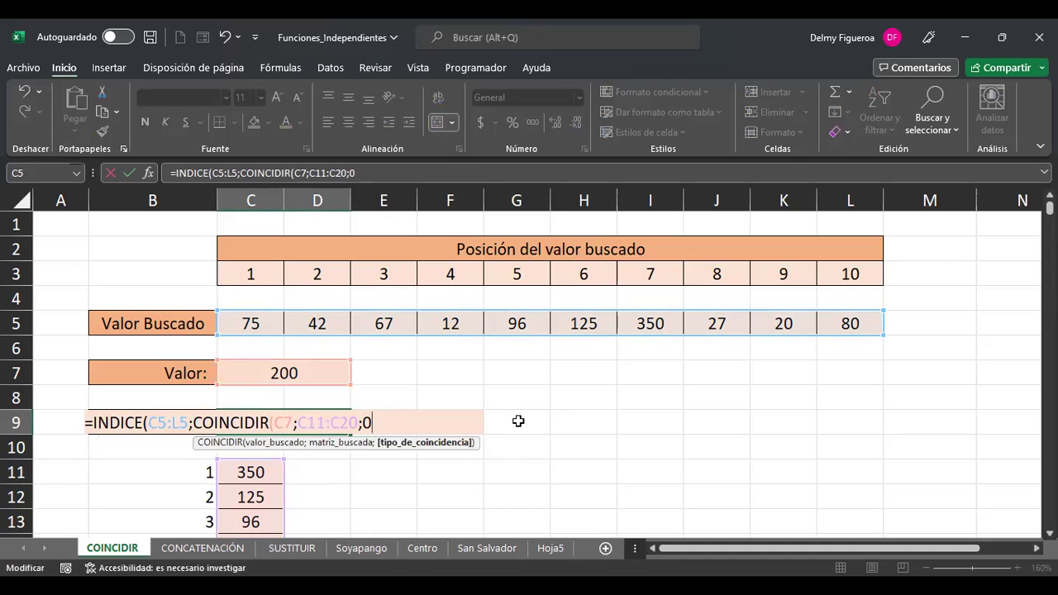
pyautogui.write(')')
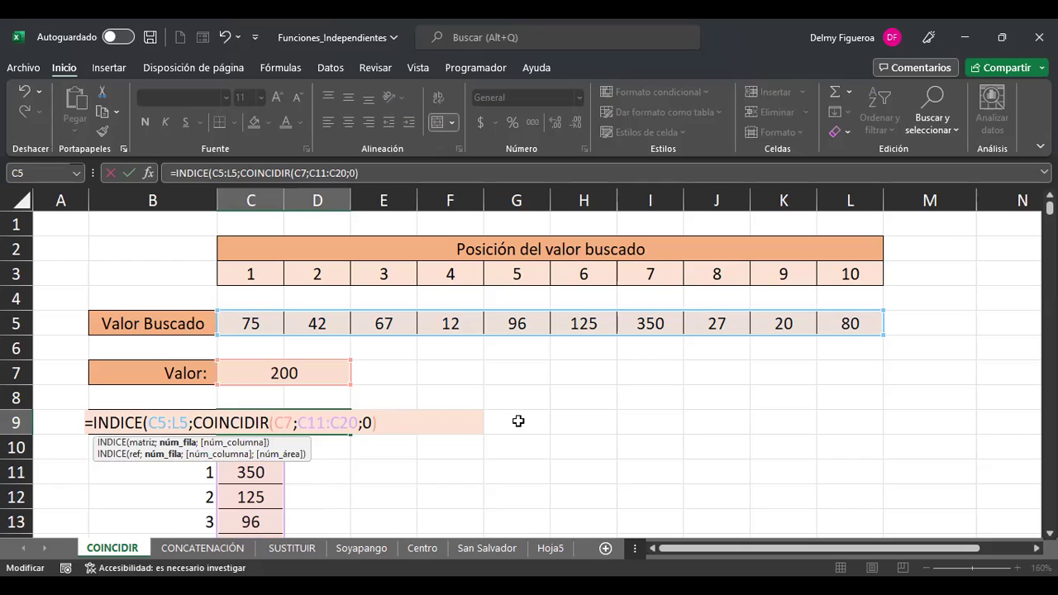
pyautogui.write(')')
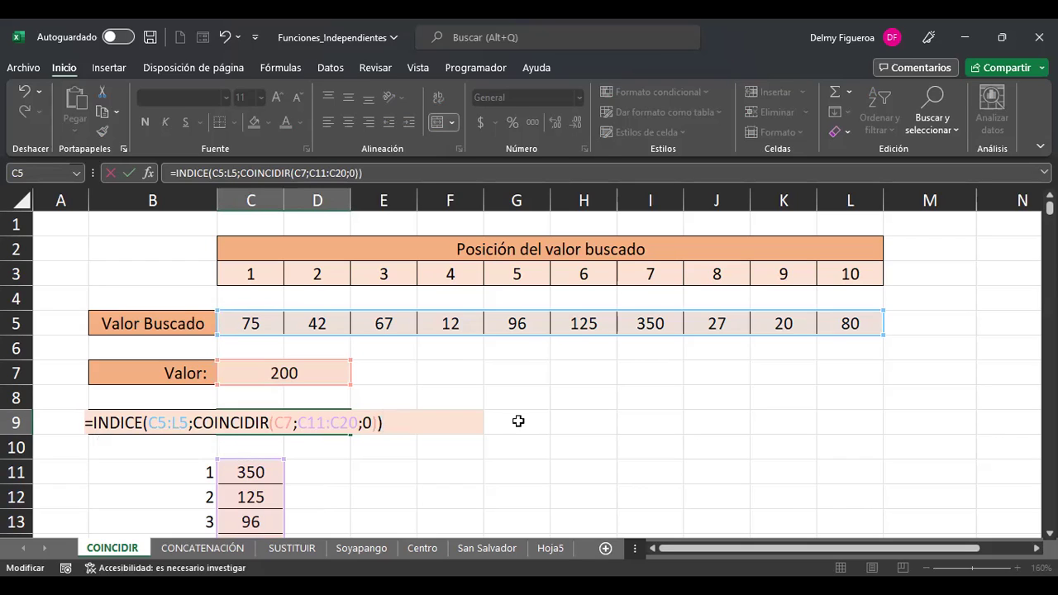
pyautogui.press('BackSpace')
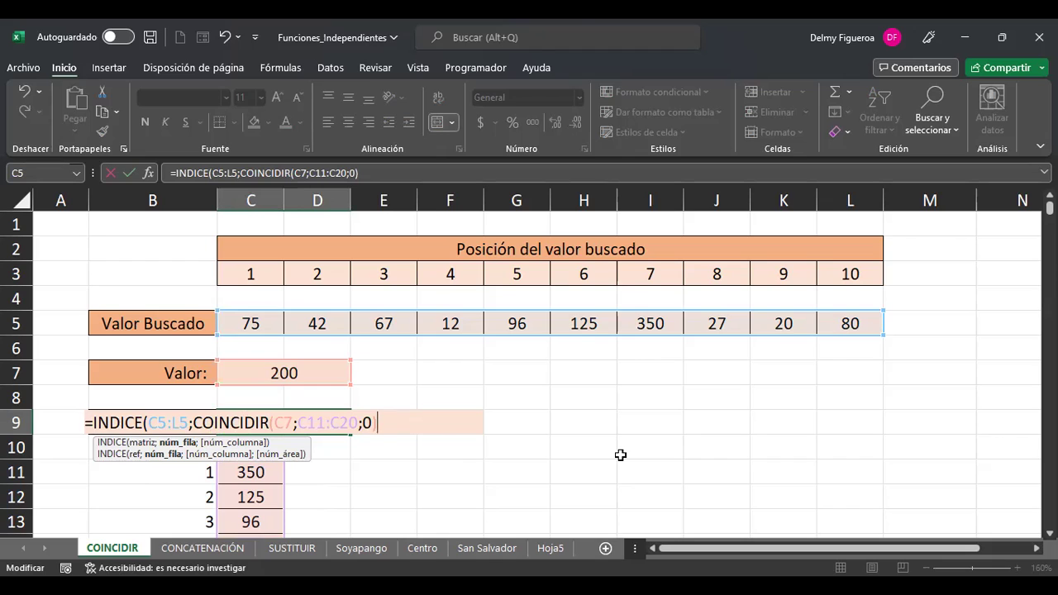
pyautogui.write(')')
pyautogui.press('Return')
pyautogui.press('Up')
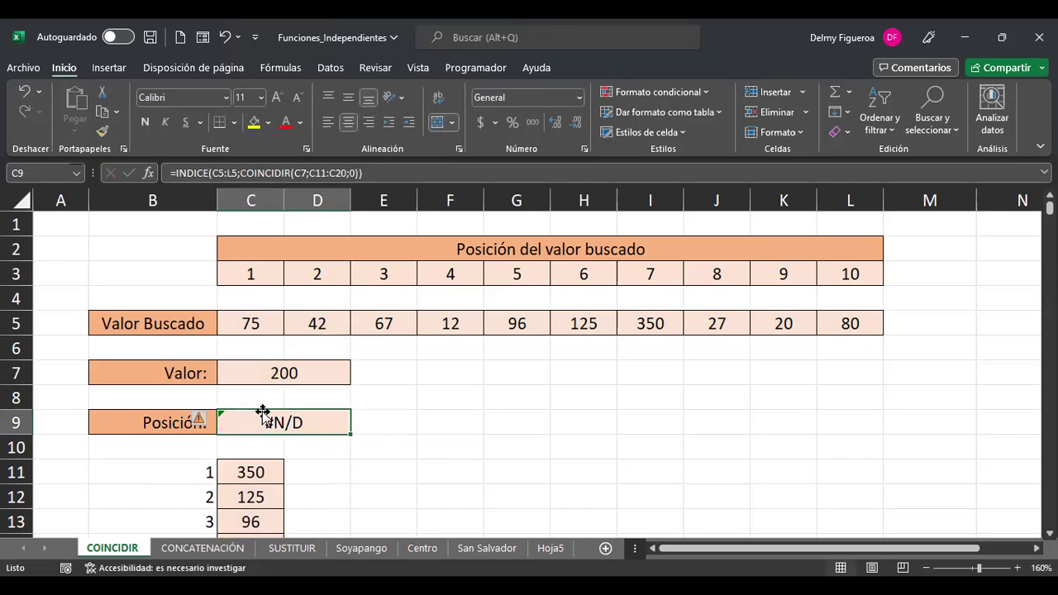
# Replace the array of the INDICE function in C9 with the sorted list C11:C20
pyautogui.doubleClick(328, 422)
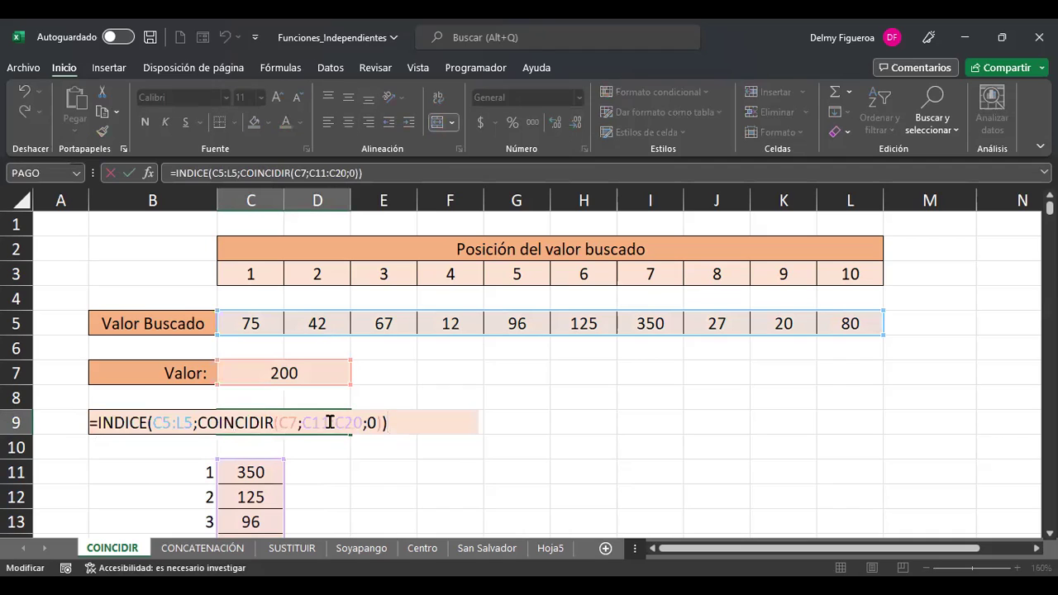
pyautogui.click(158, 423)
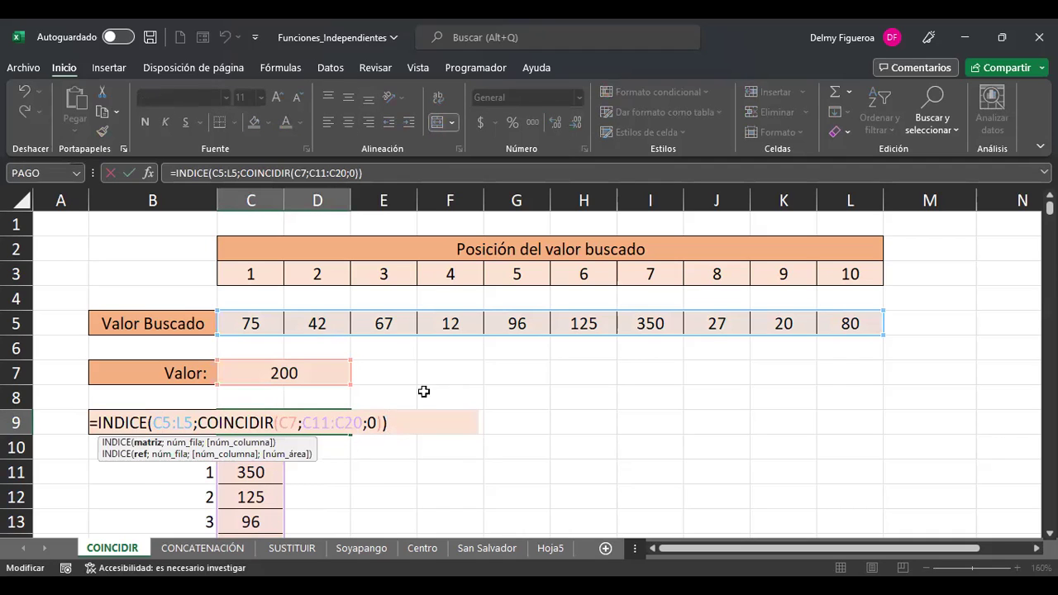
pyautogui.hotkey('shift', 'Right')
pyautogui.hotkey('shift', 'Right')
pyautogui.hotkey('shift', 'Right')
pyautogui.hotkey('shift', 'Right')
pyautogui.hotkey('shift', 'Right')
pyautogui.press('Delete')
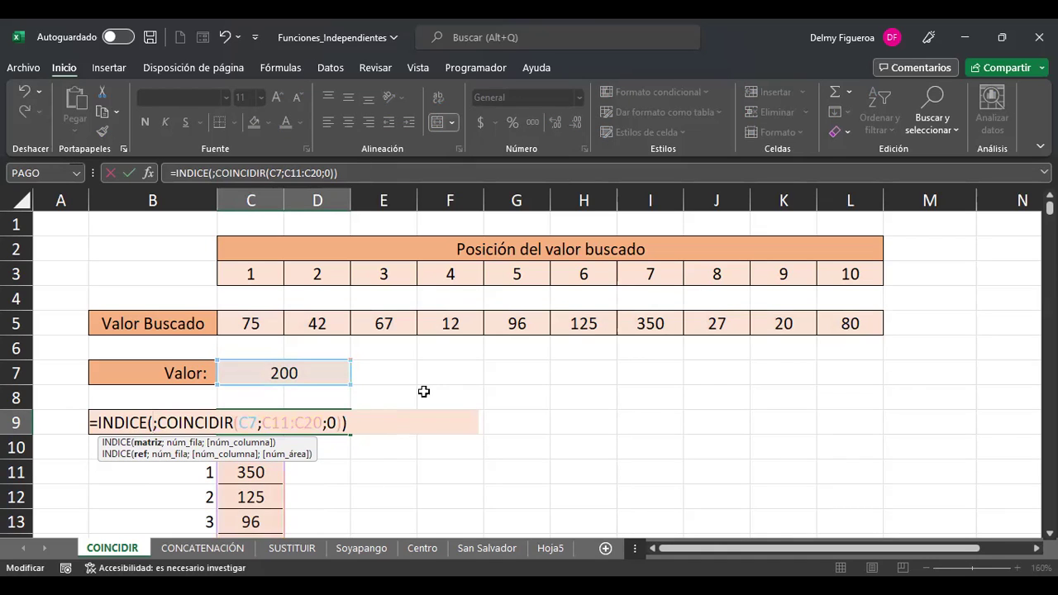
pyautogui.click(259, 470)
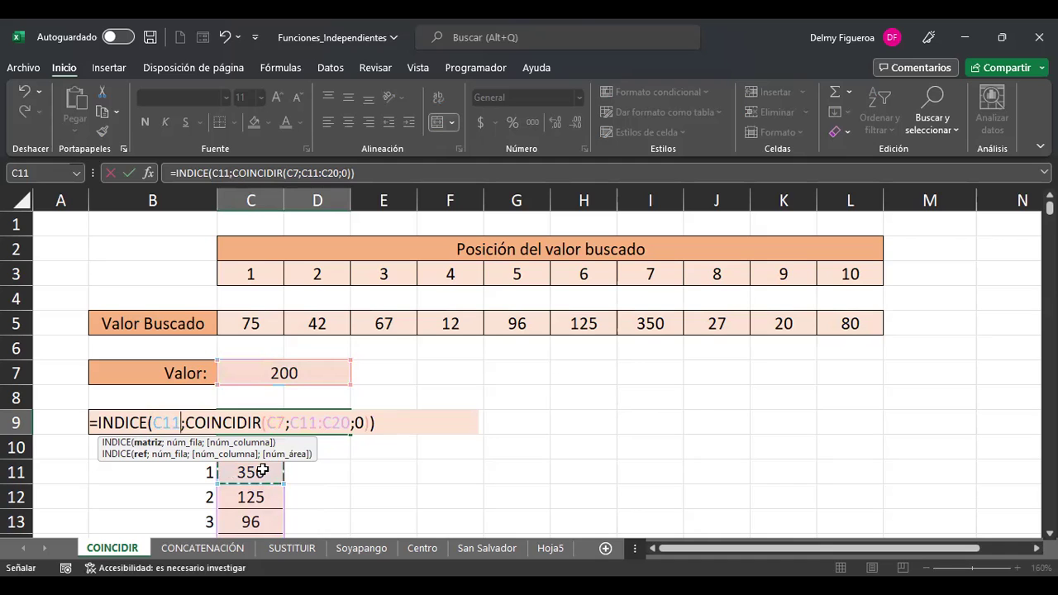
pyautogui.hotkey('ctrl', 'shift', 'Down')
pyautogui.press('Return')
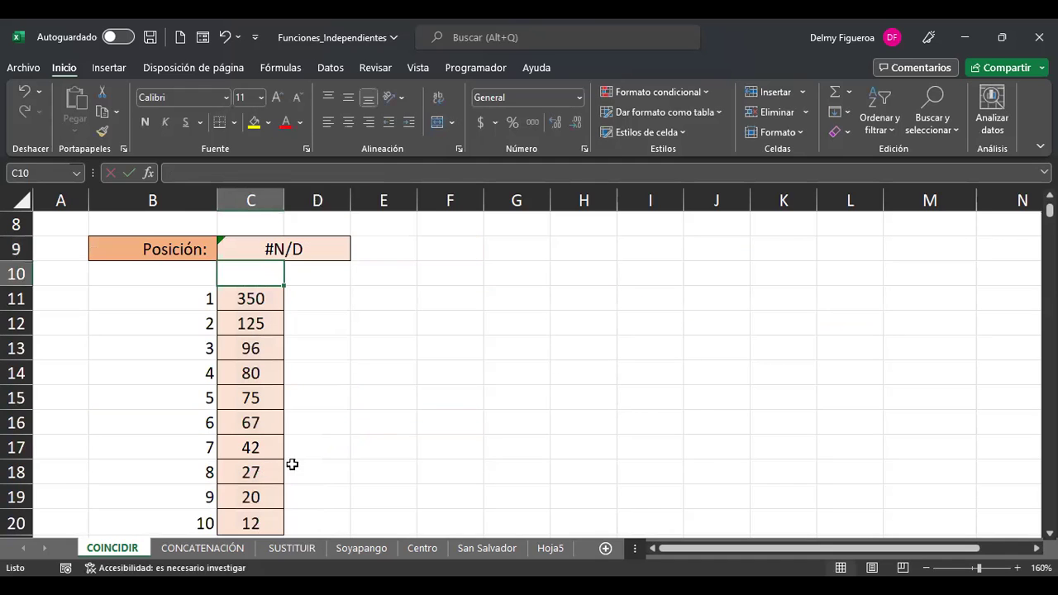
# Examine the array and row arguments of INDICE and the nested COINCIDIR arguments in C9, leaving the formula as it is
pyautogui.click(331, 245)
pyautogui.scroll(1, 592, 328)
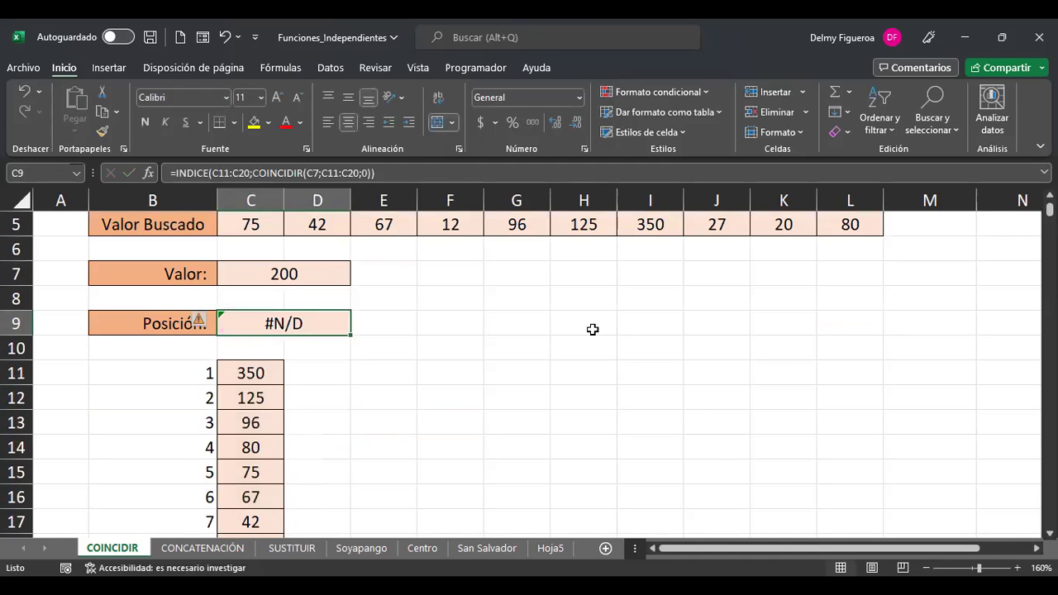
pyautogui.press('F2')
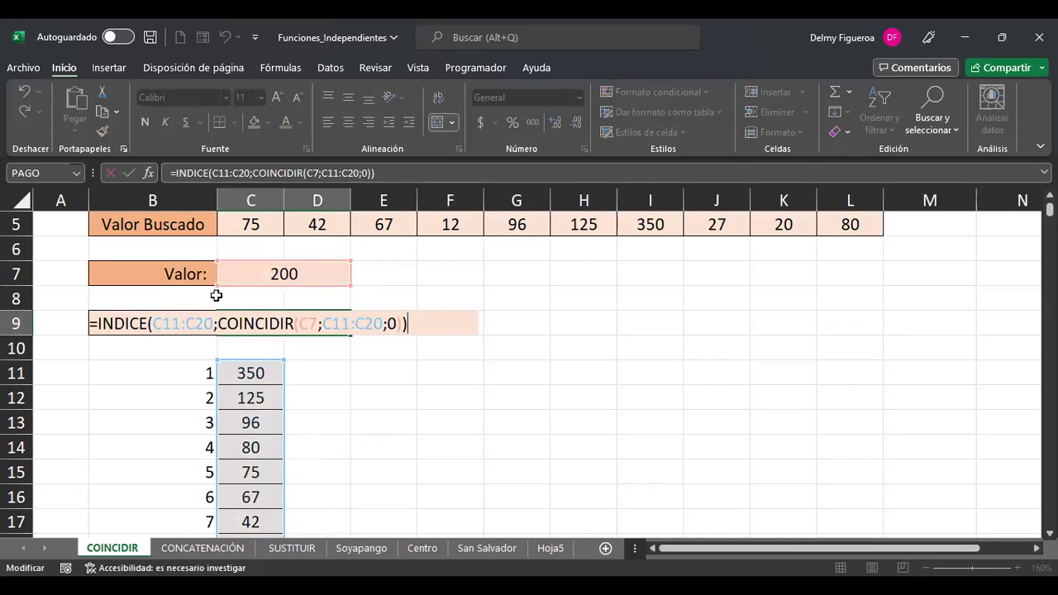
pyautogui.click(173, 323)
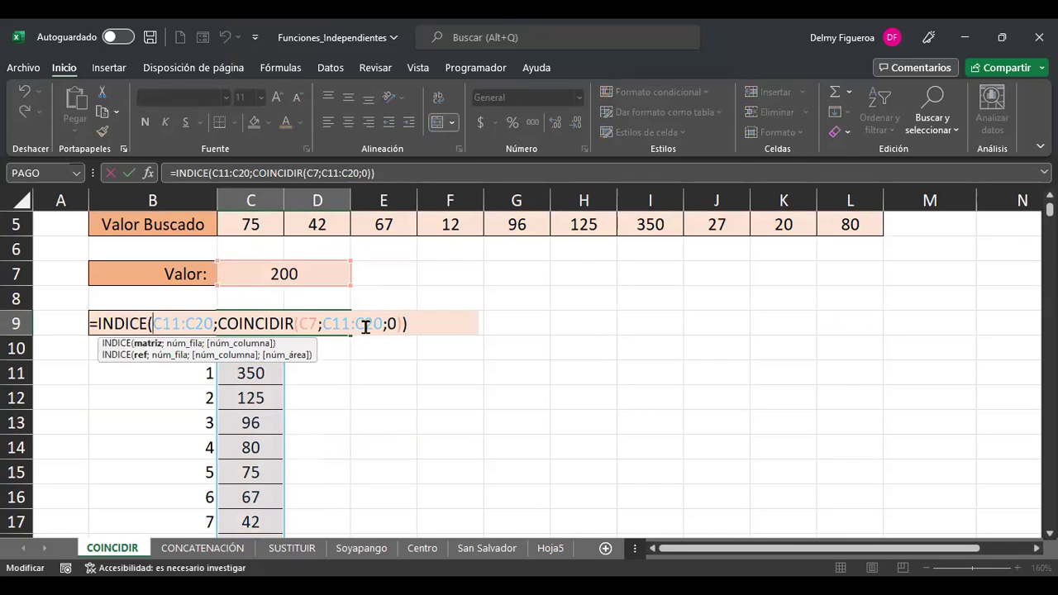
pyautogui.press('Left')
pyautogui.press('Left')
pyautogui.press('Left')
pyautogui.press('Left')
pyautogui.press('Left')
pyautogui.press('Right')
pyautogui.press('Right')
pyautogui.press('Right')
pyautogui.press('Right')
pyautogui.press('Right')
pyautogui.press('Right')
pyautogui.press('Right')
pyautogui.press('Right')
pyautogui.press('Right')
pyautogui.press('Right')
pyautogui.press('Right')
pyautogui.press('Right')
pyautogui.press('Right')
pyautogui.press('Right')
pyautogui.press('Right')
pyautogui.press('Right')
pyautogui.press('Right')
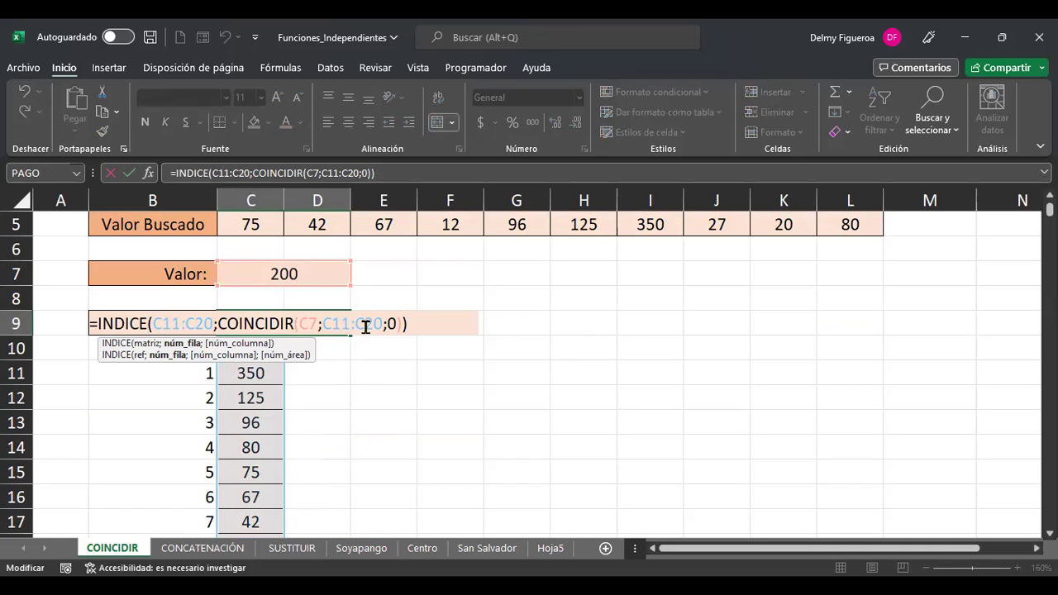
pyautogui.press('Right')
pyautogui.press('Right')
pyautogui.press('Right')
pyautogui.press('Right')
pyautogui.press('Right')
pyautogui.press('Right')
pyautogui.press('Right')
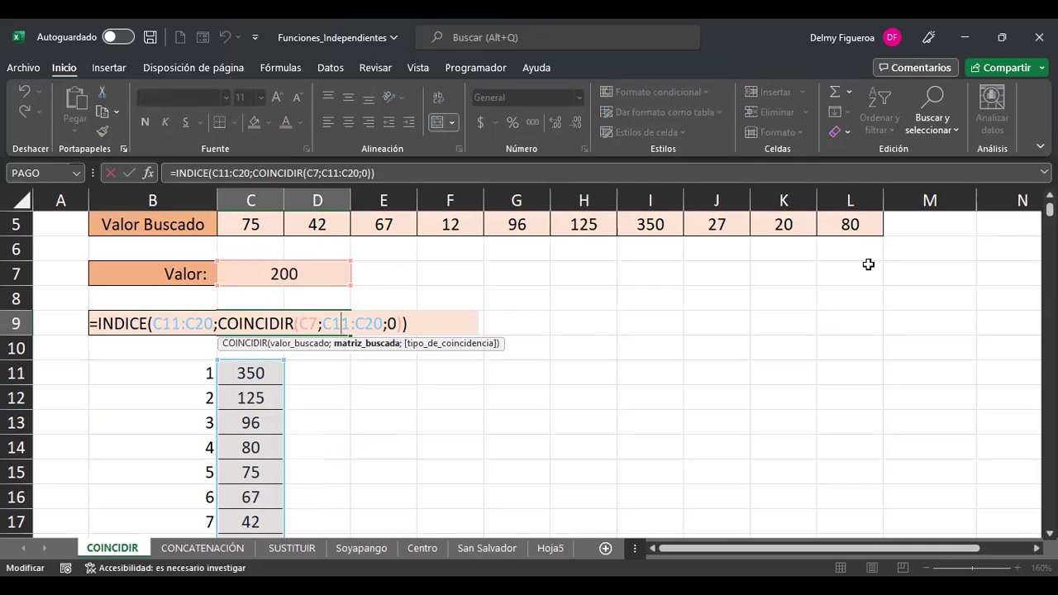
pyautogui.press('Right')
pyautogui.press('Right')
pyautogui.press('Right')
pyautogui.press('Right')
pyautogui.press('Right')
pyautogui.press('Right')
pyautogui.press('Right')
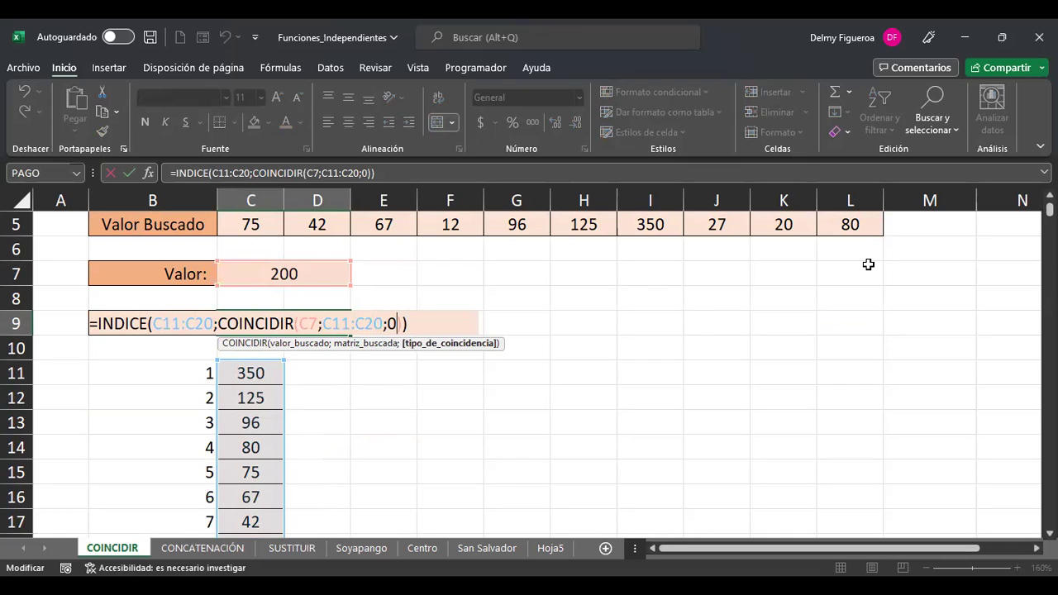
pyautogui.press('Return')
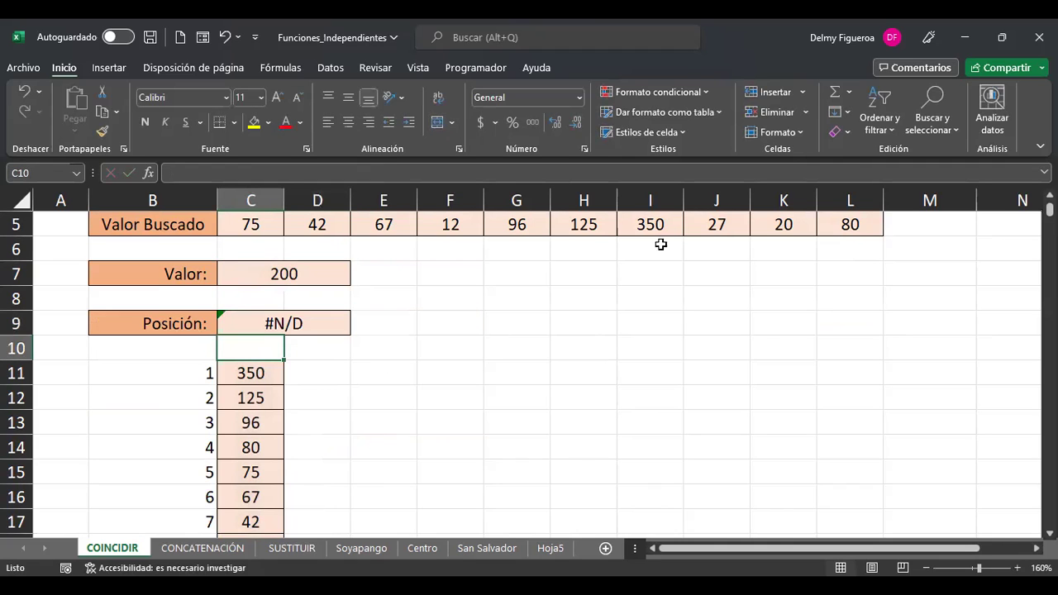
pyautogui.click(403, 321)
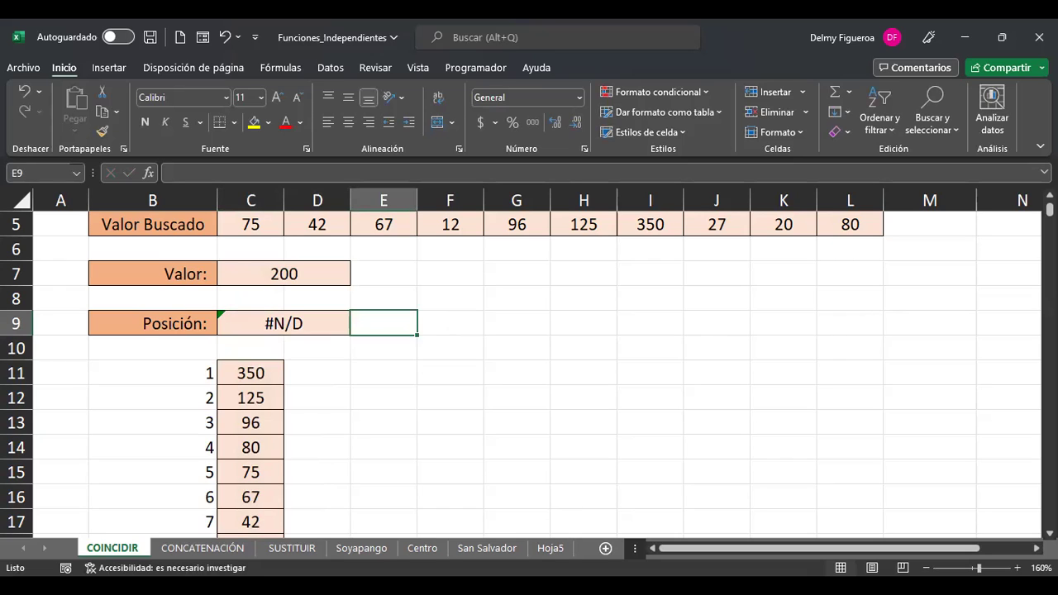
# Examine the search value in C7 and the COINCIDIR arguments nested in the C9 formula, leaving both as they are
pyautogui.hotkey('alt', 'Tab')
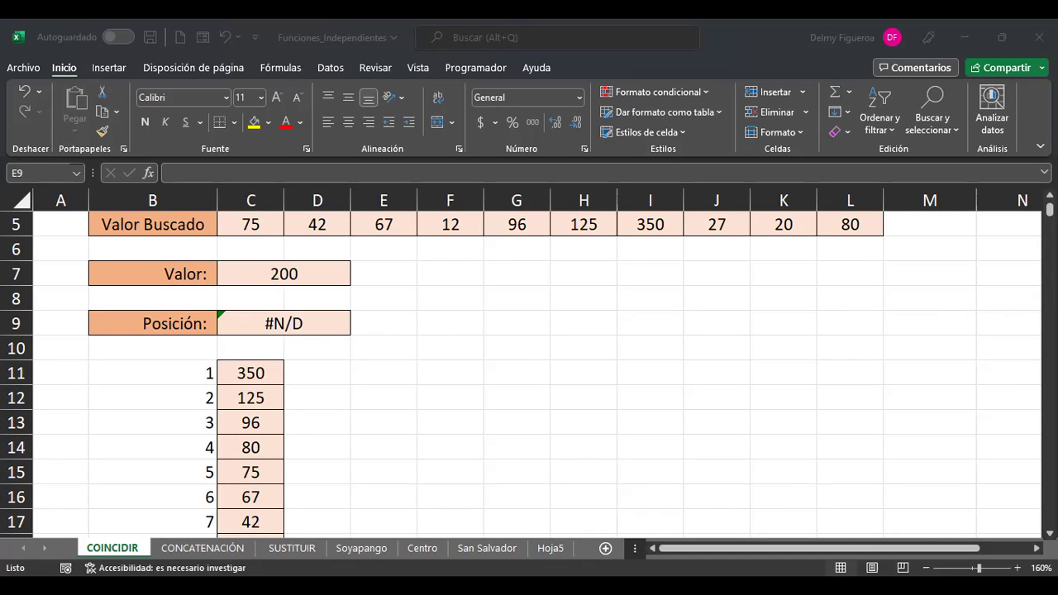
pyautogui.scroll(1, 470, 451)
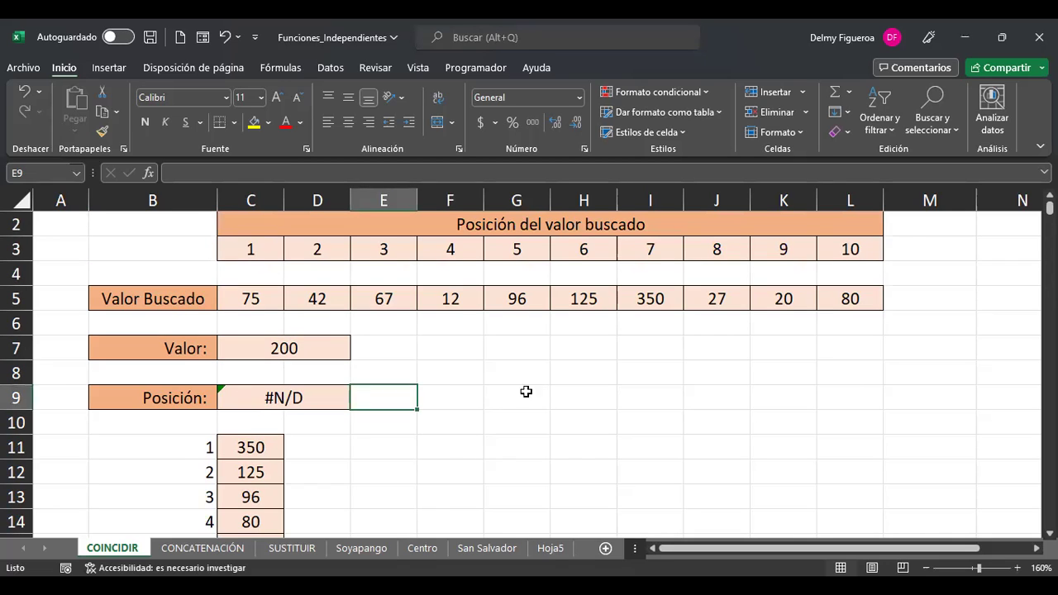
pyautogui.click(310, 347)
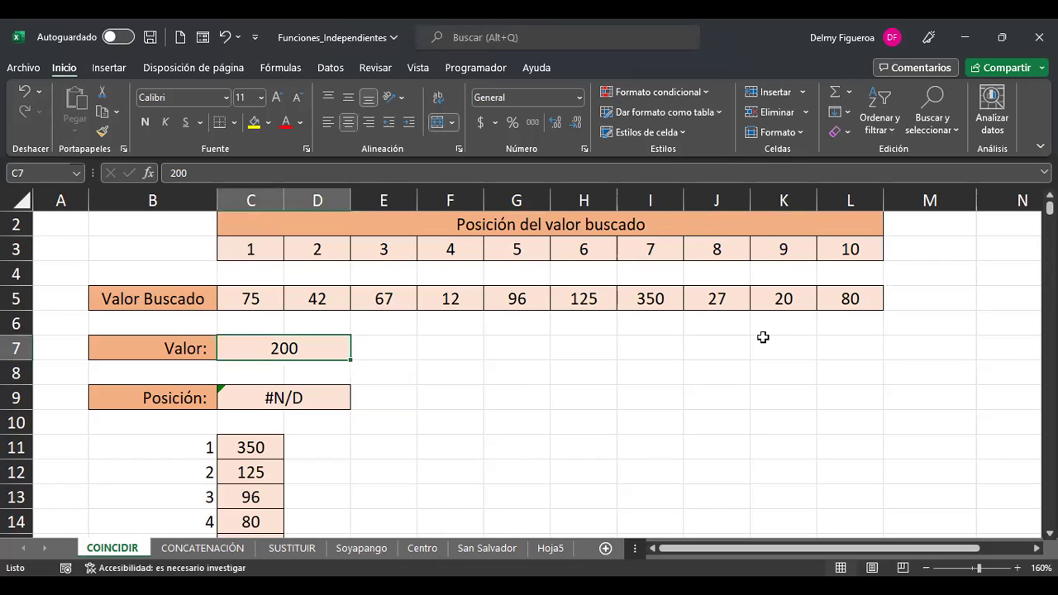
pyautogui.click(304, 397)
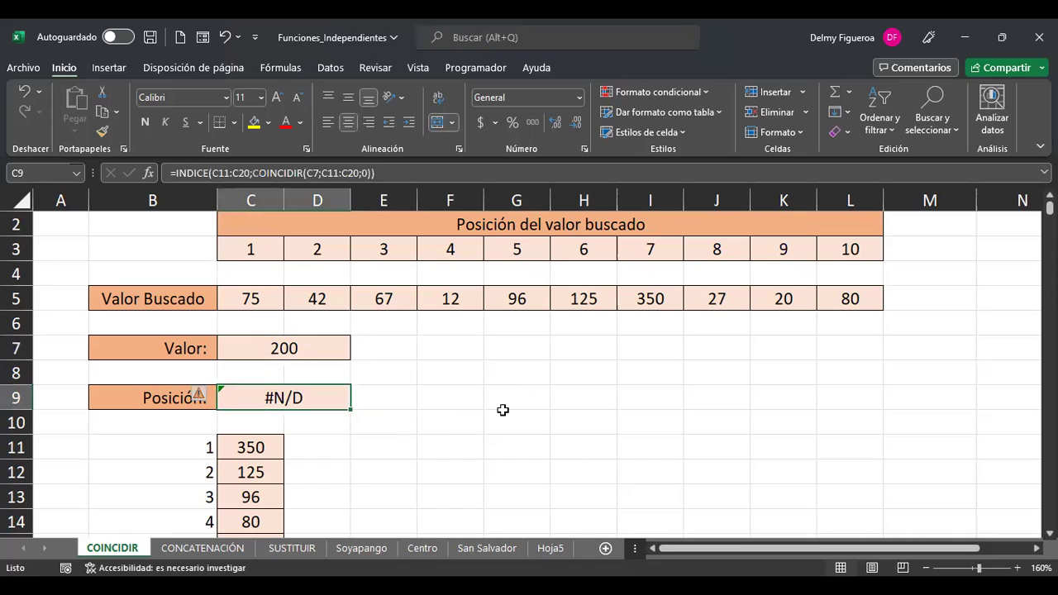
pyautogui.press('F2')
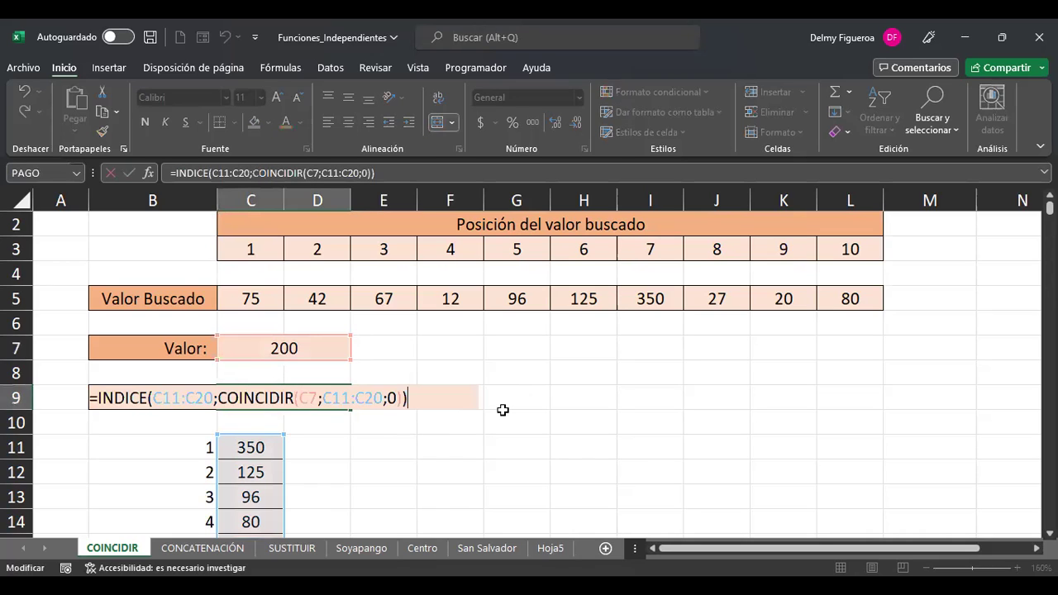
pyautogui.click(326, 398)
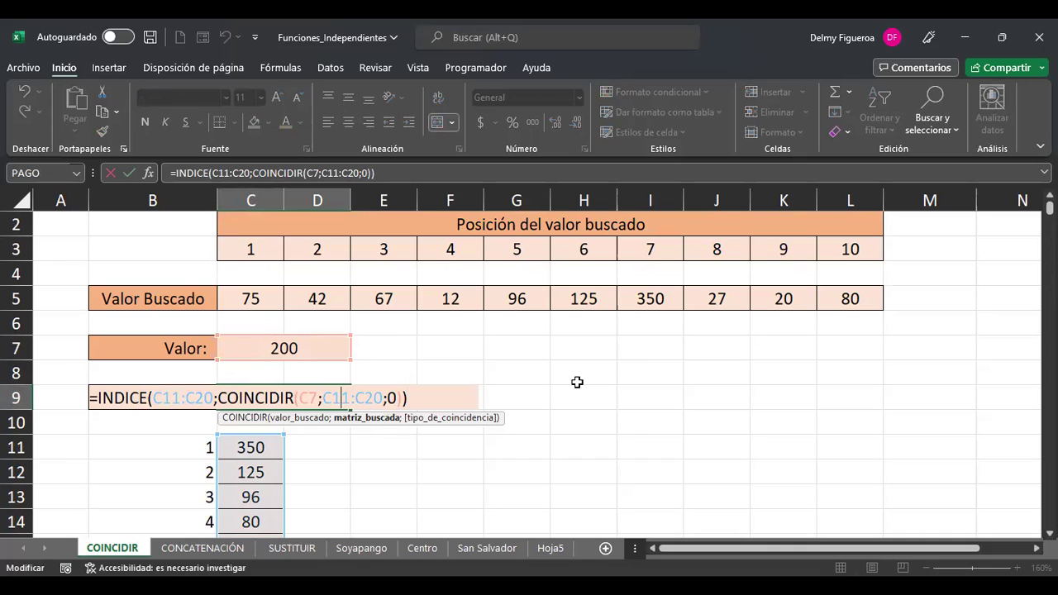
pyautogui.press('Escape')
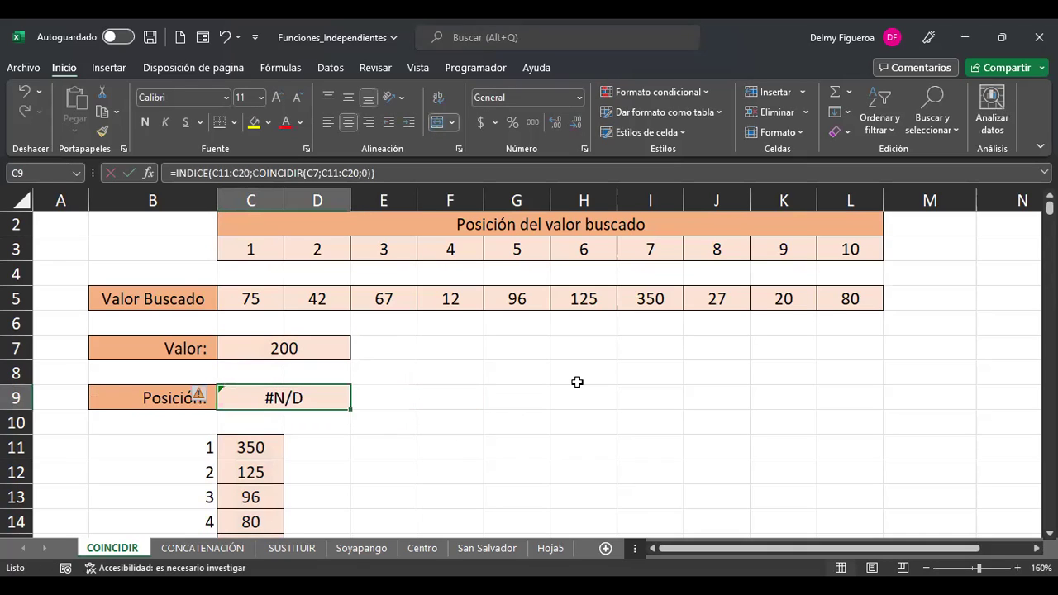
# Begin a separate COINCIDIR formula in G7 with C7 as the lookup value
pyautogui.press('Up')
pyautogui.press('Up')
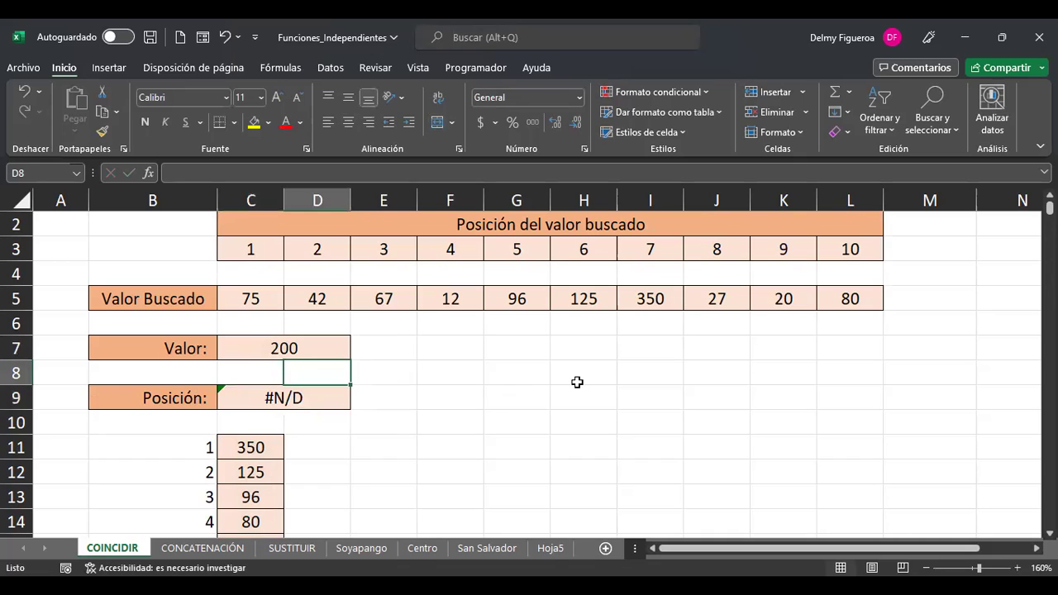
pyautogui.press('Right')
pyautogui.press('Right')
pyautogui.press('Right')
pyautogui.write('+')
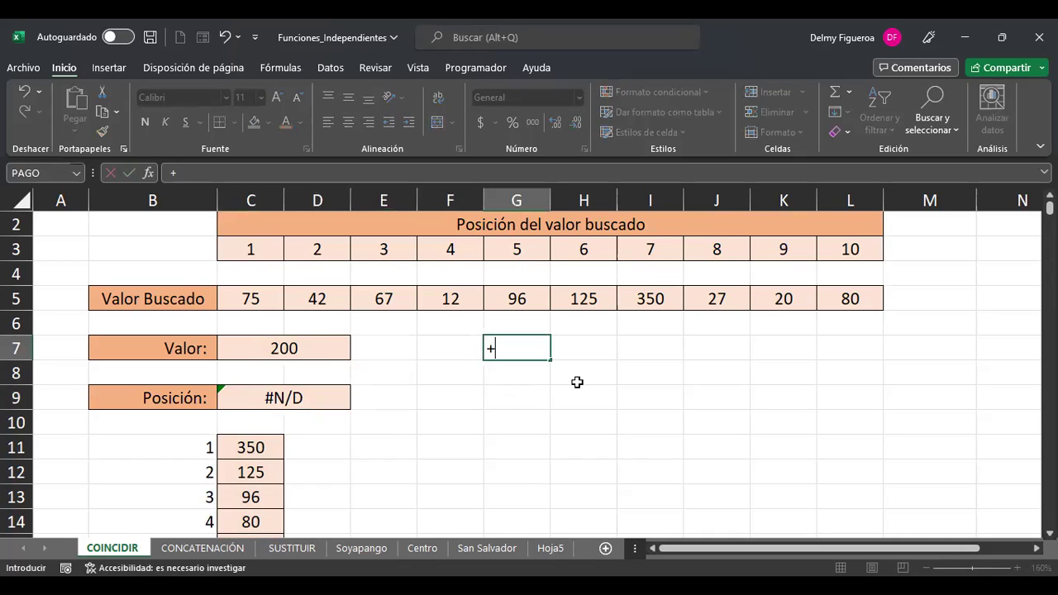
pyautogui.write('coin')
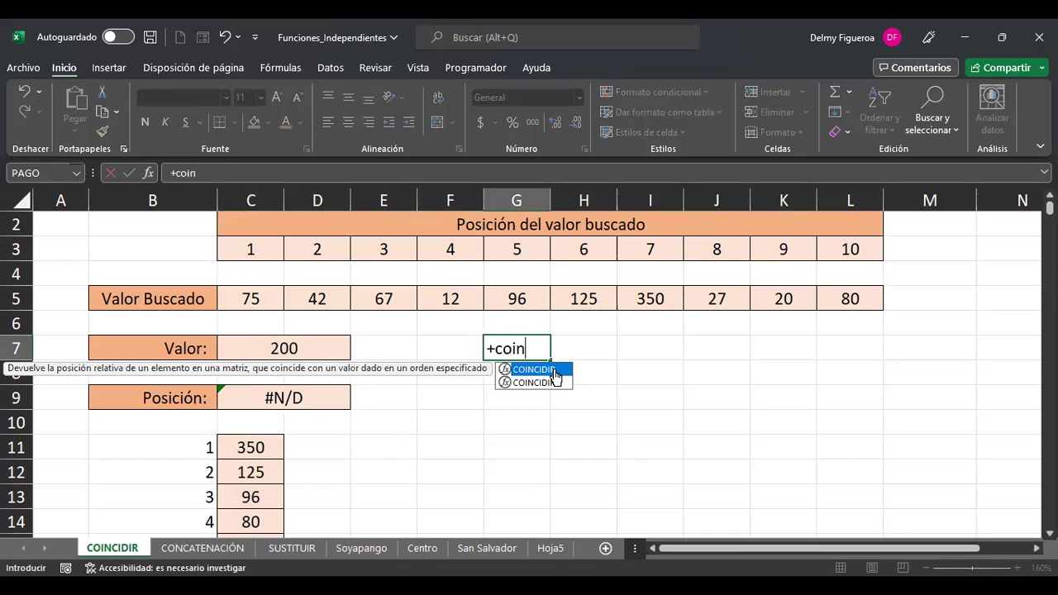
pyautogui.press('Tab')
pyautogui.click(291, 351)
pyautogui.write(';')
# Use C5:L5 as the lookup array in the G7 formula and enter it with exact match type 0
pyautogui.click(275, 300)
pyautogui.moveTo(860, 286); pyautogui.dragTo(866, 291)
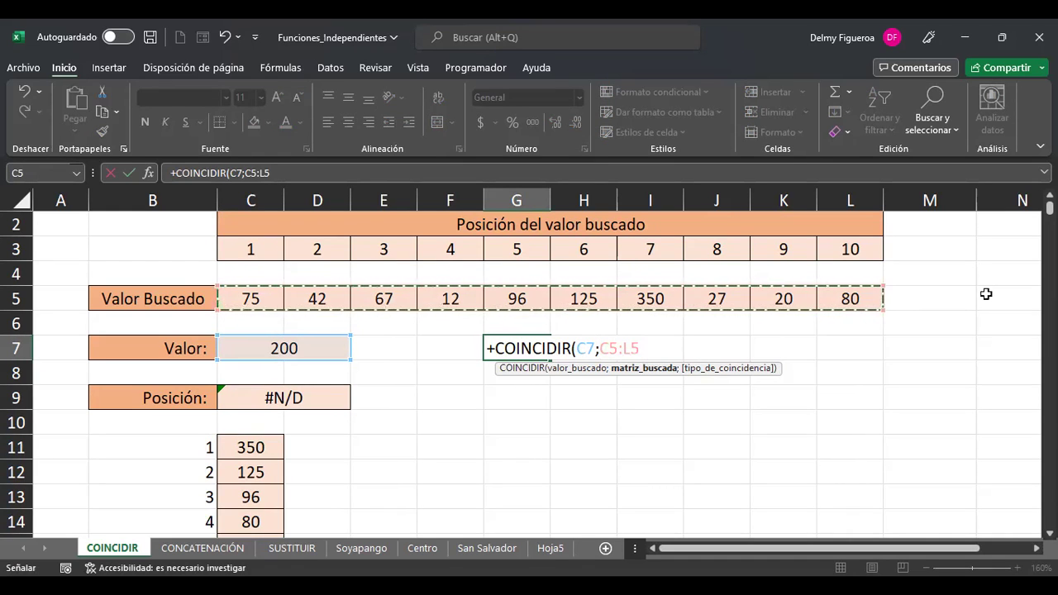
pyautogui.write(';')
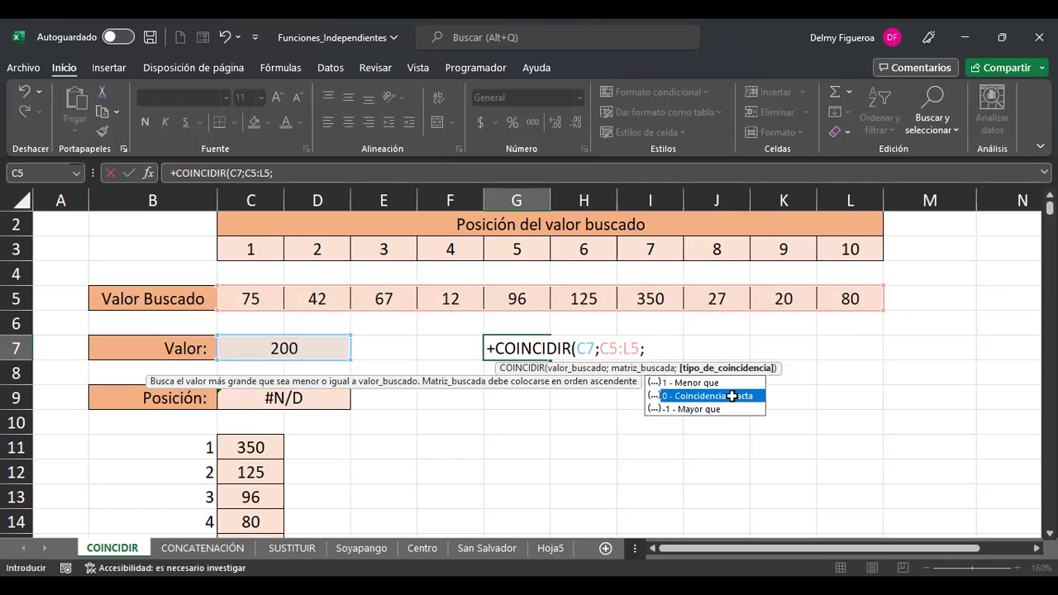
pyautogui.press('Return')
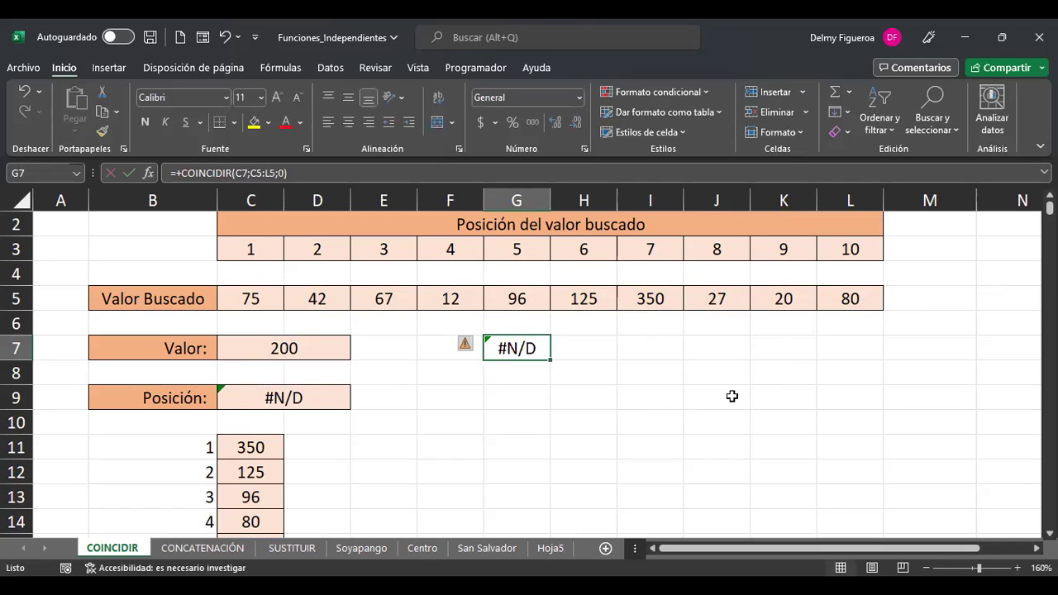
# Set the search value in C7 to 27 and check the formulas in G7 and C9
pyautogui.click(252, 346)
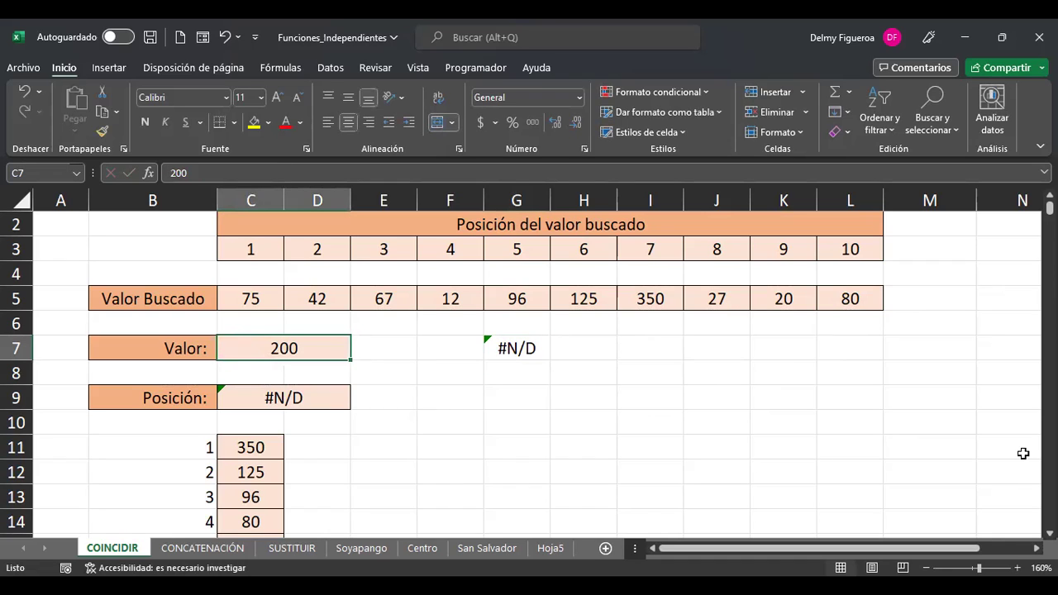
pyautogui.write('27')
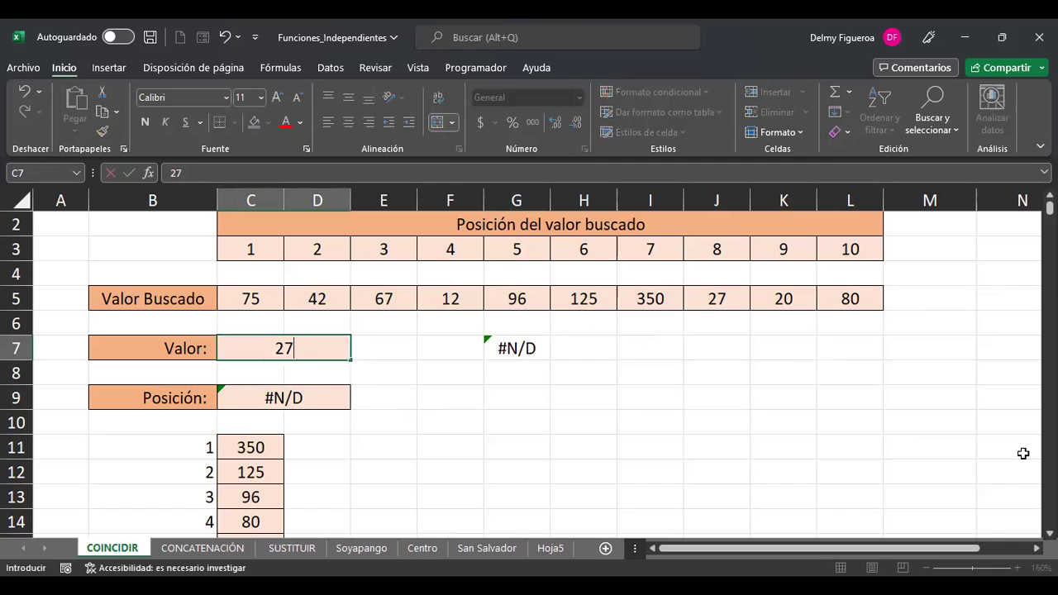
pyautogui.press('Return')
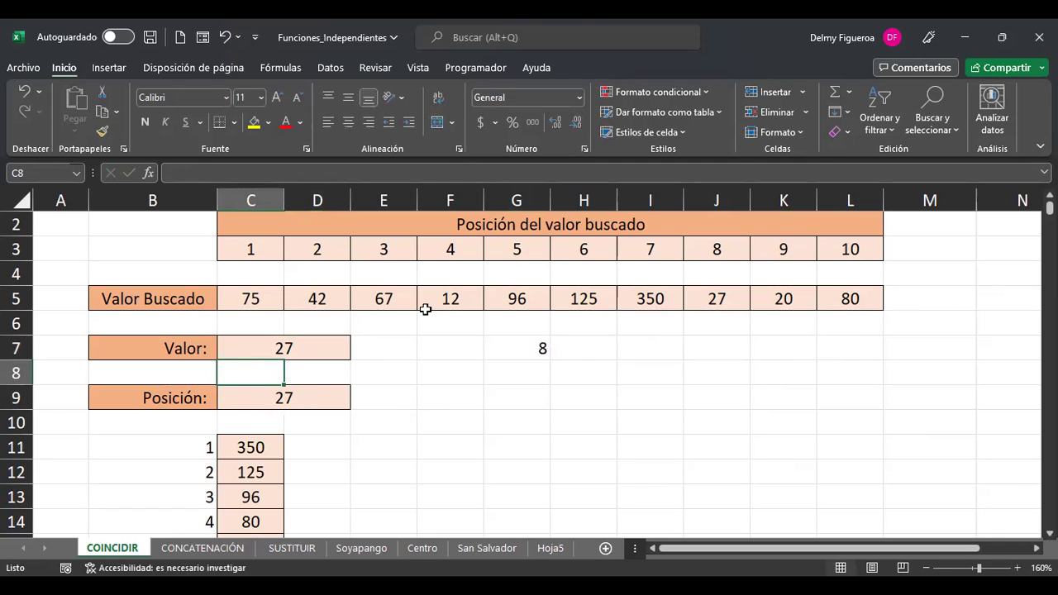
pyautogui.click(514, 340)
pyautogui.click(274, 396)
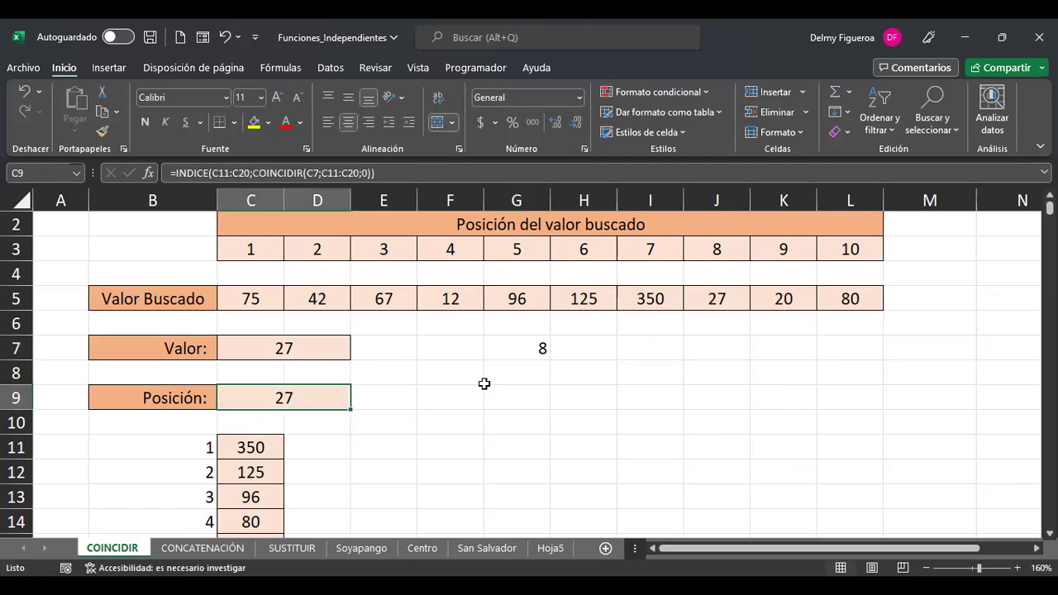
pyautogui.press('F2')
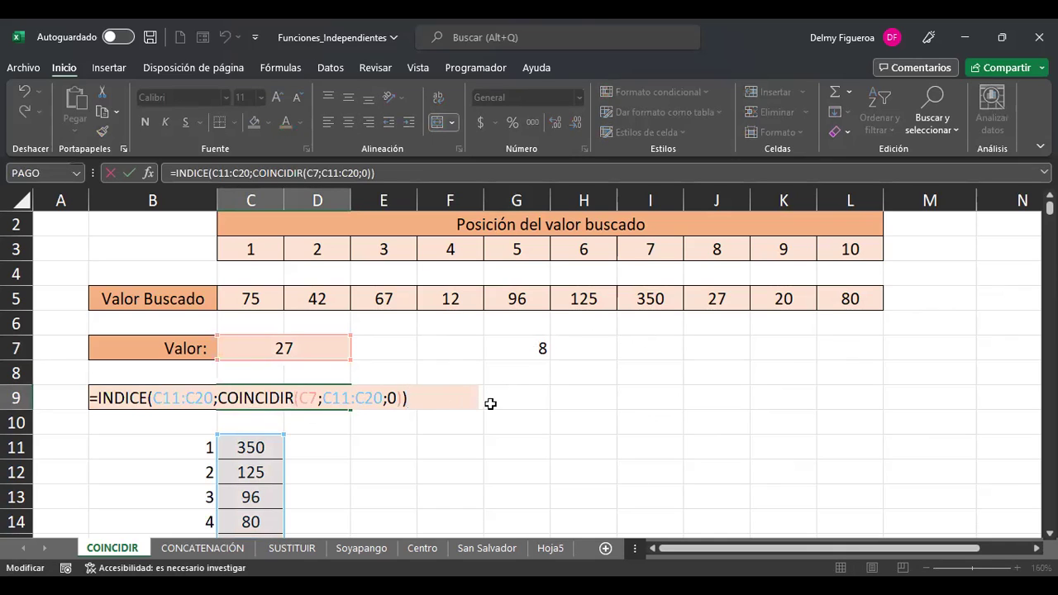
# Enter an INDICE formula in H7 with C5:L5 as the array and G7 as the row number
pyautogui.click(584, 342)
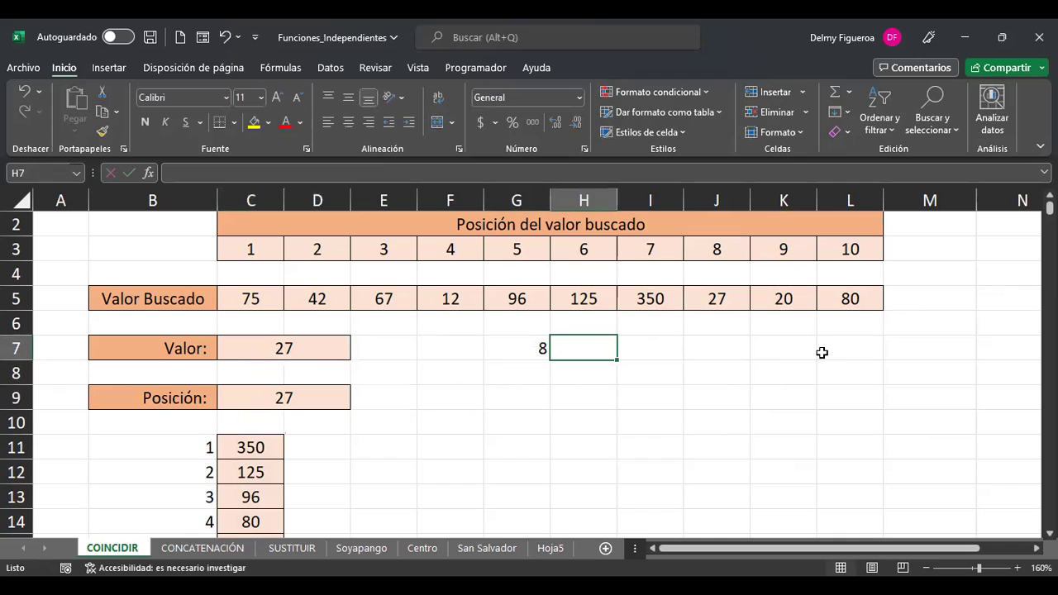
pyautogui.write('+')
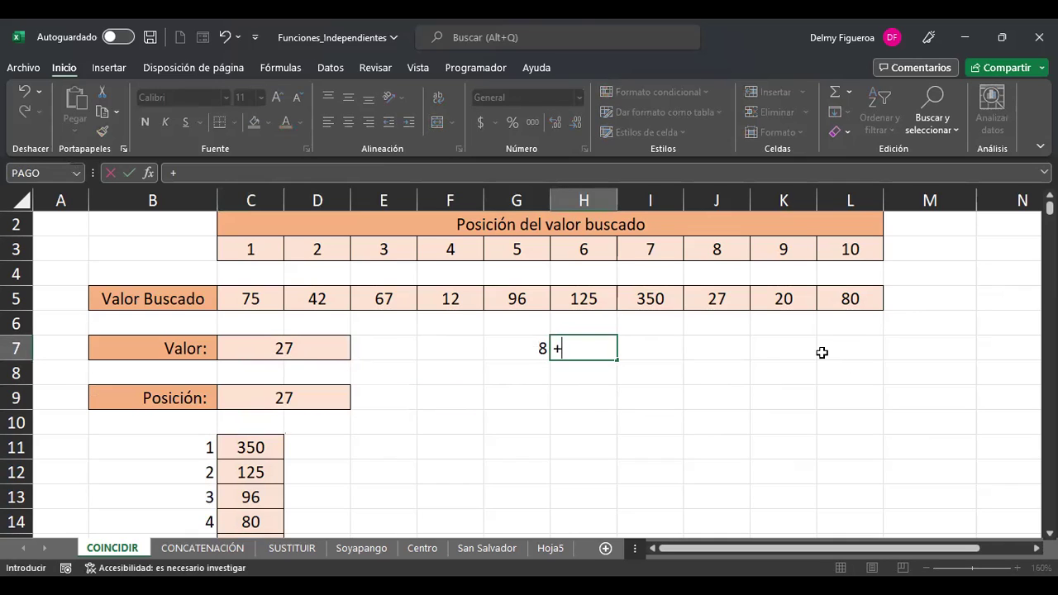
pyautogui.write('indi')
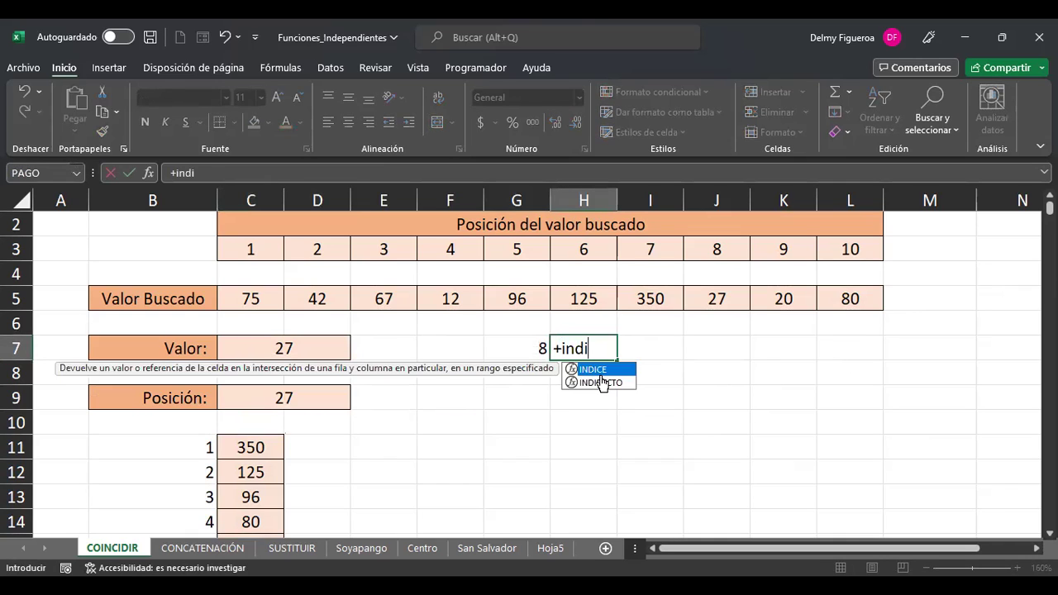
pyautogui.press('Tab')
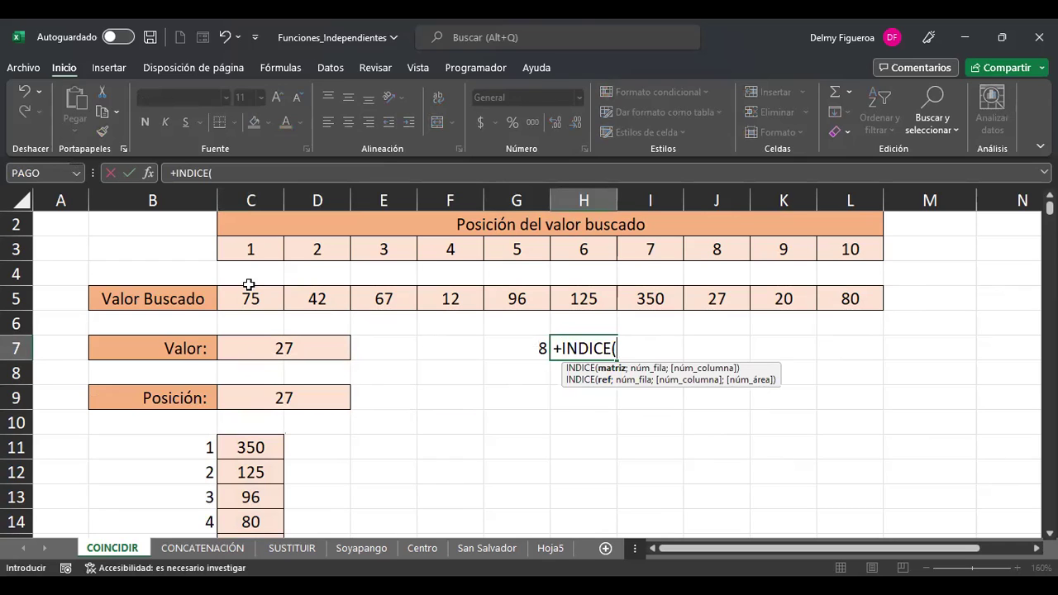
pyautogui.moveTo(248, 298); pyautogui.dragTo(872, 299)
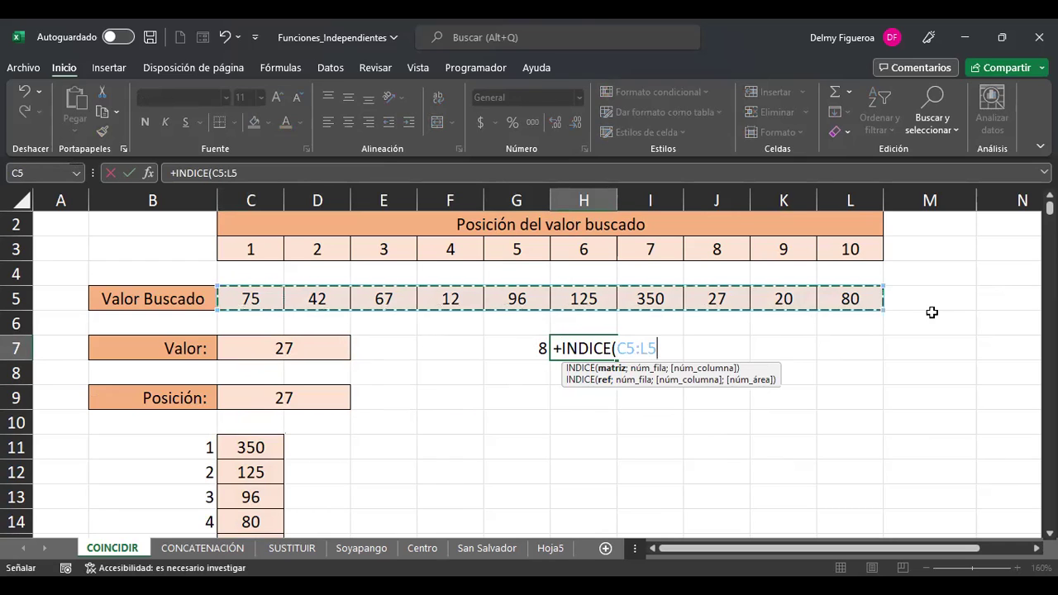
pyautogui.write(';')
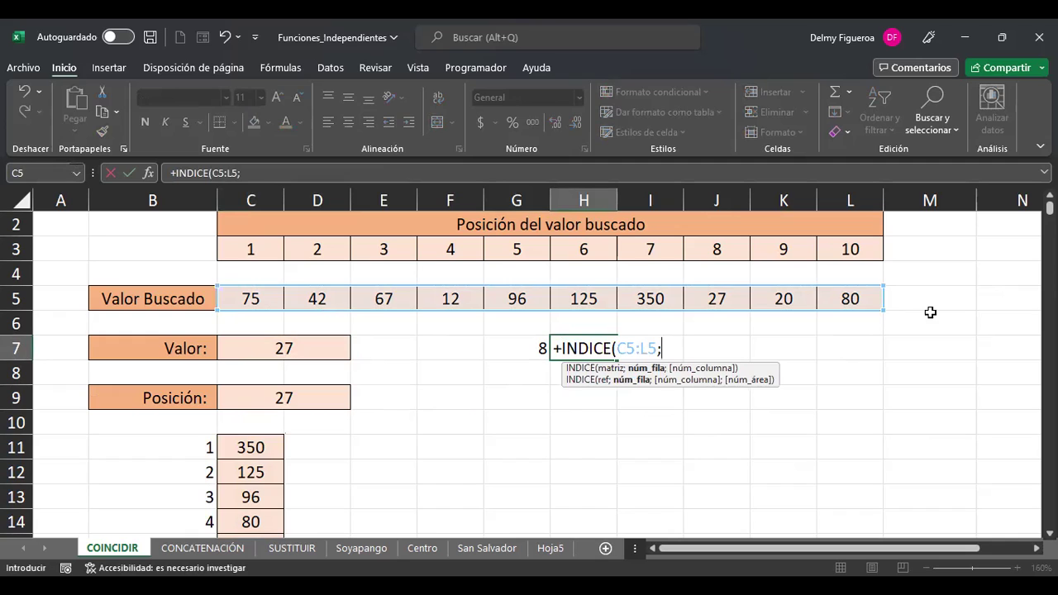
pyautogui.click(521, 348)
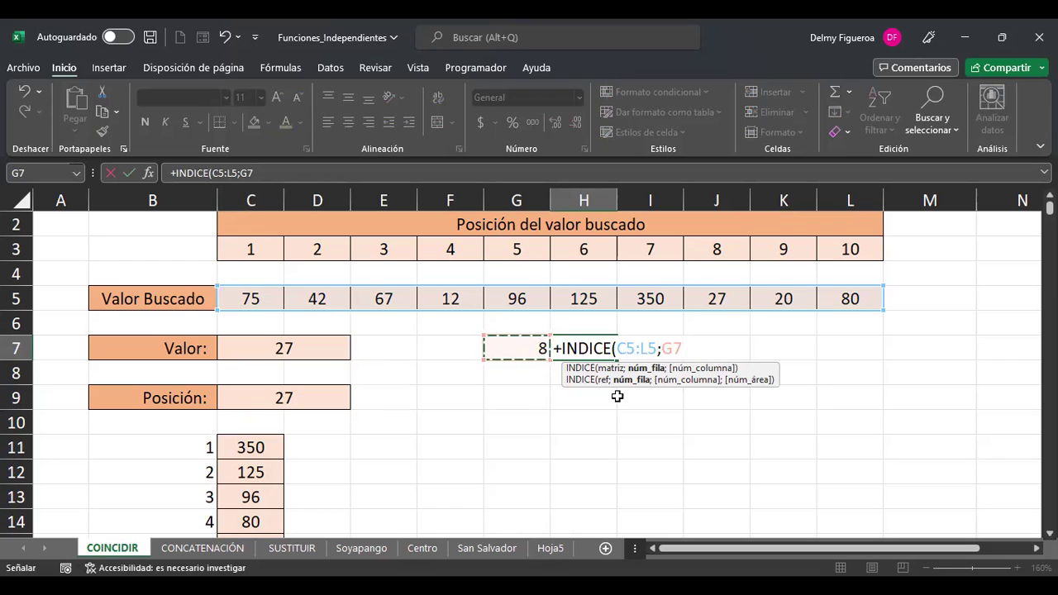
pyautogui.press('Return')
# Replace the row number of the INDICE formula in H7 with 10 and compare its result with L5
pyautogui.press('Up')
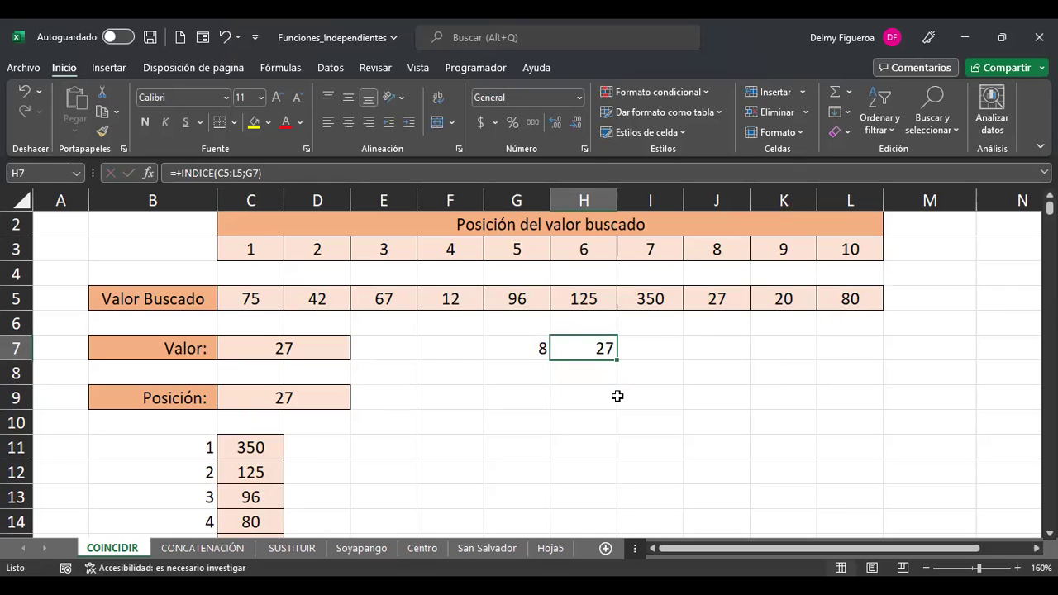
pyautogui.press('F2')
pyautogui.press('Left')
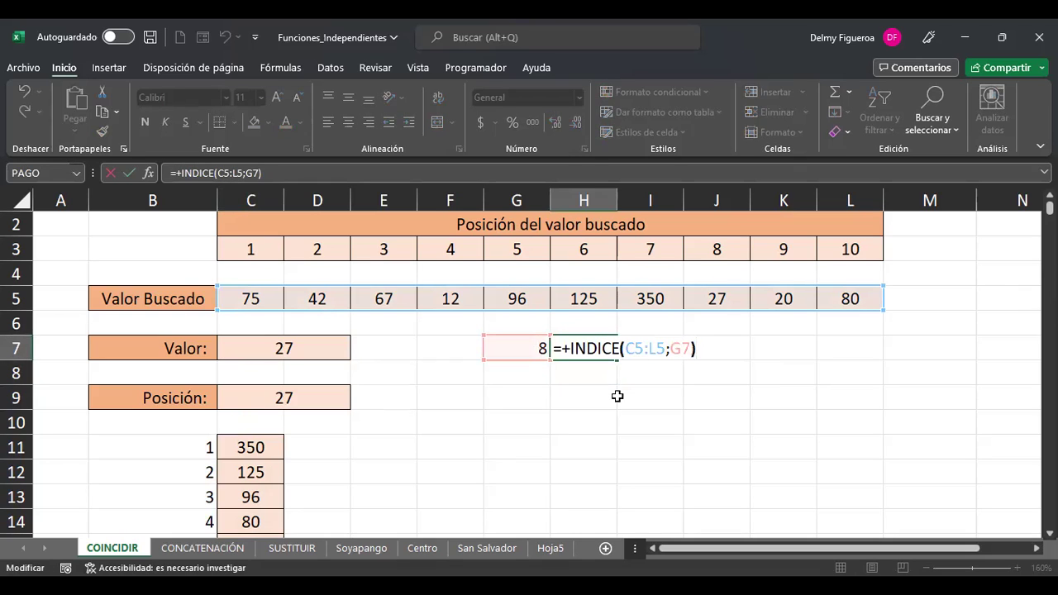
pyautogui.press('BackSpace')
pyautogui.press('BackSpace')
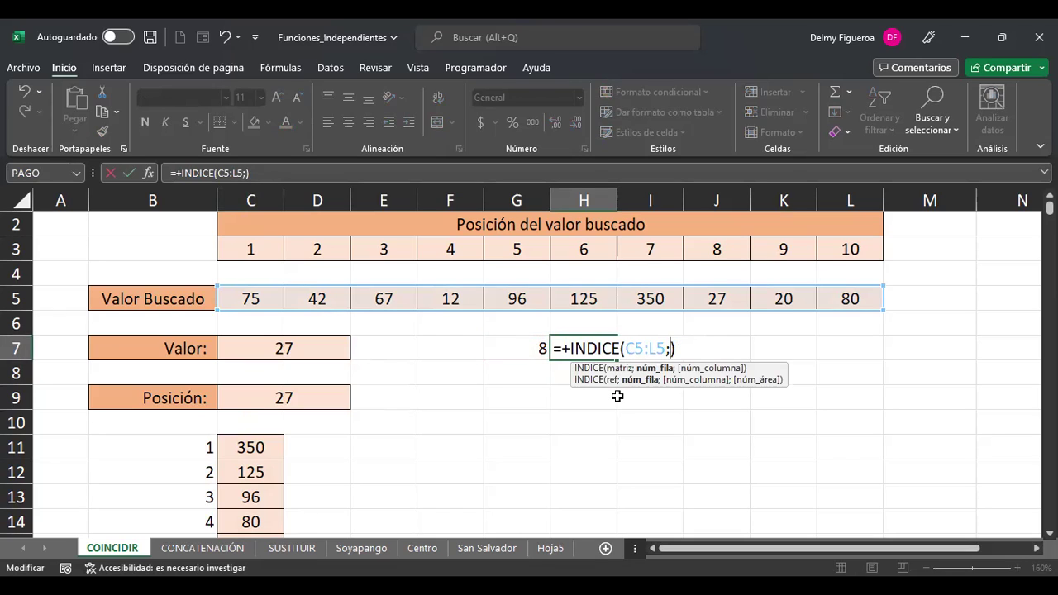
pyautogui.write('10')
pyautogui.press('Return')
pyautogui.press('Up')
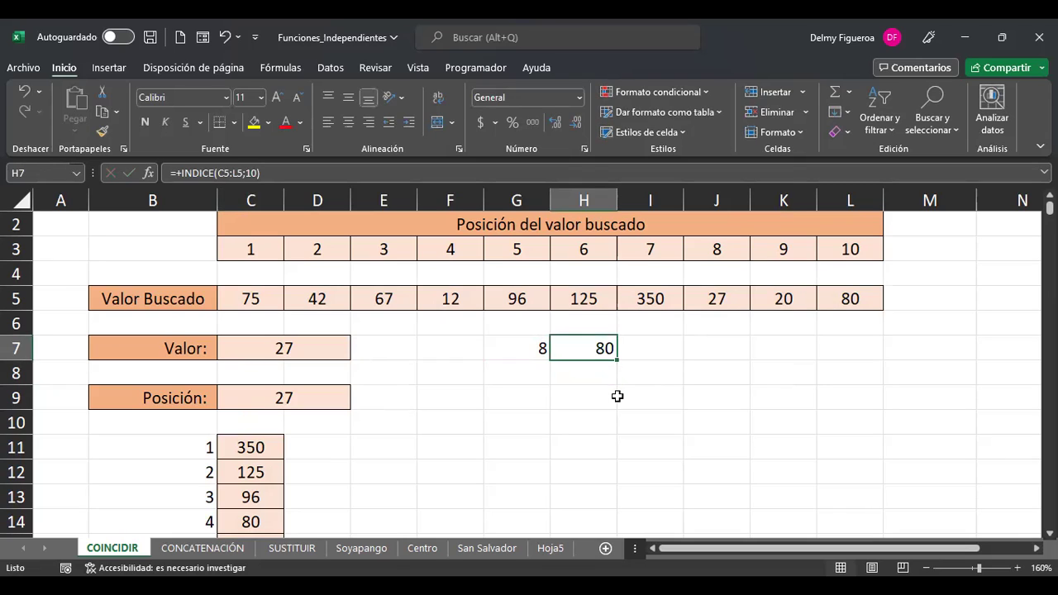
pyautogui.click(865, 301)
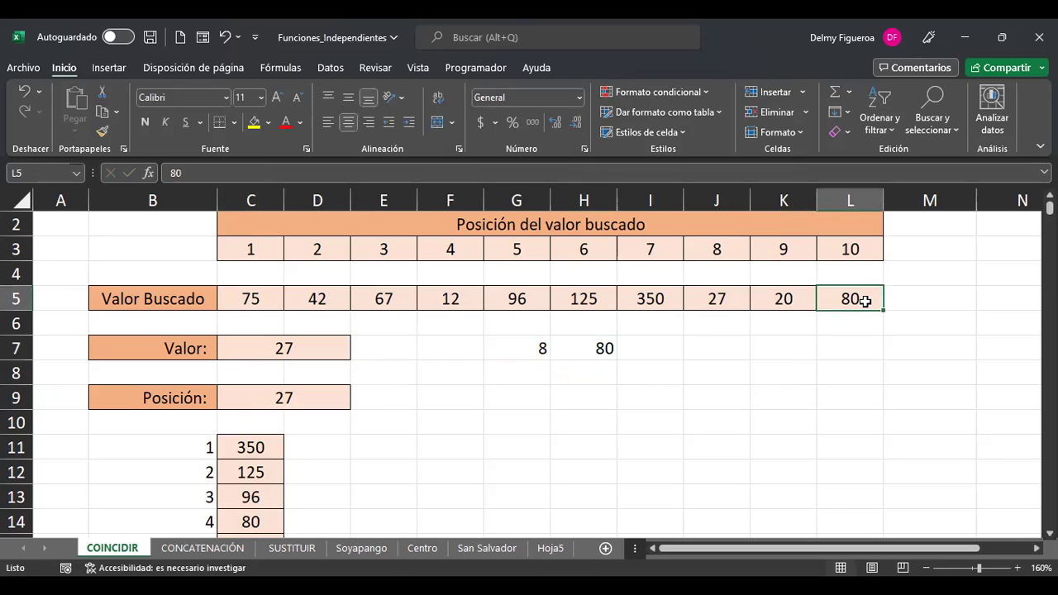
# Examine the arguments of the nested INDICE and COINCIDIR formula in C9 and of the INDICE formula in H7
pyautogui.click(284, 405)
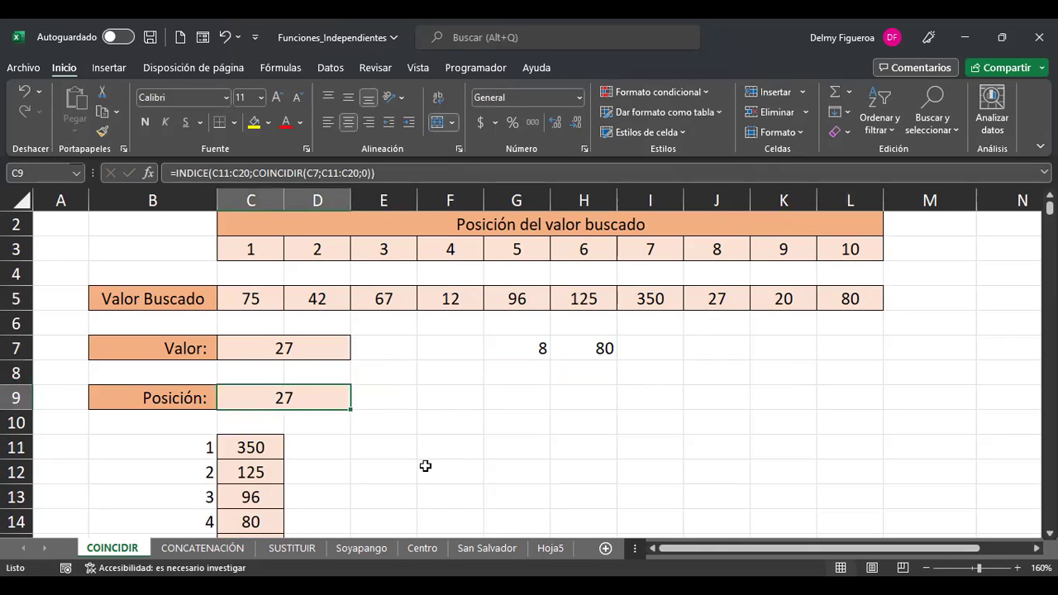
pyautogui.press('F2')
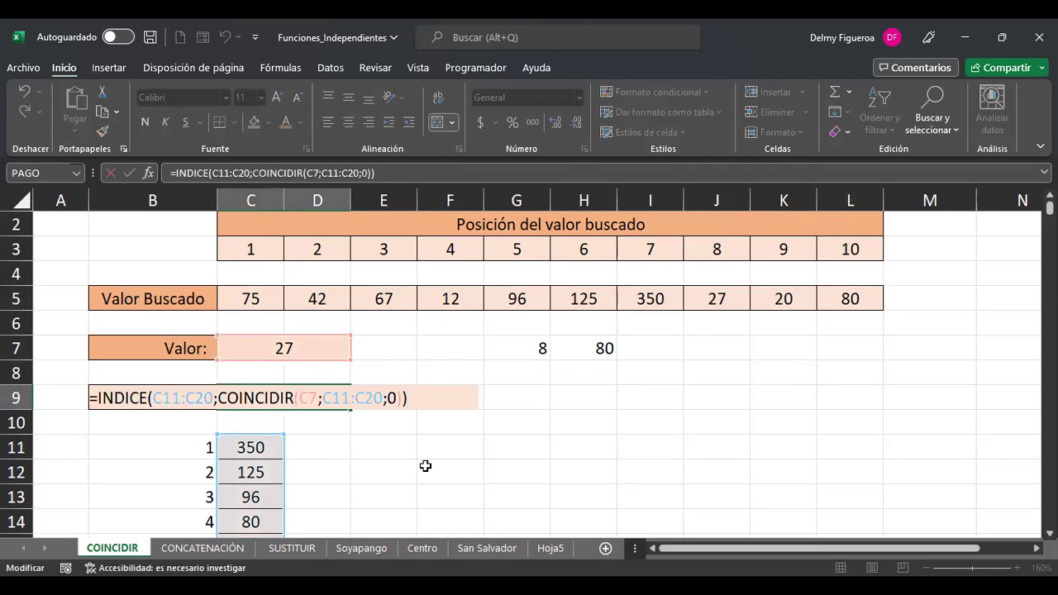
pyautogui.click(195, 396)
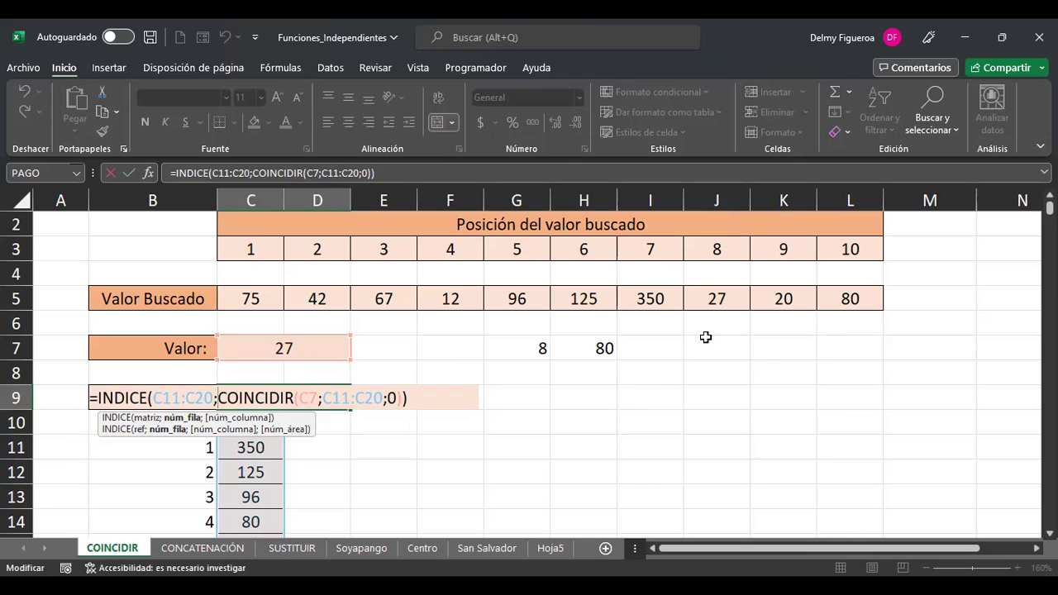
pyautogui.press('Return')
pyautogui.click(582, 348)
pyautogui.press('F2')
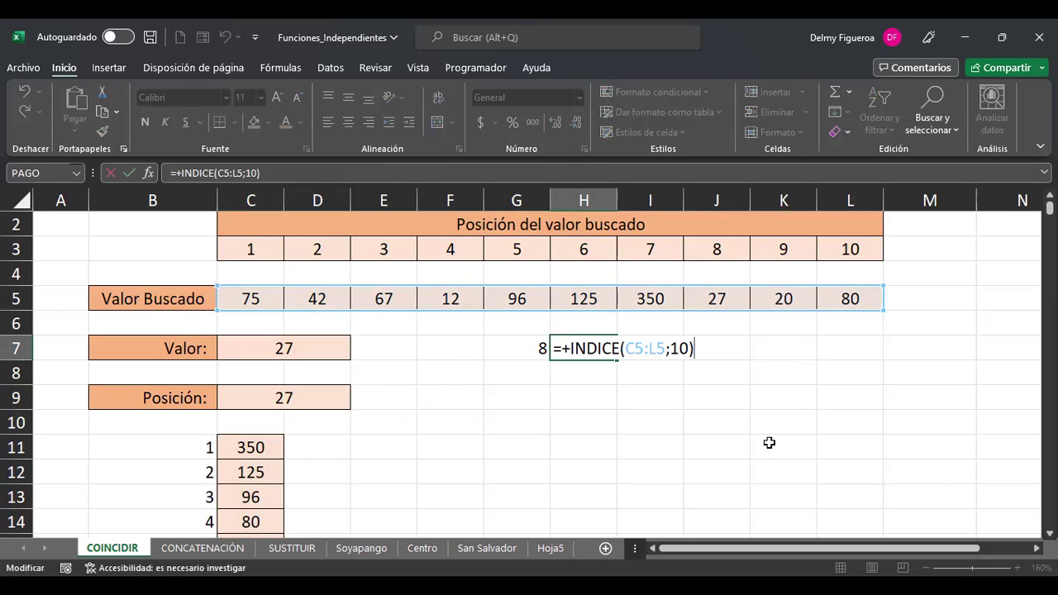
pyautogui.click(680, 348)
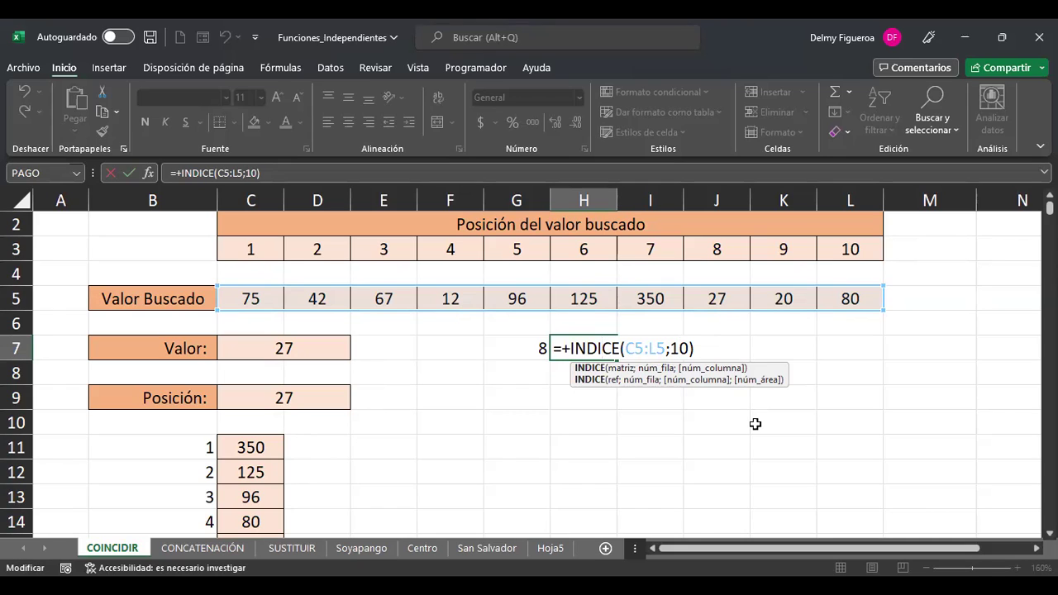
pyautogui.press('Return')
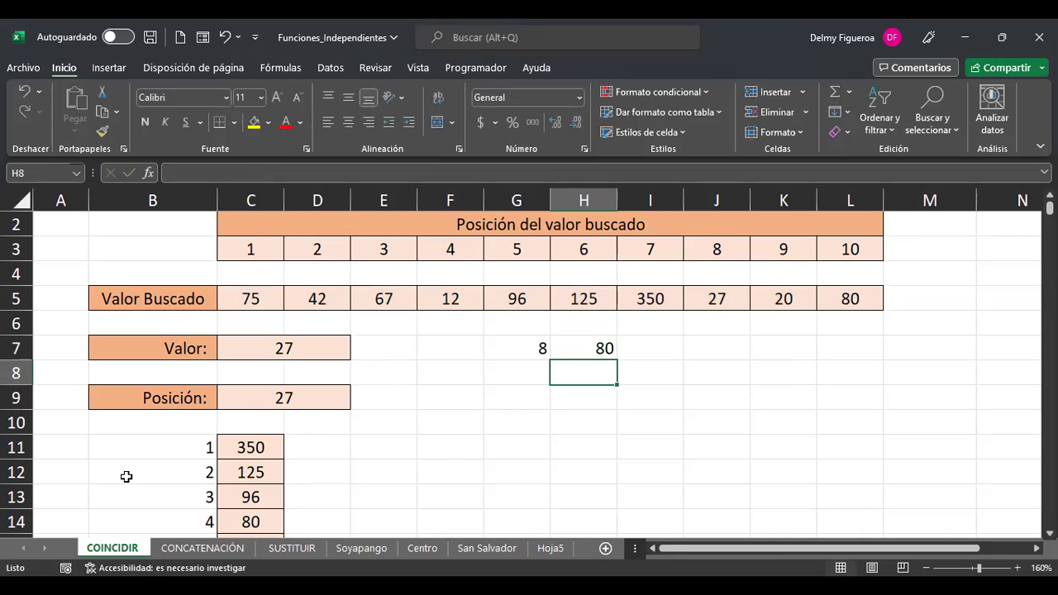
# On the CONCATENACIÓN sheet, insert a column before NOMBRE COMPLETO and head it "No. De hijos"
pyautogui.click(203, 550)
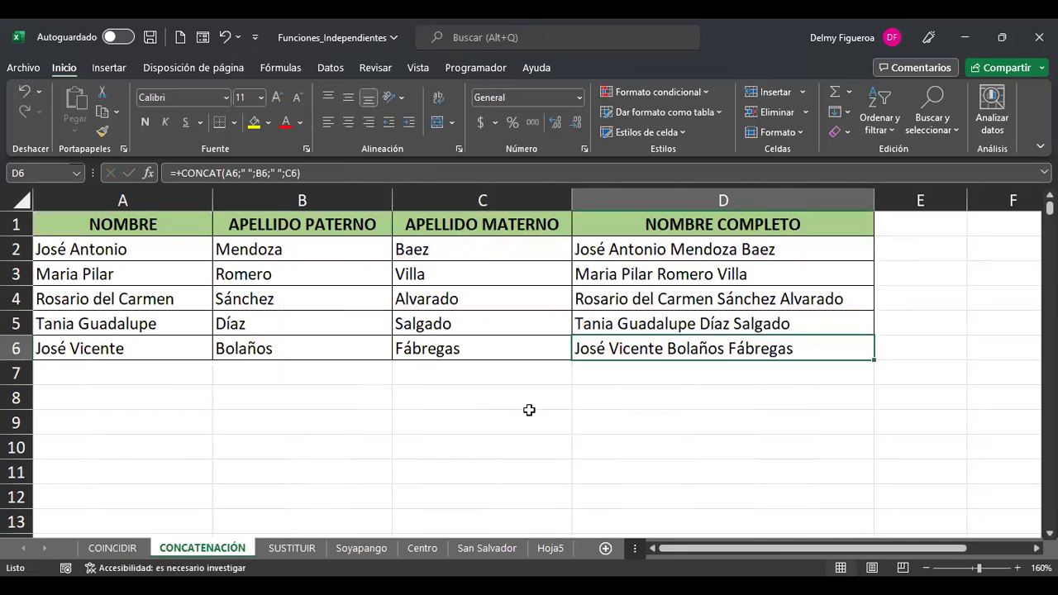
pyautogui.click(506, 432)
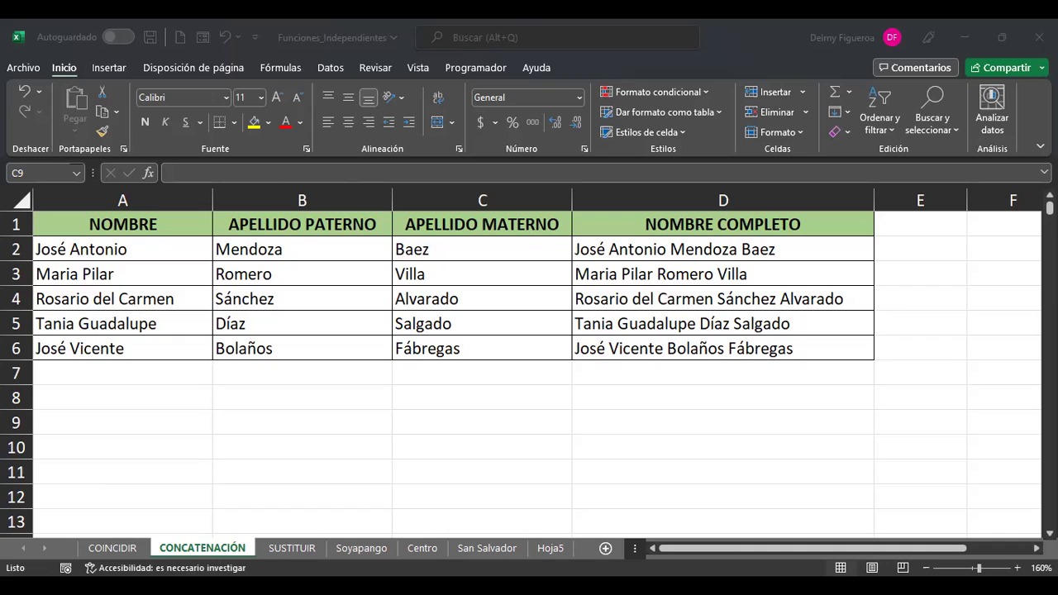
pyautogui.click(909, 223)
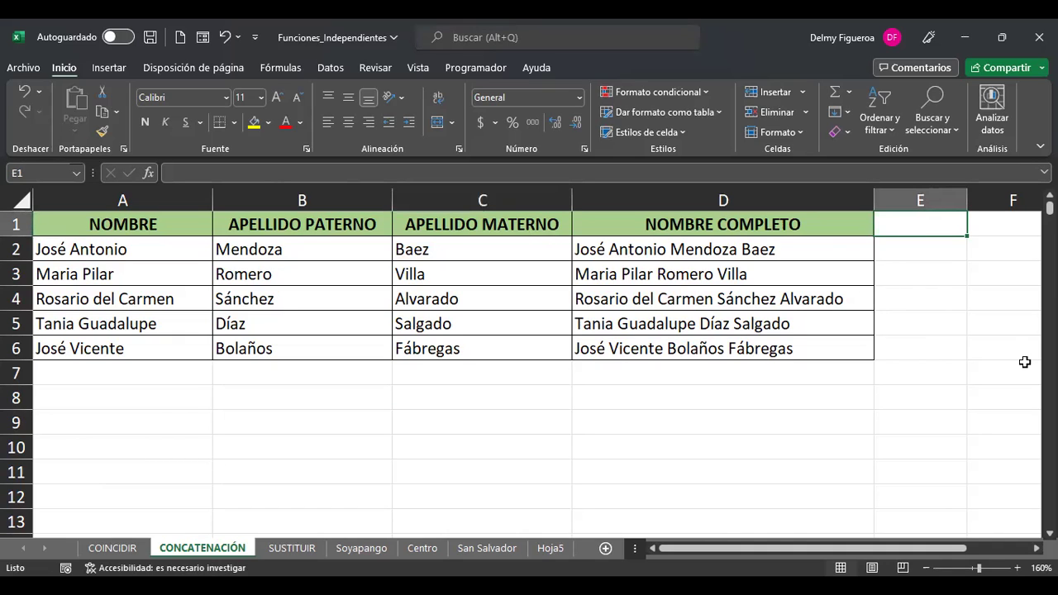
pyautogui.click(698, 201)
pyautogui.rightClick(637, 199)
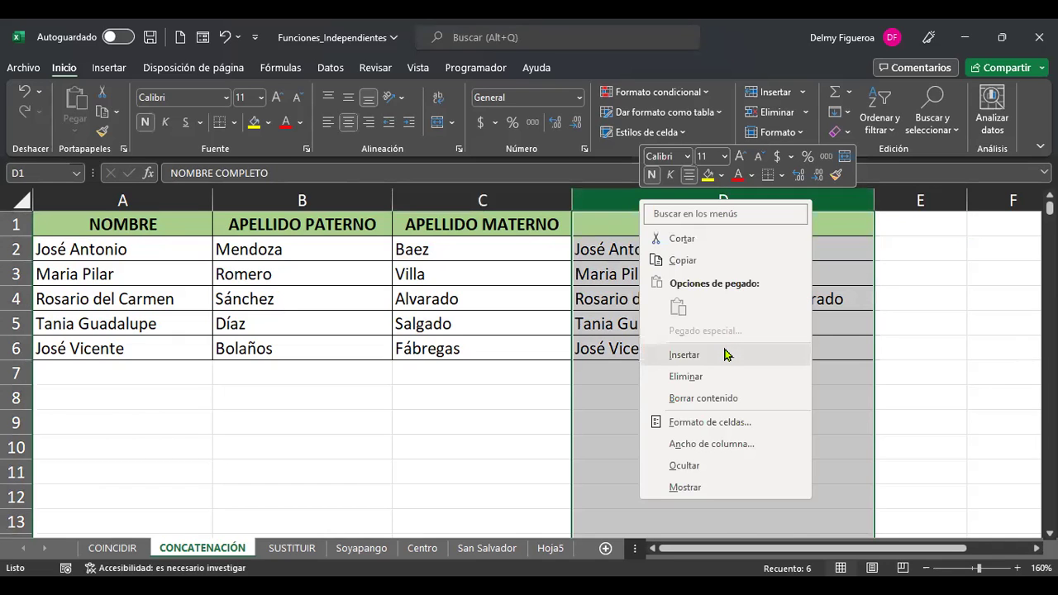
pyautogui.click(724, 355)
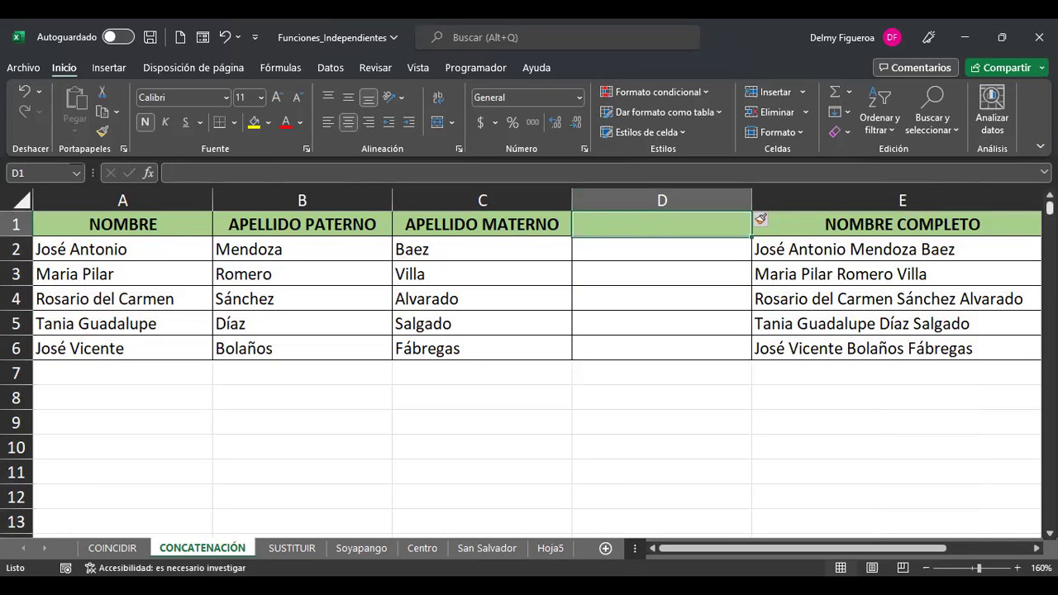
pyautogui.write('No. De hijo')
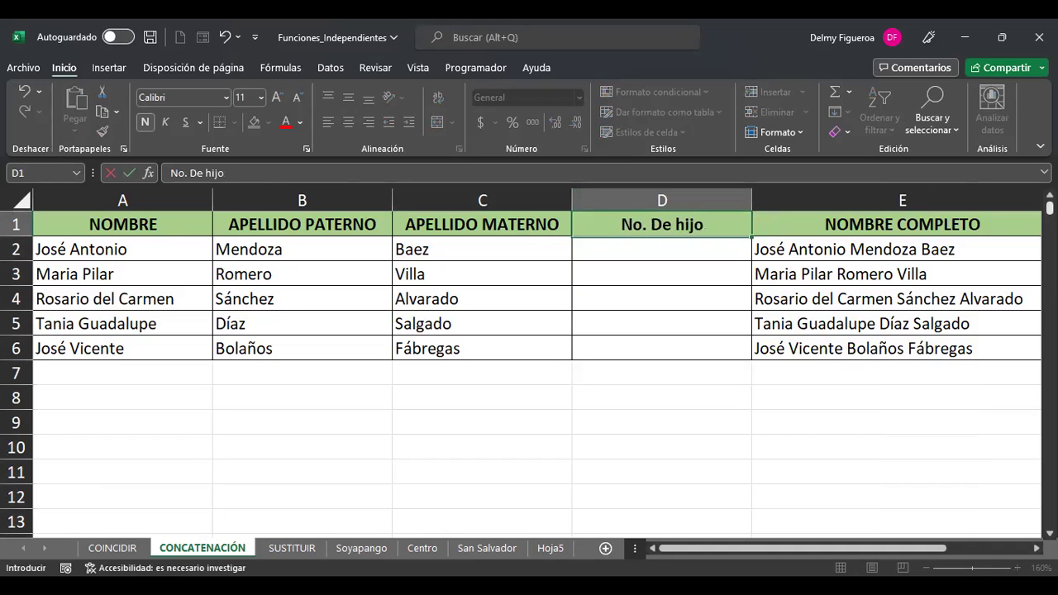
pyautogui.write('s')
pyautogui.press('Return')
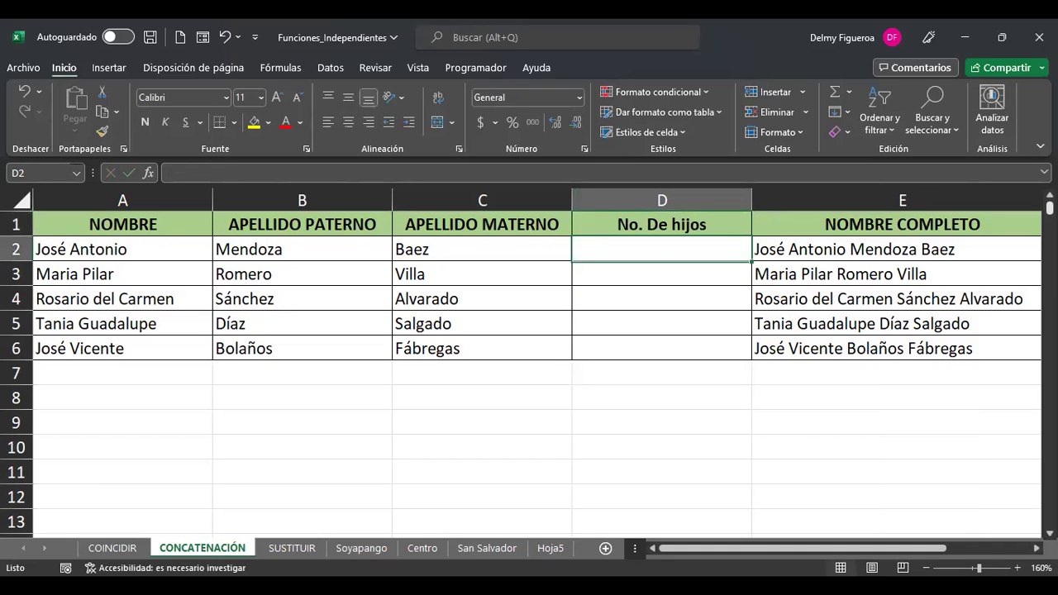
# Fill the No. De hijos column from D2 to D6 with 1, 2, 1, 3 and 0
pyautogui.write('1')
pyautogui.press('Return')
pyautogui.write('2')
pyautogui.press('Return')
pyautogui.write('1')
pyautogui.press('Return')
pyautogui.write('3')
pyautogui.press('Return')
pyautogui.write('1')
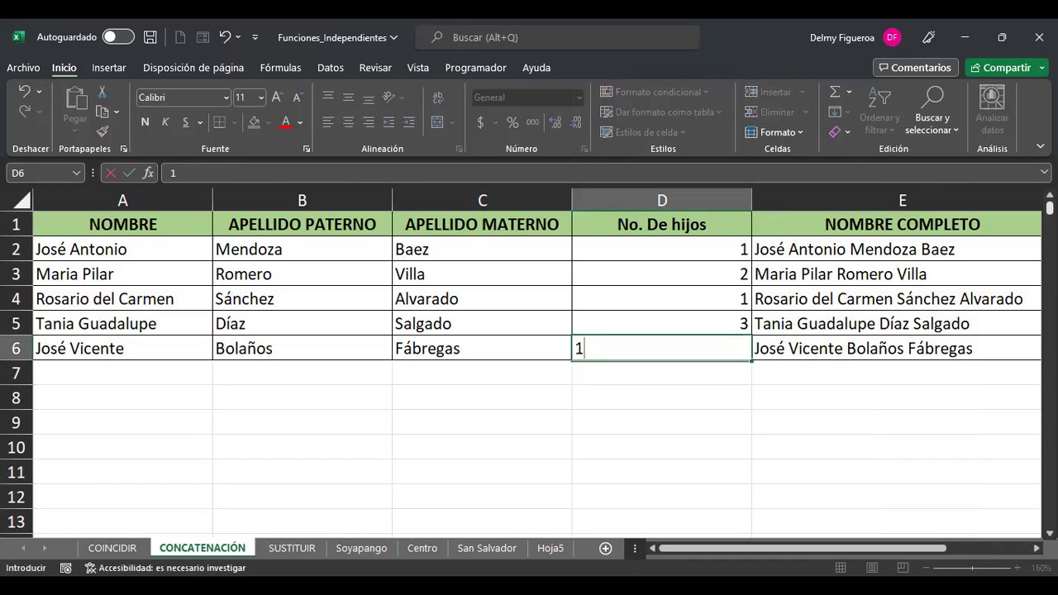
pyautogui.press('Up')
pyautogui.press('Down')
pyautogui.write('0')
pyautogui.press('Up')
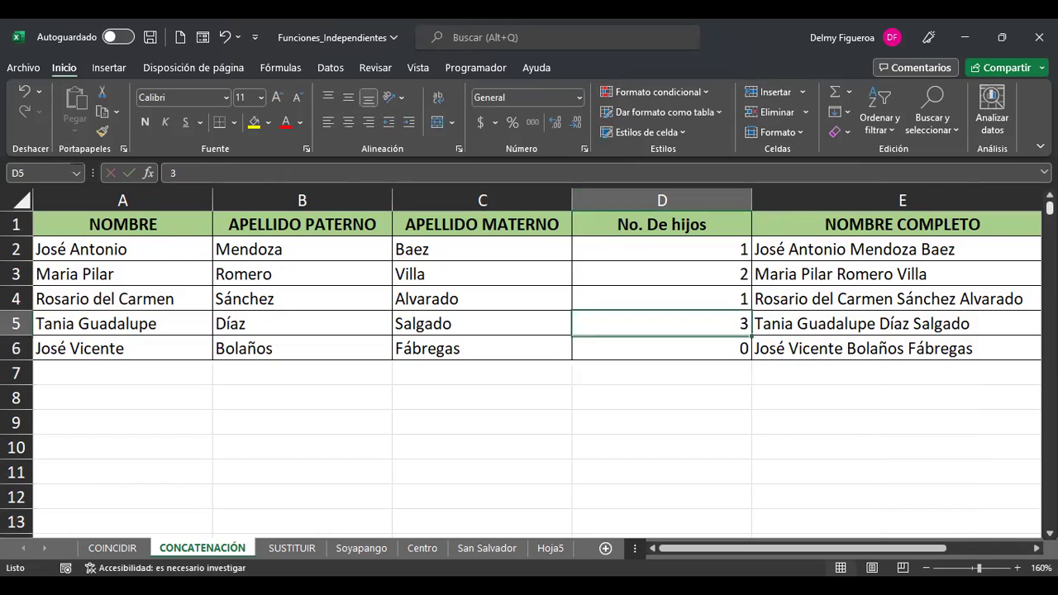
# Fit the width of the No. De hijos column to its content
pyautogui.press('Up')
pyautogui.press('Up')
pyautogui.press('Up')
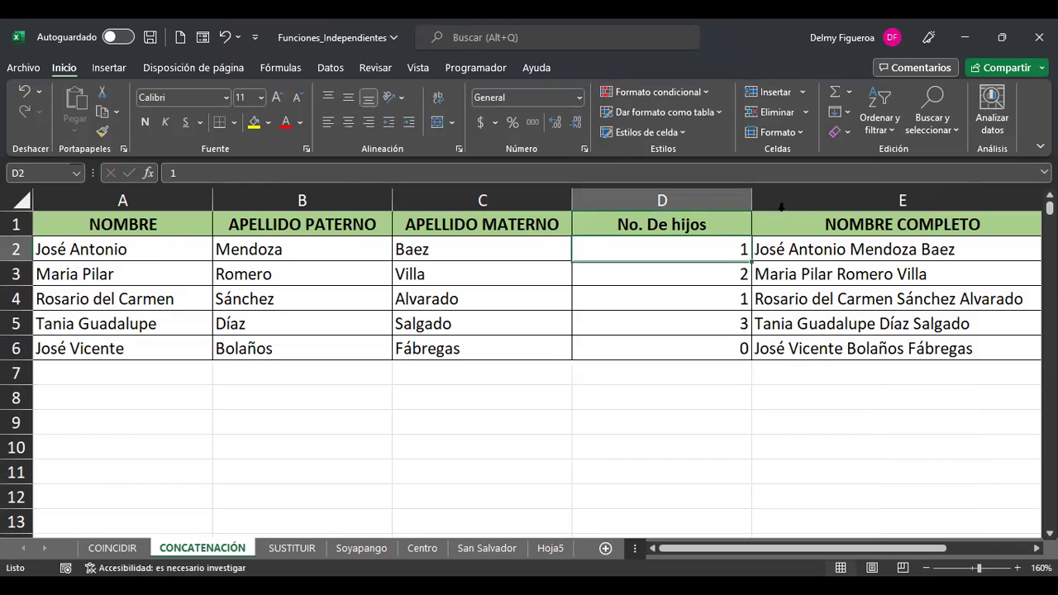
pyautogui.doubleClick(751, 200)
# Insert another column before NOMBRE COMPLETO and enter the heading "Ciudad" in E1
pyautogui.click(775, 198)
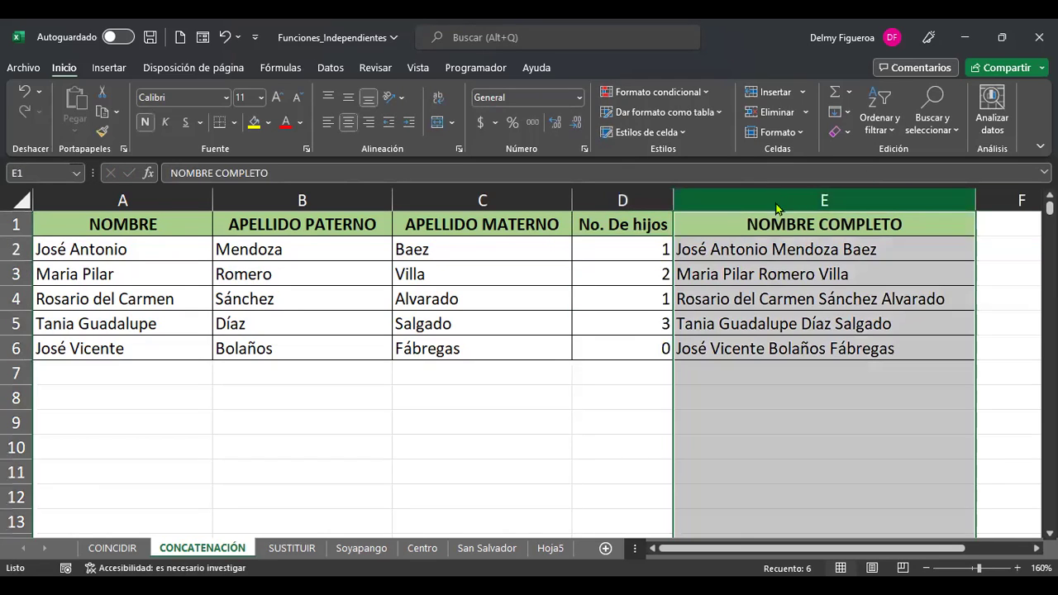
pyautogui.rightClick(777, 209)
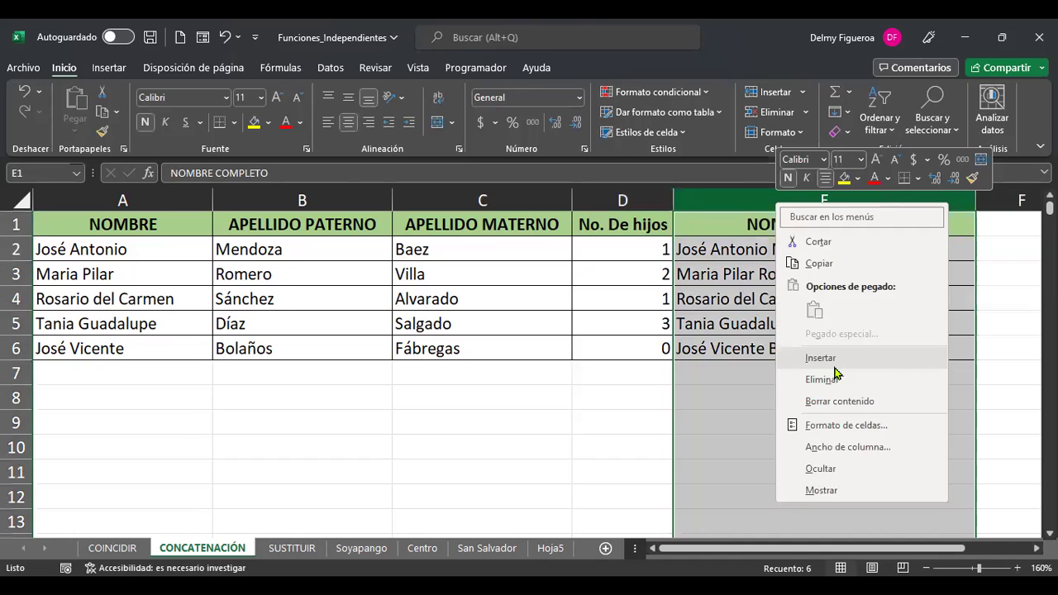
pyautogui.click(834, 367)
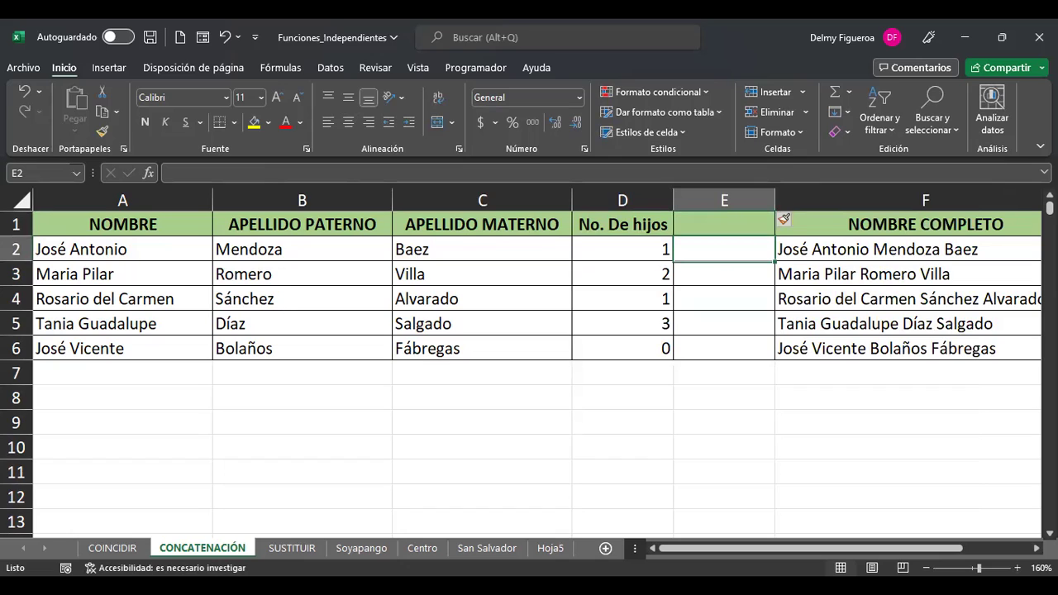
pyautogui.click(724, 224)
pyautogui.write('Ciudad')
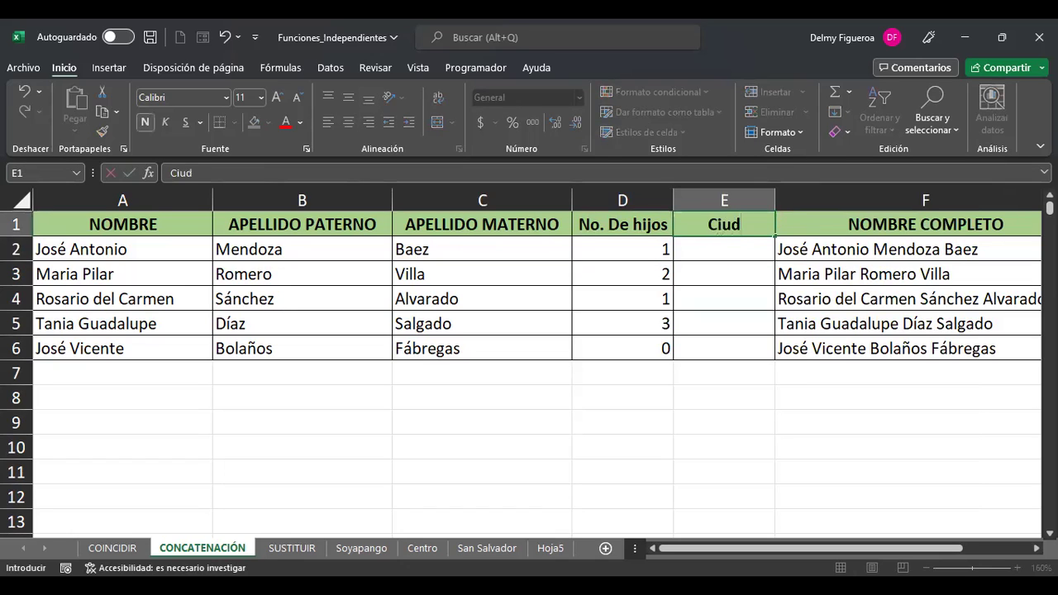
pyautogui.press('Return')
# Fill the Ciudad column from E2 to E6 with SS, SA, SM, SS and Centro
pyautogui.write('SS')
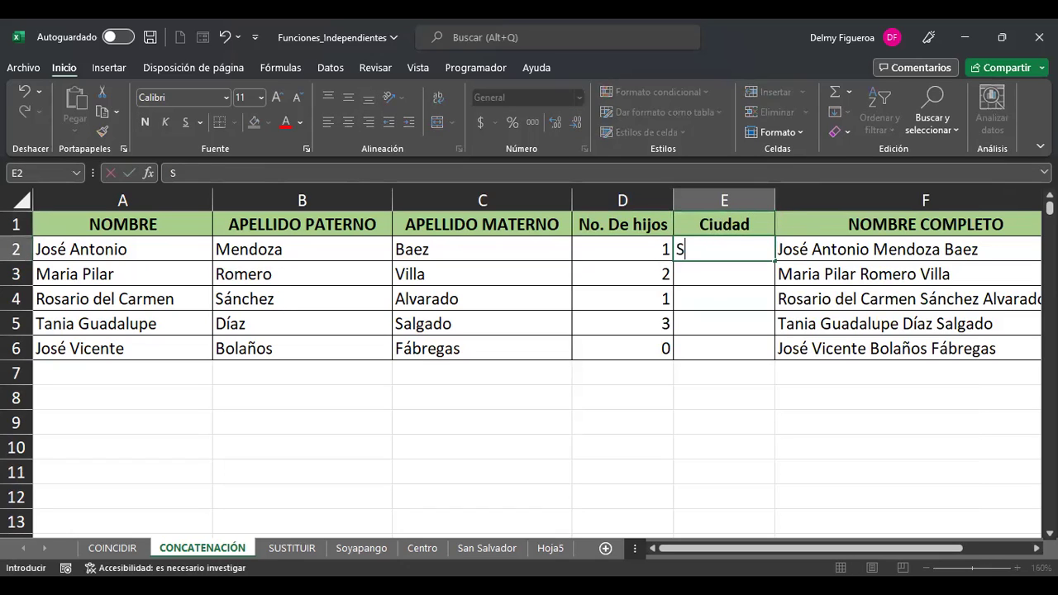
pyautogui.press('Return')
pyautogui.write('SA')
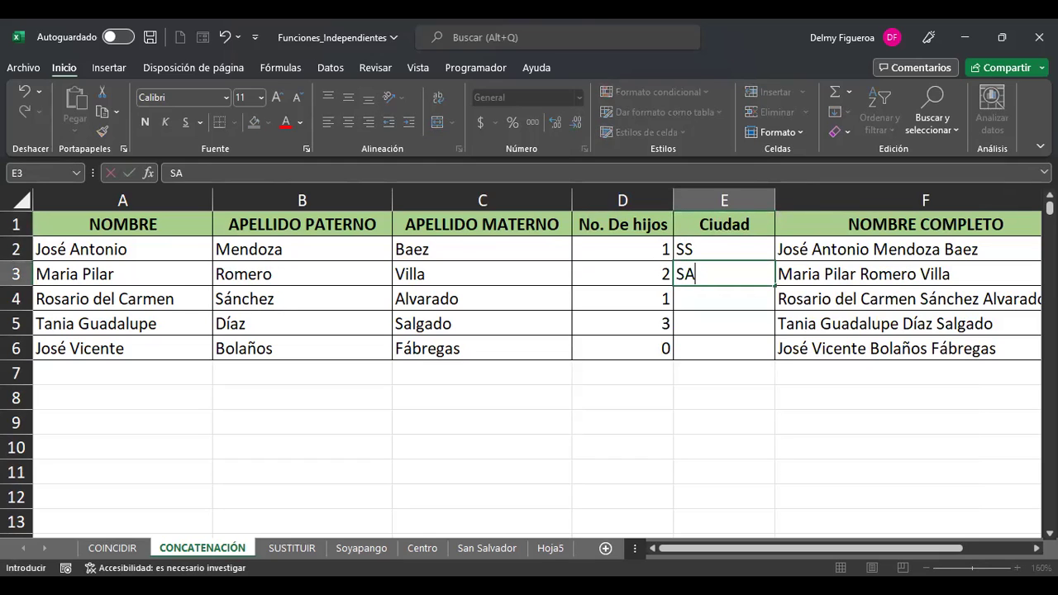
pyautogui.press('Return')
pyautogui.write('SM')
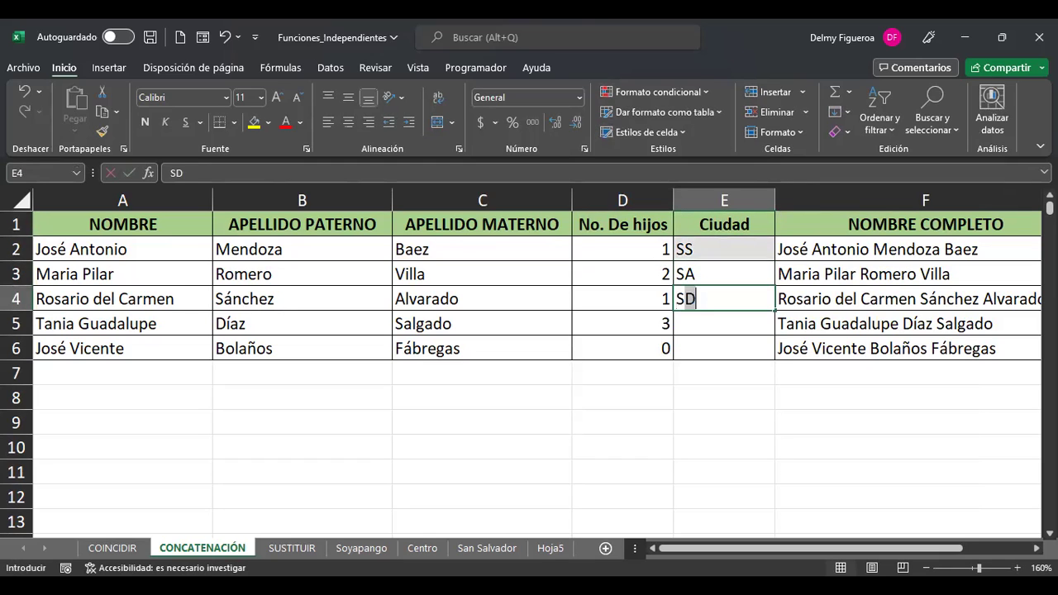
pyautogui.press('Return')
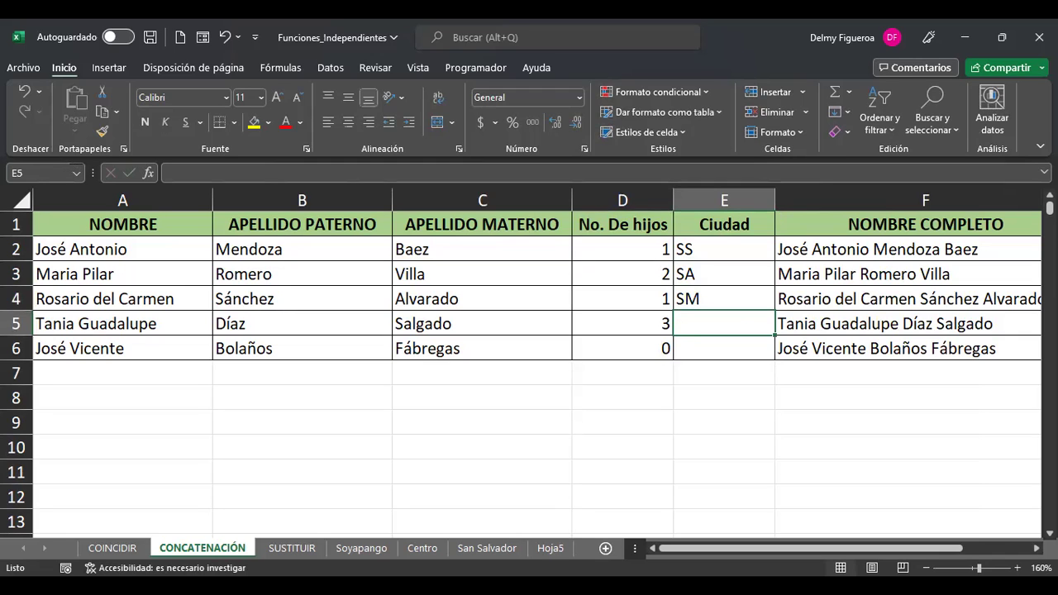
pyautogui.write('SS')
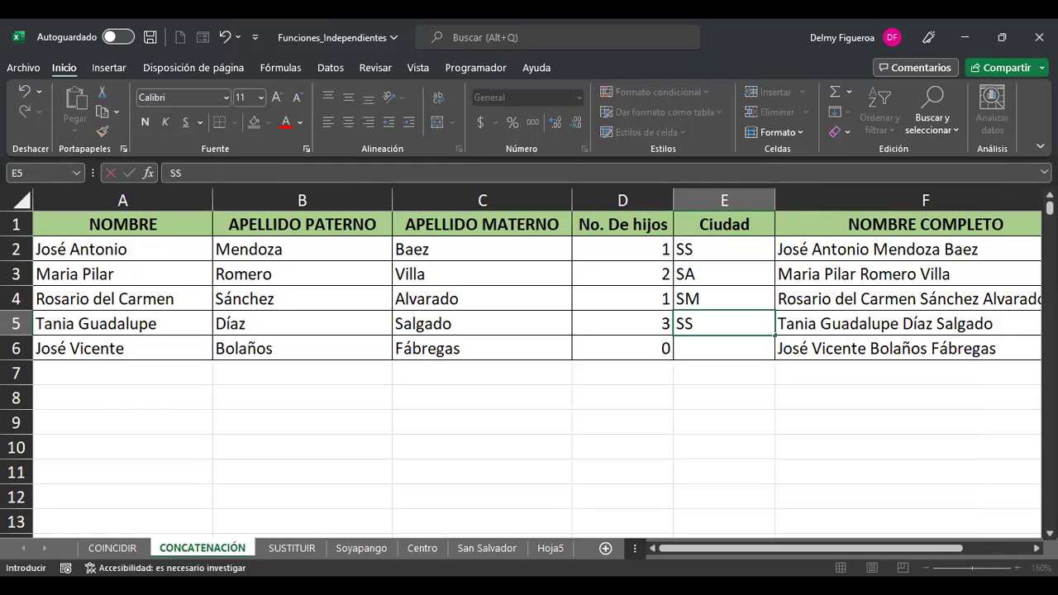
pyautogui.press('Return')
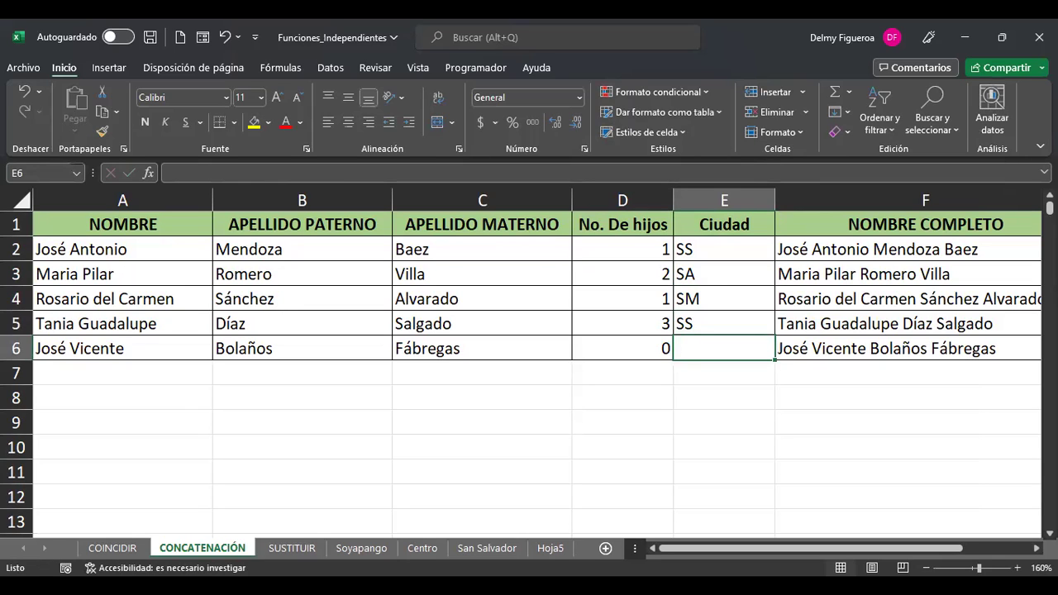
pyautogui.write('Centro')
pyautogui.press('Return')
pyautogui.click(724, 348)
# Insert a column between Ciudad and NOMBRE COMPLETO and enter the heading "Puesto" in F1
pyautogui.click(832, 199)
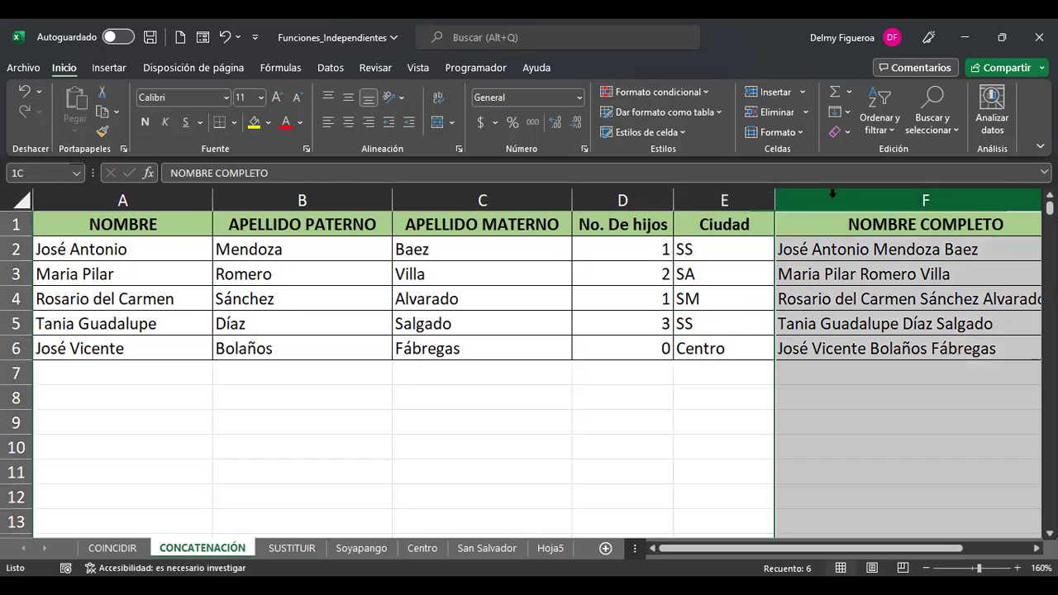
pyautogui.rightClick(832, 197)
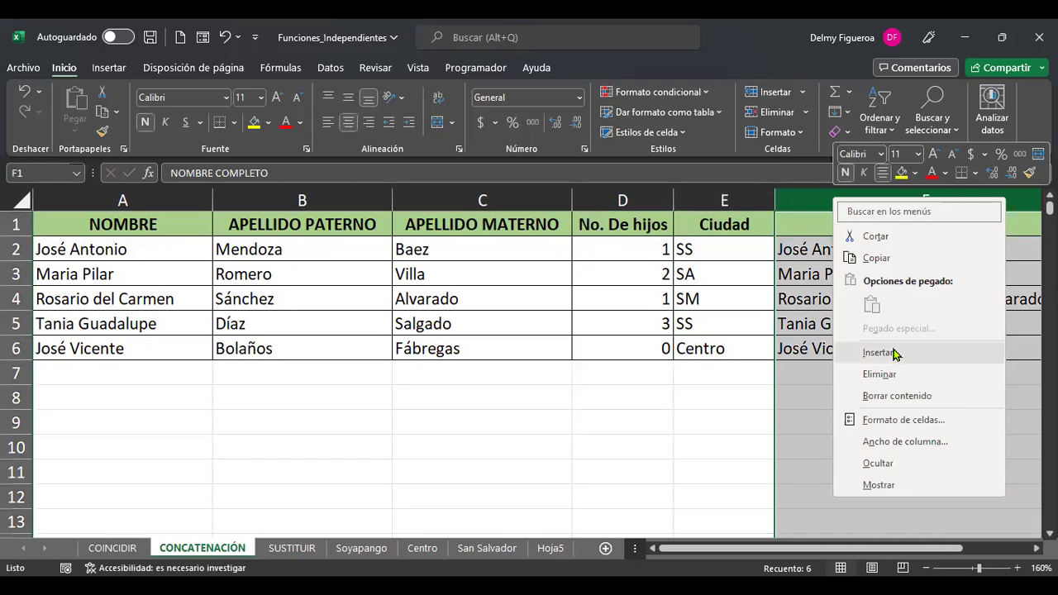
pyautogui.click(896, 353)
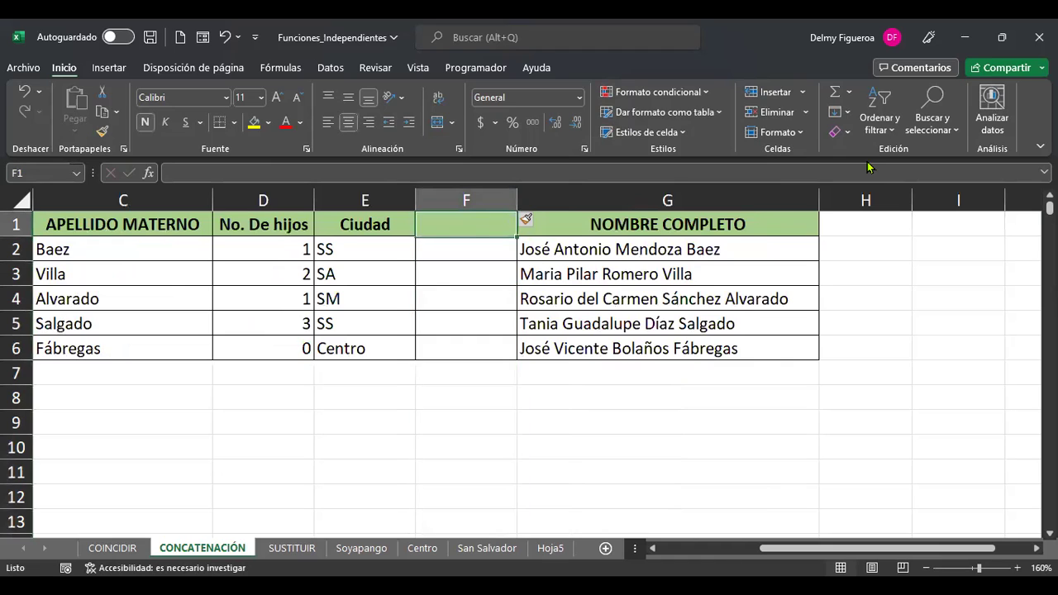
pyautogui.write('Puess')
pyautogui.press('BackSpace')
pyautogui.write('to')
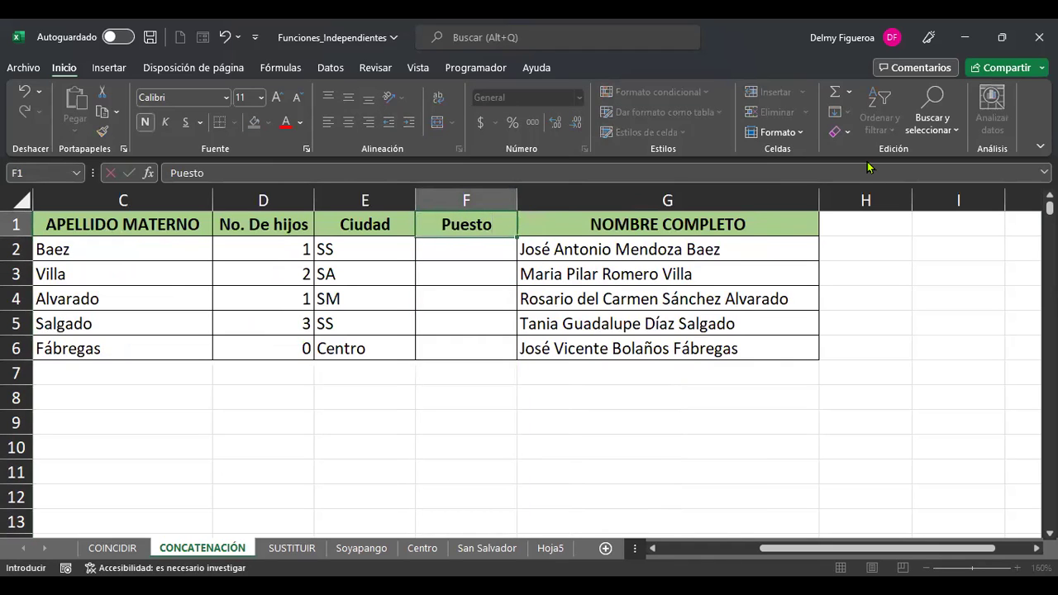
pyautogui.press('Return')
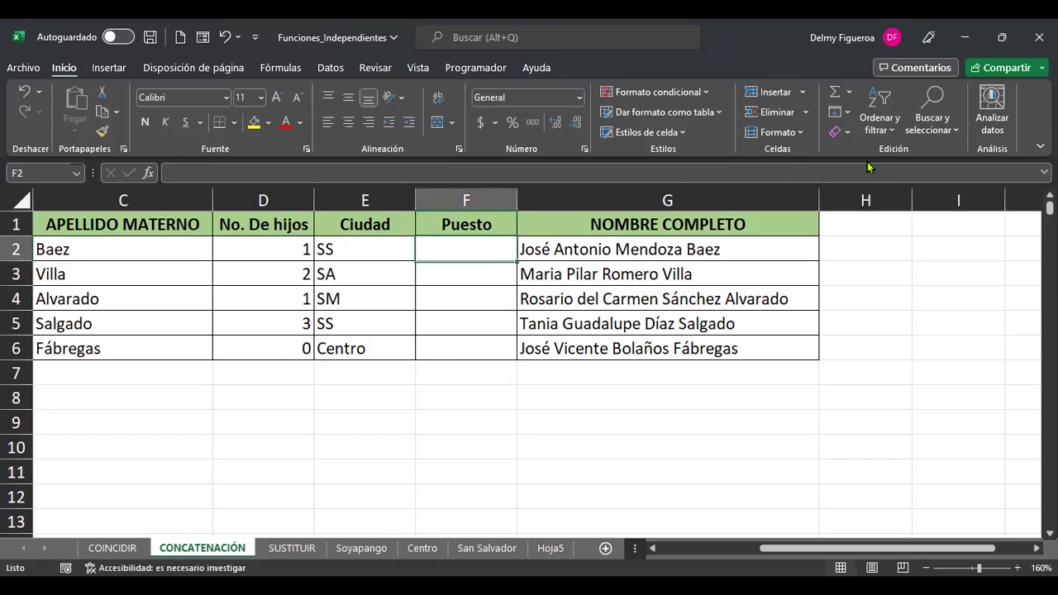
# Fill the Puesto column from F2 to F6 with Vendedor, Supervisor, Asesor, Vendedor and Secretaria
pyautogui.write('Vendedor')
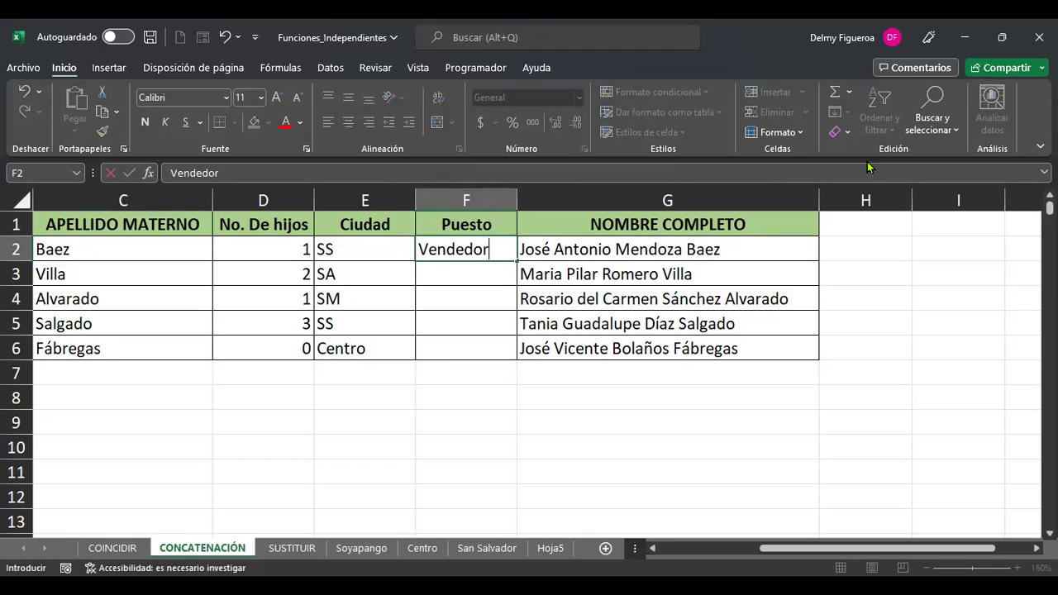
pyautogui.press('Return')
pyautogui.write('Supervisor')
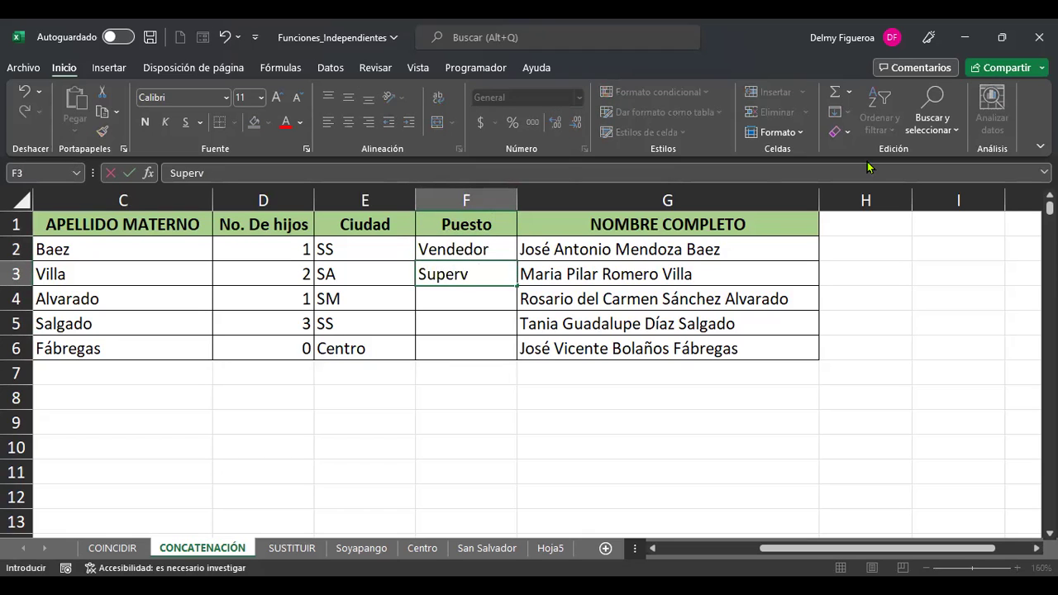
pyautogui.press('Return')
pyautogui.write('Asesor')
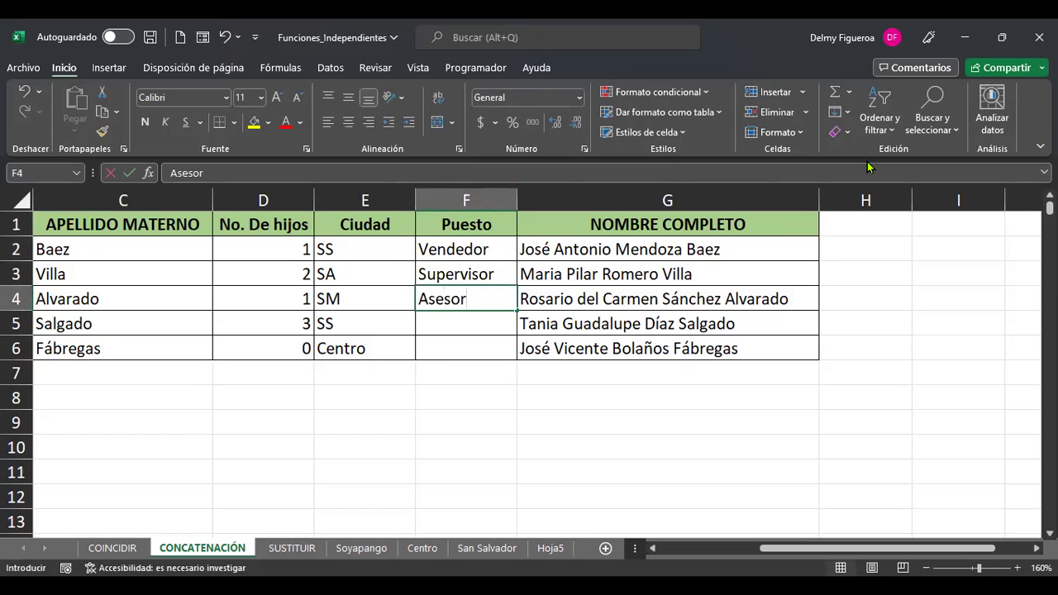
pyautogui.press('Return')
pyautogui.write('Vende')
pyautogui.press('Return')
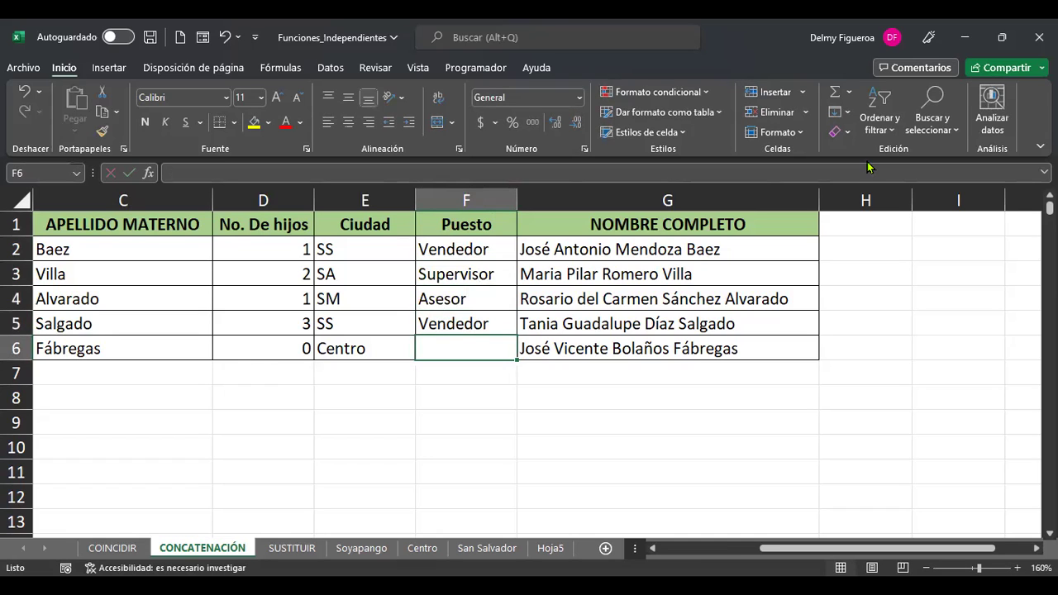
pyautogui.write('Secrea')
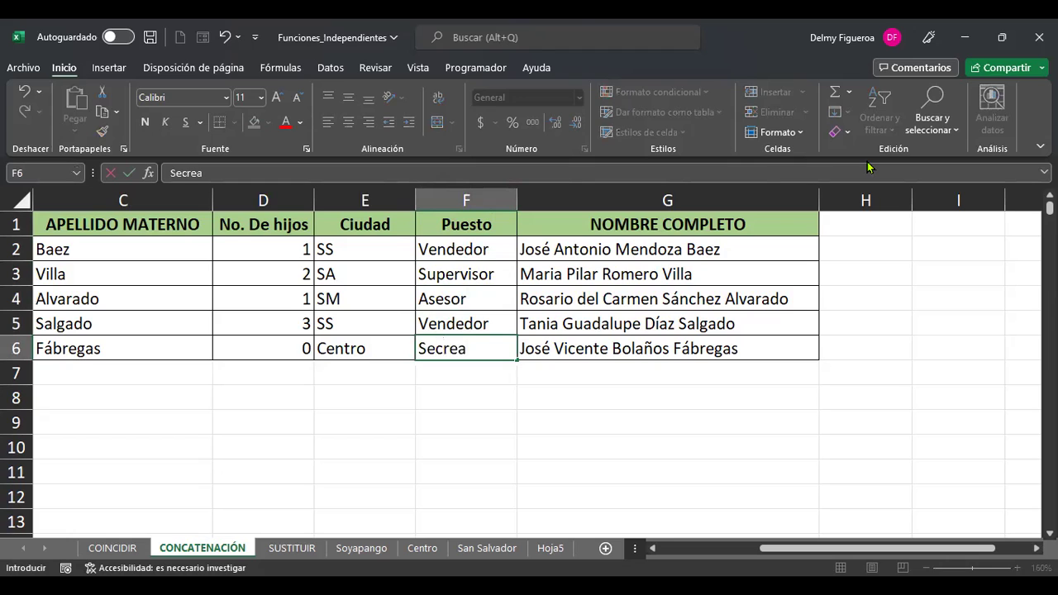
pyautogui.press('BackSpace')
pyautogui.write('taria')
pyautogui.press('Return')
pyautogui.press('Up')
pyautogui.press('Up')
pyautogui.press('Up')
pyautogui.press('Up')
pyautogui.press('Up')
pyautogui.press('Up')
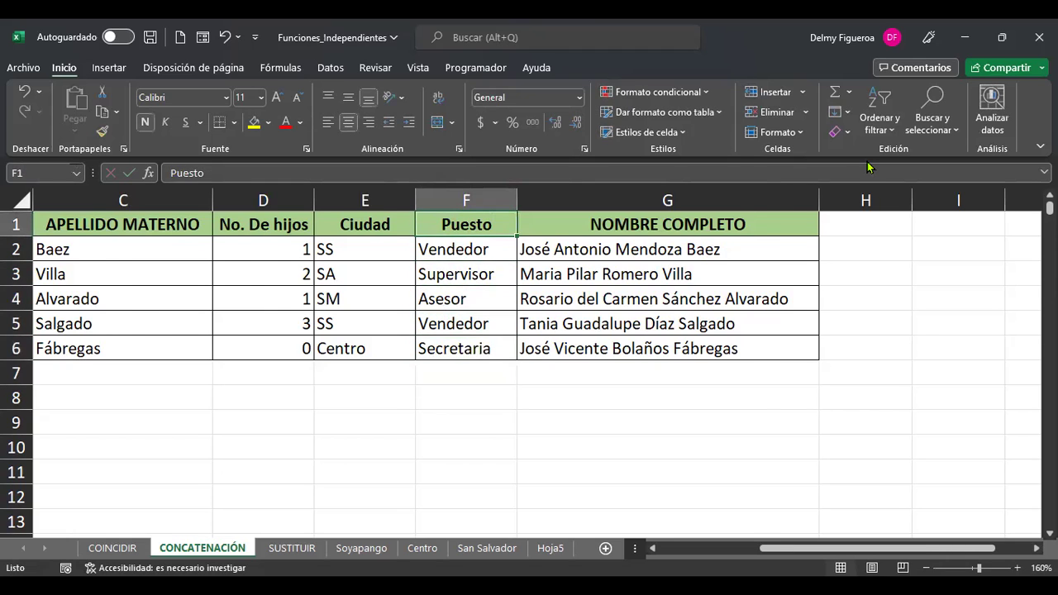
# Fit the widths of columns A through G to their contents
pyautogui.hotkey('ctrl', 'Home')
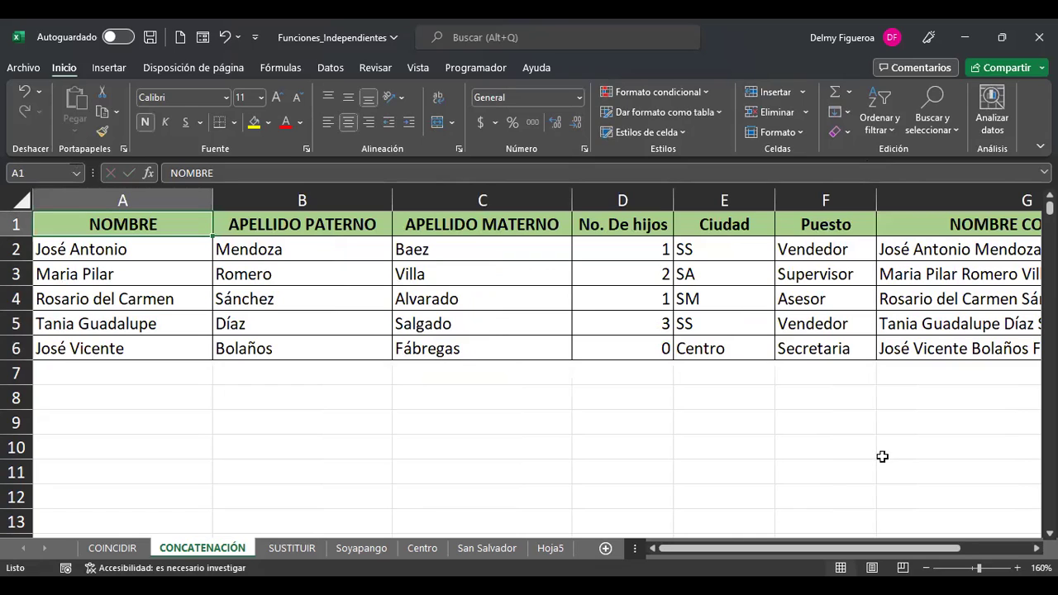
pyautogui.click(196, 199)
pyautogui.moveTo(950, 548); pyautogui.dragTo(1017, 552)
pyautogui.keyDown('shift'); pyautogui.click(876, 200); pyautogui.keyUp('shift')
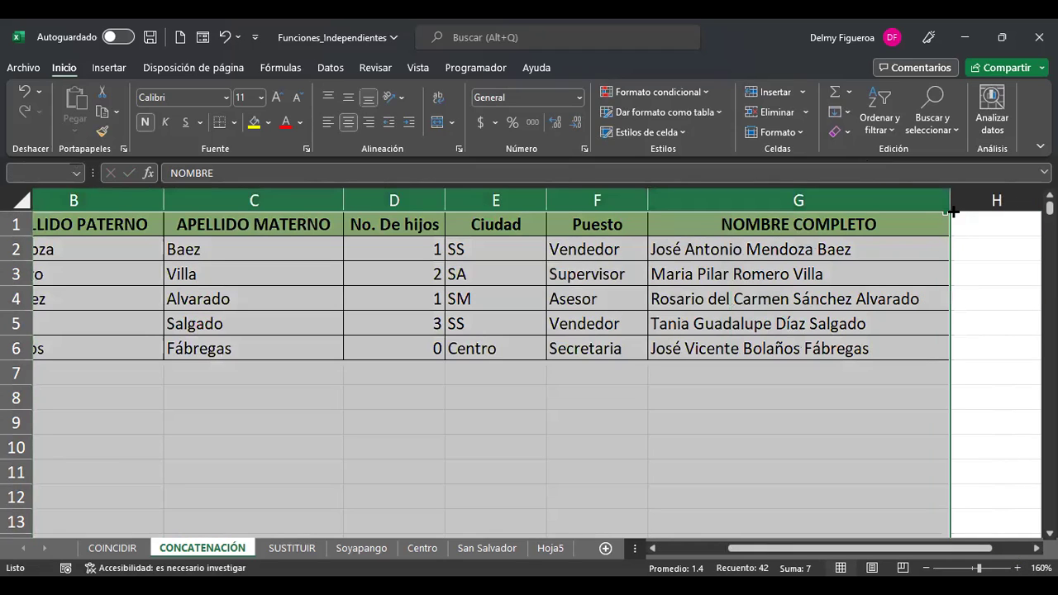
pyautogui.doubleClick(650, 198)
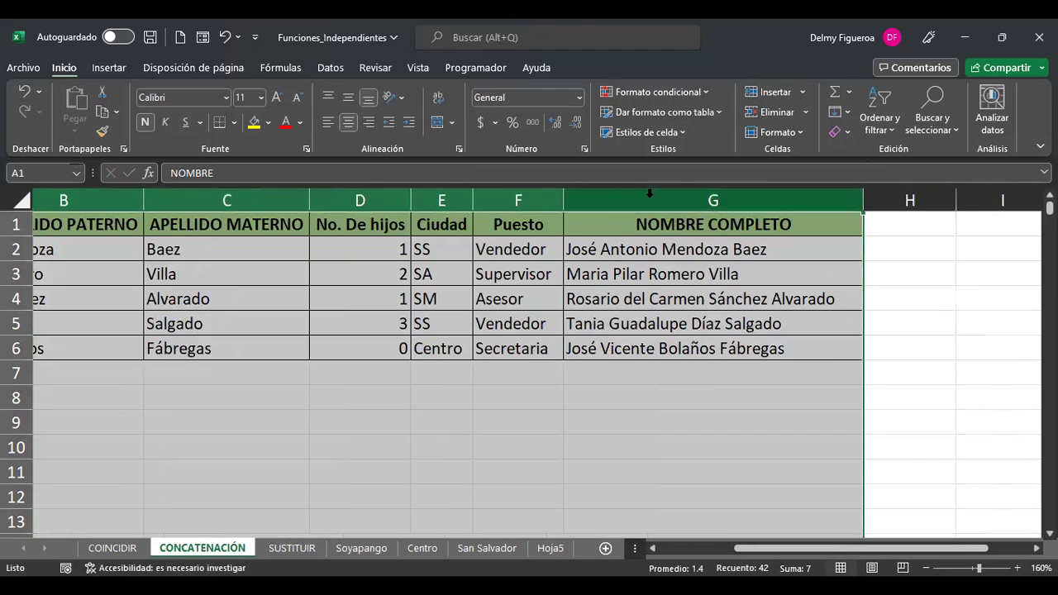
pyautogui.hotkey('ctrl', 'Home')
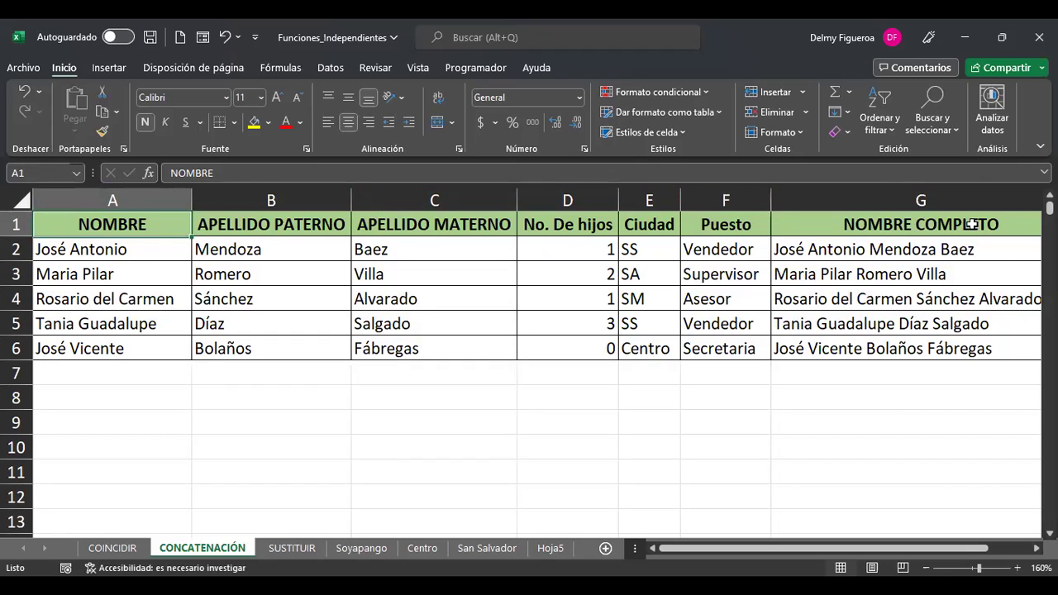
pyautogui.click(1001, 252)
pyautogui.press('Right')
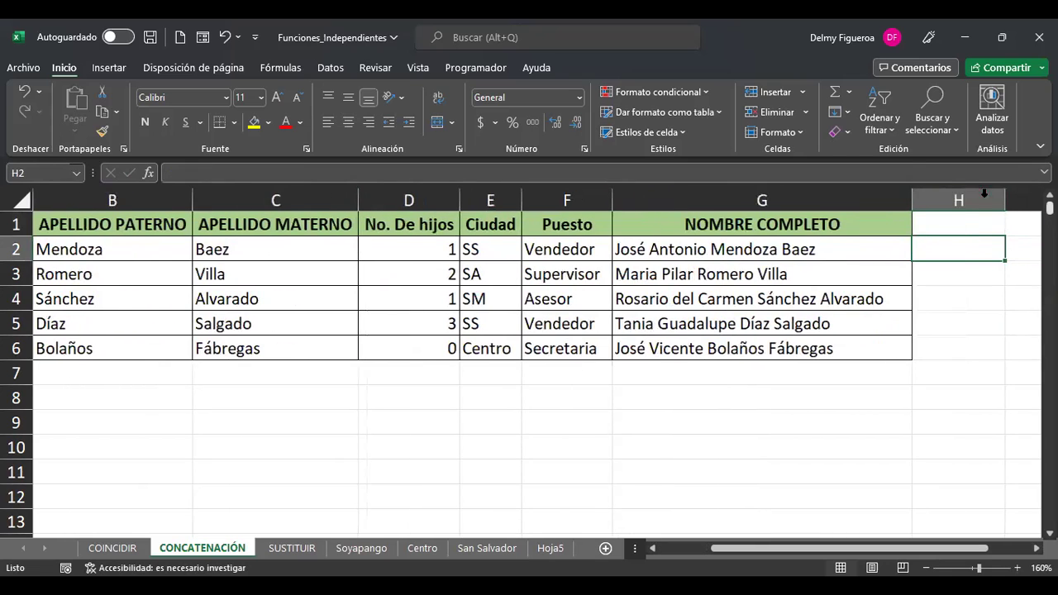
pyautogui.click(864, 263)
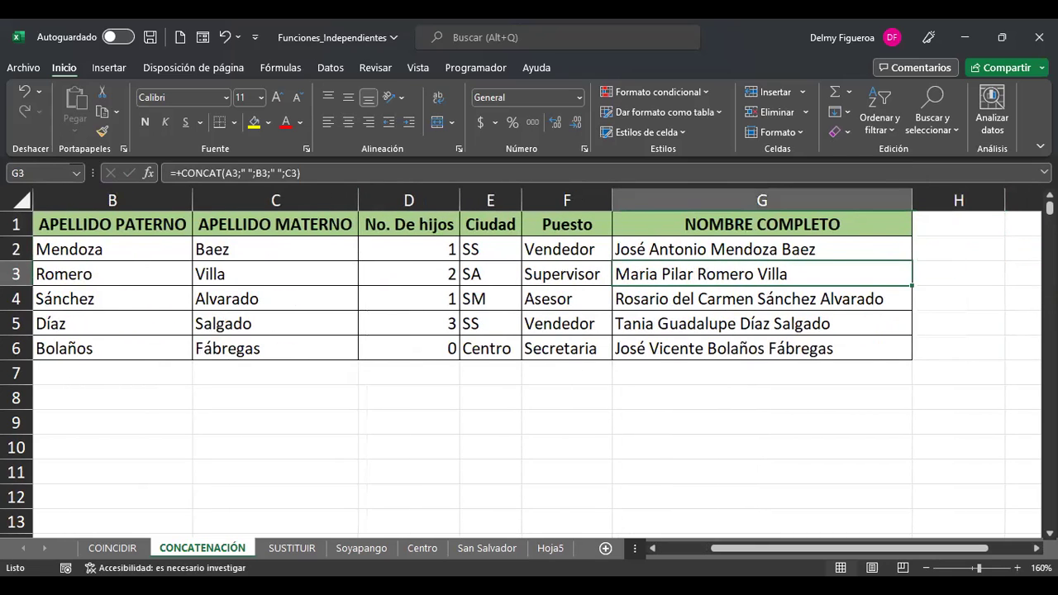
pyautogui.hotkey('ctrl', 'Home')
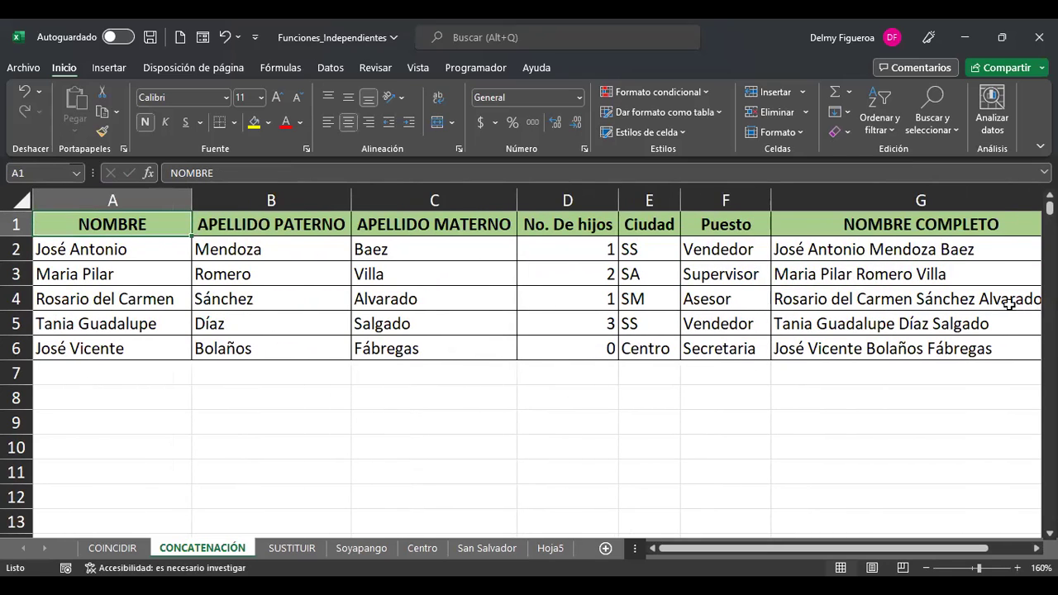
# Extend the CONCAT formula in G2 with the text " tiene " as a new argument after C2
pyautogui.click(969, 248)
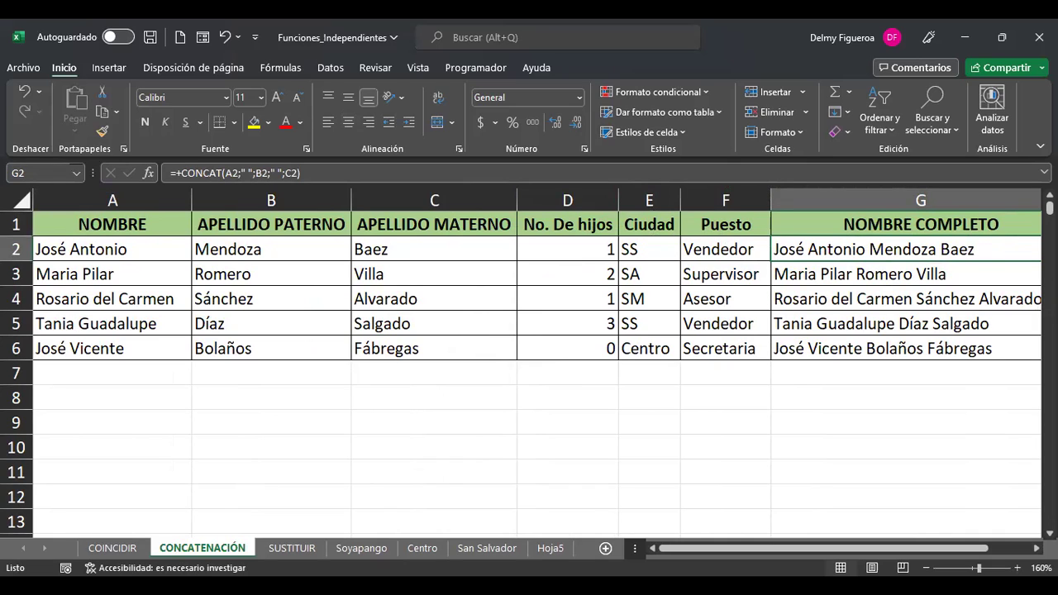
pyautogui.press('F2')
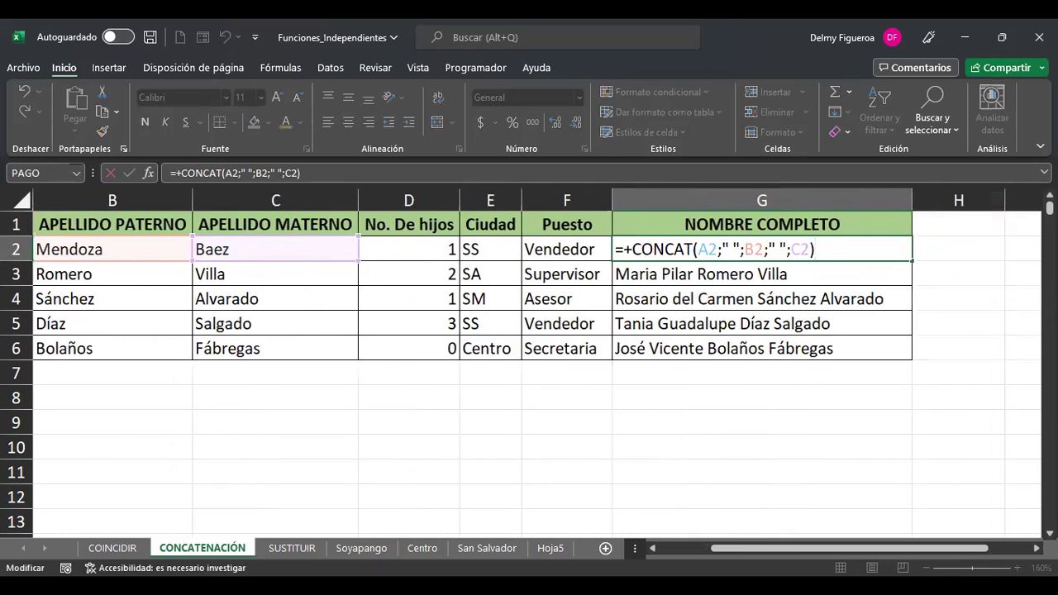
pyautogui.click(793, 251)
pyautogui.press('Right')
pyautogui.press('Right')
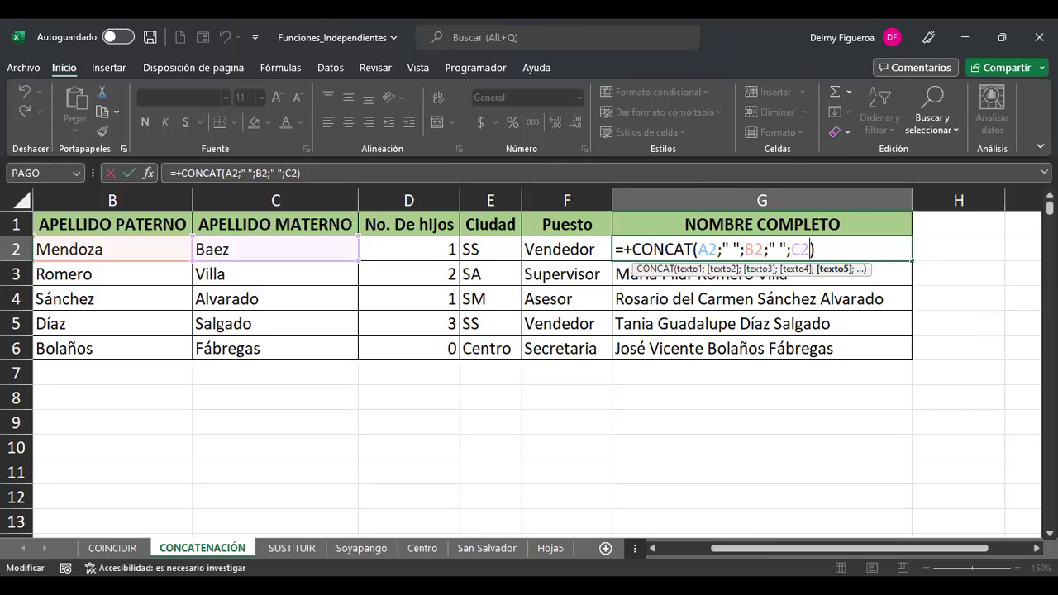
pyautogui.write(';')
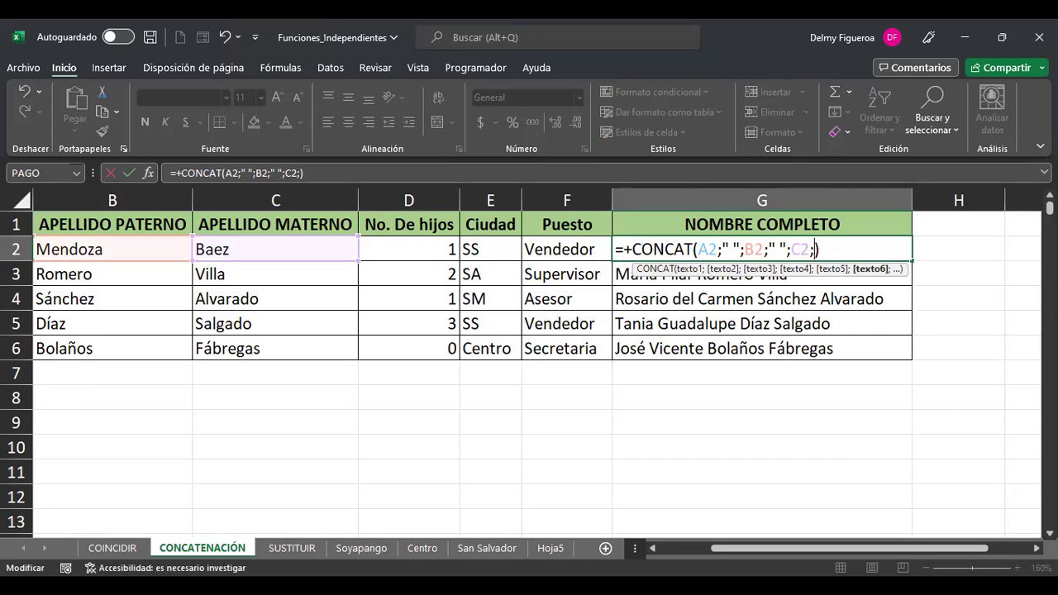
pyautogui.write('"tiene')
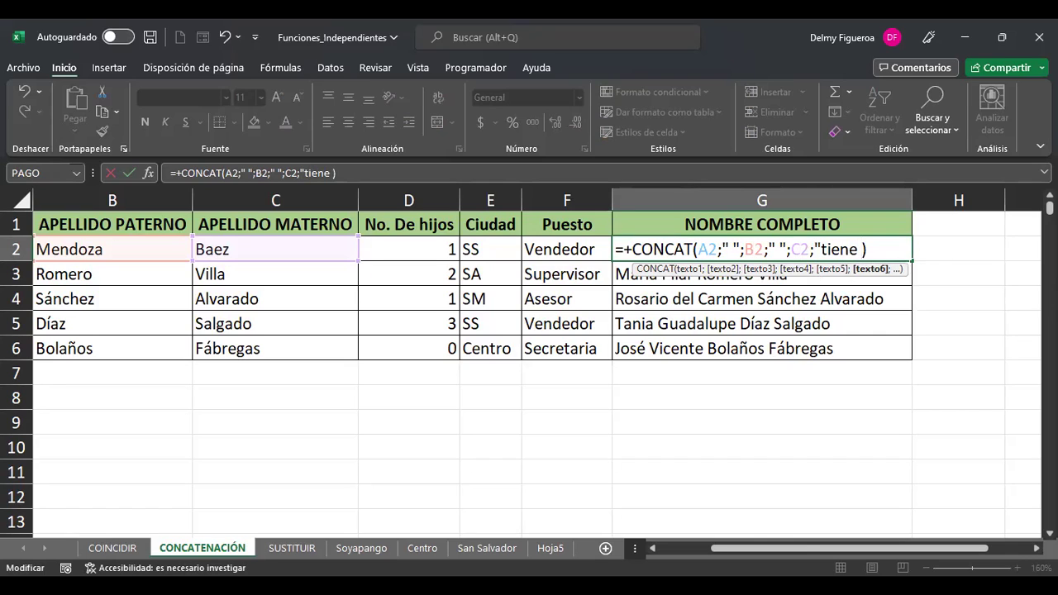
pyautogui.write(' "')
pyautogui.press('Right')
pyautogui.press('Right')
pyautogui.press('Right')
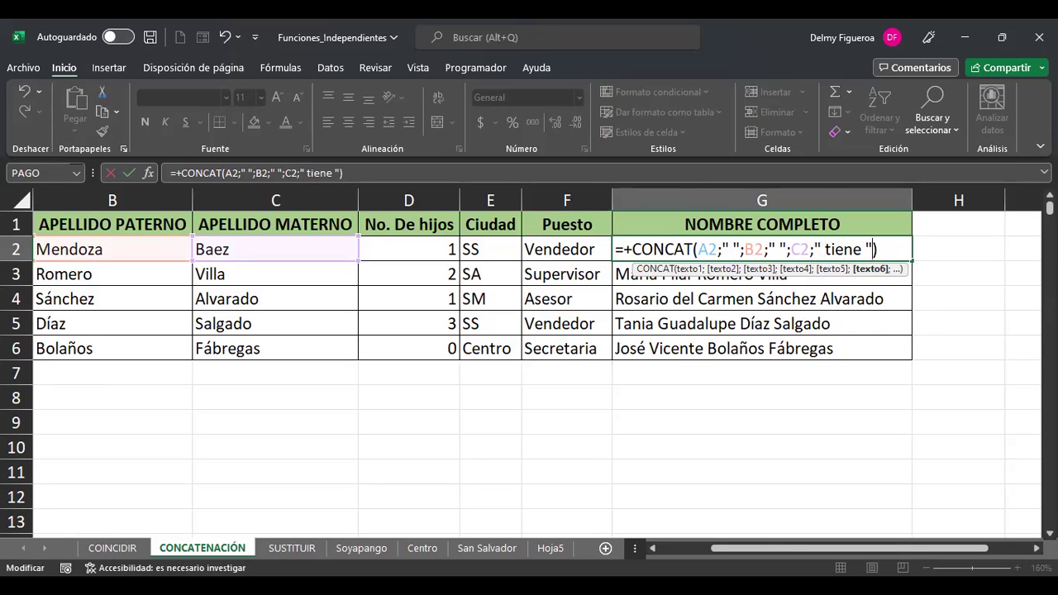
# Add the number of children from D2 and the text " hijos " to the G2 CONCAT formula
pyautogui.write(';')
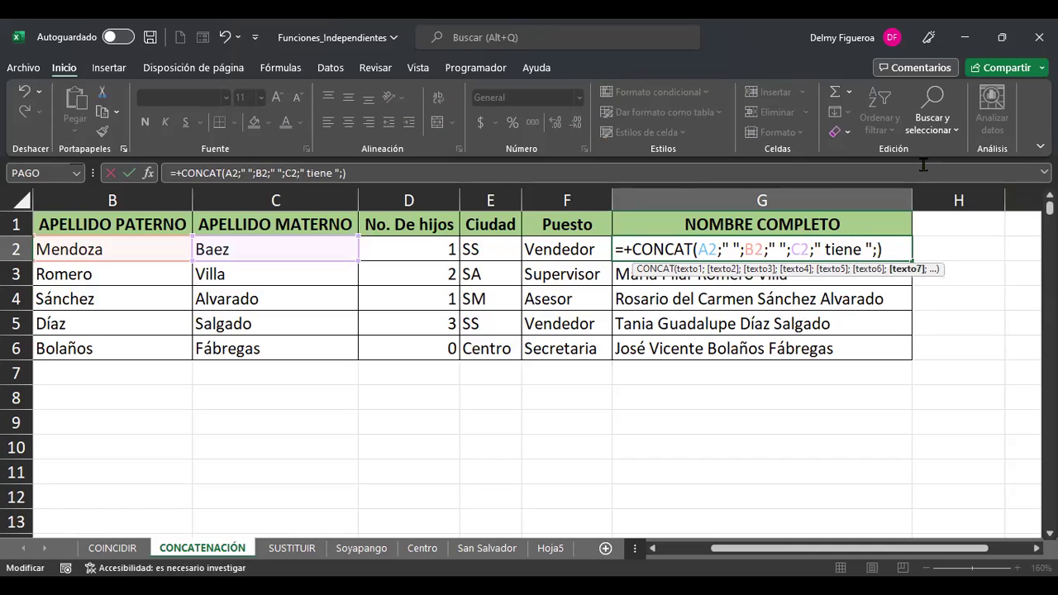
pyautogui.click(430, 248)
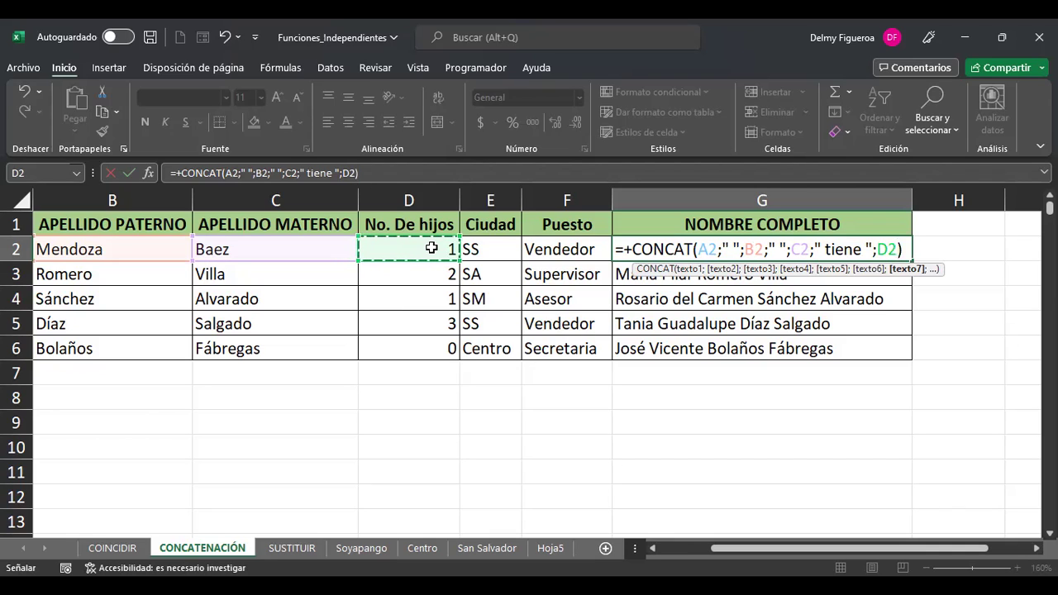
pyautogui.write(';')
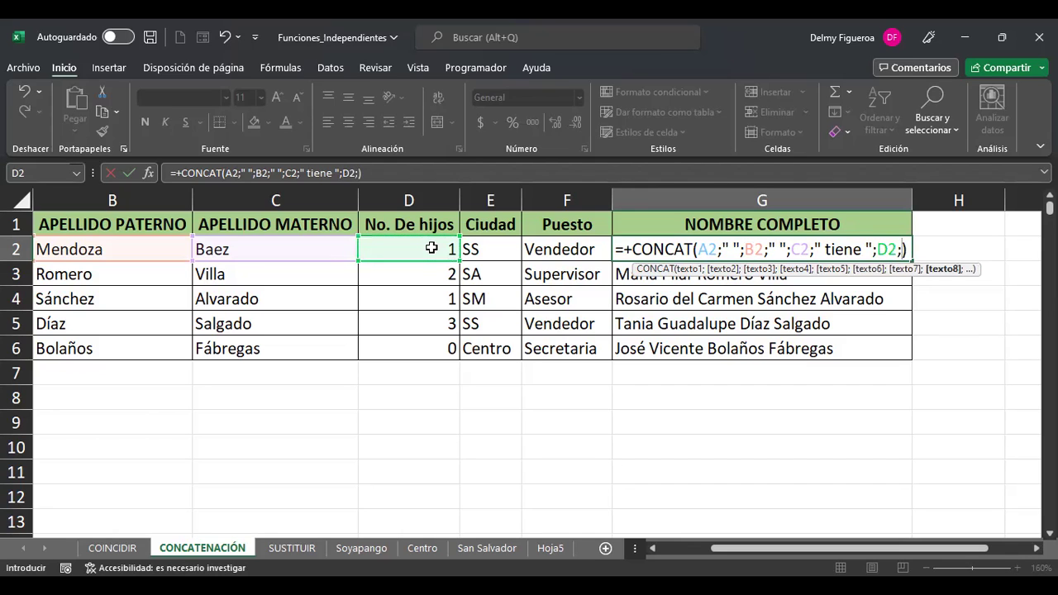
pyautogui.write('" tiene ";D2;" hijos "')
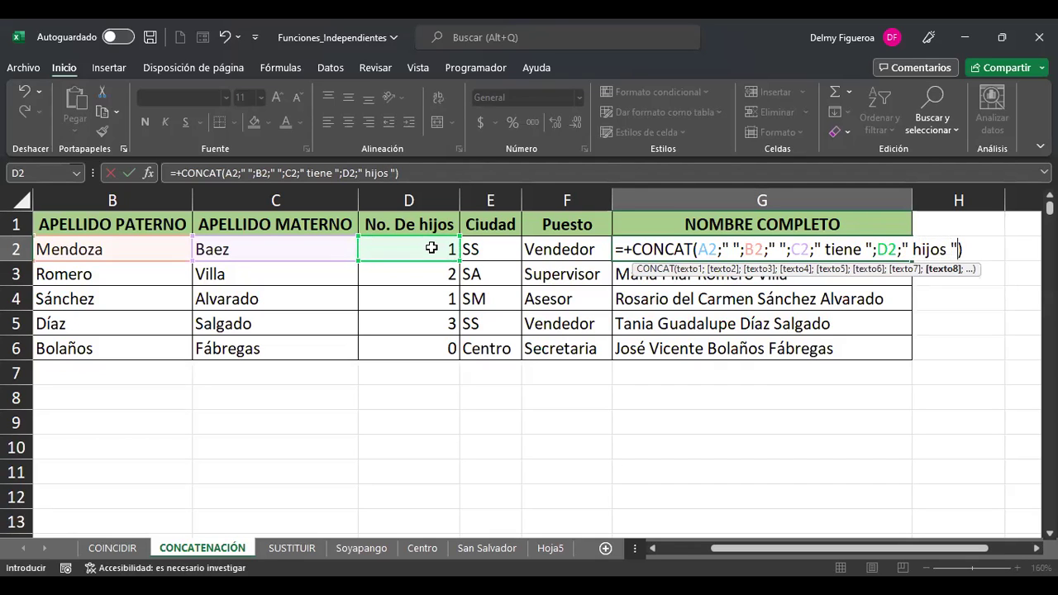
# Append the text " vive en " and the city cell E2 to the G2 CONCAT formula
pyautogui.write(';')
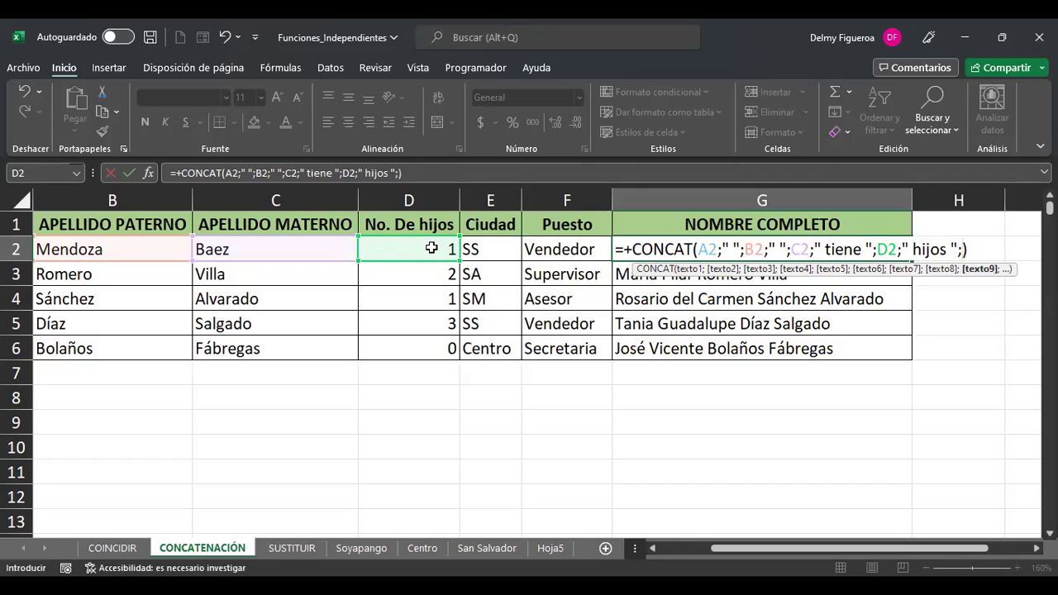
pyautogui.write('" vive')
pyautogui.write(' "')
pyautogui.press('BackSpace')
pyautogui.write('en ')
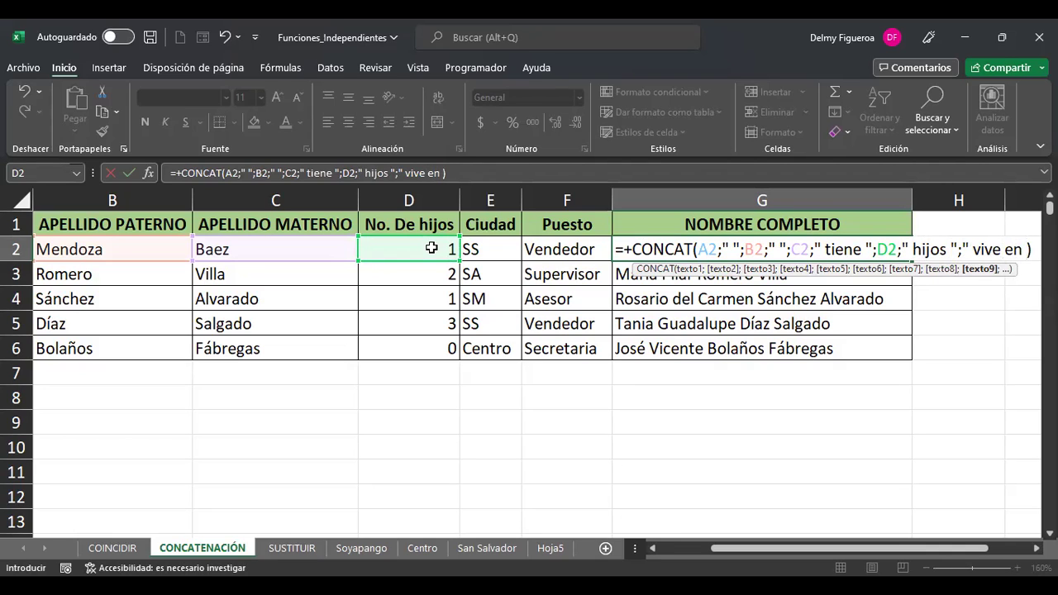
pyautogui.write('";')
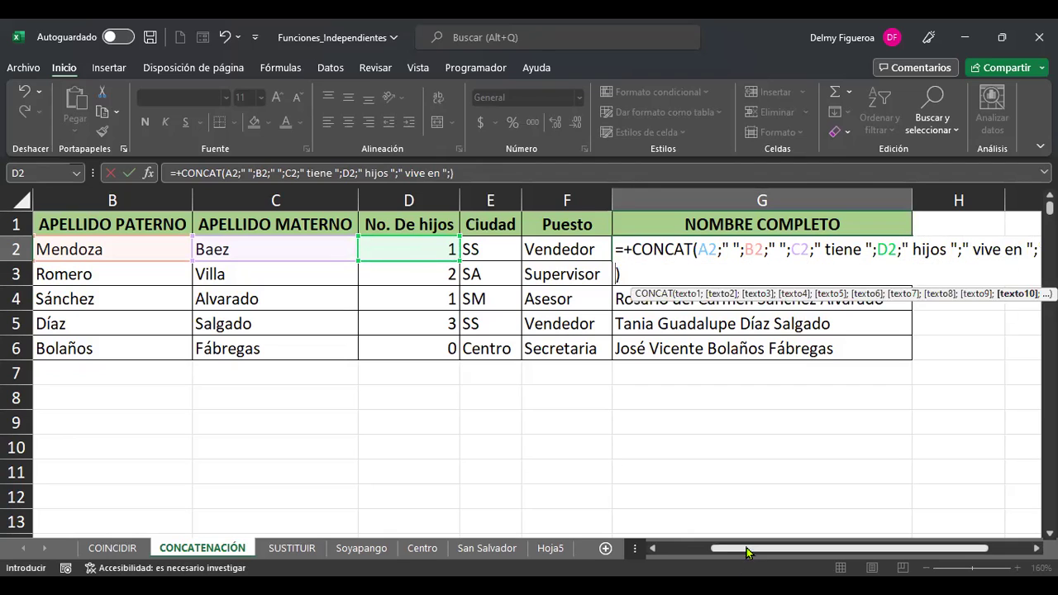
pyautogui.click(496, 252)
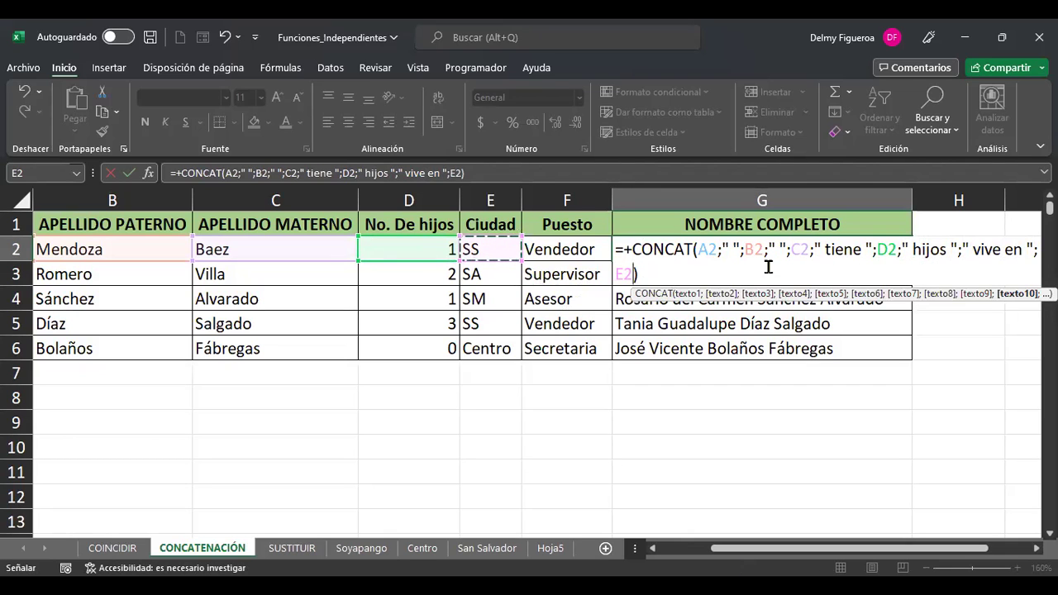
# Complete the G2 CONCAT formula with the text " y su puesto es: " and the position cell F2
pyautogui.write(';')
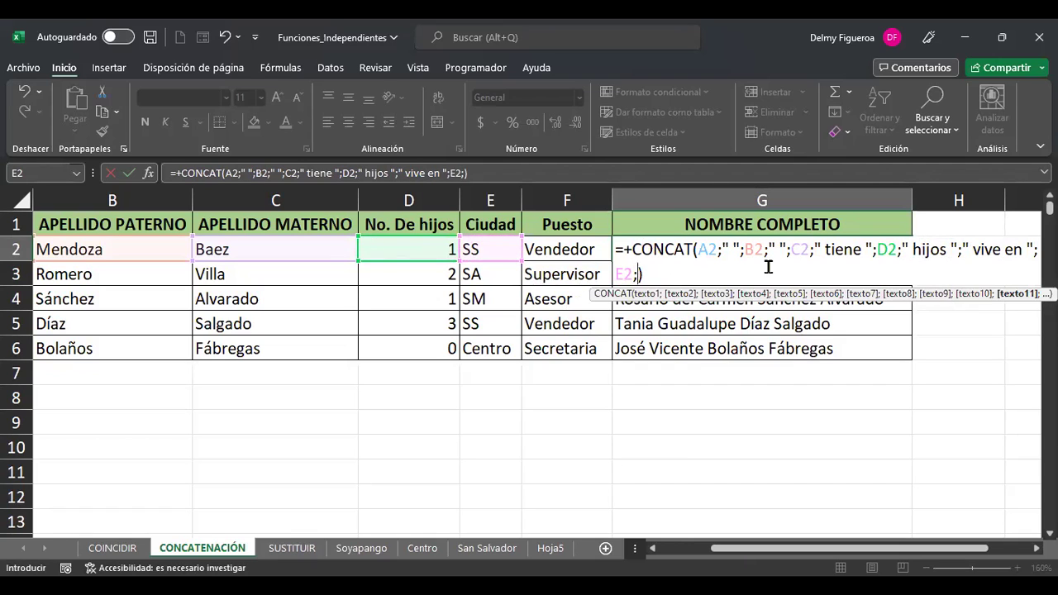
pyautogui.write('"')
pyautogui.write('y su puesto es')
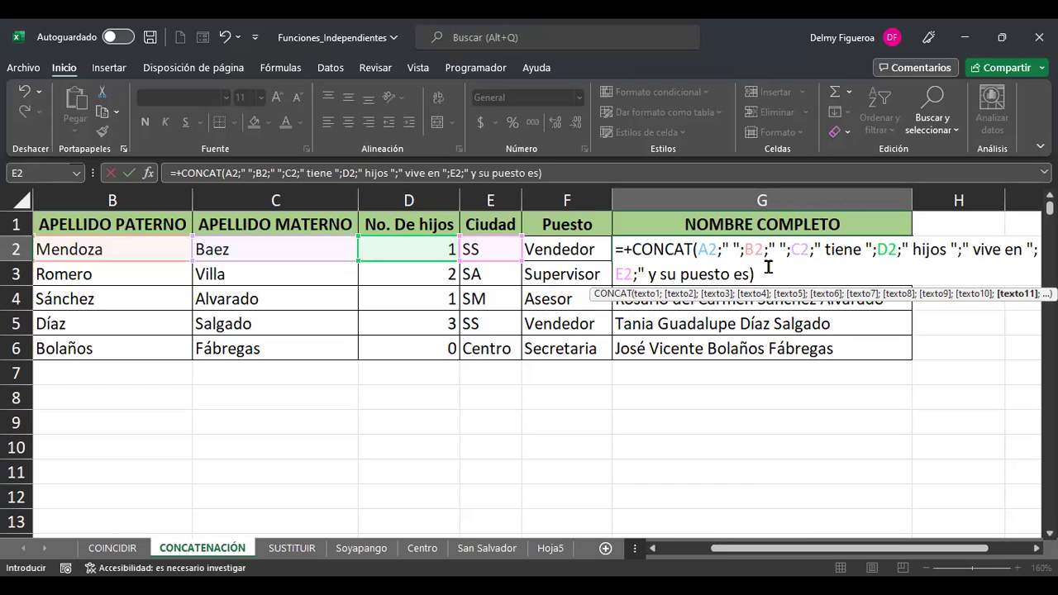
pyautogui.write(': ";')
pyautogui.click(567, 250)
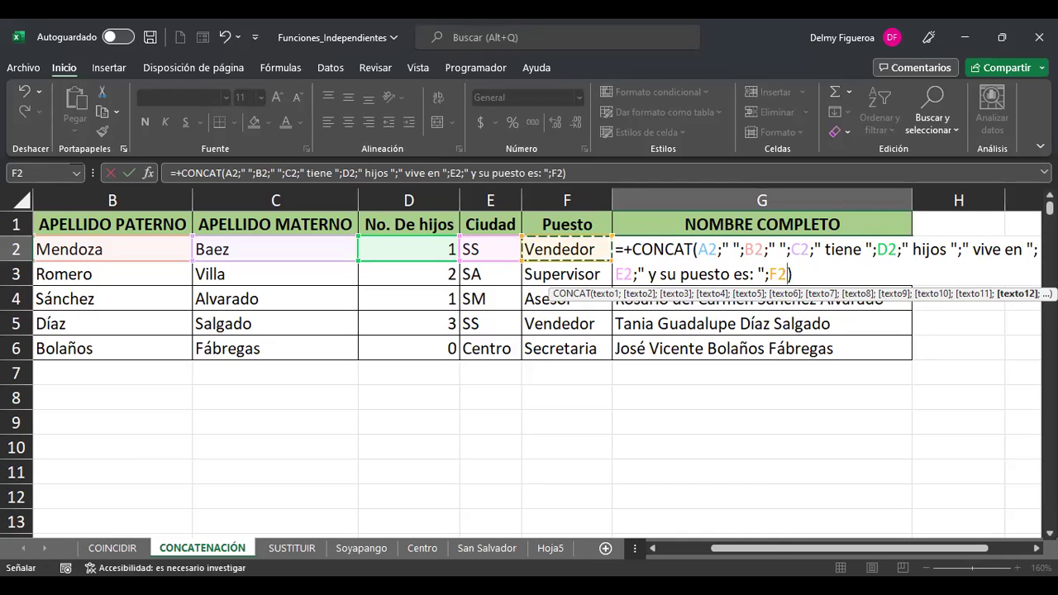
pyautogui.write(')')
pyautogui.hotkey('ctrl', 'Return')
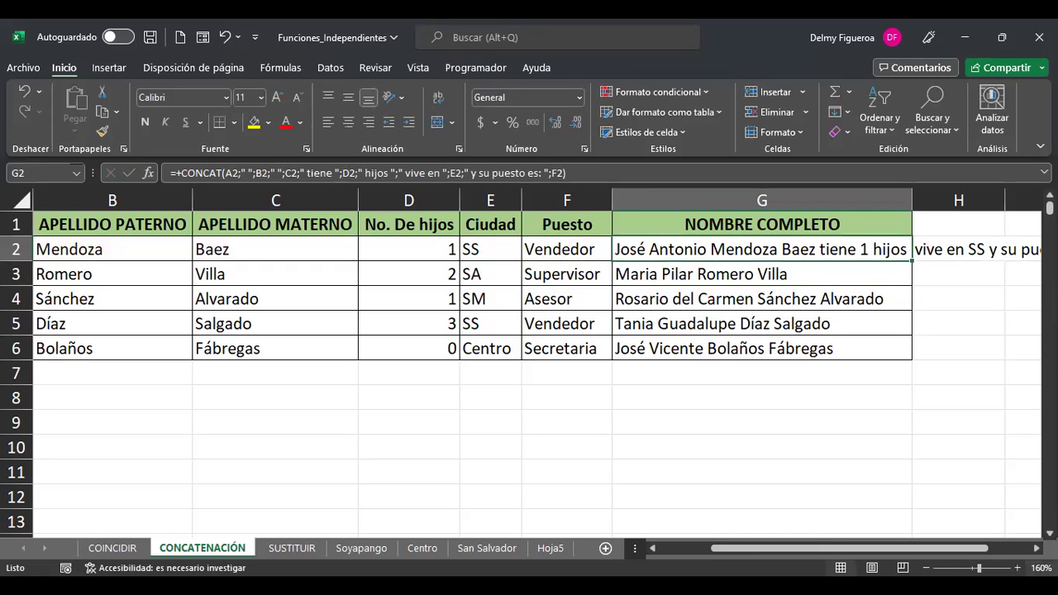
# Fit the width of the NOMBRE COMPLETO column to its content
pyautogui.hscroll(3, 545, 364)
pyautogui.hscroll(3, 546, 364)
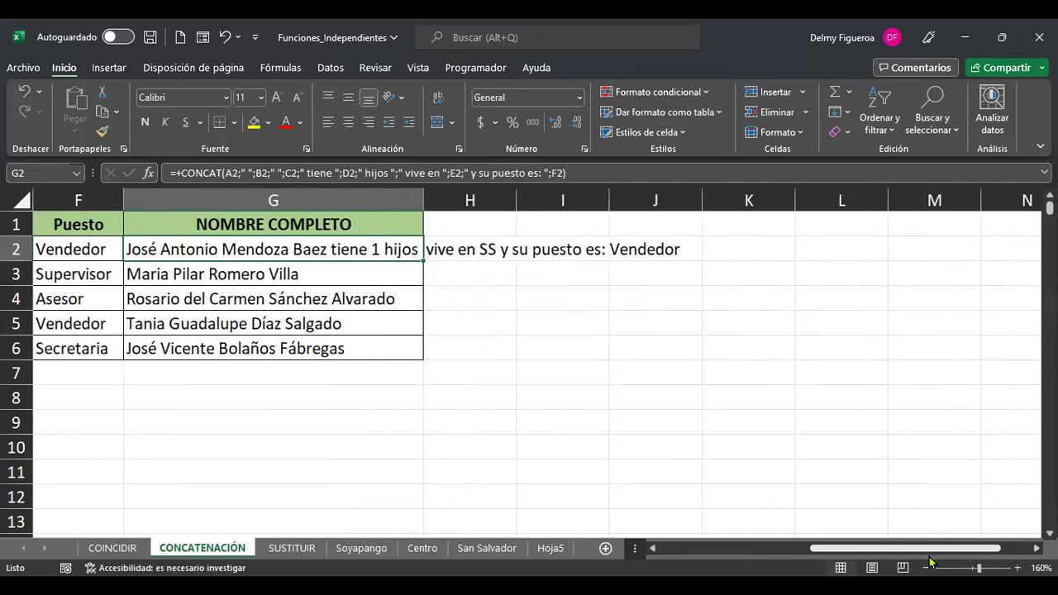
pyautogui.doubleClick(424, 200)
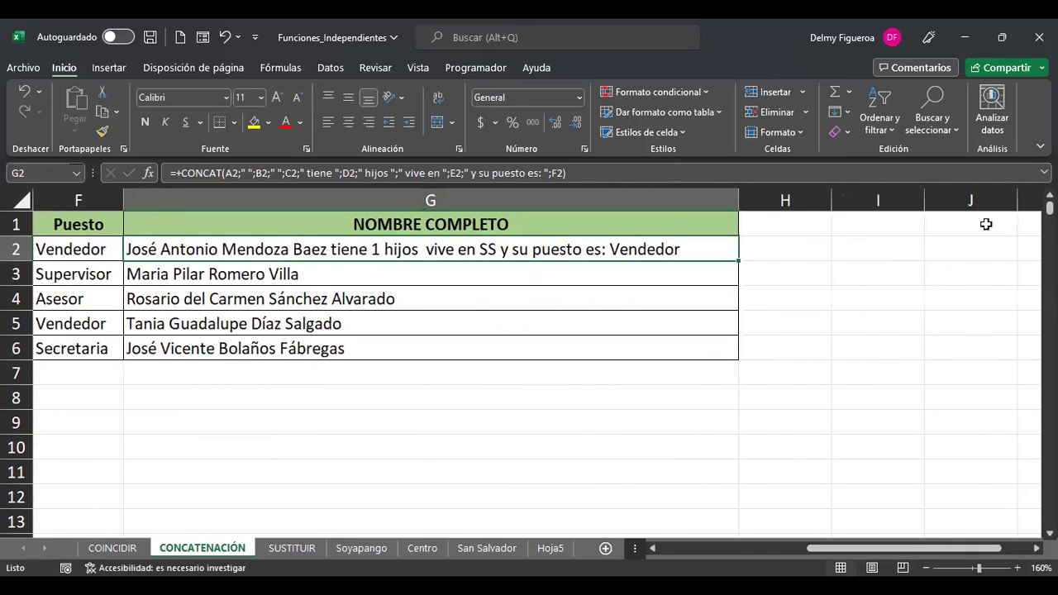
# Insert a comma after "hijos" in the G2 CONCAT formula
pyautogui.press('F2')
pyautogui.press('Return')
pyautogui.press('Up')
pyautogui.press('F2')
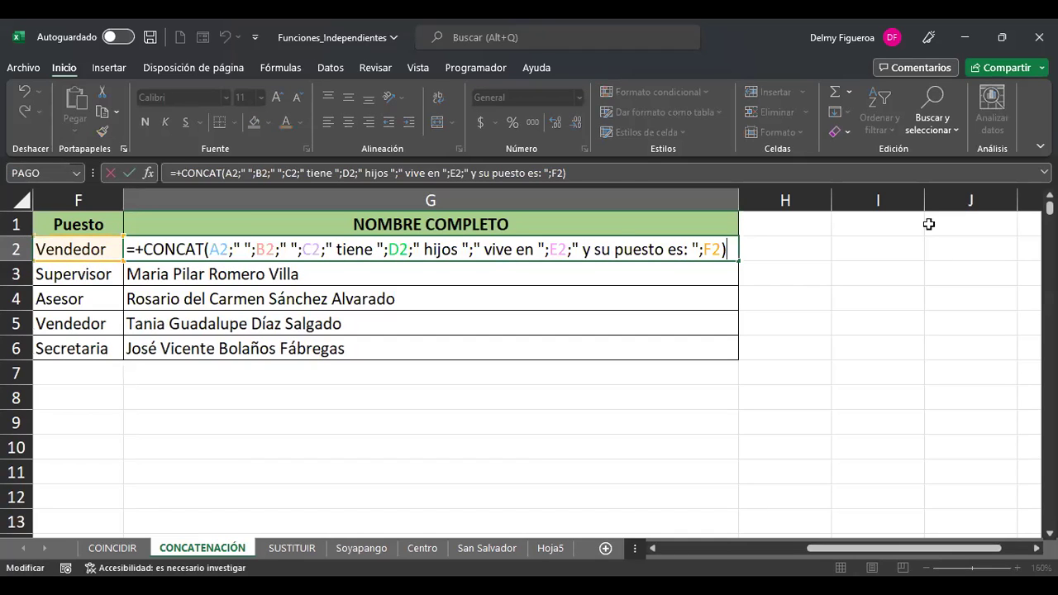
pyautogui.click(457, 250)
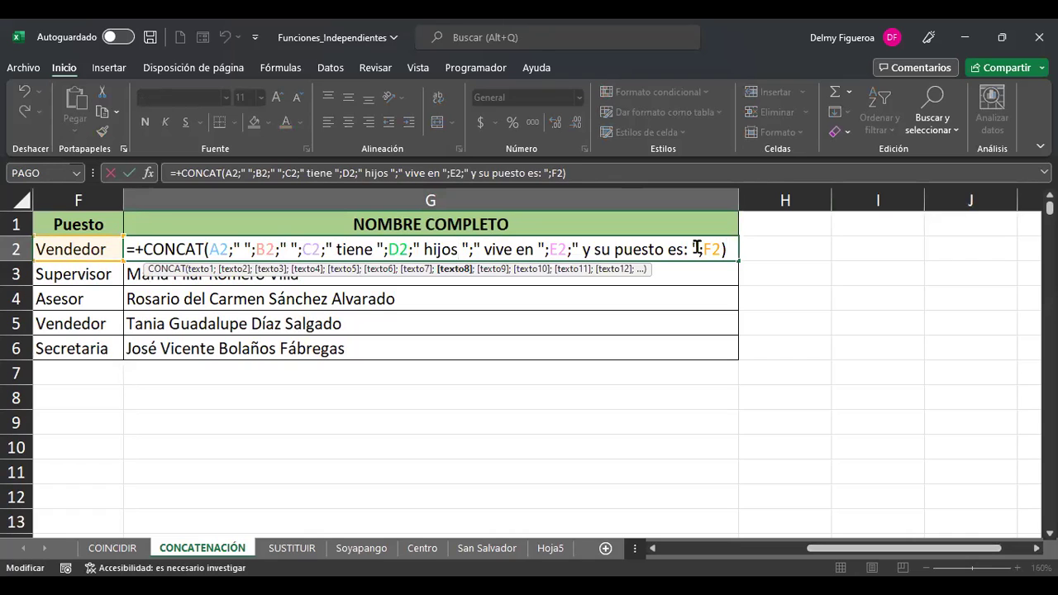
pyautogui.write(',')
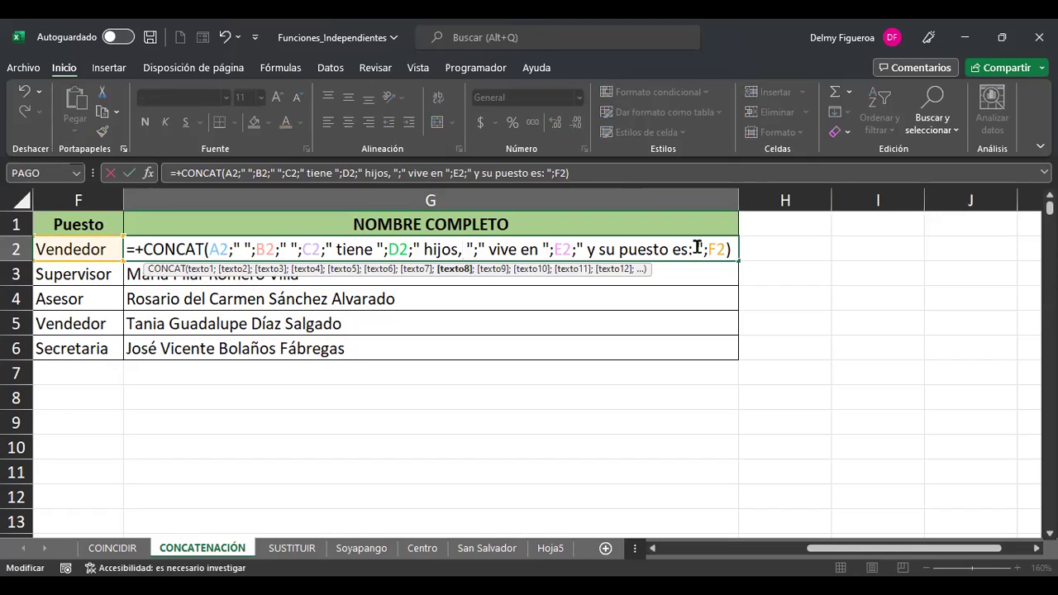
pyautogui.hotkey('ctrl', 'Return')
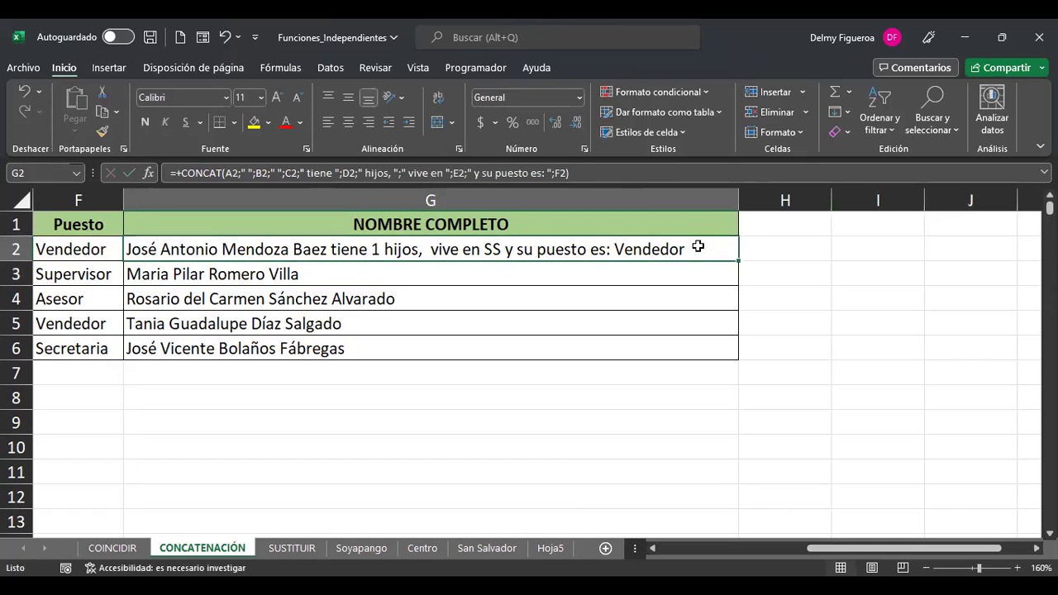
# Remove the extra space before "vive en" in the G2 CONCAT formula
pyautogui.press('F2')
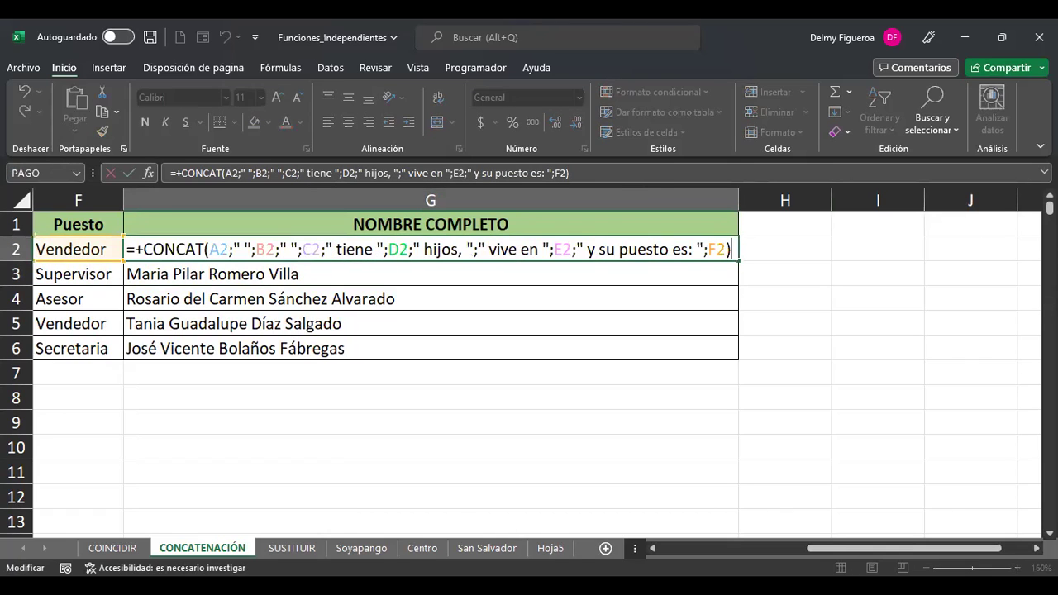
pyautogui.click(491, 247)
pyautogui.press('BackSpace')
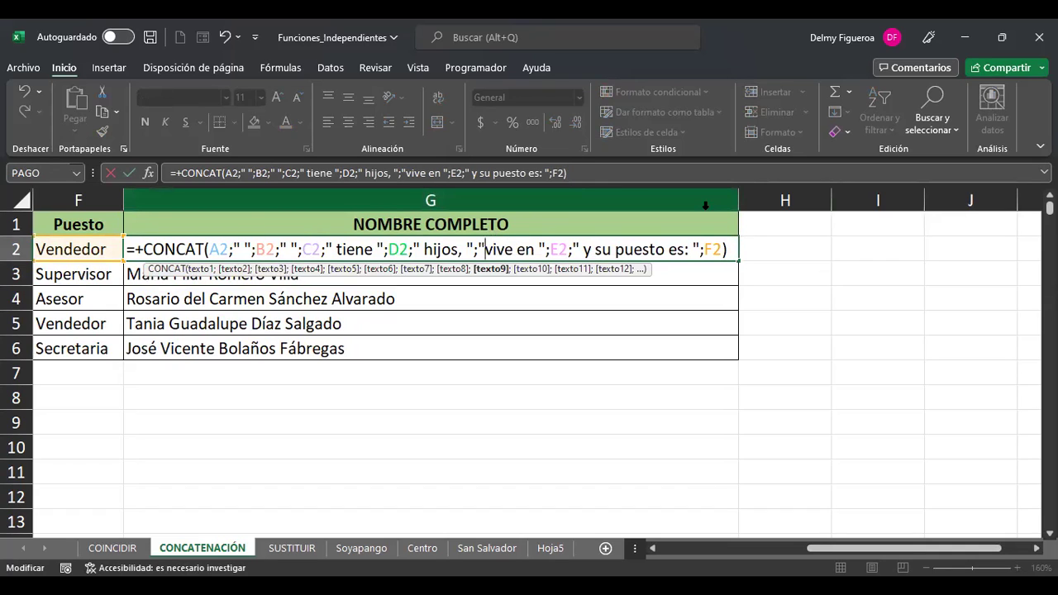
pyautogui.press('Left')
pyautogui.press('Left')
pyautogui.press('Return')
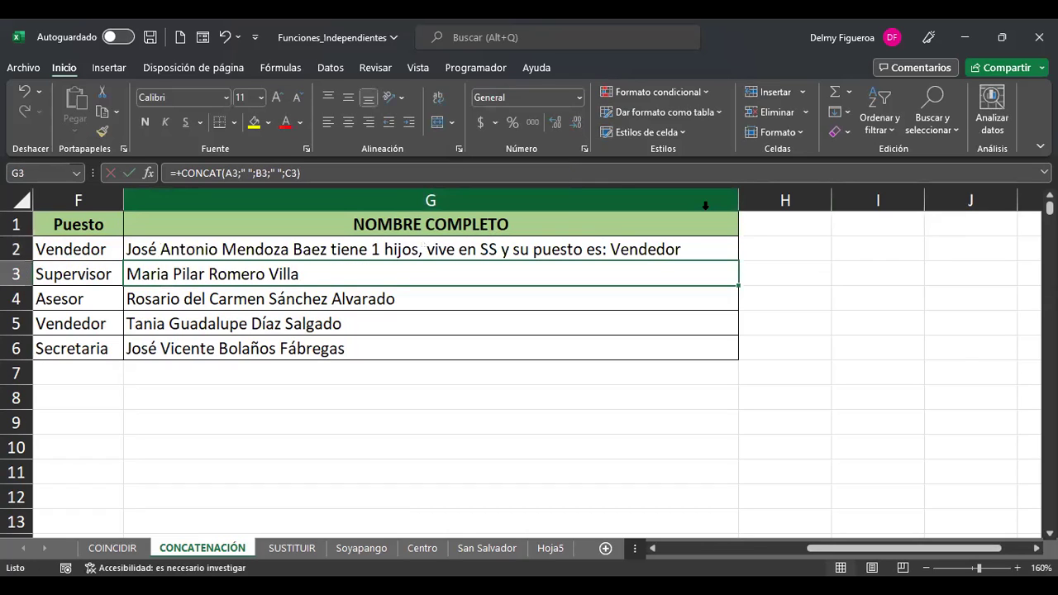
pyautogui.press('Up')
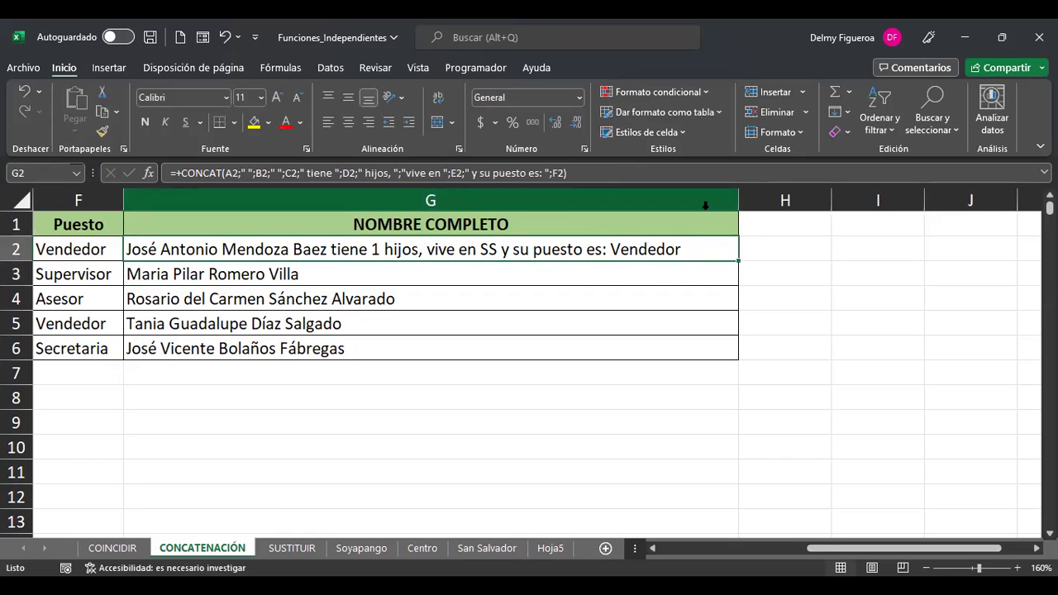
# Examine the source cells across row 2 and compare them with the CONCAT formula in G2
pyautogui.press('Left')
pyautogui.press('Home')
pyautogui.press('Right')
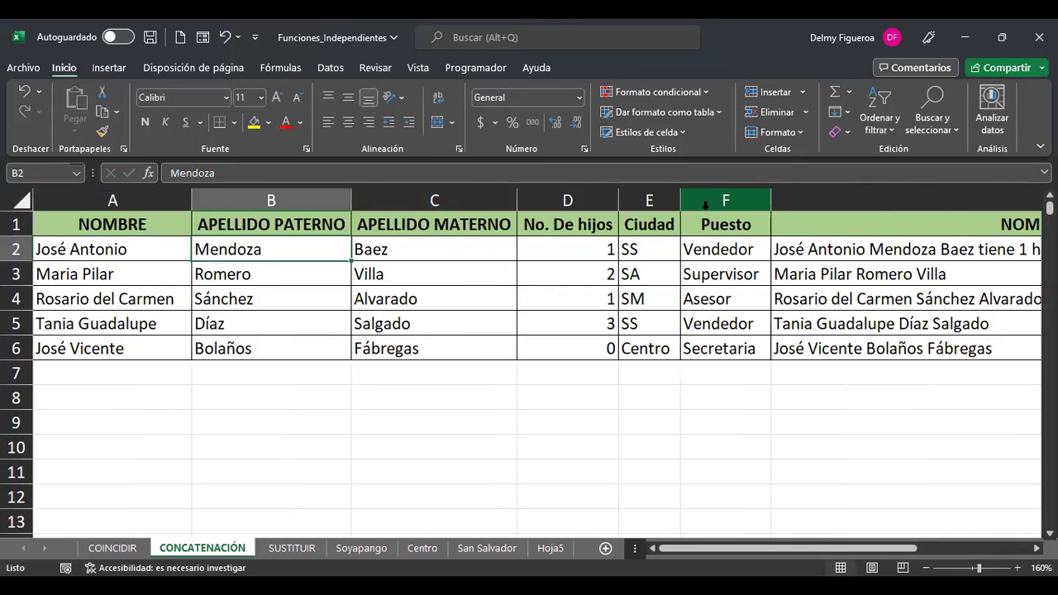
pyautogui.press('Right')
pyautogui.press('Right')
pyautogui.press('Right')
pyautogui.press('Right')
pyautogui.press('Right')
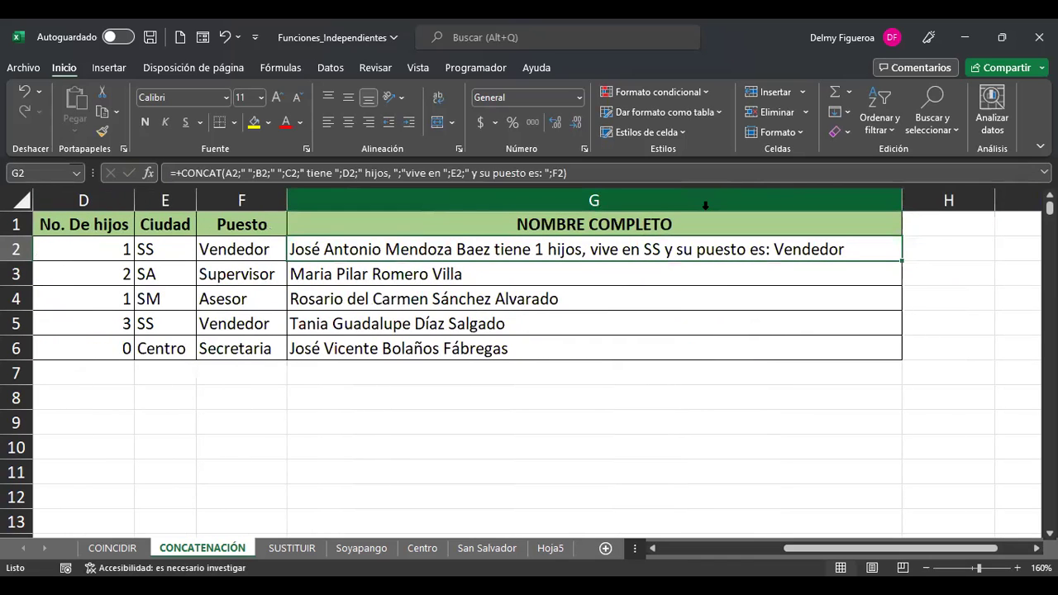
pyautogui.press('F2')
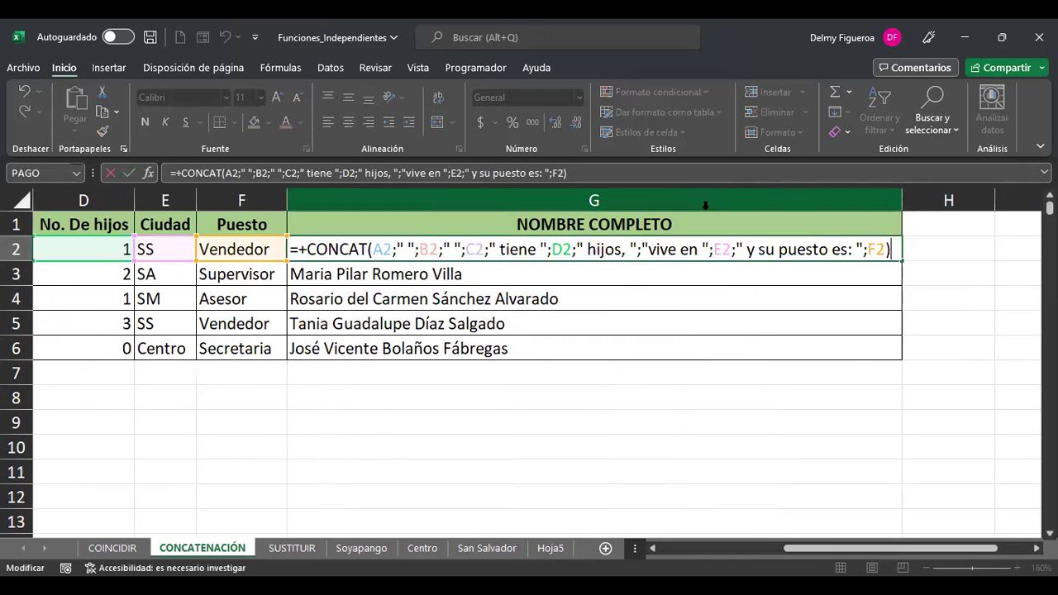
pyautogui.press('Return')
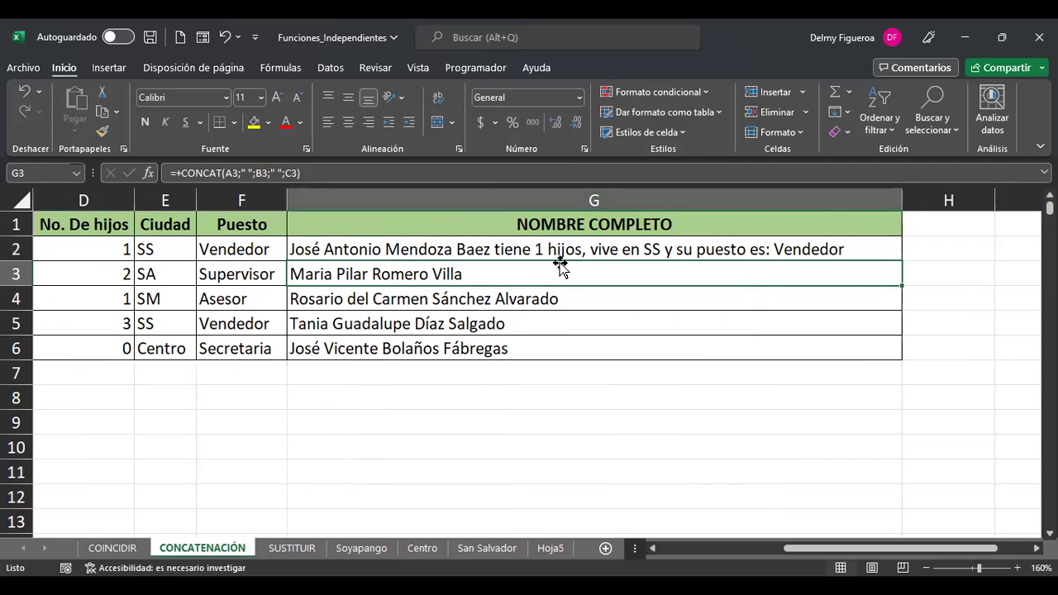
# Fill the G2 CONCAT formula down to G6 and widen the NOMBRE COMPLETO column
pyautogui.click(858, 252)
pyautogui.moveTo(902, 262); pyautogui.dragTo(897, 353)
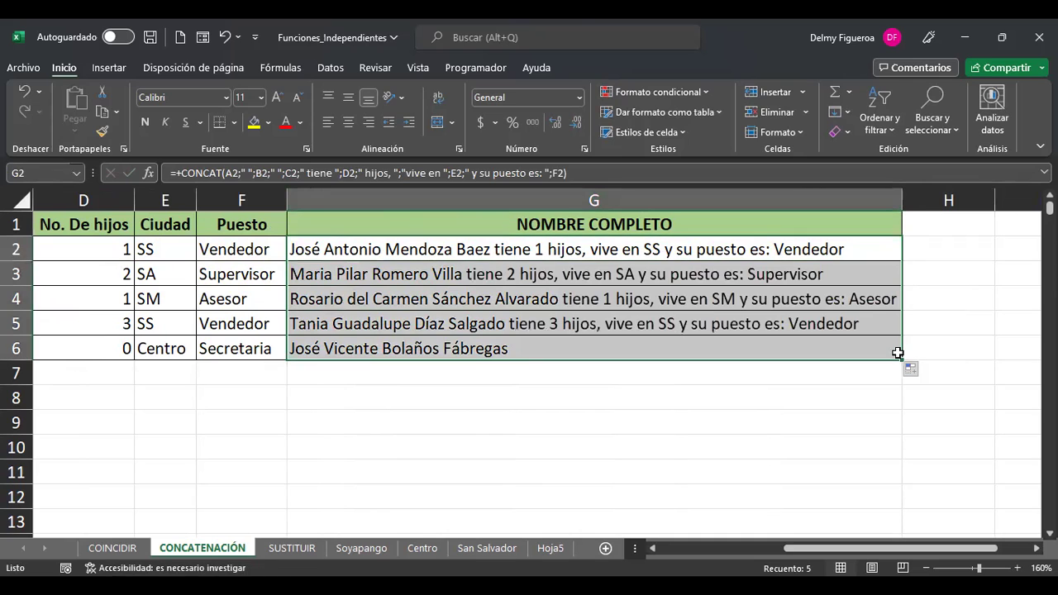
pyautogui.moveTo(902, 200); pyautogui.dragTo(958, 201)
# Inspect the copied CONCAT formulas in G3 and G4 and the original formula in G2
pyautogui.click(812, 267)
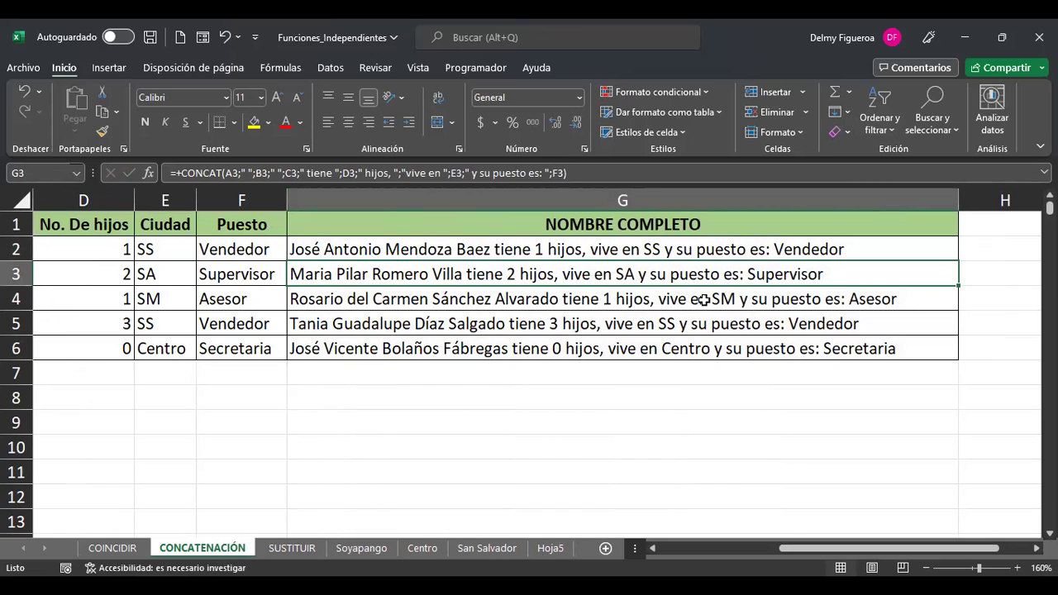
pyautogui.click(921, 301)
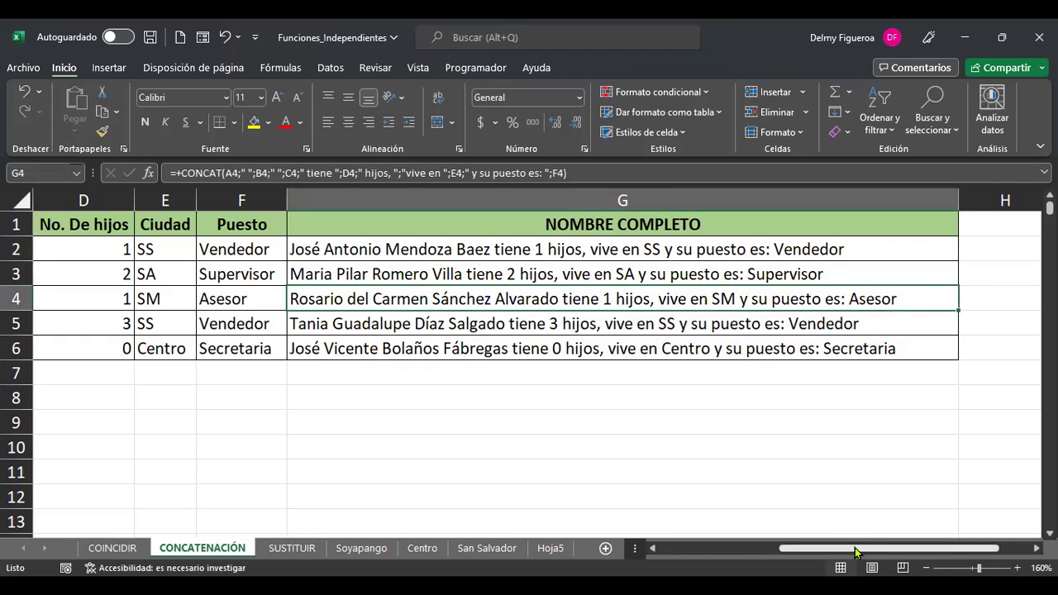
pyautogui.moveTo(854, 547)
pyautogui.mouseDown()
pyautogui.moveTo(731, 549)
pyautogui.moveTo(836, 557)
pyautogui.mouseUp()
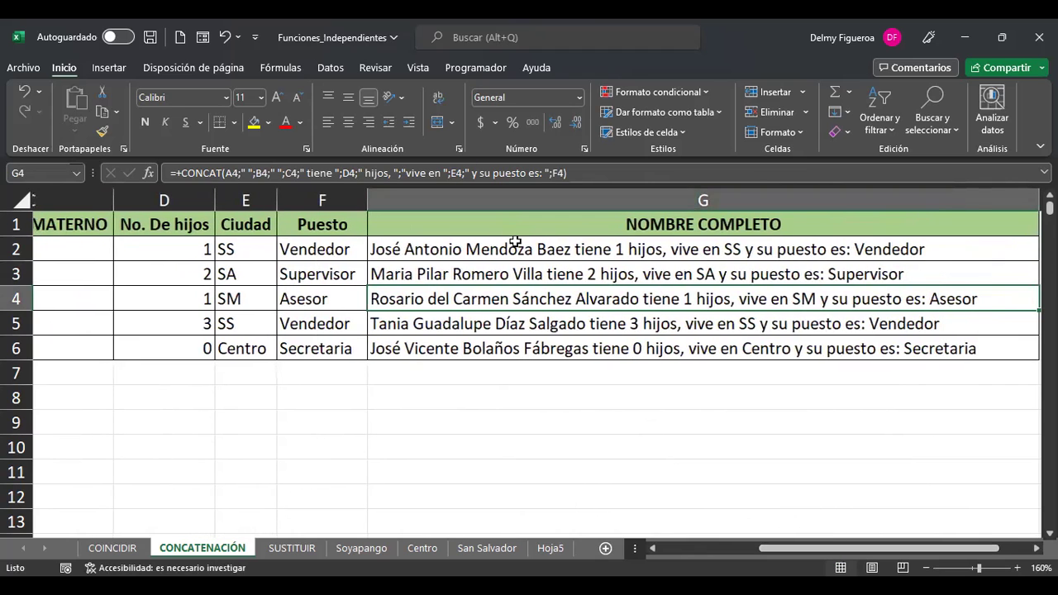
pyautogui.click(515, 243)
pyautogui.doubleClick(515, 243)
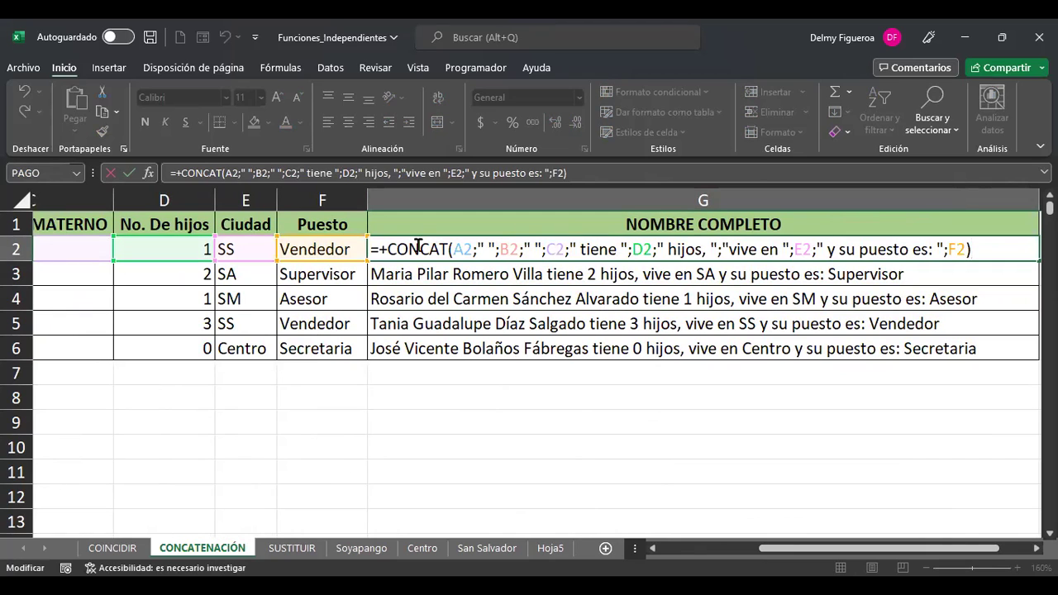
pyautogui.press('Return')
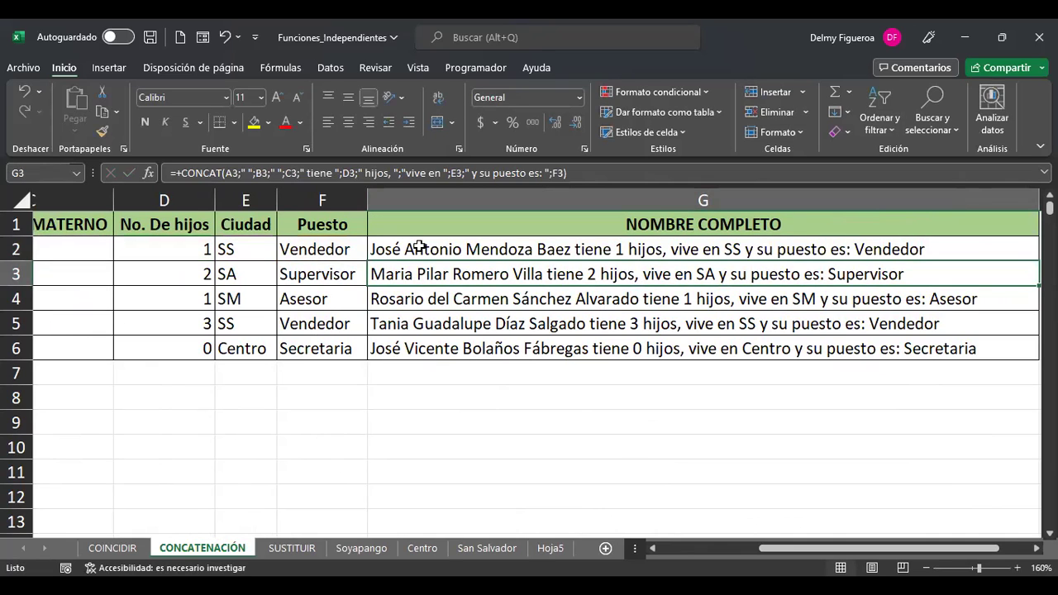
# Start a "+conca" entry in empty cell G8 to view the matching functions, and discard it
pyautogui.press('Down')
pyautogui.press('Down')
pyautogui.press('Down')
pyautogui.press('Down')
pyautogui.press('Down')
pyautogui.press('Down')
pyautogui.press('Up')
pyautogui.press('Up')
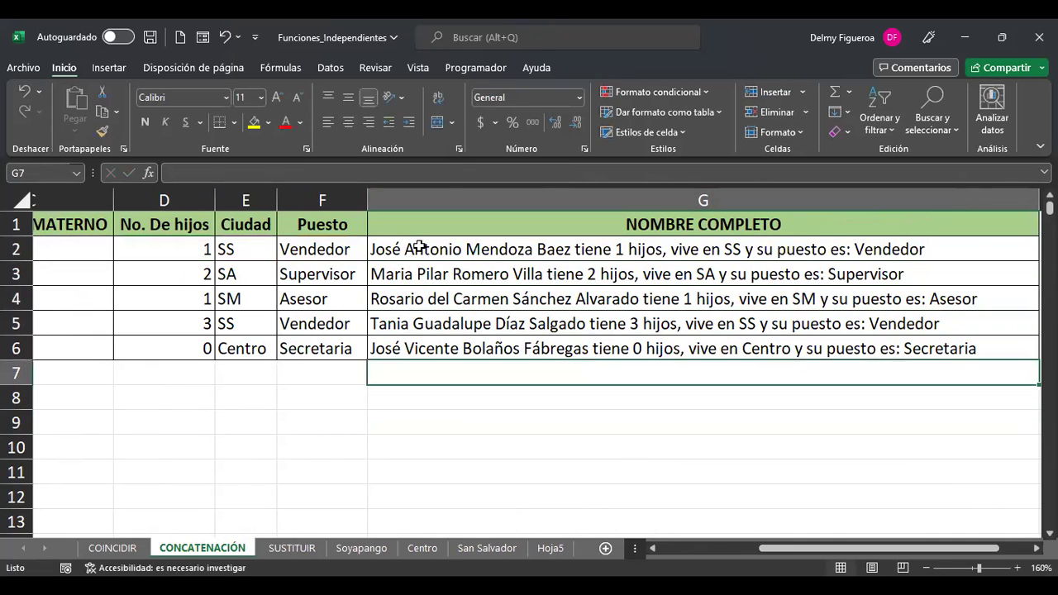
pyautogui.press('Down')
pyautogui.write('+')
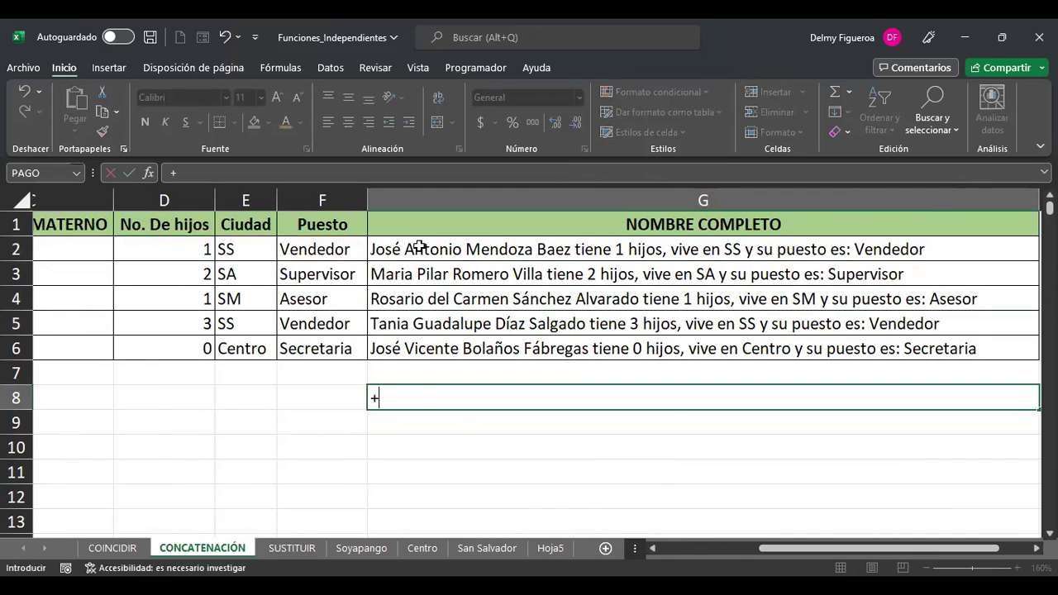
pyautogui.write('conca')
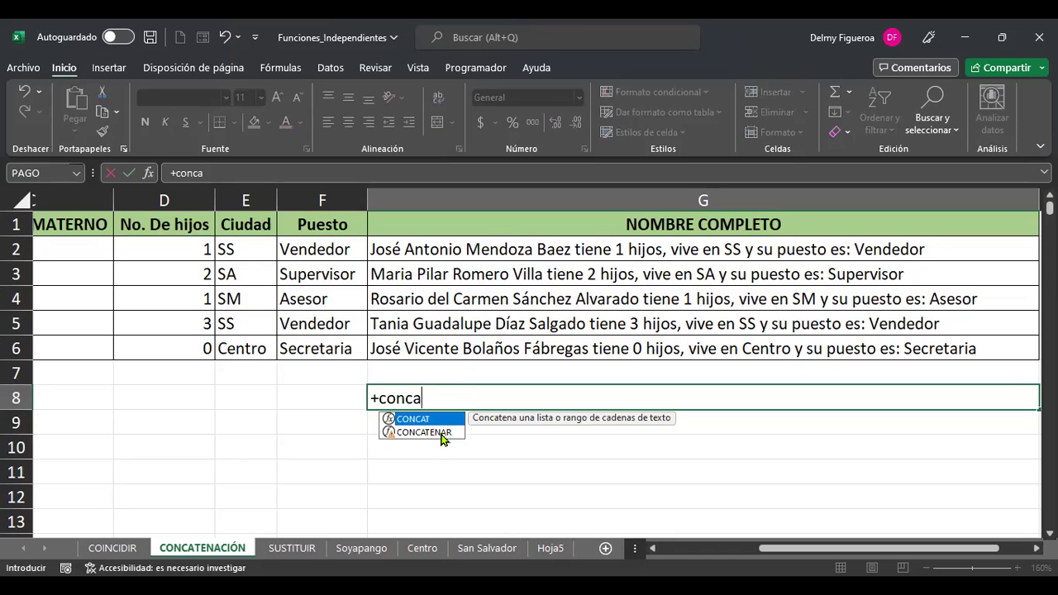
pyautogui.press('Escape')
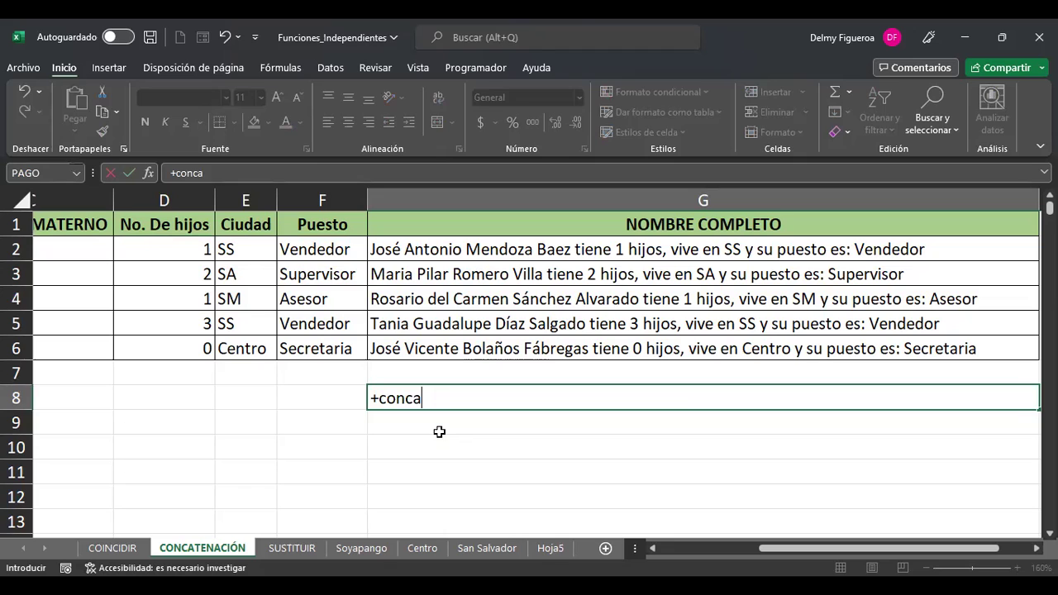
pyautogui.press('Escape')
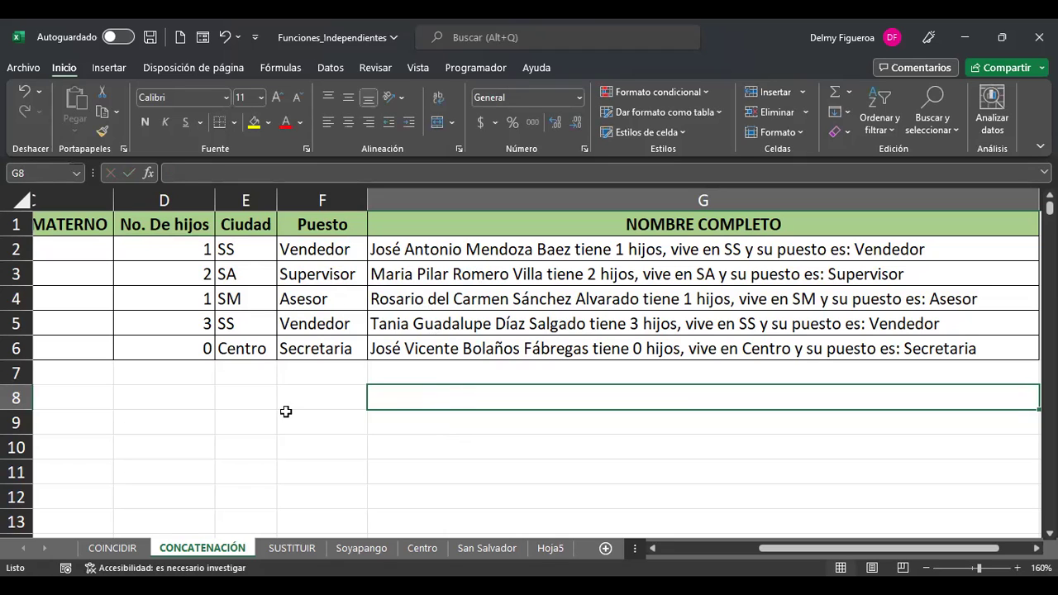
# On the SUSTITUIR sheet, enter the heading "No. DUI" in cell J2
pyautogui.click(303, 556)
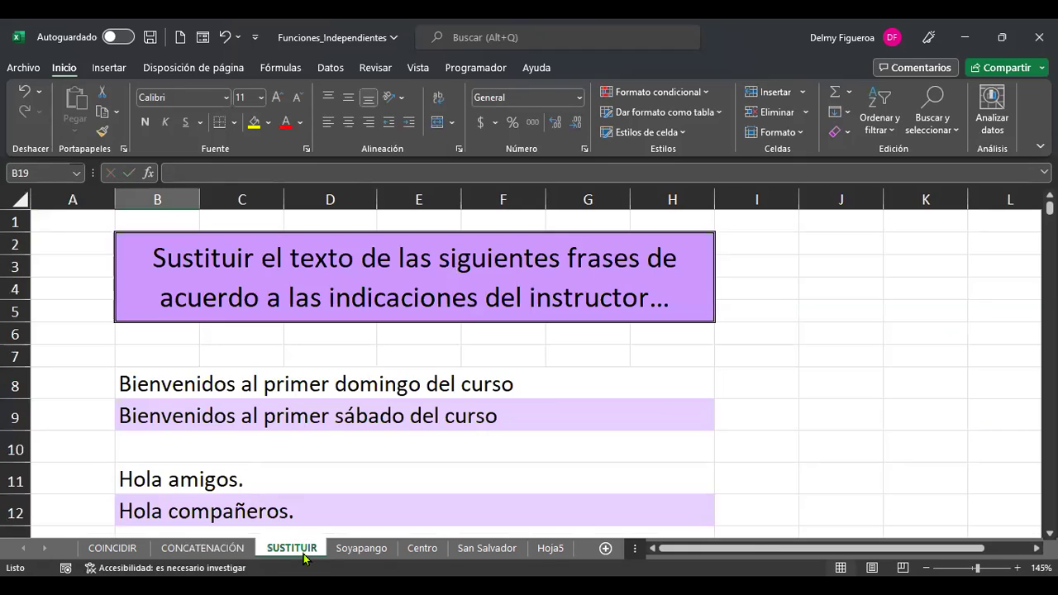
pyautogui.click(666, 408)
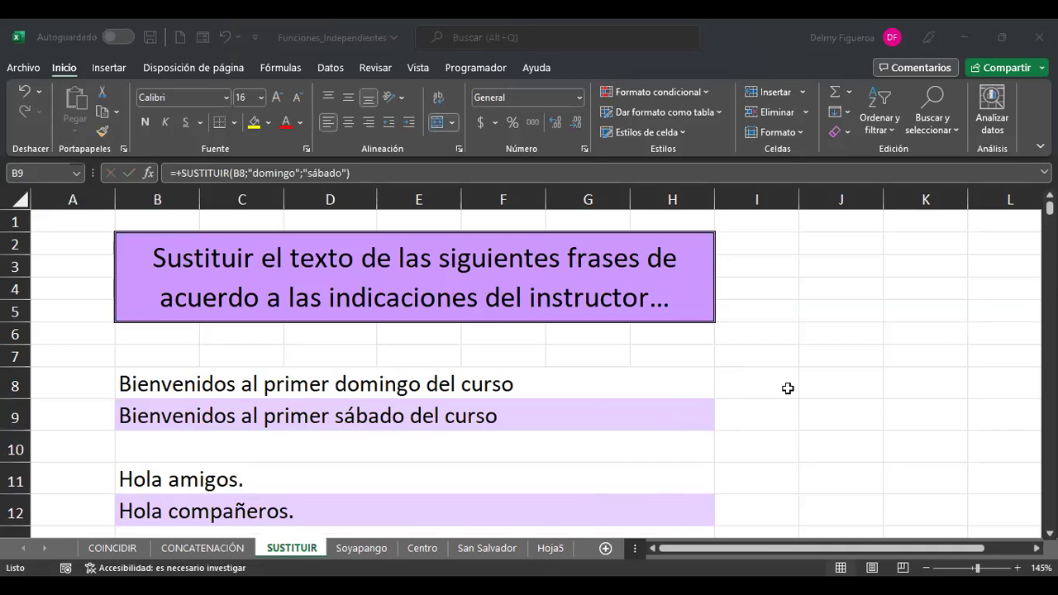
pyautogui.moveTo(827, 549); pyautogui.dragTo(910, 550)
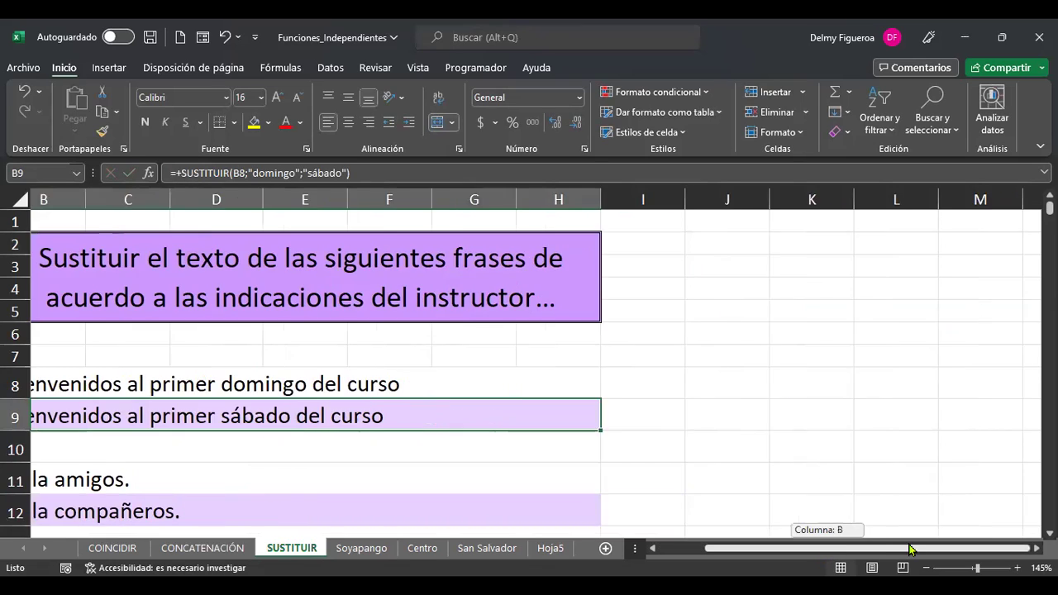
pyautogui.click(718, 242)
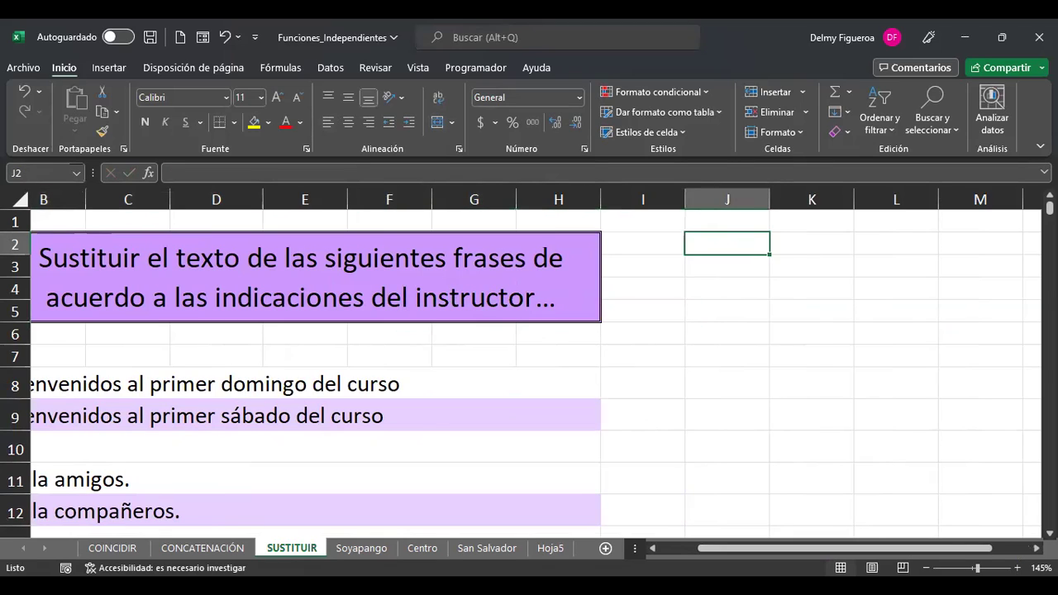
pyautogui.write('No.')
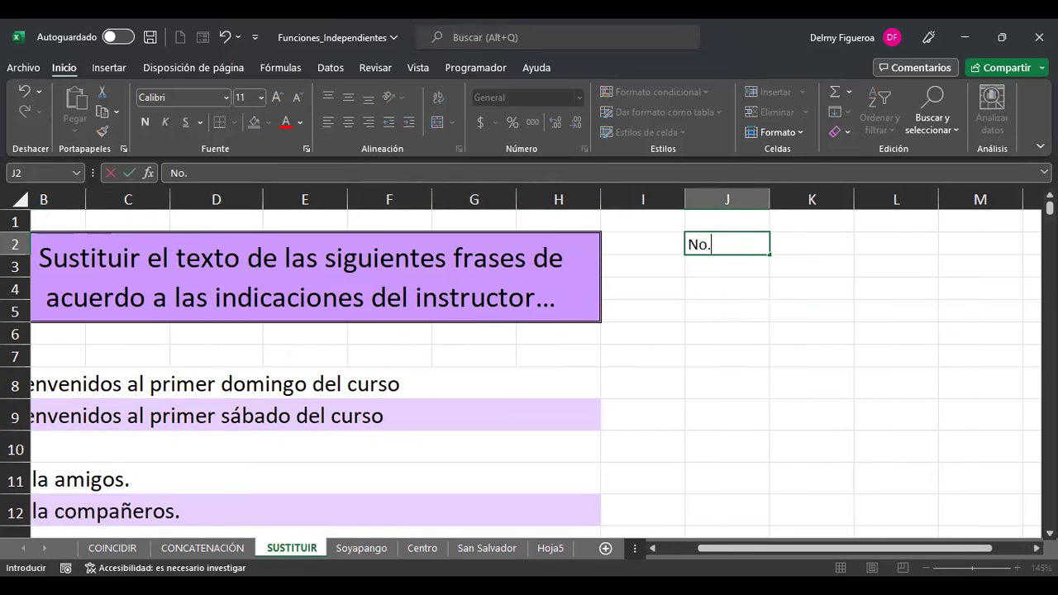
pyautogui.write(' DUI')
pyautogui.press('Return')
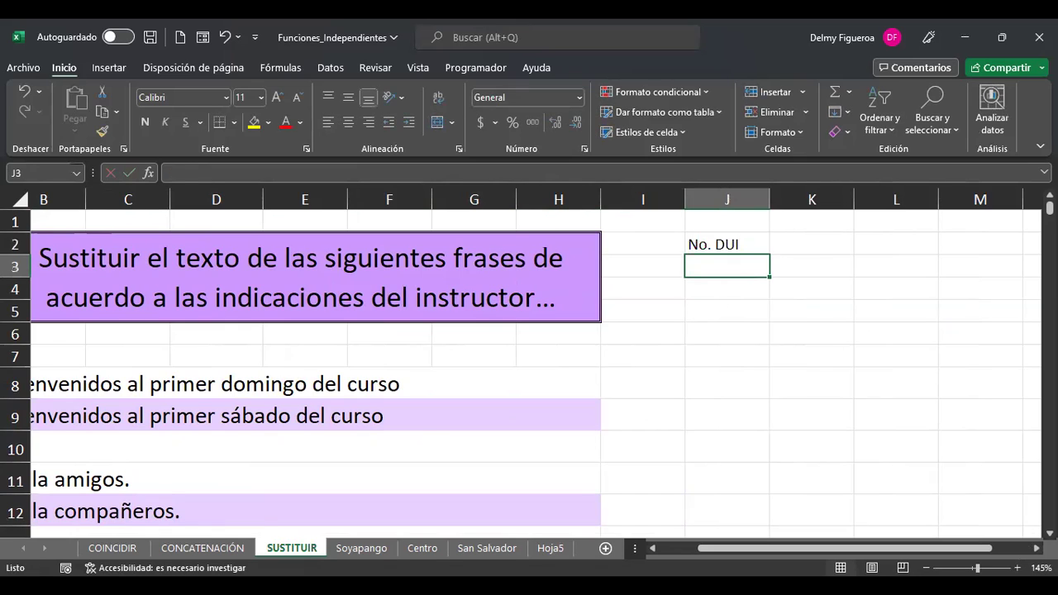
# Enter a sample DUI number in J3, fill it down as a series to J10, and fit column J to its content
pyautogui.write('12345678-9')
pyautogui.press('Return')
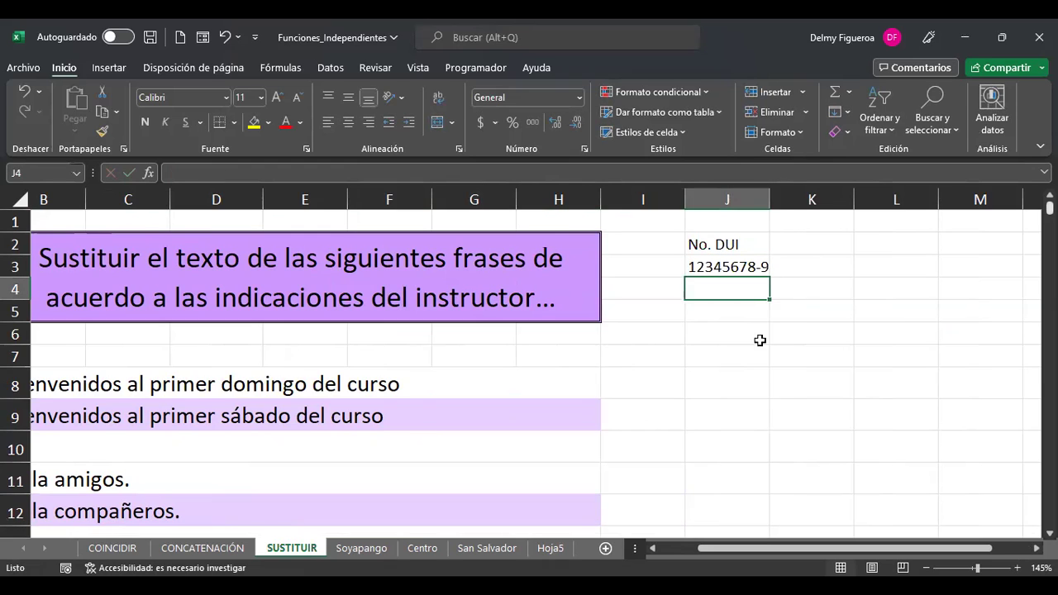
pyautogui.doubleClick(775, 199)
pyautogui.click(765, 266)
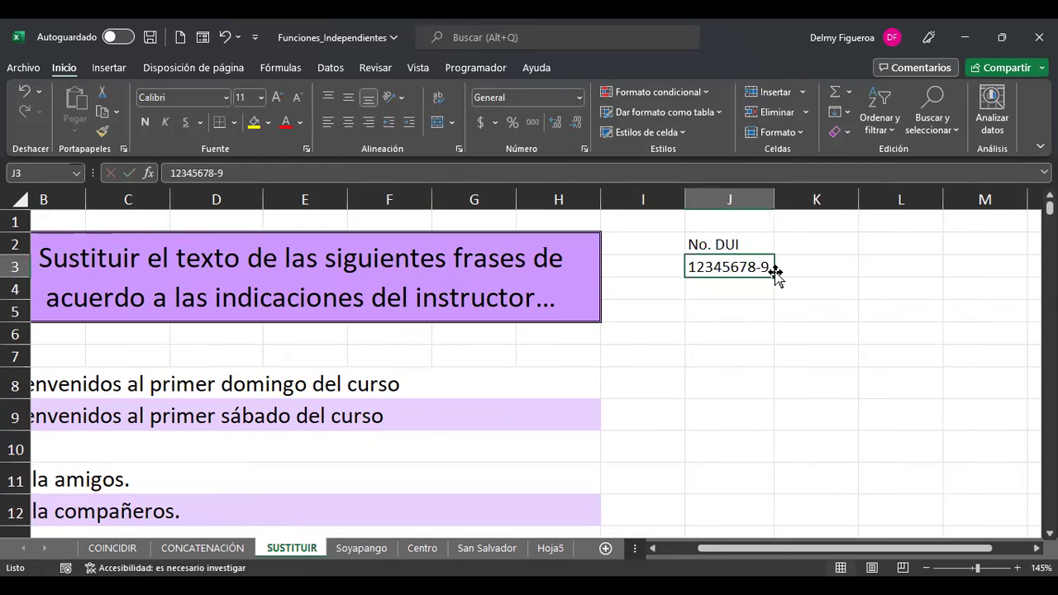
pyautogui.moveTo(773, 273); pyautogui.dragTo(779, 460)
pyautogui.doubleClick(774, 199)
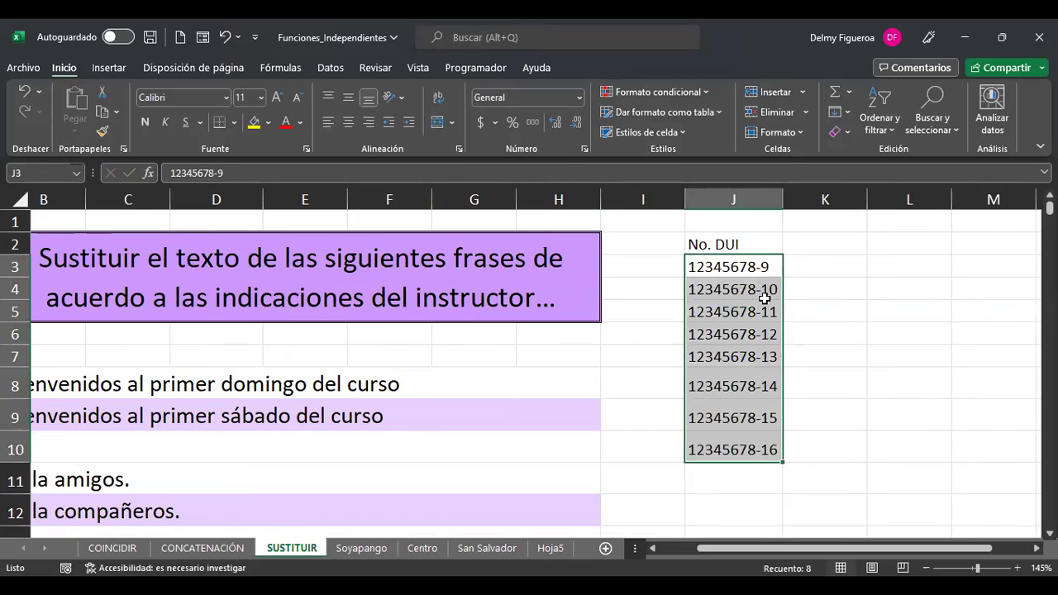
# Append "/IN" to the DUI number in J3 and fit column J to its content
pyautogui.click(764, 295)
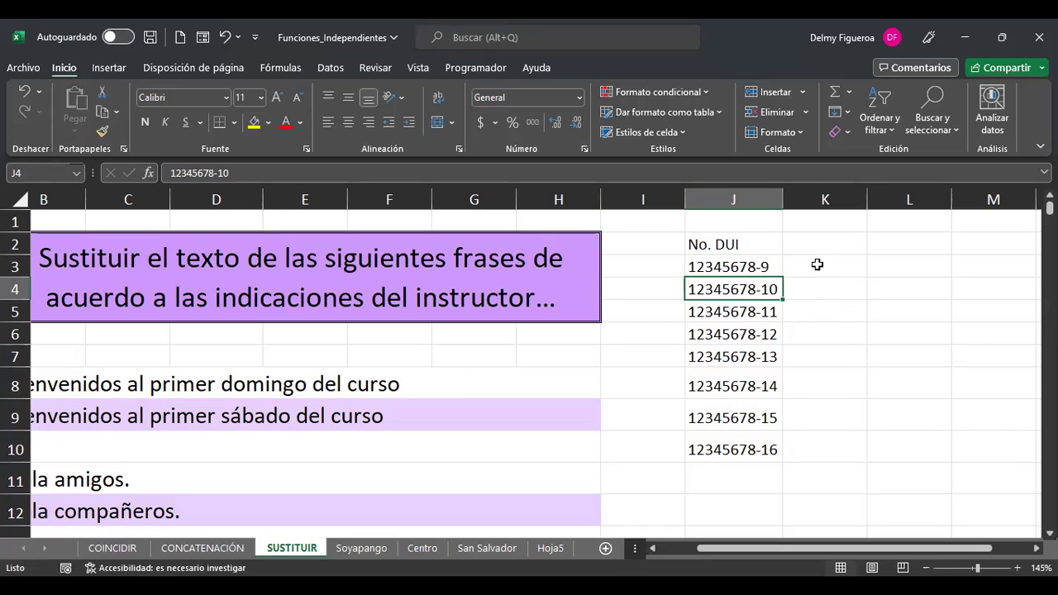
pyautogui.doubleClick(761, 266)
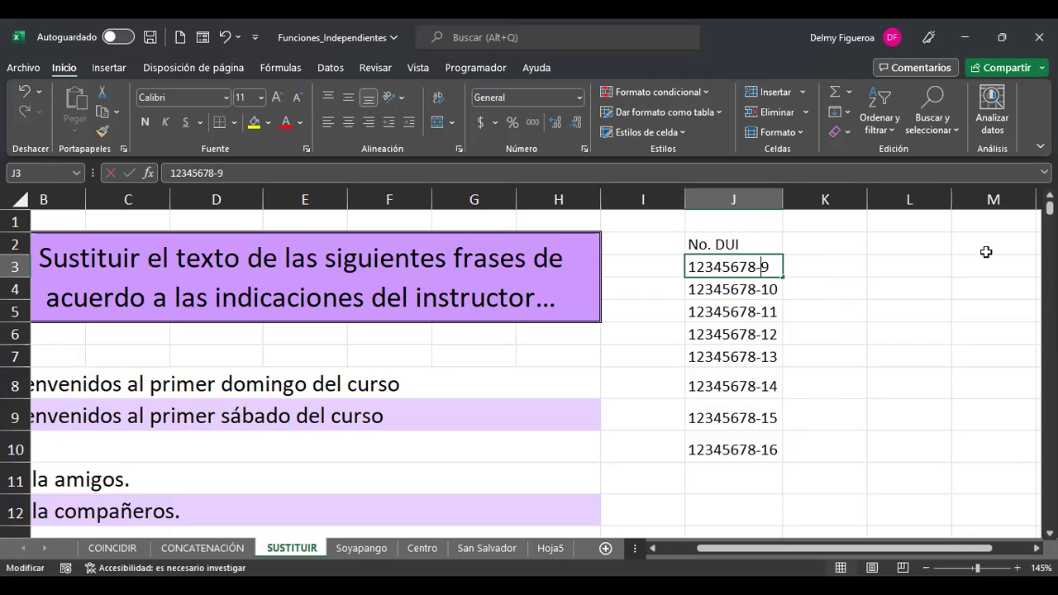
pyautogui.press('Right')
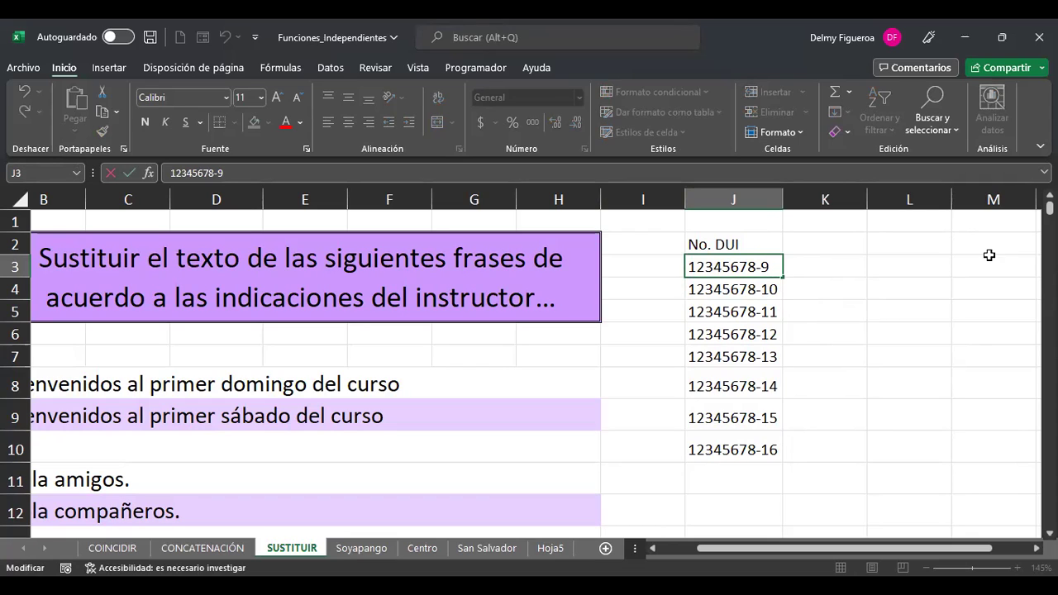
pyautogui.write('/')
pyautogui.write('IN')
pyautogui.press('Return')
pyautogui.doubleClick(783, 200)
# Try to fill the J3 entry down to J10, and undo the fill
pyautogui.click(773, 266)
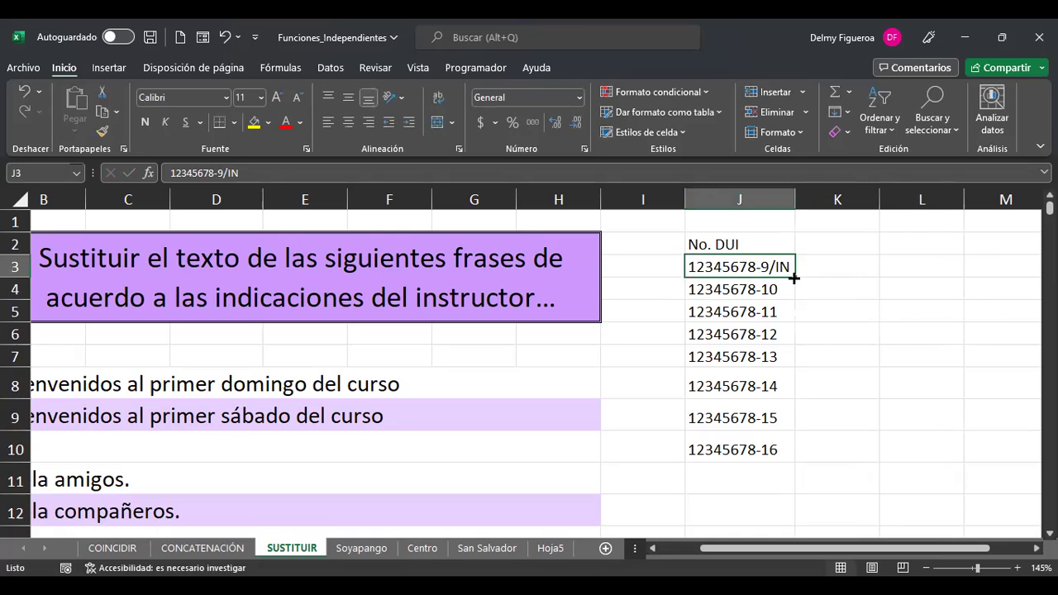
pyautogui.moveTo(794, 279); pyautogui.dragTo(794, 461)
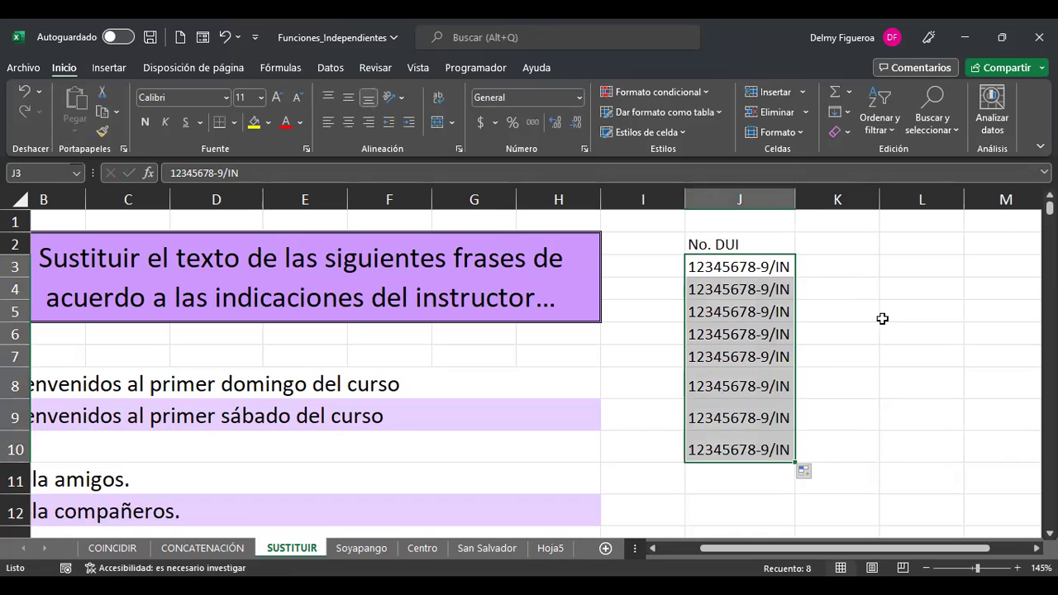
pyautogui.click(843, 266)
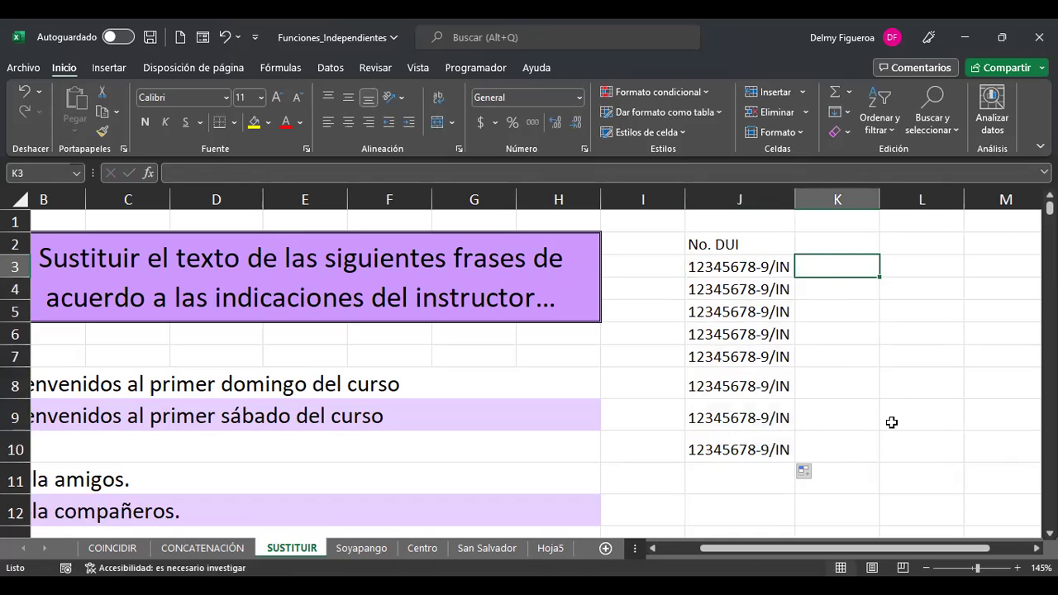
pyautogui.click(729, 270)
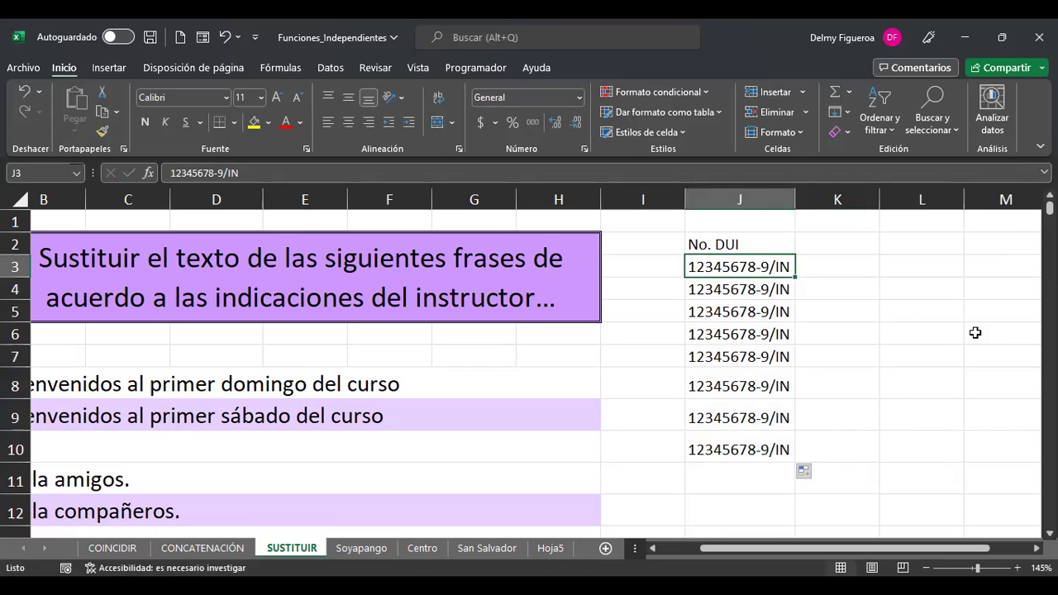
pyautogui.hotkey('ctrl', 'z')
# Append "/SS" to the DUI number in J4 and fit column J to its content
pyautogui.click(726, 291)
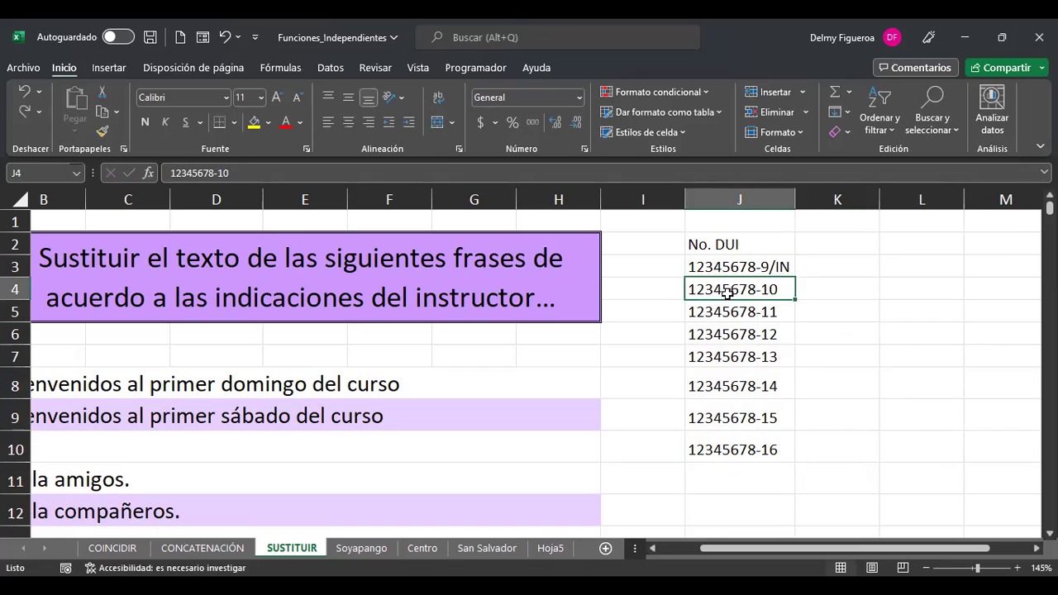
pyautogui.press('F2')
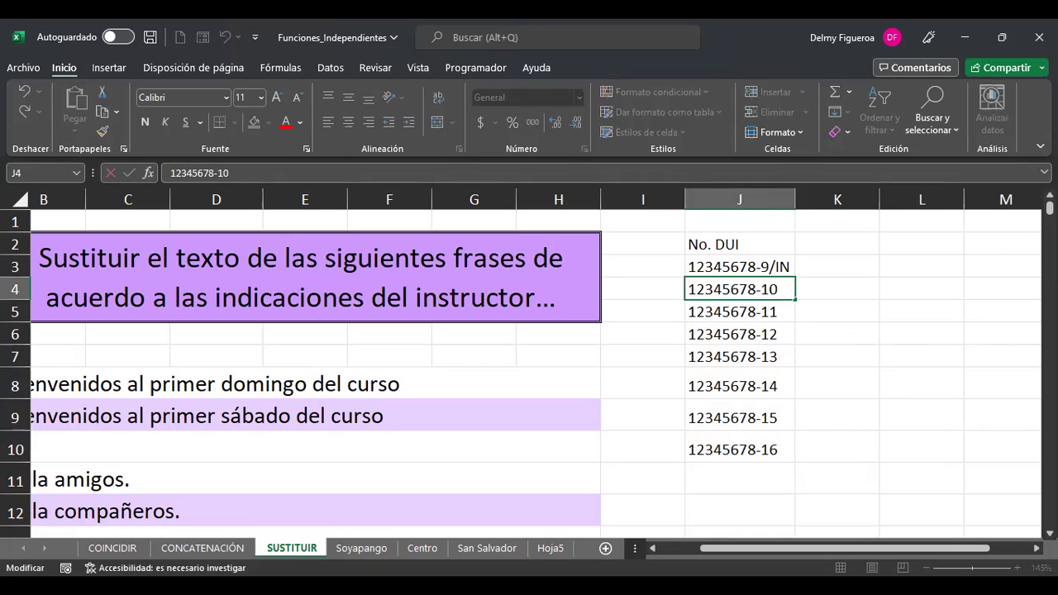
pyautogui.write('/SS')
pyautogui.press('Return')
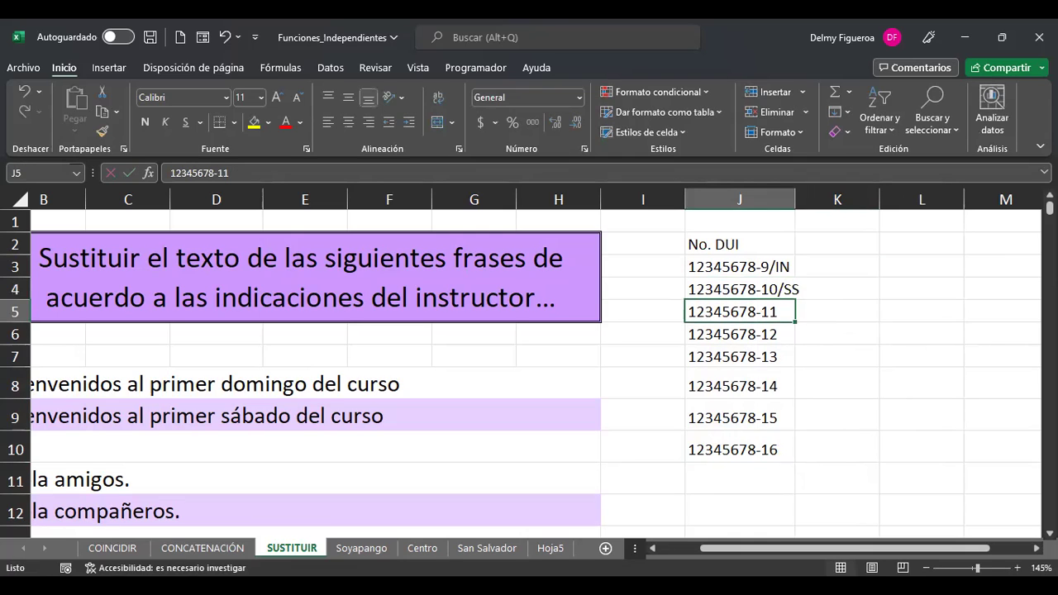
pyautogui.doubleClick(796, 206)
# Append "/SA" to the number in J5 and "/SM" to the one in J6, and widen column J slightly
pyautogui.press('F2')
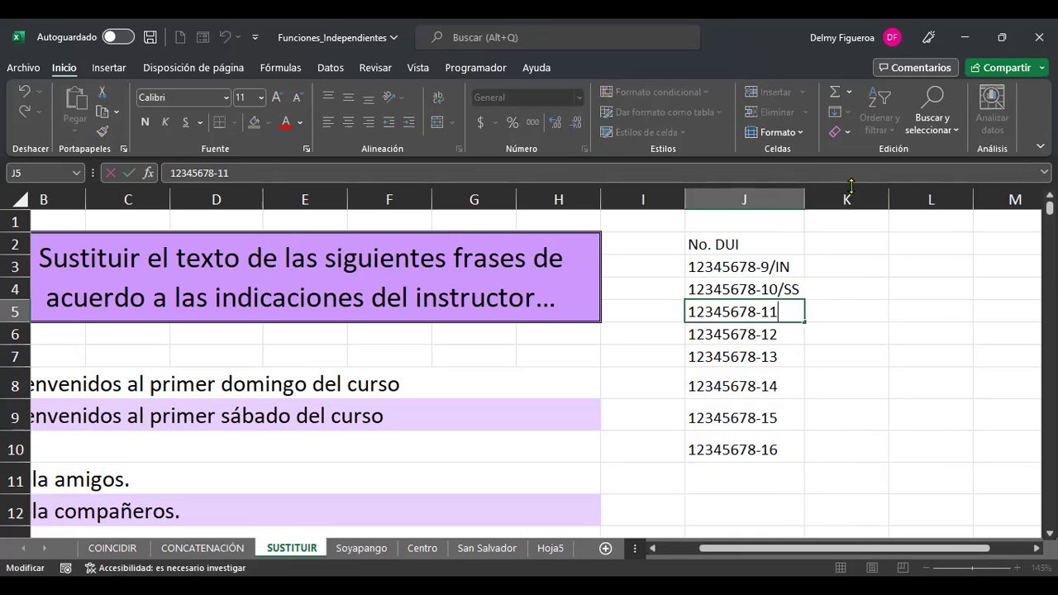
pyautogui.write('/SA')
pyautogui.press('Return')
pyautogui.press('F2')
pyautogui.write('/SM')
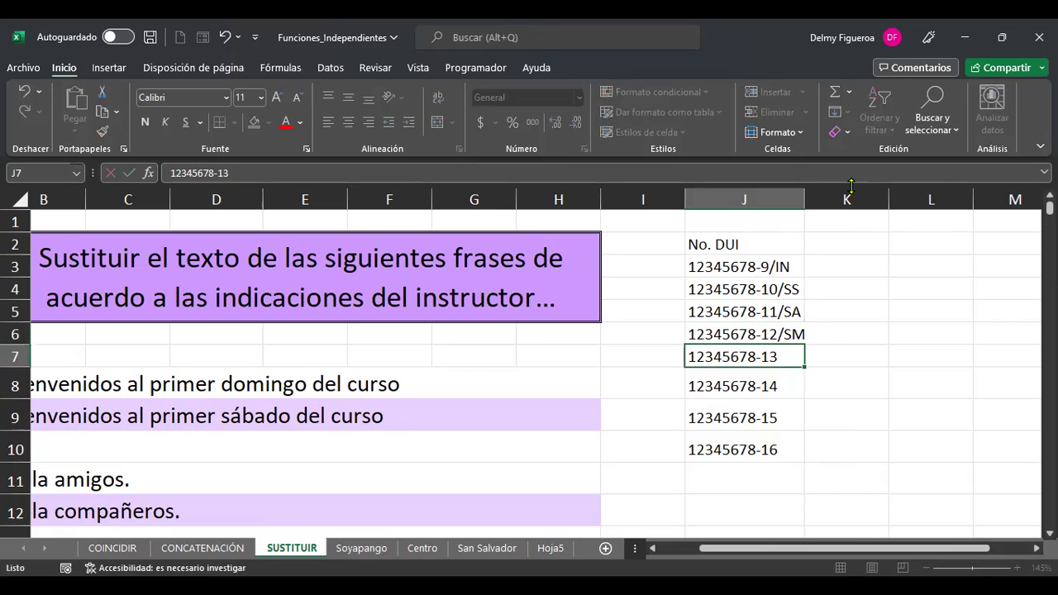
pyautogui.press('Return')
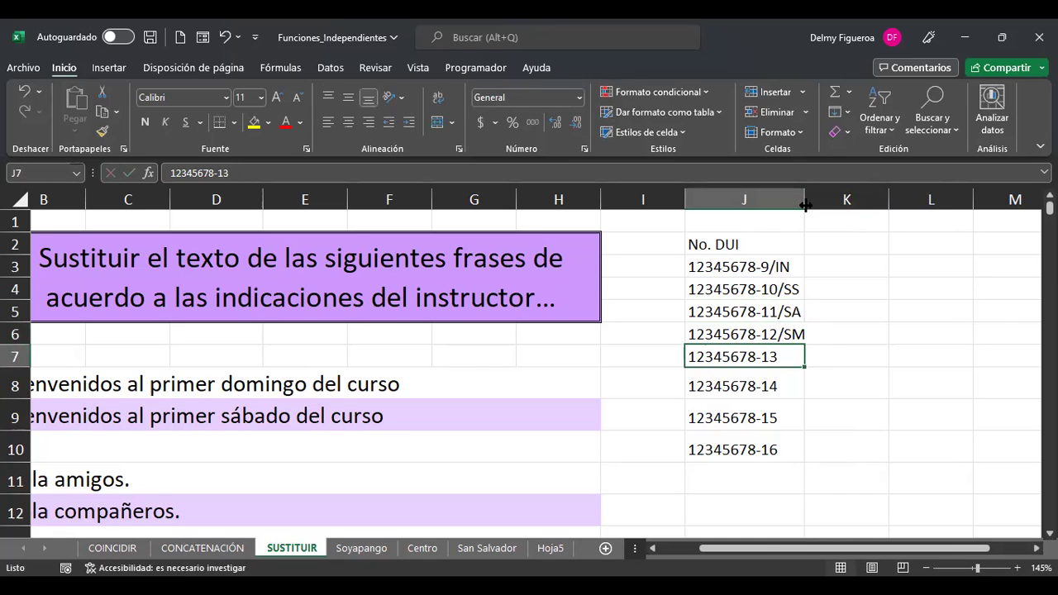
pyautogui.moveTo(798, 200); pyautogui.dragTo(810, 200)
# In K3, enter +SUSTITUIR(J3;"-";"") to remove the hyphen from the DUI number, and fit column K to its content
pyautogui.click(865, 265)
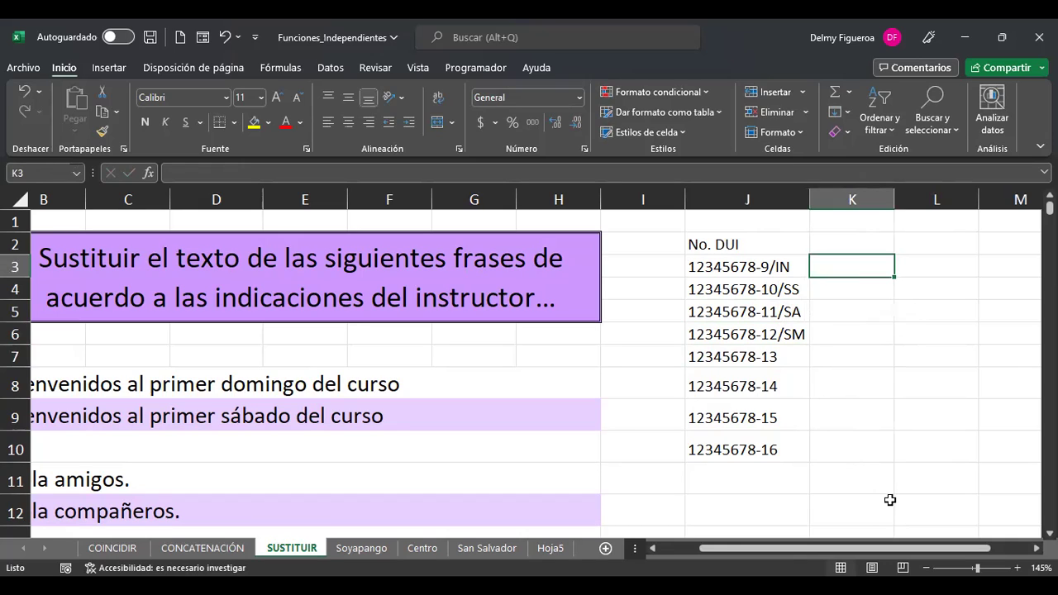
pyautogui.write('+')
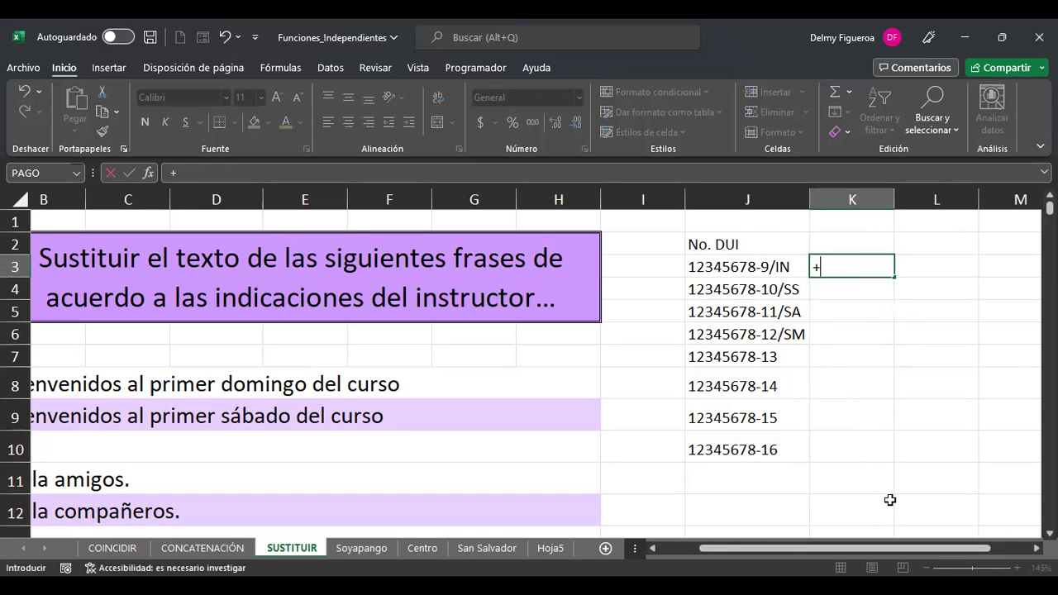
pyautogui.write('sus')
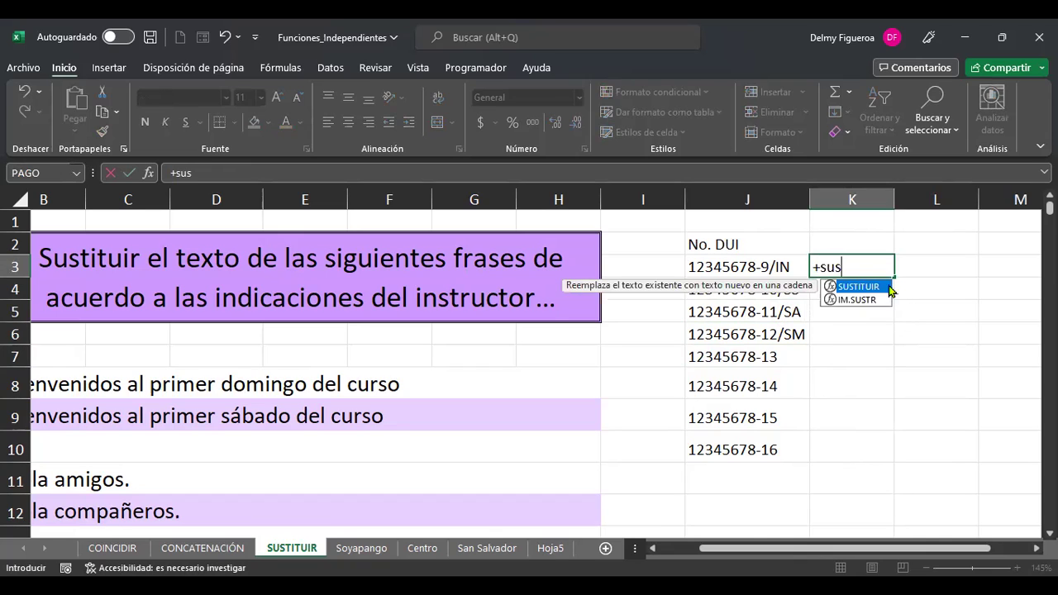
pyautogui.press('Tab')
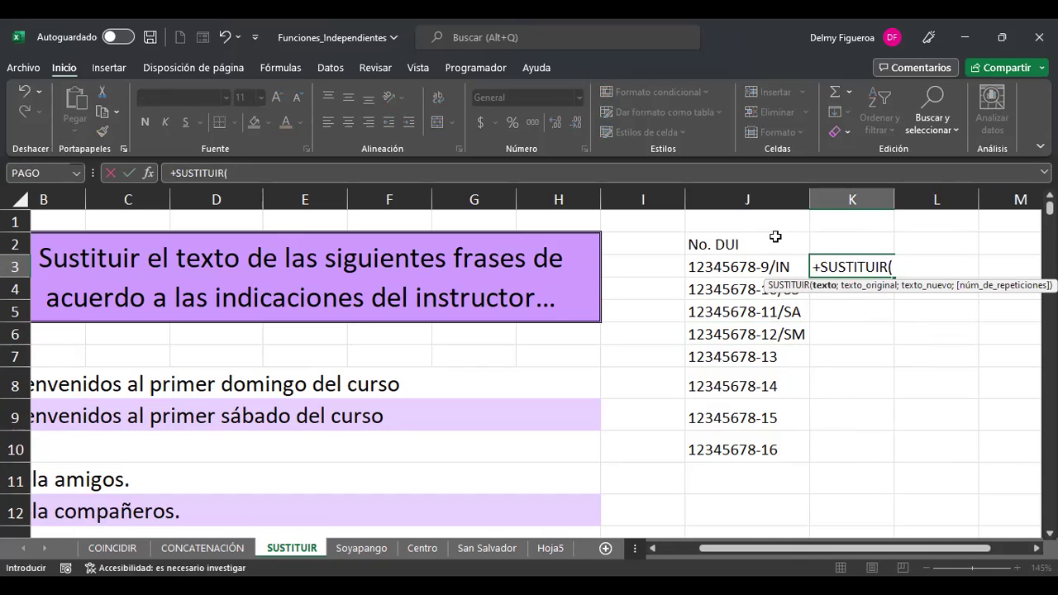
pyautogui.click(748, 267)
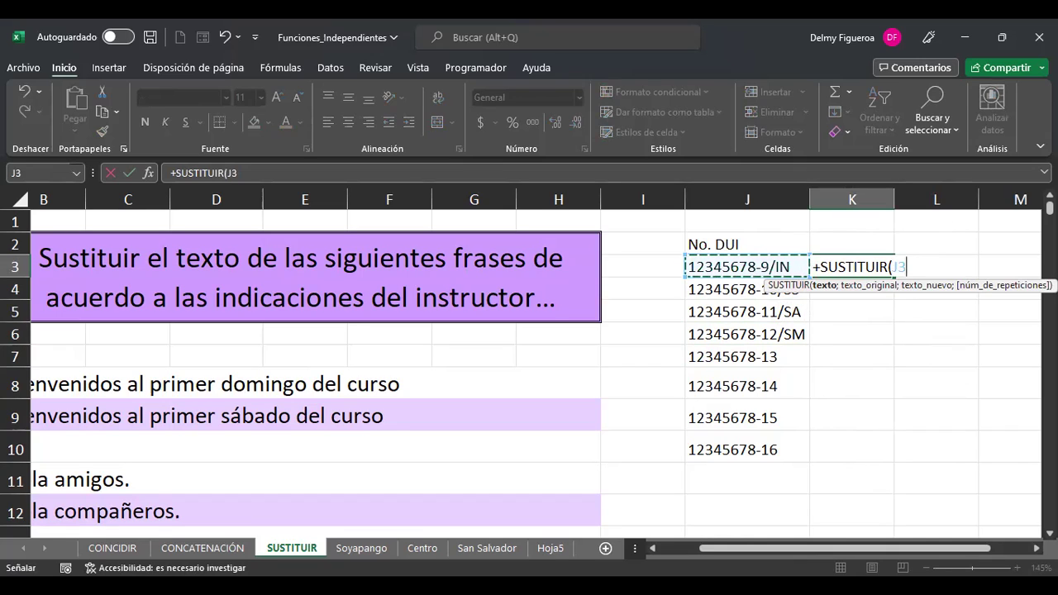
pyautogui.write(';')
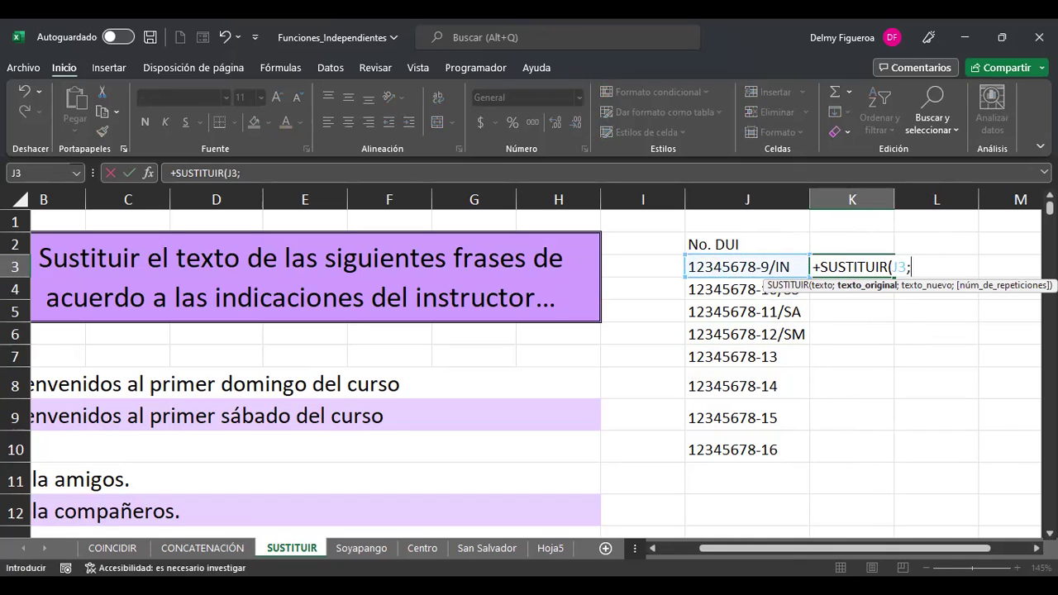
pyautogui.write('"-";')
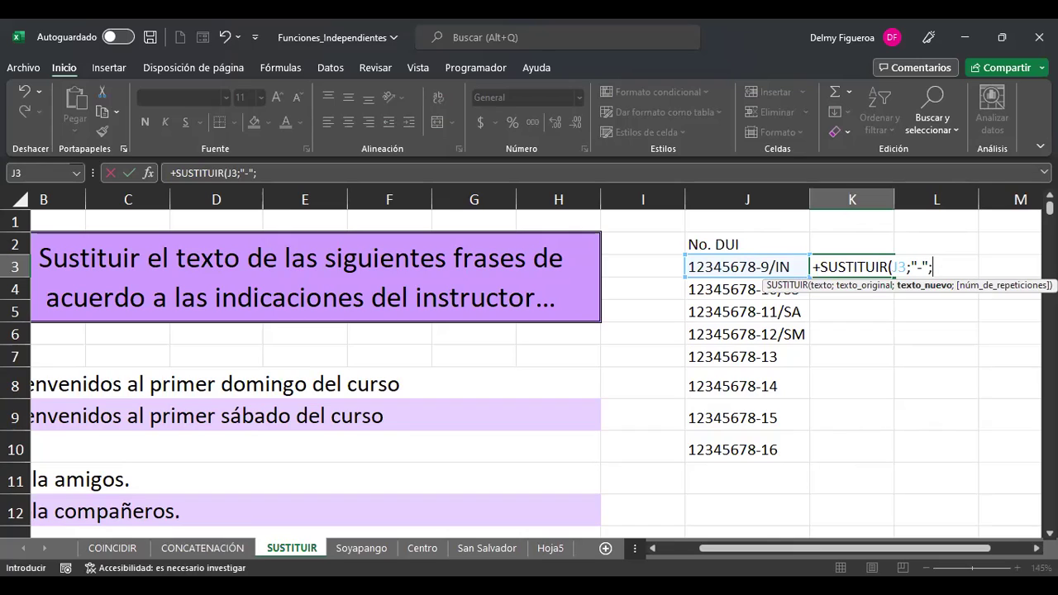
pyautogui.write('""')
pyautogui.press('BackSpace')
pyautogui.press('Return')
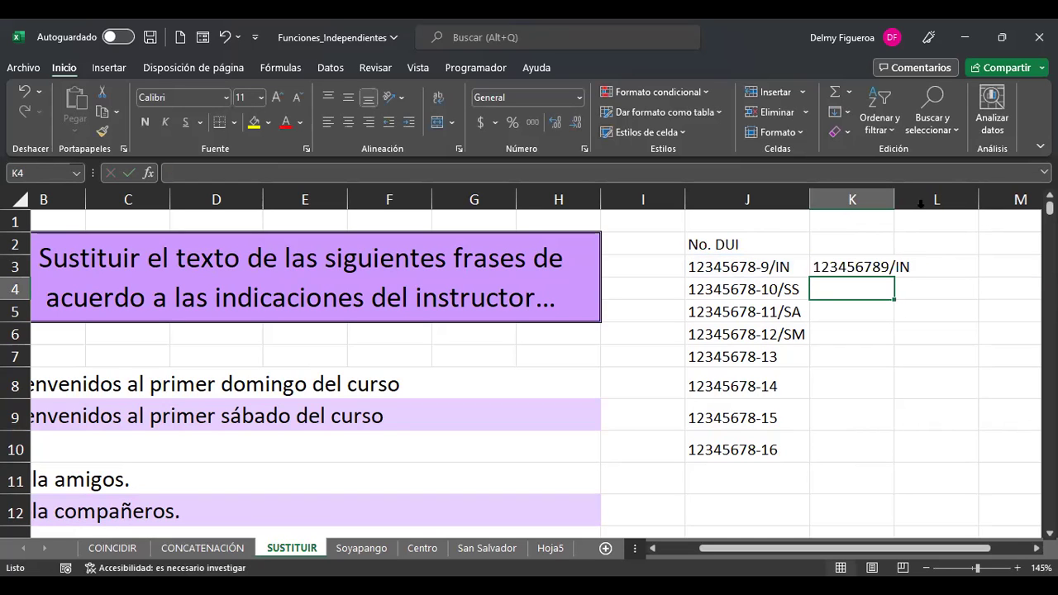
pyautogui.doubleClick(893, 199)
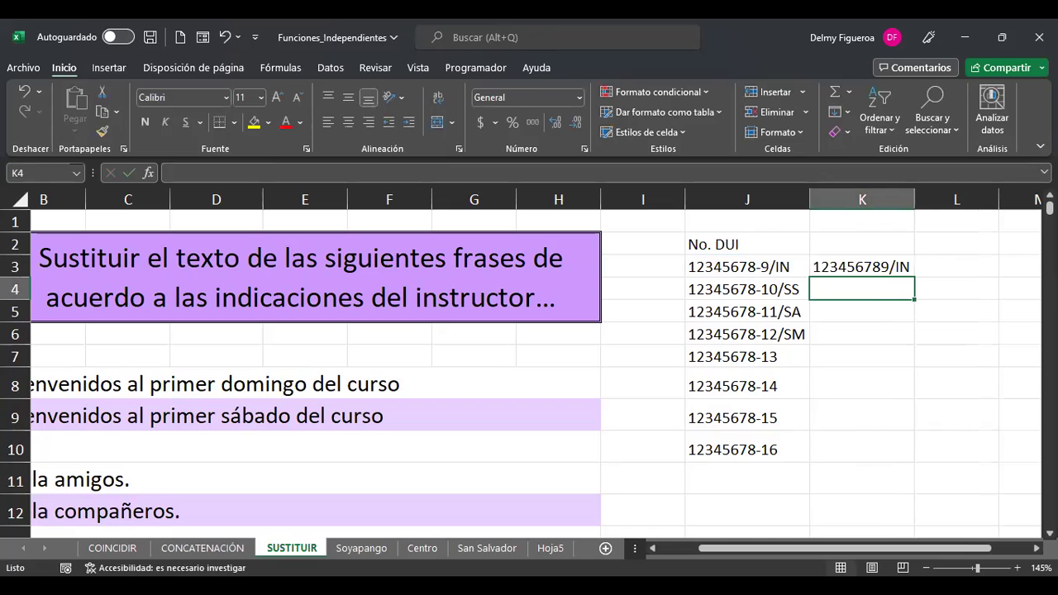
pyautogui.click(861, 266)
pyautogui.press('F2')
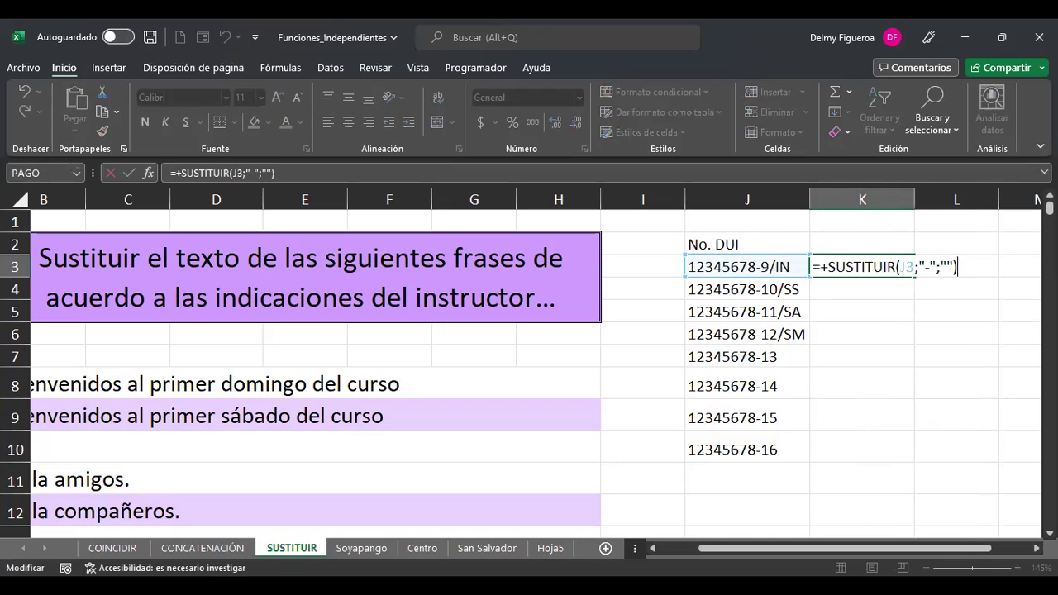
pyautogui.press('Left')
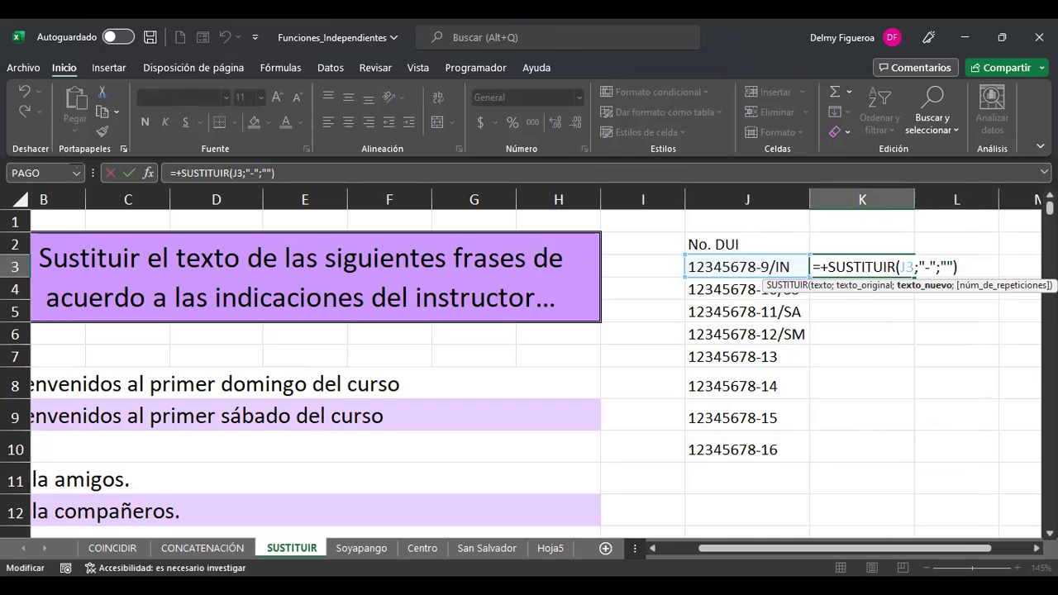
pyautogui.write(';')
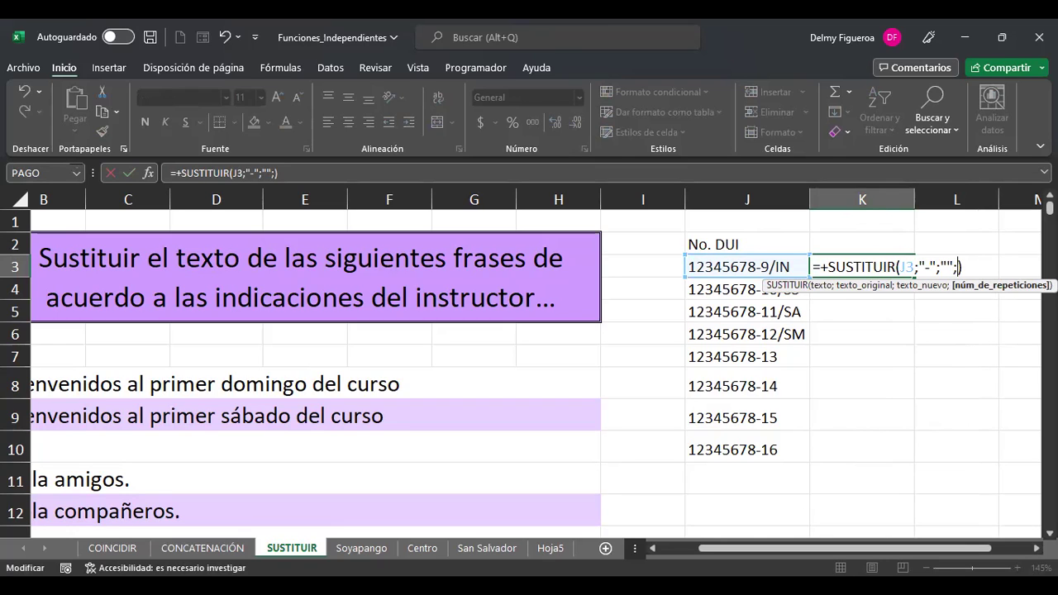
pyautogui.write('sus')
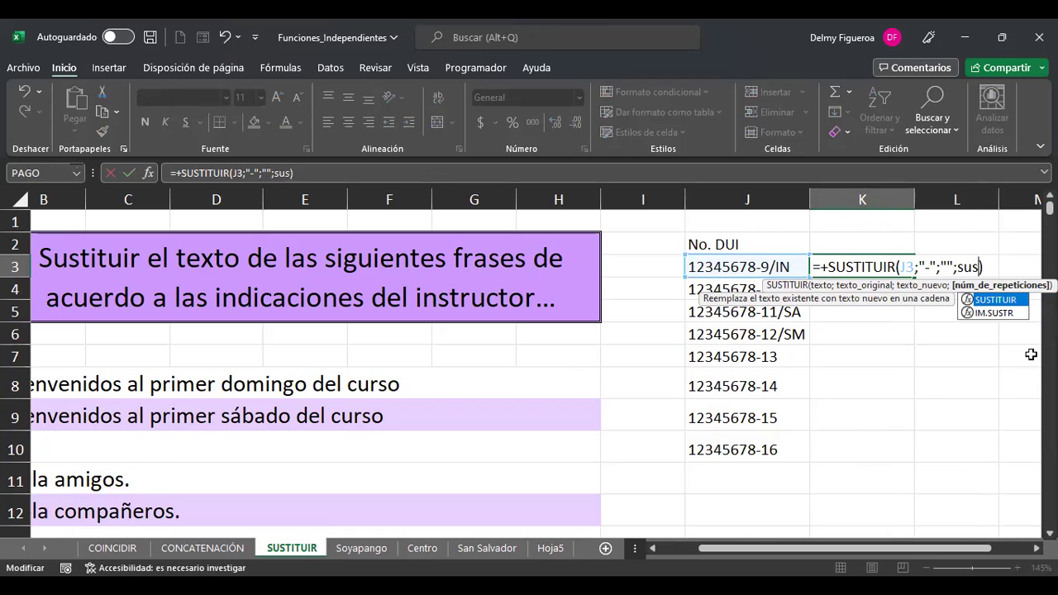
pyautogui.doubleClick(1015, 301)
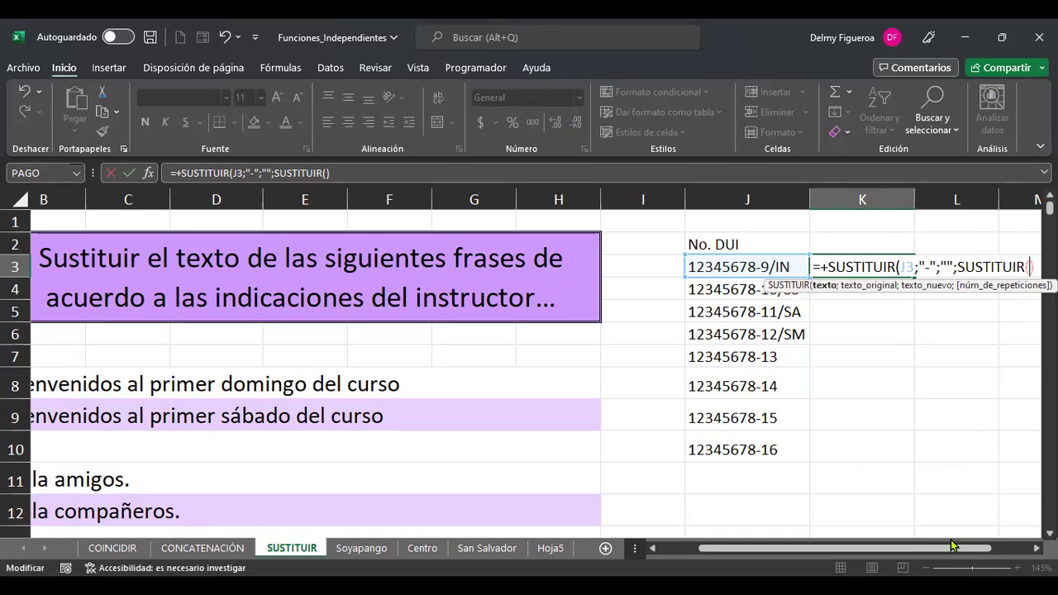
pyautogui.press('Escape')
# Extend the K3 formula with SUSTITUIR(J3;"/";"") as the fourth argument, placed on a new line, and try to enter it
pyautogui.press('F2')
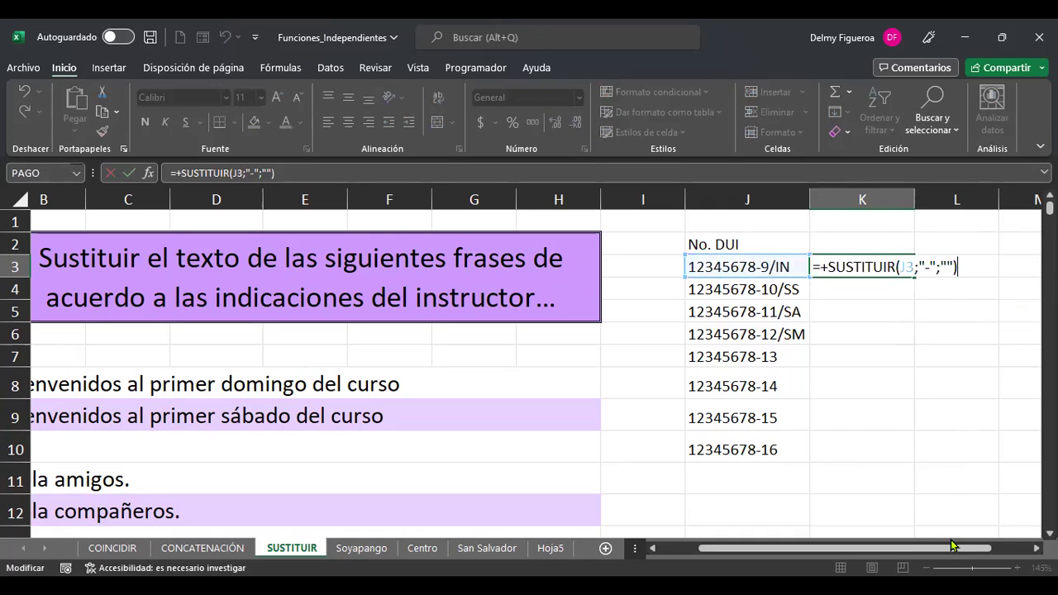
pyautogui.press('Left')
pyautogui.write(';')
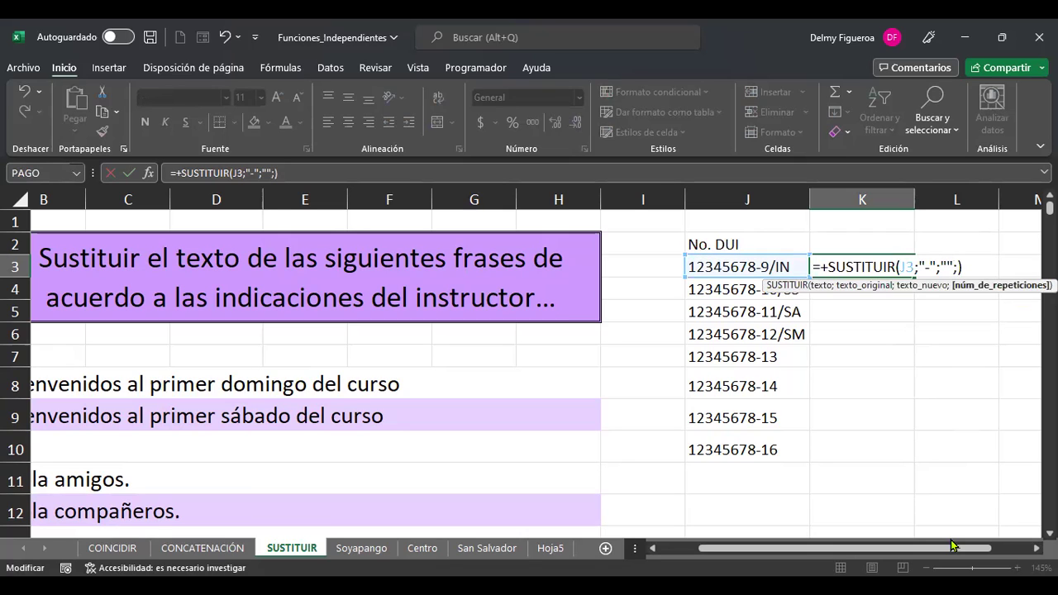
pyautogui.hotkey('alt', 'Return')
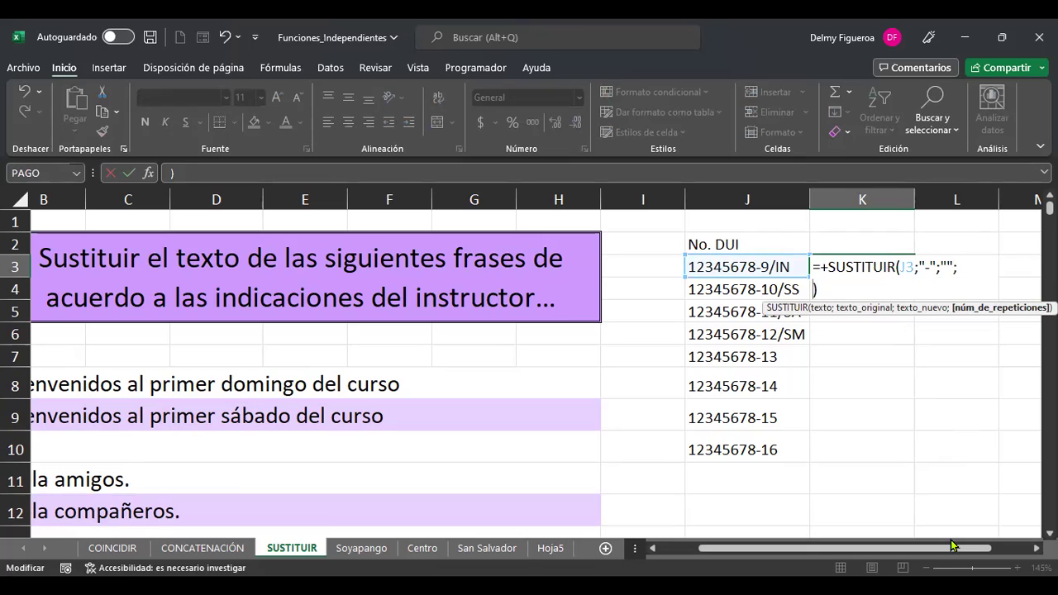
pyautogui.write('sus')
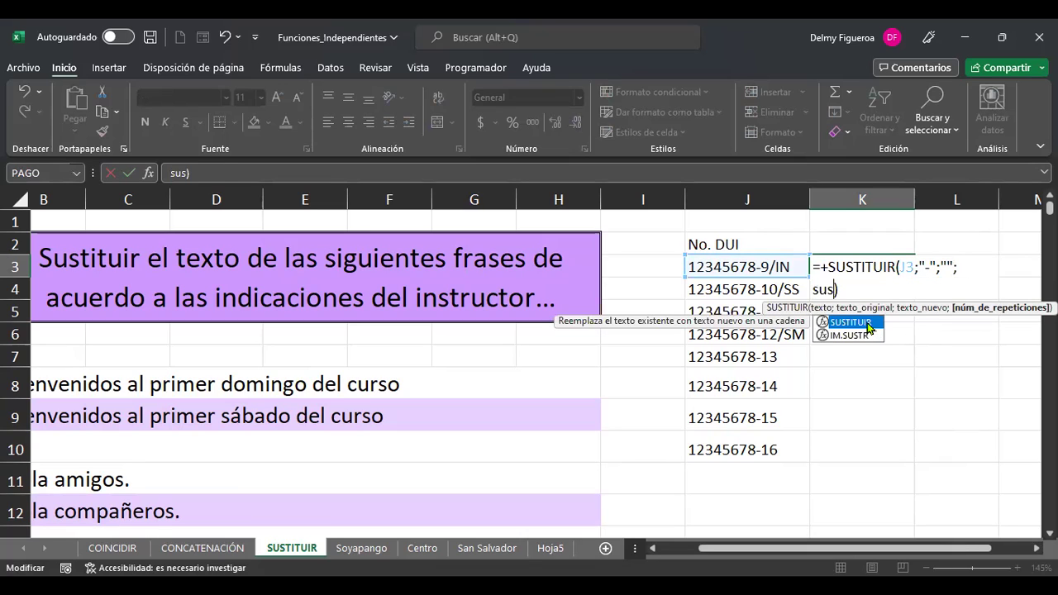
pyautogui.doubleClick(866, 322)
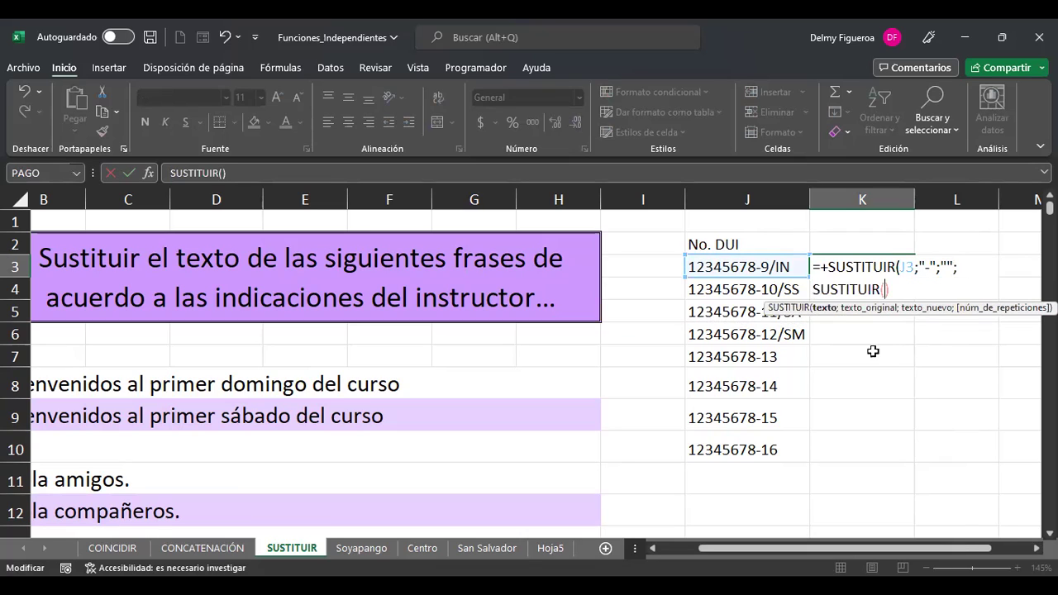
pyautogui.click(767, 265)
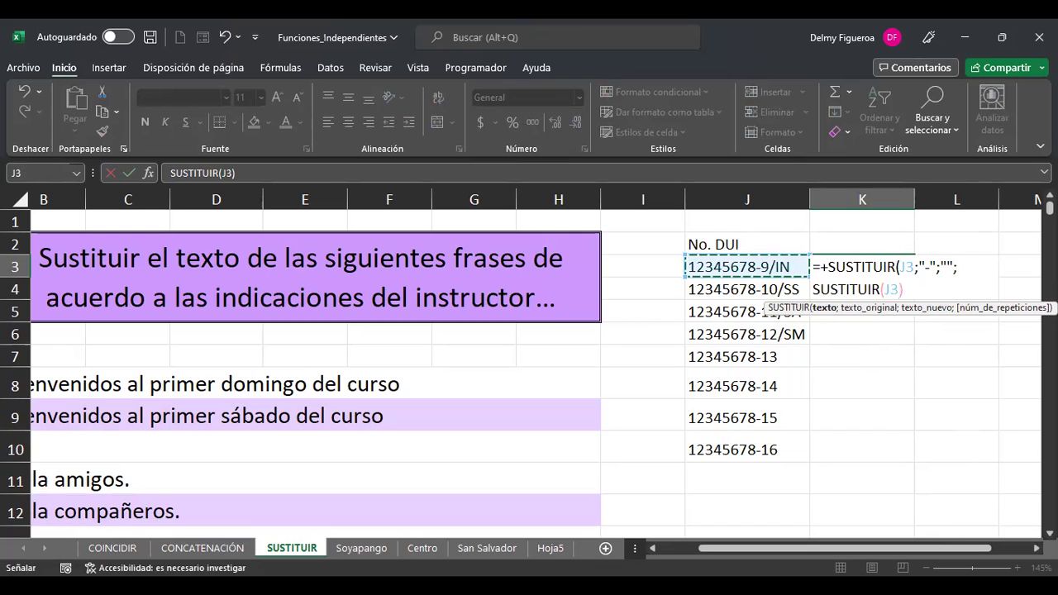
pyautogui.write(';')
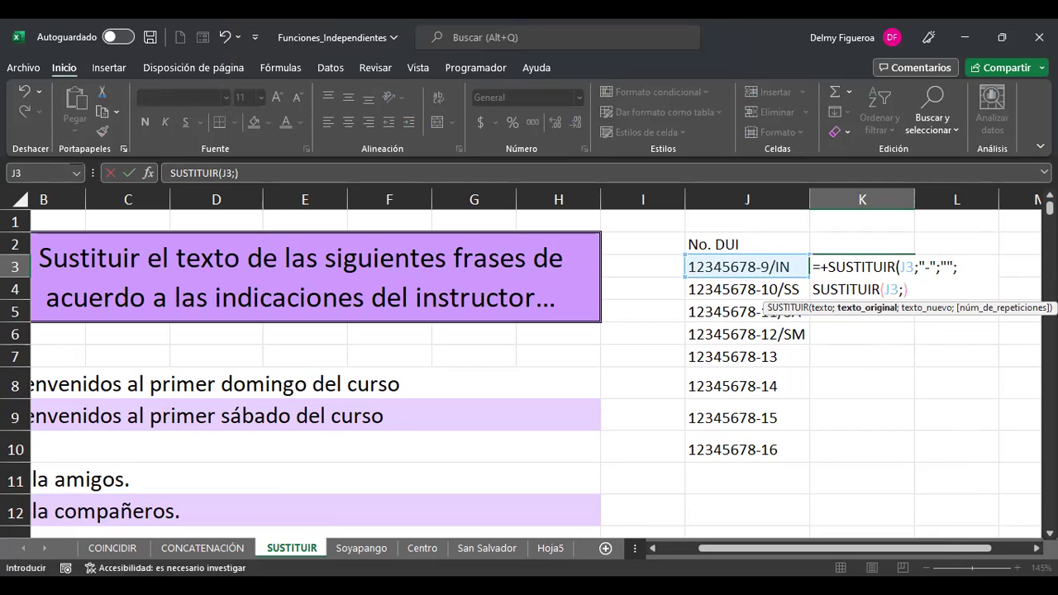
pyautogui.write('"/";')
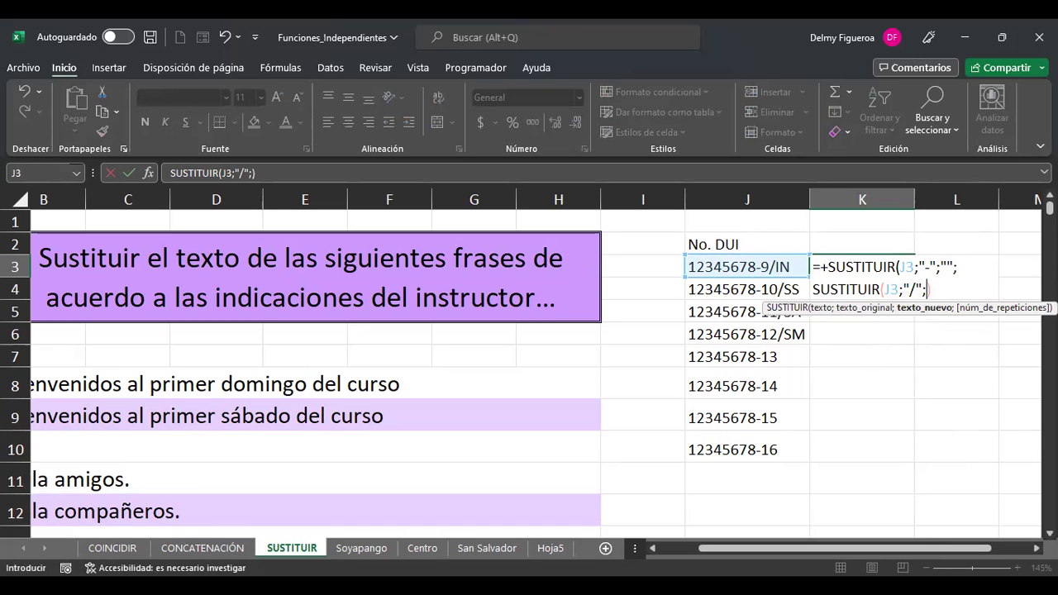
pyautogui.write('""')
pyautogui.press('Return')
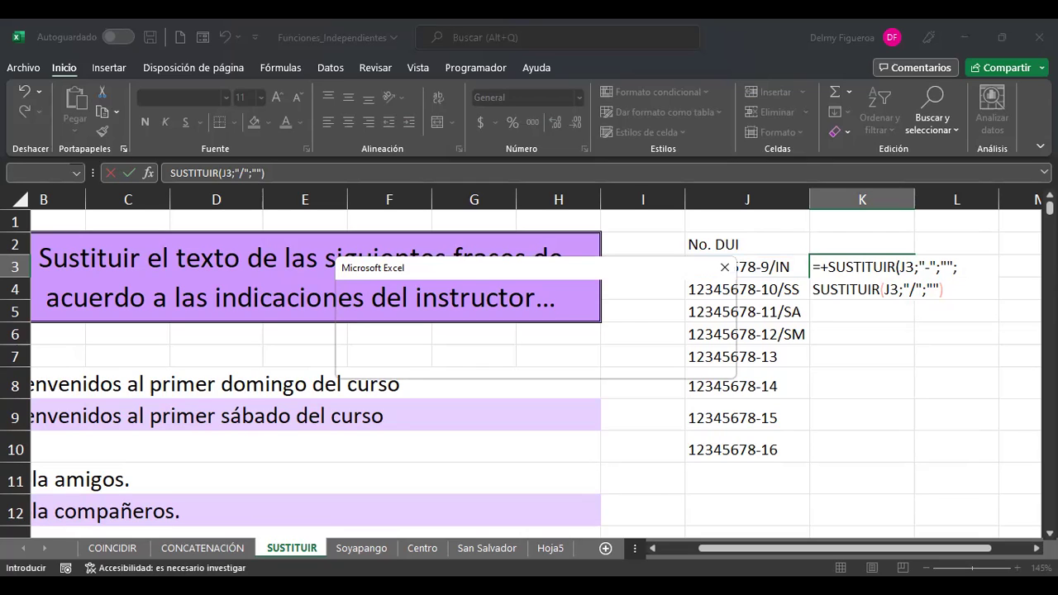
# Try closing the first SUSTITUIR in K3 and joining the second with a plus sign, and remove those added characters
pyautogui.click(939, 266)
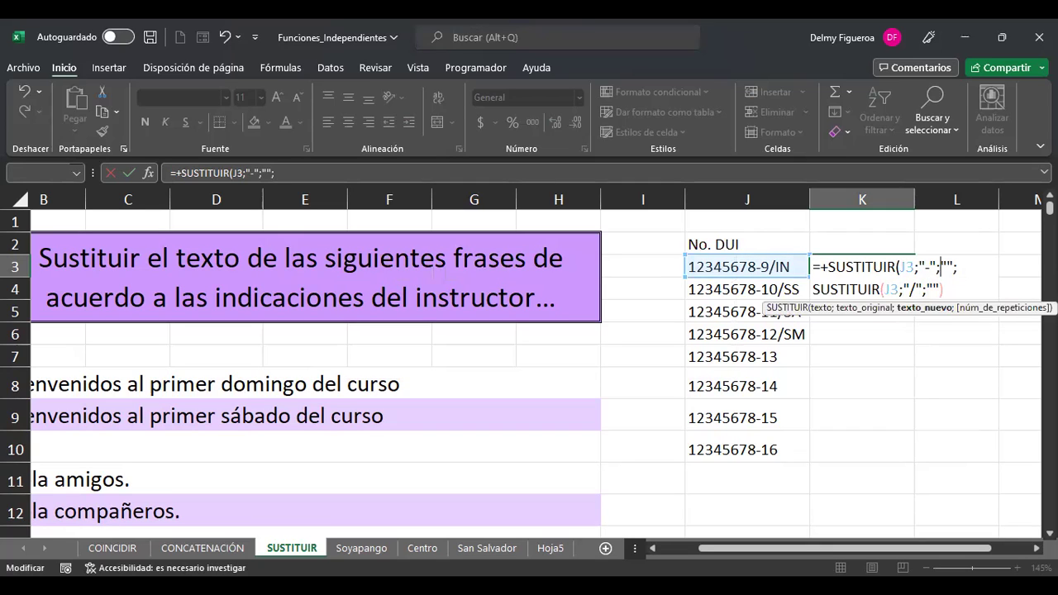
pyautogui.click(961, 266)
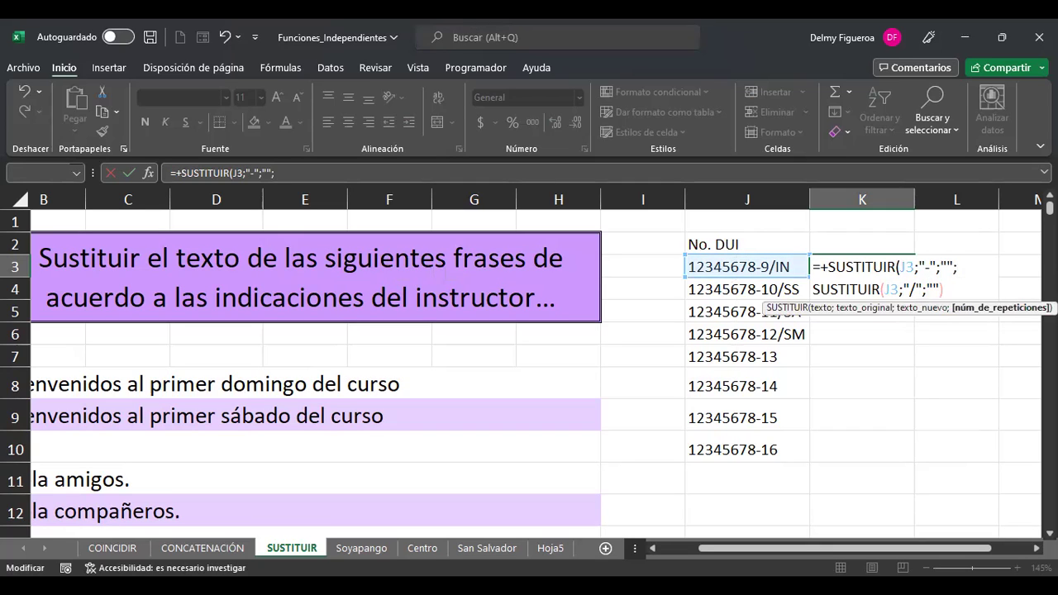
pyautogui.write(')')
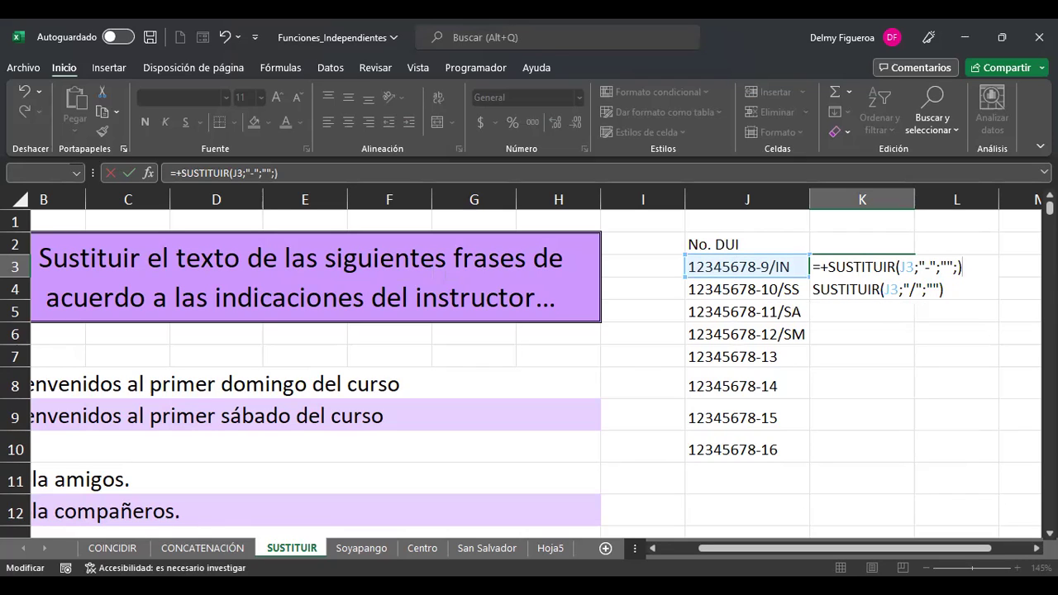
pyautogui.write('+')
pyautogui.press('Return')
pyautogui.press('Up')
pyautogui.press('F2')
pyautogui.press('BackSpace')
pyautogui.press('BackSpace')
pyautogui.press('Down')
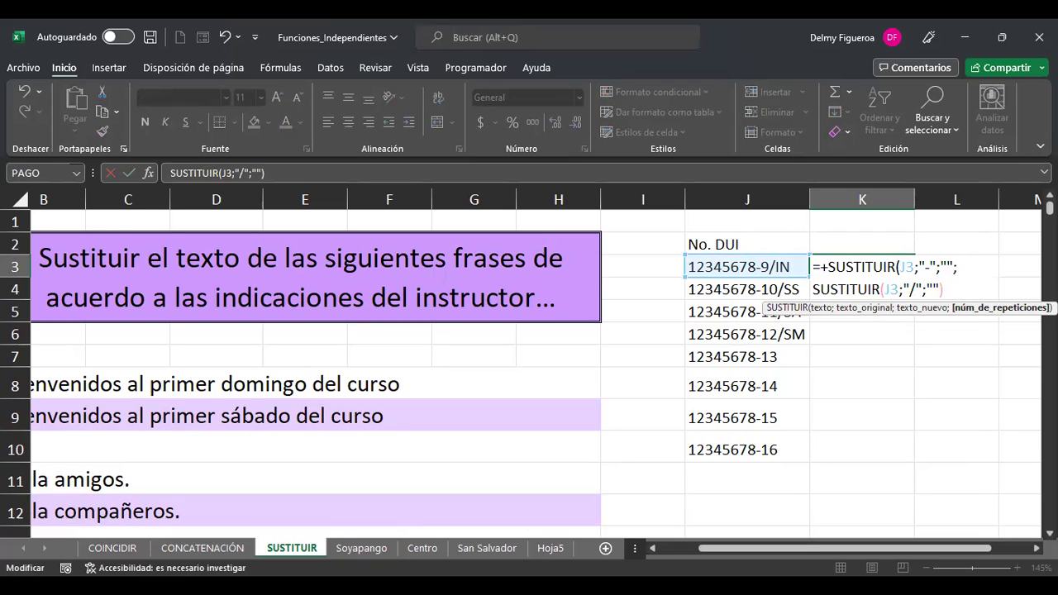
# Add the closing parenthesis at the end of the K3 formula, enter it, and reopen it to check the arguments
pyautogui.write(')')
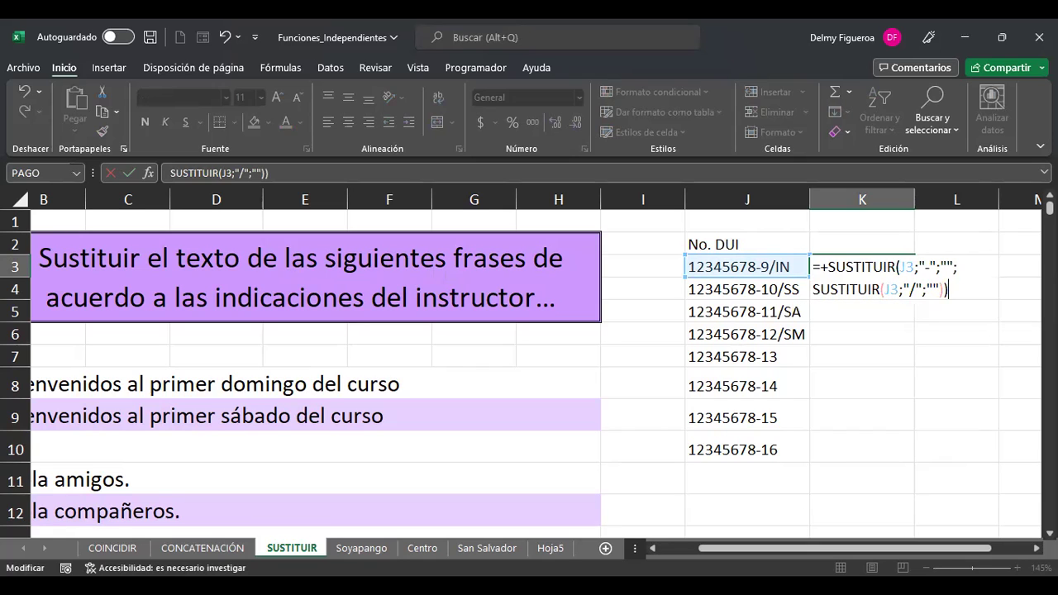
pyautogui.press('Return')
pyautogui.press('Up')
pyautogui.press('F2')
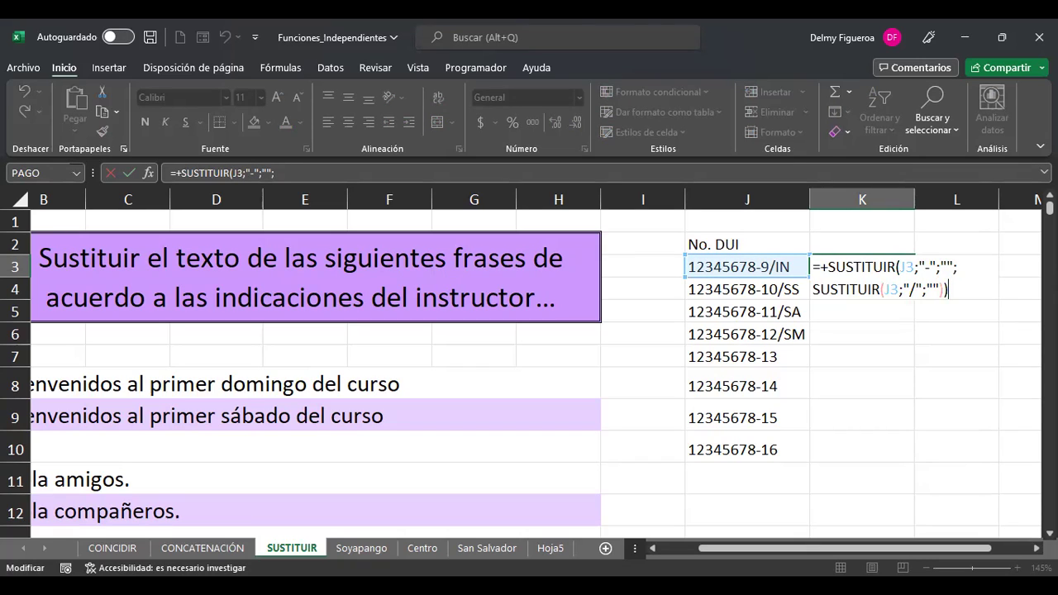
pyautogui.click(828, 267)
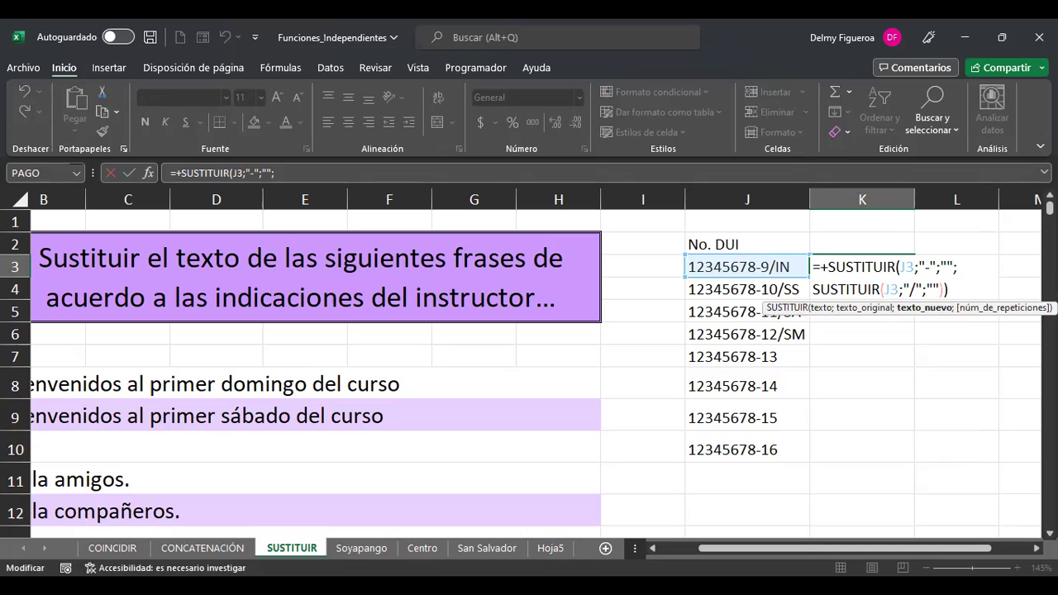
pyautogui.click(957, 267)
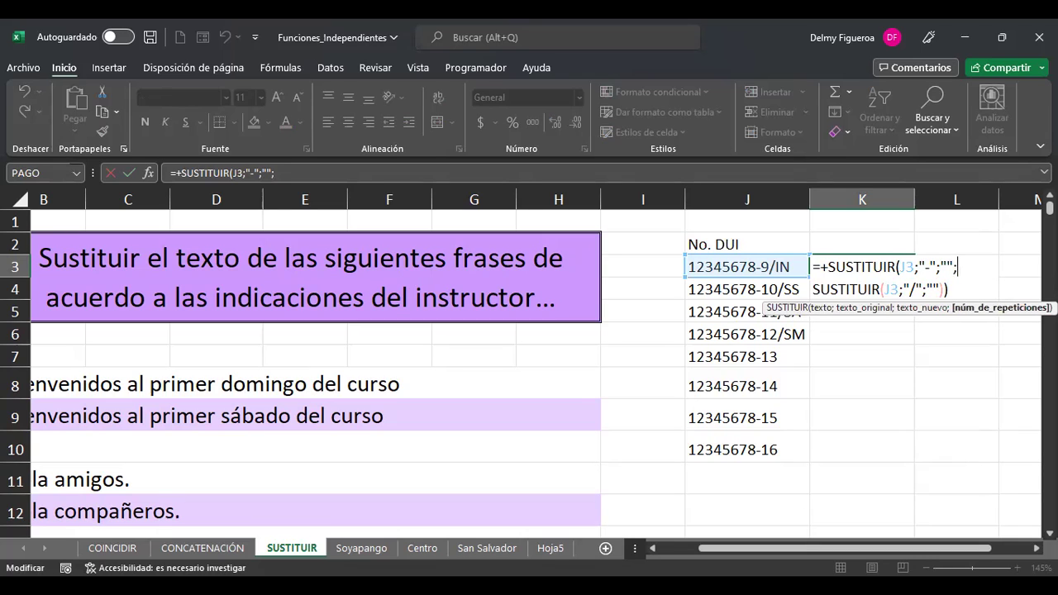
pyautogui.hotkey('ctrl', 'Return')
pyautogui.press('F2')
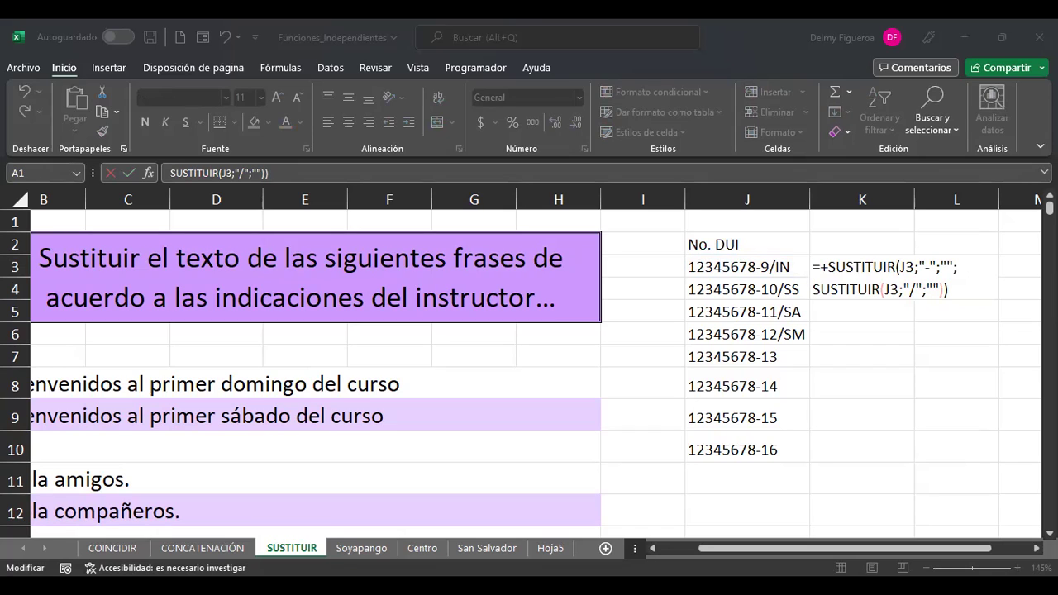
# Try to delete the second SUSTITUIR function name from the K3 formula
pyautogui.click(909, 268)
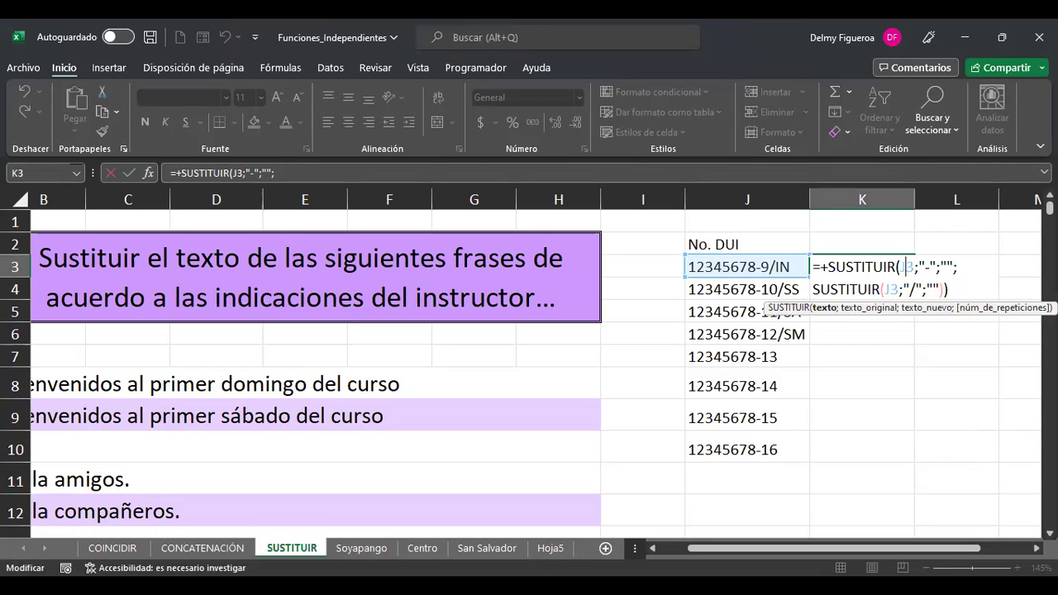
pyautogui.press('Down')
pyautogui.press('Home')
pyautogui.press('Delete')
pyautogui.press('Delete')
pyautogui.press('Delete')
pyautogui.press('Delete')
pyautogui.press('Delete')
pyautogui.press('Delete')
pyautogui.press('Delete')
pyautogui.press('Delete')
pyautogui.press('Delete')
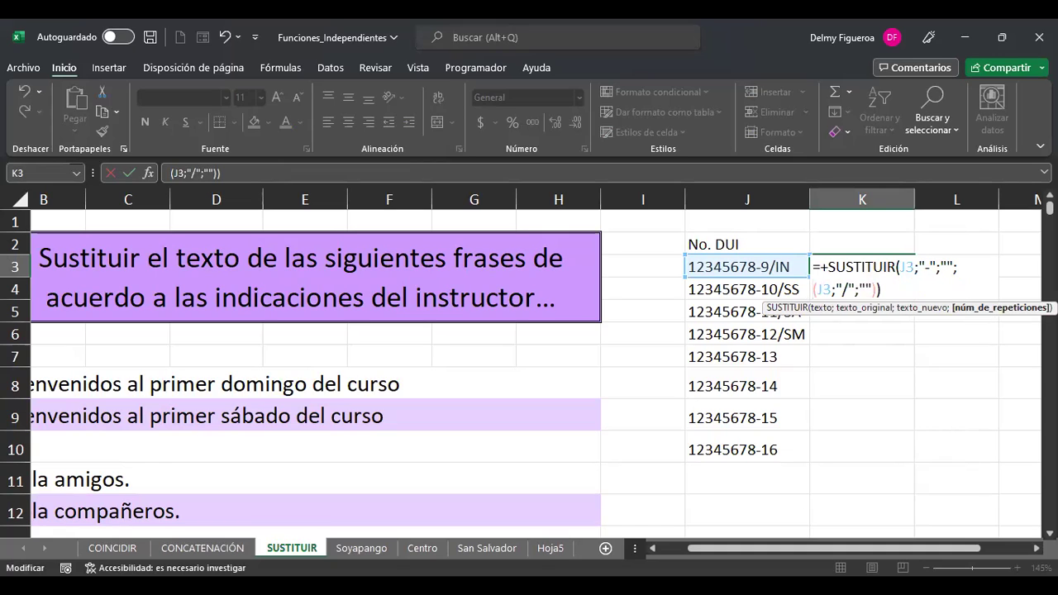
pyautogui.press('Up')
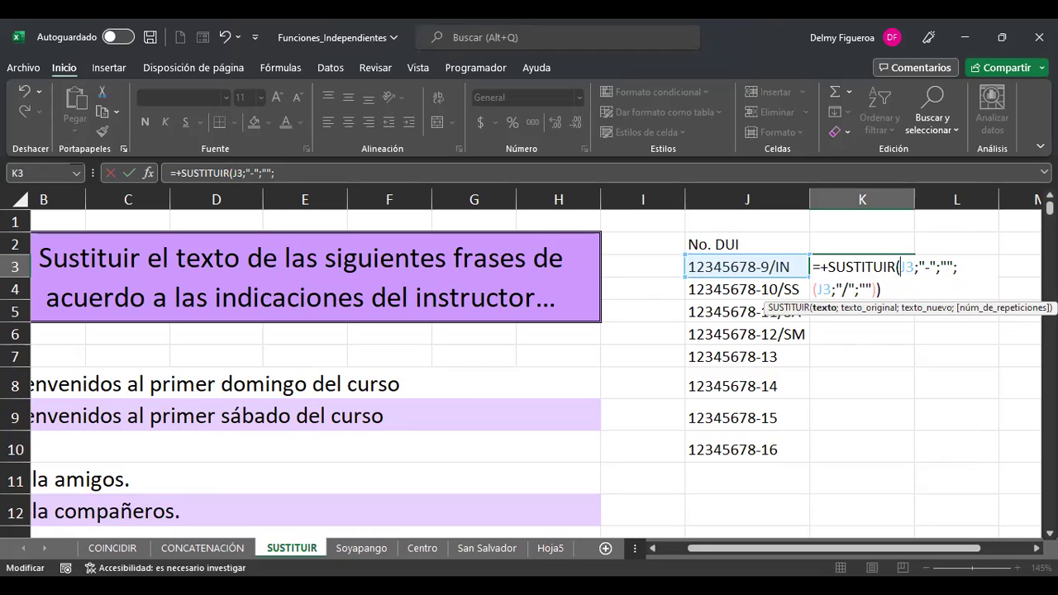
pyautogui.hotkey('ctrl', 'Return')
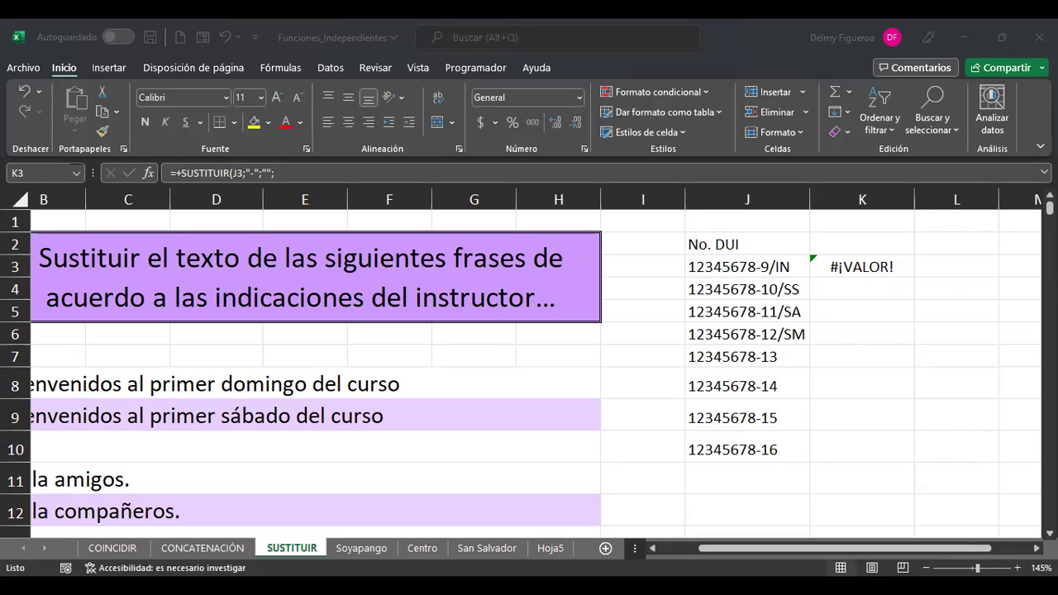
# Remove SUSTITUIR(J3 from the second line of the K3 formula, keeping its ;"/";"" arguments
pyautogui.press('F2')
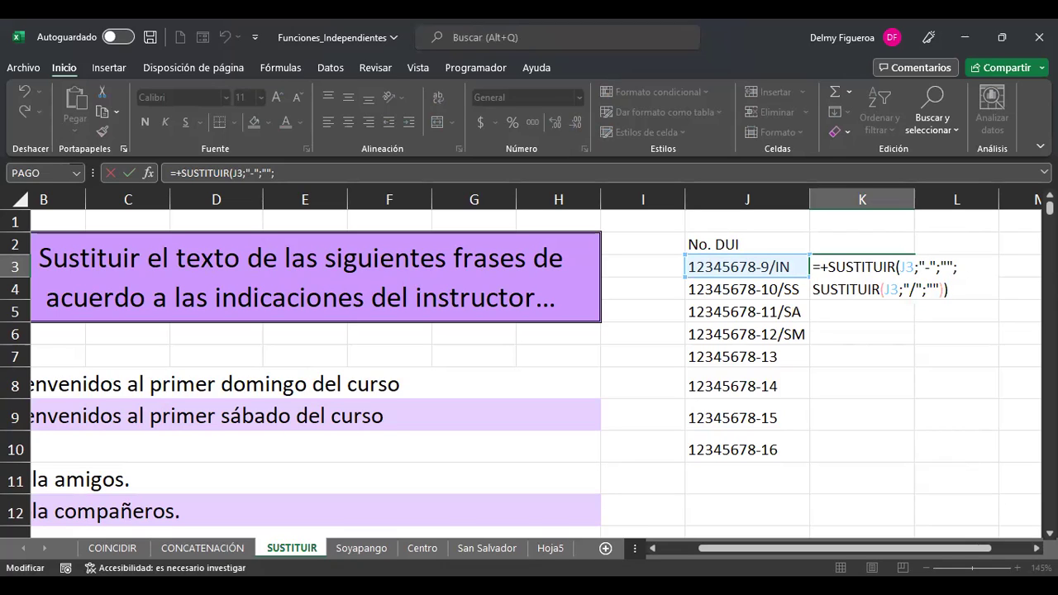
pyautogui.press('BackSpace')
pyautogui.press('BackSpace')
pyautogui.press('BackSpace')
pyautogui.press('BackSpace')
pyautogui.press('BackSpace')
pyautogui.press('BackSpace')
pyautogui.press('BackSpace')
pyautogui.press('BackSpace')
pyautogui.press('BackSpace')
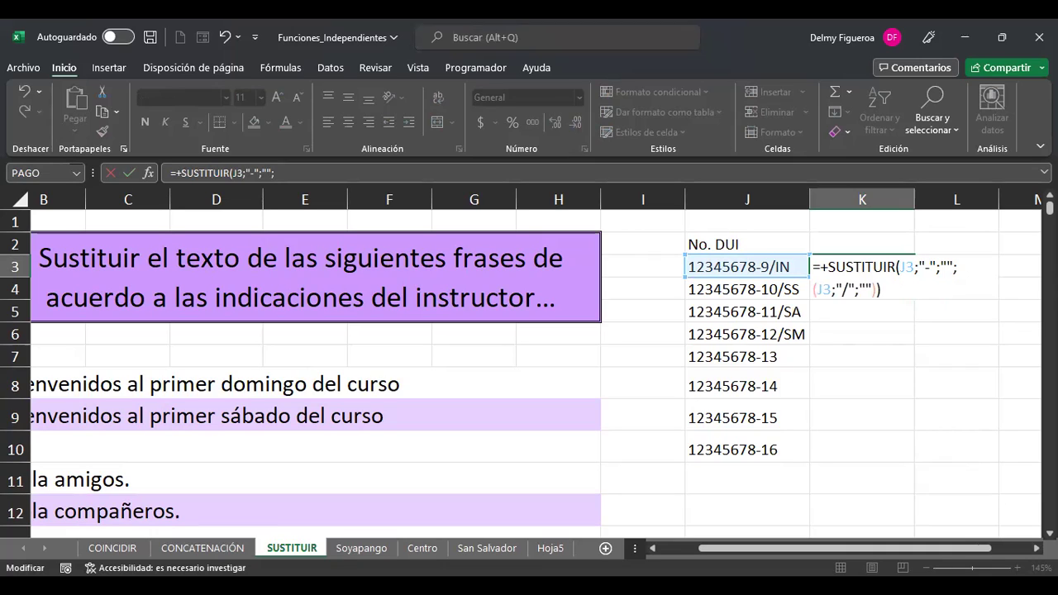
pyautogui.press('Right')
pyautogui.press('Right')
pyautogui.press('Right')
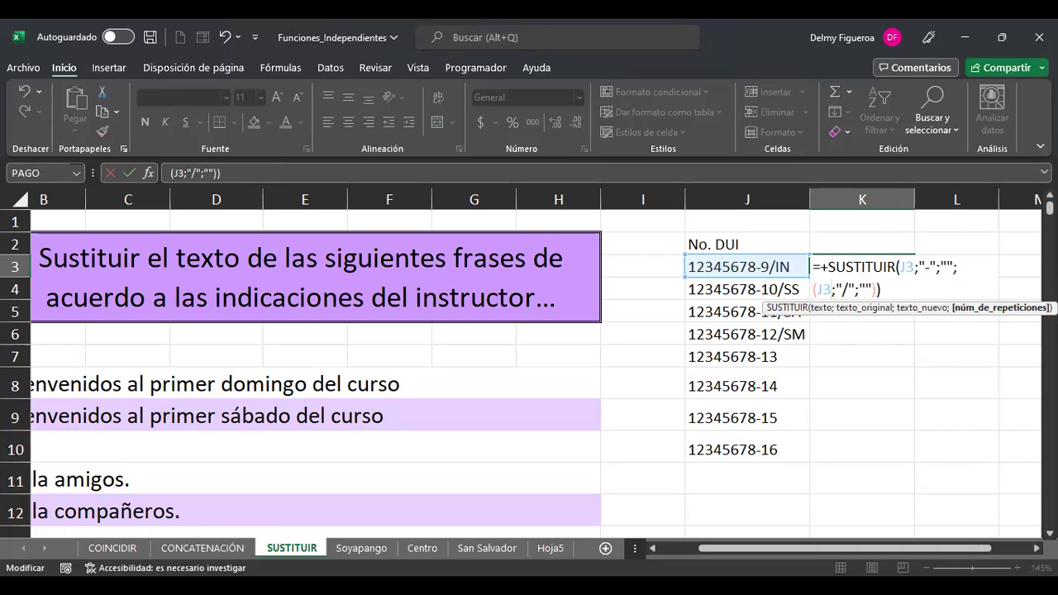
pyautogui.press('BackSpace')
pyautogui.press('BackSpace')
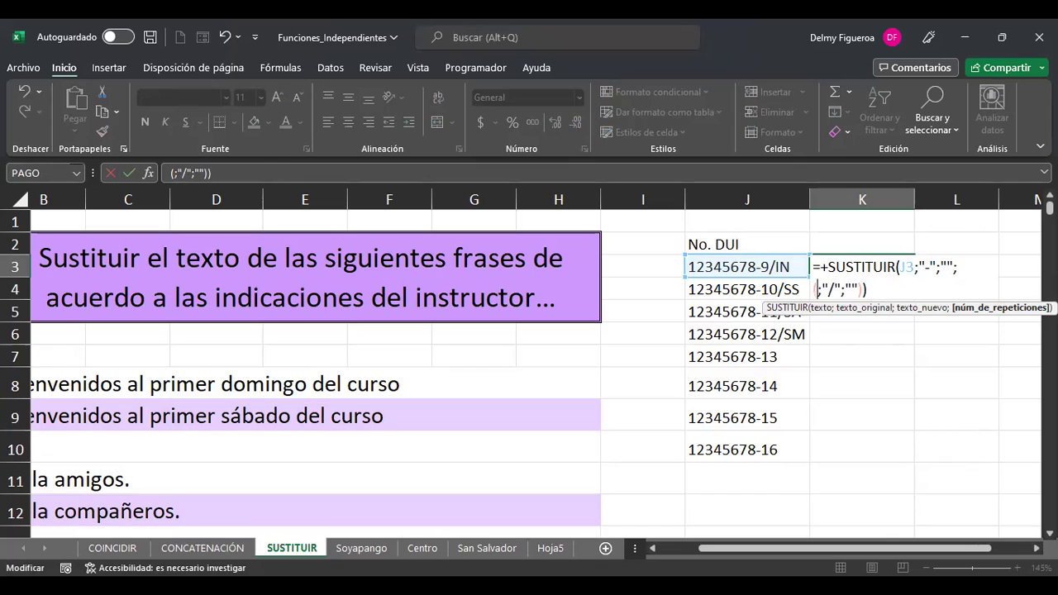
pyautogui.press('BackSpace')
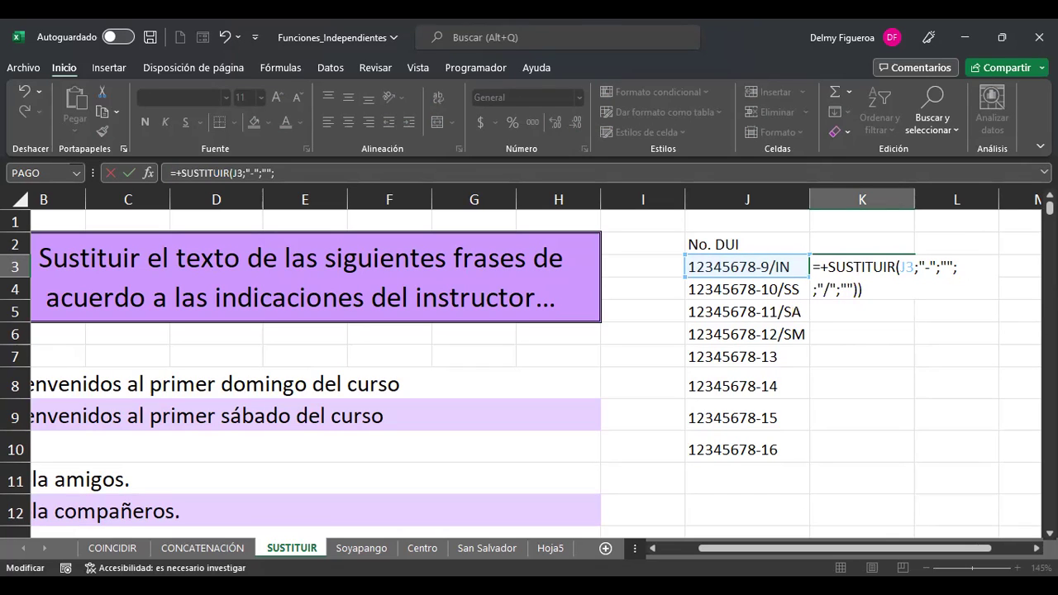
# Insert a nested SUSTITUIR( before J3 as the first argument of the K3 formula
pyautogui.press('Left')
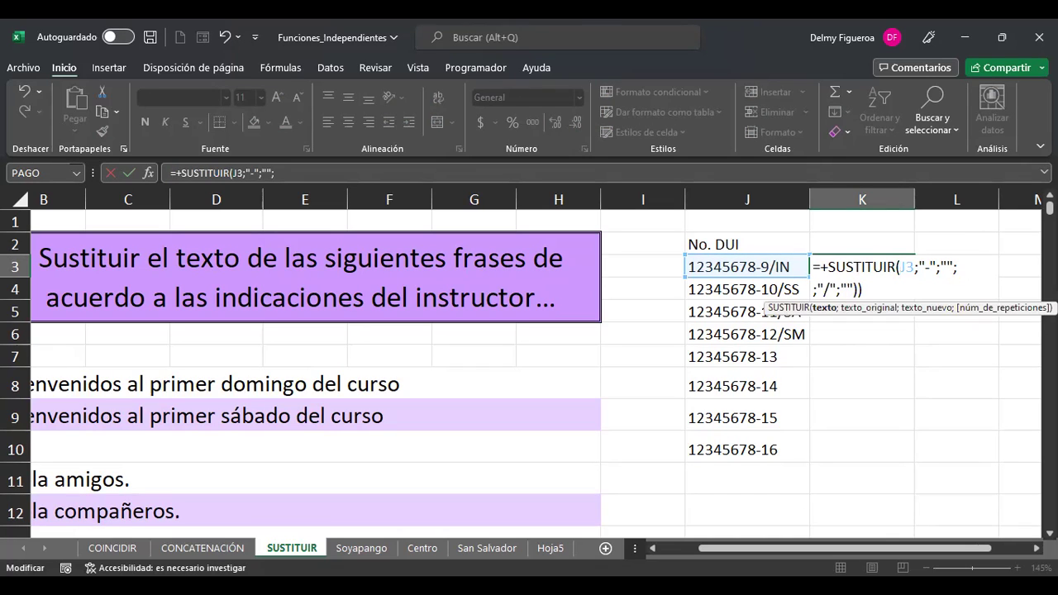
pyautogui.write('sus')
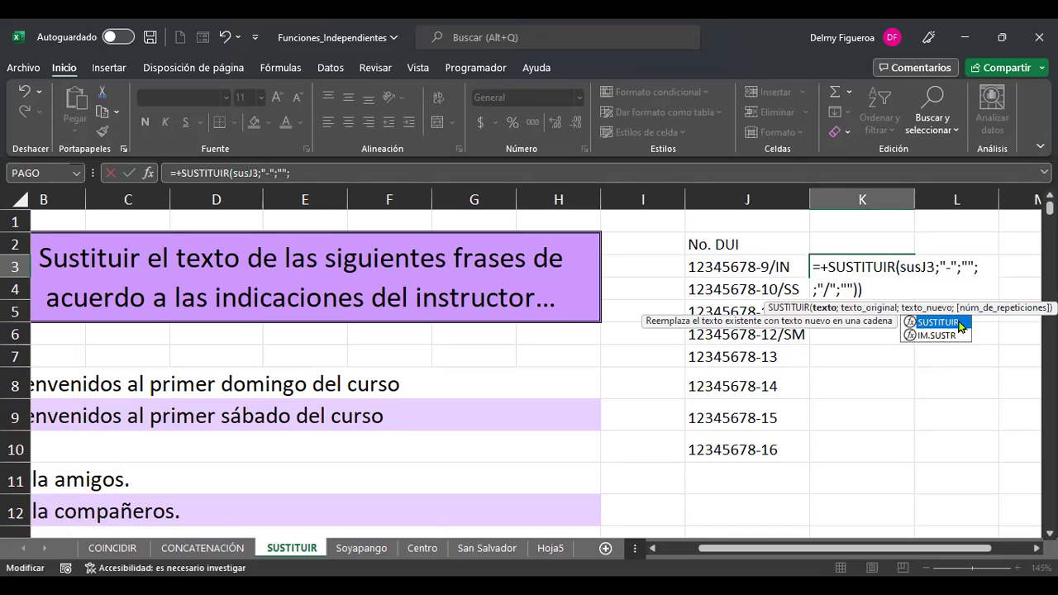
pyautogui.doubleClick(937, 321)
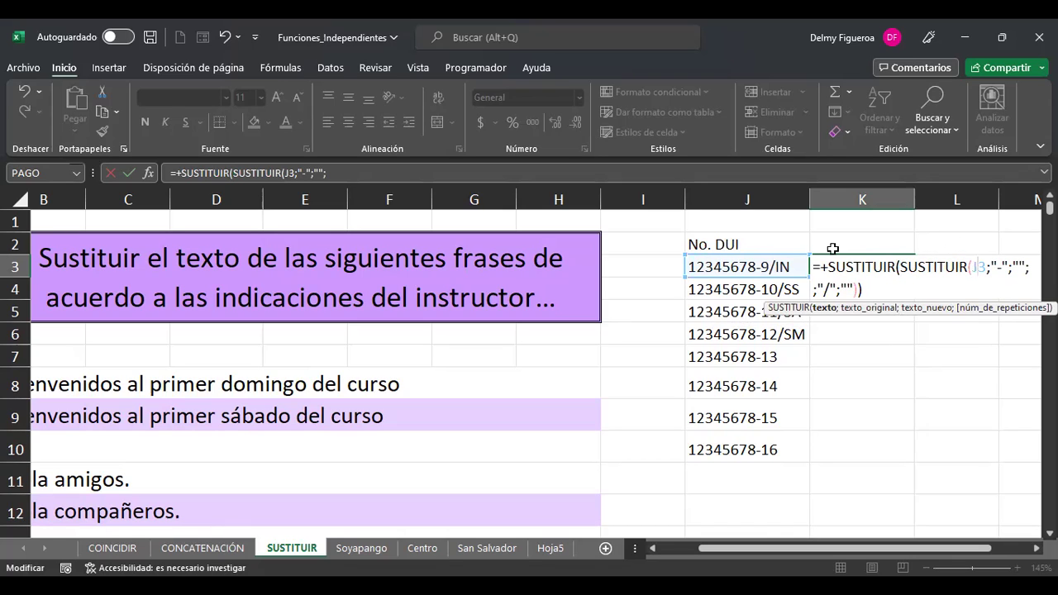
# Remove the duplicate semicolon and line break, and try to enter =+SUSTITUIR(SUSTITUIR(J3;"-";"";"/";"")) in K3
pyautogui.click(1002, 266)
pyautogui.click(1021, 266)
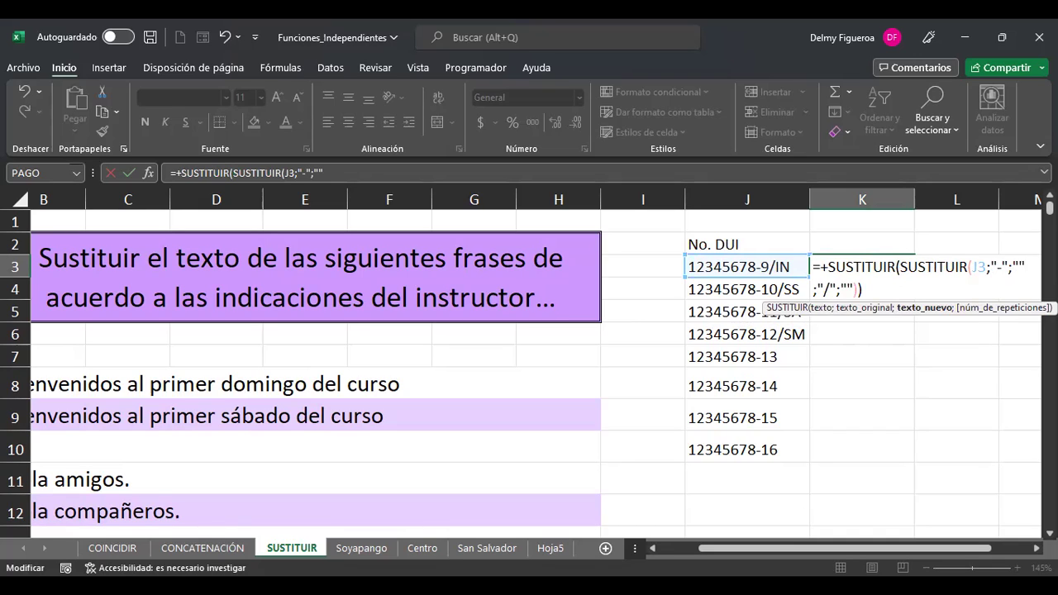
pyautogui.press('Delete')
pyautogui.click(837, 286)
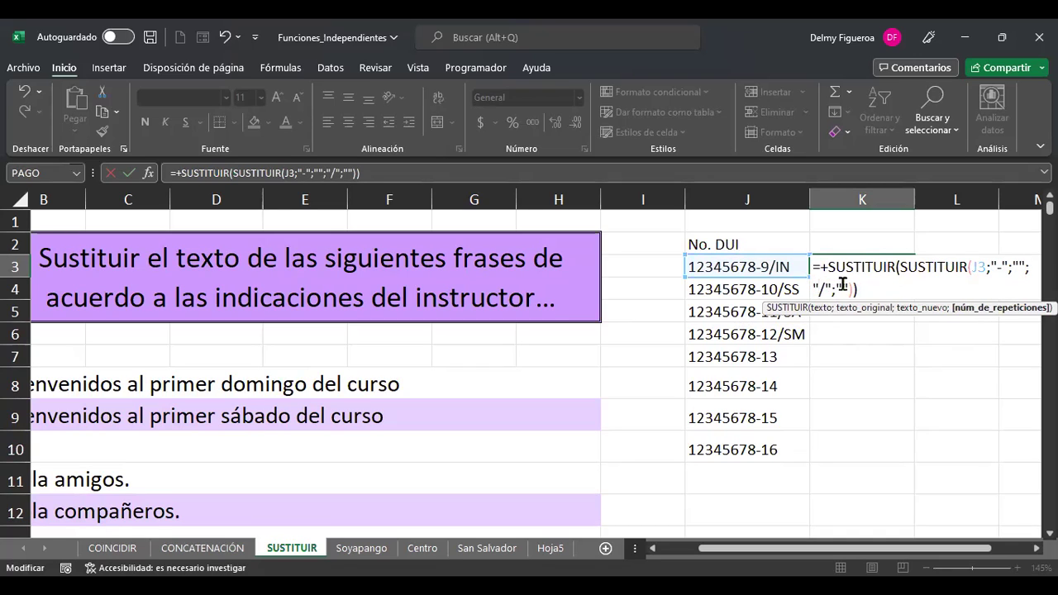
pyautogui.press('Right')
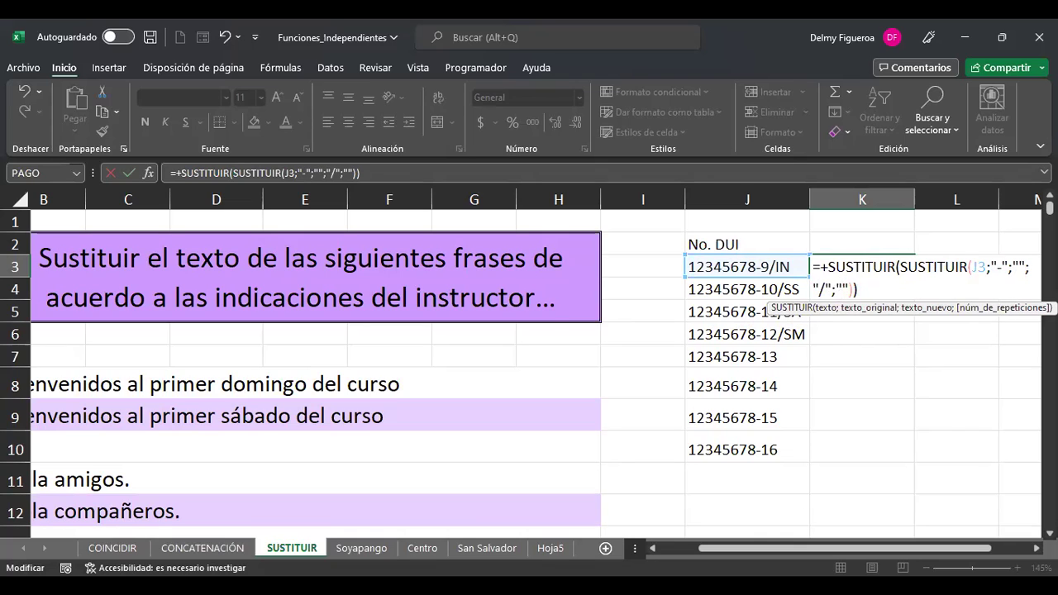
pyautogui.press('Return')
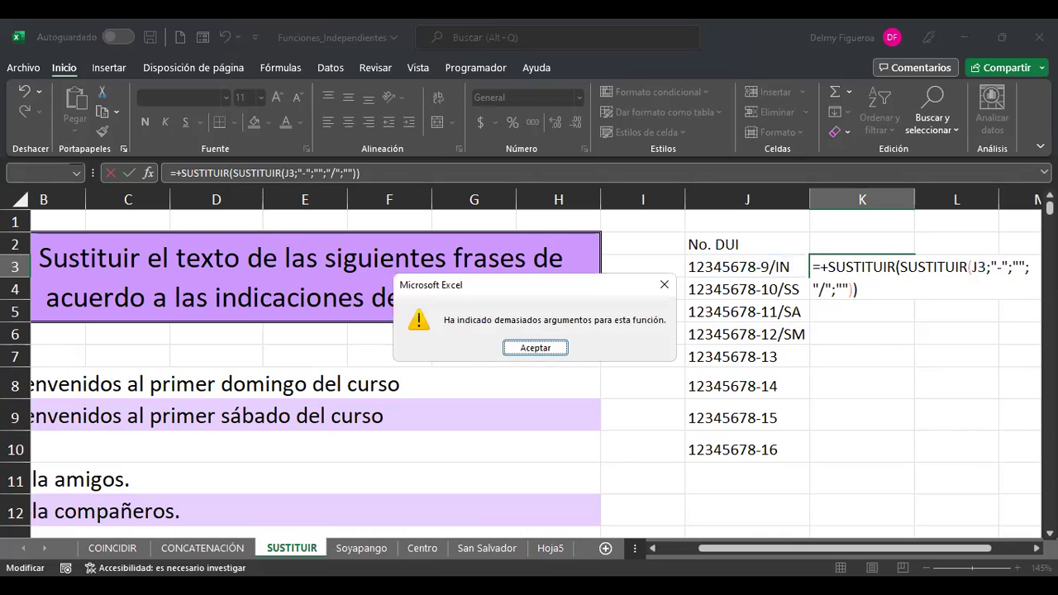
pyautogui.press('Return')
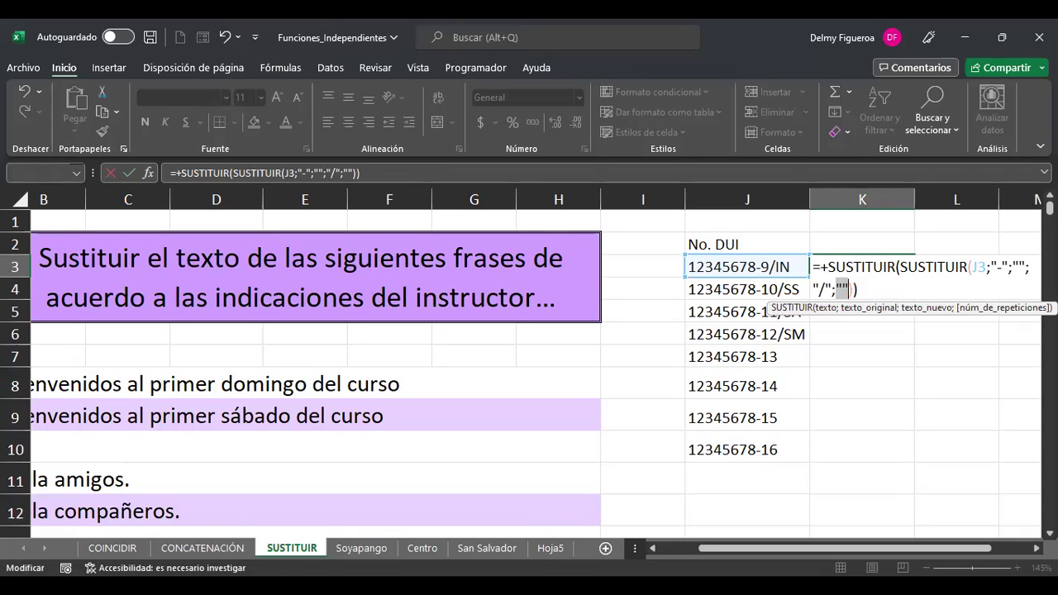
# Check the inner SUSTITUIR arguments in the K3 formula and try to enter it with both closing parentheses at the end
pyautogui.press('Right')
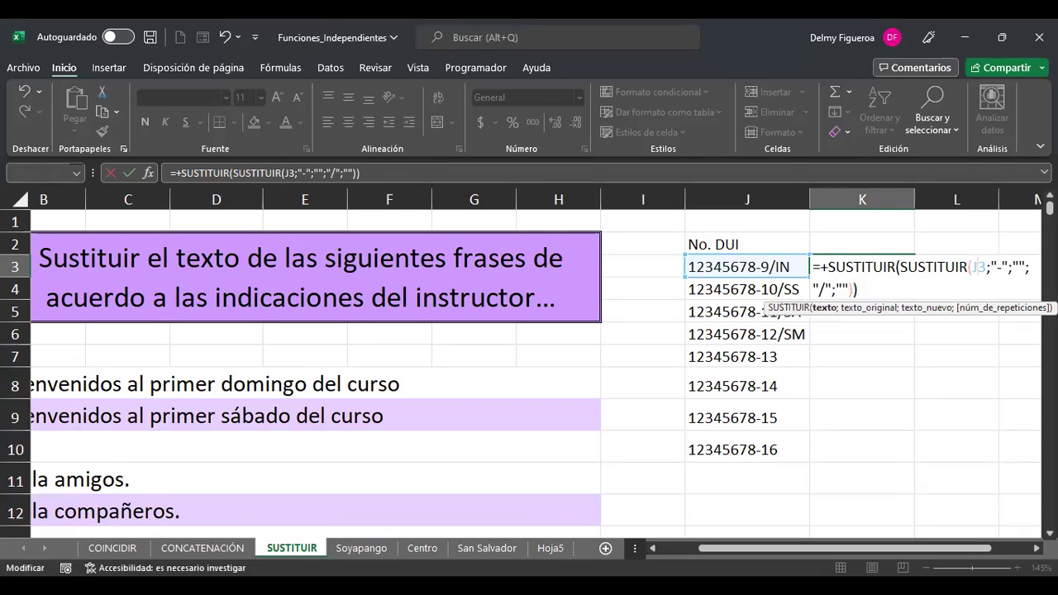
pyautogui.click(1020, 267)
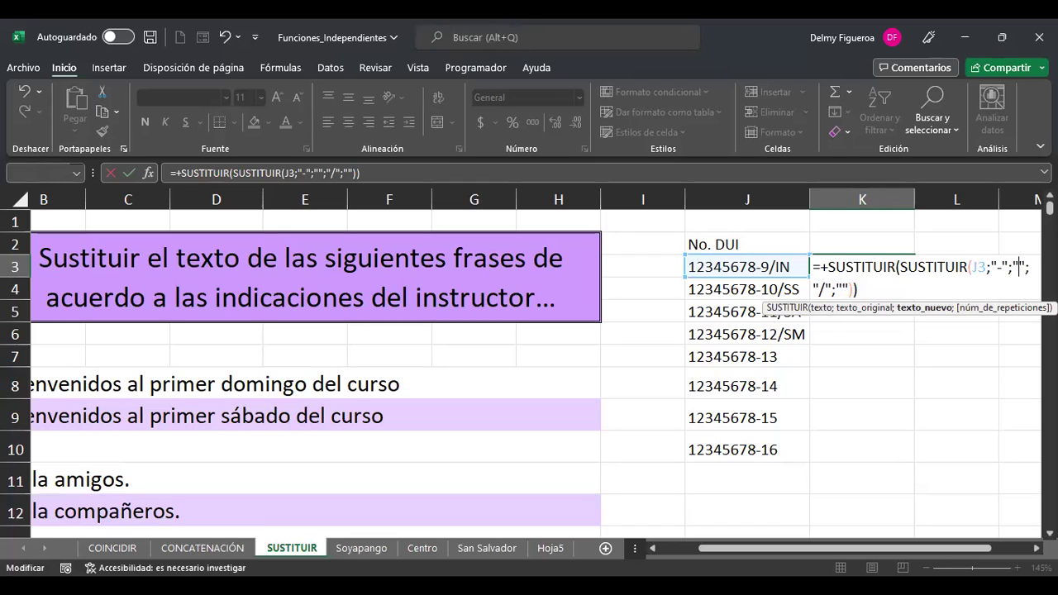
pyautogui.click(815, 289)
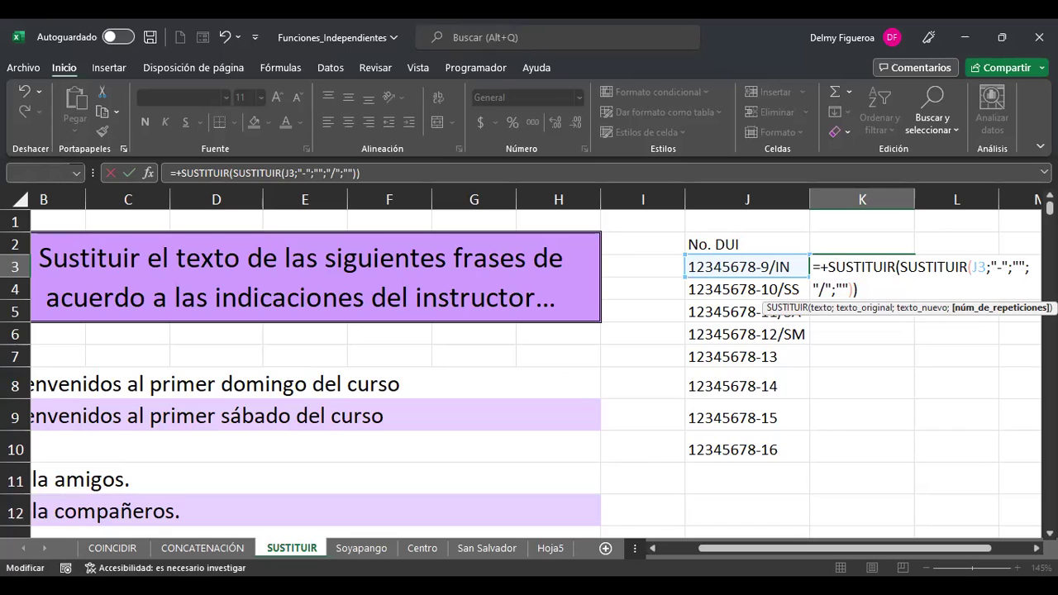
pyautogui.press('Return')
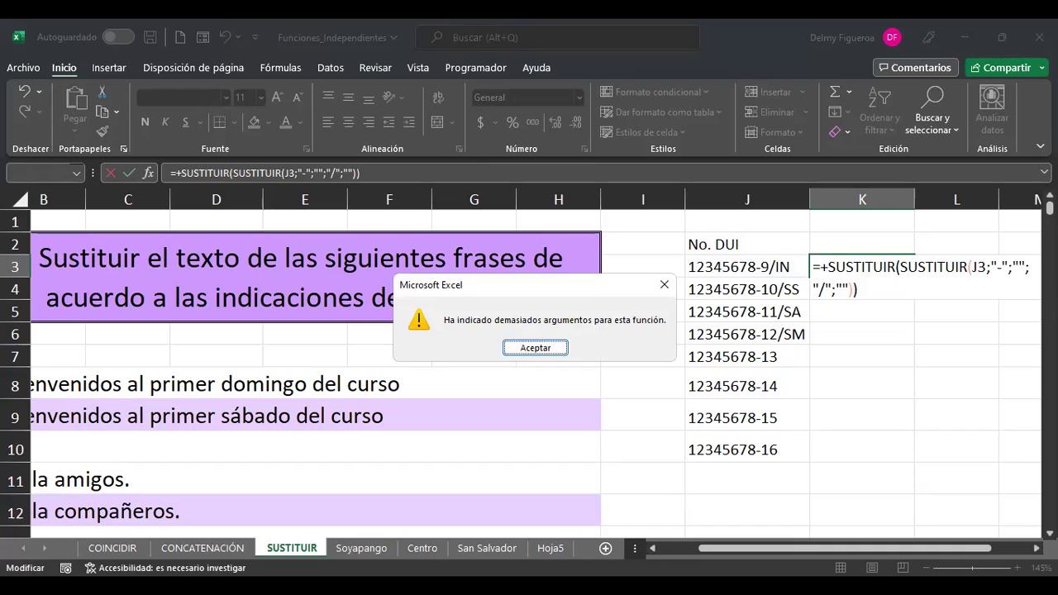
pyautogui.press('Return')
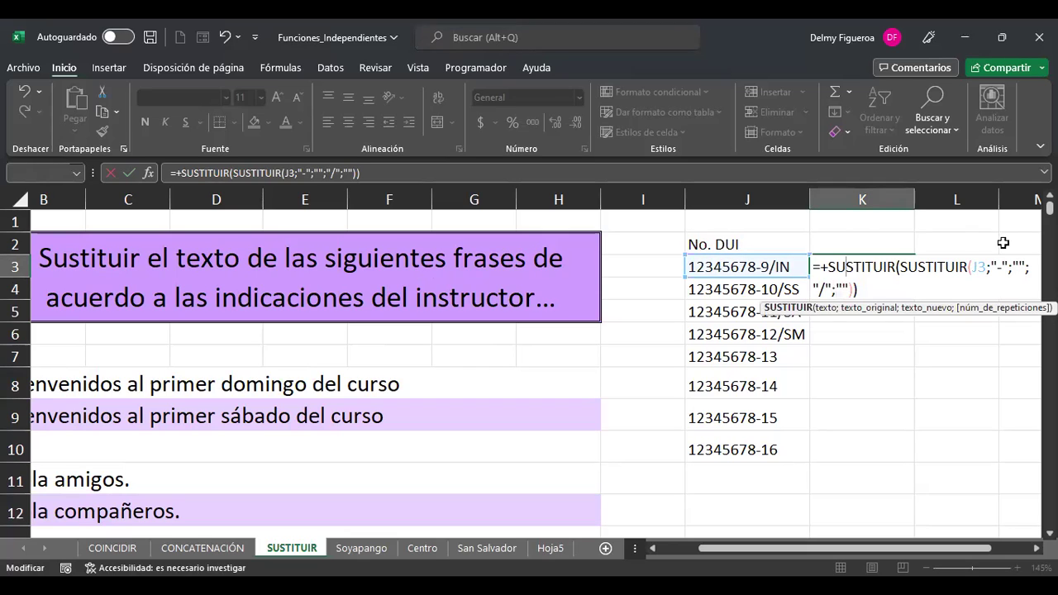
# Close the inner SUSTITUIR in K3 by inserting a parenthesis after its "" argument, before ;"/"
pyautogui.click(979, 269)
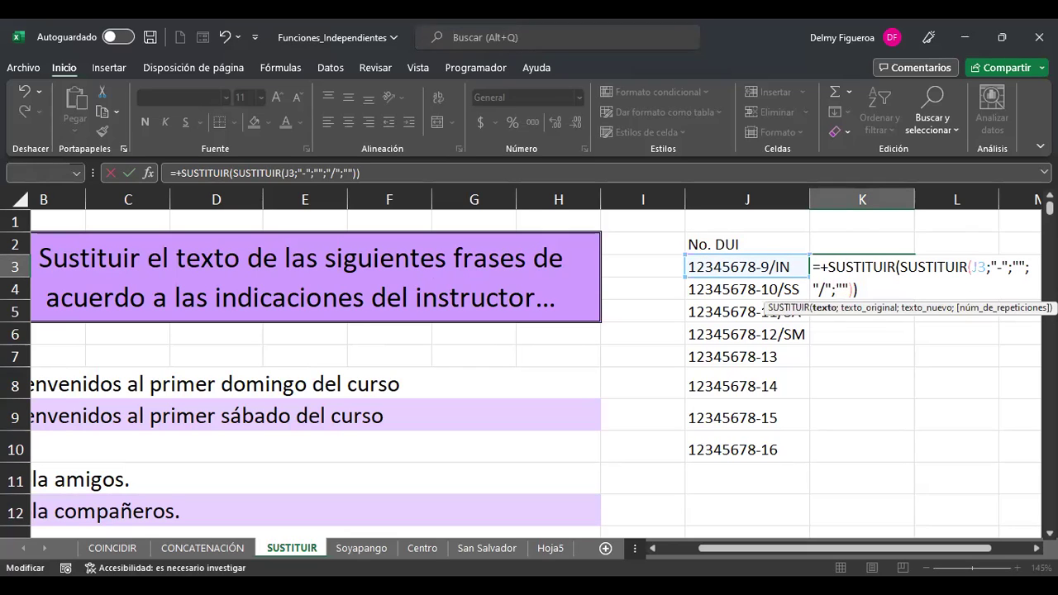
pyautogui.click(1000, 267)
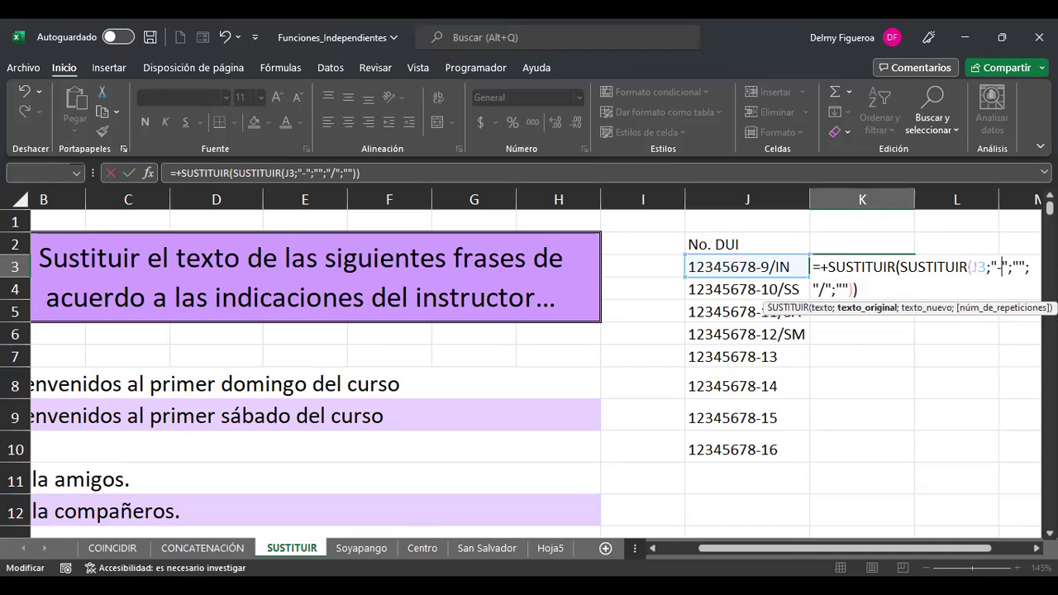
pyautogui.click(1025, 267)
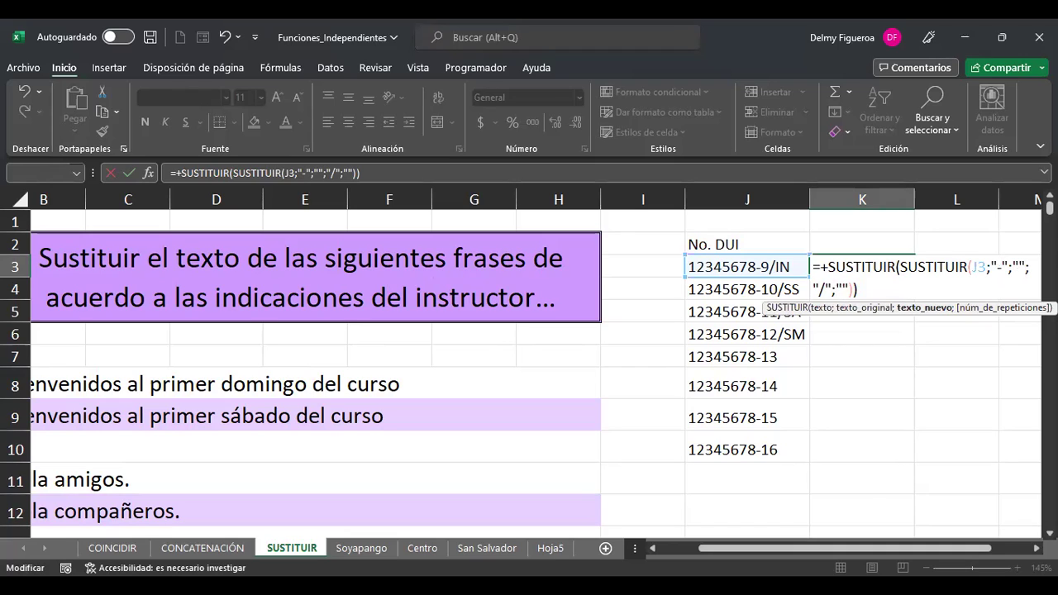
pyautogui.click(813, 289)
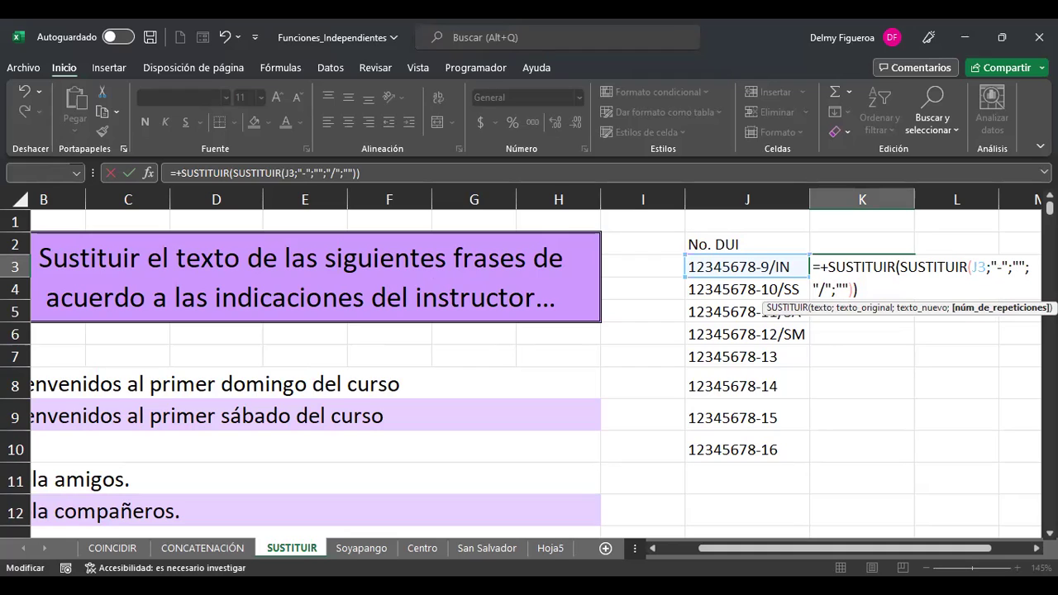
pyautogui.press('Left')
pyautogui.write(')')
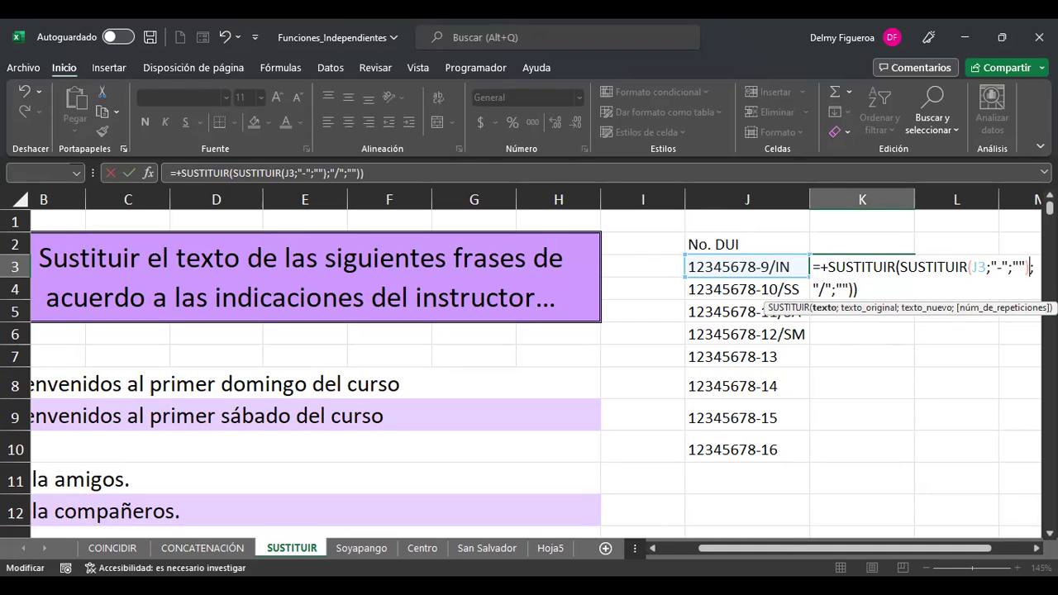
# Remove the semicolon before "/" and the extra final parenthesis, and try to enter =+SUSTITUIR(SUSTITUIR(J3;"-";"")"/";"") in K3
pyautogui.press('Delete')
pyautogui.click(826, 289)
pyautogui.click(817, 288)
pyautogui.press('BackSpace')
pyautogui.press('Return')
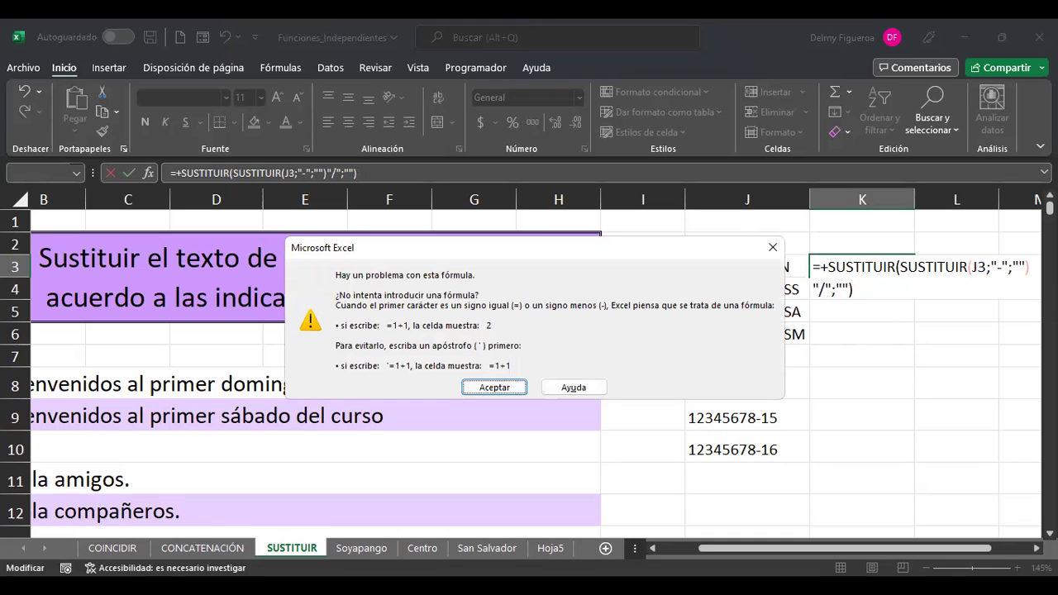
pyautogui.press('Return')
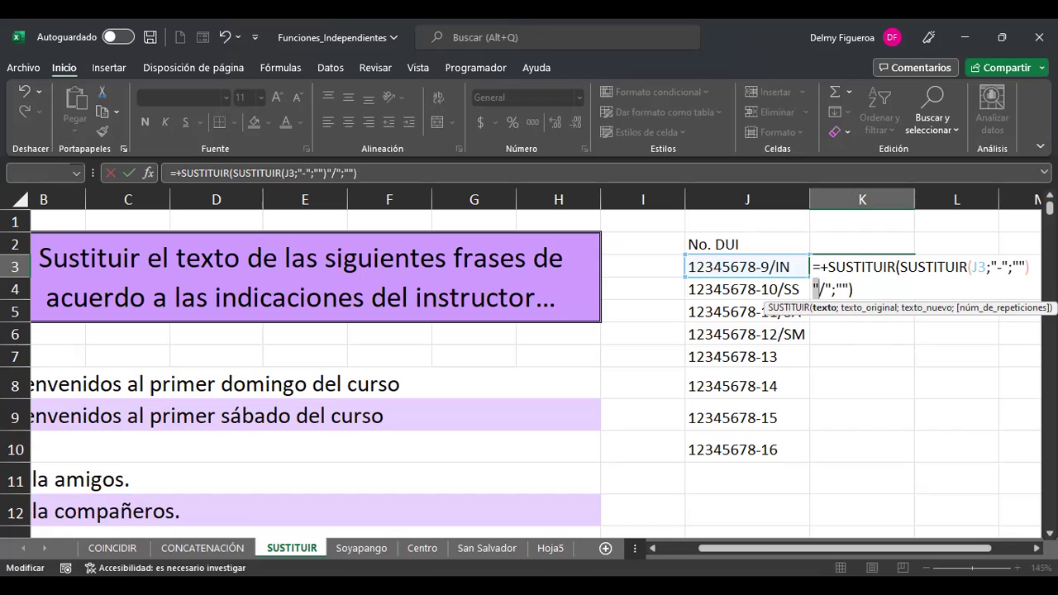
pyautogui.press('Return')
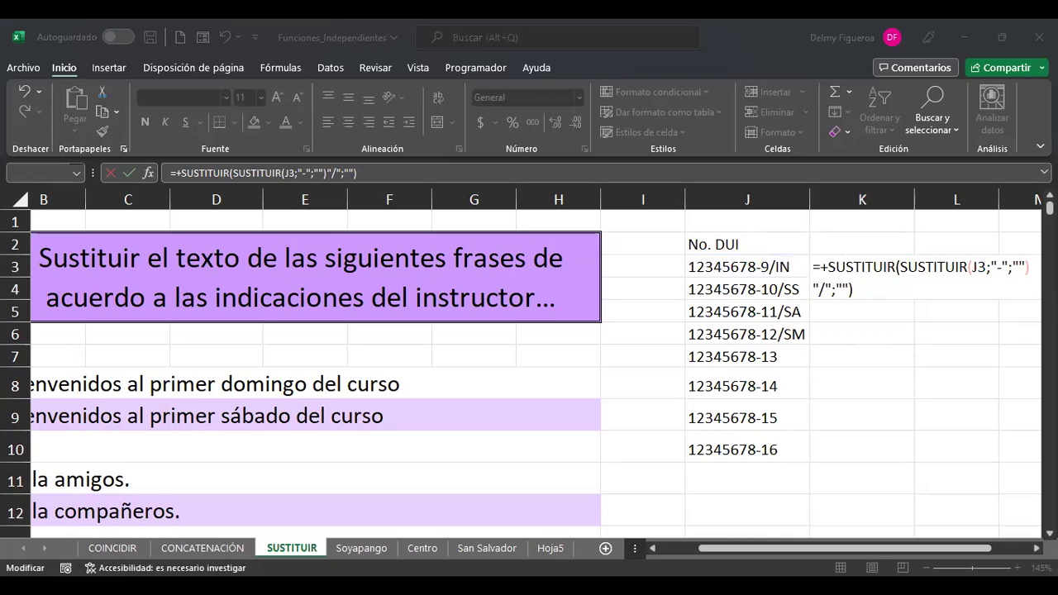
pyautogui.press('Return')
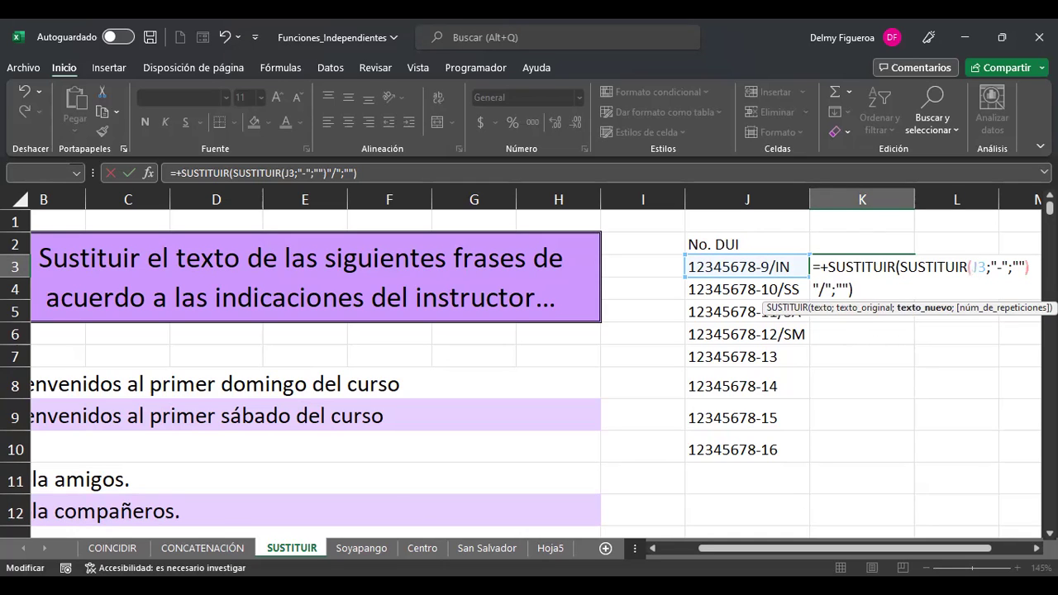
# Insert a semicolon after the inner SUSTITUIR and enter =+SUSTITUIR(SUSTITUIR(J3;"-";"");"/";"") in K3
pyautogui.click(1025, 267)
pyautogui.press('Right')
pyautogui.write(';')
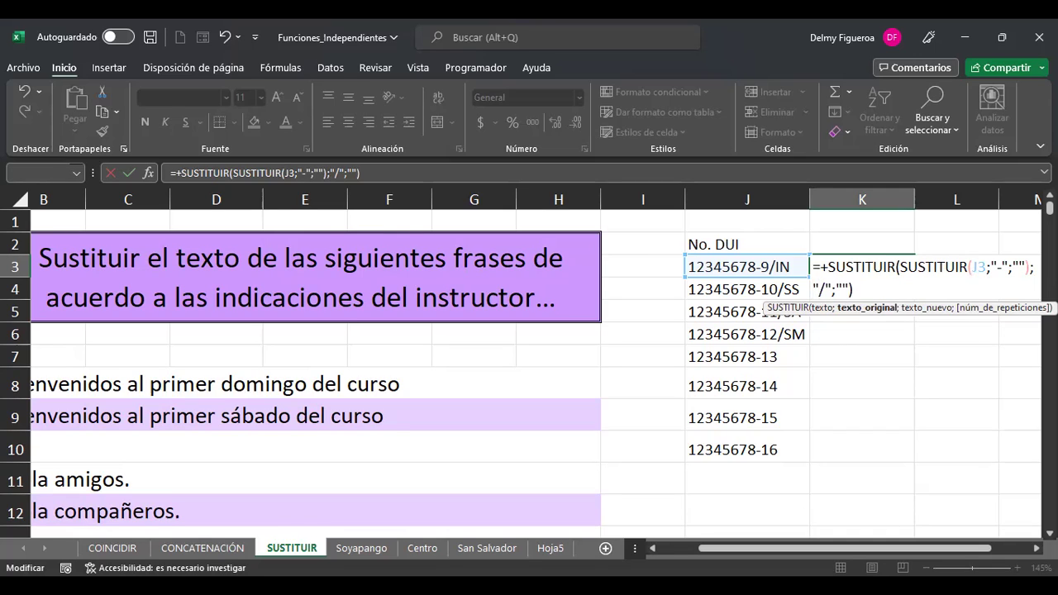
pyautogui.click(842, 289)
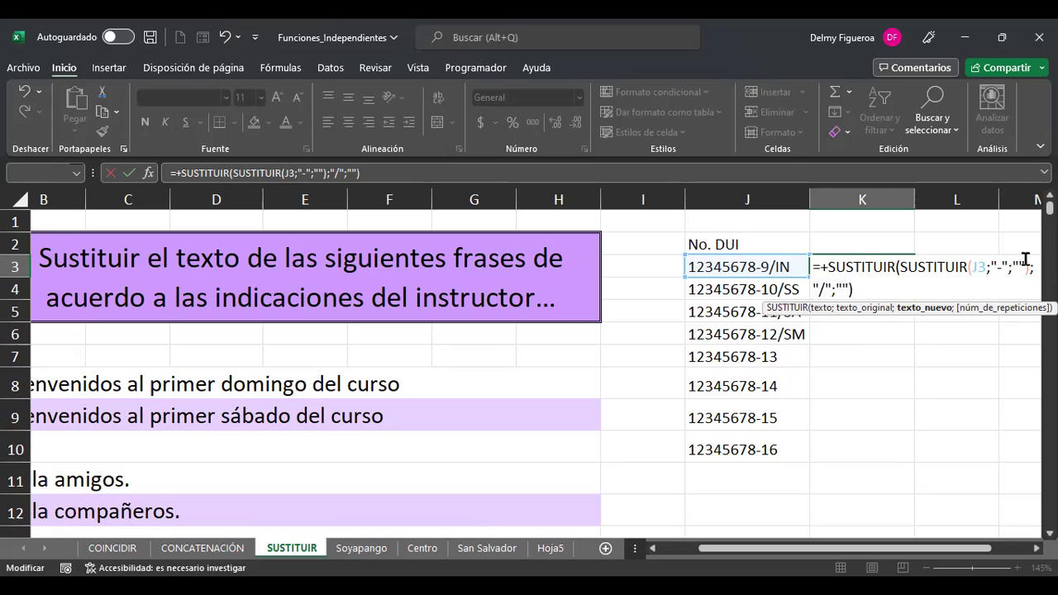
pyautogui.press('Return')
pyautogui.press('Up')
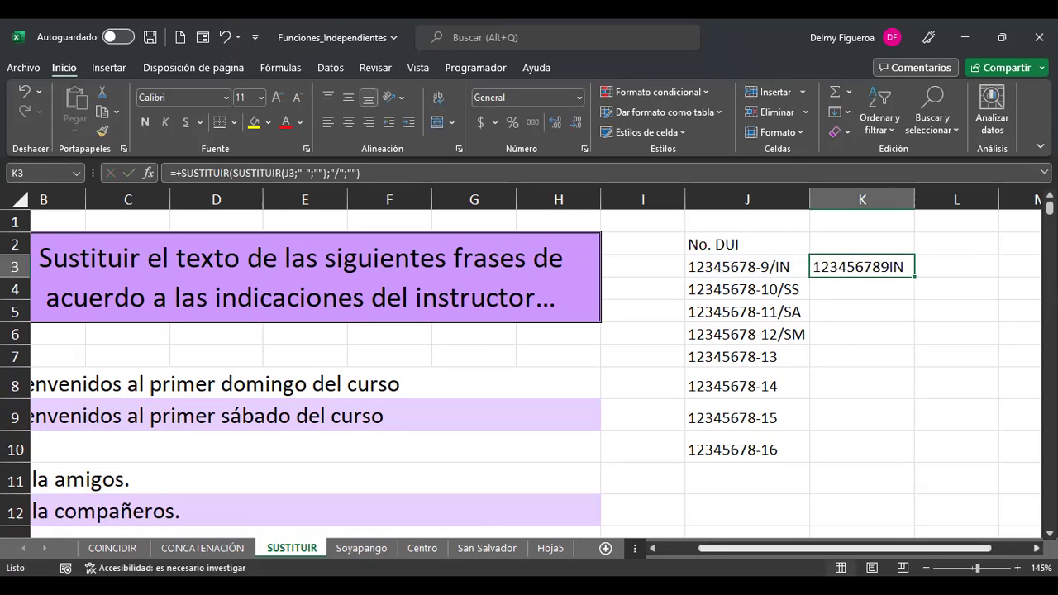
# Open the K3 formula and examine the inner SUSTITUIR's text, original text and new text arguments one by one
pyautogui.hscroll(2, 827, 548)
pyautogui.hscroll(4, 535, 369)
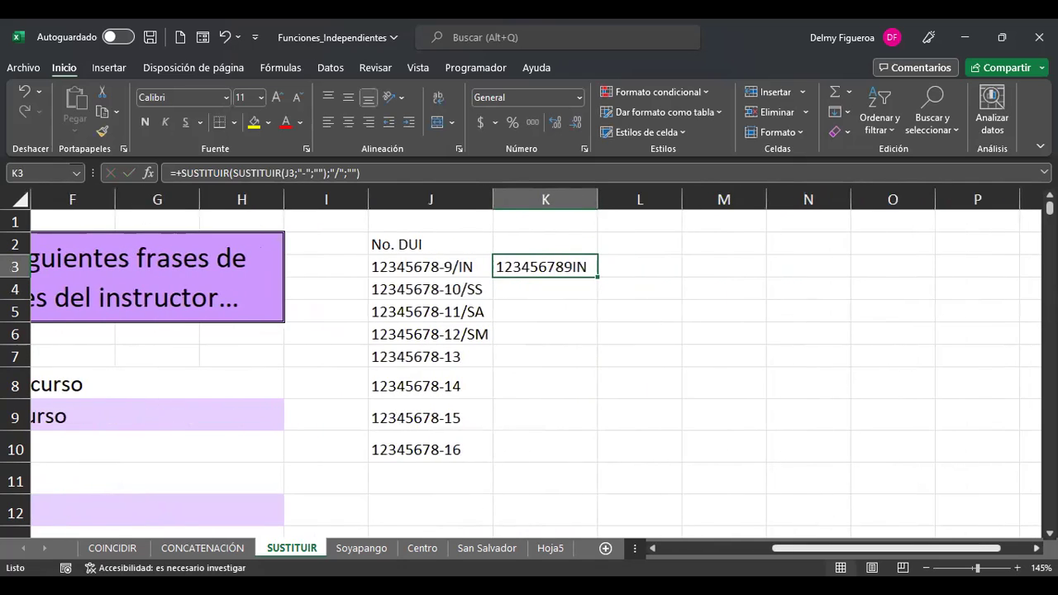
pyautogui.press('F2')
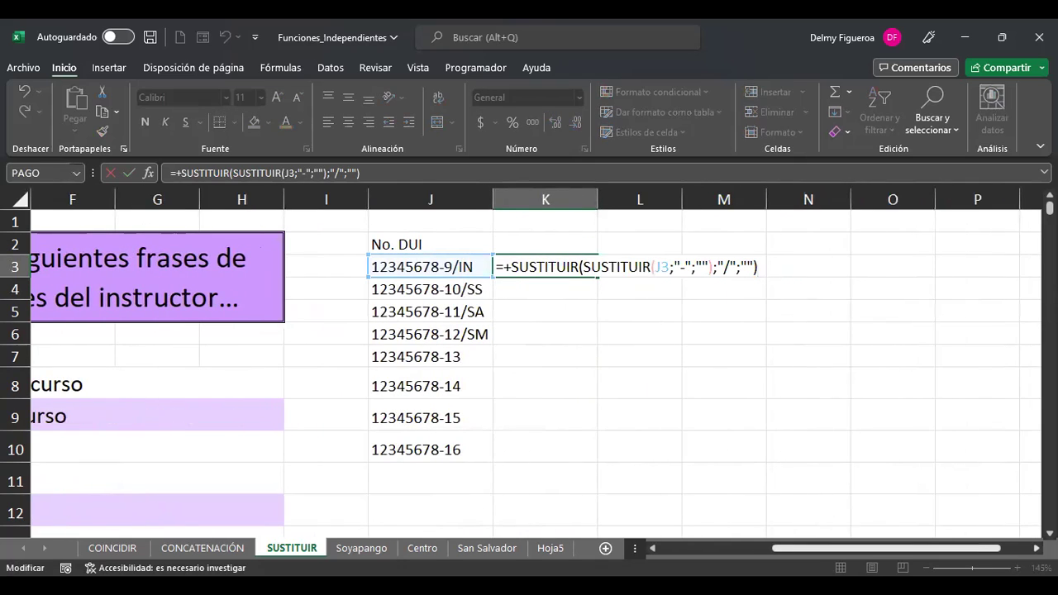
pyautogui.click(557, 265)
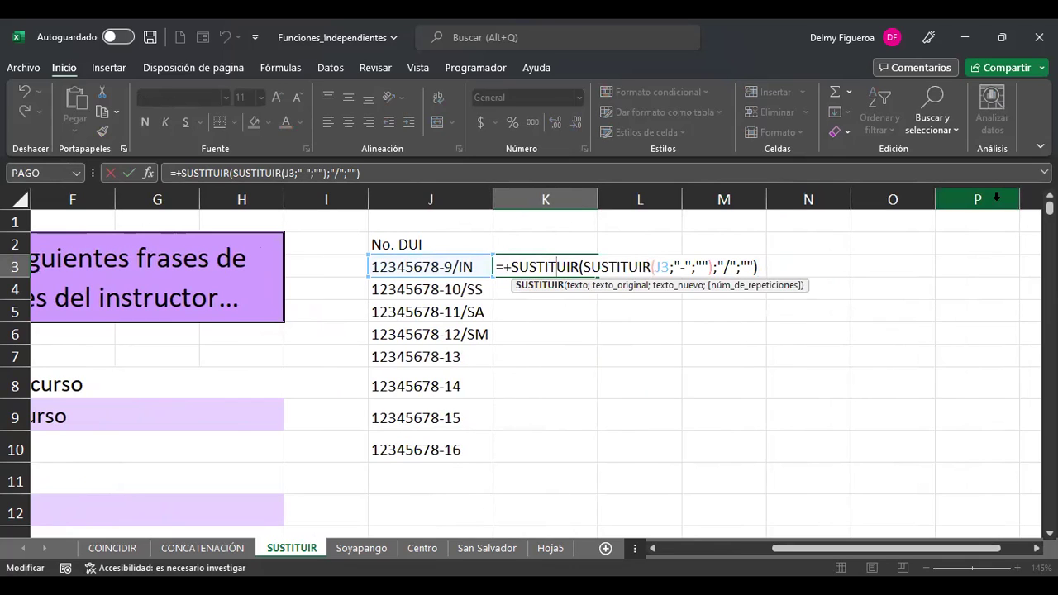
pyautogui.press('Right')
pyautogui.press('Right')
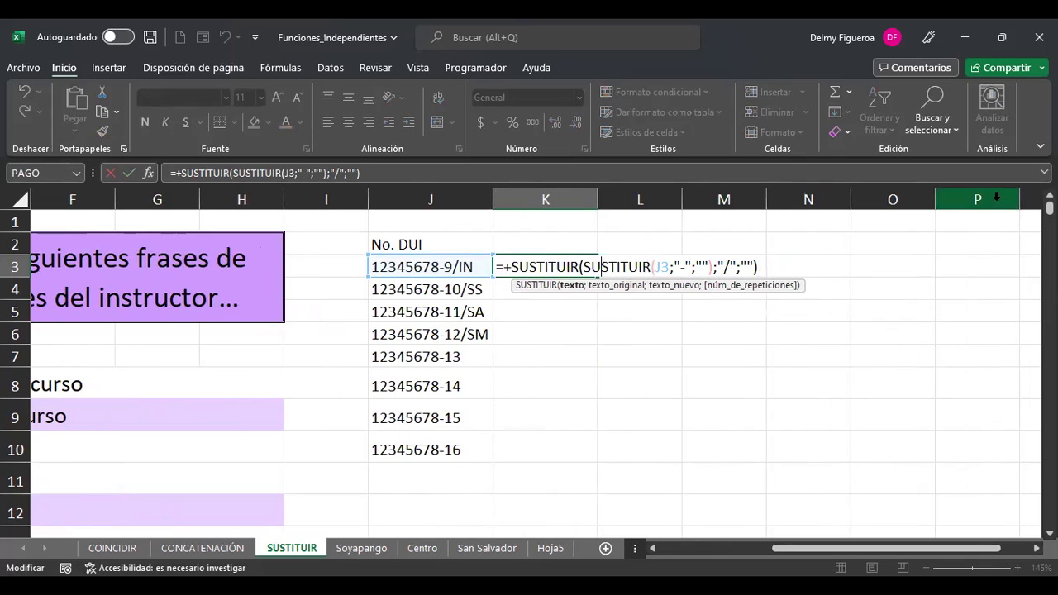
pyautogui.press('Right')
pyautogui.press('Right')
pyautogui.press('Right')
pyautogui.press('Right')
pyautogui.press('Right')
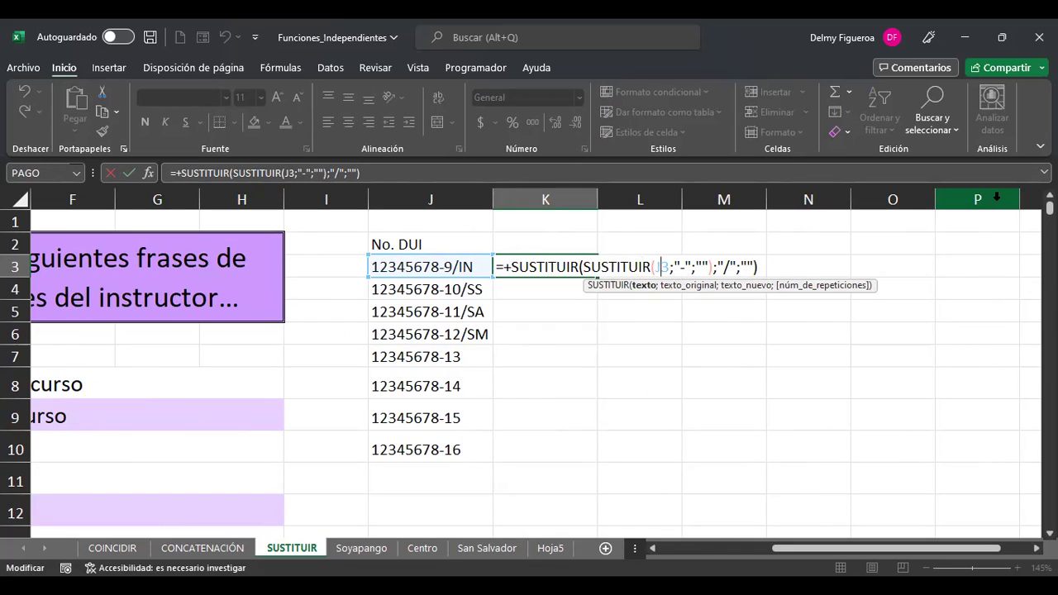
pyautogui.press('Right')
pyautogui.press('Right')
pyautogui.press('Right')
pyautogui.press('Right')
pyautogui.press('Right')
pyautogui.press('Right')
pyautogui.press('Right')
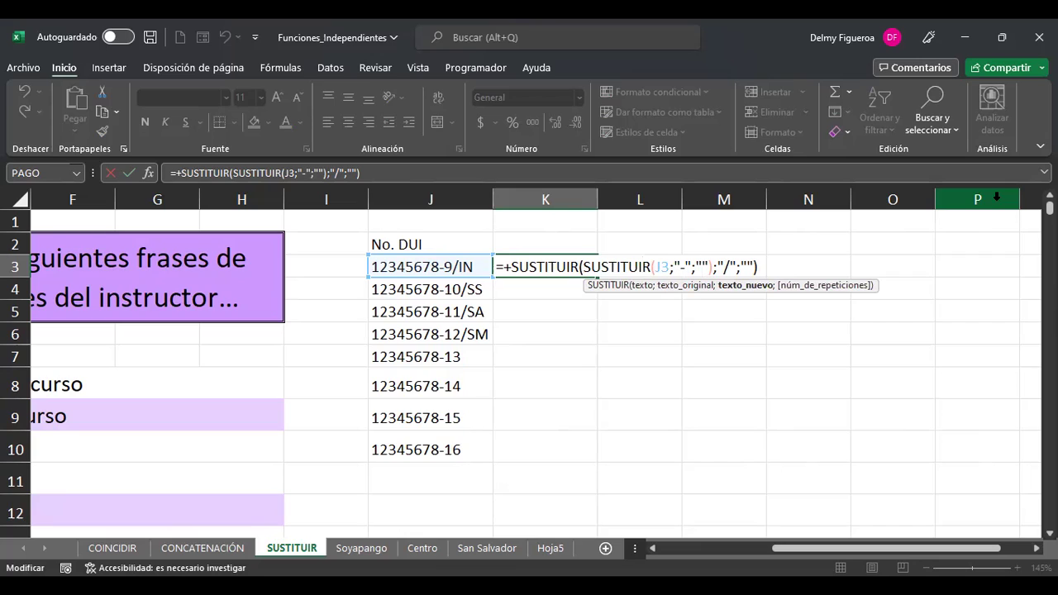
# Examine the outer SUSTITUIR's "/" and "" arguments in K3 and close the formula without changes
pyautogui.press('Right')
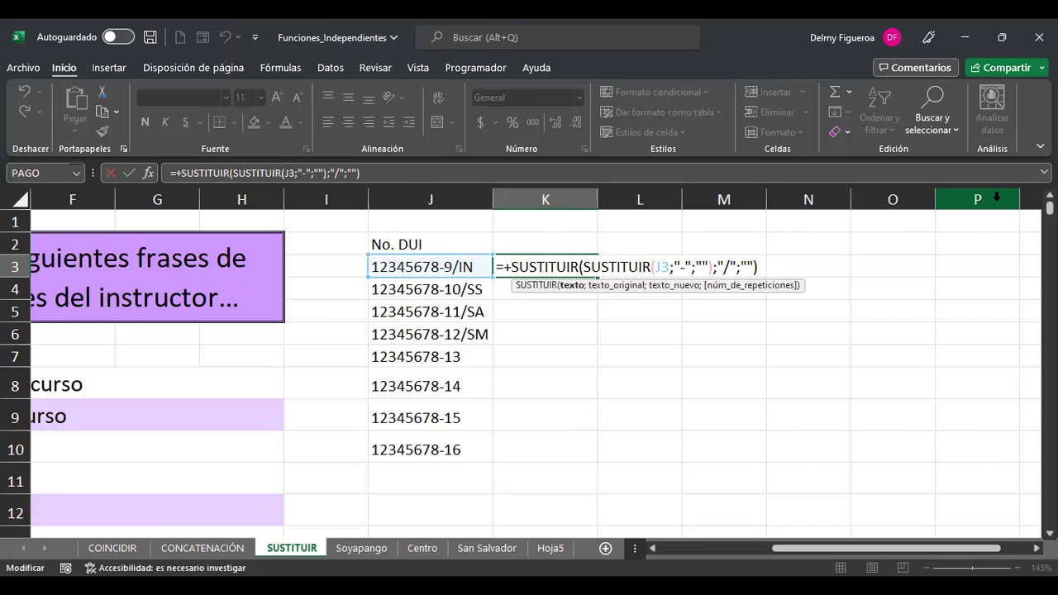
pyautogui.press('Right')
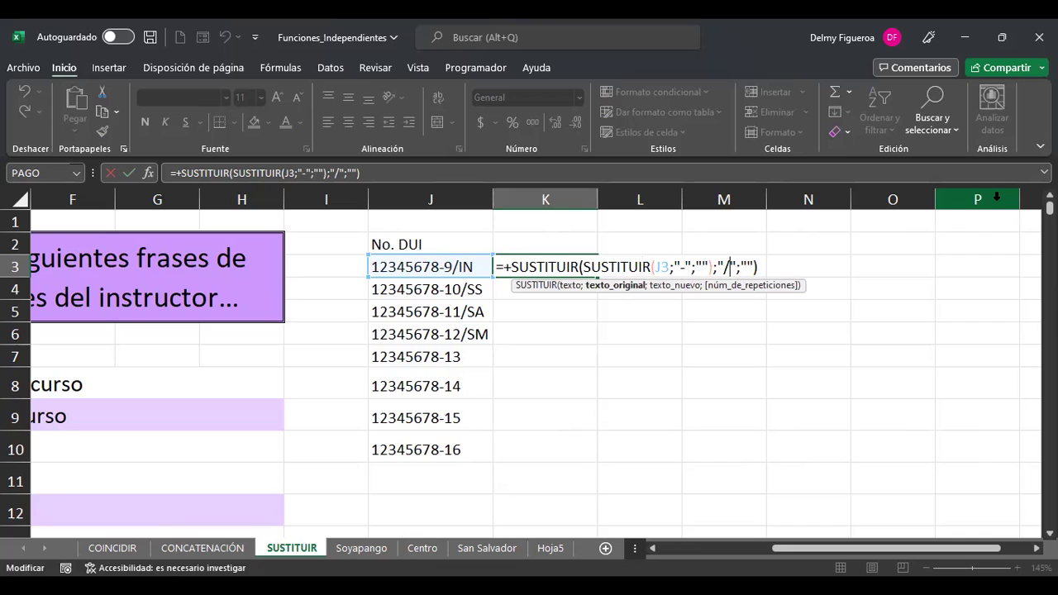
pyautogui.press('Right')
pyautogui.press('Right')
pyautogui.press('Right')
pyautogui.press('Right')
pyautogui.press('Right')
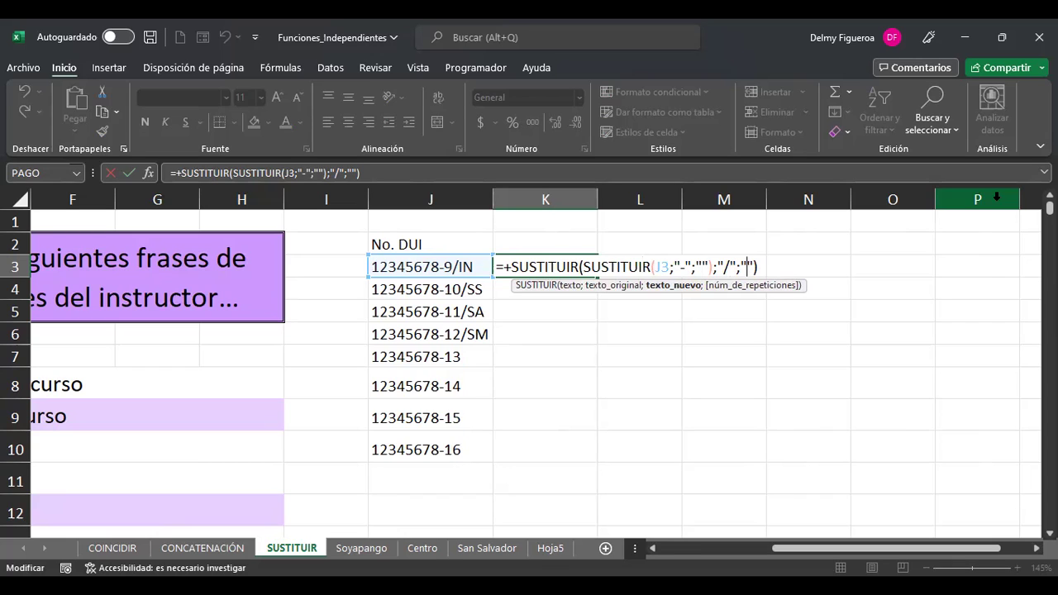
pyautogui.press('Return')
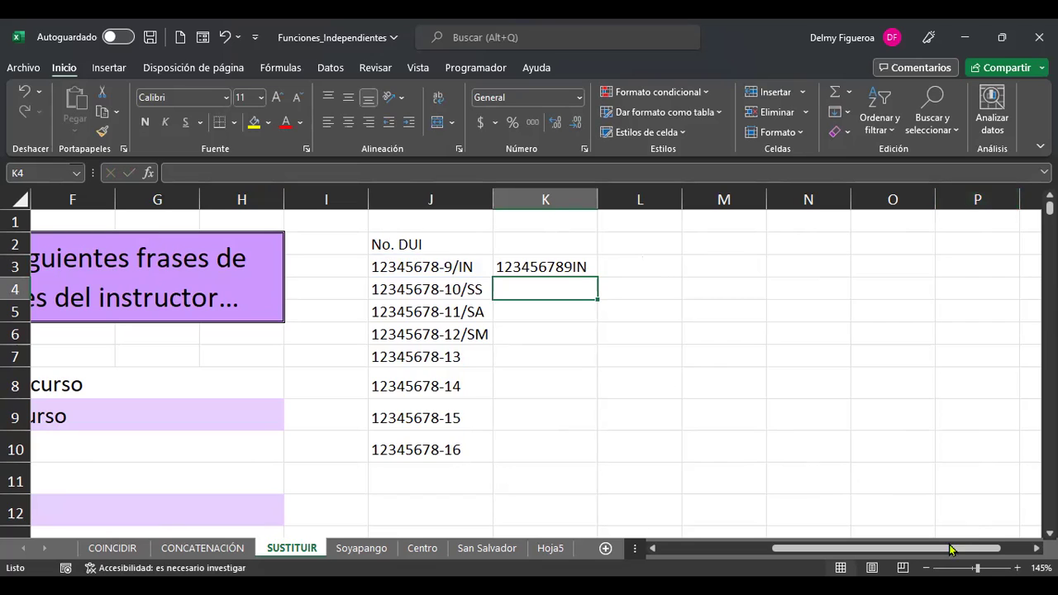
# Display the complete nested SUSTITUIR formula in K3 once more and close it without changes
pyautogui.click(576, 266)
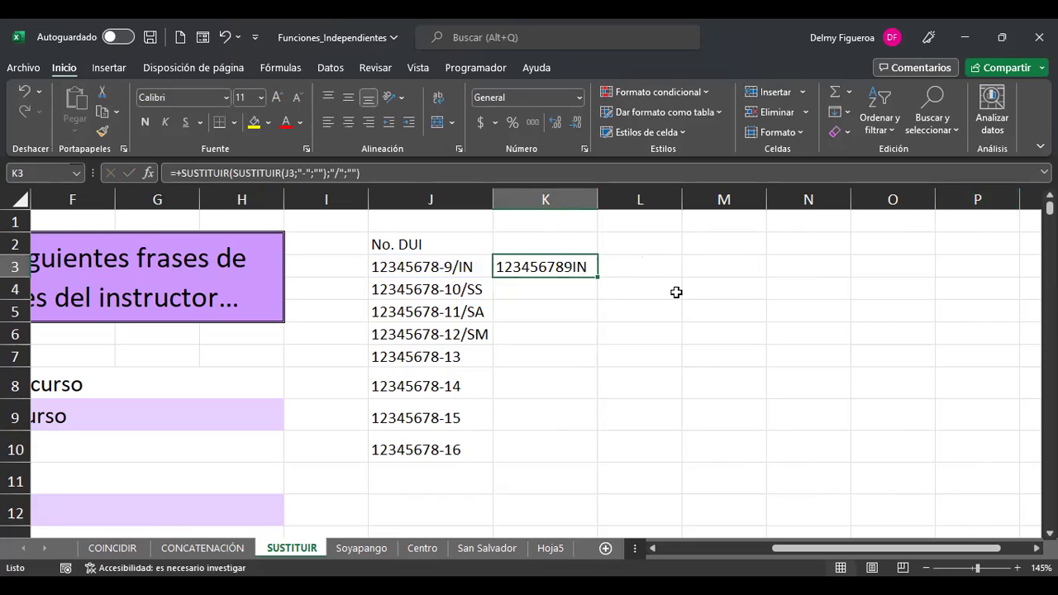
pyautogui.press('F2')
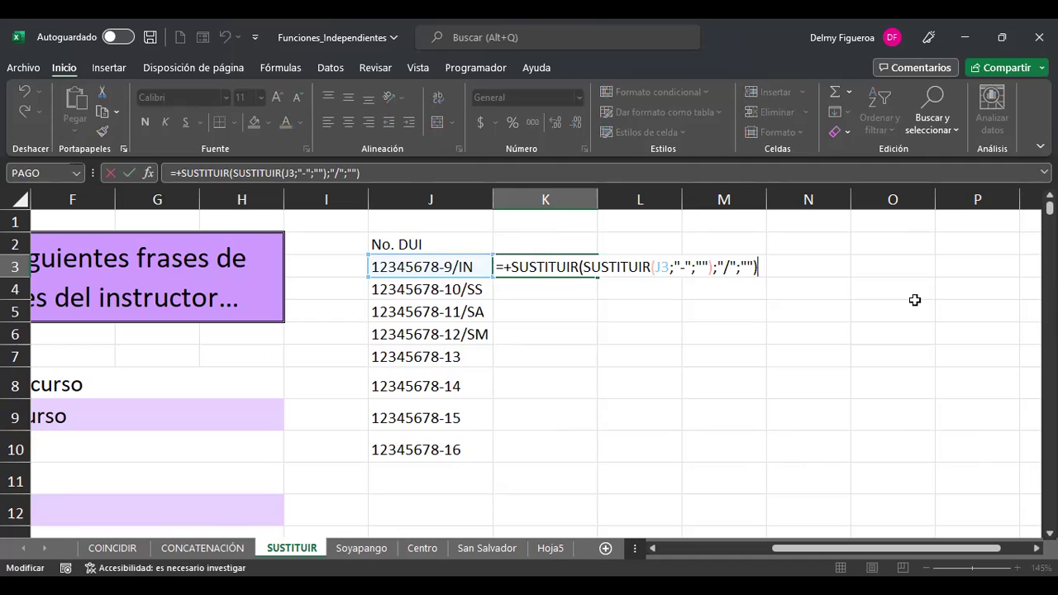
pyautogui.press('Return')
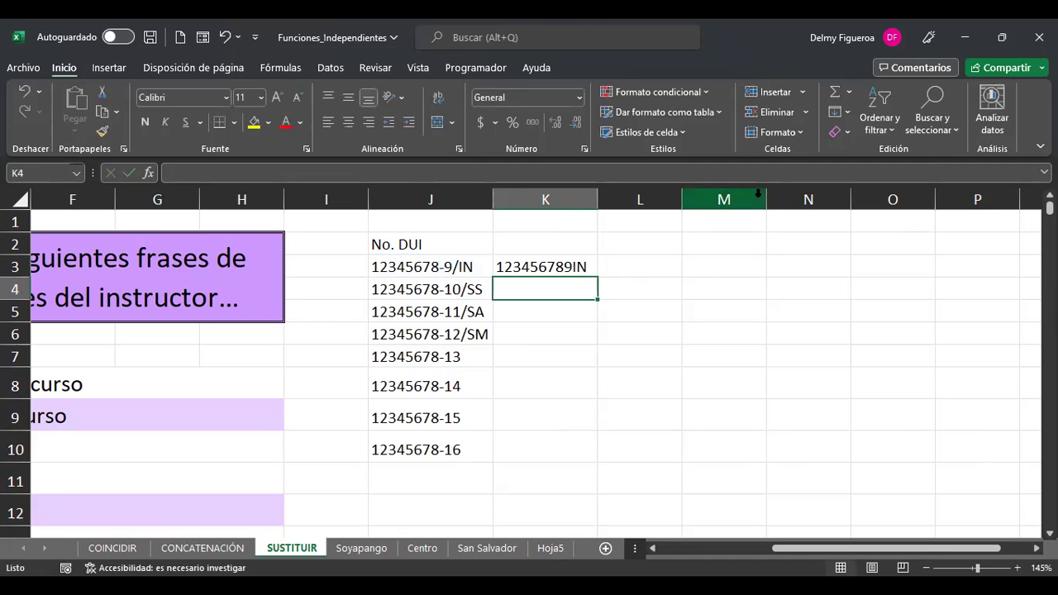